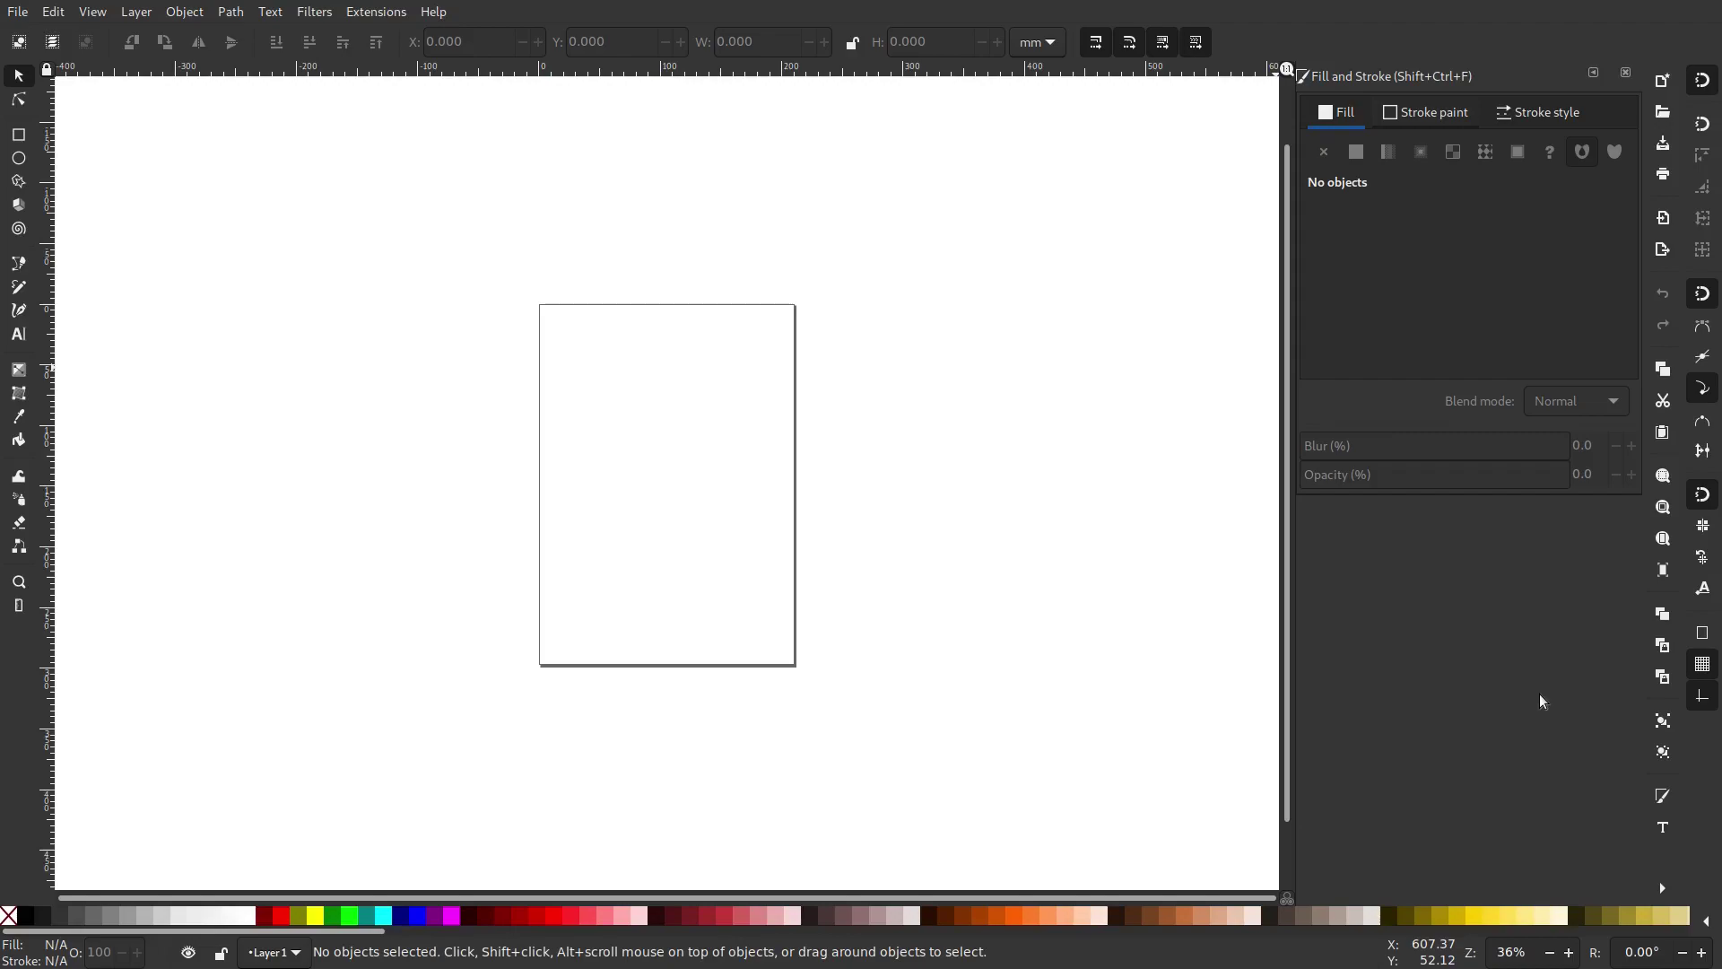
{"action": "left_click", "coordinate": [18, 11]}
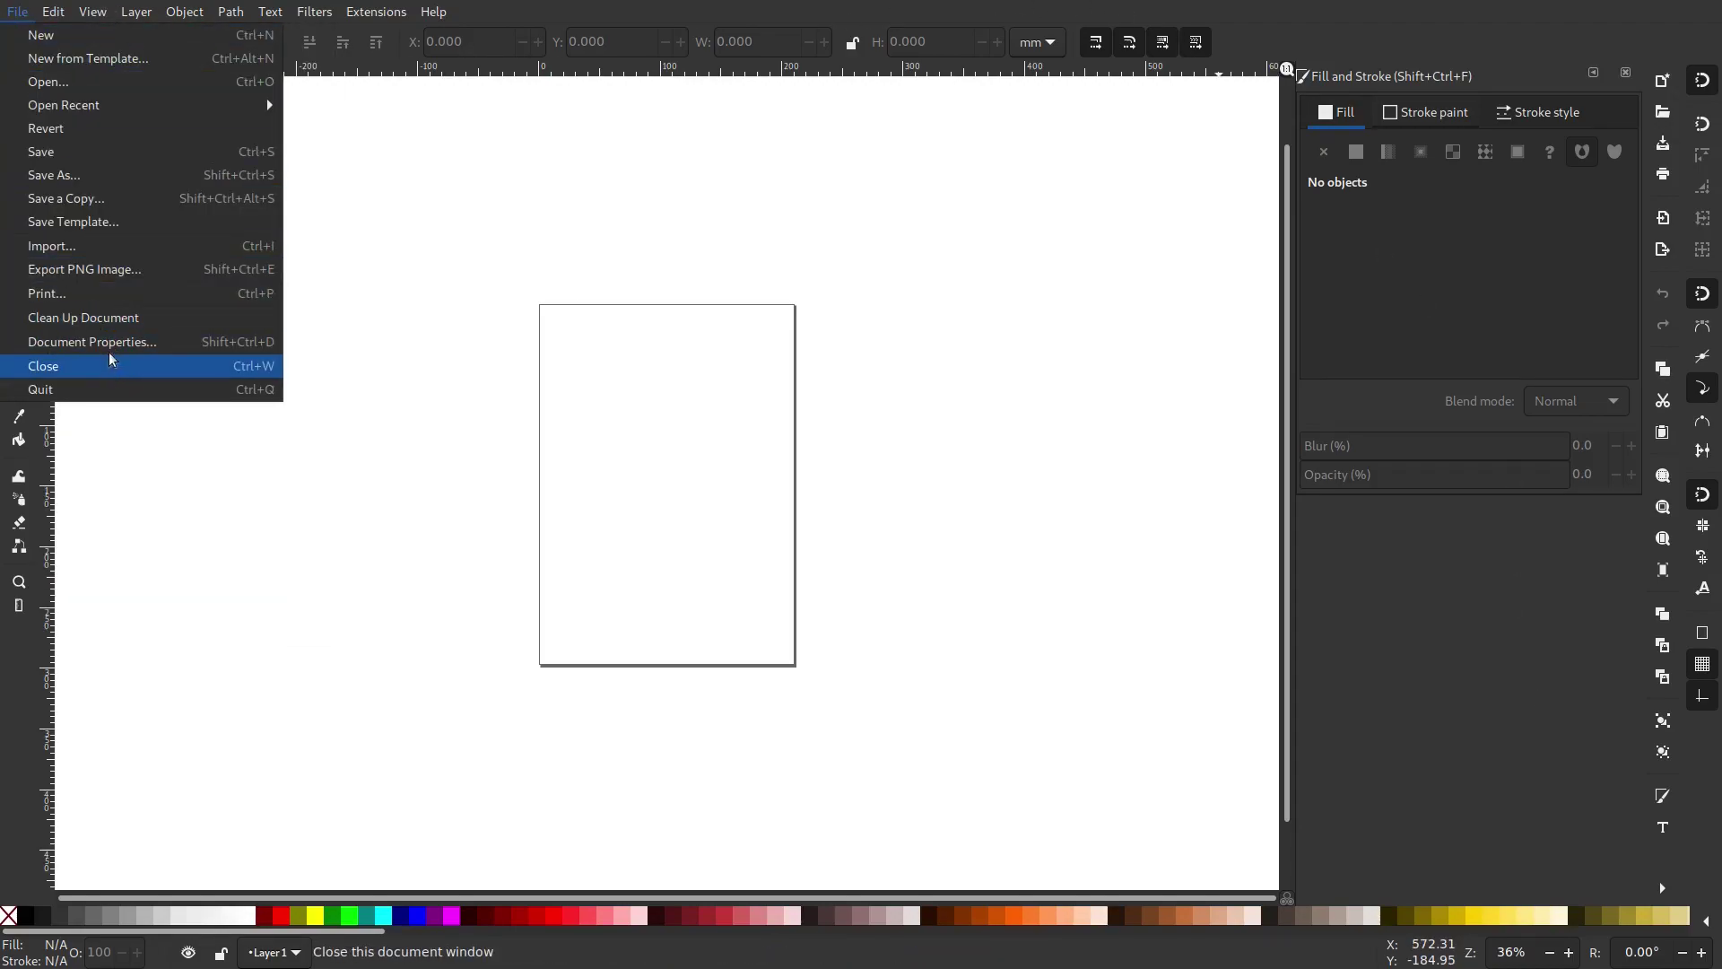
{"action": "key", "text": "Escape"}
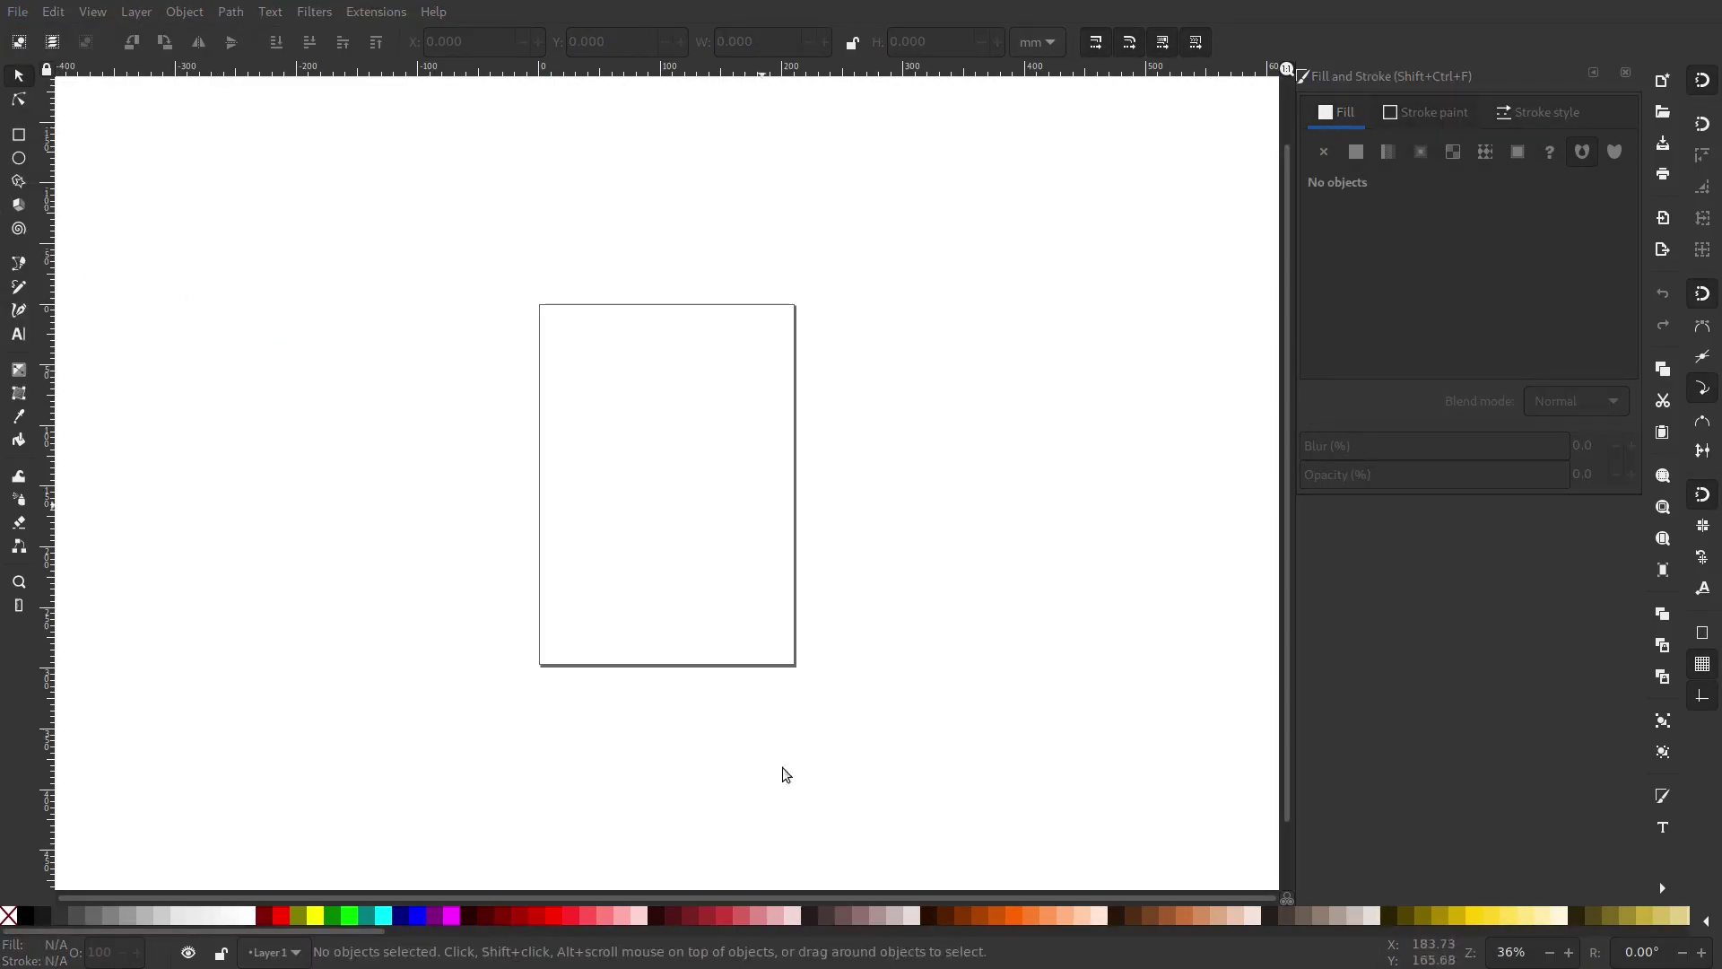
{"action": "left_click", "coordinate": [1024, 931]}
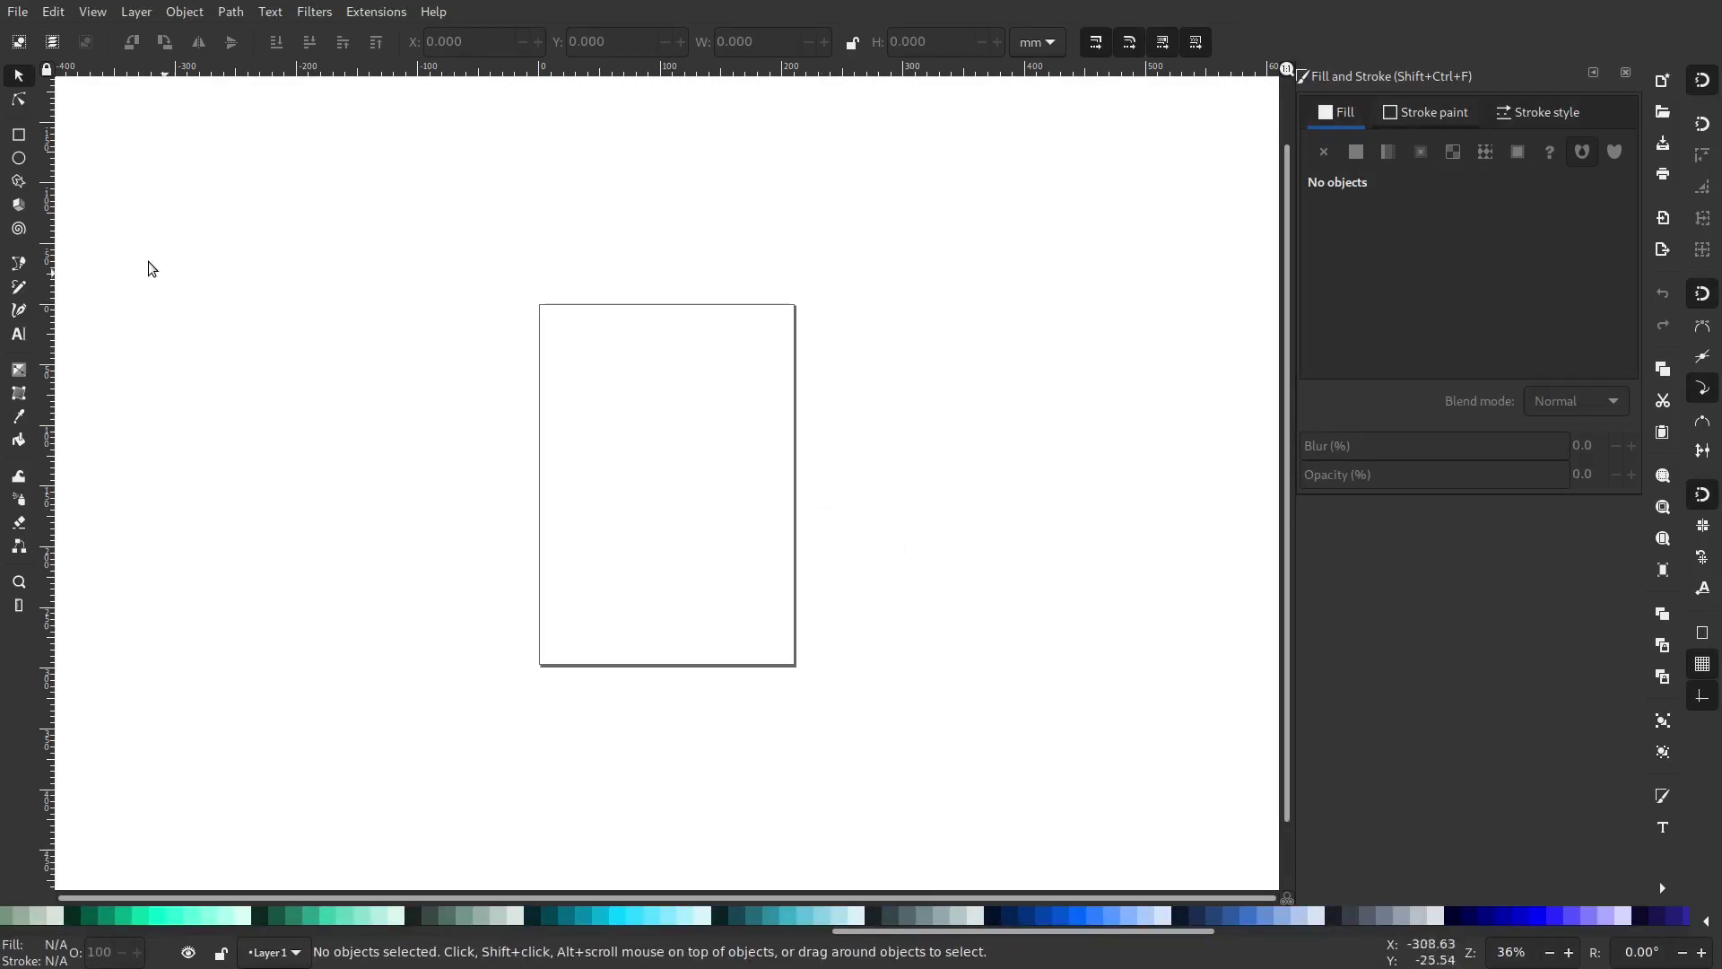
{"action": "left_click", "coordinate": [25, 12]}
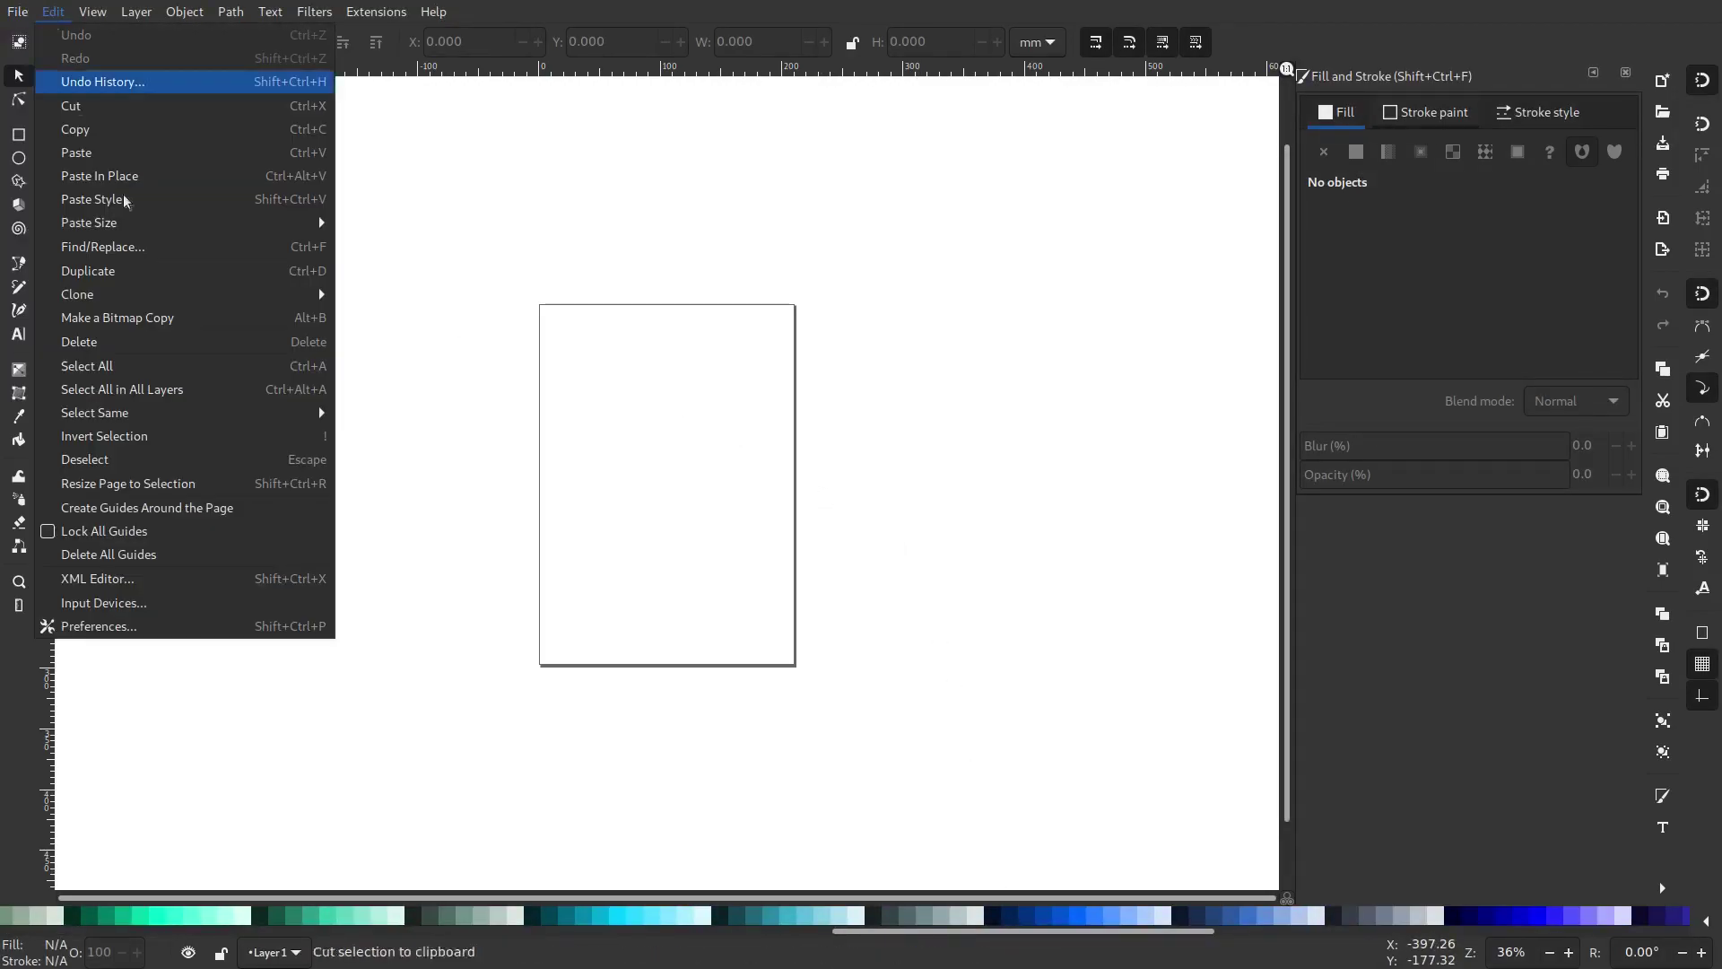
{"action": "left_click", "coordinate": [666, 504]}
Draw a circle about 191 mm in diameter on the empty canvas away from the page.
{"action": "left_click_drag", "start_coordinate": [667, 417], "coordinate": [341, 321]}
{"action": "left_click_drag", "start_coordinate": [717, 395], "coordinate": [179, 385]}
{"action": "left_click_drag", "start_coordinate": [852, 404], "coordinate": [488, 397]}
{"action": "mouse_move", "coordinate": [692, 420]}
{"action": "left_mouse_down"}
{"action": "mouse_move", "coordinate": [647, 516]}
{"action": "mouse_move", "coordinate": [668, 433]}
{"action": "left_mouse_up"}
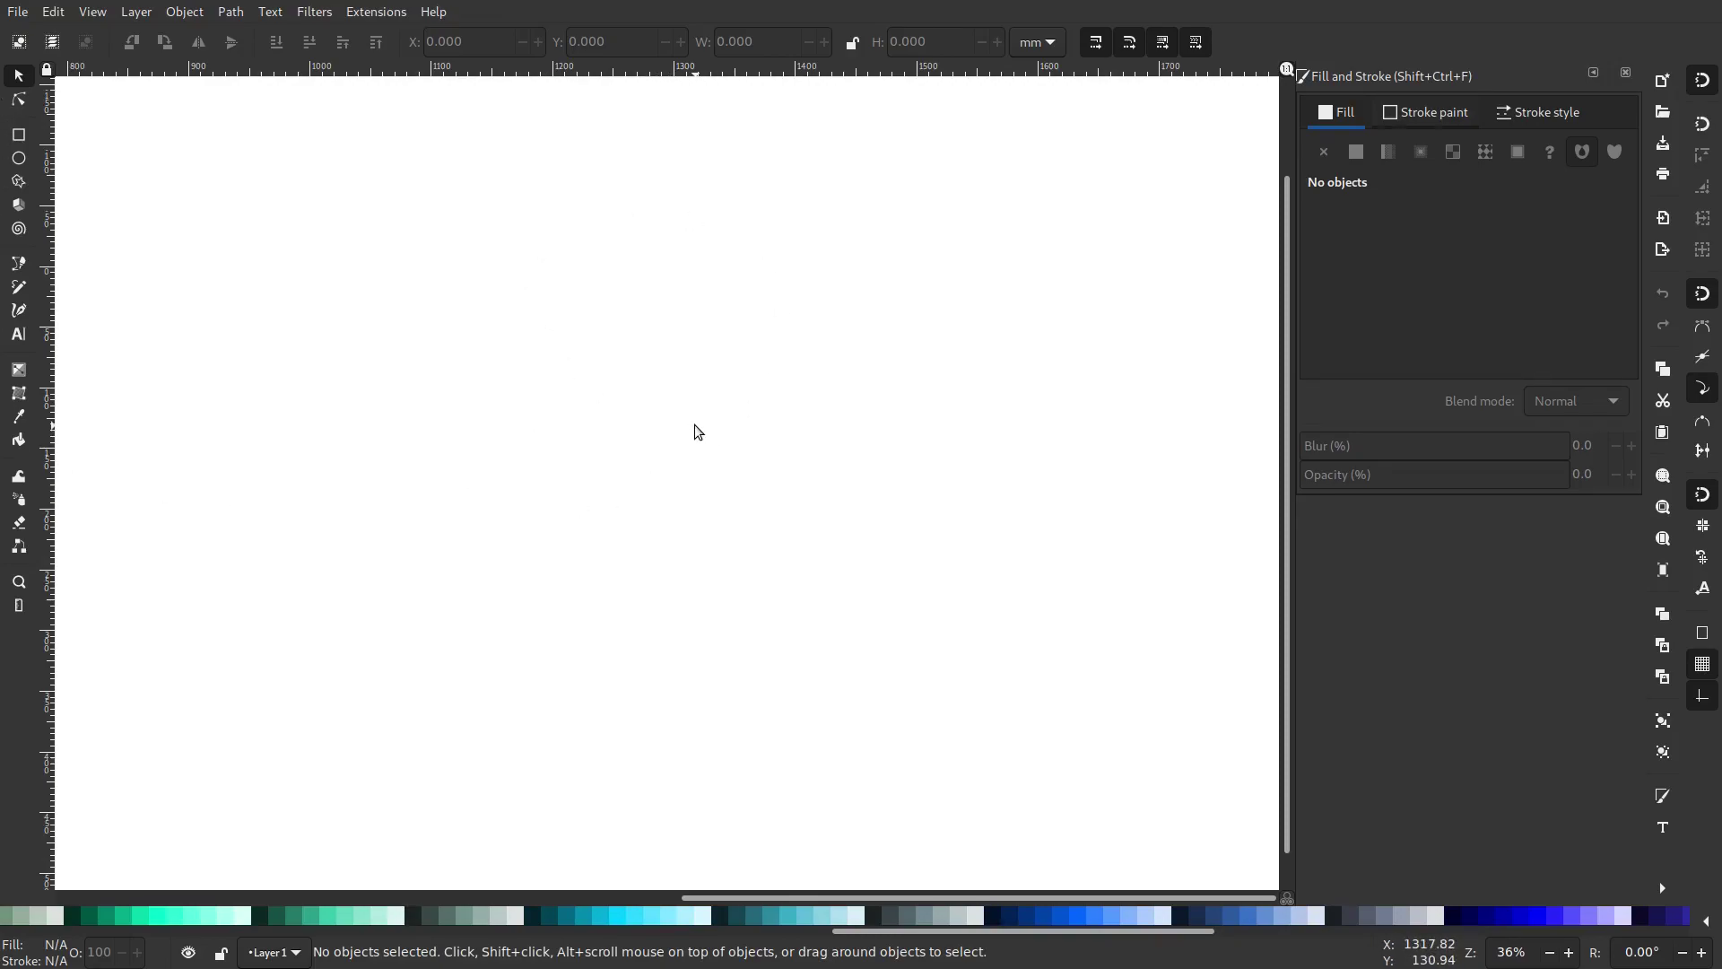
{"action": "left_click", "coordinate": [19, 265]}
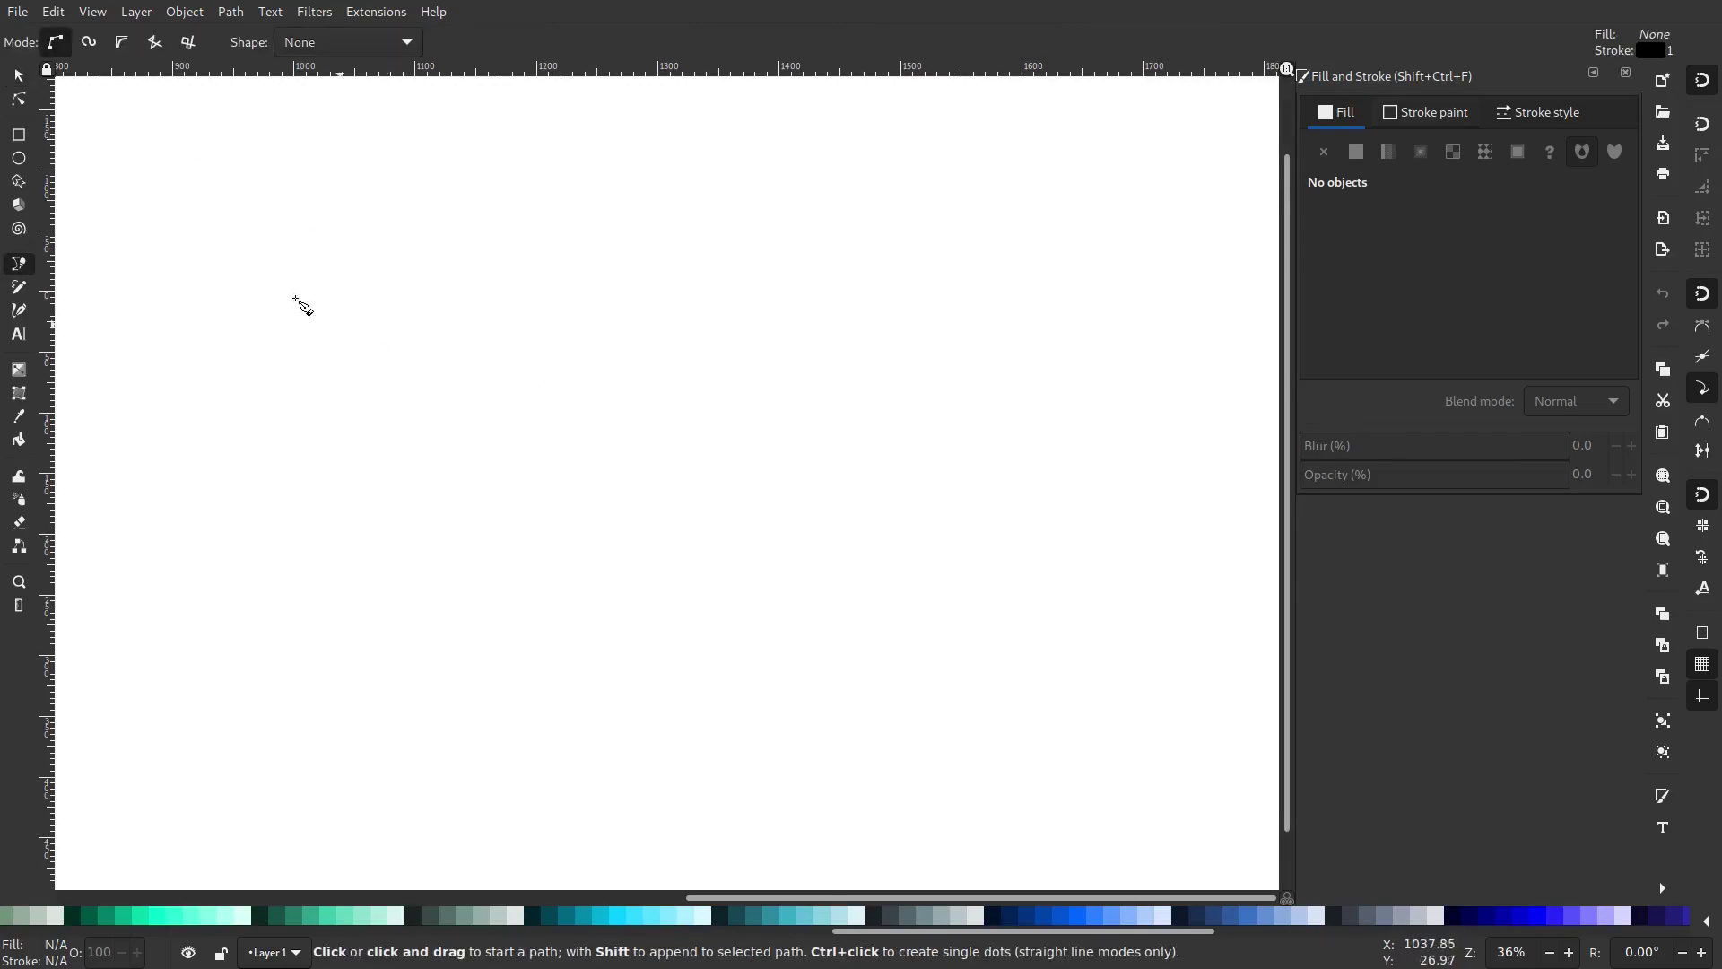
{"action": "left_click", "coordinate": [18, 158]}
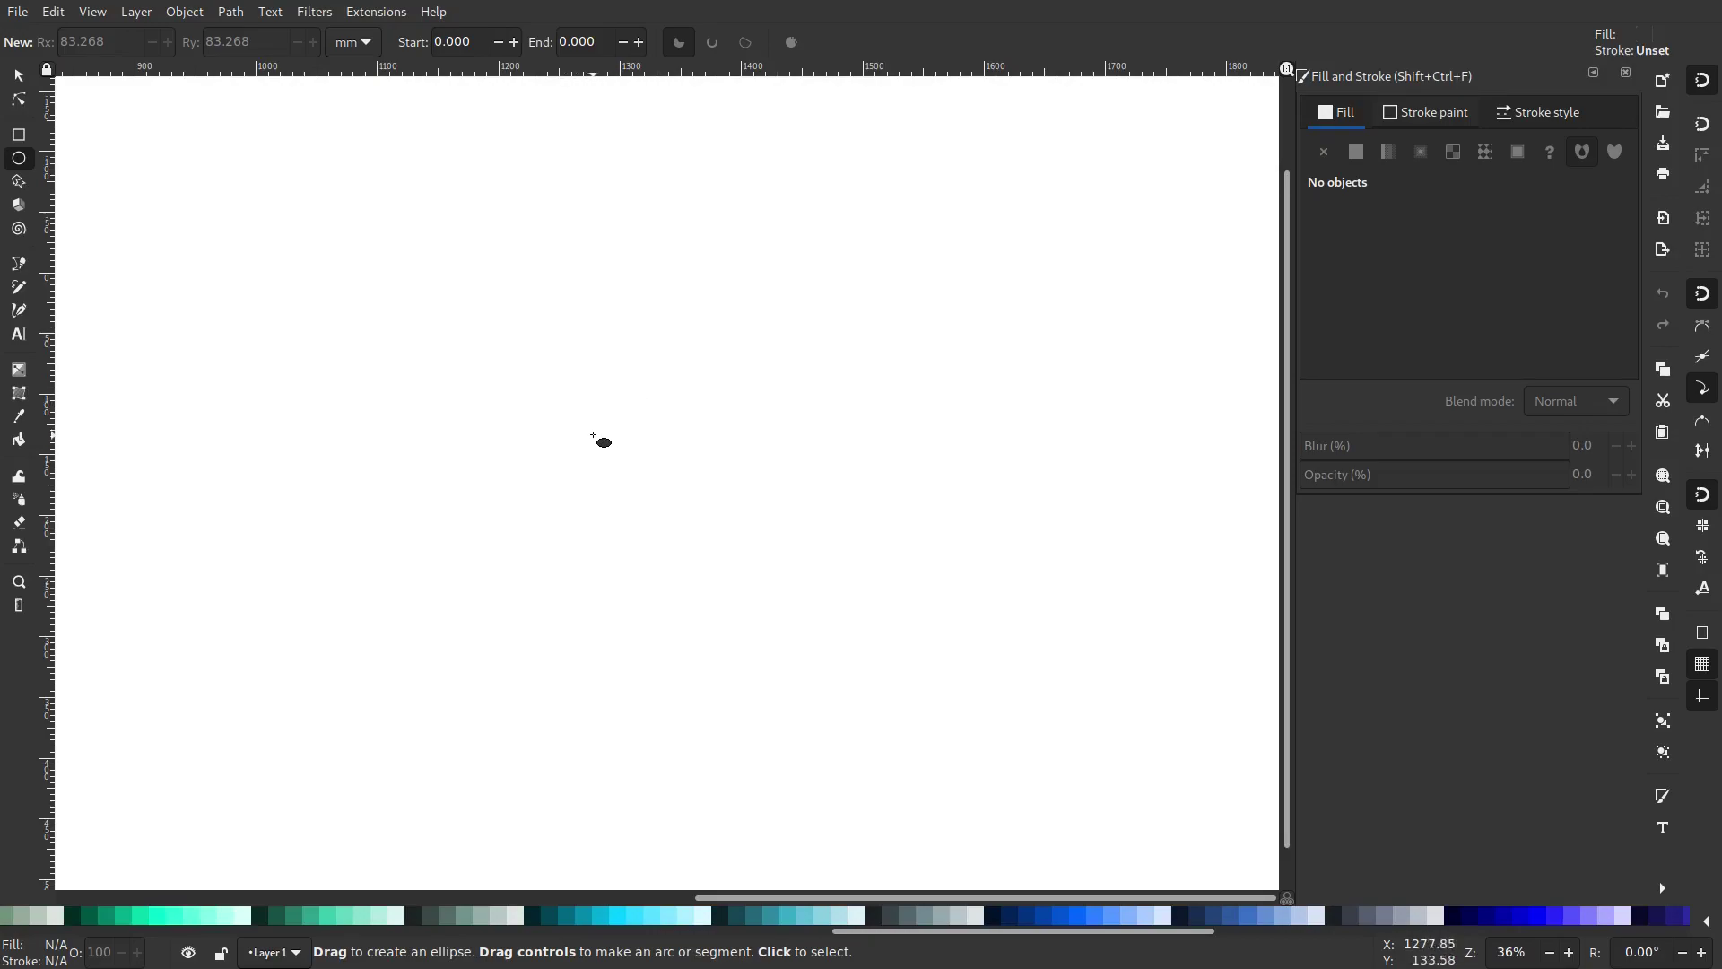
{"action": "left_click_drag", "start_coordinate": [406, 310], "coordinate": [630, 544]}
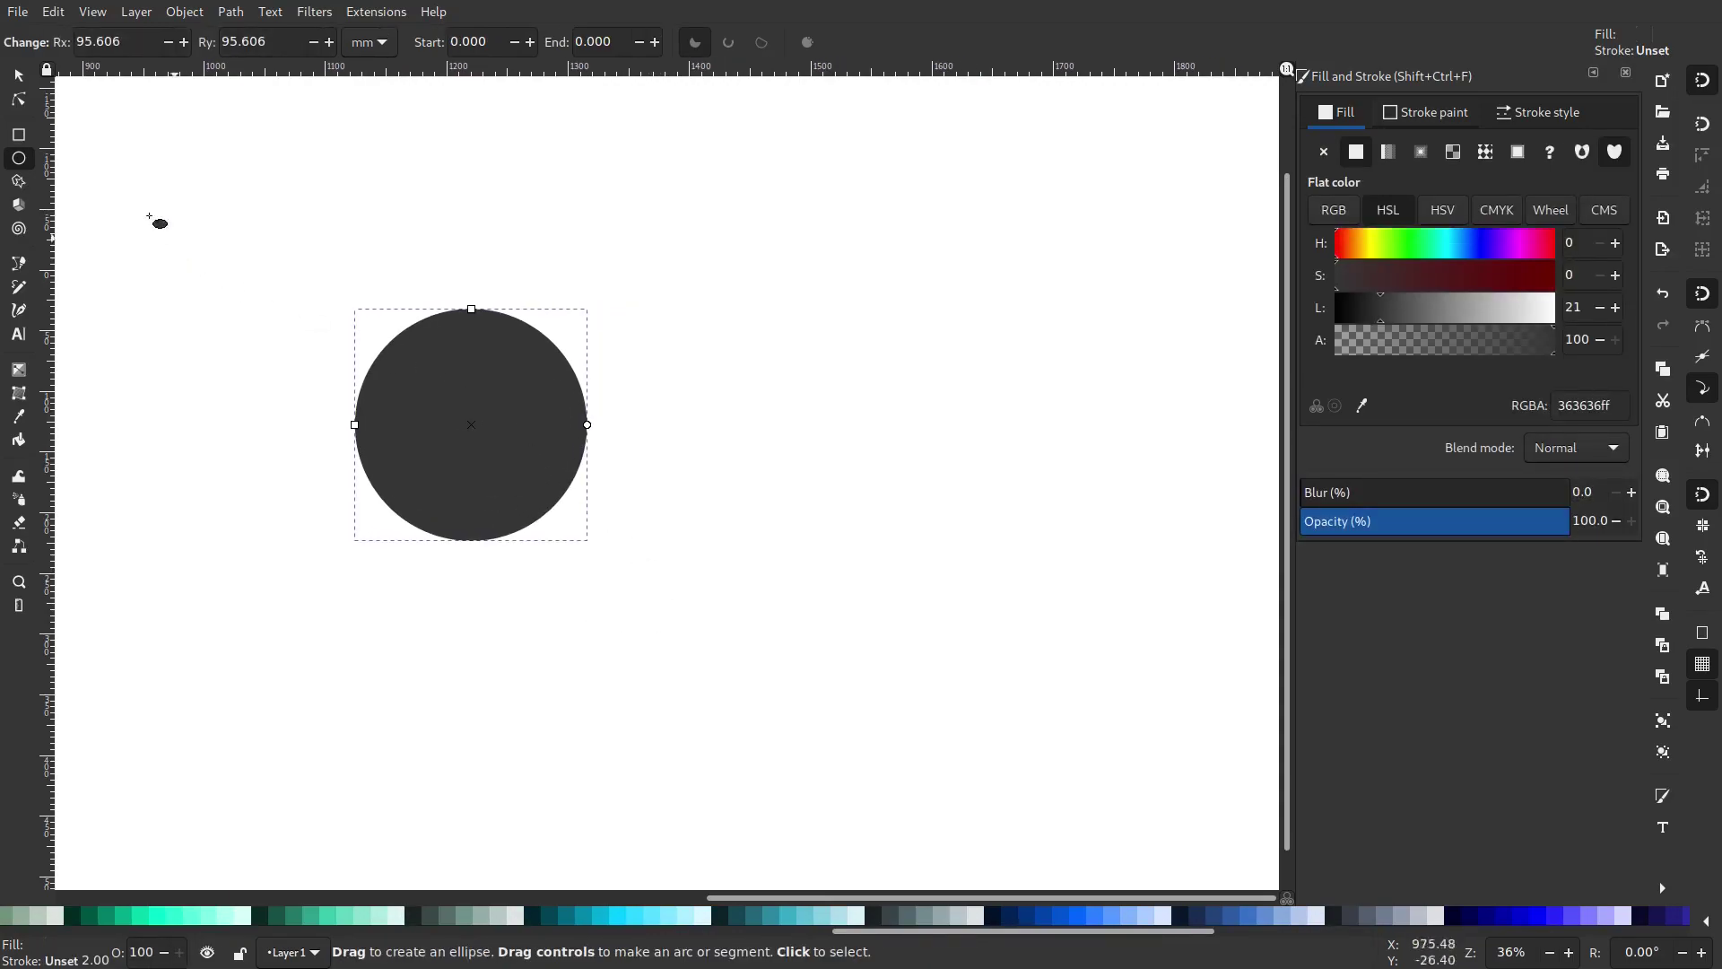
Move the circle about 204 mm to the right, to roughly X 1328 mm, Y 27.5 mm.
{"action": "left_click", "coordinate": [18, 77]}
{"action": "left_click", "coordinate": [594, 460]}
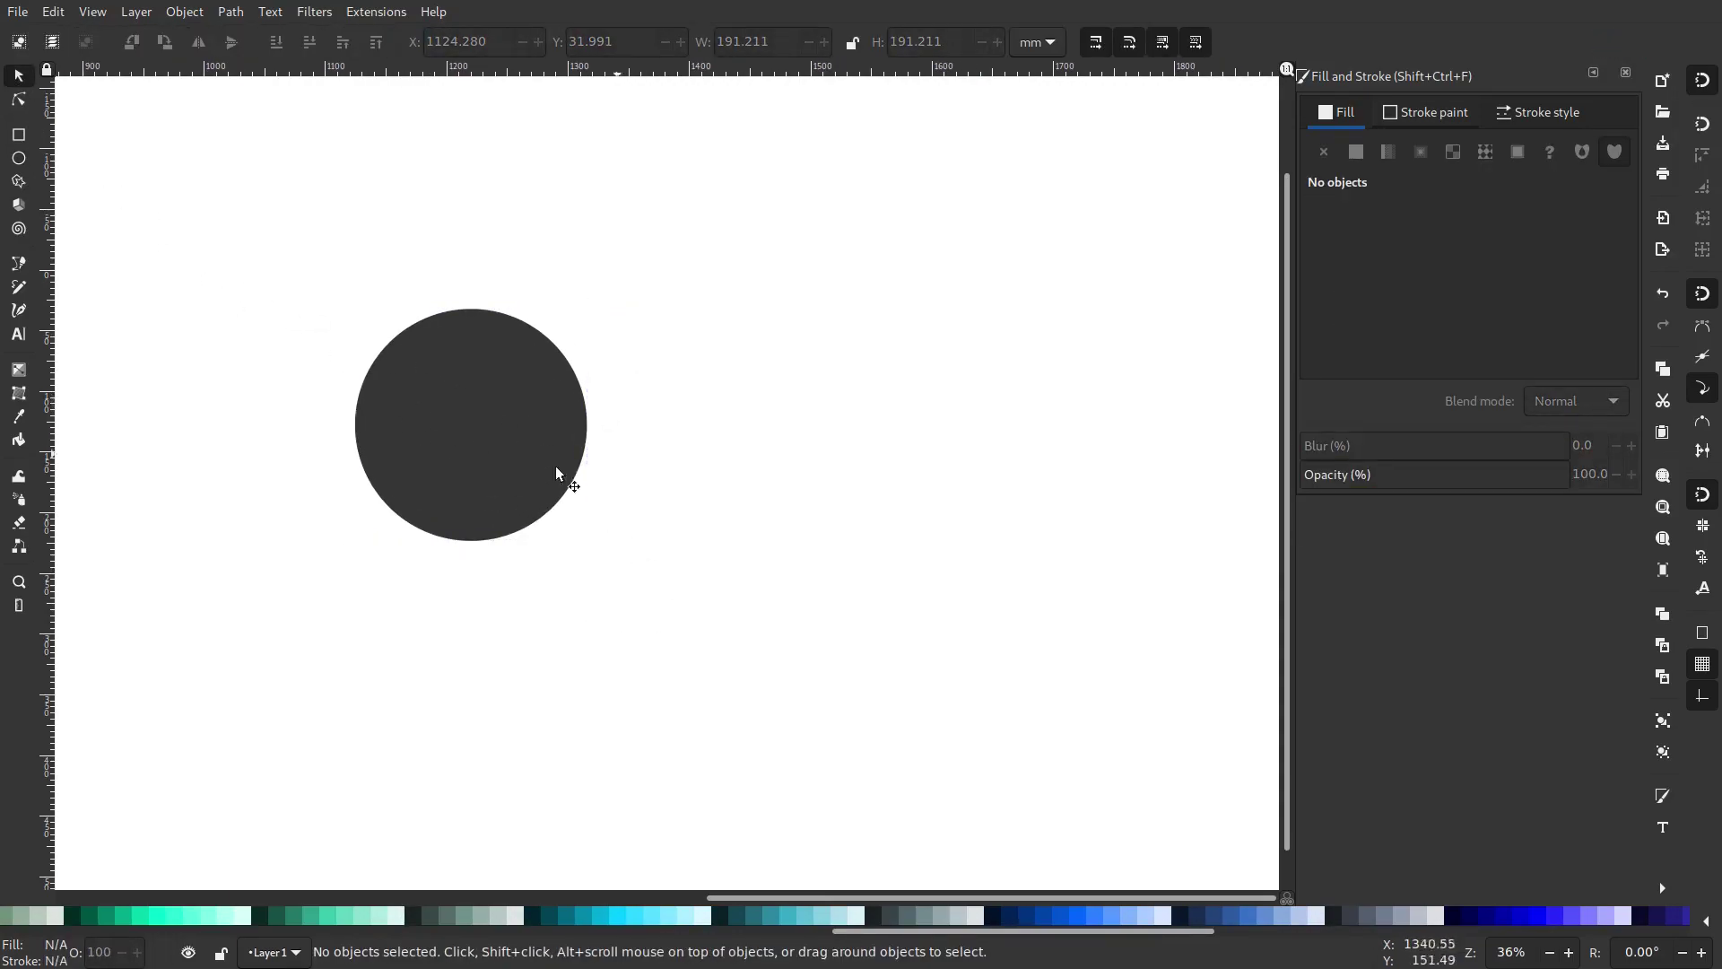
{"action": "left_click_drag", "start_coordinate": [495, 428], "coordinate": [843, 483]}
{"action": "scroll", "coordinate": [872, 462], "scroll_direction": "up", "scroll_amount": 1}
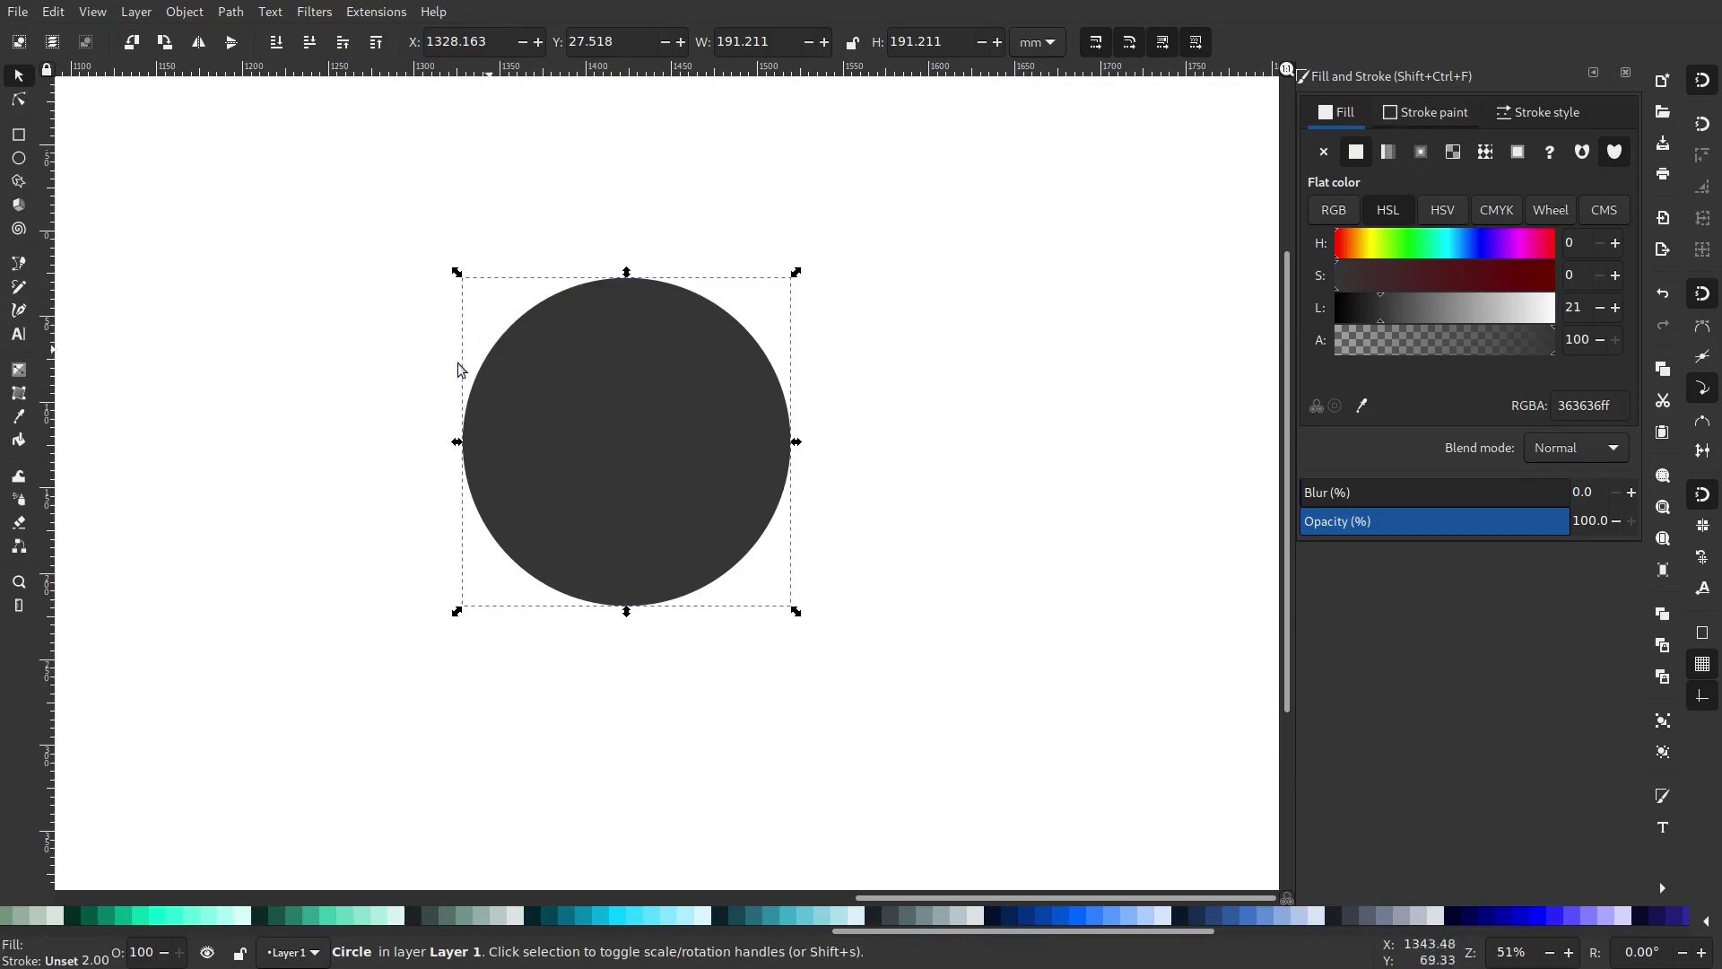
Fill the circle with solid black and deselect it.
{"action": "left_click", "coordinate": [66, 268]}
{"action": "left_click", "coordinate": [508, 409]}
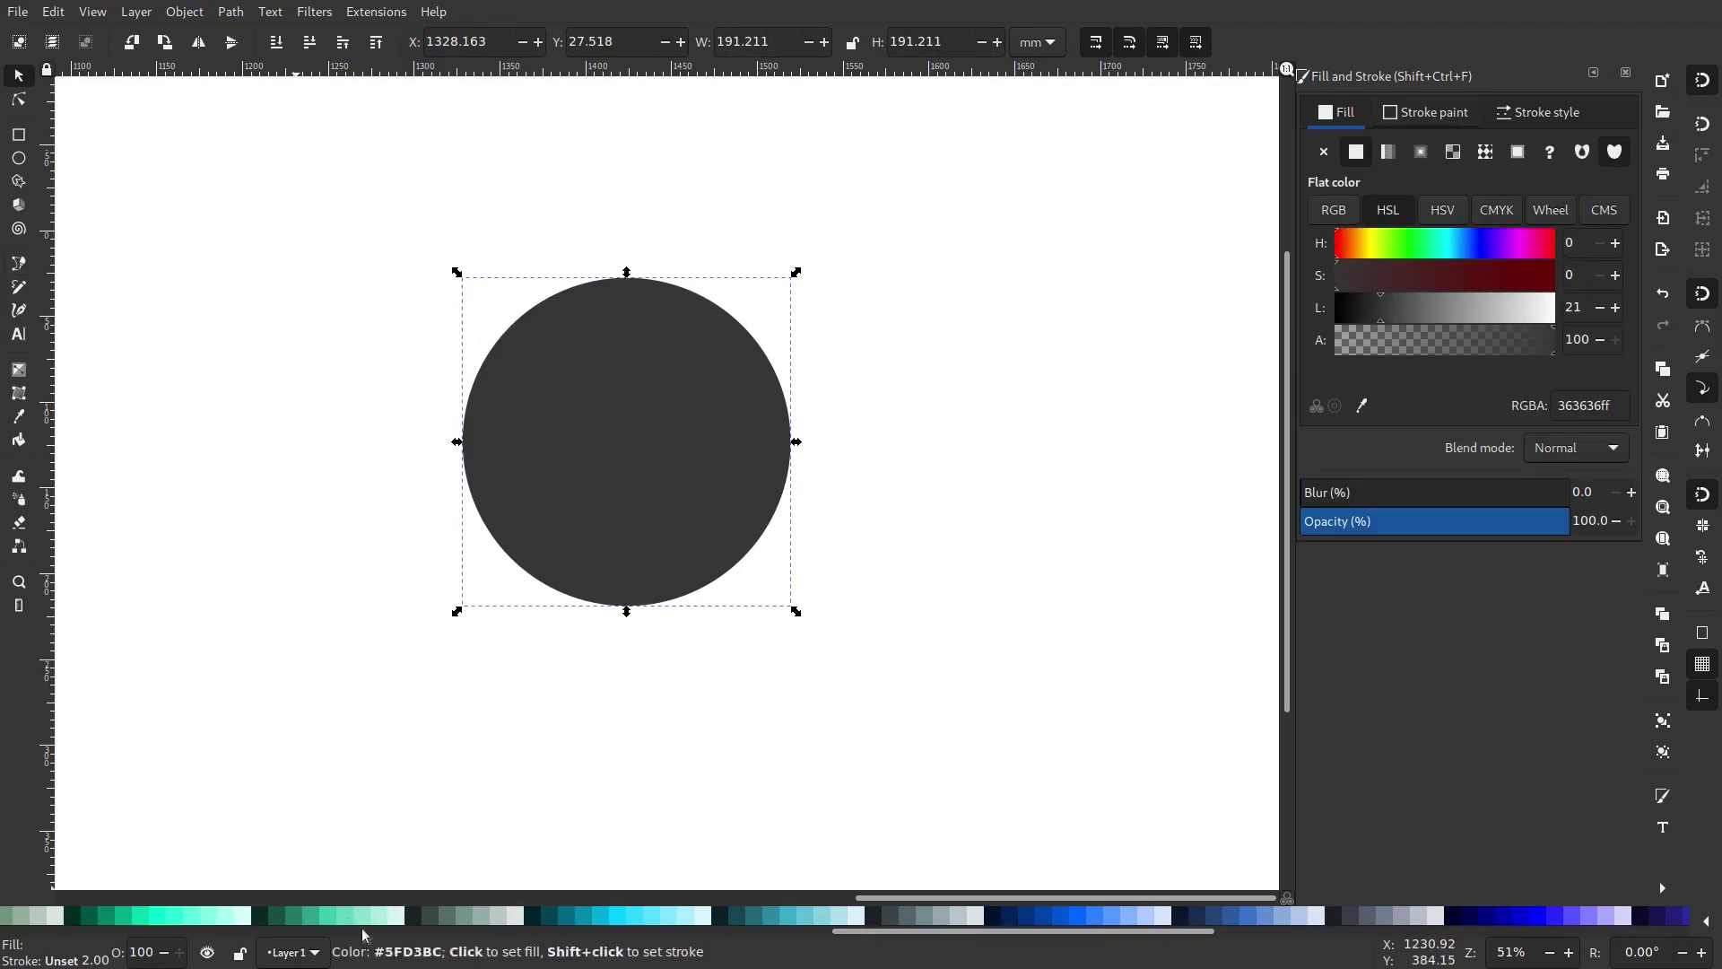
{"action": "scroll", "coordinate": [283, 919], "scroll_direction": "left", "scroll_amount": 5}
{"action": "scroll", "coordinate": [283, 920], "scroll_direction": "left", "scroll_amount": 5}
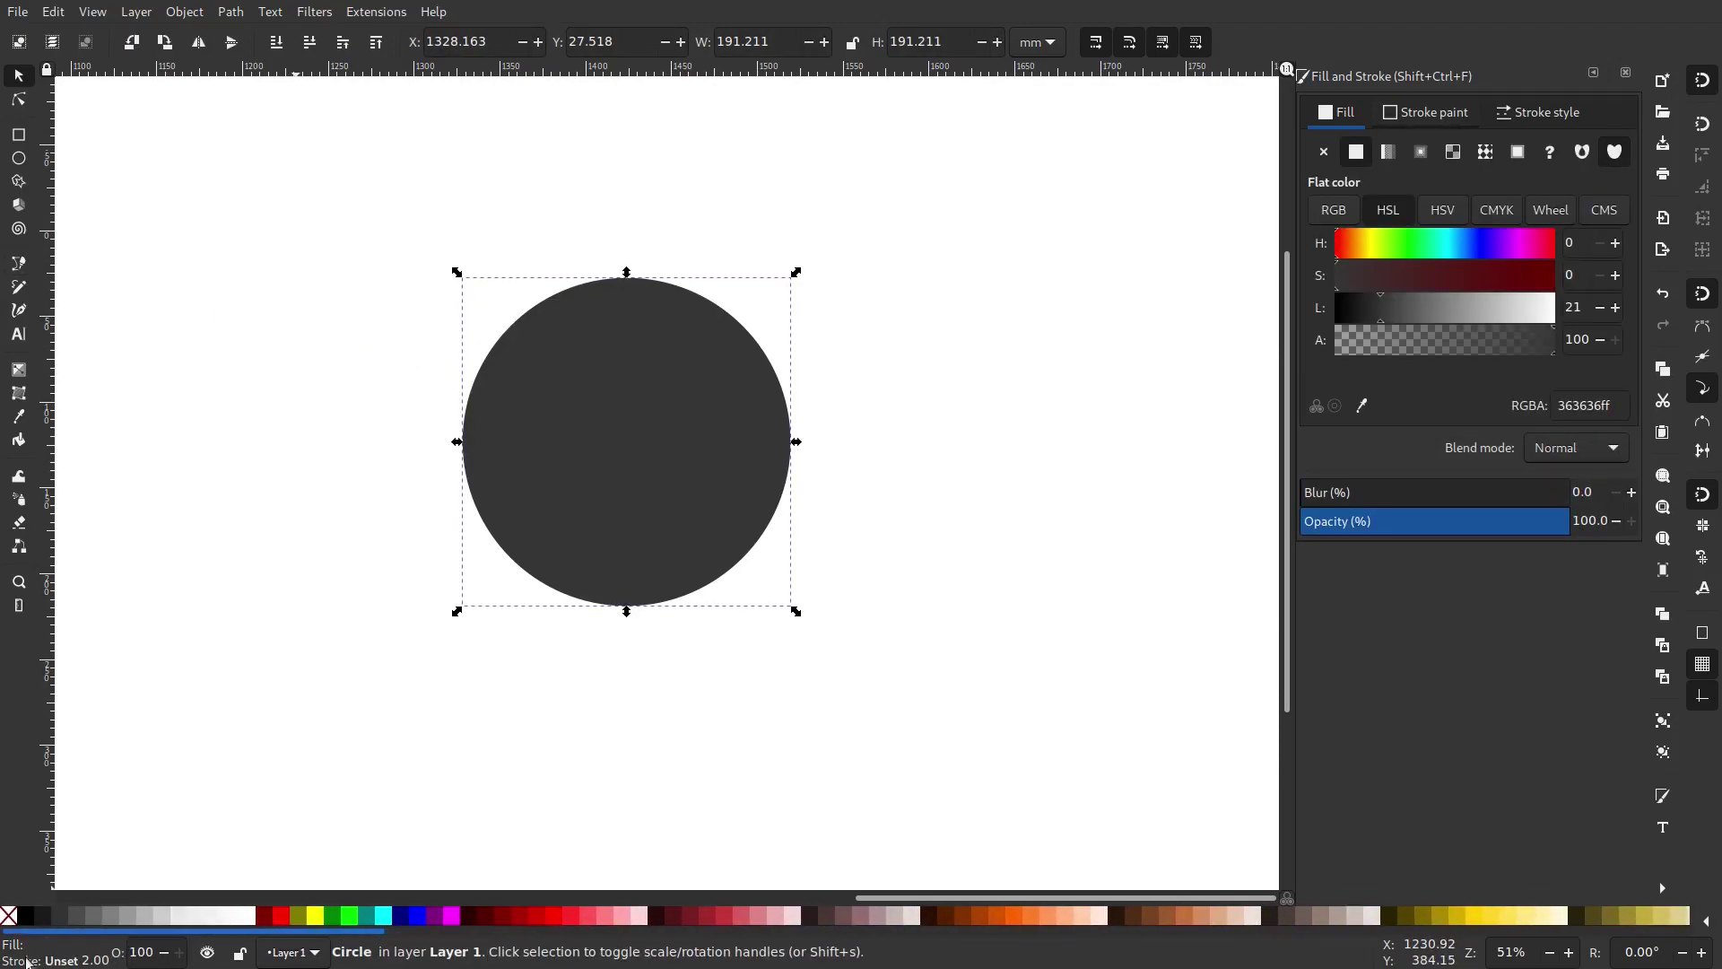
{"action": "left_click", "coordinate": [25, 914]}
{"action": "key", "text": "Escape"}
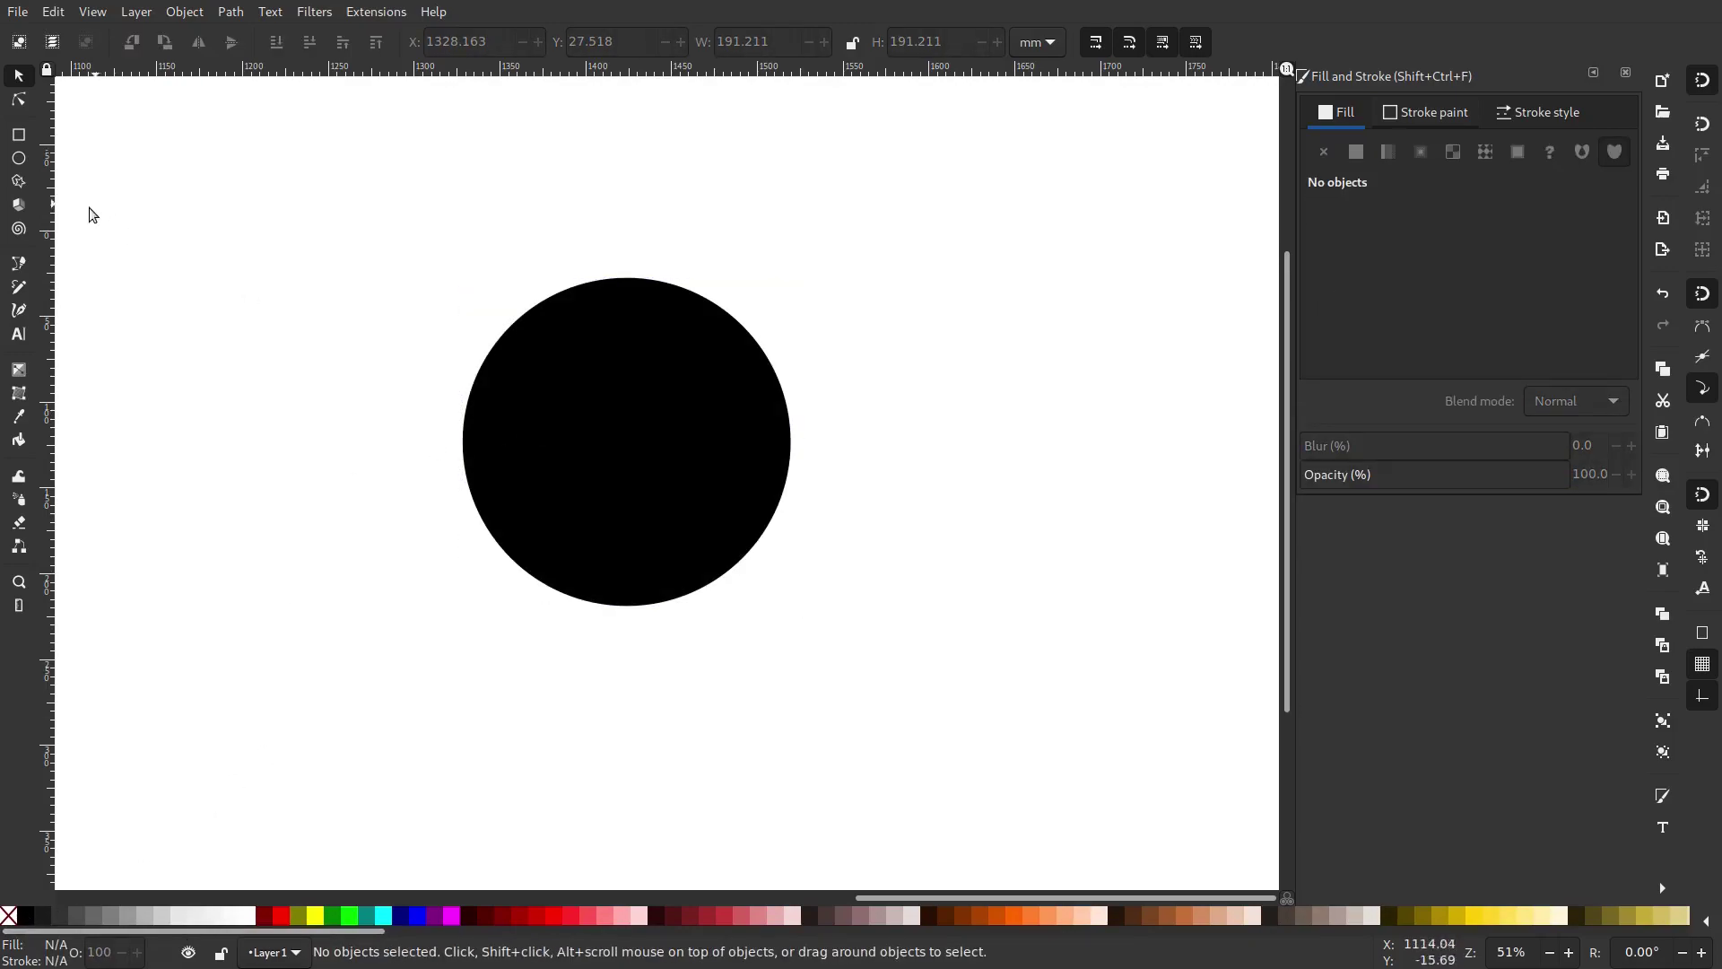
Draw a closed five-corner polygon about 262 × 127 mm with the Pen tool, covering the upper part of the circle with a slanted lower edge.
{"action": "left_click", "coordinate": [18, 265]}
{"action": "scroll", "coordinate": [545, 357], "scroll_direction": "up", "scroll_amount": 1, "text": "ctrl"}
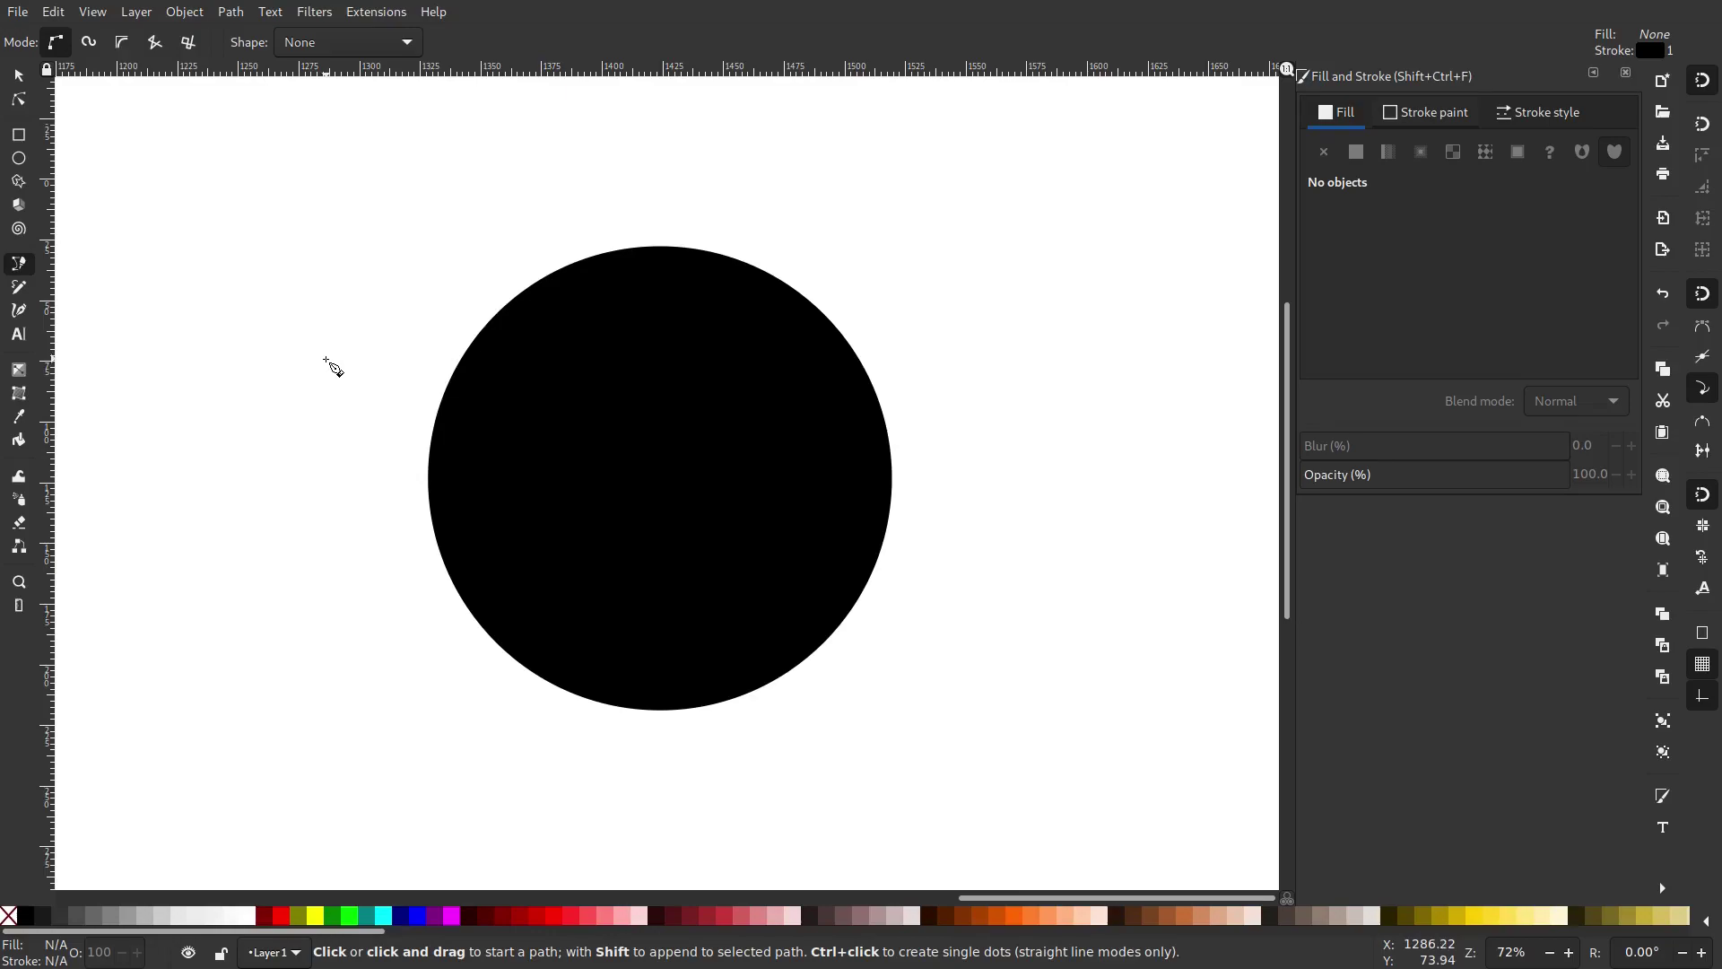
{"action": "left_click", "coordinate": [310, 350]}
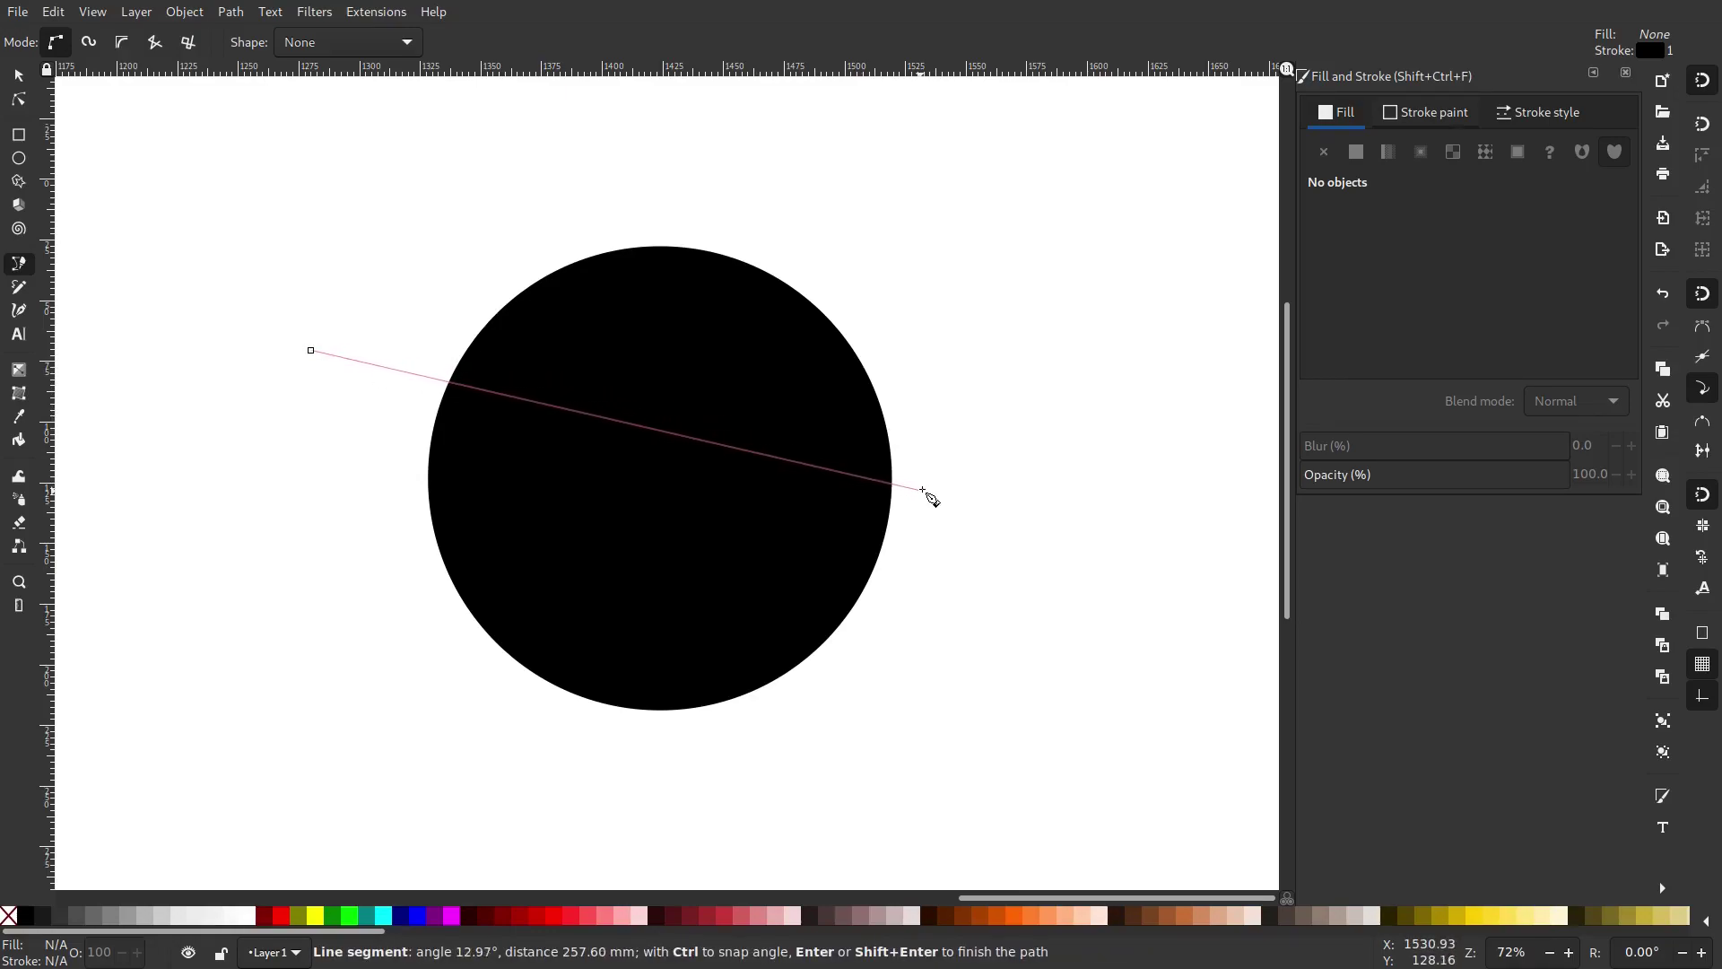
{"action": "left_click", "coordinate": [929, 487]}
{"action": "left_click", "coordinate": [945, 233]}
{"action": "left_click", "coordinate": [590, 182]}
{"action": "left_click", "coordinate": [408, 213]}
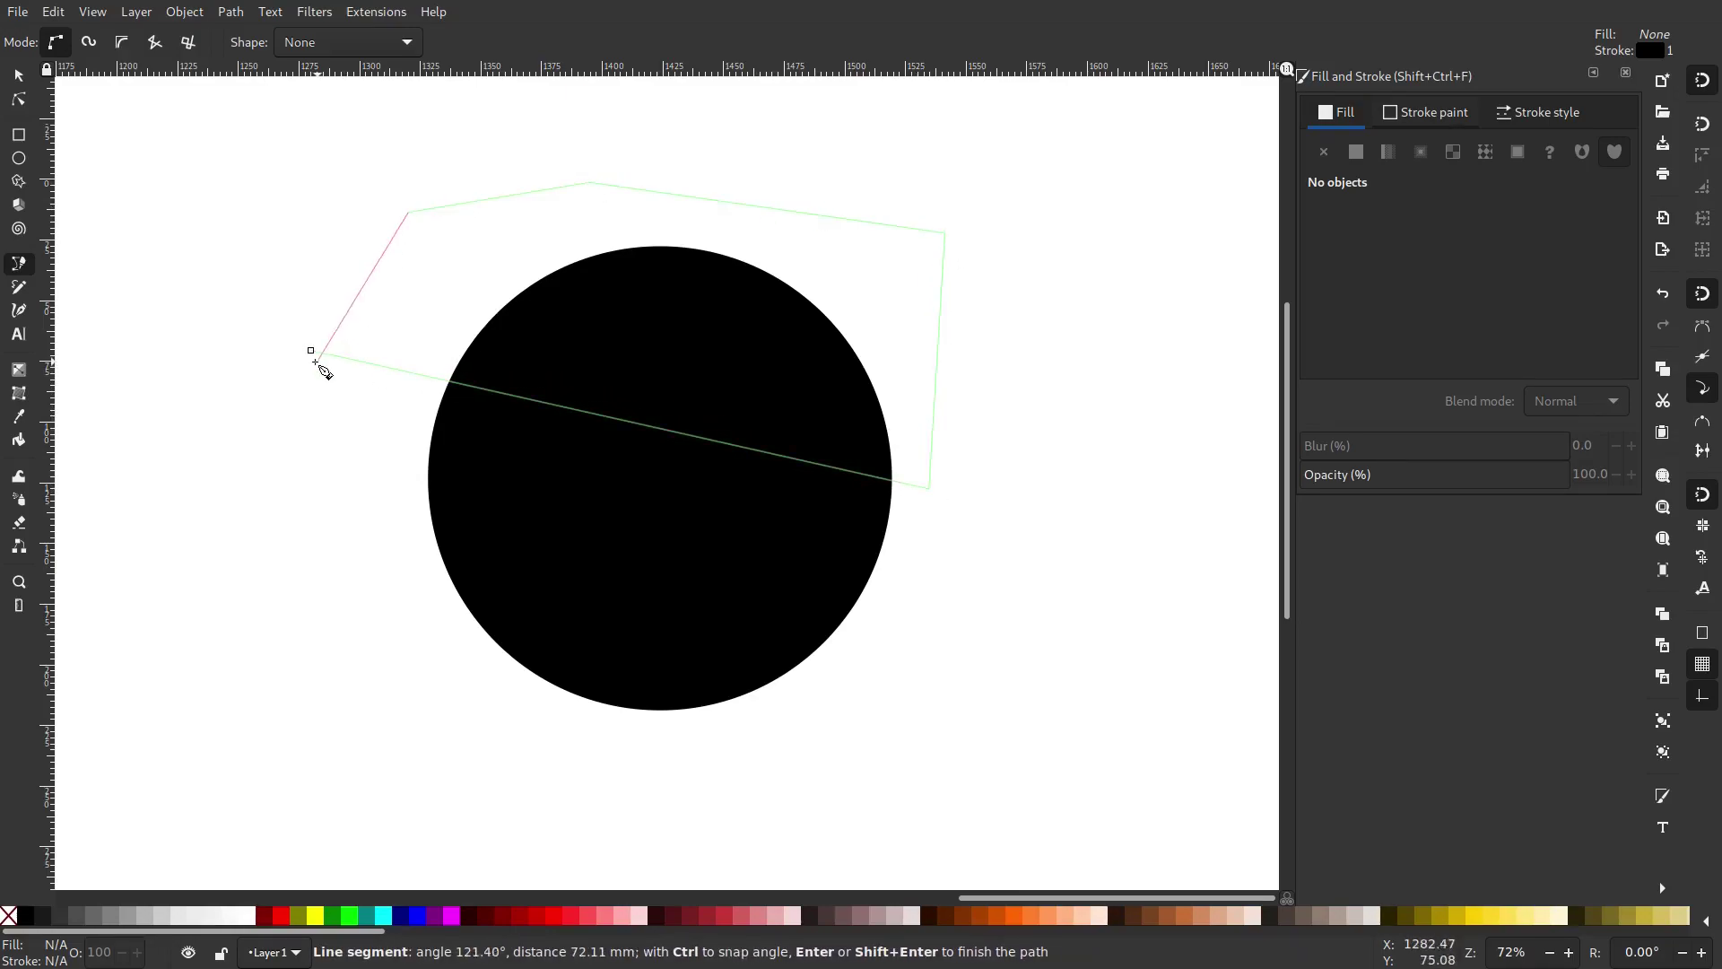
{"action": "left_click", "coordinate": [311, 349]}
Subtract the polygon from the black circle with a Difference operation, leaving a slanted cut along its upper side.
{"action": "left_click", "coordinate": [19, 75]}
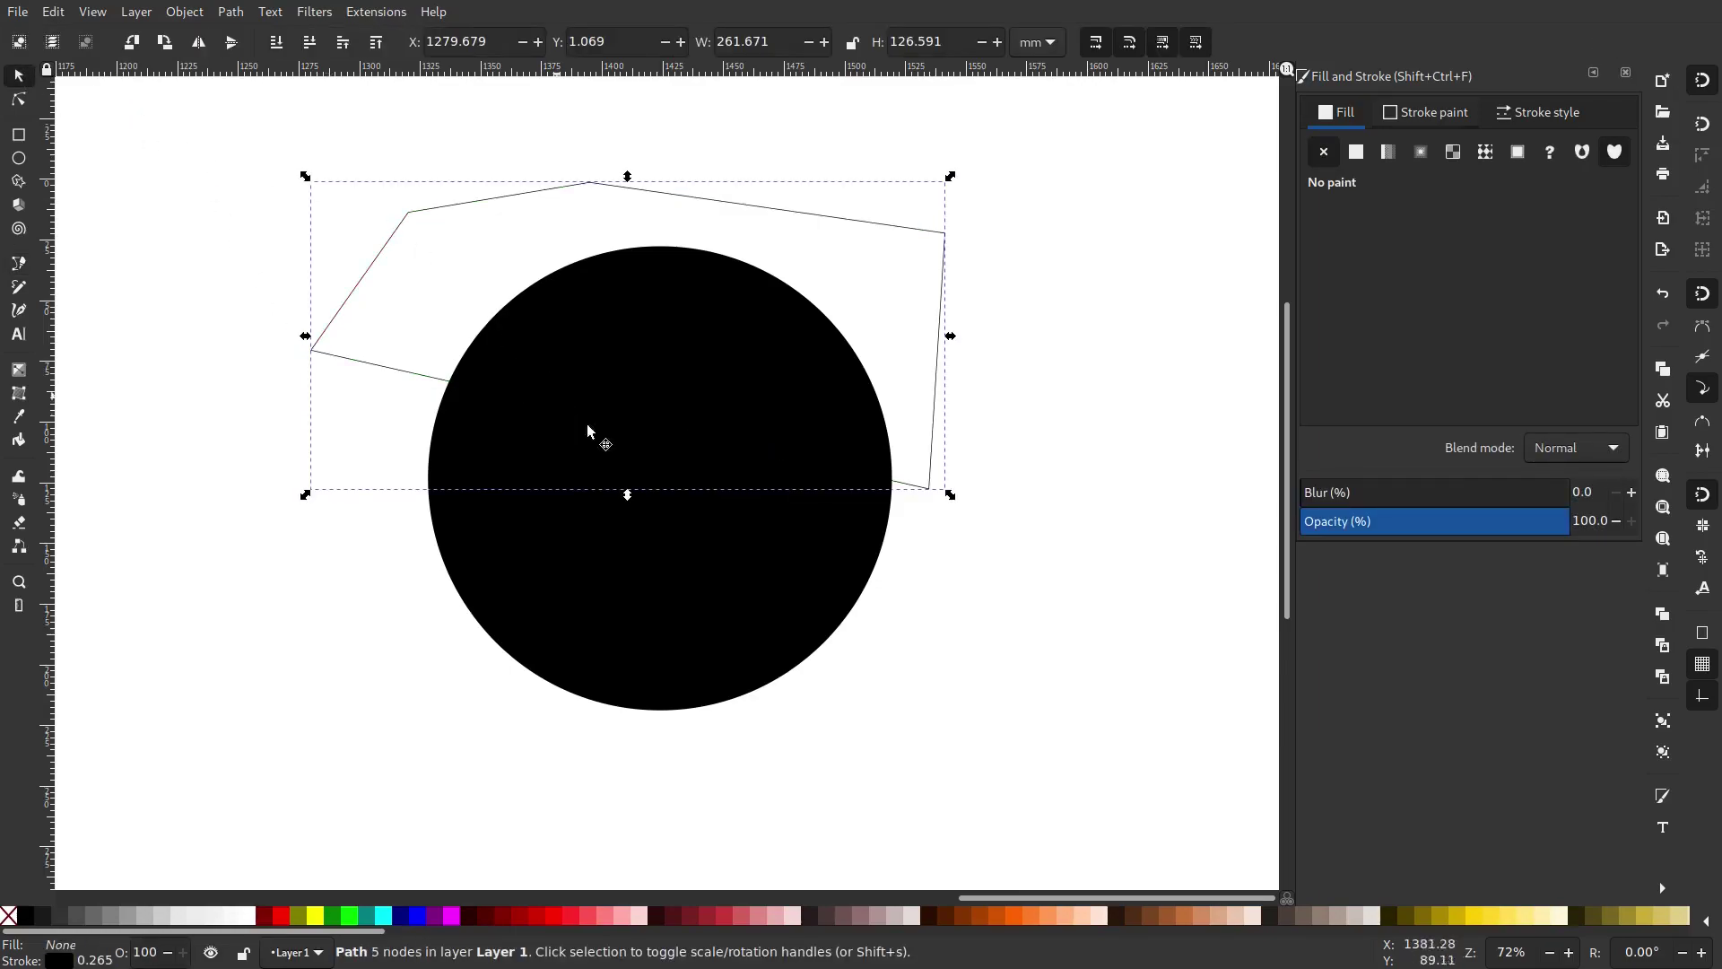
{"action": "left_click", "coordinate": [667, 578], "text": "shift"}
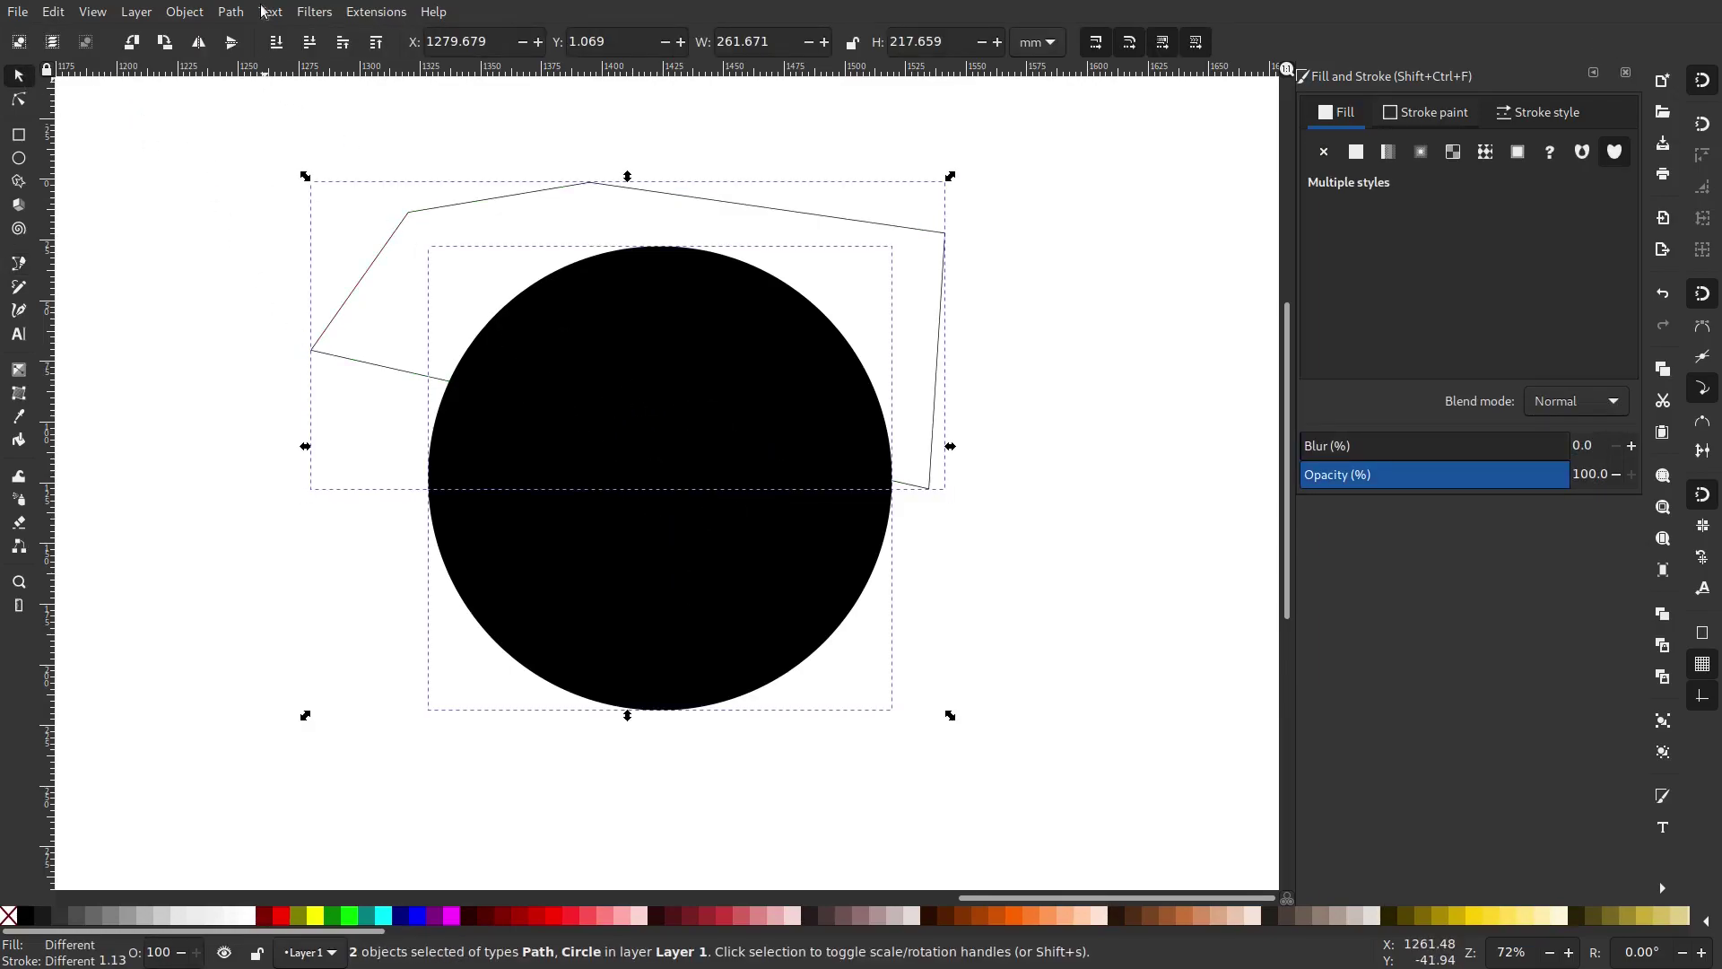
{"action": "left_click", "coordinate": [185, 11]}
{"action": "mouse_move", "coordinate": [226, 11]}
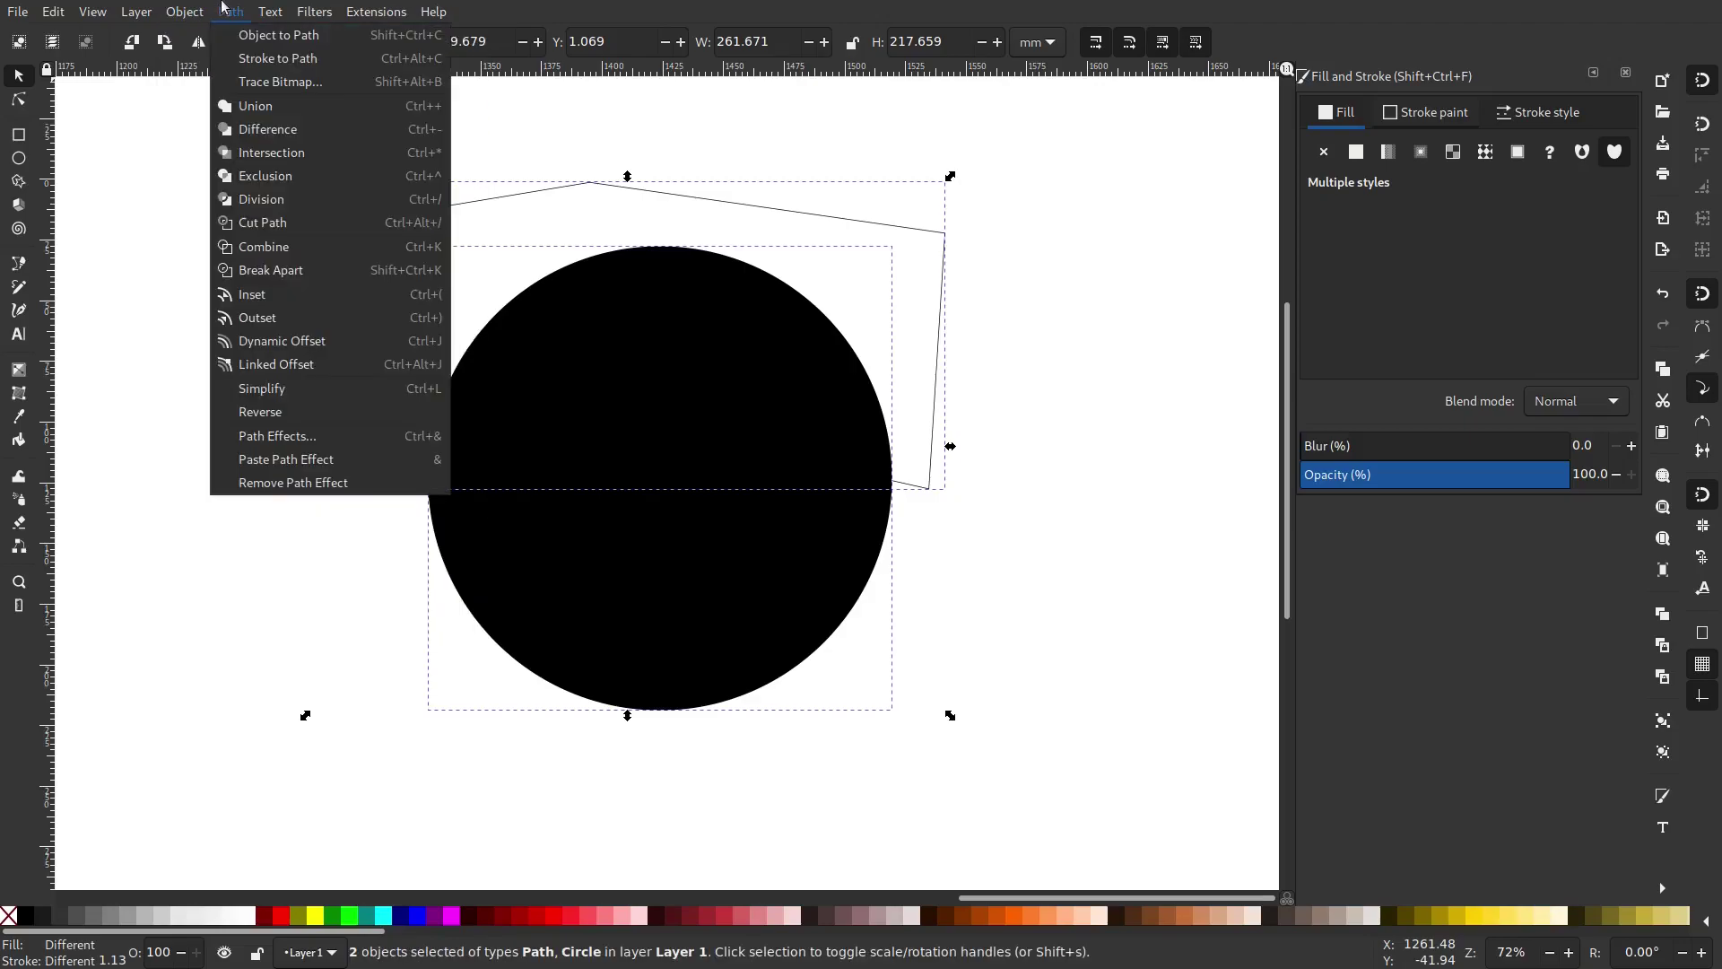
{"action": "left_click", "coordinate": [299, 129]}
{"action": "left_click", "coordinate": [703, 357]}
{"action": "left_click", "coordinate": [836, 525]}
{"action": "scroll", "coordinate": [836, 525], "scroll_direction": "down", "scroll_amount": 2}
{"action": "left_click", "coordinate": [906, 520]}
{"action": "scroll", "coordinate": [704, 412], "scroll_direction": "up", "scroll_amount": 3}
{"action": "scroll", "coordinate": [680, 427], "scroll_direction": "down", "scroll_amount": 1}
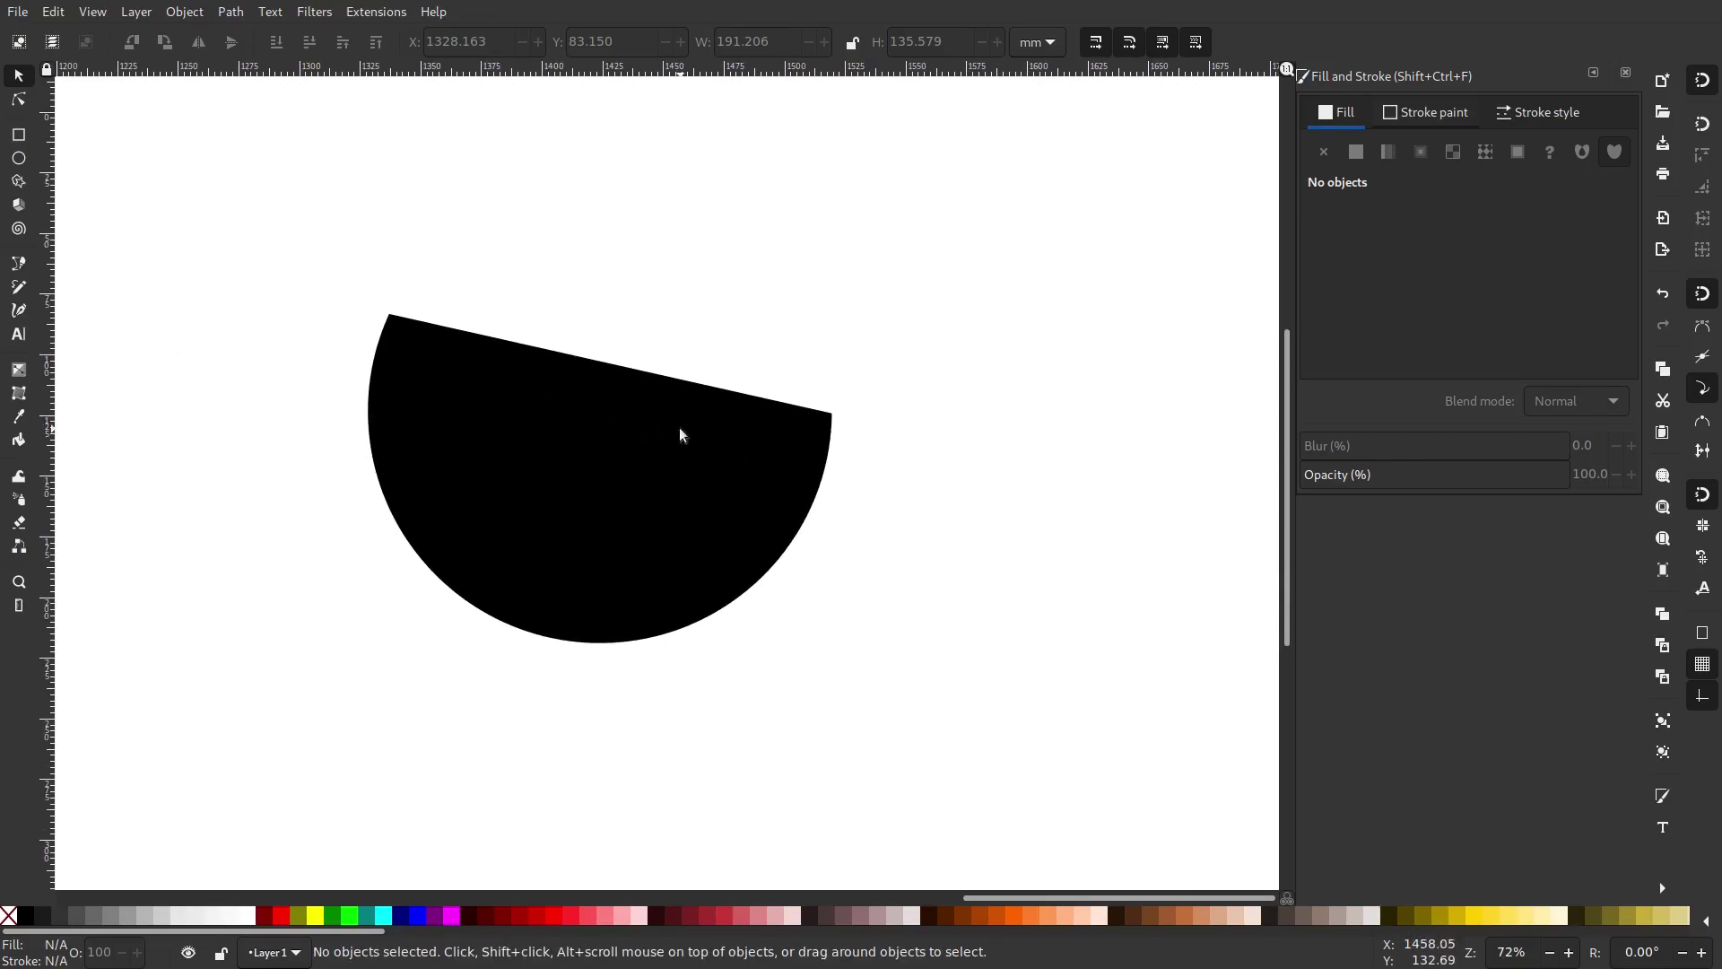
{"action": "left_click_drag", "start_coordinate": [659, 451], "coordinate": [677, 434]}
{"action": "key", "text": "ctrl+z"}
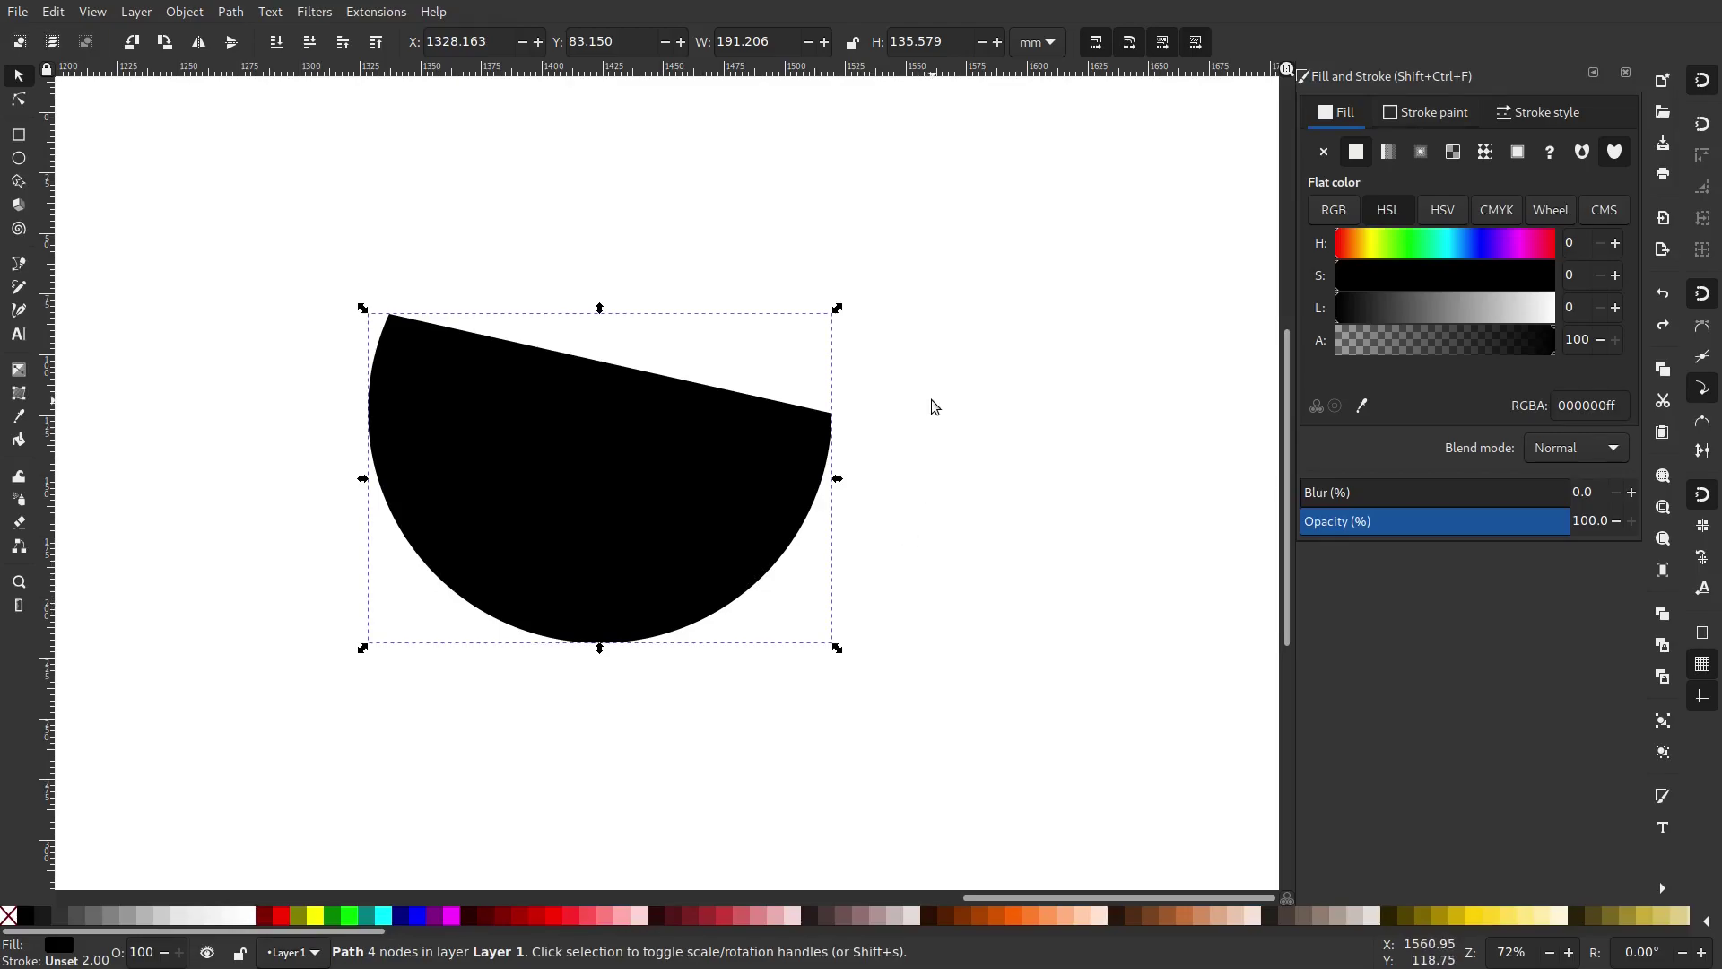
{"action": "left_click", "coordinate": [114, 219]}
{"action": "left_click", "coordinate": [18, 263]}
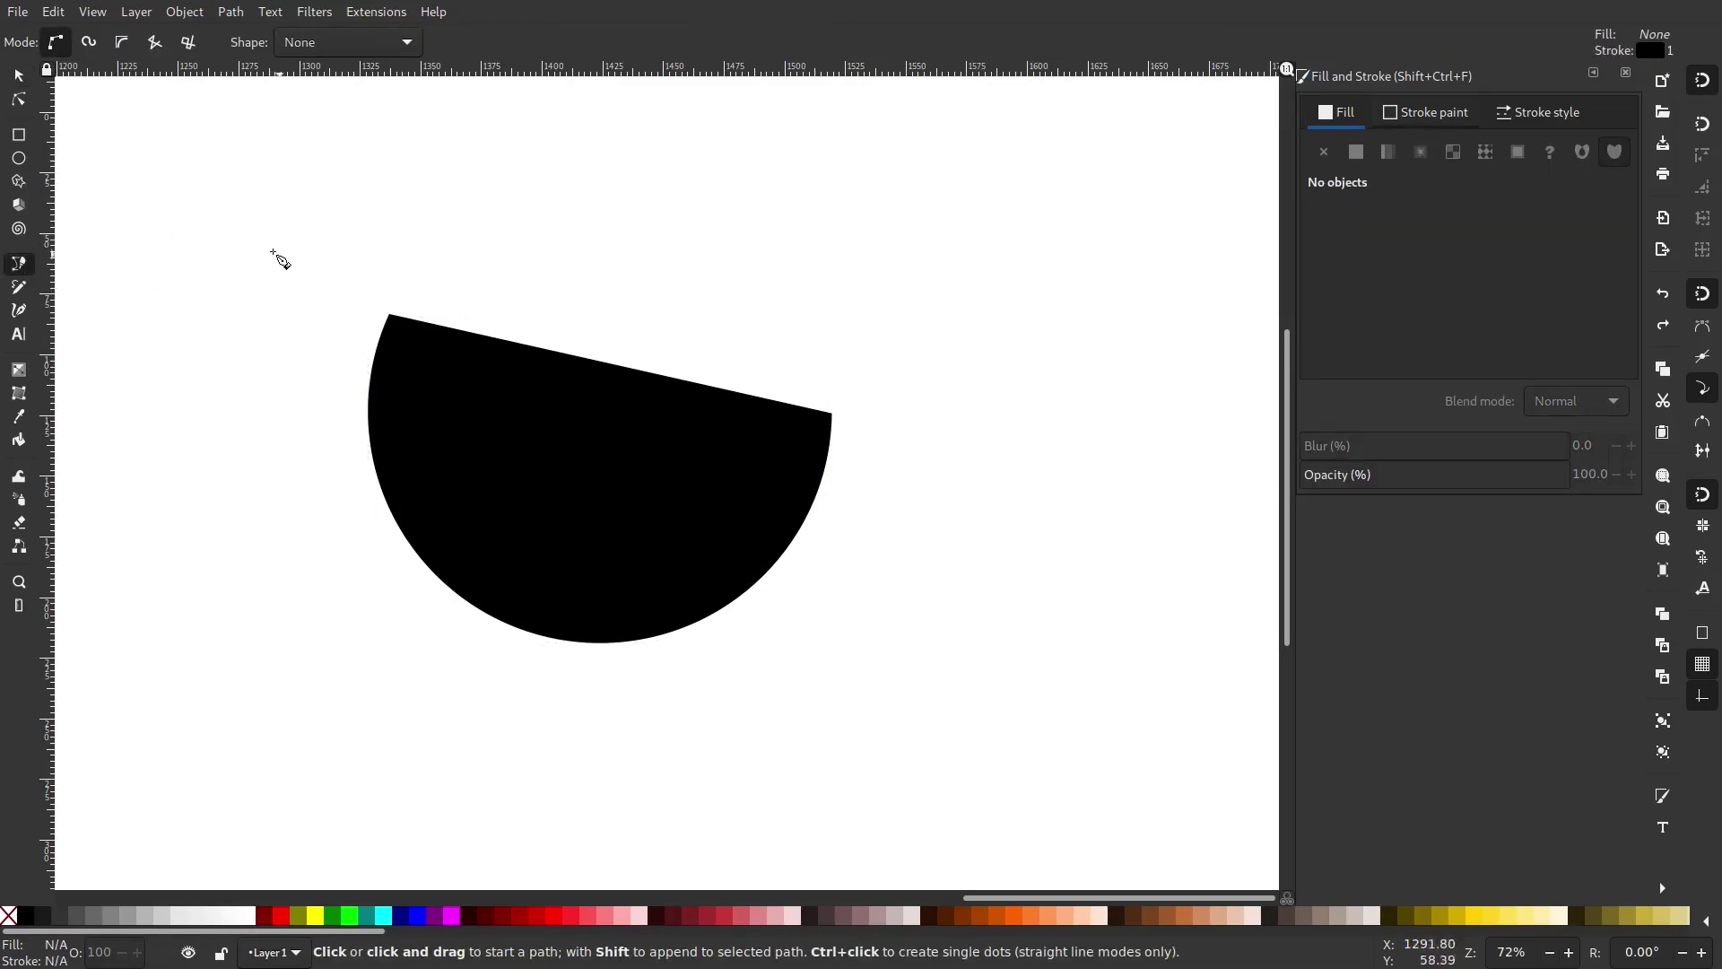
{"action": "left_click", "coordinate": [183, 231]}
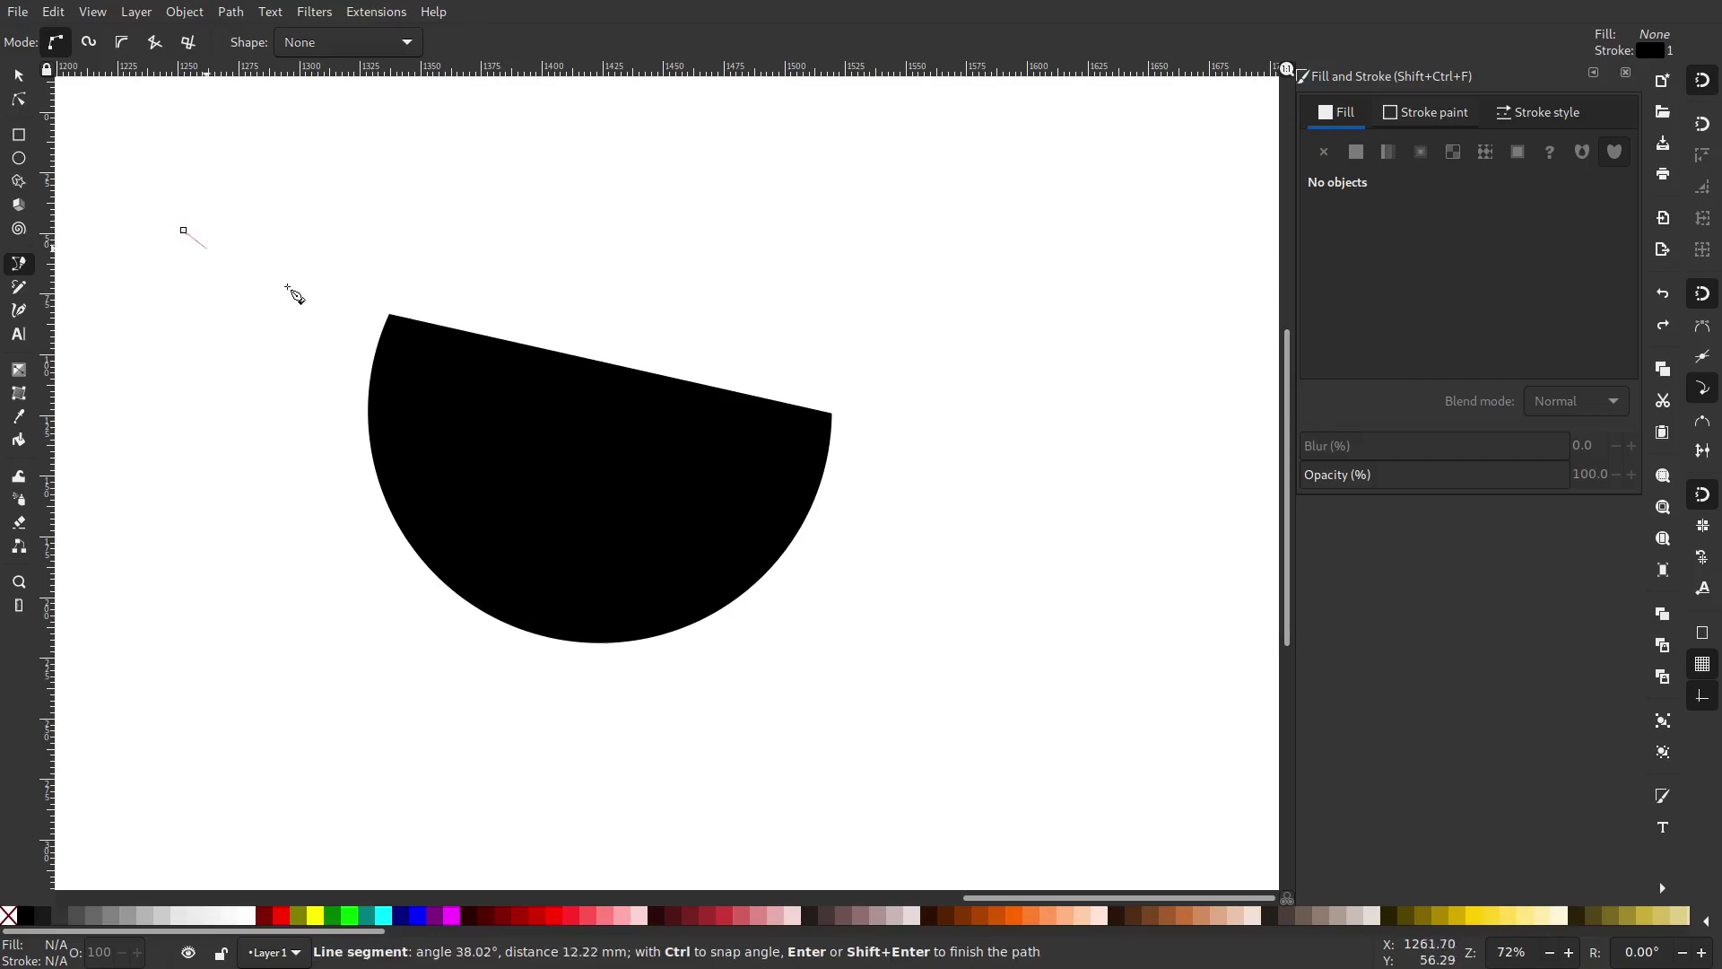
{"action": "left_click", "coordinate": [894, 402]}
{"action": "left_click_drag", "start_coordinate": [184, 230], "coordinate": [183, 239]}
{"action": "left_click", "coordinate": [18, 159]}
{"action": "left_click", "coordinate": [19, 264]}
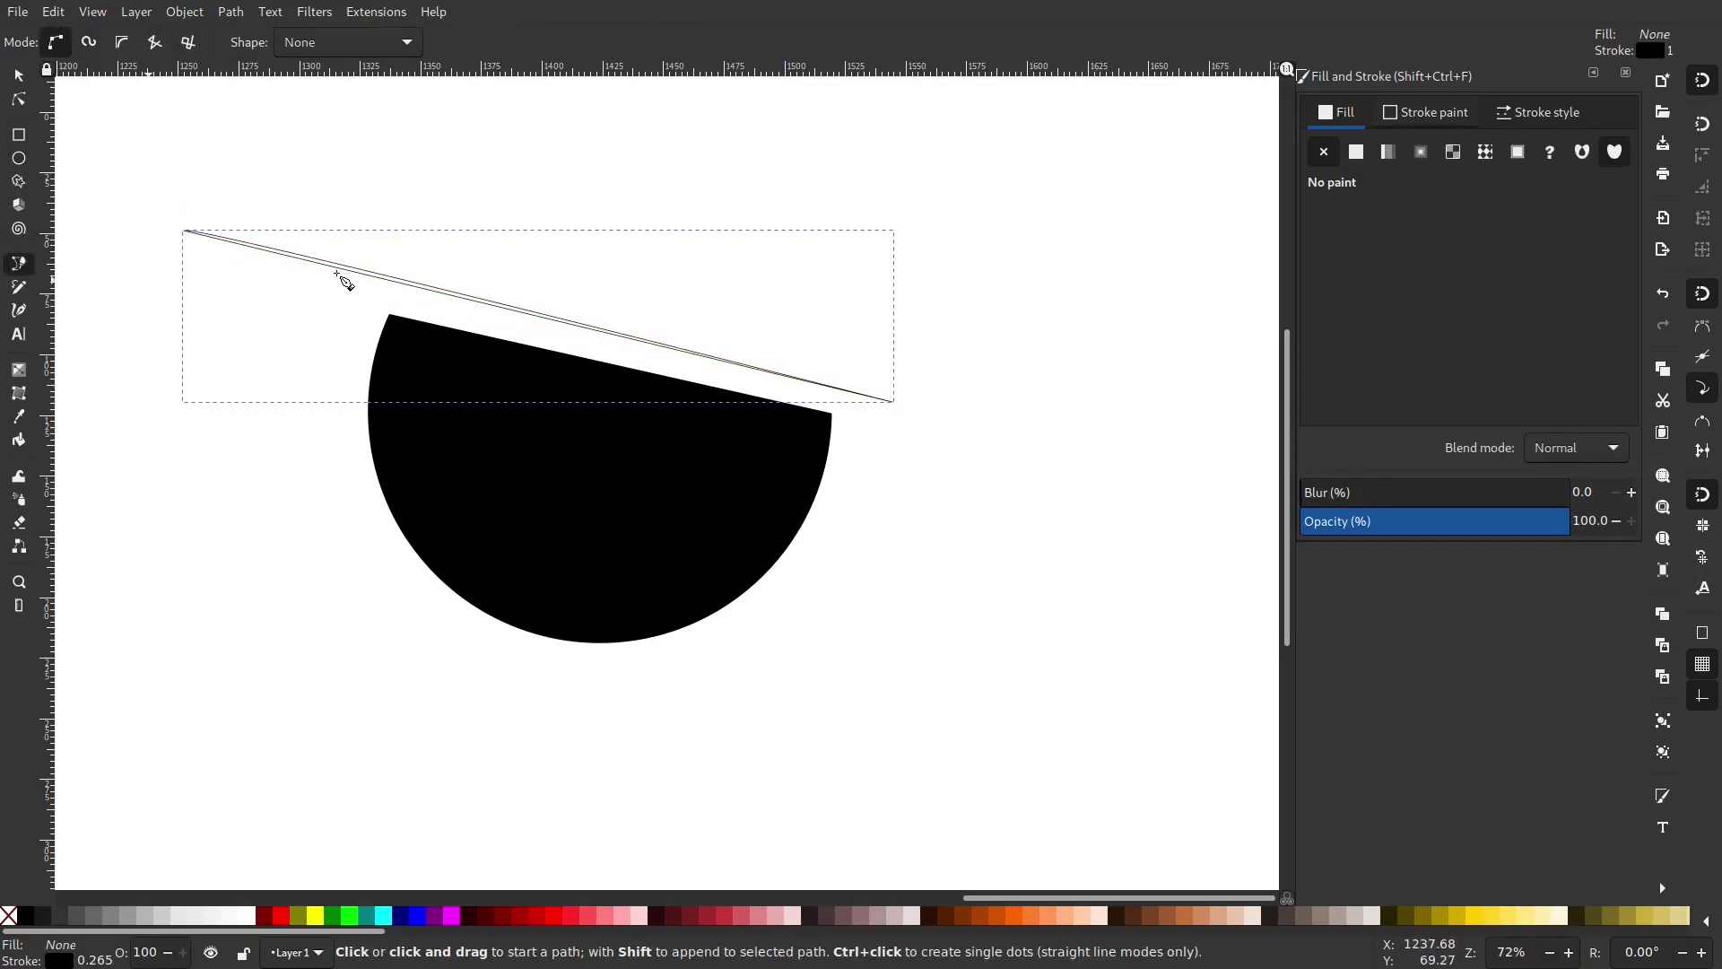
{"action": "key", "text": "ctrl+z"}
Draw a closed wedge path about 276 × 69 mm above the cut edge, parallel to it, with an upright spike at its right end.
{"action": "left_click", "coordinate": [202, 231]}
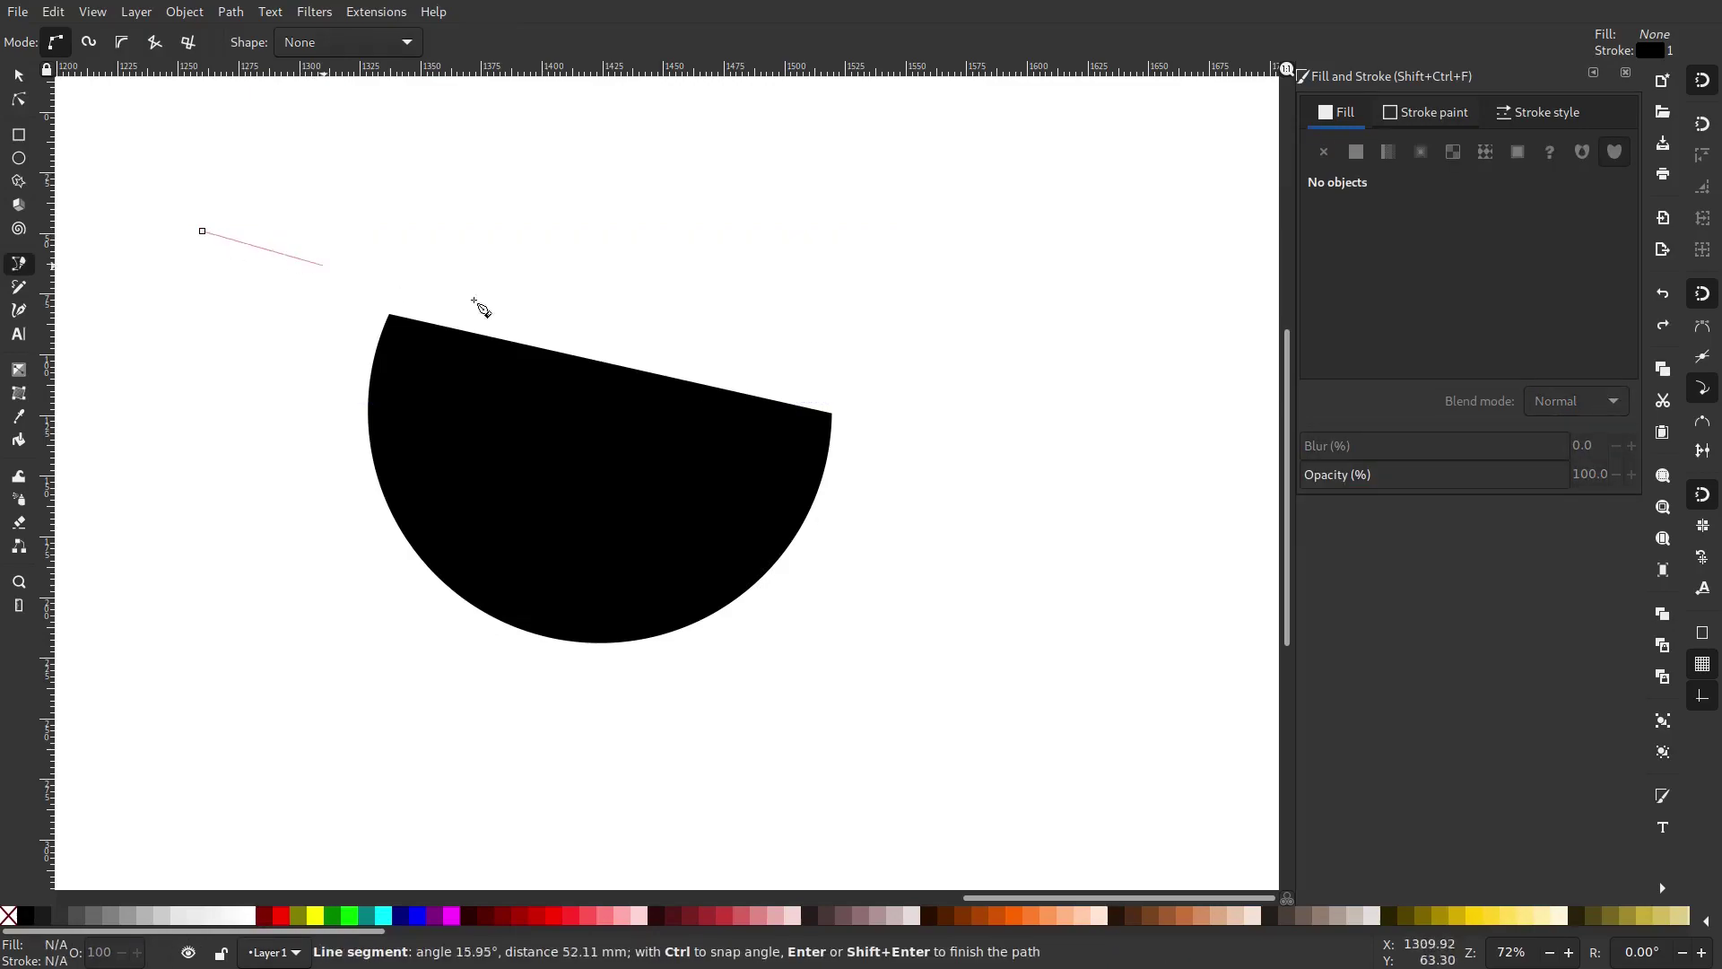
{"action": "left_click", "coordinate": [872, 396]}
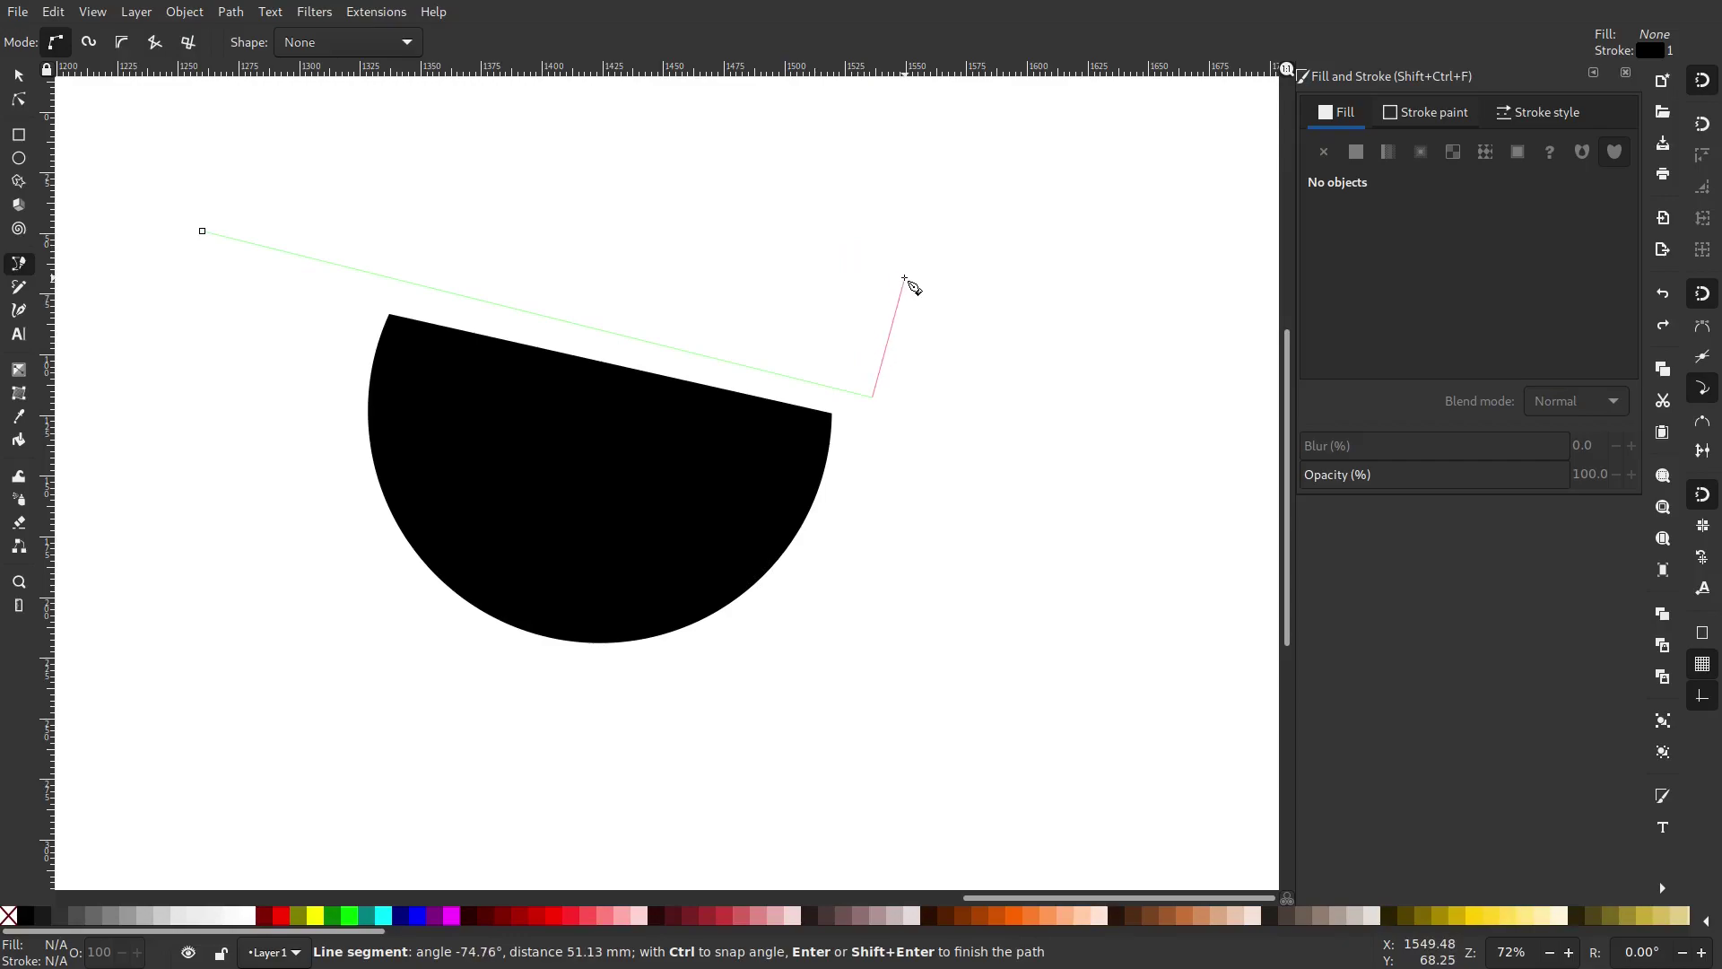
{"action": "left_click", "coordinate": [853, 263]}
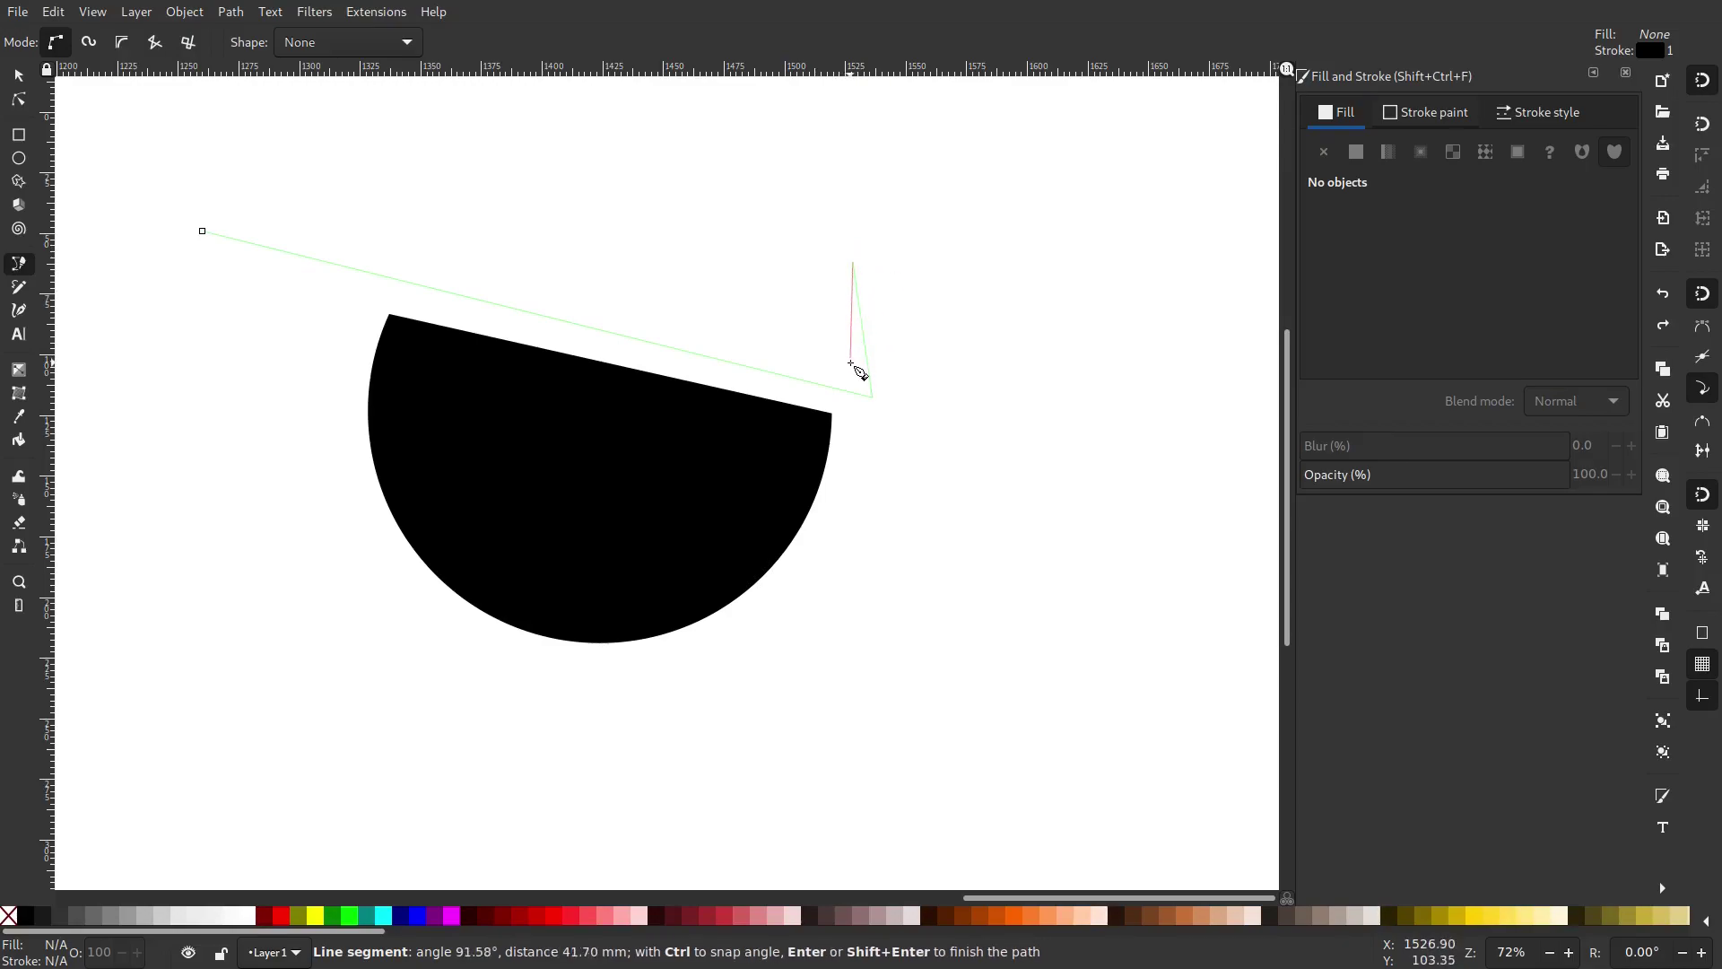
{"action": "left_click", "coordinate": [840, 356]}
{"action": "left_click", "coordinate": [205, 231]}
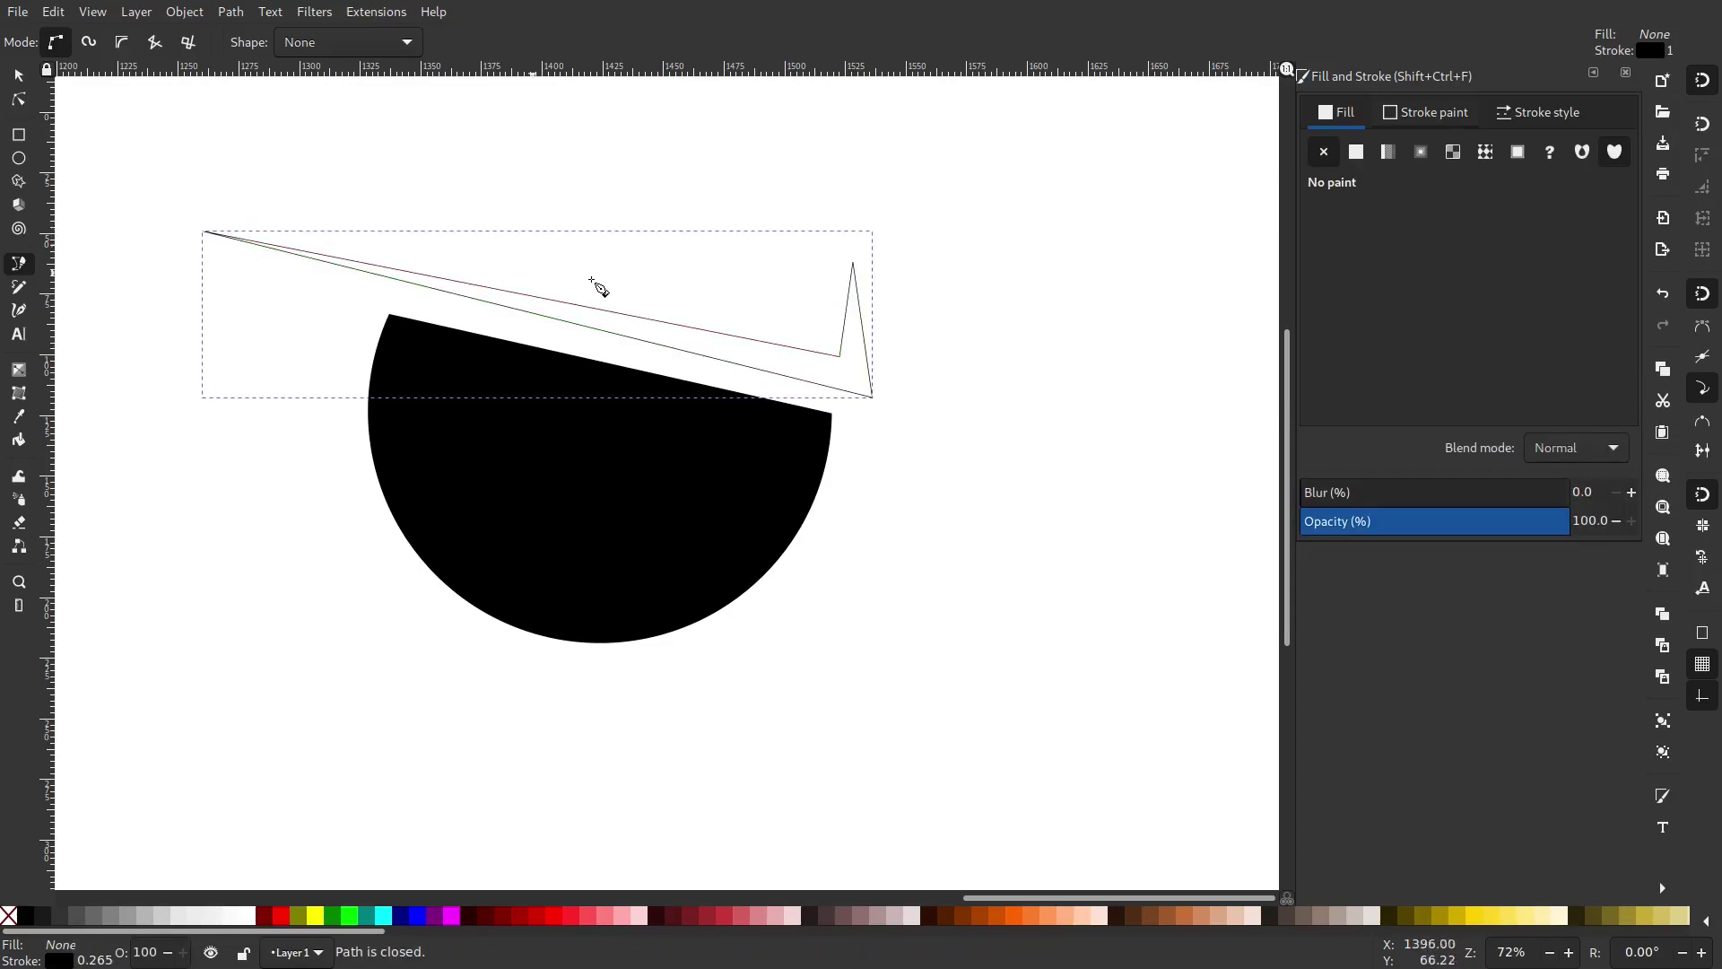
Shift the wedge's inner corner node at the base of the spike slightly up and to the left.
{"action": "left_click", "coordinate": [19, 102]}
{"action": "left_click_drag", "start_coordinate": [841, 356], "coordinate": [833, 350]}
{"action": "left_click", "coordinate": [19, 76]}
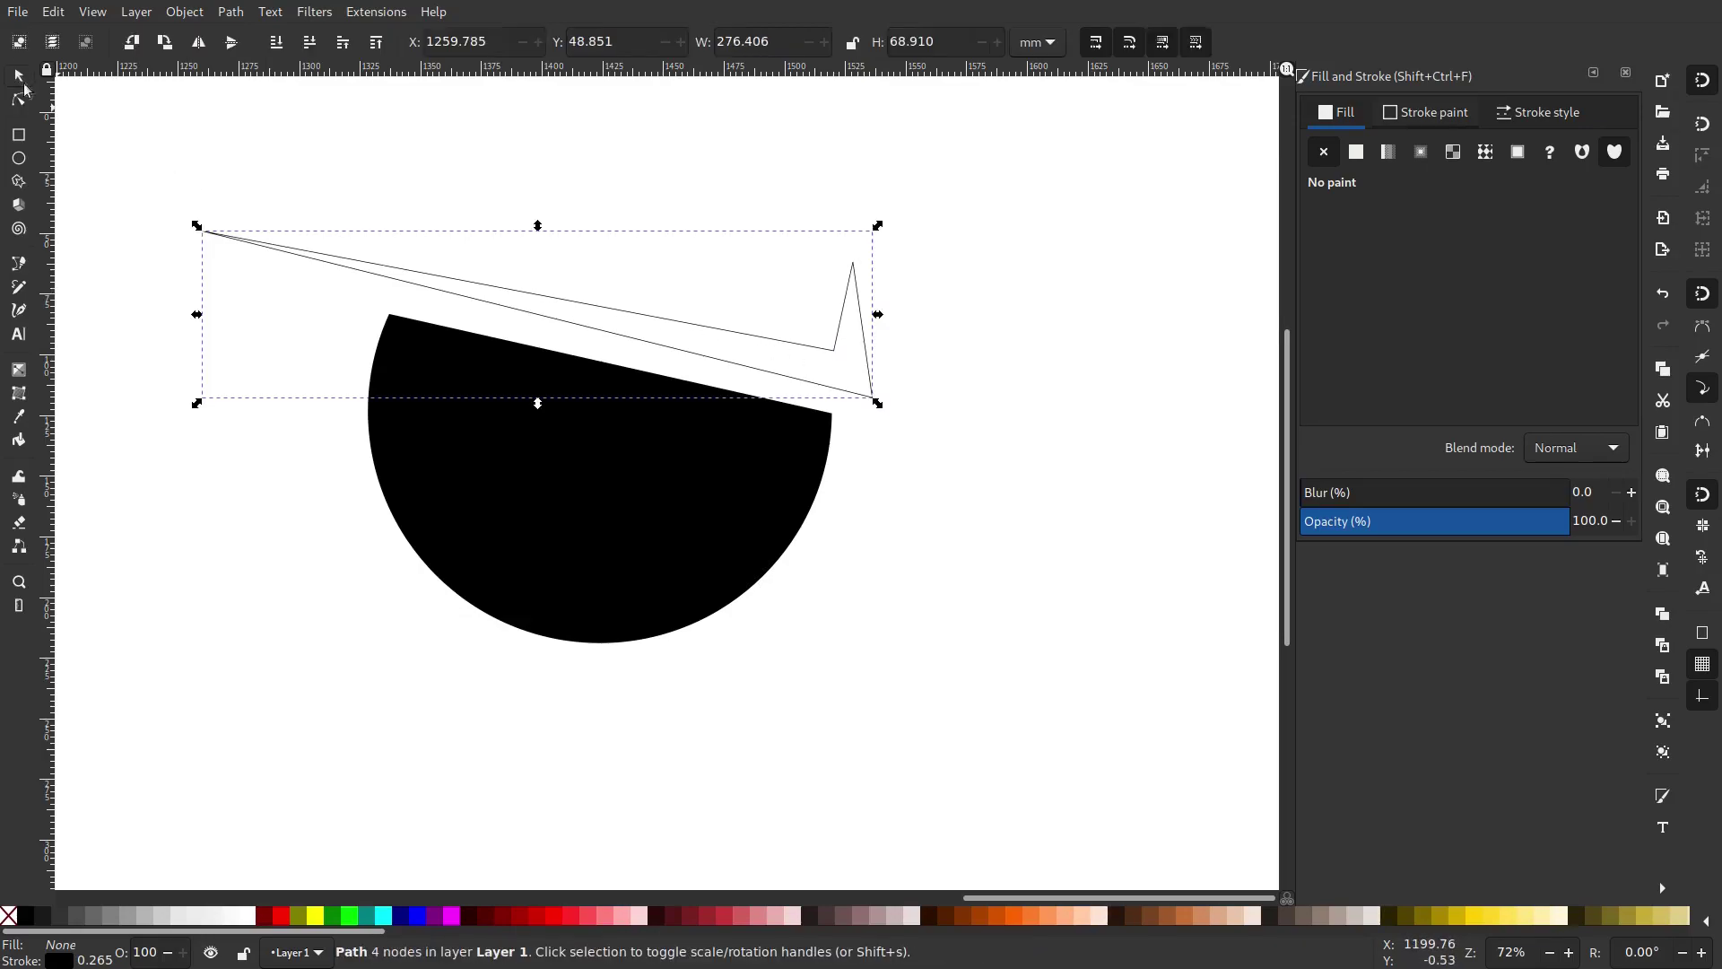
Give the wedge a flat black fill and remove its stroke.
{"action": "scroll", "coordinate": [685, 308], "scroll_direction": "up", "scroll_amount": 1, "text": "ctrl"}
{"action": "left_click_drag", "start_coordinate": [612, 338], "coordinate": [647, 363]}
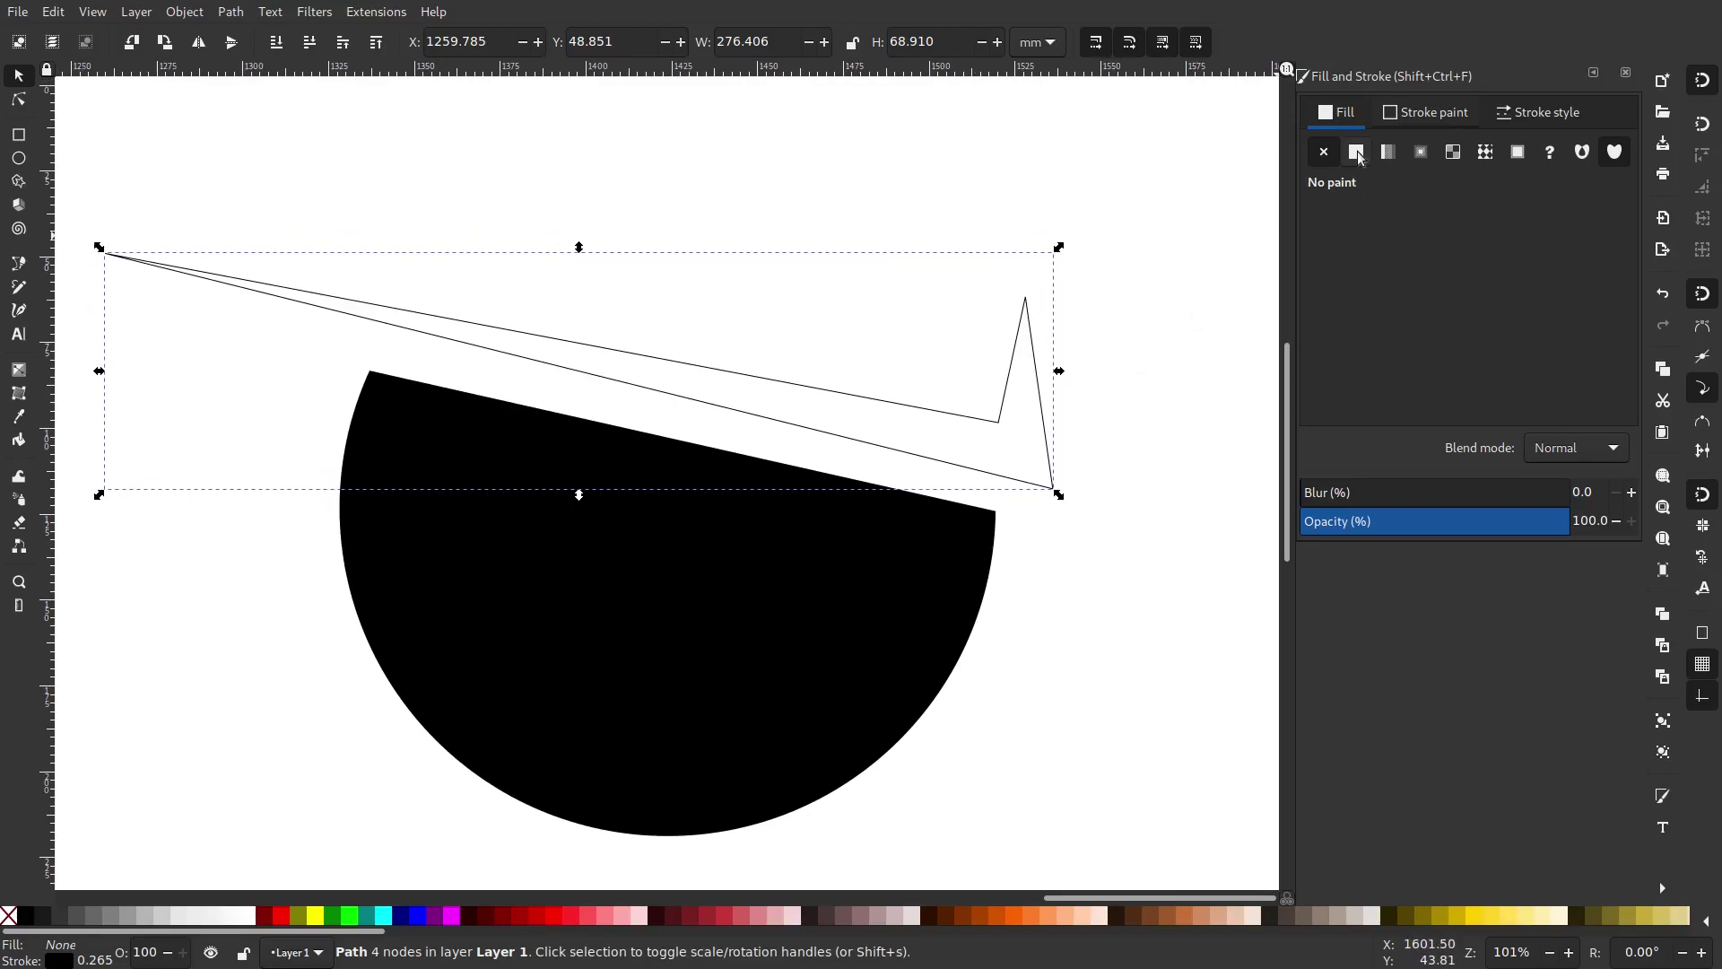
{"action": "left_click", "coordinate": [1356, 152]}
{"action": "left_click", "coordinate": [1428, 113]}
{"action": "left_click", "coordinate": [1326, 151]}
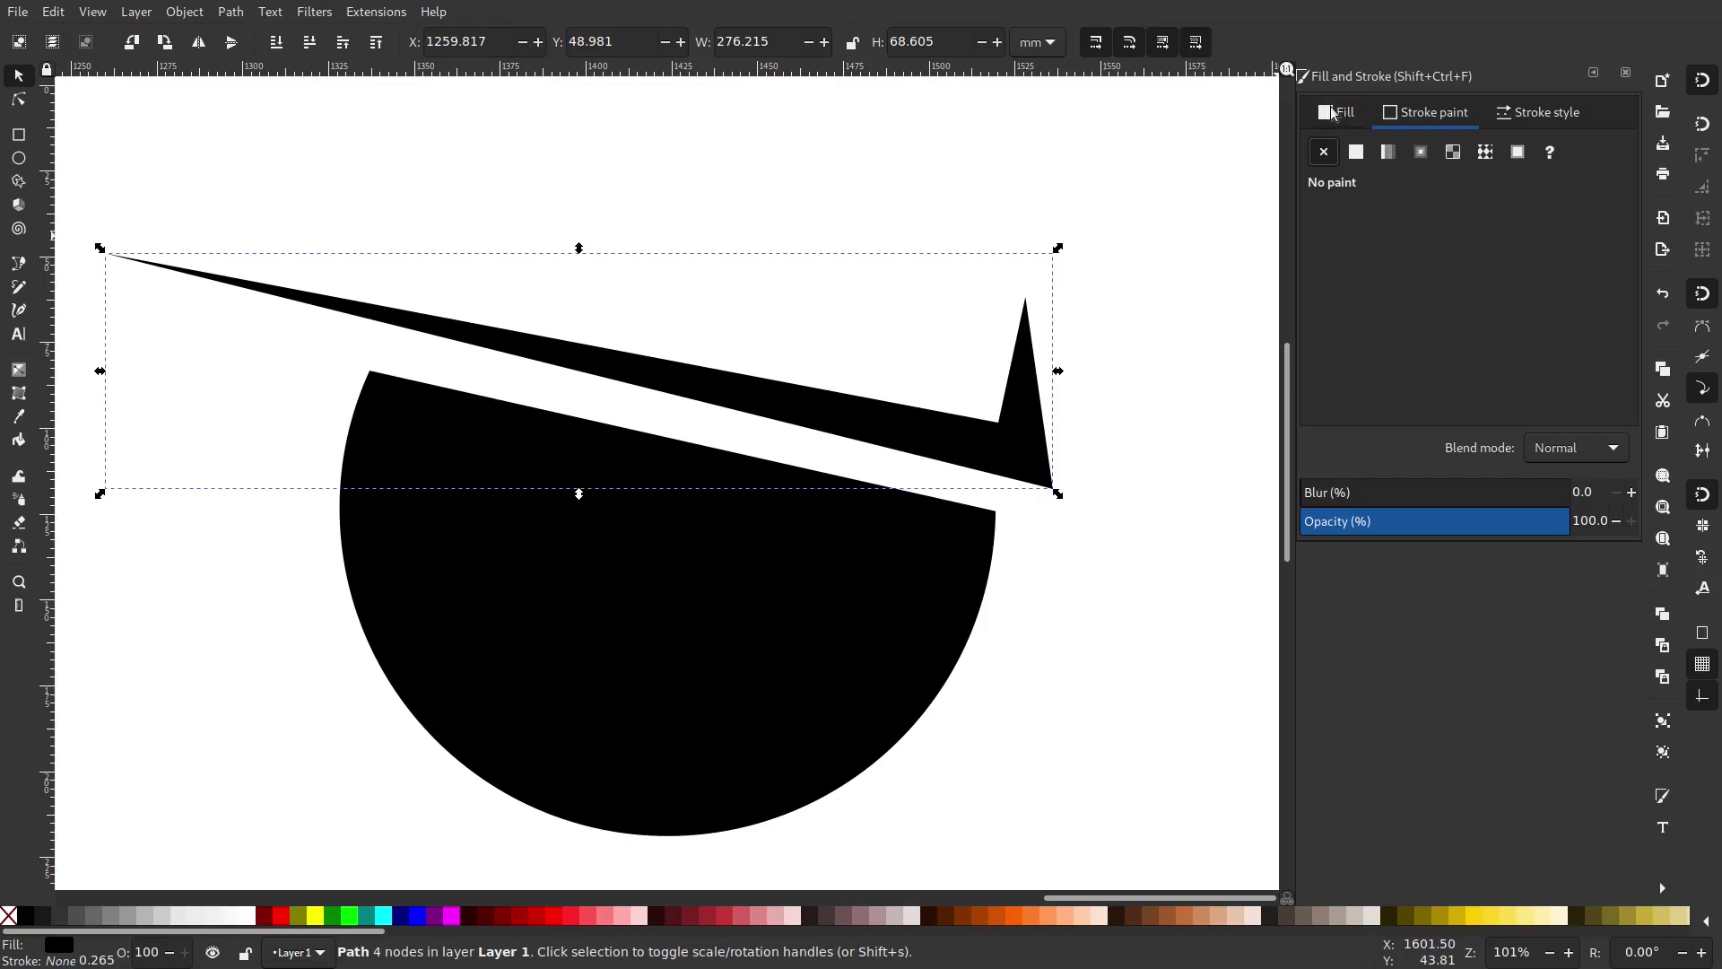
{"action": "left_click", "coordinate": [797, 171]}
Check the stroke paint of the cut circle and the fill of the wedge.
{"action": "left_click", "coordinate": [913, 565]}
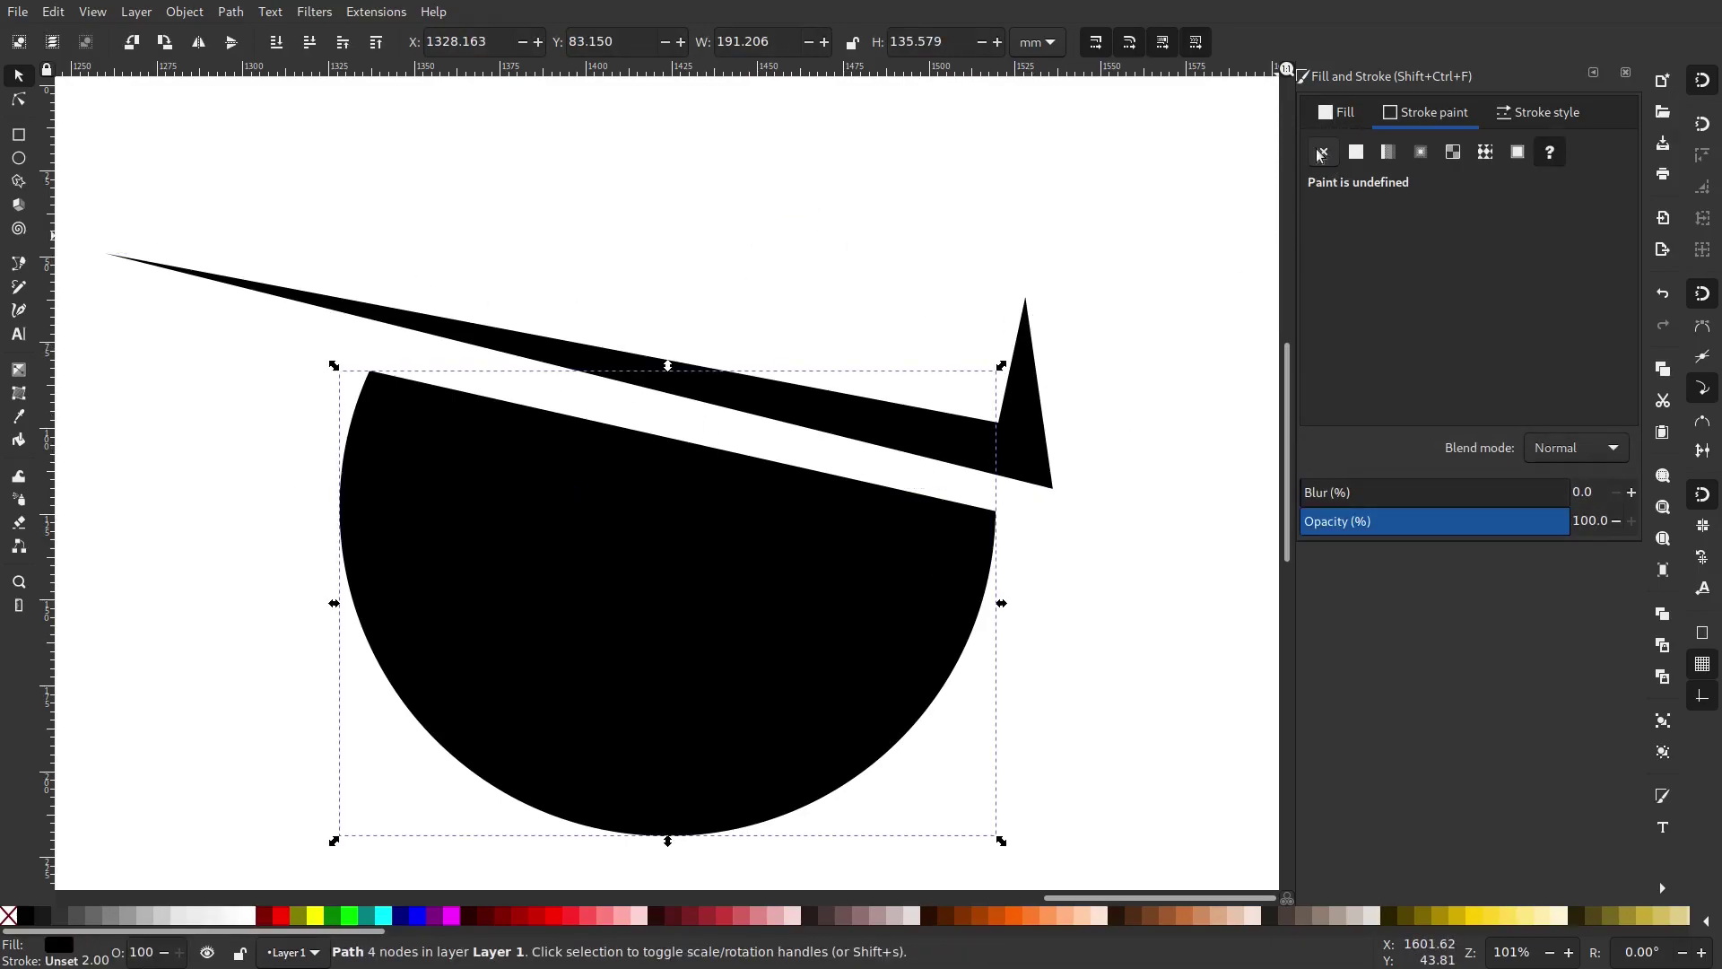
{"action": "left_click", "coordinate": [1338, 113]}
{"action": "left_click", "coordinate": [1017, 445]}
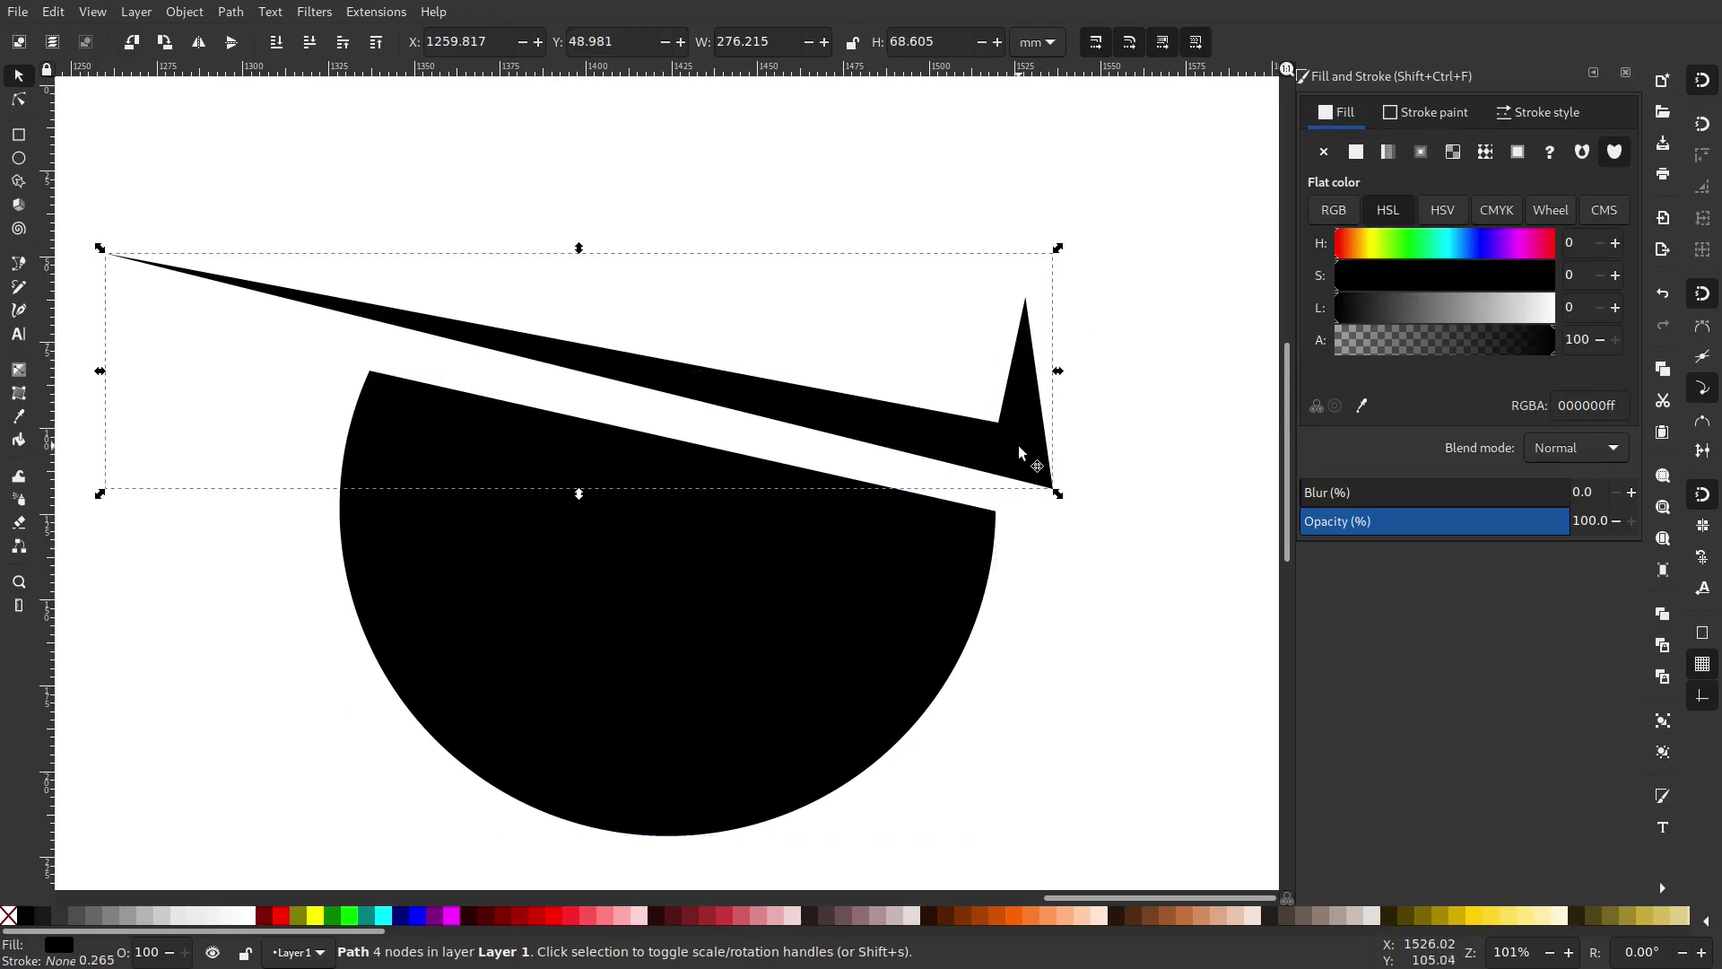
{"action": "left_click_drag", "start_coordinate": [1112, 460], "coordinate": [1055, 434]}
{"action": "left_click", "coordinate": [1055, 440]}
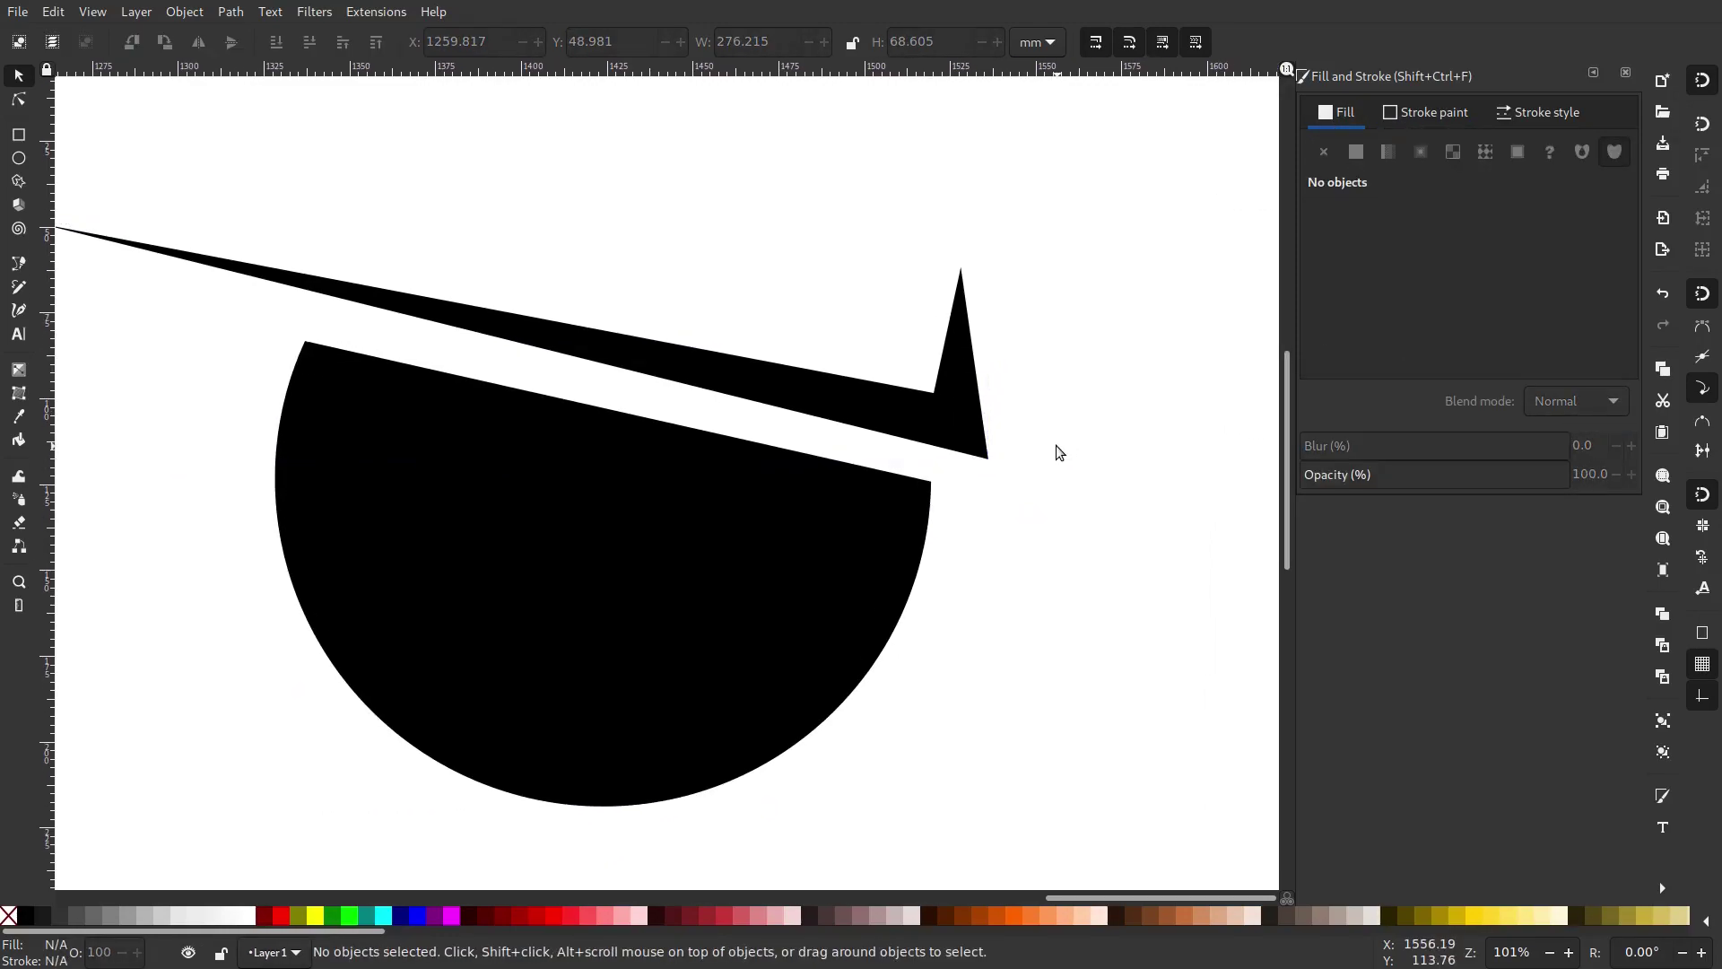
{"action": "scroll", "coordinate": [1037, 456], "scroll_direction": "down", "scroll_amount": 3}
{"action": "scroll", "coordinate": [1053, 462], "scroll_direction": "up", "scroll_amount": 3}
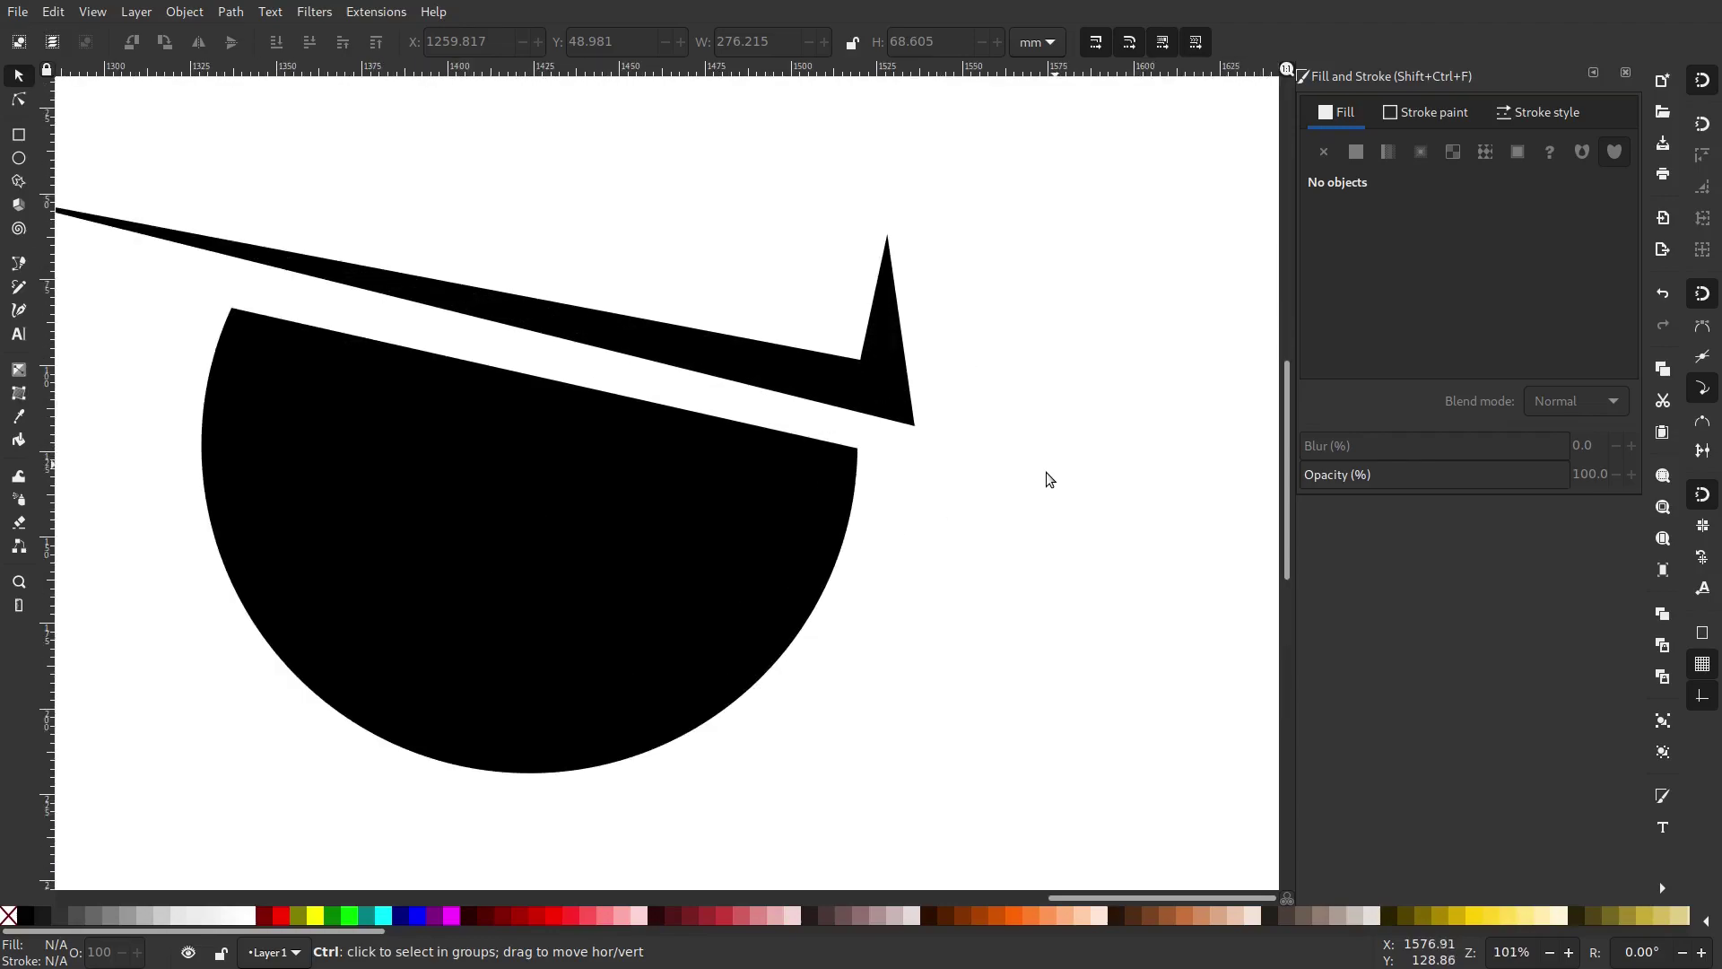
Move the wedge down about 18 mm so that its lower edge covers the cut edge of the circle.
{"action": "scroll", "coordinate": [921, 459], "scroll_direction": "down", "scroll_amount": 2}
{"action": "left_click_drag", "start_coordinate": [804, 427], "coordinate": [828, 484]}
{"action": "scroll", "coordinate": [821, 485], "scroll_direction": "up", "scroll_amount": 1}
{"action": "left_click", "coordinate": [988, 494]}
{"action": "scroll", "coordinate": [988, 493], "scroll_direction": "down", "scroll_amount": 1}
{"action": "scroll", "coordinate": [772, 456], "scroll_direction": "down", "scroll_amount": 4}
{"action": "scroll", "coordinate": [737, 478], "scroll_direction": "down", "scroll_amount": 1}
{"action": "scroll", "coordinate": [737, 478], "scroll_direction": "up", "scroll_amount": 6}
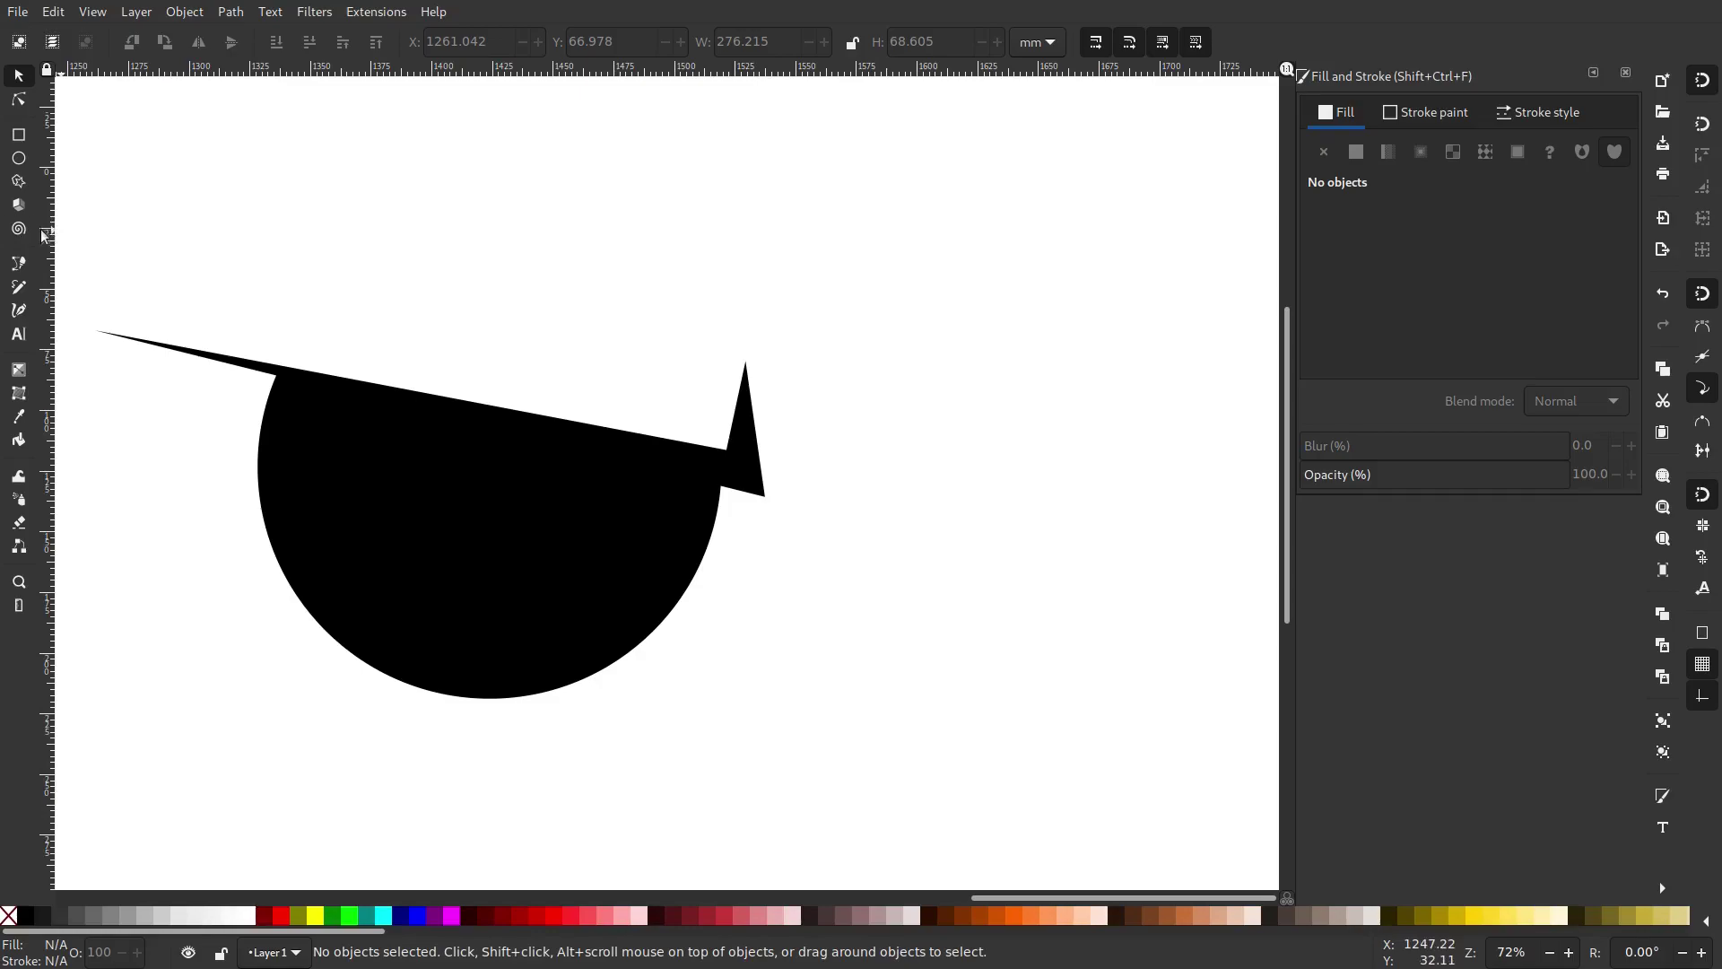
Draw a small closed triangle about 6 × 26 mm just to the right of the wedge's upright spike.
{"action": "left_click", "coordinate": [18, 263]}
{"action": "scroll", "coordinate": [742, 460], "scroll_direction": "up", "scroll_amount": 1}
{"action": "left_click", "coordinate": [797, 496]}
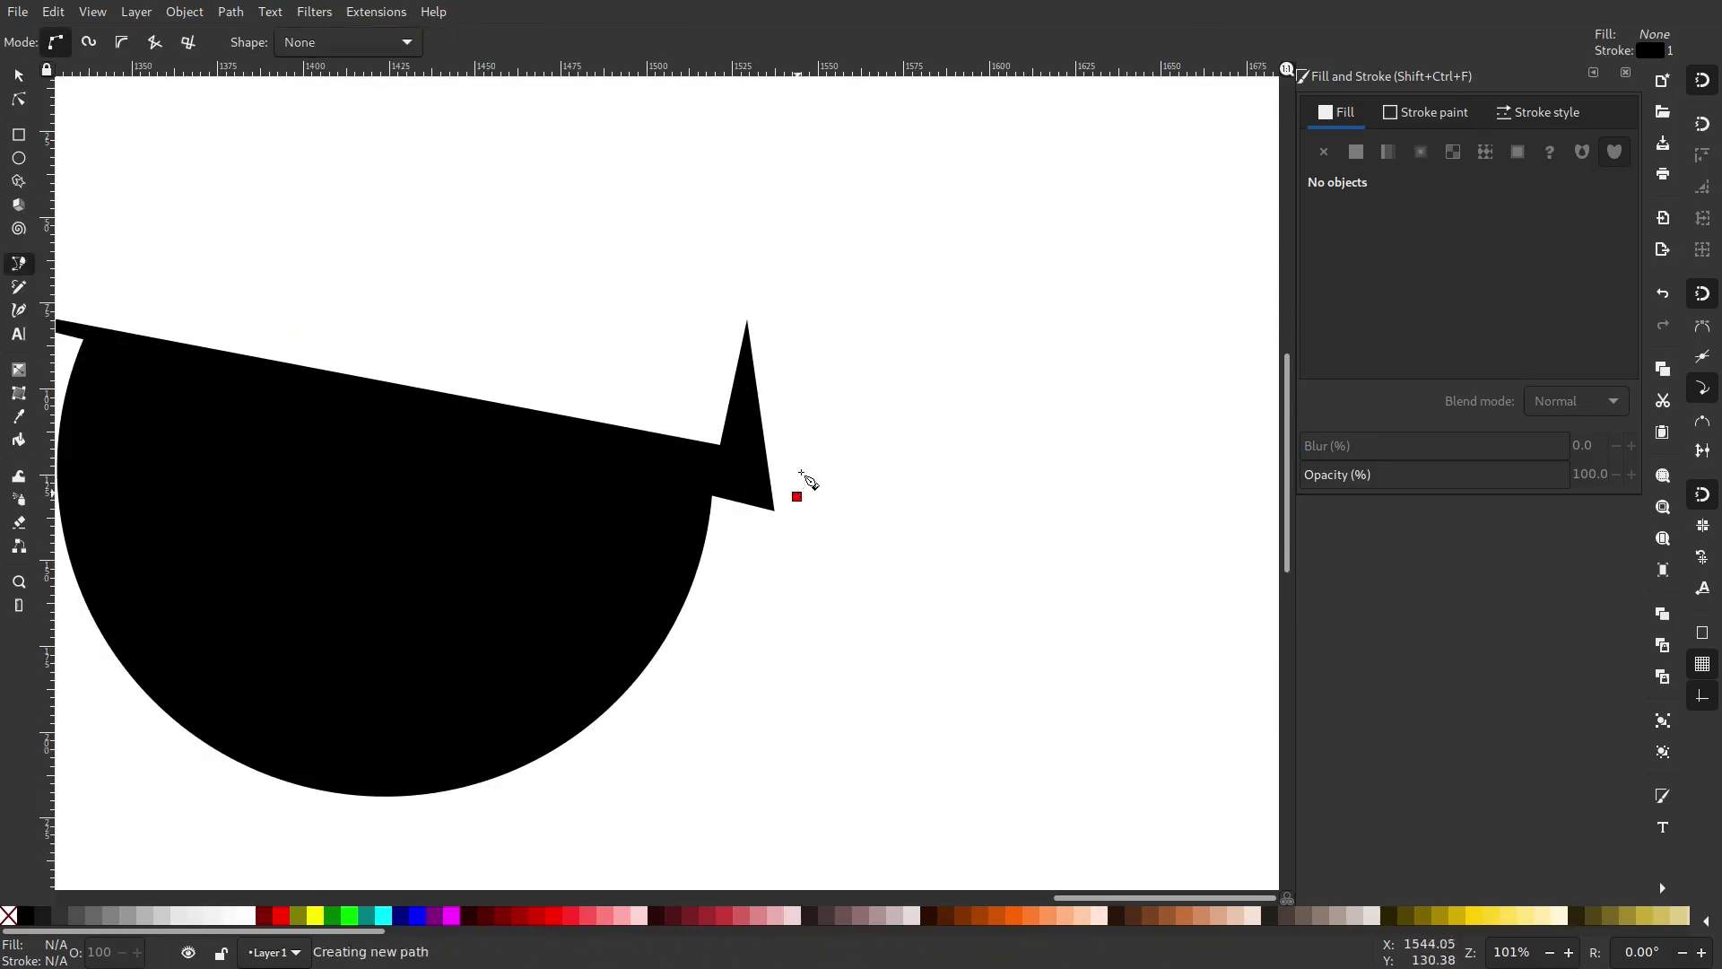
{"action": "left_click", "coordinate": [800, 413]}
{"action": "left_click", "coordinate": [818, 463]}
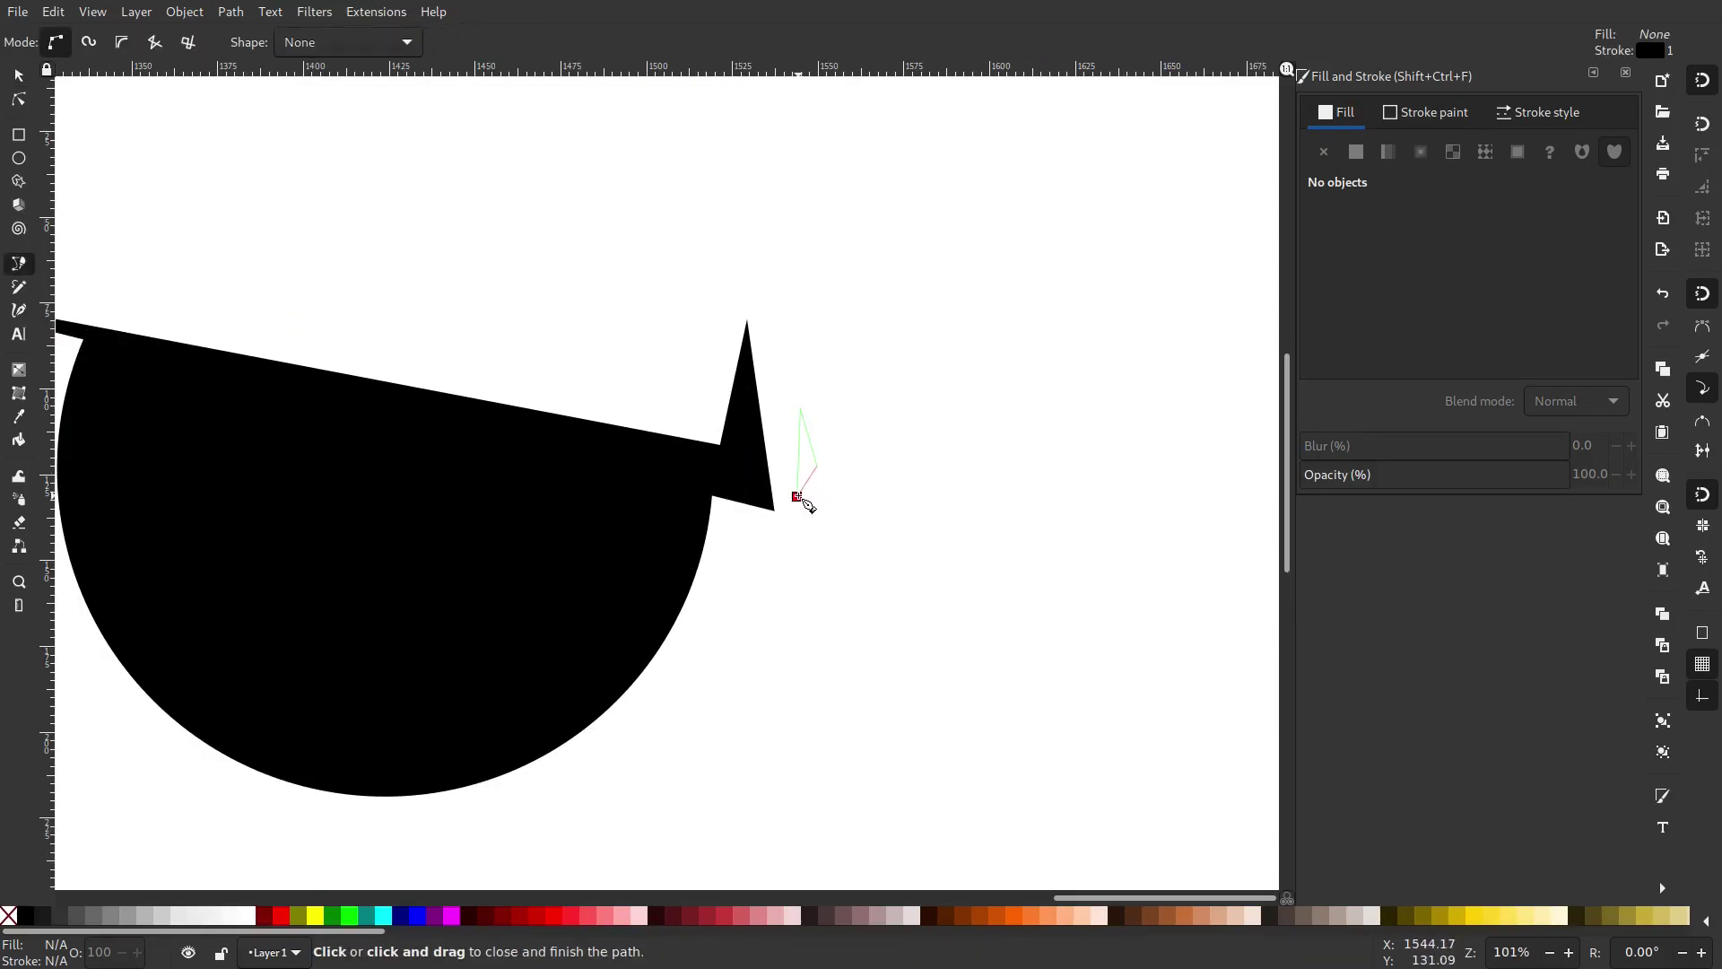
{"action": "left_click", "coordinate": [797, 496]}
Remove the small triangle's stroke and give it a flat black fill.
{"action": "left_click", "coordinate": [18, 75]}
{"action": "left_click", "coordinate": [1430, 110]}
{"action": "left_click", "coordinate": [1327, 153]}
{"action": "left_click", "coordinate": [1335, 113]}
{"action": "left_click", "coordinate": [1352, 154]}
{"action": "left_click", "coordinate": [864, 482]}
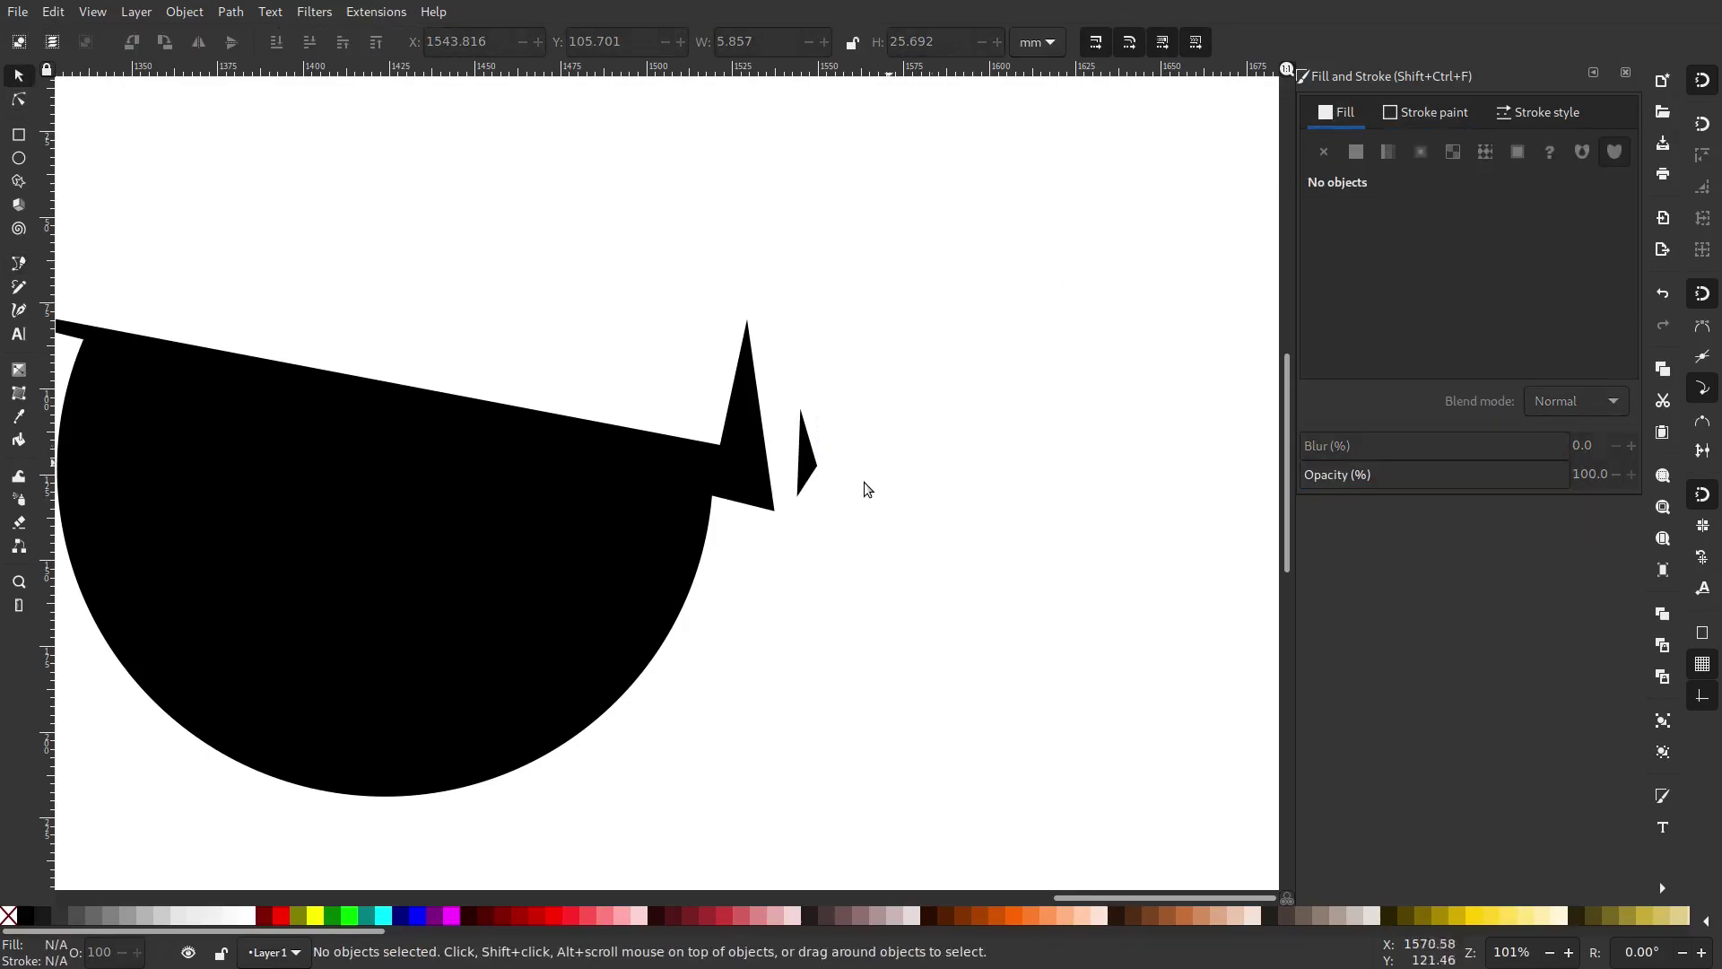
Shift the small triangle beside the spike down about 2.4 mm and very slightly to the left.
{"action": "scroll", "coordinate": [864, 482], "scroll_direction": "down", "scroll_amount": 3}
{"action": "scroll", "coordinate": [857, 487], "scroll_direction": "up", "scroll_amount": 3}
{"action": "left_click_drag", "start_coordinate": [824, 467], "coordinate": [646, 369]}
{"action": "left_click", "coordinate": [906, 479]}
{"action": "scroll", "coordinate": [836, 482], "scroll_direction": "down", "scroll_amount": 3}
{"action": "scroll", "coordinate": [654, 422], "scroll_direction": "up", "scroll_amount": 1}
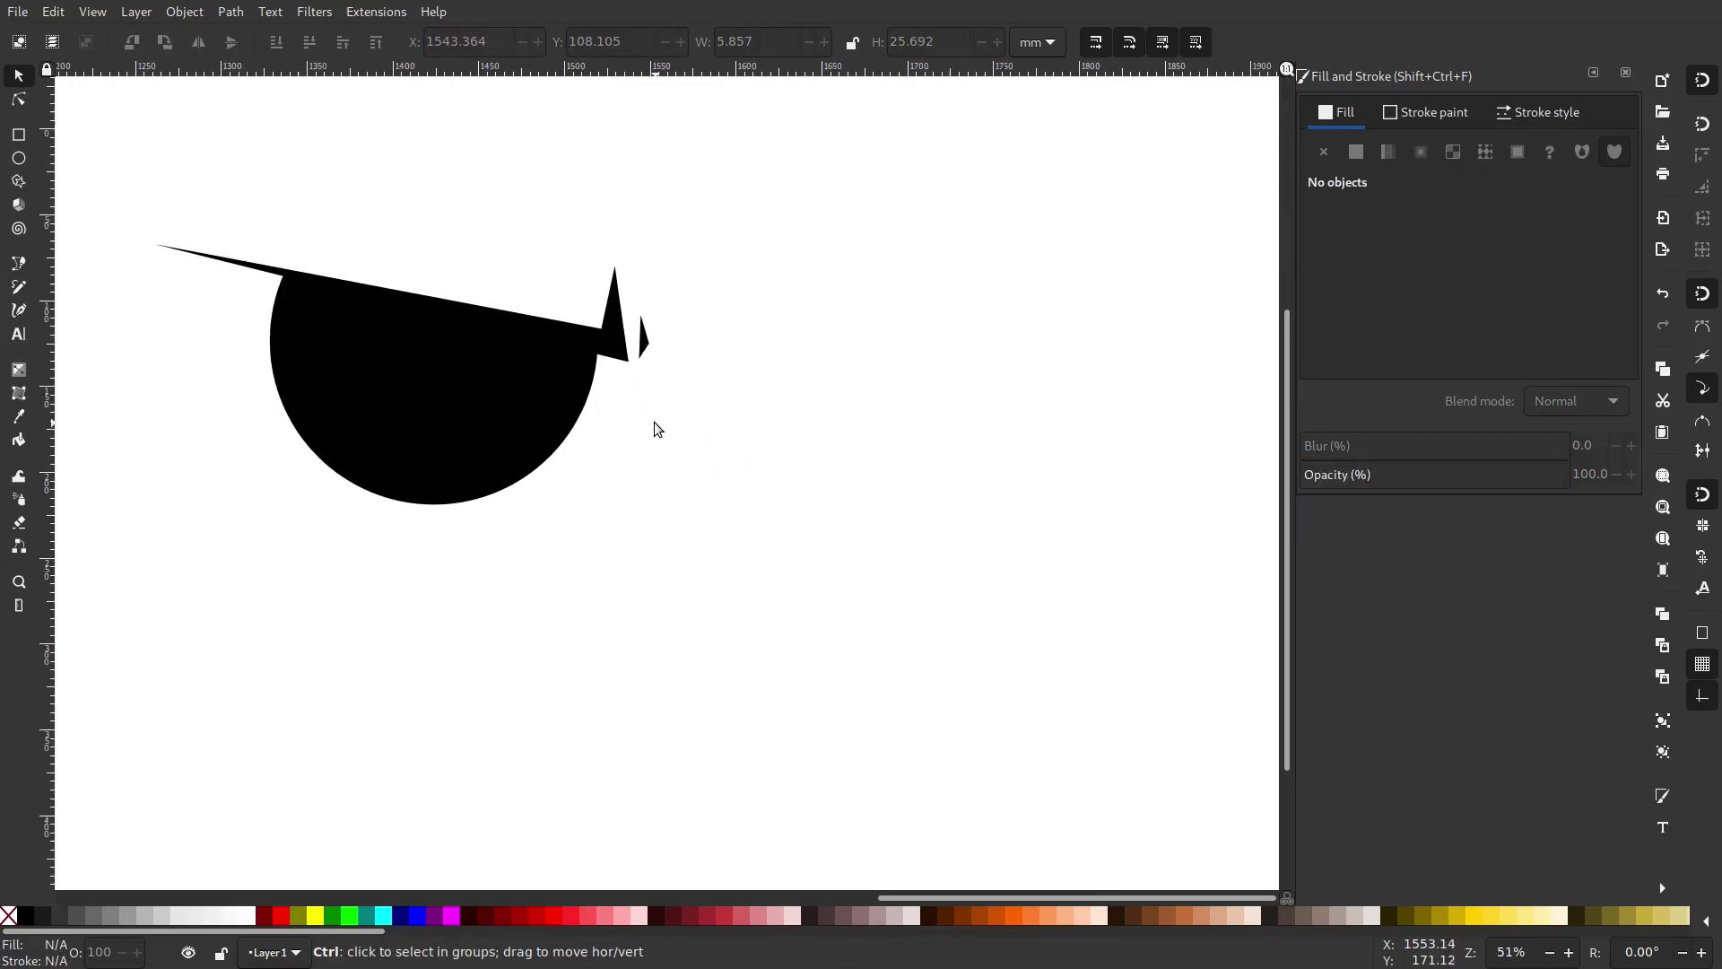
{"action": "left_click_drag", "start_coordinate": [659, 429], "coordinate": [671, 454]}
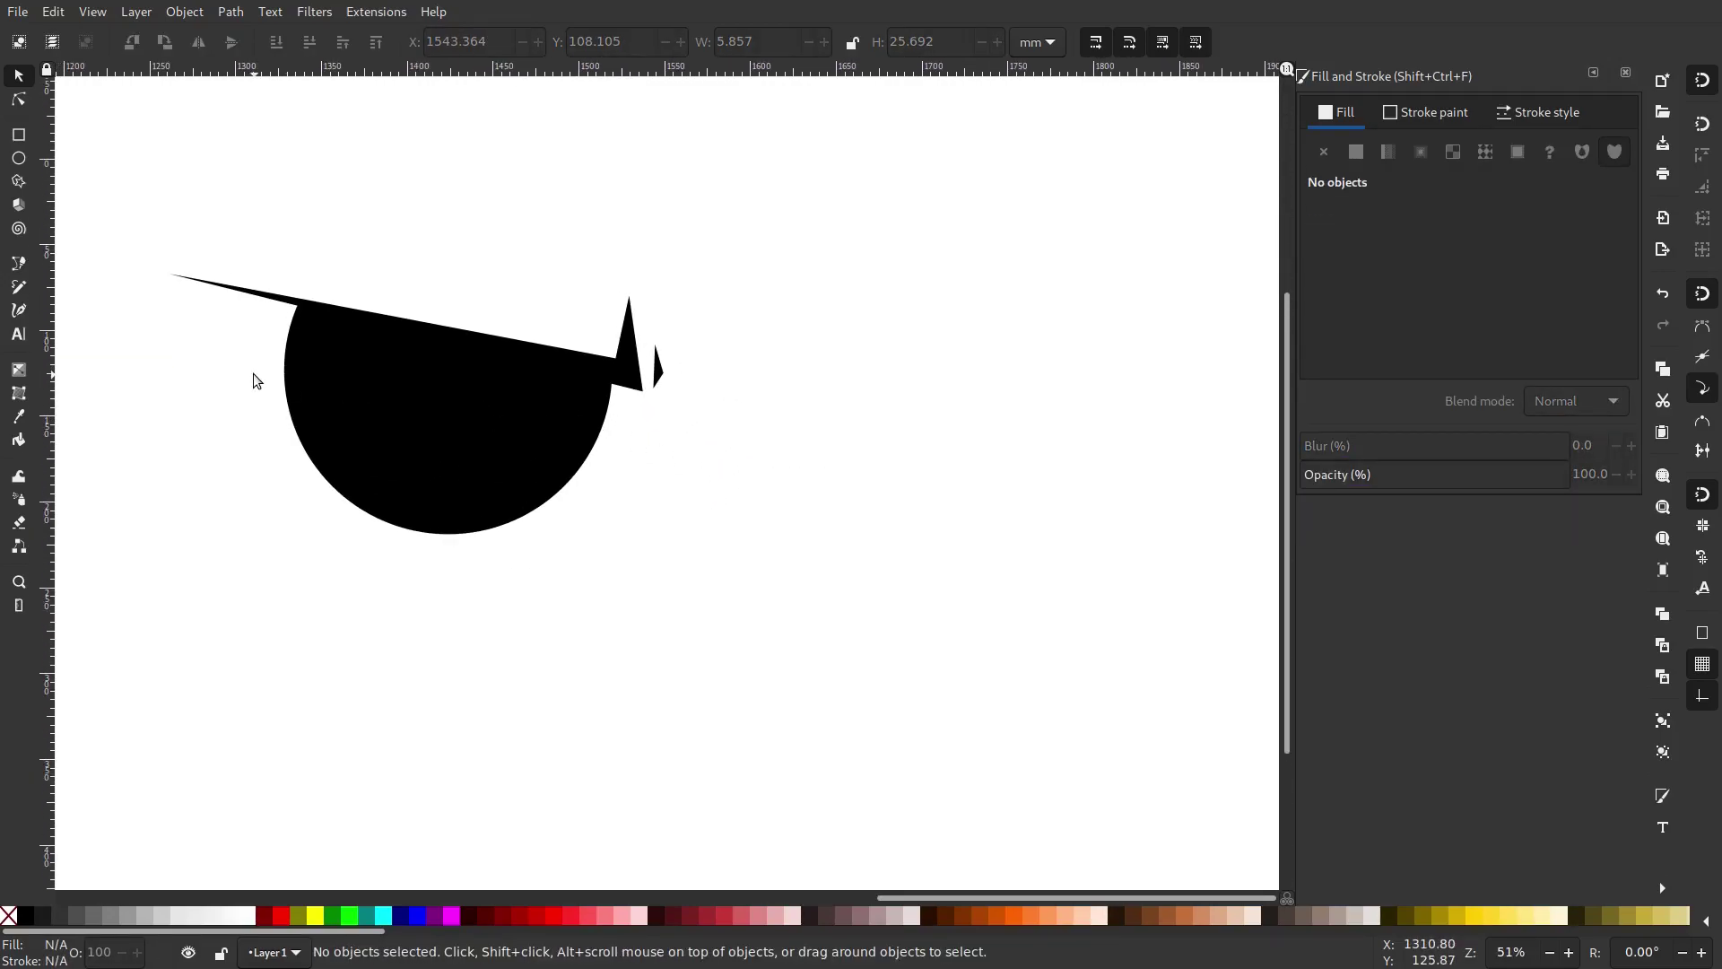
Draw a tall closed triangle about 50 × 143 mm below the spike, with its middle corner pointing left.
{"action": "left_click", "coordinate": [19, 265]}
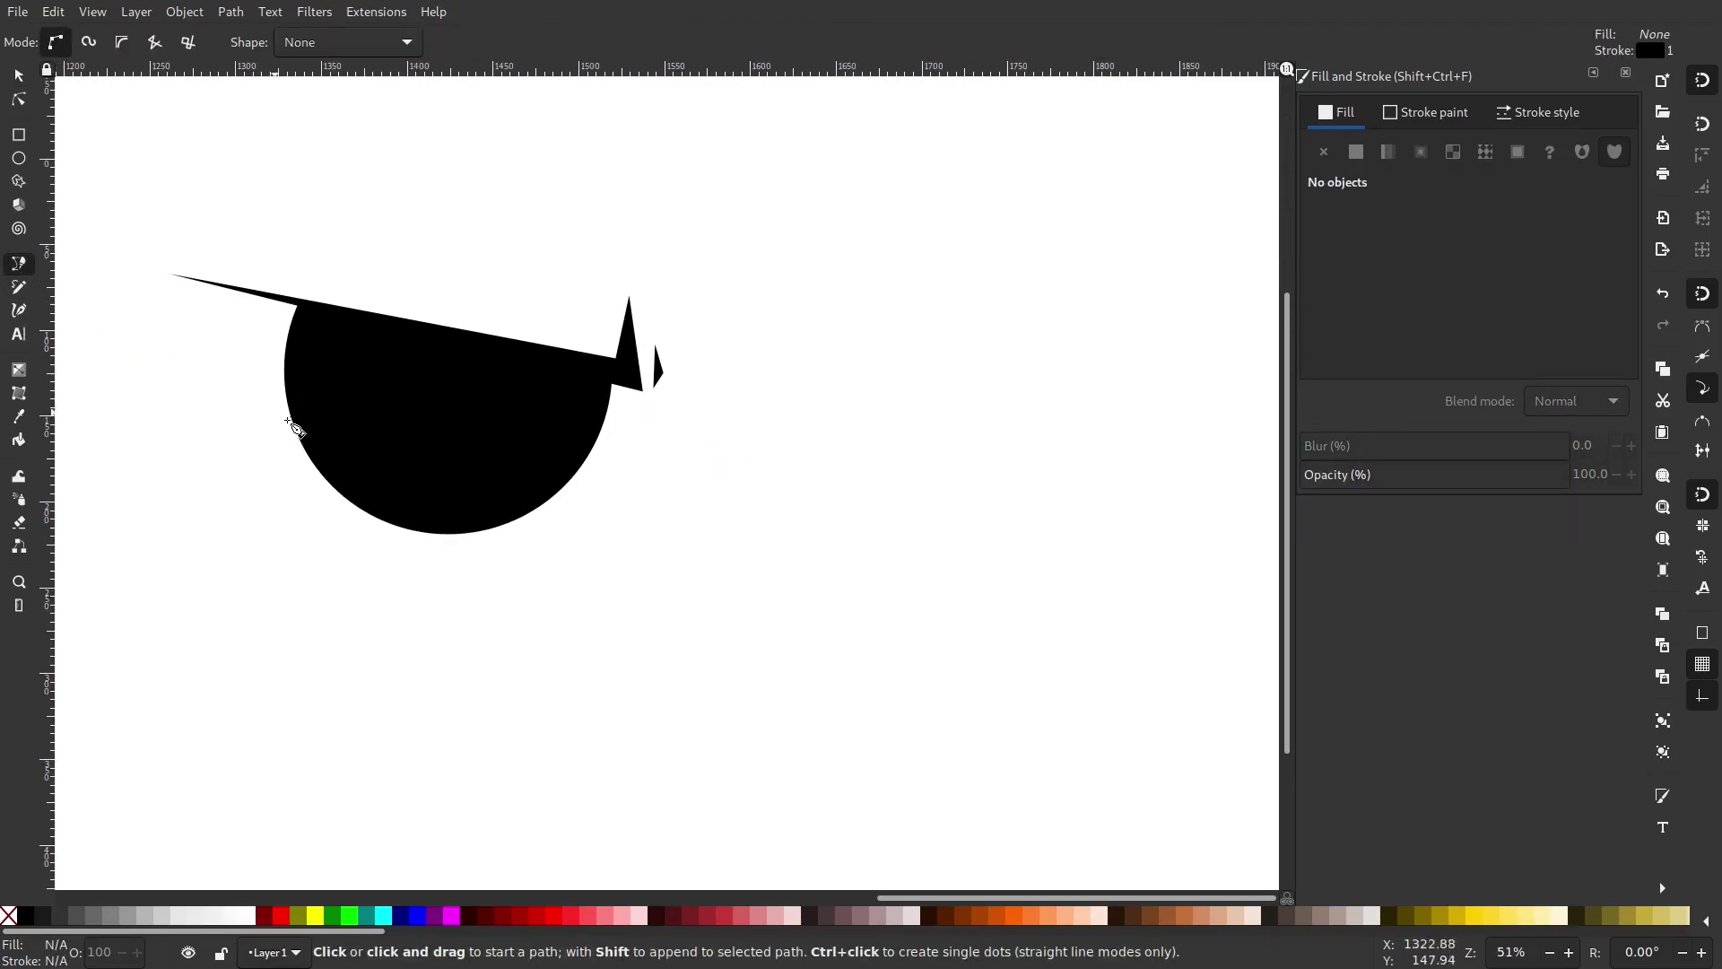
{"action": "left_click", "coordinate": [690, 475]}
{"action": "left_click", "coordinate": [623, 558]}
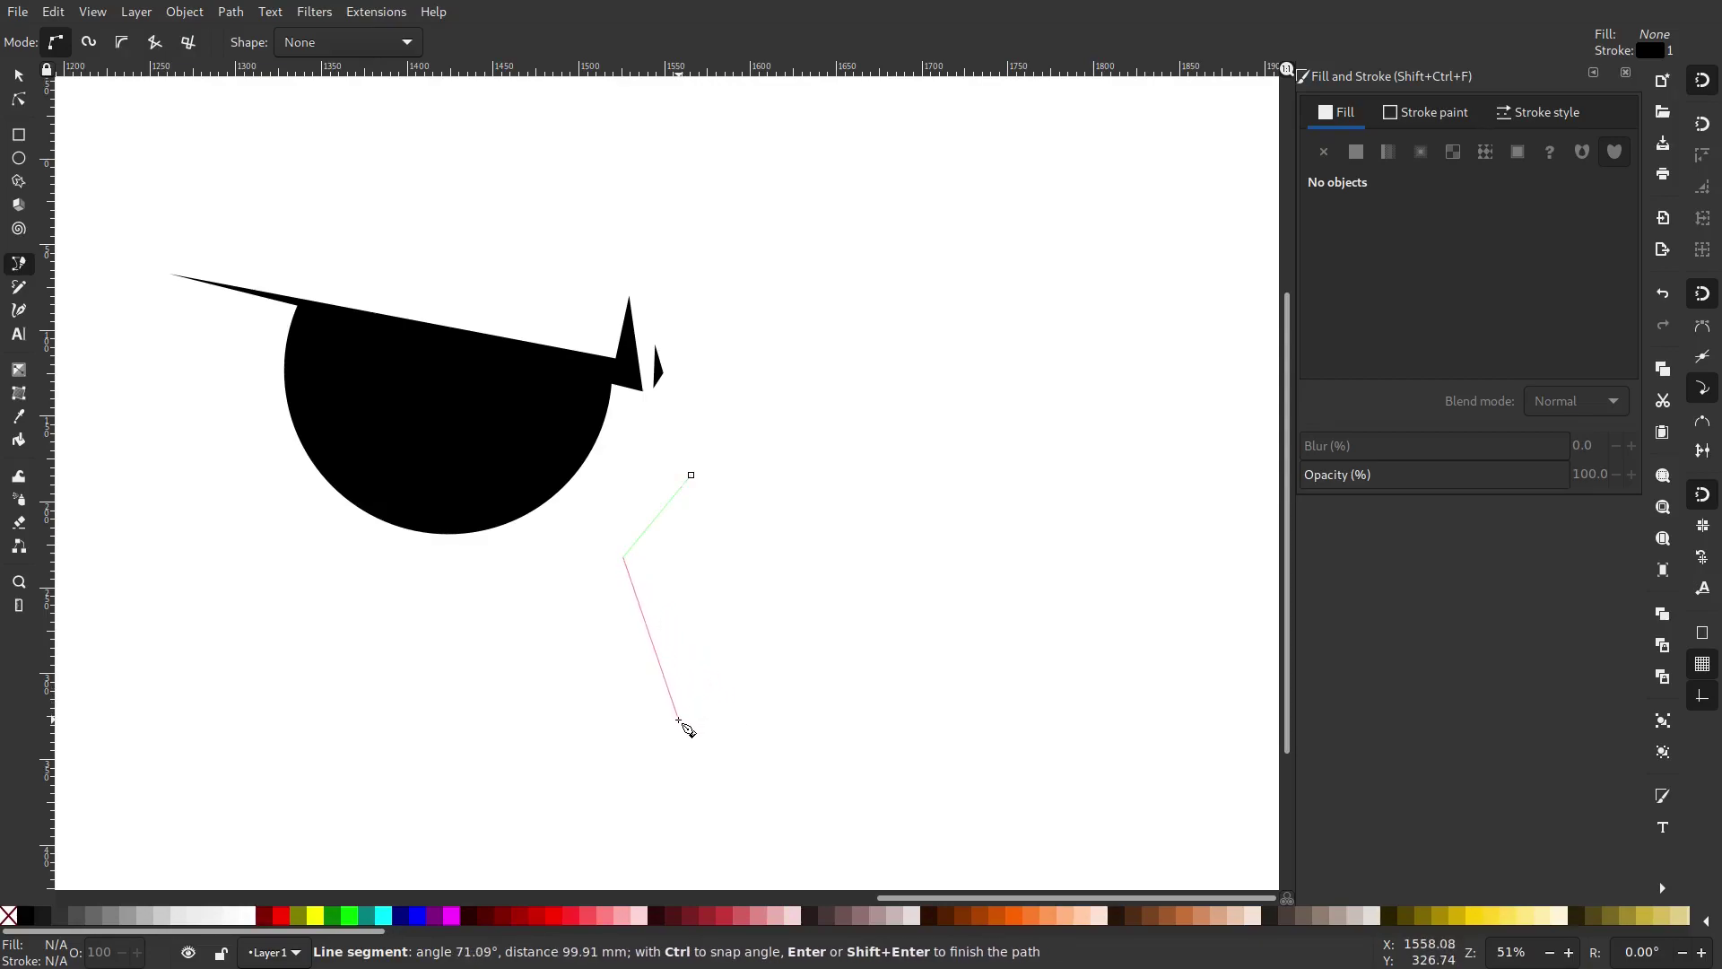
{"action": "left_click", "coordinate": [707, 718]}
{"action": "left_click", "coordinate": [691, 475]}
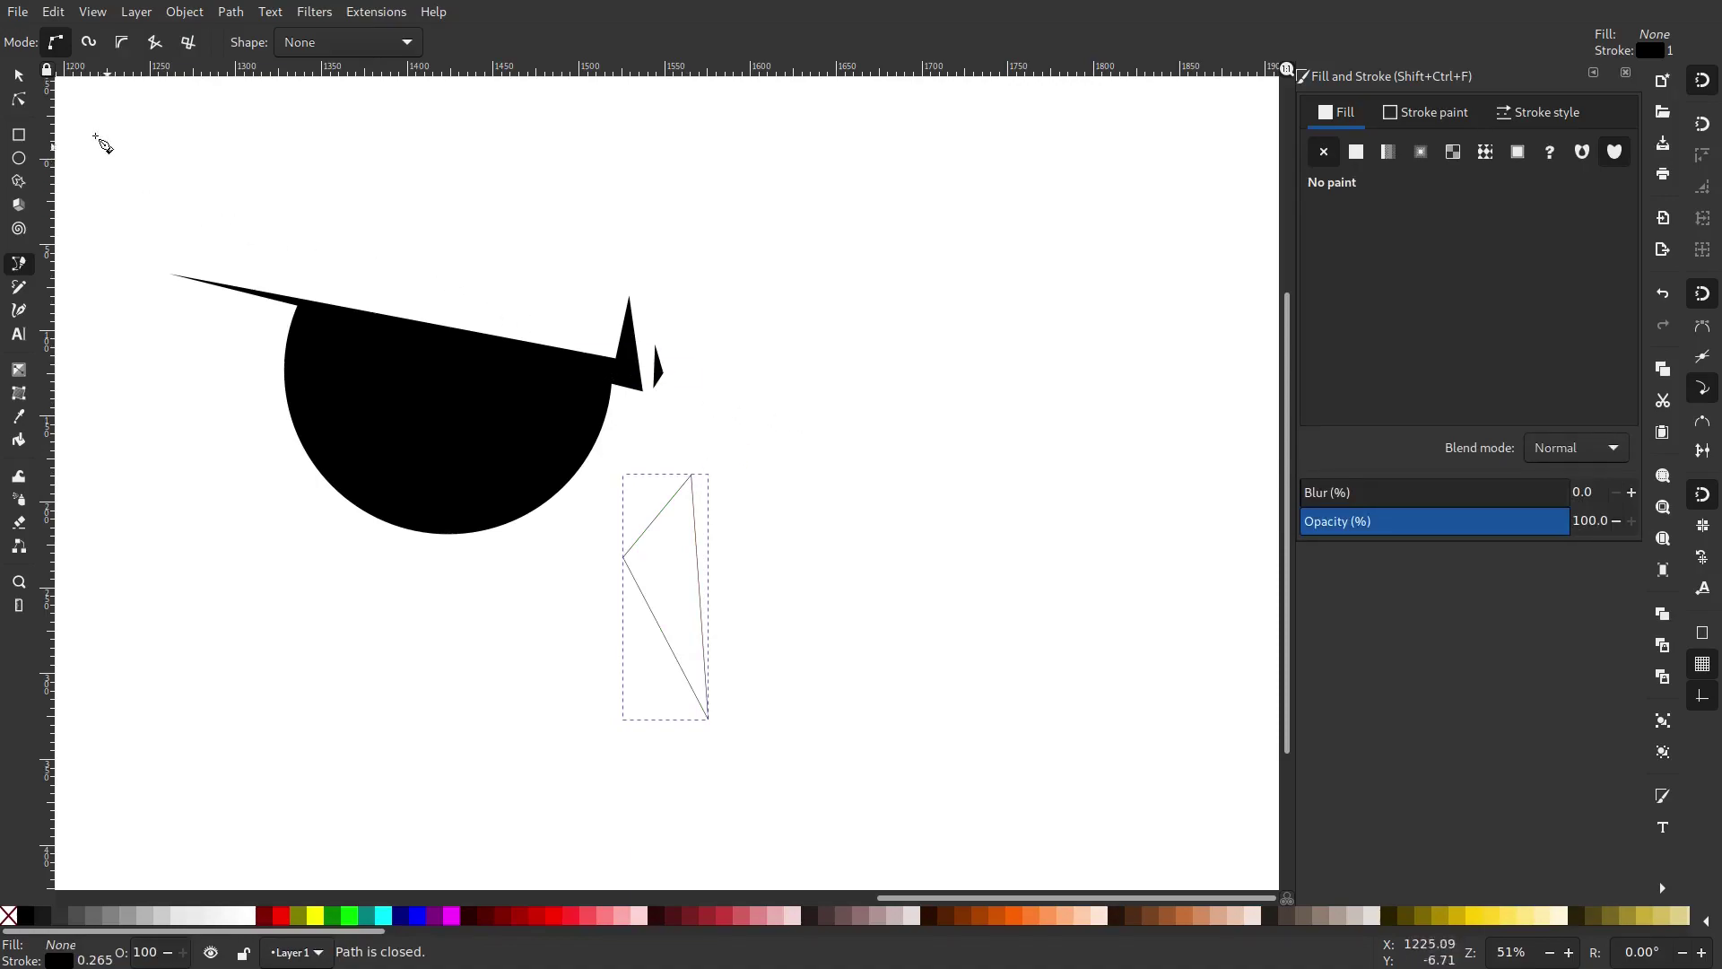
Remove the tall triangle's stroke and give it a flat black fill.
{"action": "left_click", "coordinate": [18, 75]}
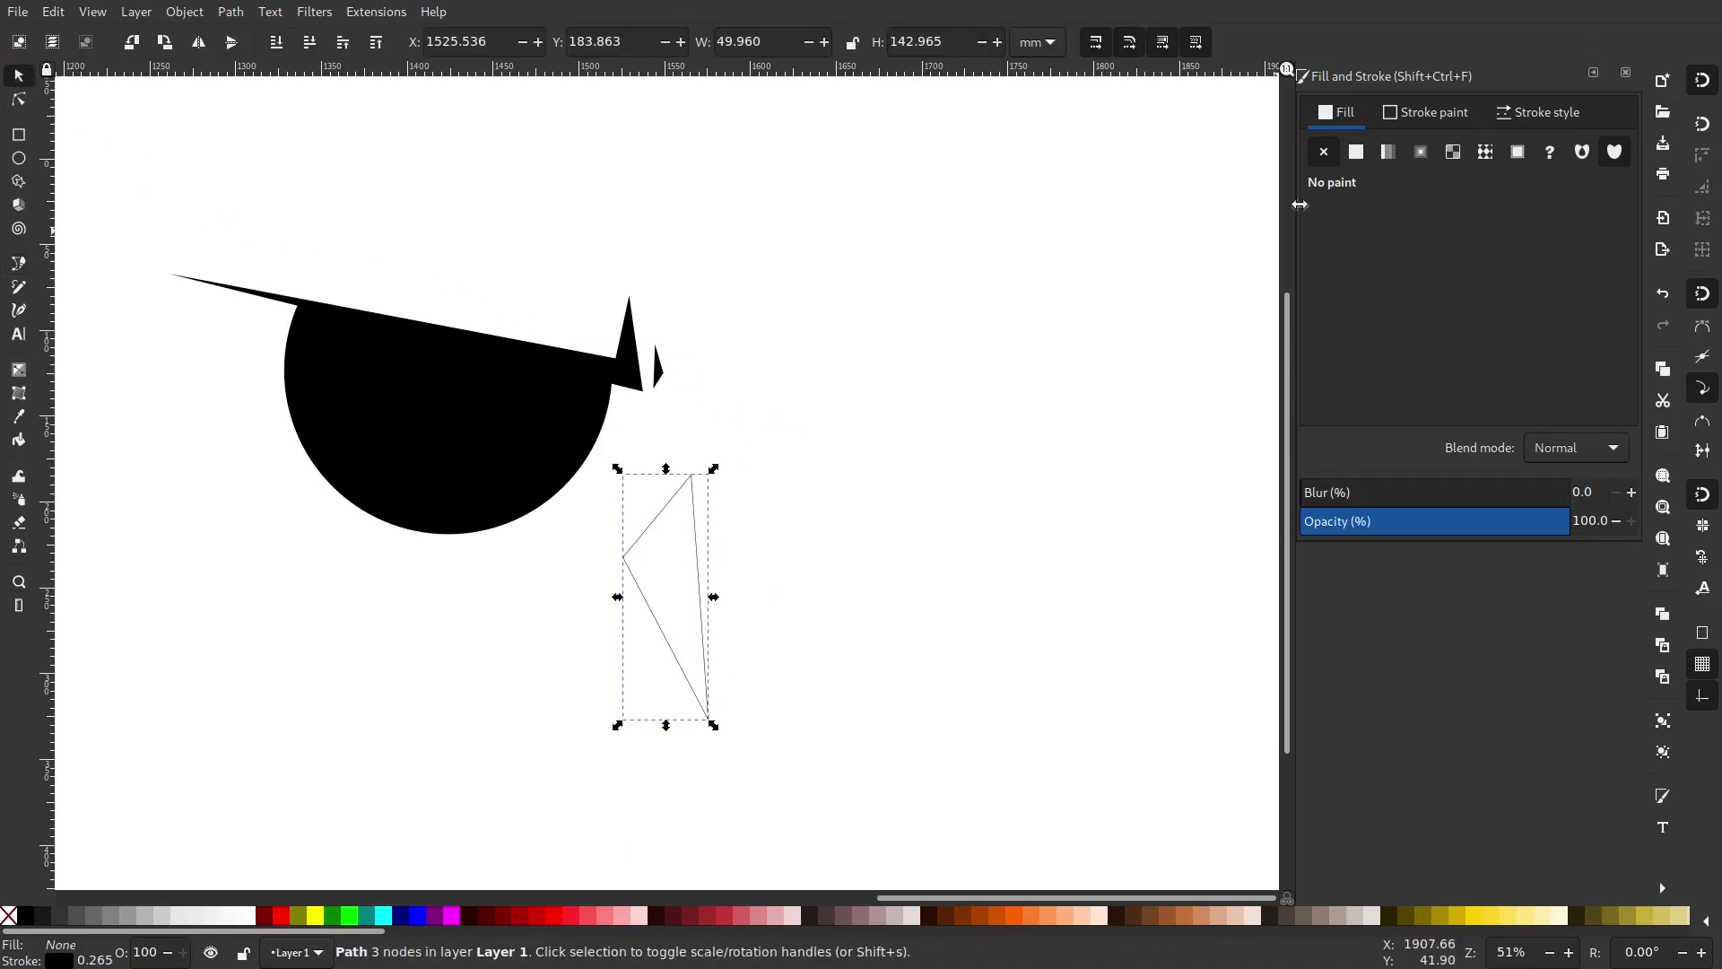
{"action": "left_click", "coordinate": [1417, 113]}
{"action": "left_click", "coordinate": [1325, 155]}
{"action": "left_click", "coordinate": [1336, 112]}
{"action": "left_click", "coordinate": [1356, 152]}
{"action": "left_click", "coordinate": [819, 550]}
{"action": "left_click", "coordinate": [683, 614]}
{"action": "scroll", "coordinate": [669, 779], "scroll_direction": "up", "scroll_amount": 1}
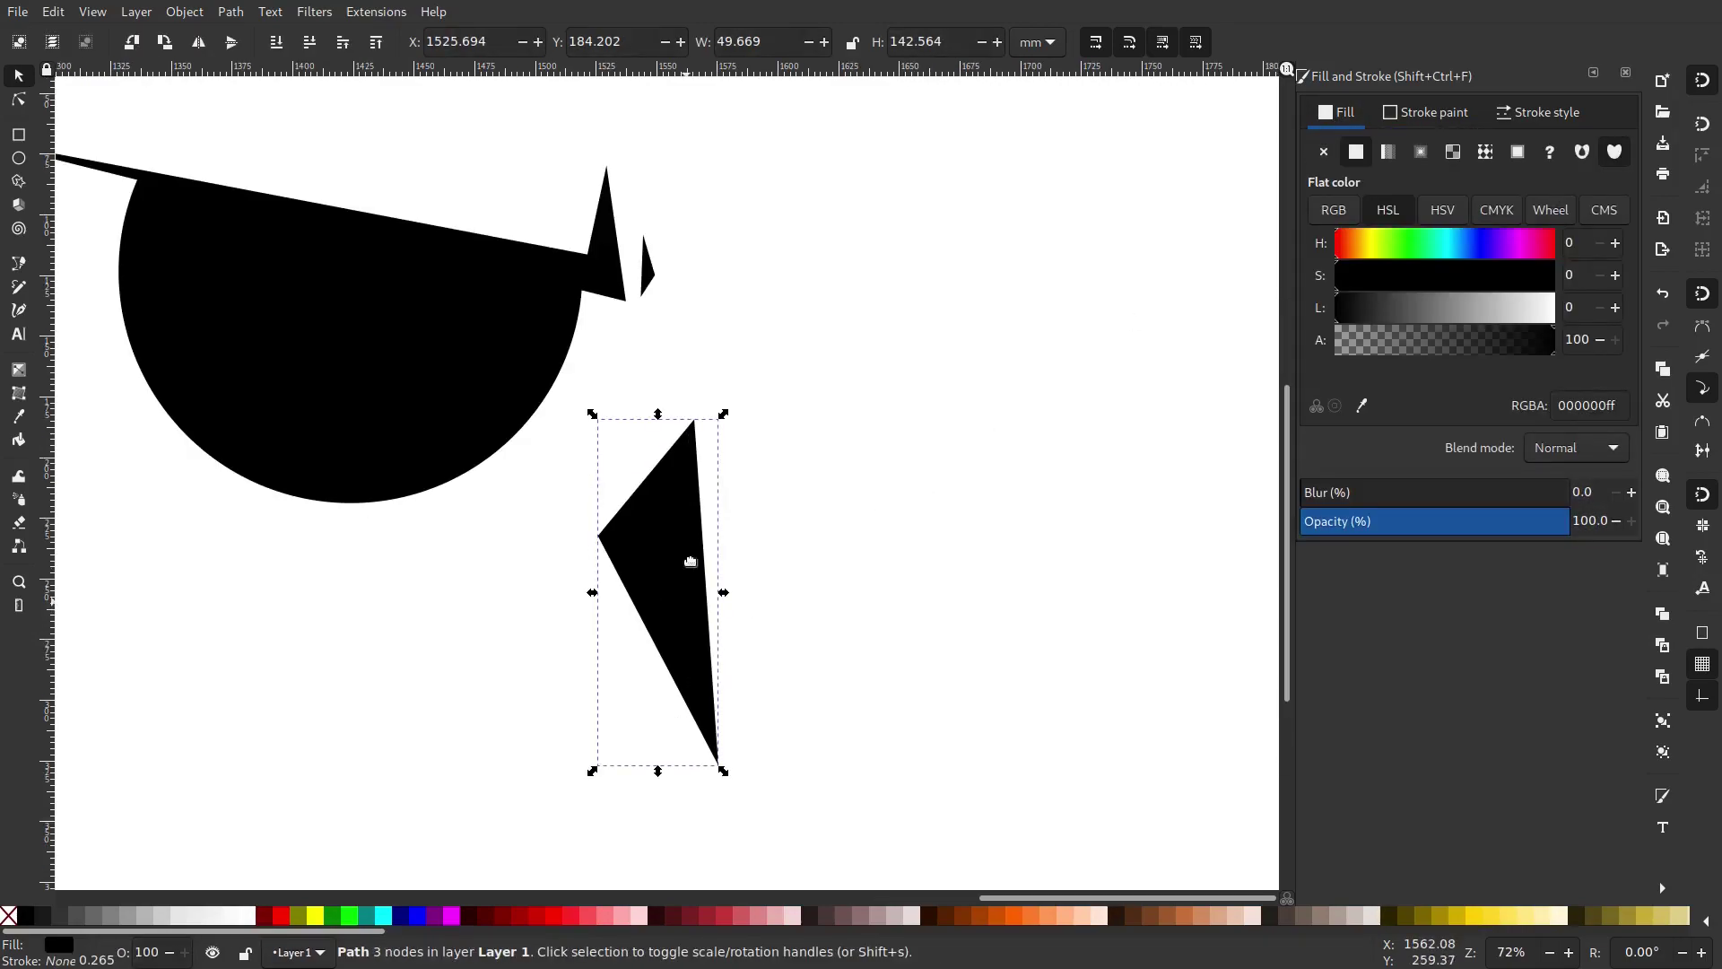
Draw a rectangle about 83 × 170 mm over the tall triangle's right part, with its upper-left corner snapped to the triangle's top corner.
{"action": "left_click", "coordinate": [20, 135]}
{"action": "left_click_drag", "start_coordinate": [903, 759], "coordinate": [702, 325]}
{"action": "scroll", "coordinate": [709, 359], "scroll_direction": "up", "scroll_amount": 5}
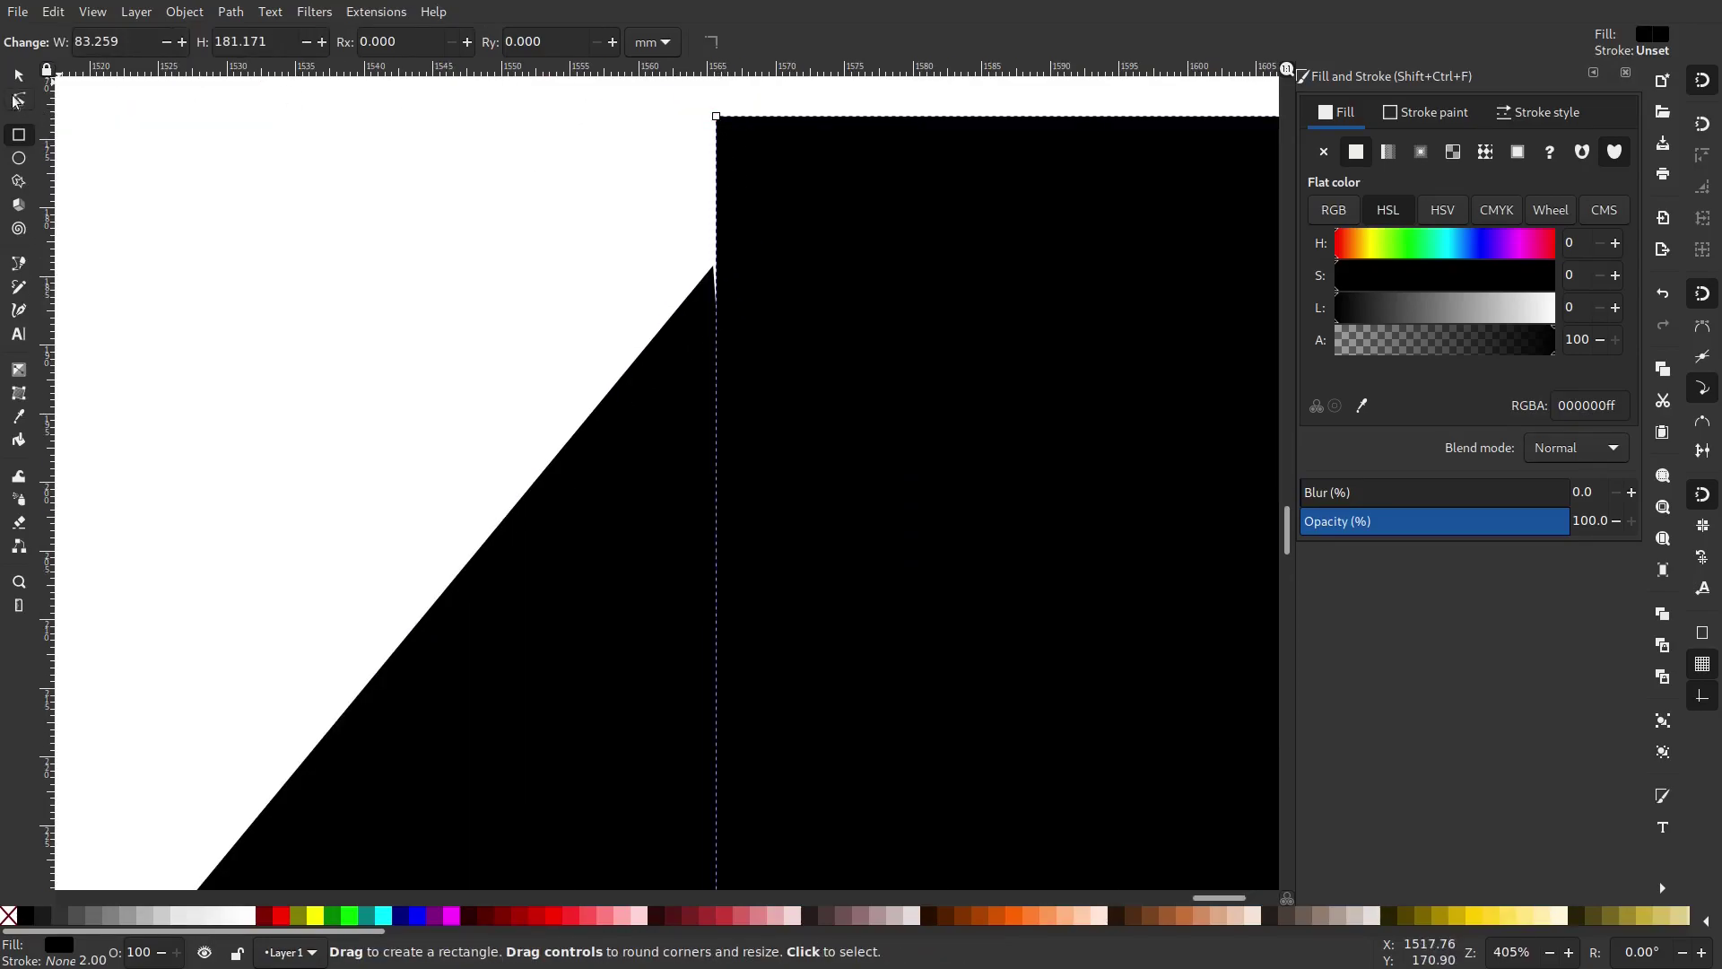
{"action": "left_click", "coordinate": [18, 99]}
{"action": "left_click_drag", "start_coordinate": [716, 118], "coordinate": [713, 267]}
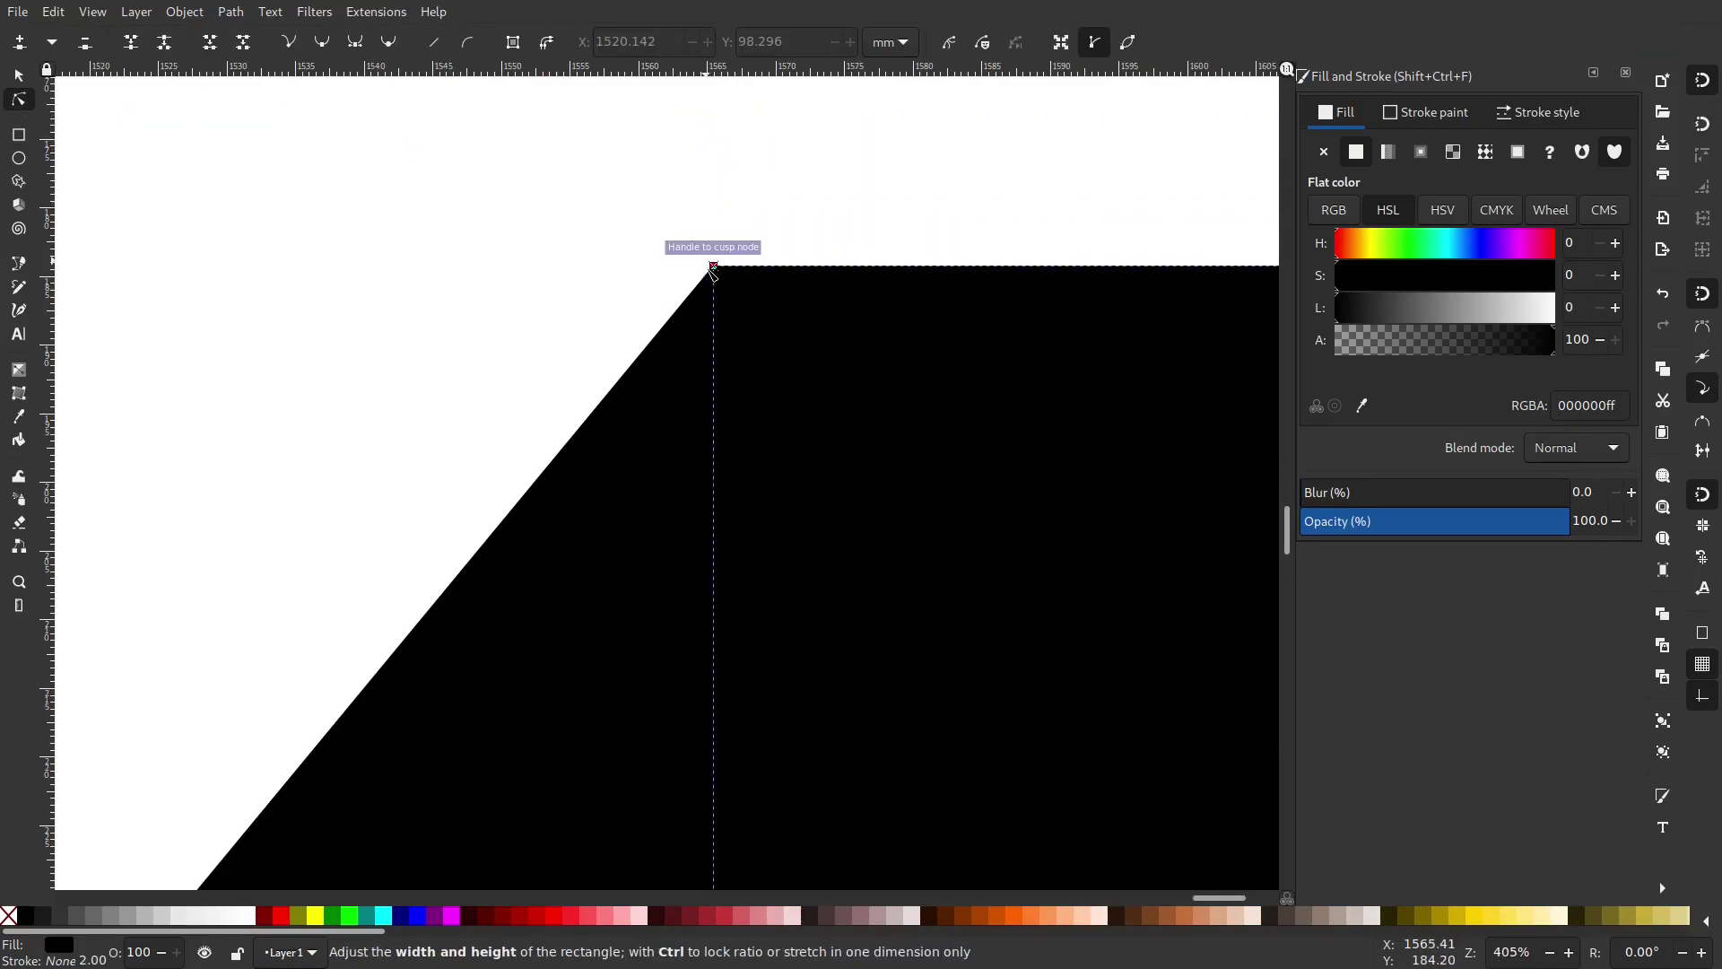
{"action": "scroll", "coordinate": [755, 358], "scroll_direction": "down", "scroll_amount": 6, "text": "ctrl"}
{"action": "key", "text": "Escape"}
{"action": "scroll", "coordinate": [807, 358], "scroll_direction": "up", "scroll_amount": 2, "text": "ctrl"}
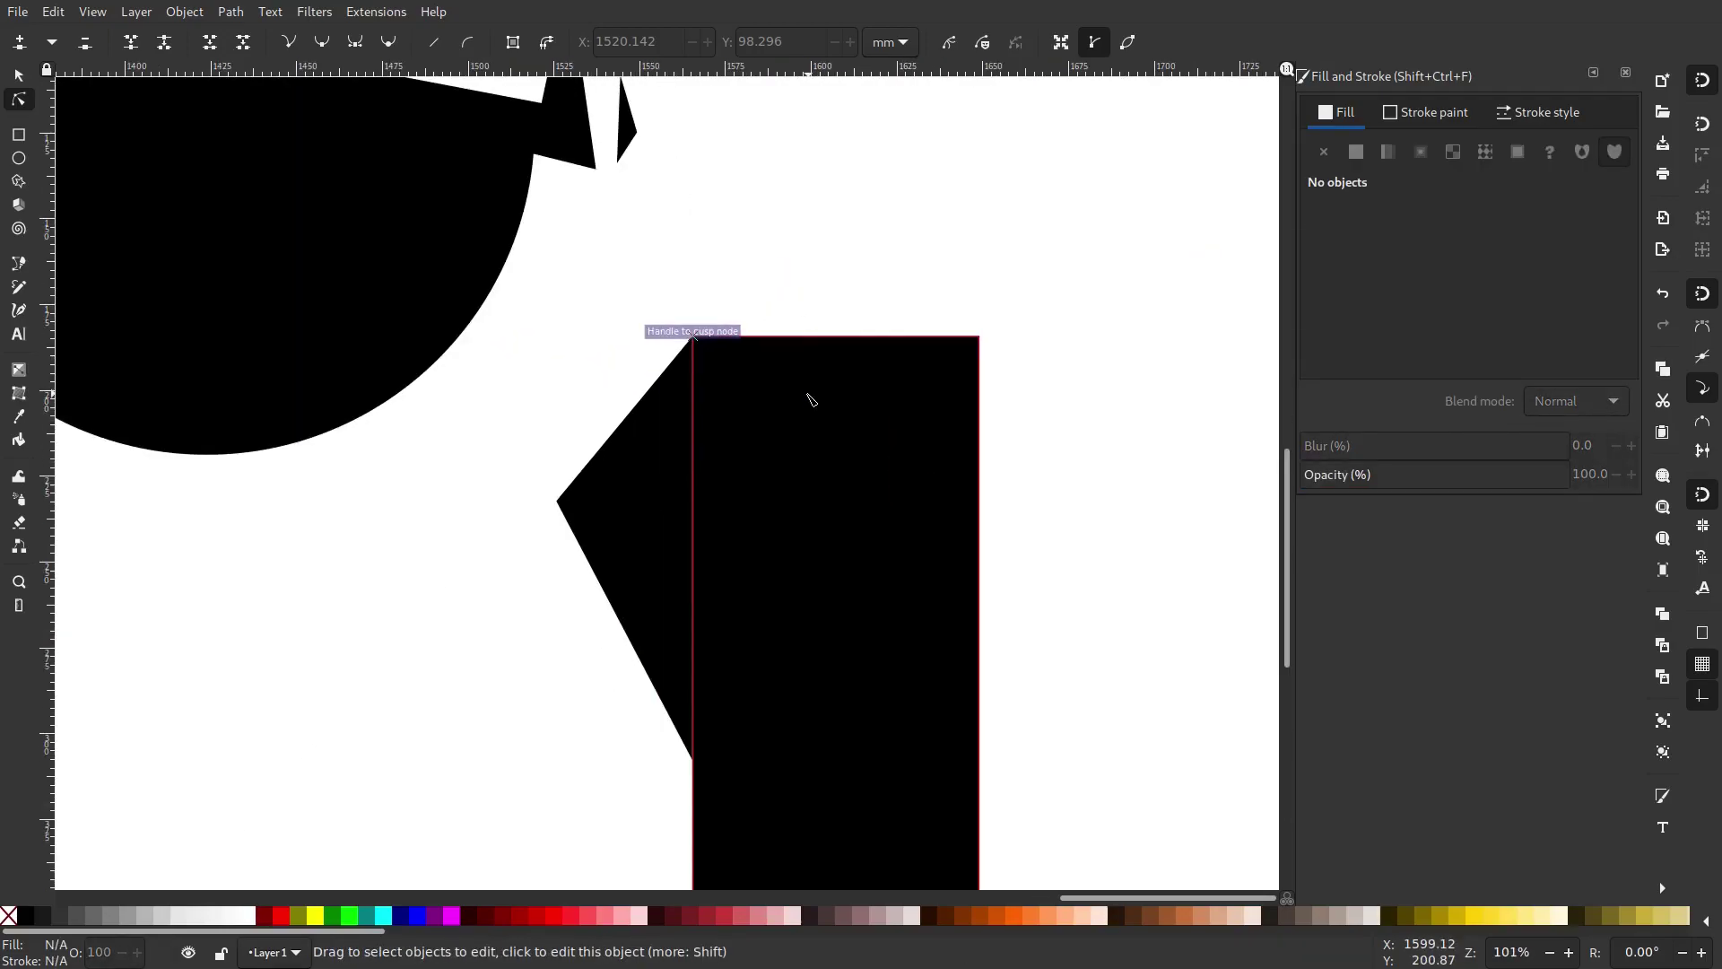
Subtract the rectangle from the tall triangle with Difference to give it a straight vertical right edge.
{"action": "left_click", "coordinate": [812, 400]}
{"action": "key", "text": "s"}
{"action": "left_click", "coordinate": [640, 521], "text": "shift"}
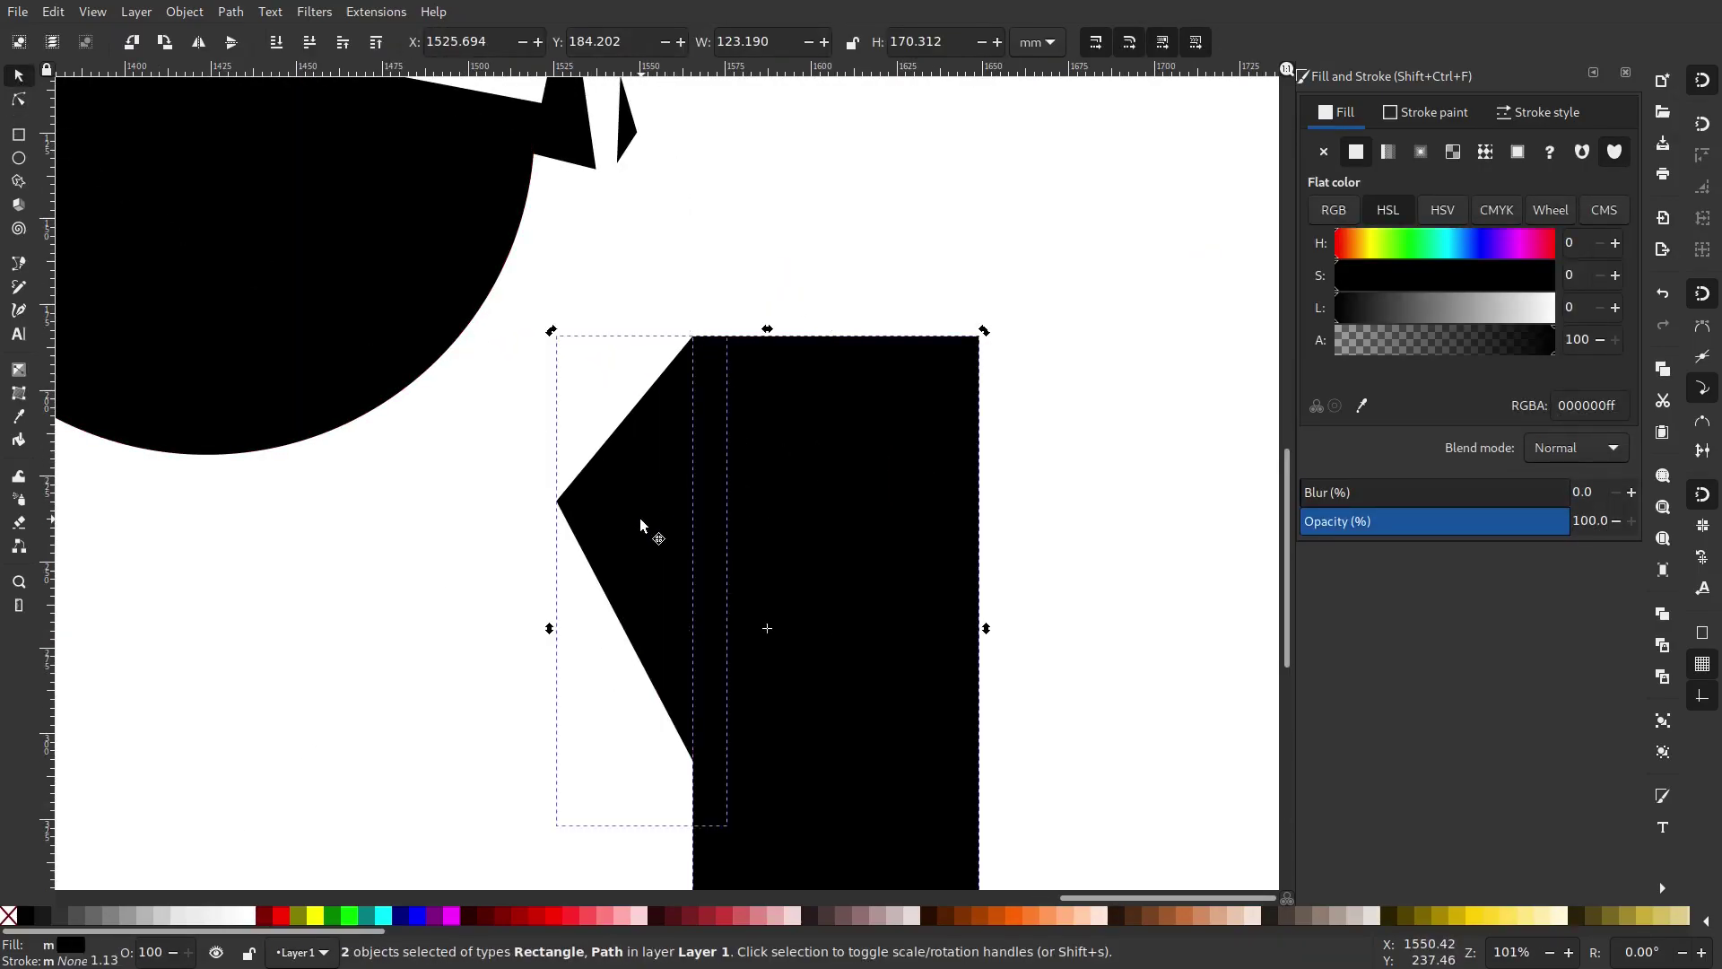
{"action": "left_click", "coordinate": [184, 12]}
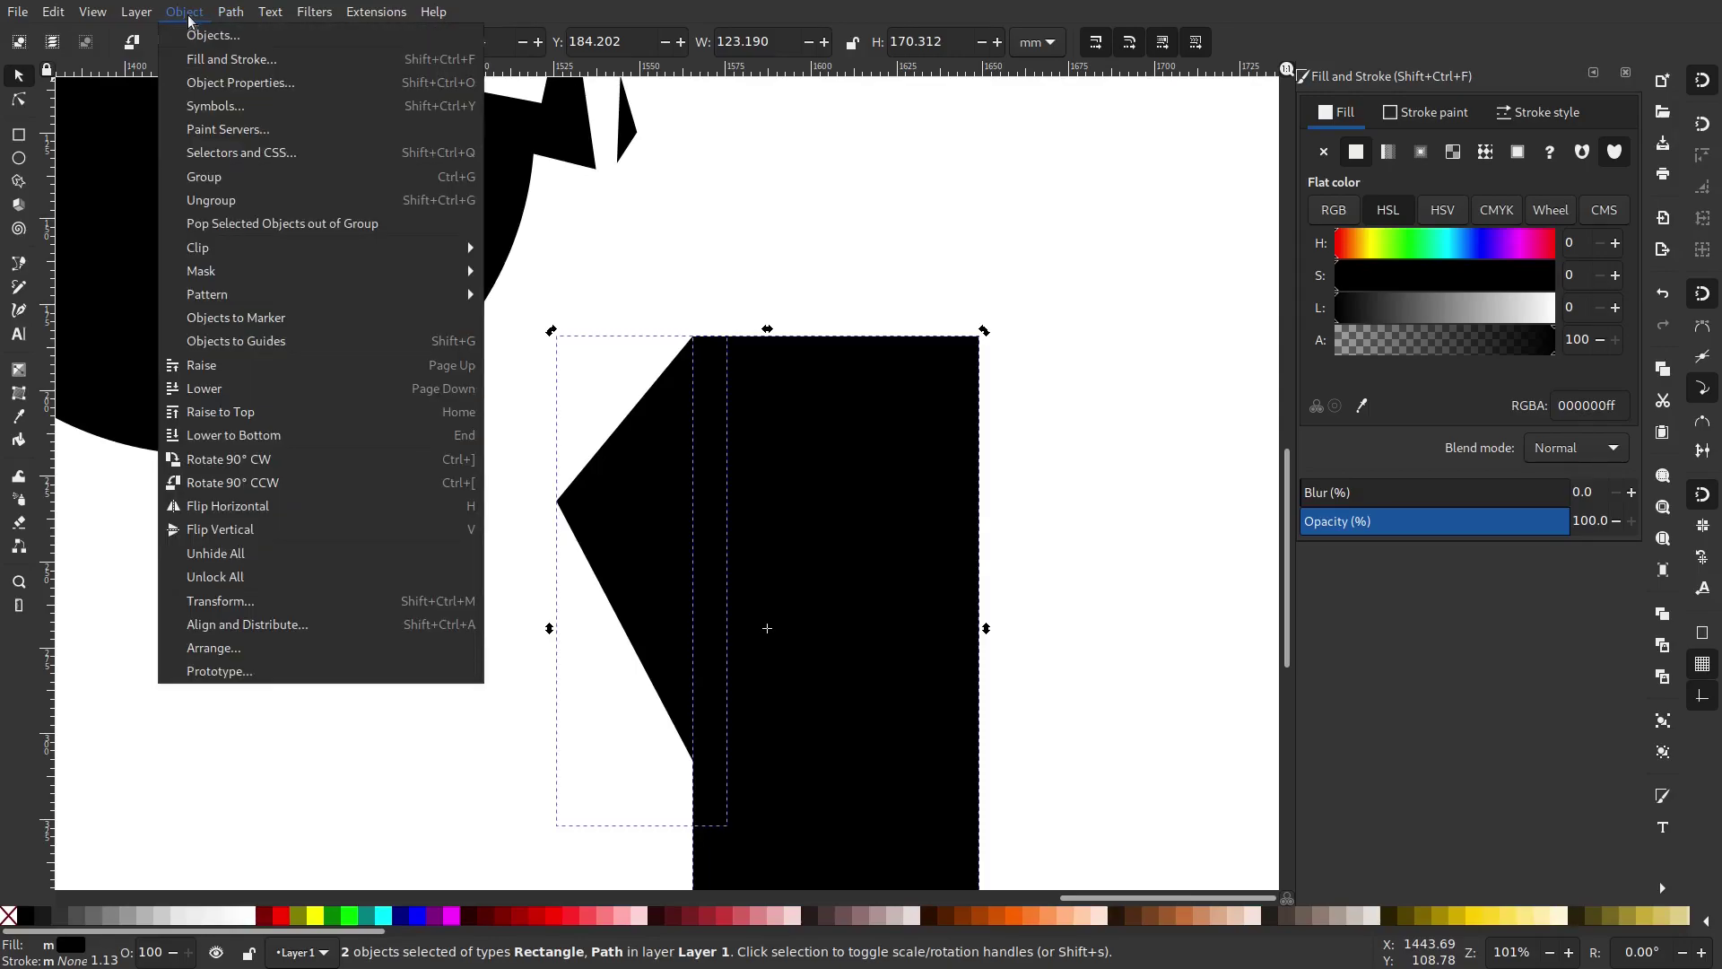
{"action": "left_click", "coordinate": [269, 130]}
{"action": "left_click", "coordinate": [736, 502]}
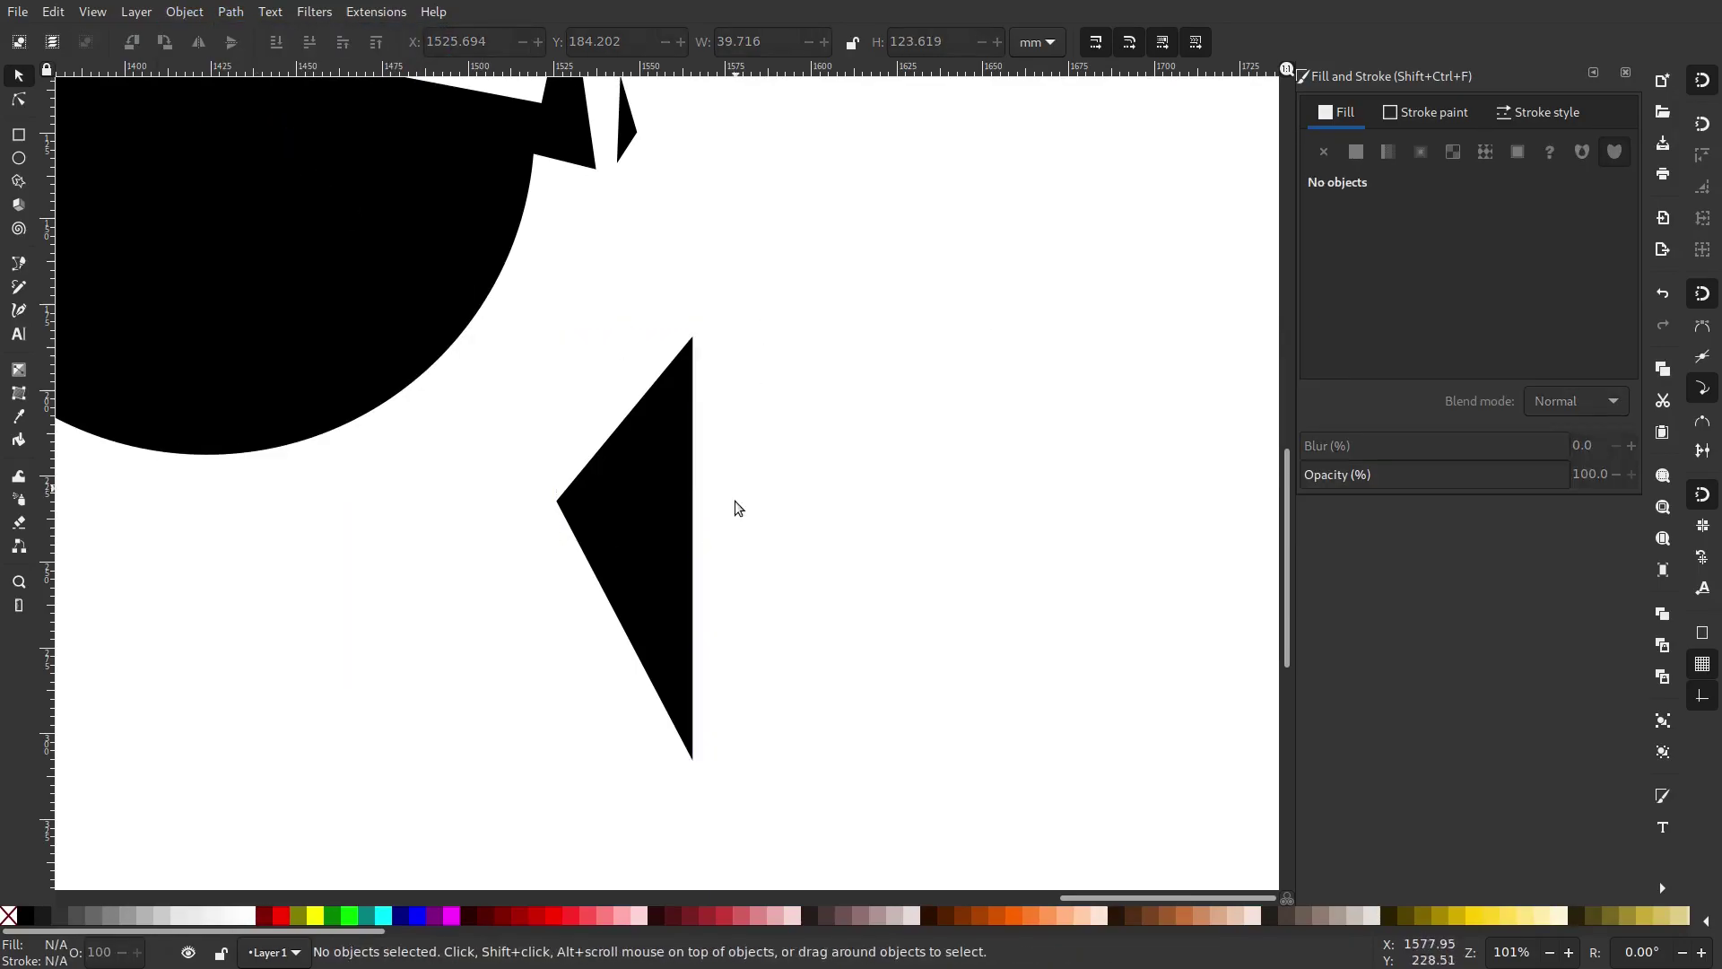
Duplicate the wedge and subtract the copy from the cut circle with Difference.
{"action": "scroll", "coordinate": [707, 700], "scroll_direction": "down", "scroll_amount": 3}
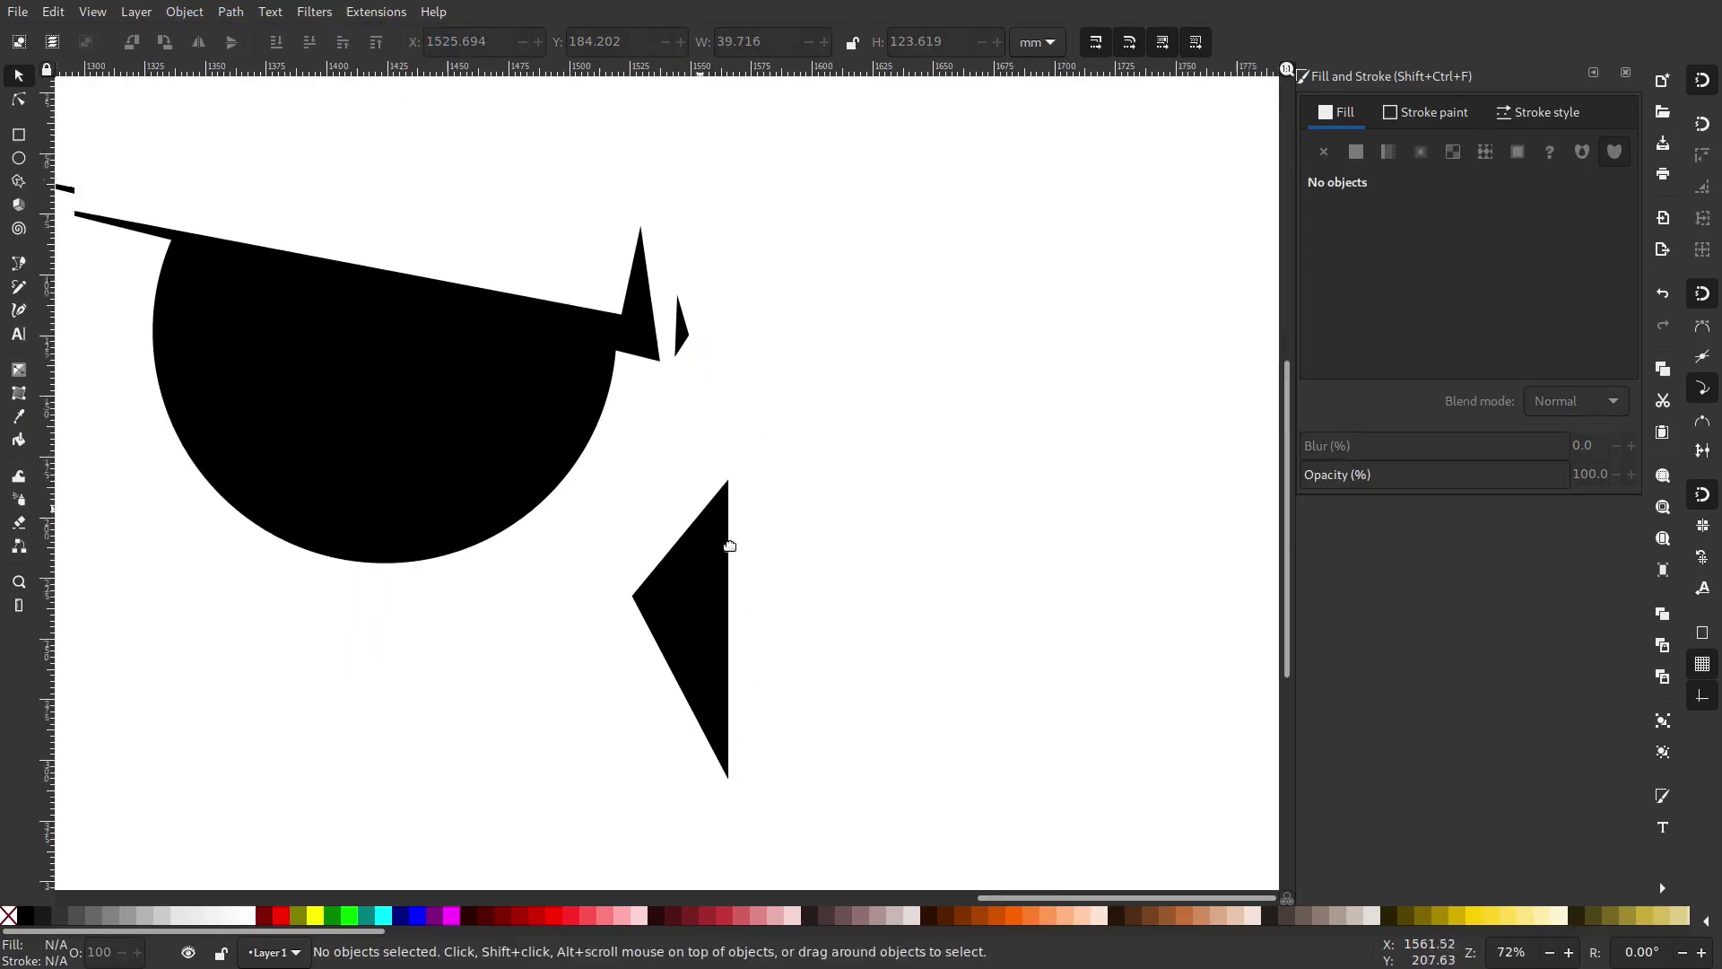
{"action": "scroll", "coordinate": [767, 578], "scroll_direction": "down", "scroll_amount": 3}
{"action": "scroll", "coordinate": [744, 485], "scroll_direction": "right", "scroll_amount": 1}
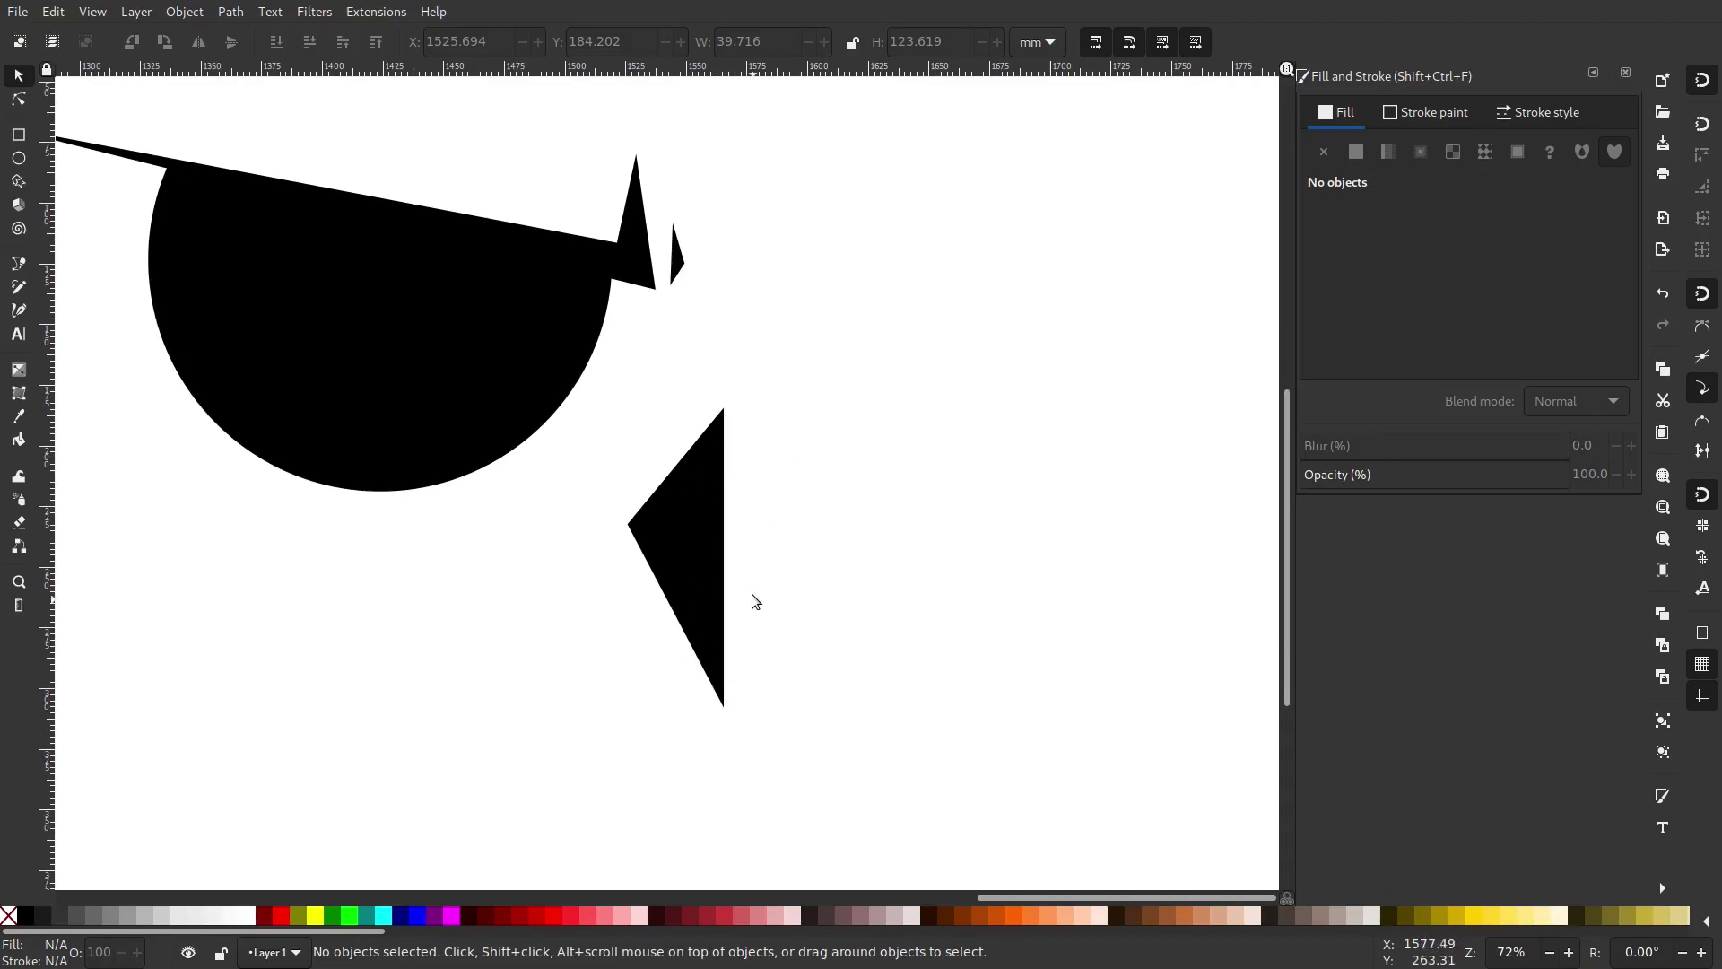
{"action": "scroll", "coordinate": [704, 407], "scroll_direction": "up", "scroll_amount": 2}
{"action": "scroll", "coordinate": [703, 407], "scroll_direction": "left", "scroll_amount": 2}
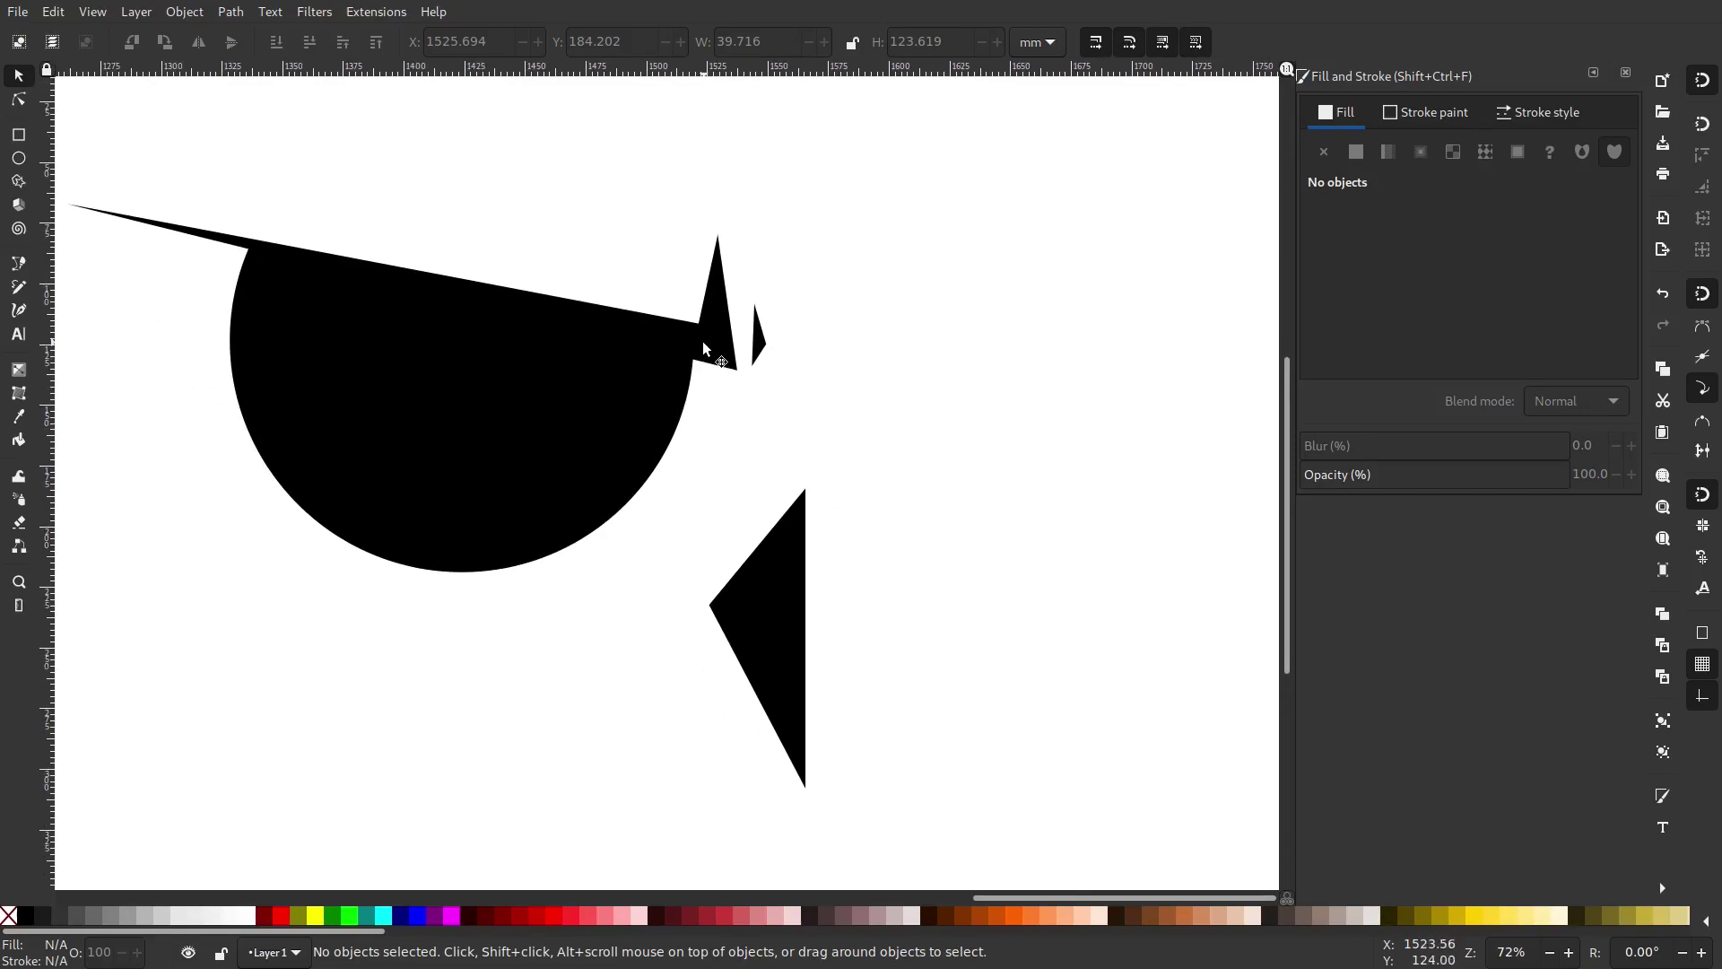
{"action": "left_click", "coordinate": [648, 375]}
{"action": "left_click", "coordinate": [715, 337]}
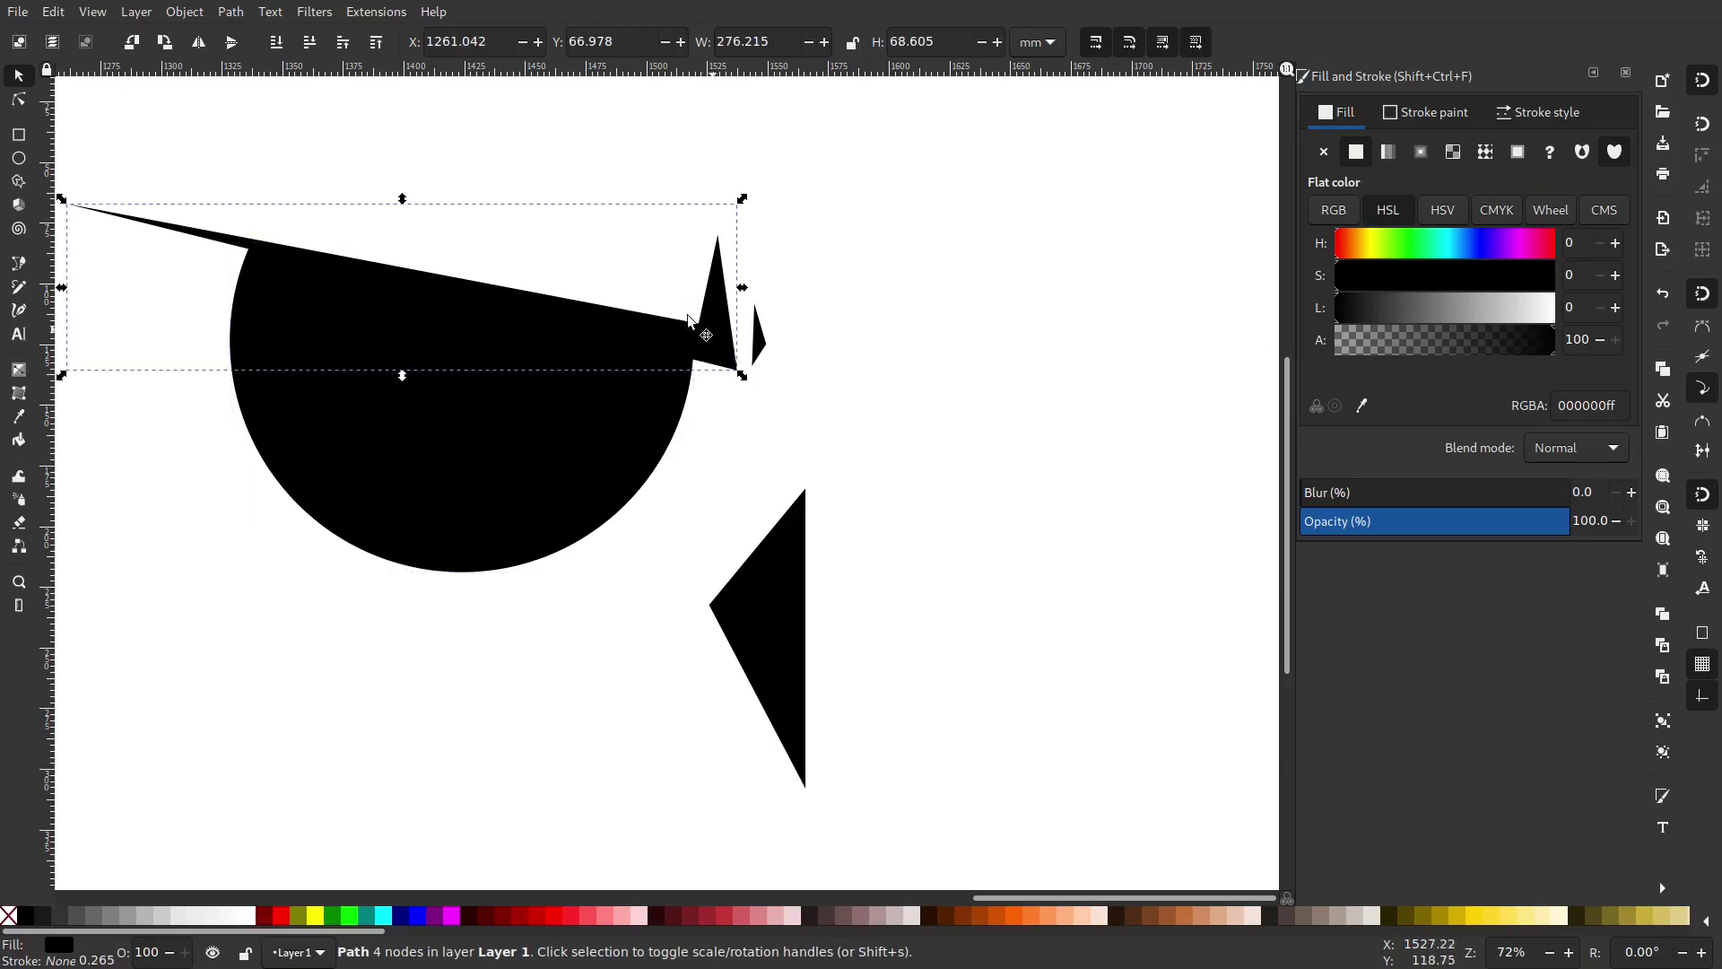
{"action": "right_click", "coordinate": [707, 333]}
{"action": "left_click", "coordinate": [735, 468]}
{"action": "left_click", "coordinate": [561, 427], "text": "shift"}
{"action": "left_click", "coordinate": [228, 15]}
{"action": "left_click", "coordinate": [186, 11]}
{"action": "left_click", "coordinate": [231, 12]}
{"action": "left_click", "coordinate": [269, 130]}
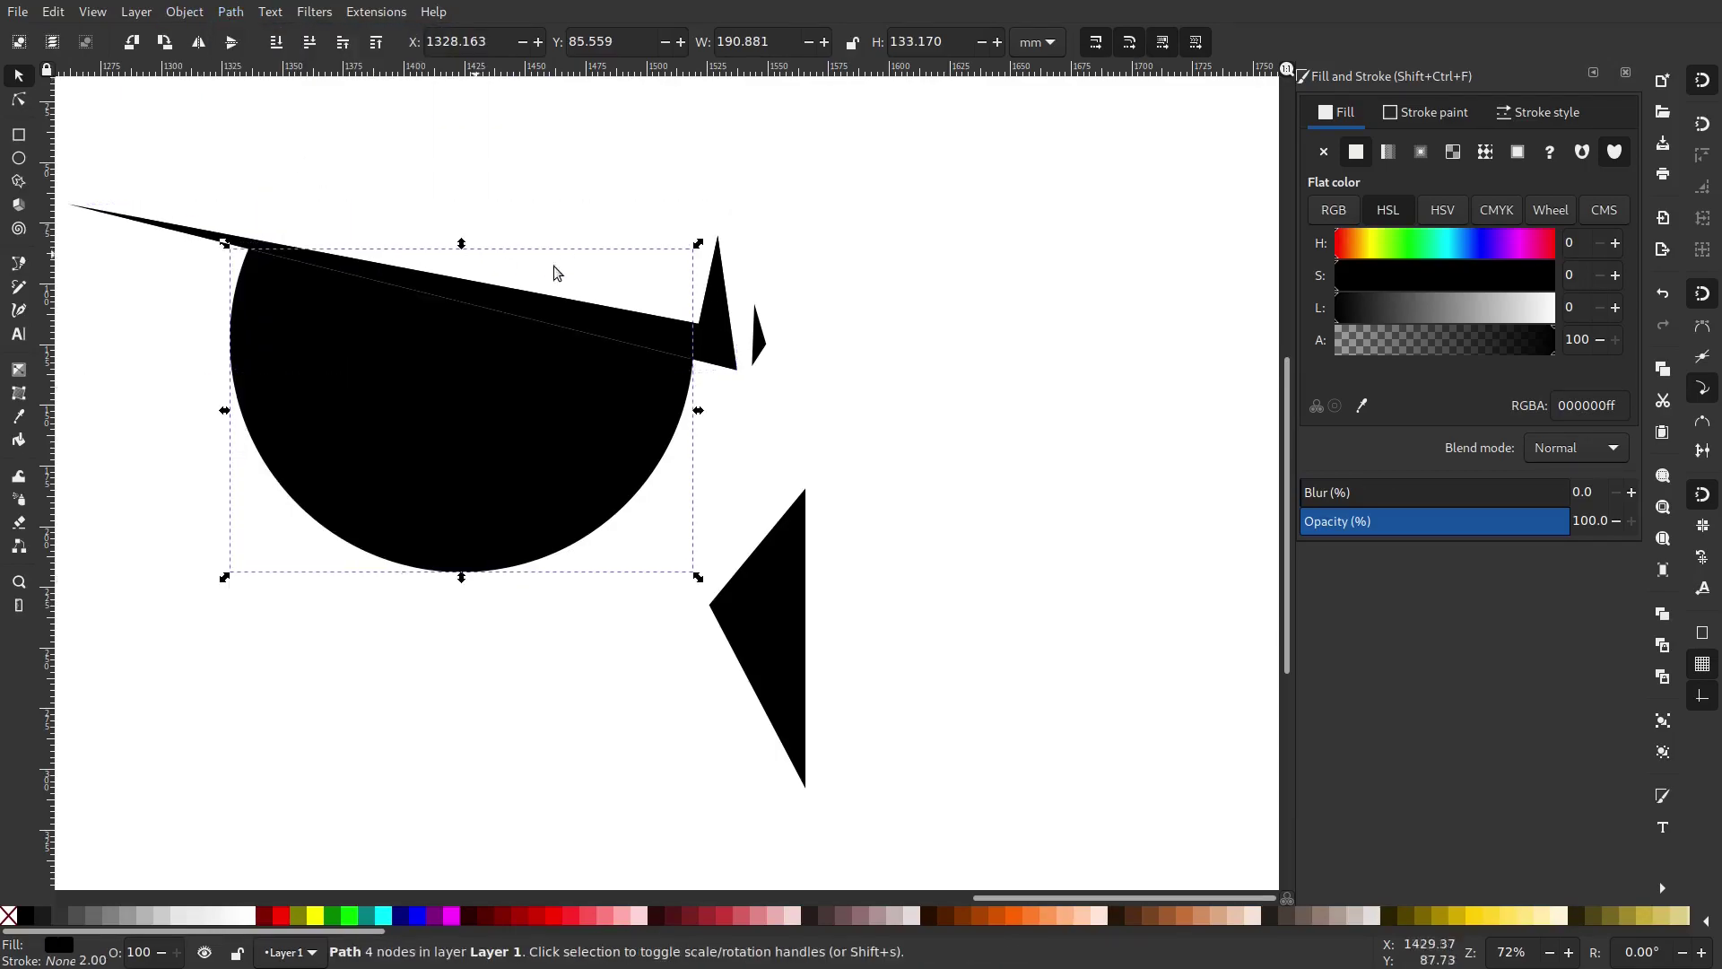
Pull the trimmed circle away from the wedge to inspect the cut, and undo the move.
{"action": "left_click", "coordinate": [533, 272]}
{"action": "left_click_drag", "start_coordinate": [629, 368], "coordinate": [603, 427]}
{"action": "key", "text": "ctrl+z"}
Nudge the trimmed circle slightly up and to the right against the wedge to close the seam between them.
{"action": "left_click", "coordinate": [706, 337]}
{"action": "scroll", "coordinate": [866, 411], "scroll_direction": "down", "scroll_amount": 3}
{"action": "scroll", "coordinate": [685, 392], "scroll_direction": "up", "scroll_amount": 3}
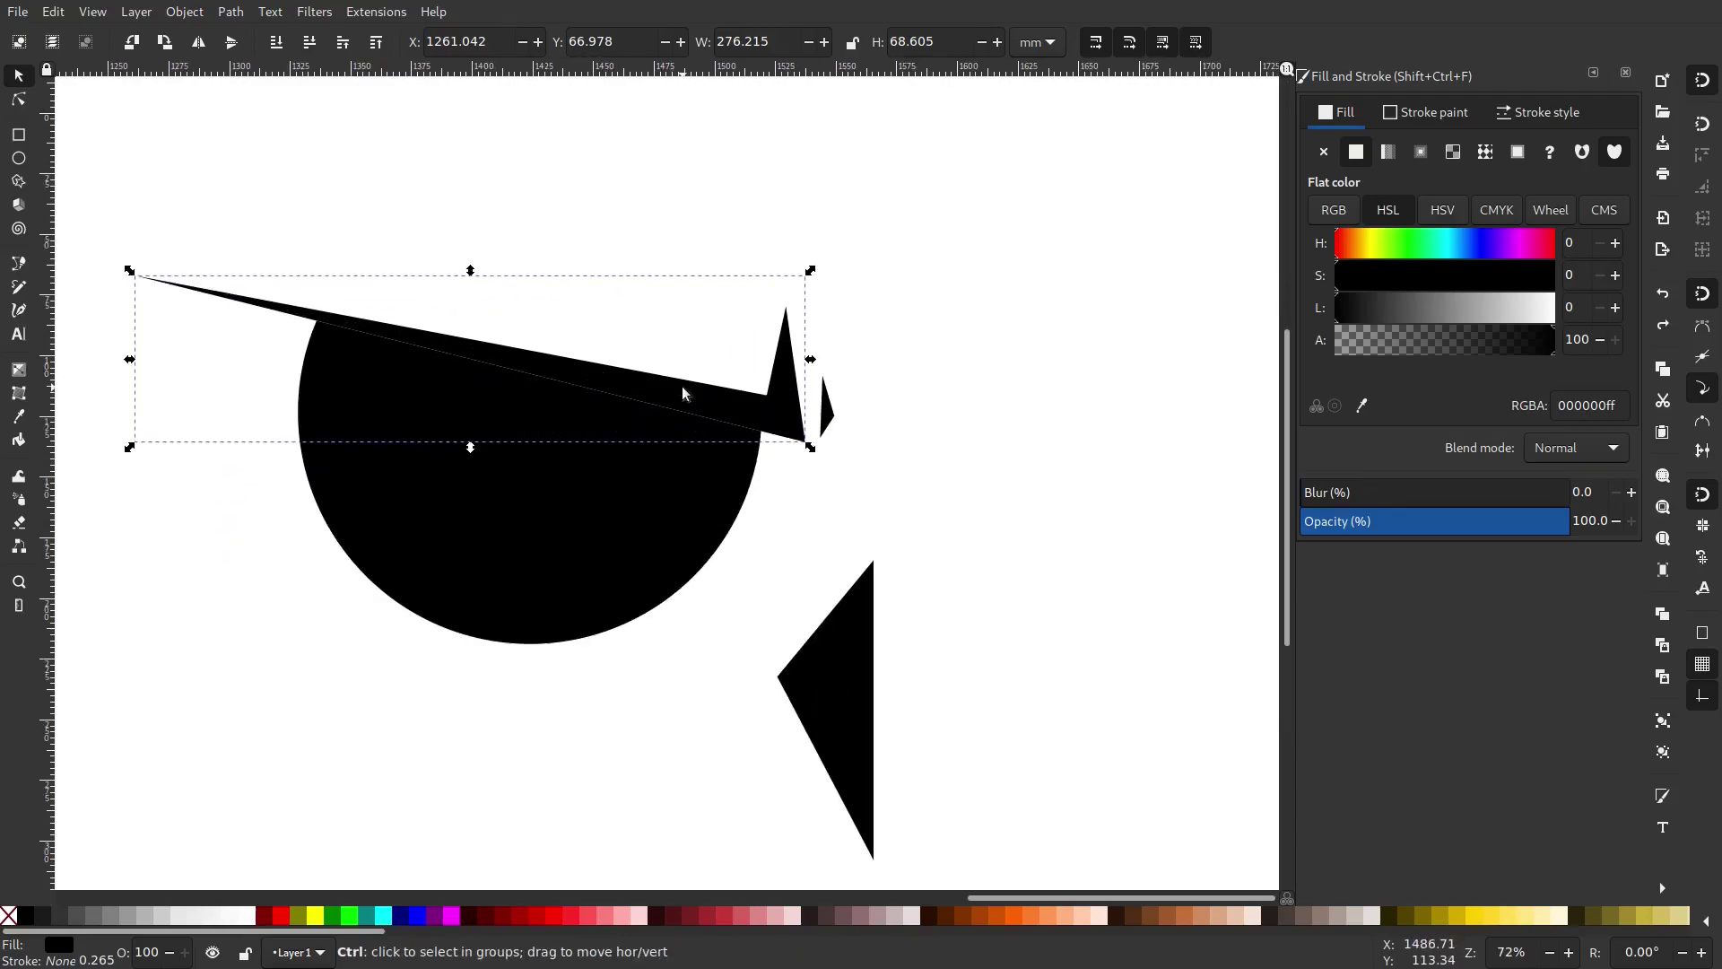
{"action": "scroll", "coordinate": [631, 461], "scroll_direction": "up", "scroll_amount": 1}
{"action": "left_click_drag", "start_coordinate": [633, 467], "coordinate": [636, 465]}
{"action": "left_click", "coordinate": [863, 466]}
{"action": "scroll", "coordinate": [862, 465], "scroll_direction": "down", "scroll_amount": 2}
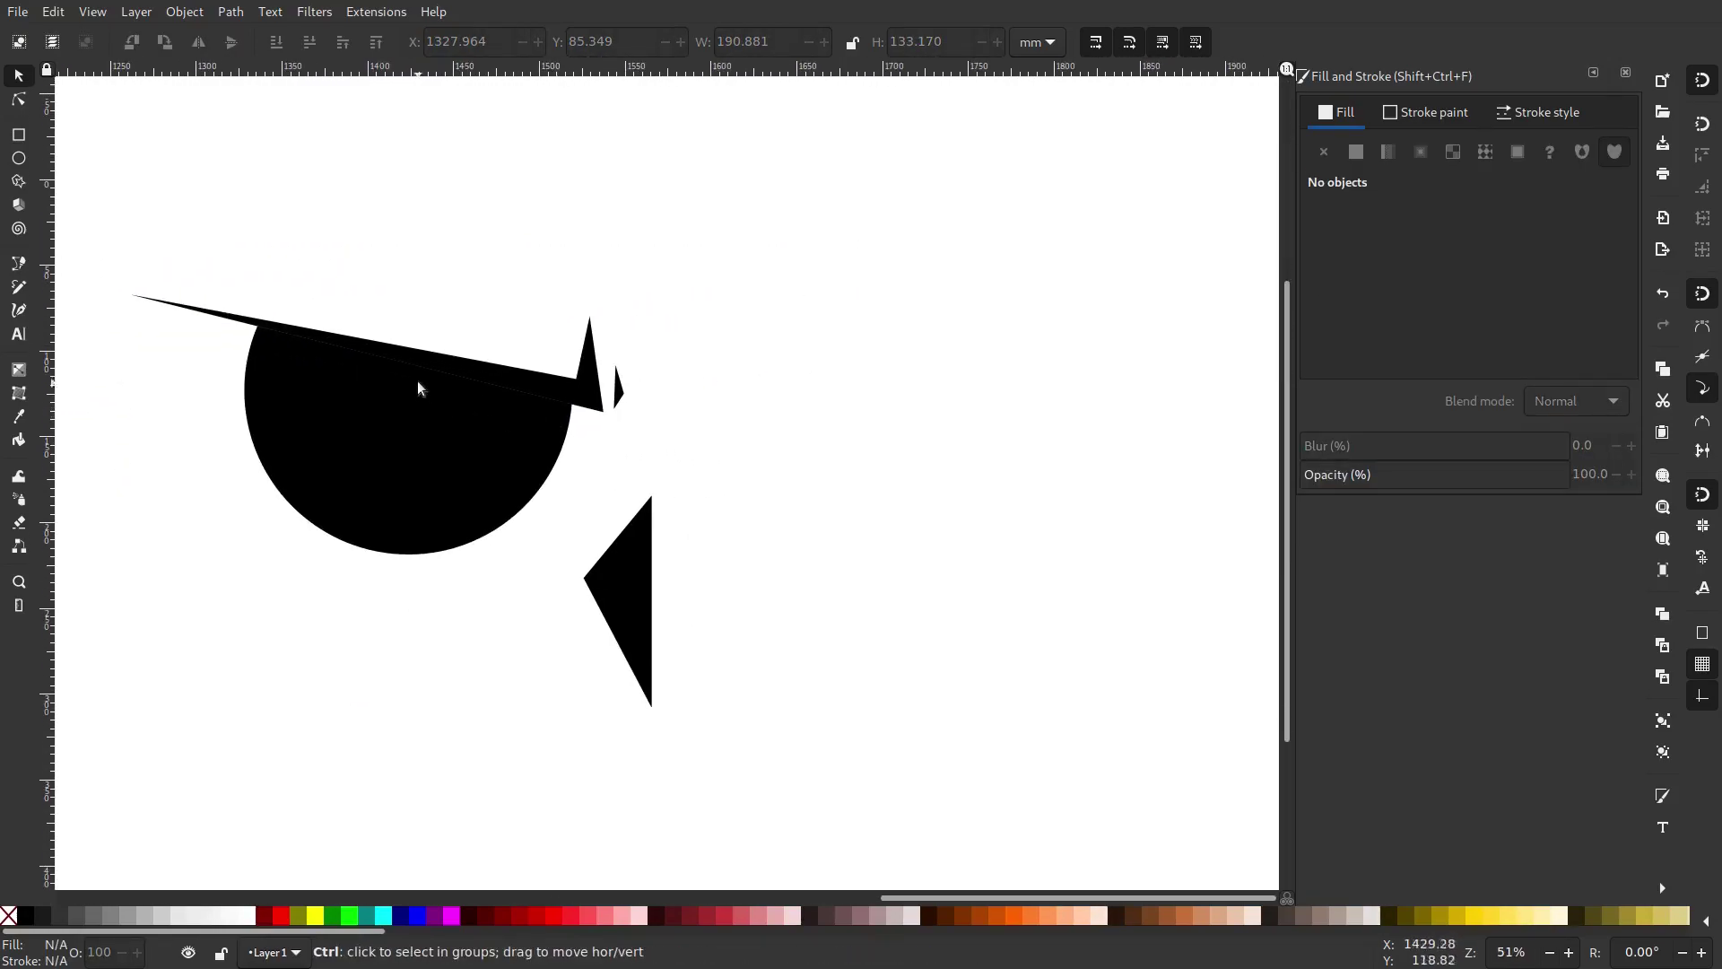
{"action": "scroll", "coordinate": [518, 412], "scroll_direction": "up", "scroll_amount": 3}
{"action": "left_click_drag", "start_coordinate": [519, 413], "coordinate": [535, 411]}
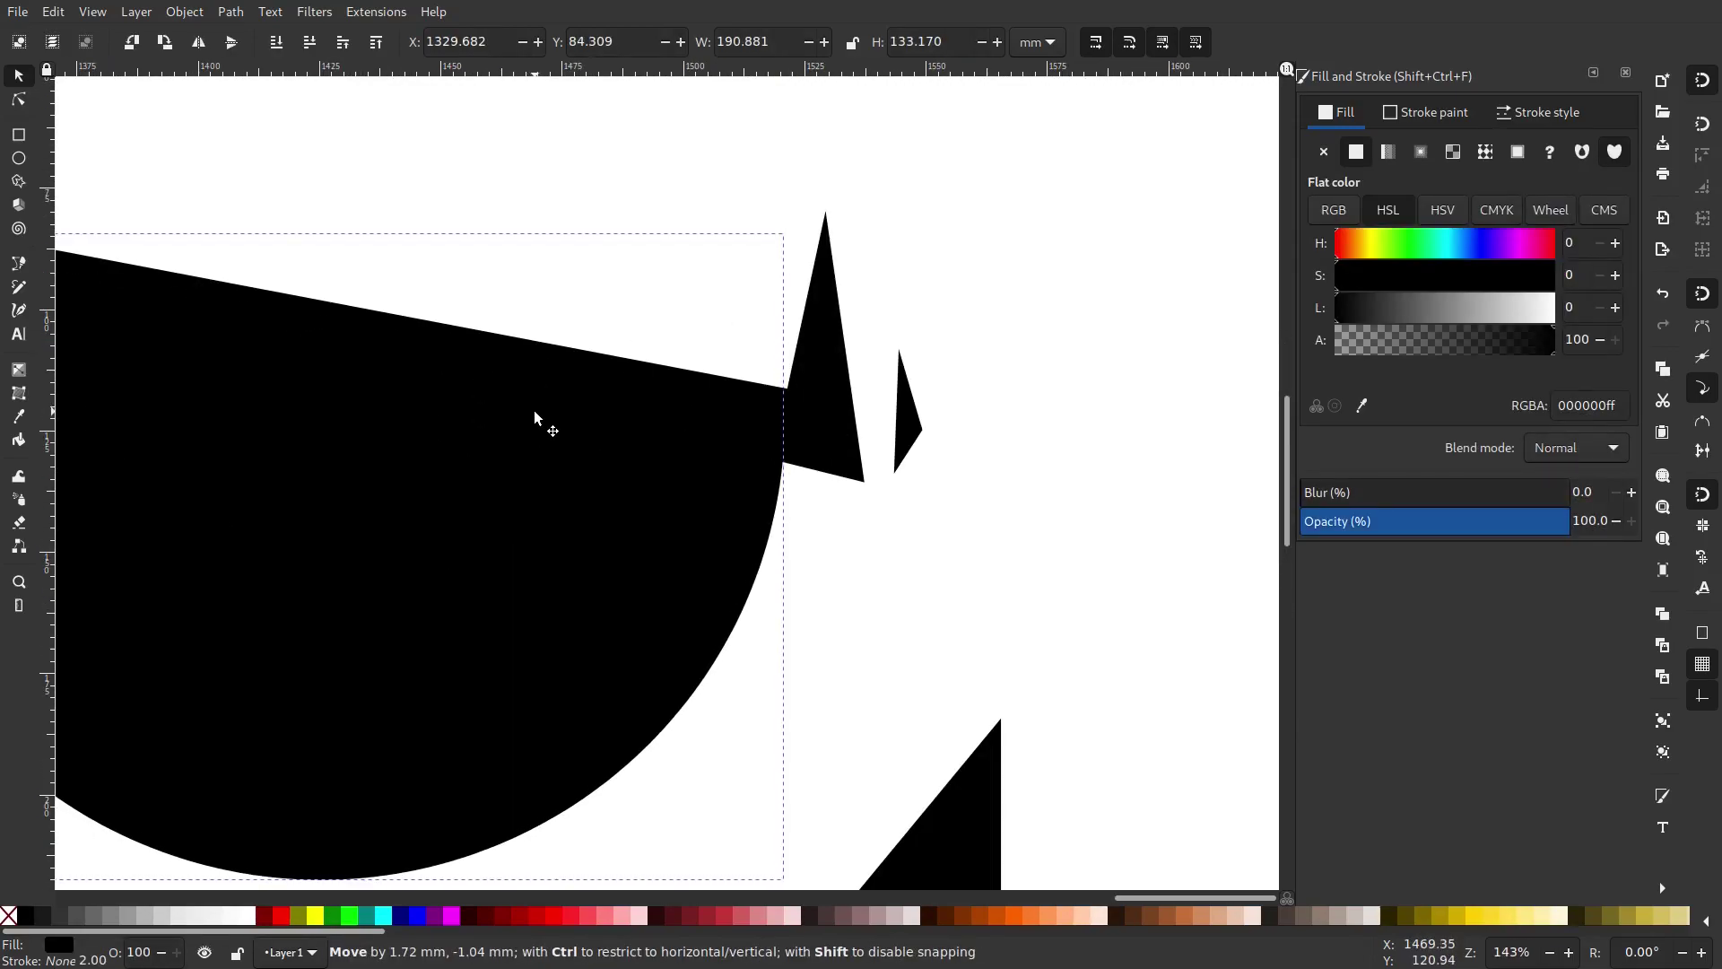
{"action": "scroll", "coordinate": [894, 466], "scroll_direction": "down", "scroll_amount": 4}
{"action": "left_click", "coordinate": [935, 460]}
{"action": "left_click_drag", "start_coordinate": [939, 459], "coordinate": [857, 453]}
Pull the wedge away from the trimmed circle to check the joint, and undo the move.
{"action": "scroll", "coordinate": [661, 453], "scroll_direction": "up", "scroll_amount": 3}
{"action": "left_click_drag", "start_coordinate": [708, 370], "coordinate": [789, 193]}
{"action": "key", "text": "ctrl+z"}
{"action": "left_click", "coordinate": [906, 499]}
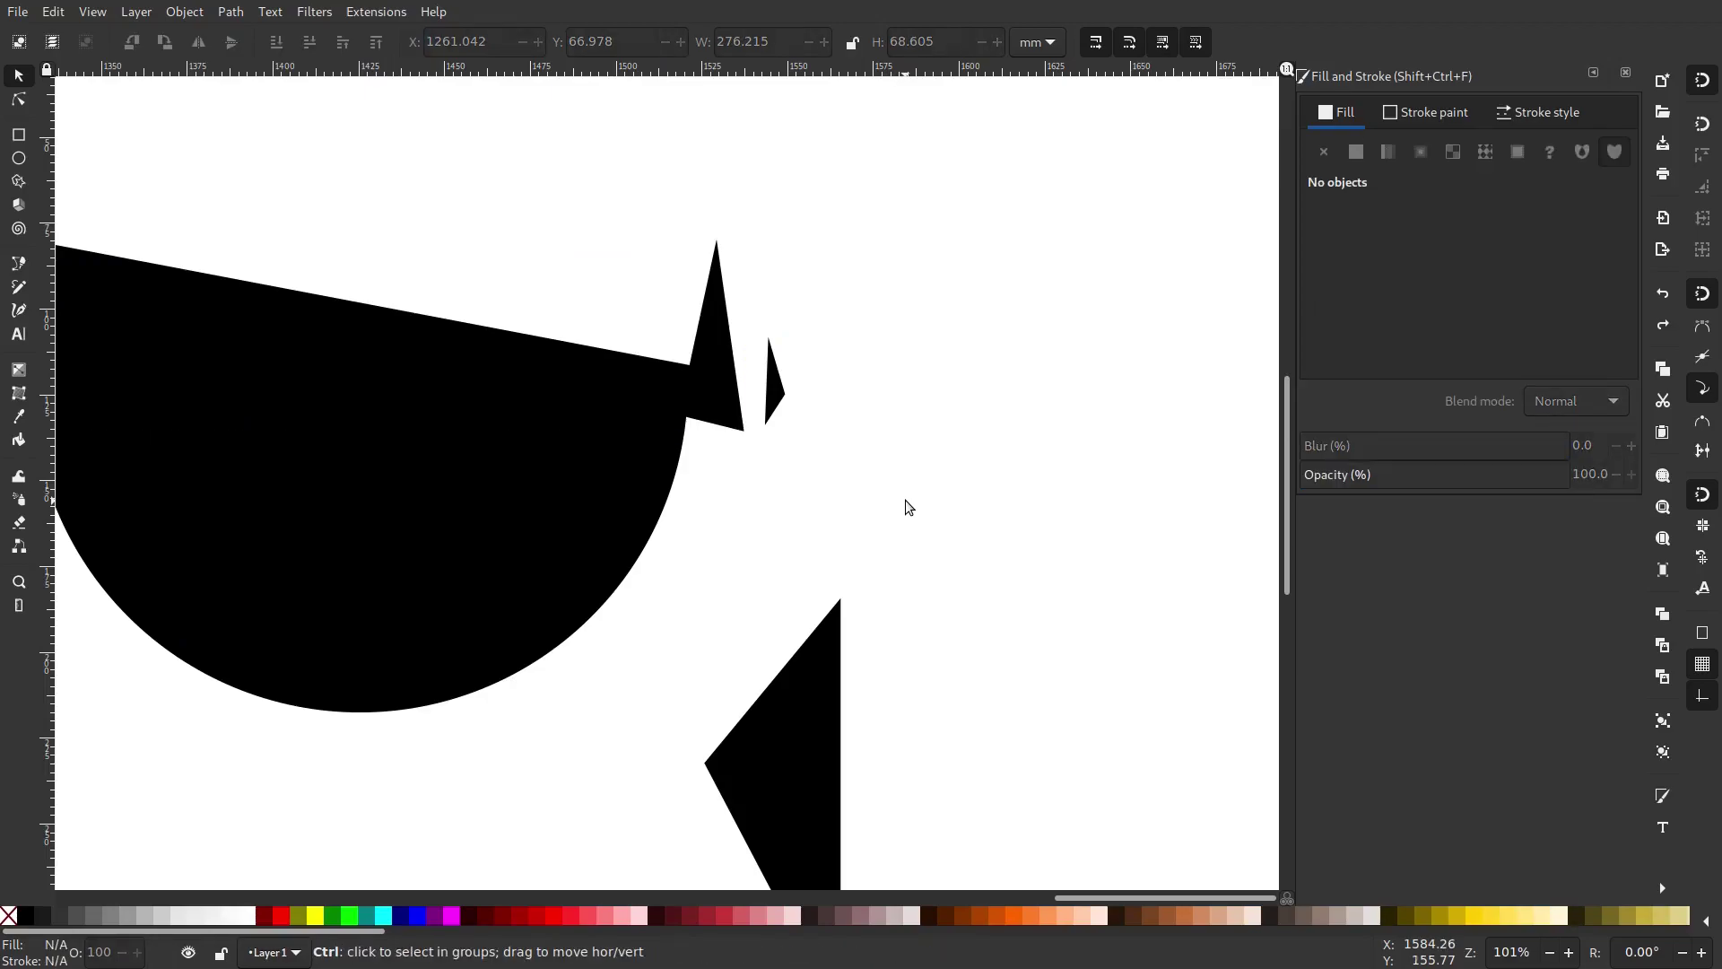
{"action": "scroll", "coordinate": [906, 498], "scroll_direction": "down", "scroll_amount": 5}
{"action": "left_click_drag", "start_coordinate": [906, 498], "coordinate": [739, 488]}
{"action": "scroll", "coordinate": [736, 518], "scroll_direction": "up", "scroll_amount": 4}
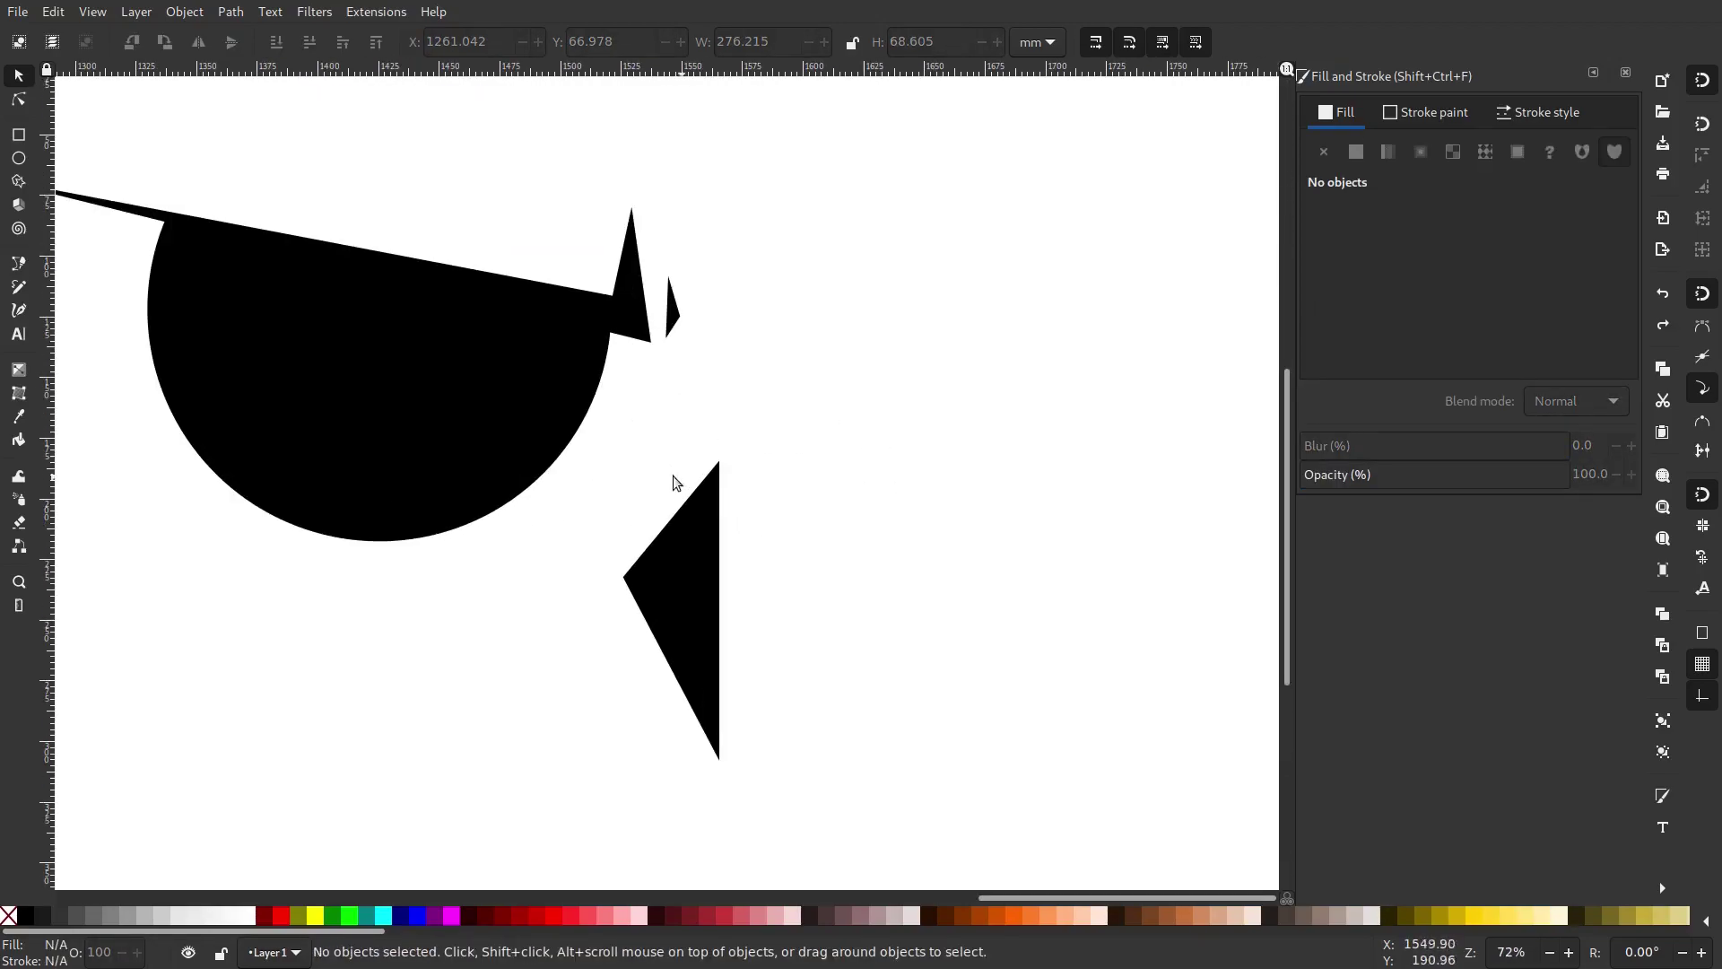
Shorten the lower triangle to about 74 mm high by moving its lower-right node up and its upper-right node down.
{"action": "left_click", "coordinate": [702, 553]}
{"action": "left_click", "coordinate": [18, 100]}
{"action": "left_click_drag", "start_coordinate": [719, 759], "coordinate": [723, 689]}
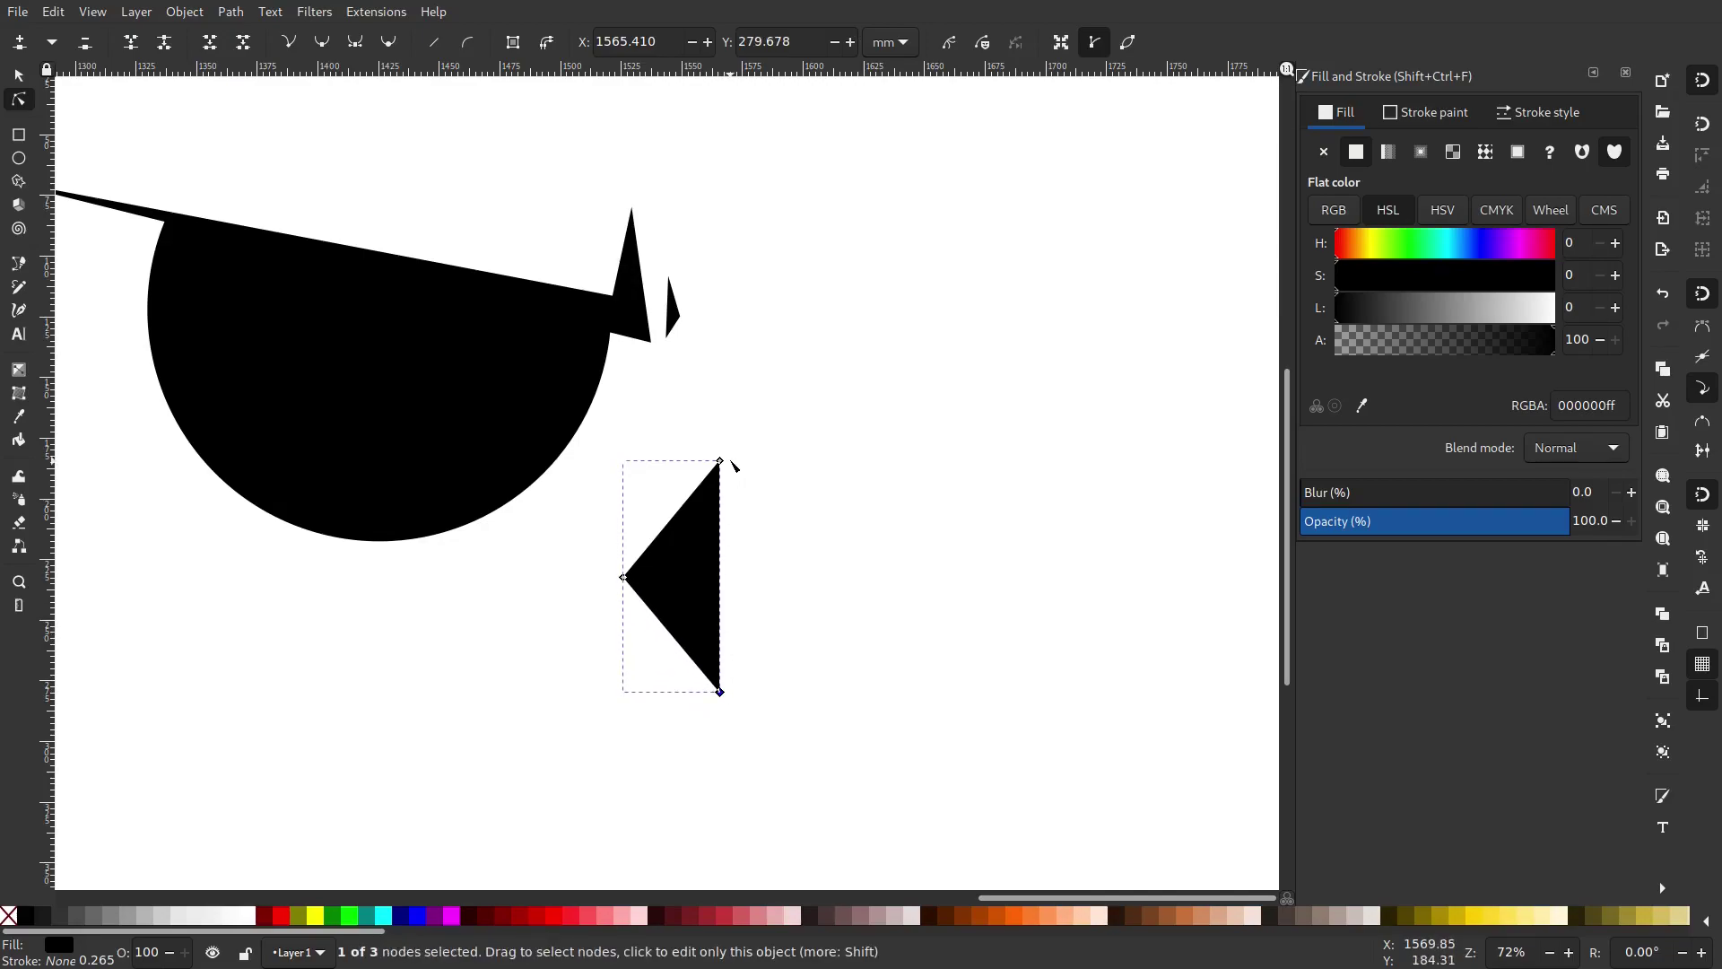
{"action": "left_click_drag", "start_coordinate": [719, 461], "coordinate": [718, 518]}
{"action": "key", "text": "ctrl+z"}
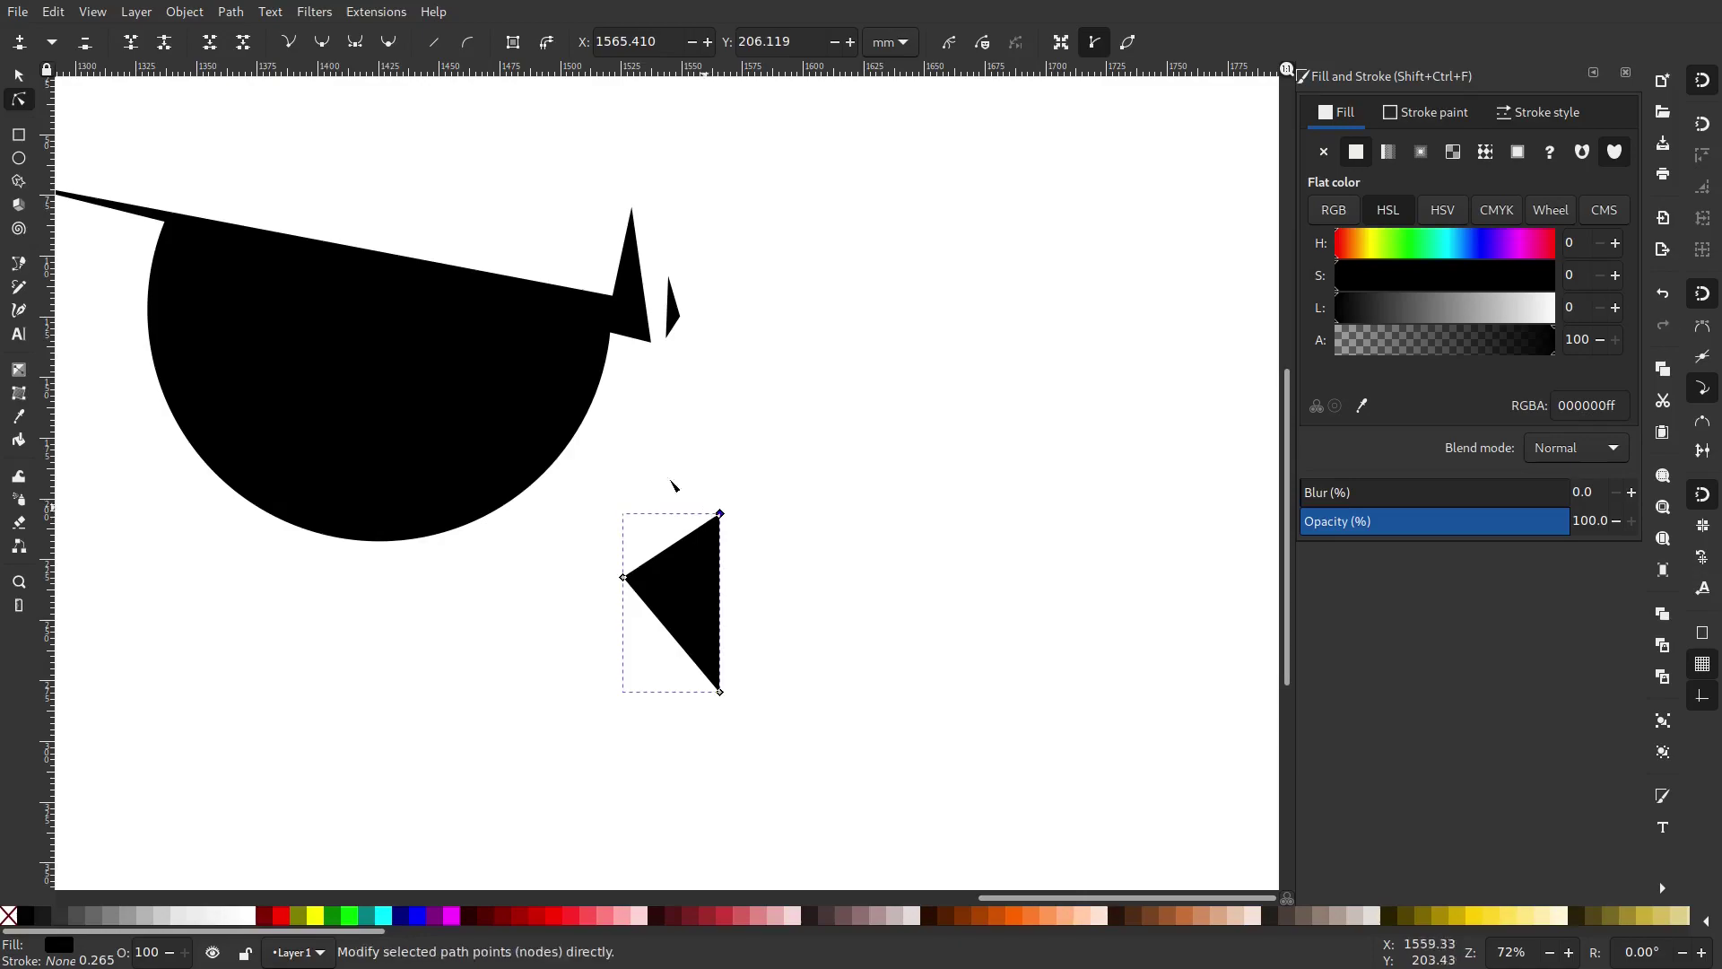
Move the shortened triangle straight up about 21 mm and deselect it.
{"action": "key", "text": "s"}
{"action": "left_click_drag", "start_coordinate": [696, 581], "coordinate": [703, 516]}
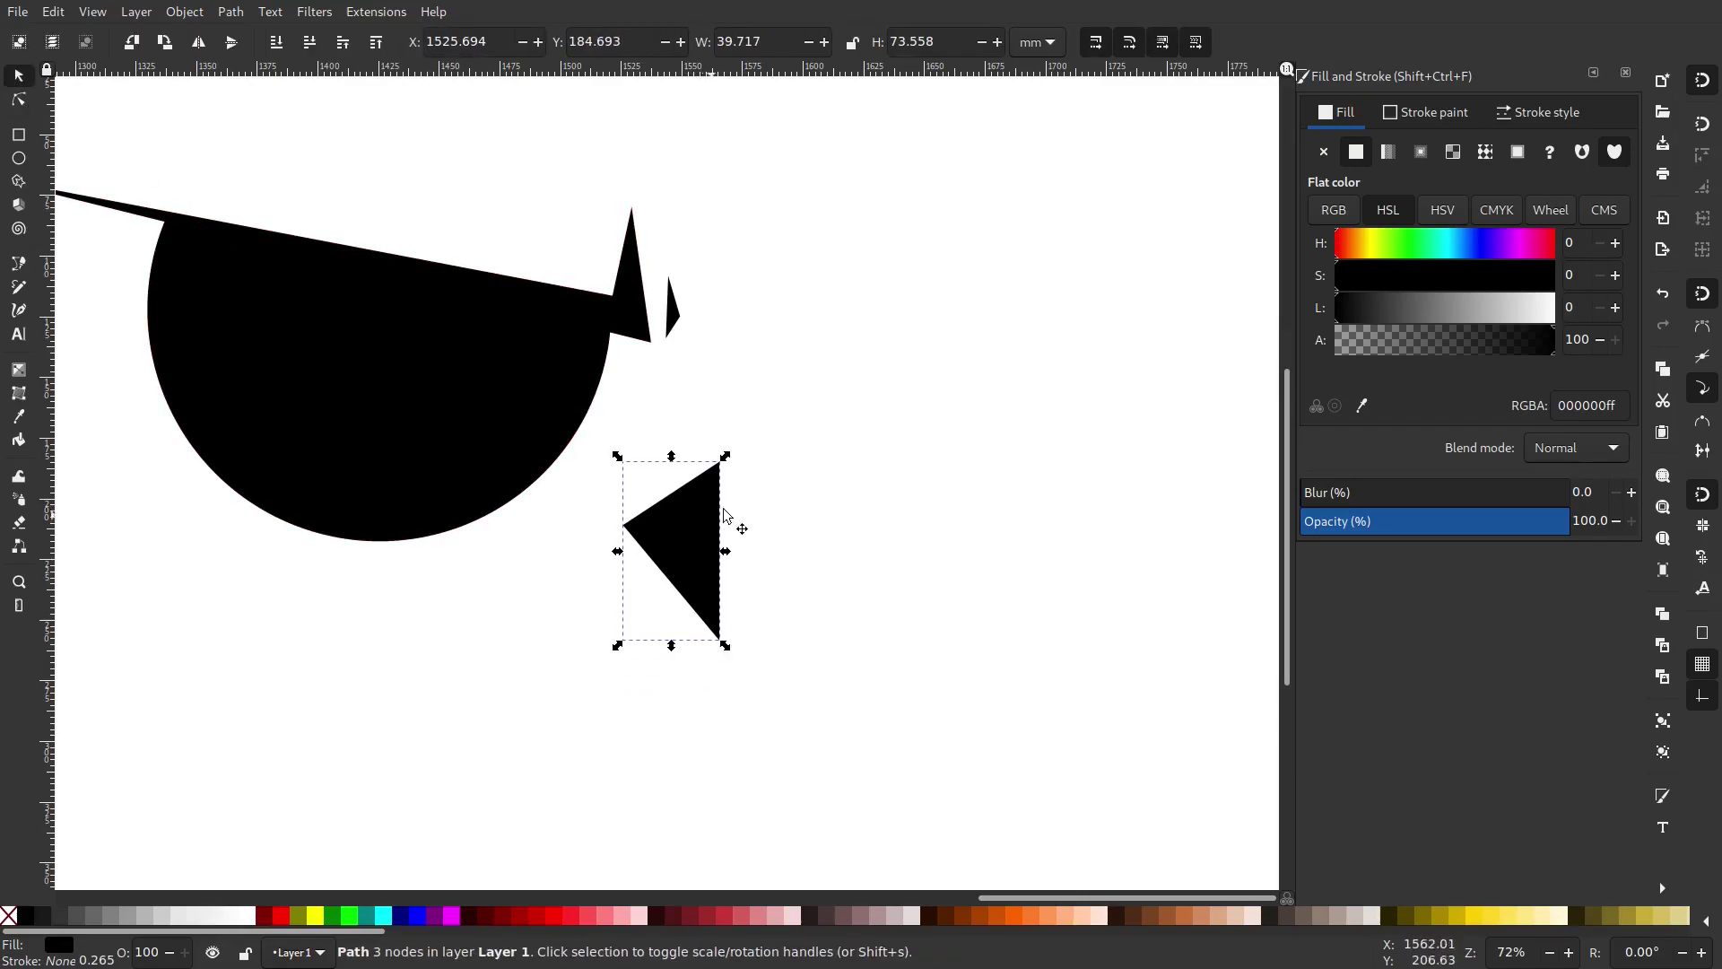
{"action": "left_click", "coordinate": [836, 469]}
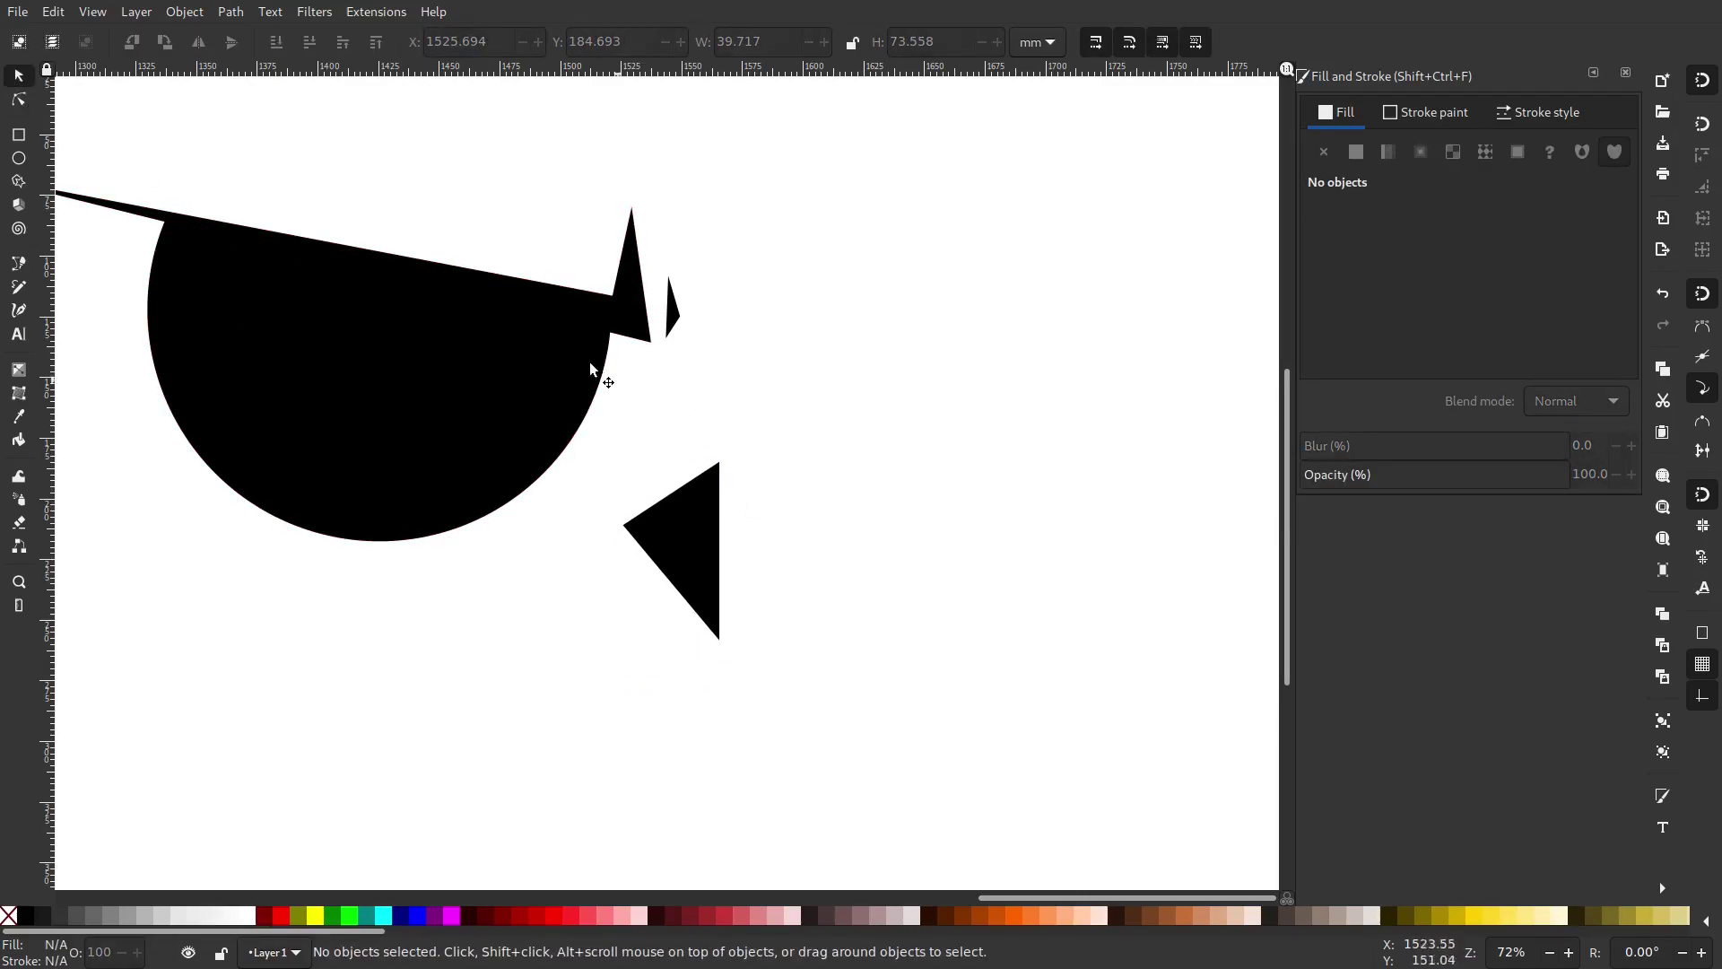
Draw a closed triangle about 78 × 45 mm from the lower triangle's top corner, pointing down-left and overlapping its upper part.
{"action": "left_click", "coordinate": [20, 267]}
{"action": "scroll", "coordinate": [689, 511], "scroll_direction": "up", "scroll_amount": 1}
{"action": "left_click_drag", "start_coordinate": [729, 455], "coordinate": [932, 380]}
{"action": "left_click", "coordinate": [938, 364]}
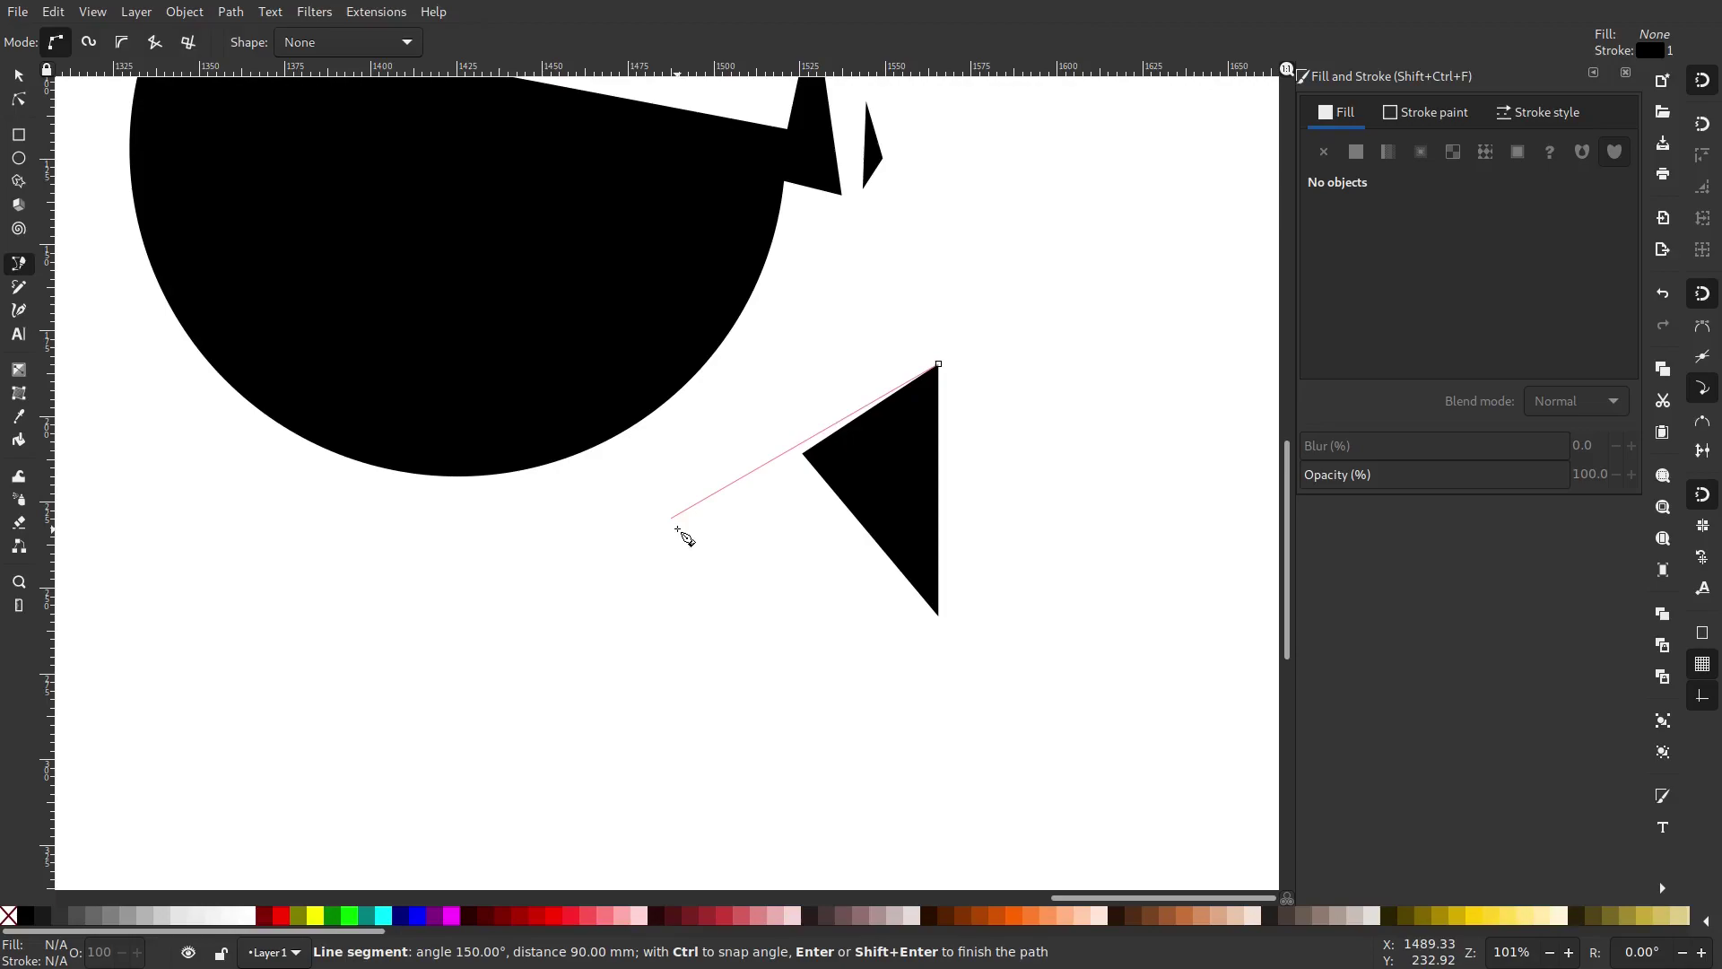
{"action": "left_click", "coordinate": [675, 520]}
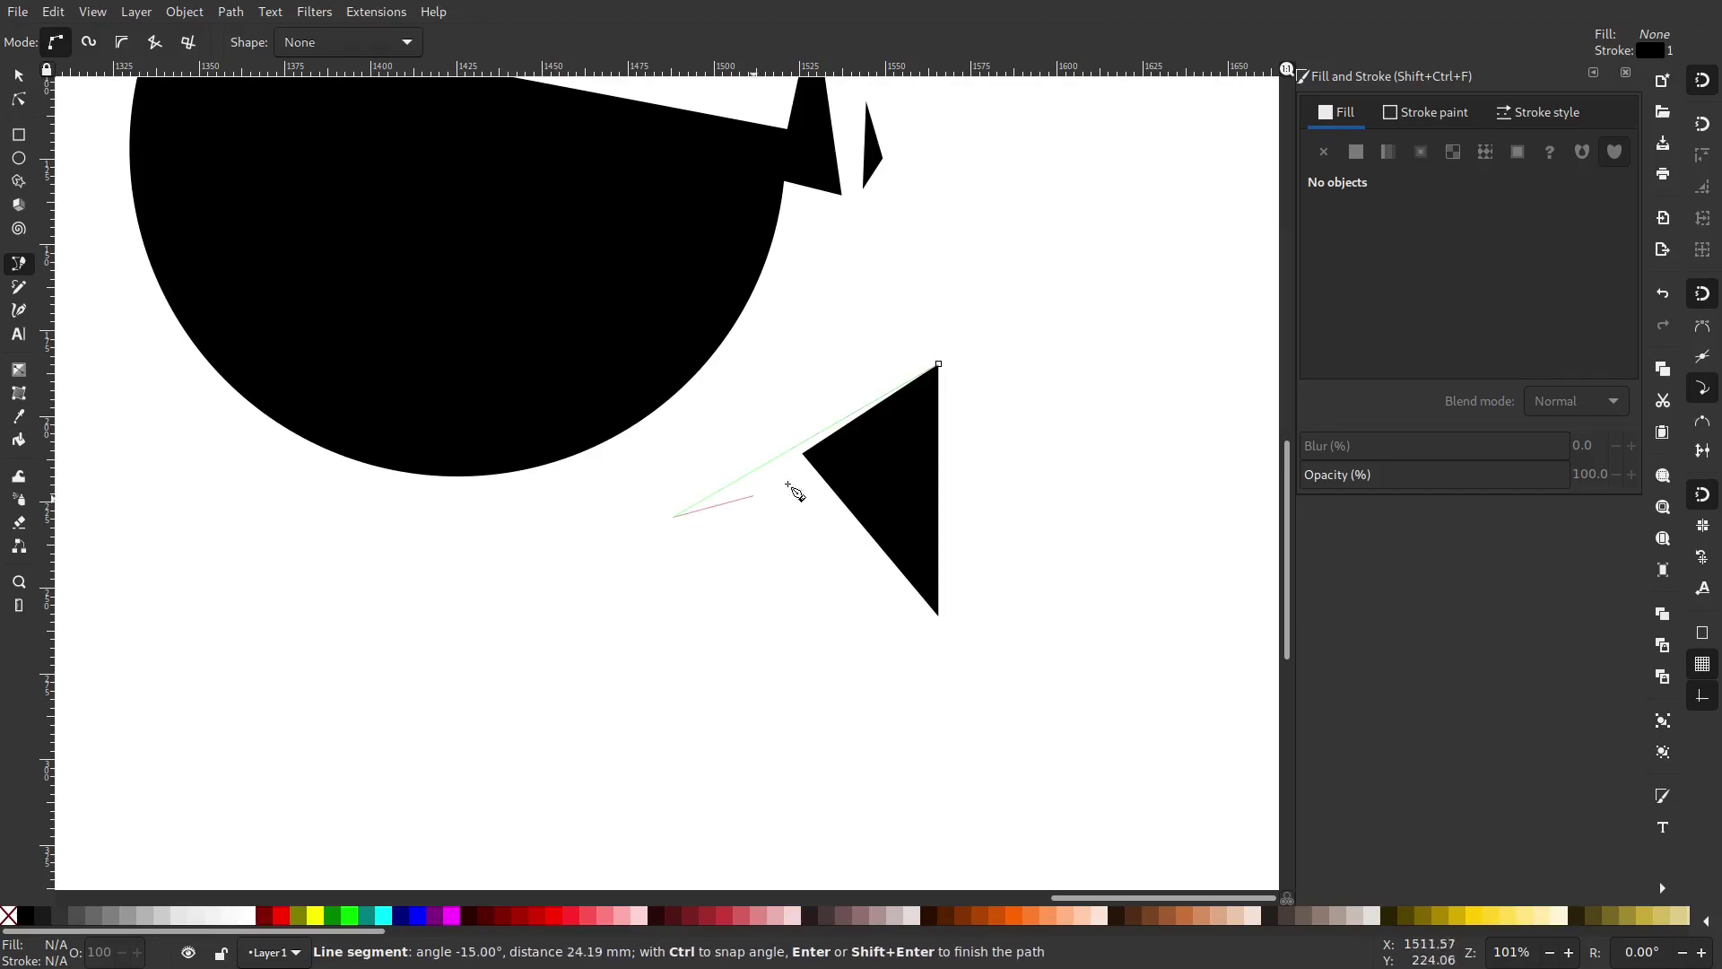
{"action": "left_click", "coordinate": [885, 467]}
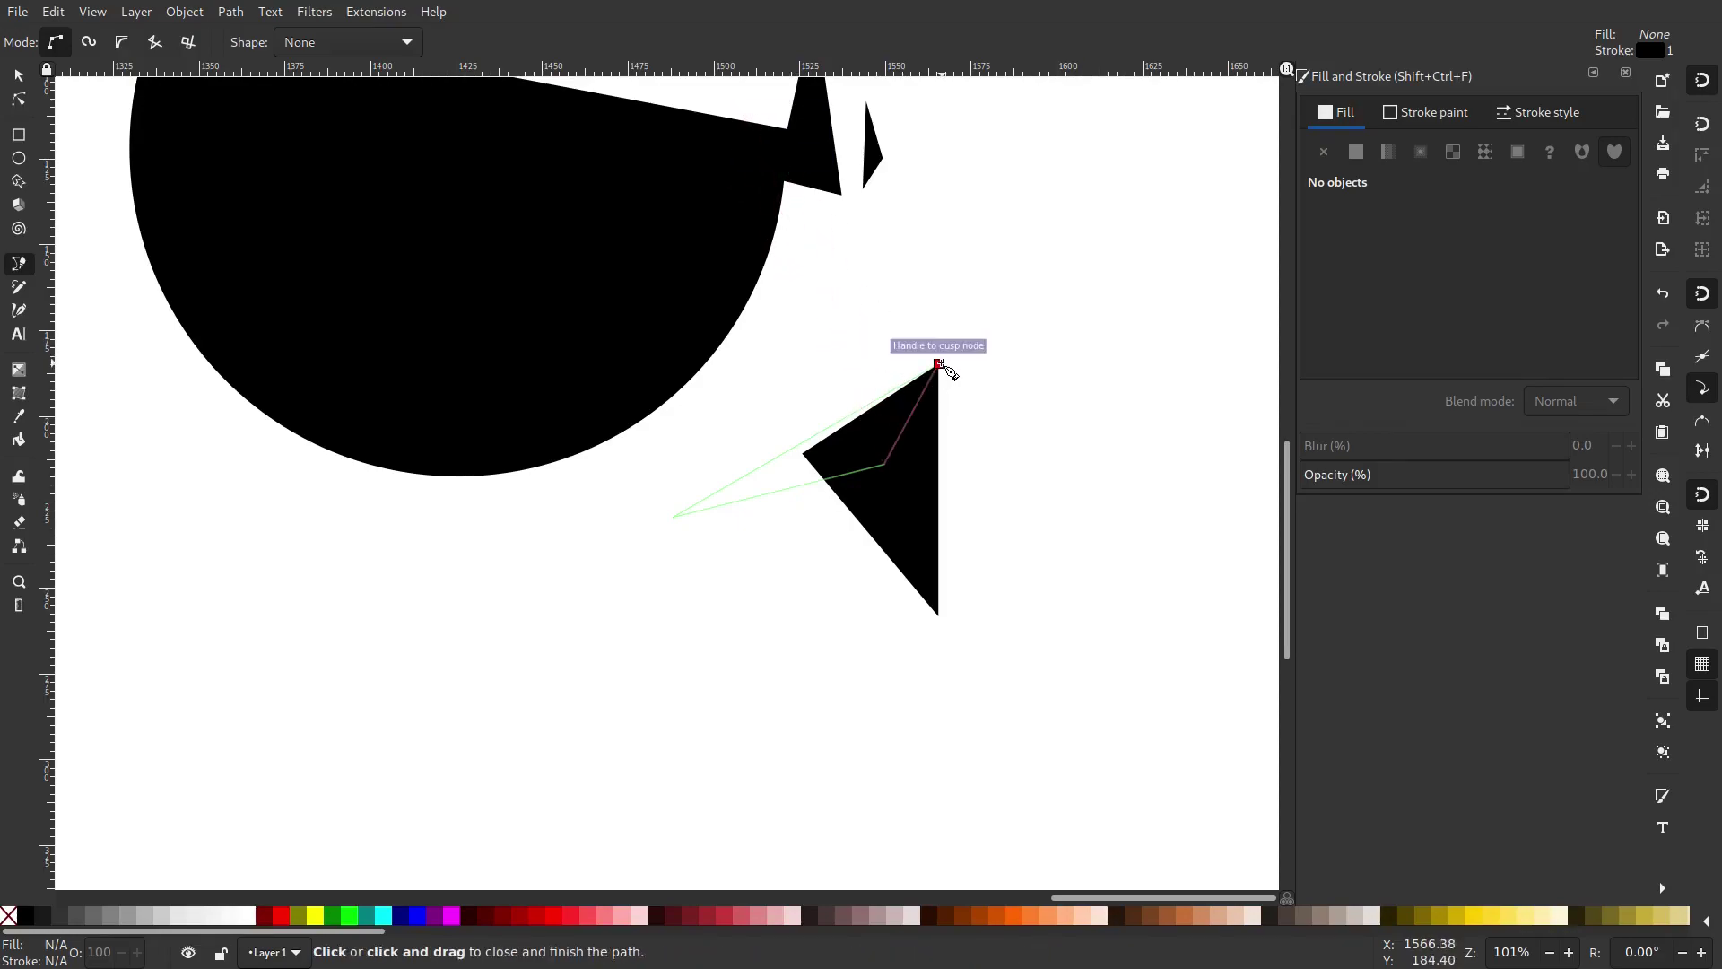
{"action": "left_click", "coordinate": [938, 364]}
{"action": "left_click", "coordinate": [17, 77]}
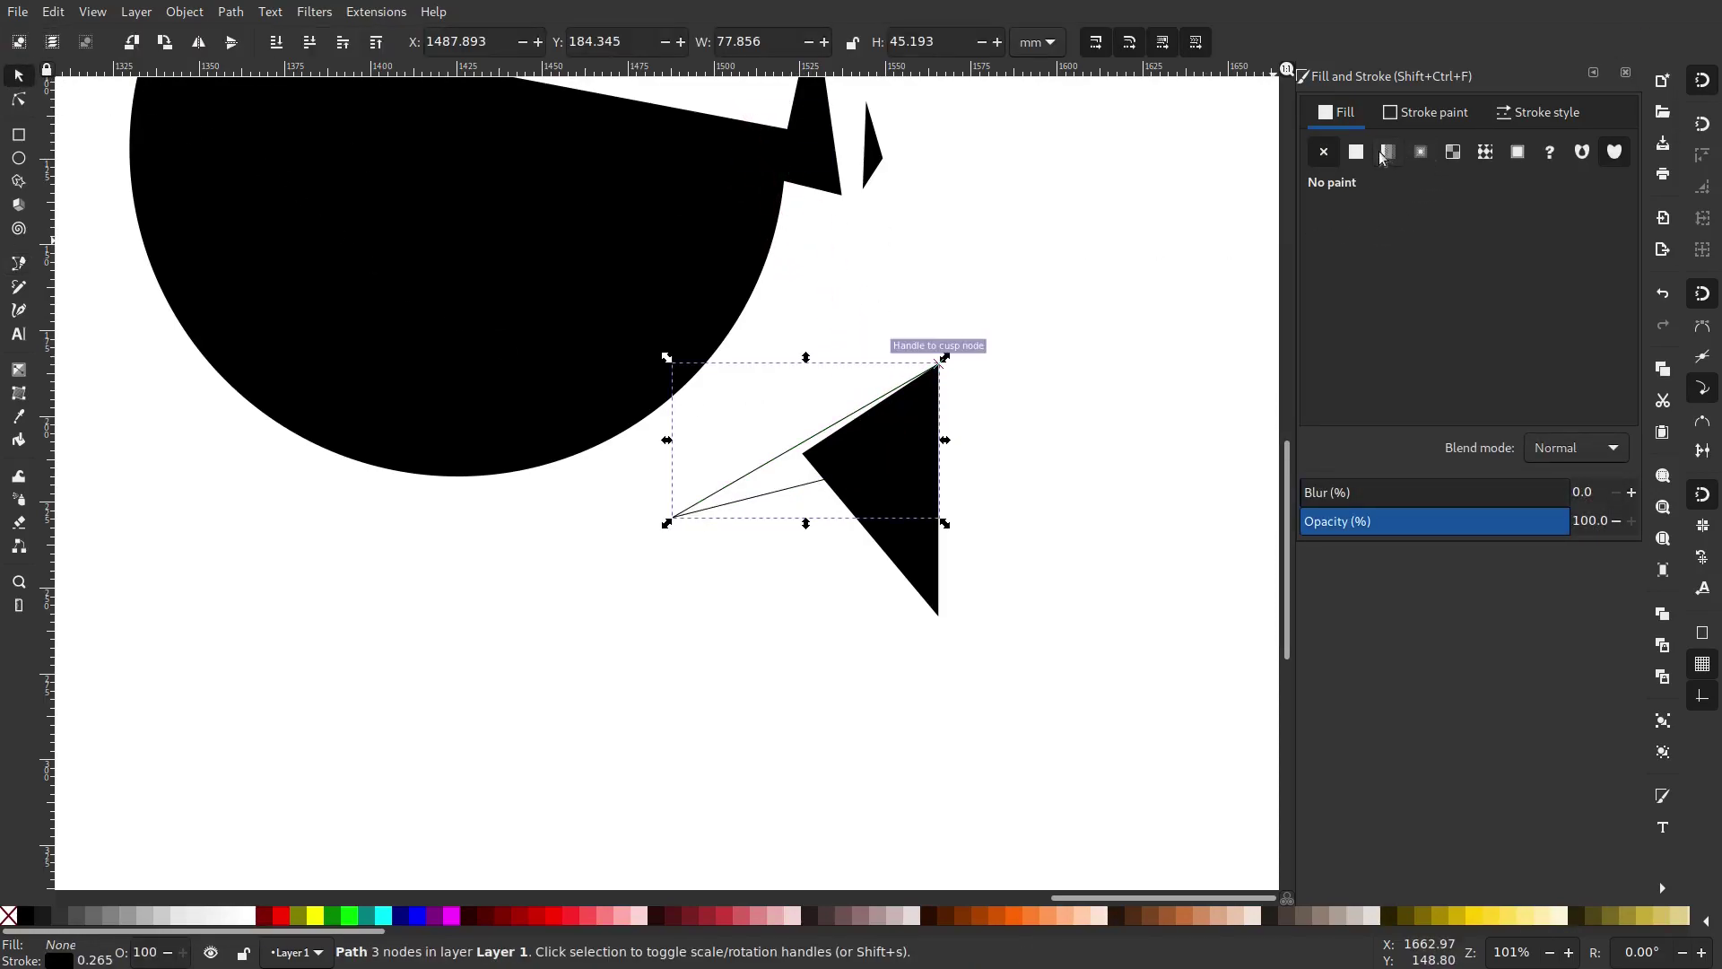
Remove the new triangle's stroke, give it a flat black fill, and deselect it.
{"action": "left_click", "coordinate": [1420, 122]}
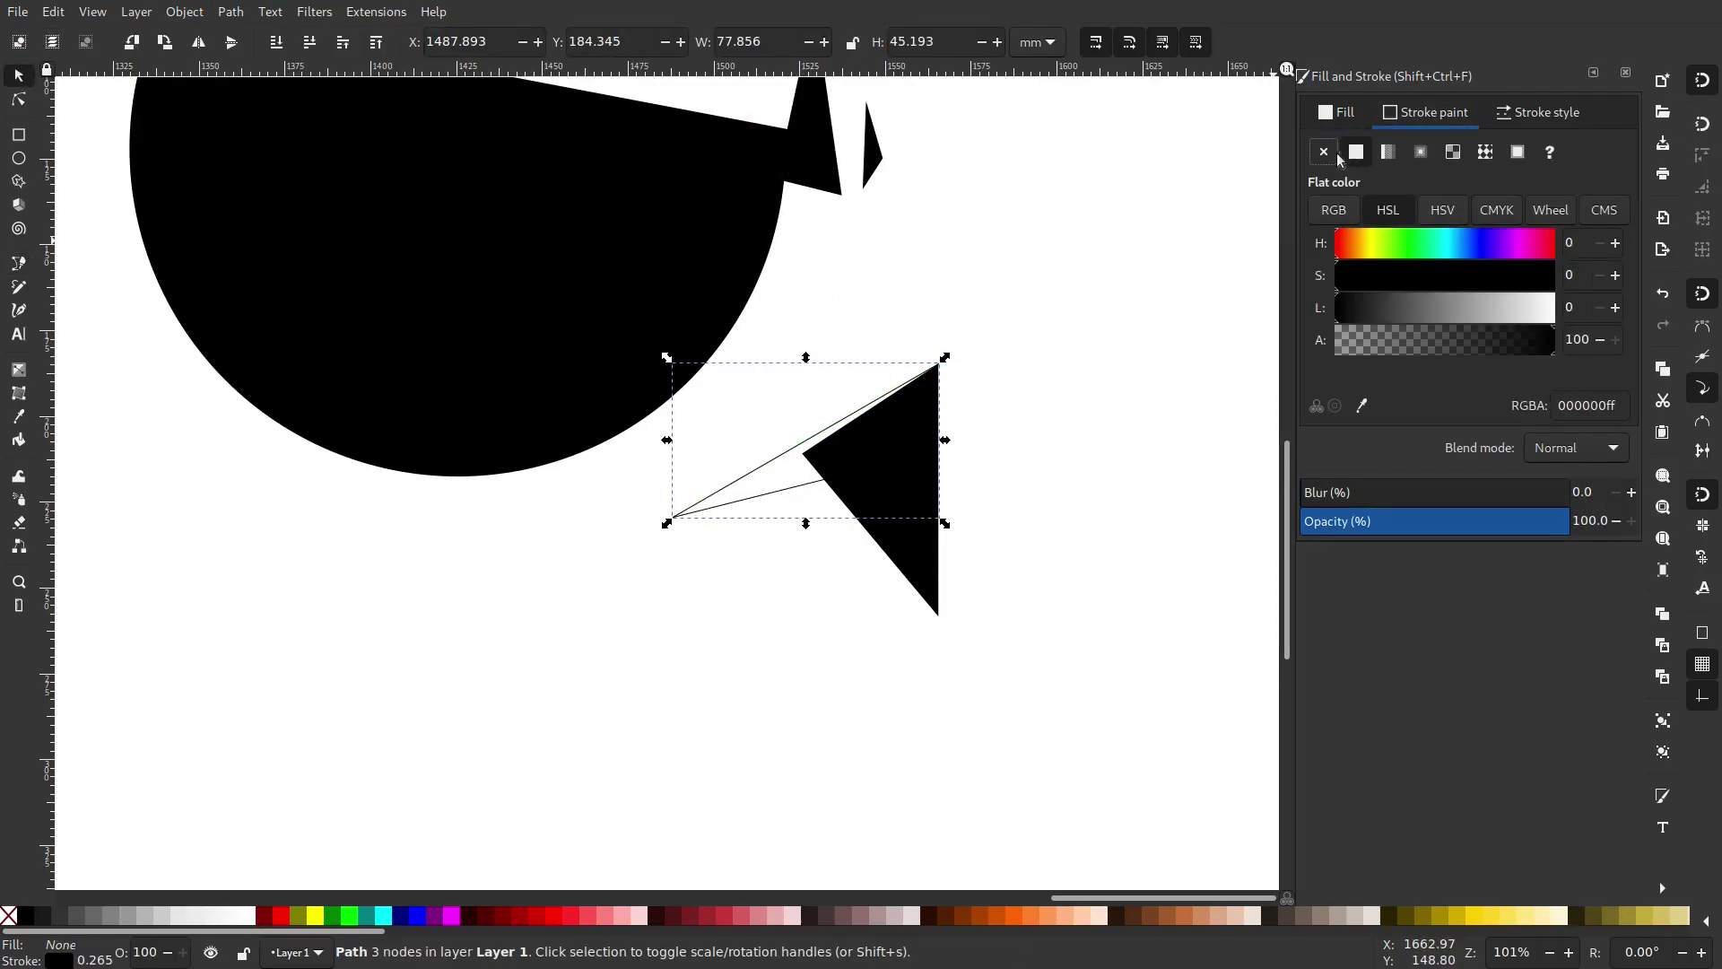
{"action": "left_click", "coordinate": [1324, 152]}
{"action": "left_click", "coordinate": [1338, 112]}
{"action": "left_click", "coordinate": [1356, 152]}
{"action": "left_click", "coordinate": [1041, 368]}
{"action": "scroll", "coordinate": [1046, 359], "scroll_direction": "down", "scroll_amount": 1}
{"action": "scroll", "coordinate": [1046, 357], "scroll_direction": "down", "scroll_amount": 1}
{"action": "left_click_drag", "start_coordinate": [1014, 360], "coordinate": [718, 498]}
{"action": "left_click", "coordinate": [715, 507]}
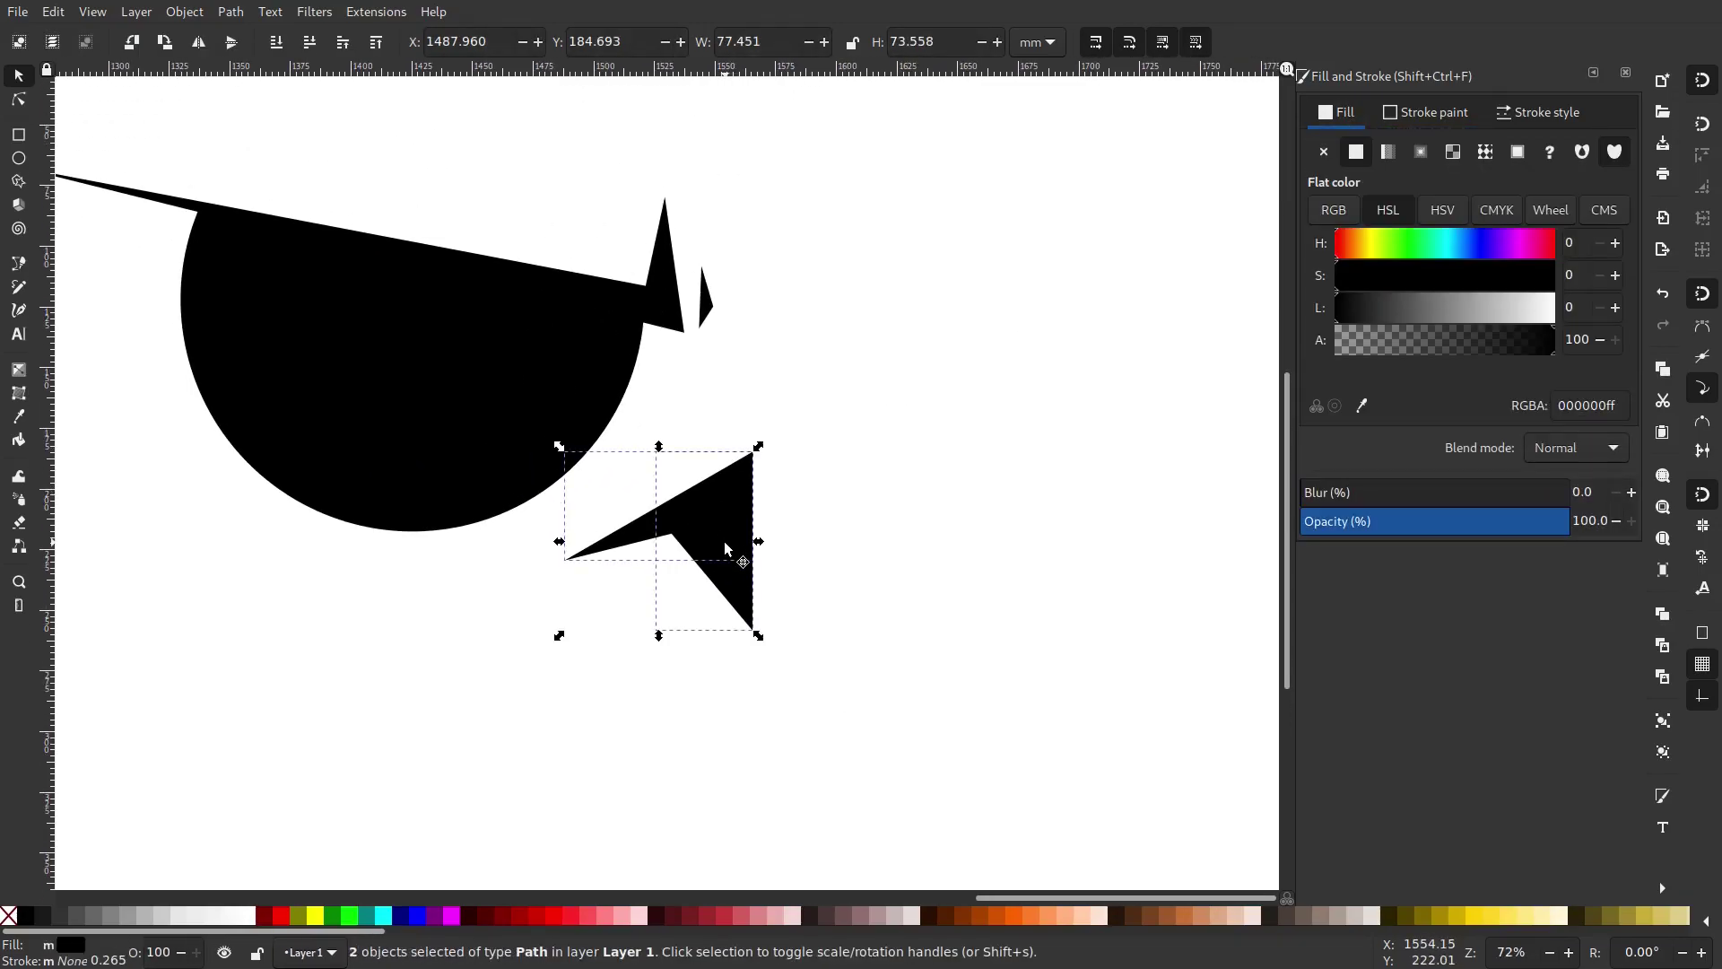
{"action": "left_click", "coordinate": [850, 498]}
{"action": "scroll", "coordinate": [845, 483], "scroll_direction": "down", "scroll_amount": 1}
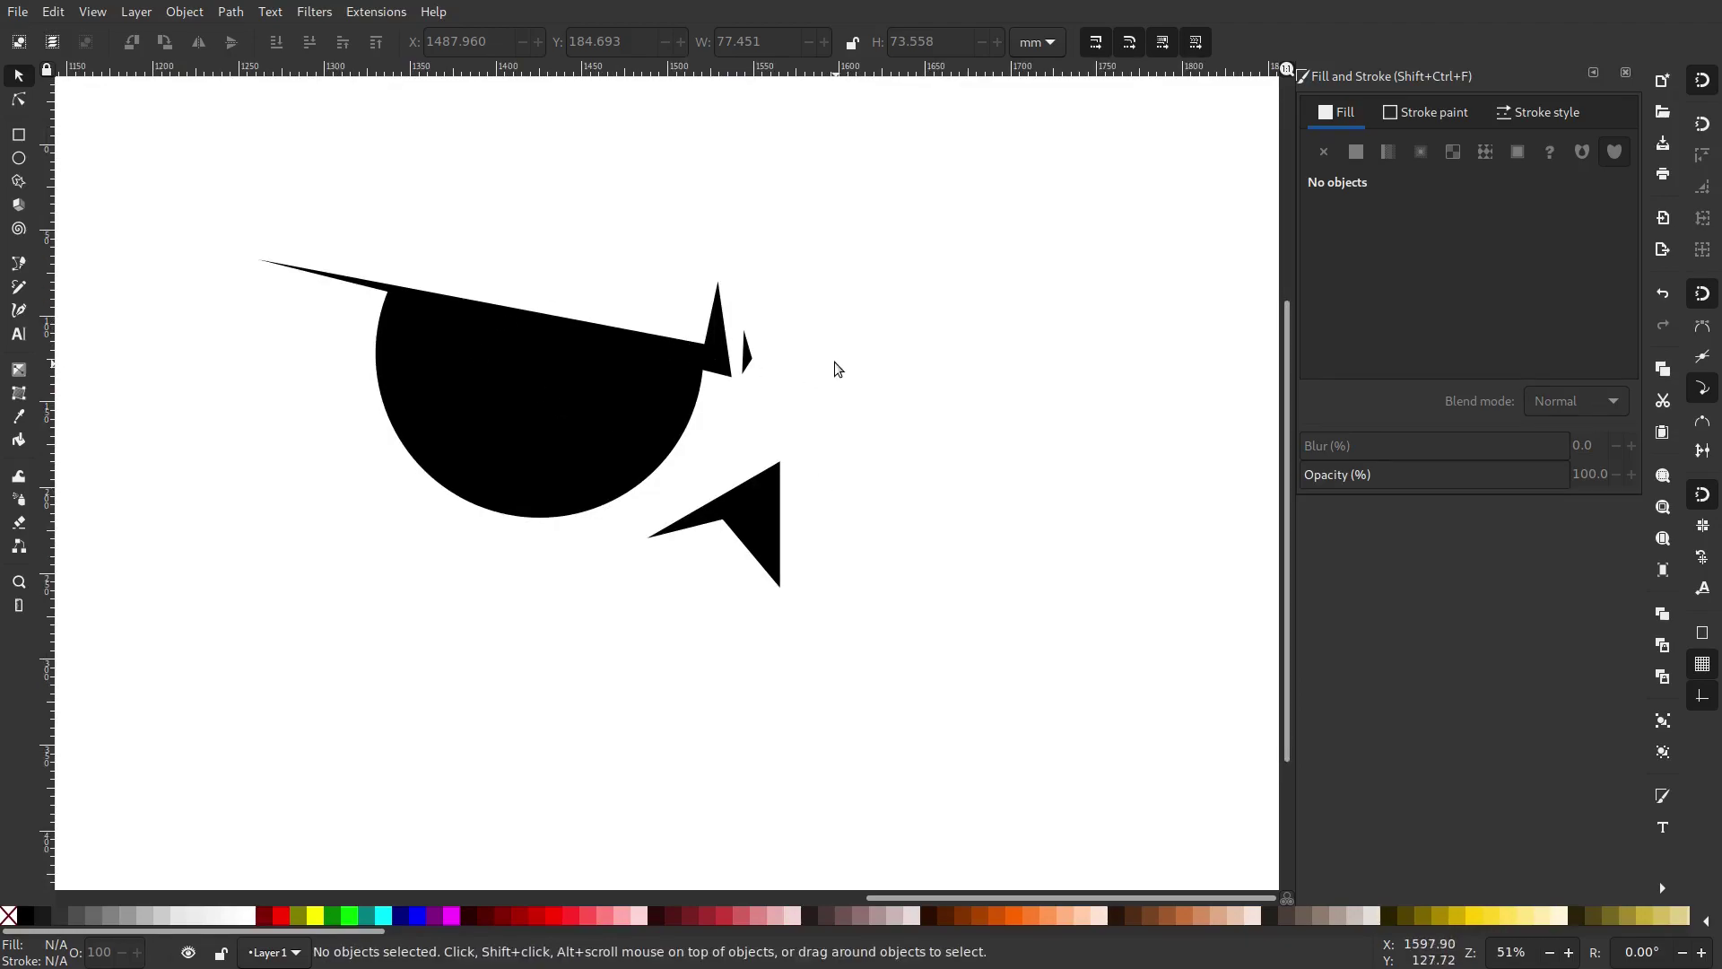
Bend the wedge's upper edge into an S-curve, arched up near the long tip and sagging toward the spike.
{"action": "left_click", "coordinate": [19, 101]}
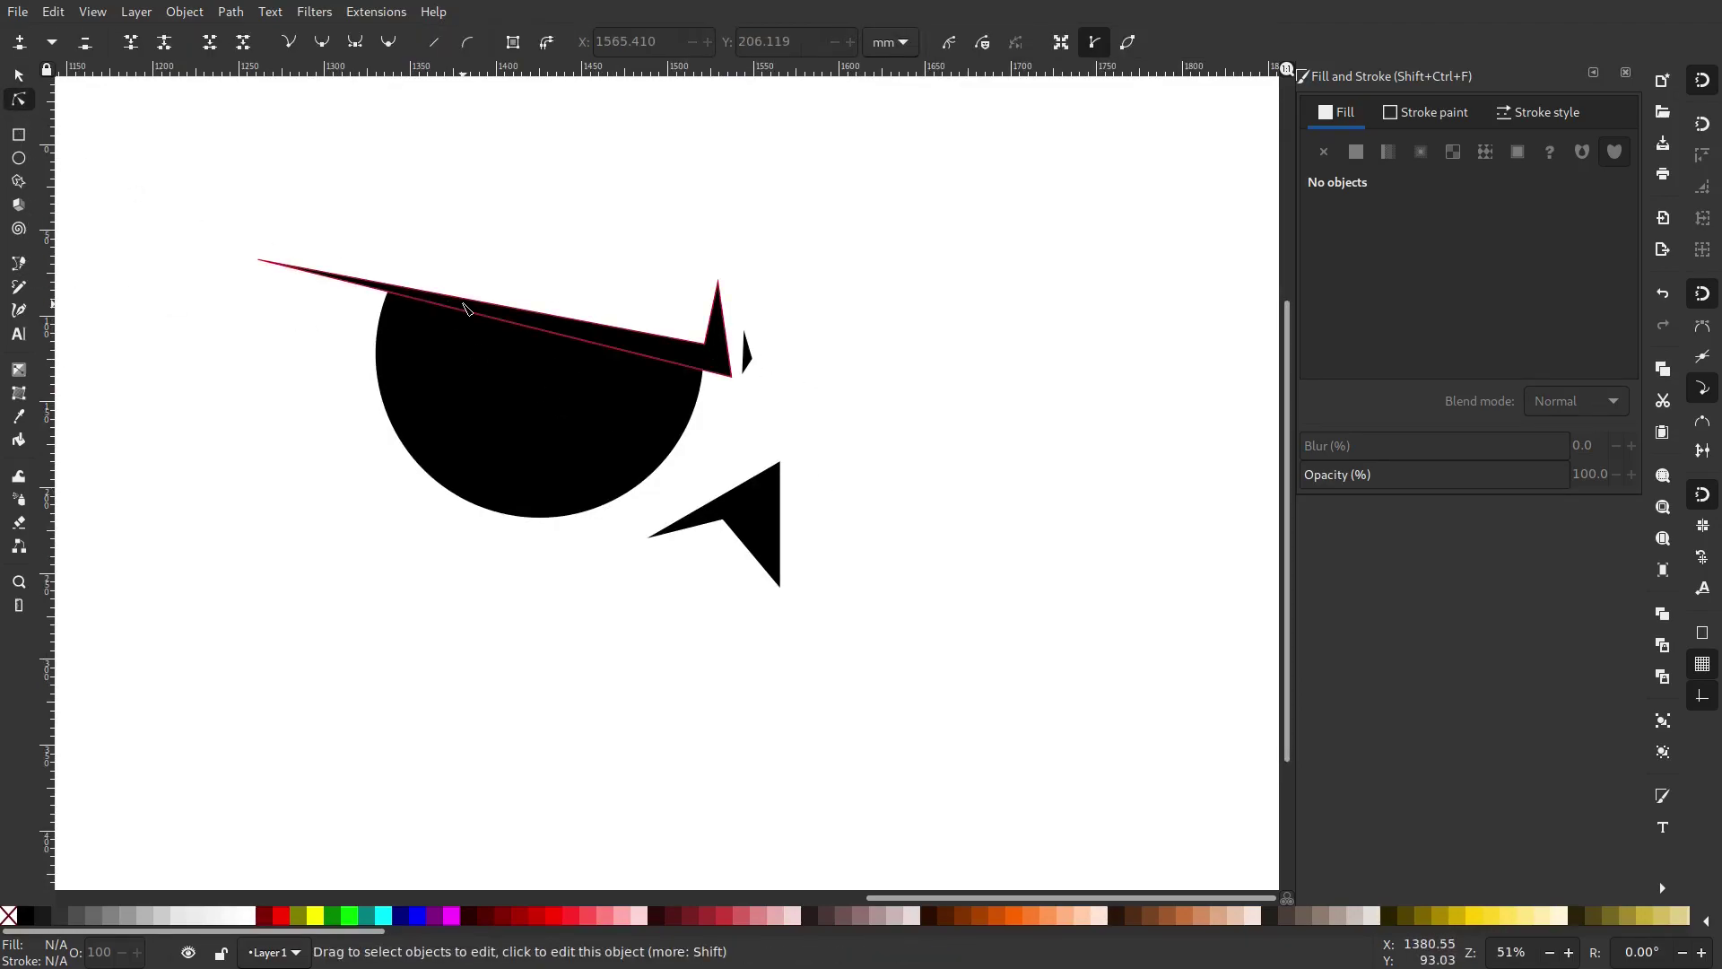
{"action": "left_click", "coordinate": [480, 310]}
{"action": "left_click_drag", "start_coordinate": [347, 271], "coordinate": [352, 266]}
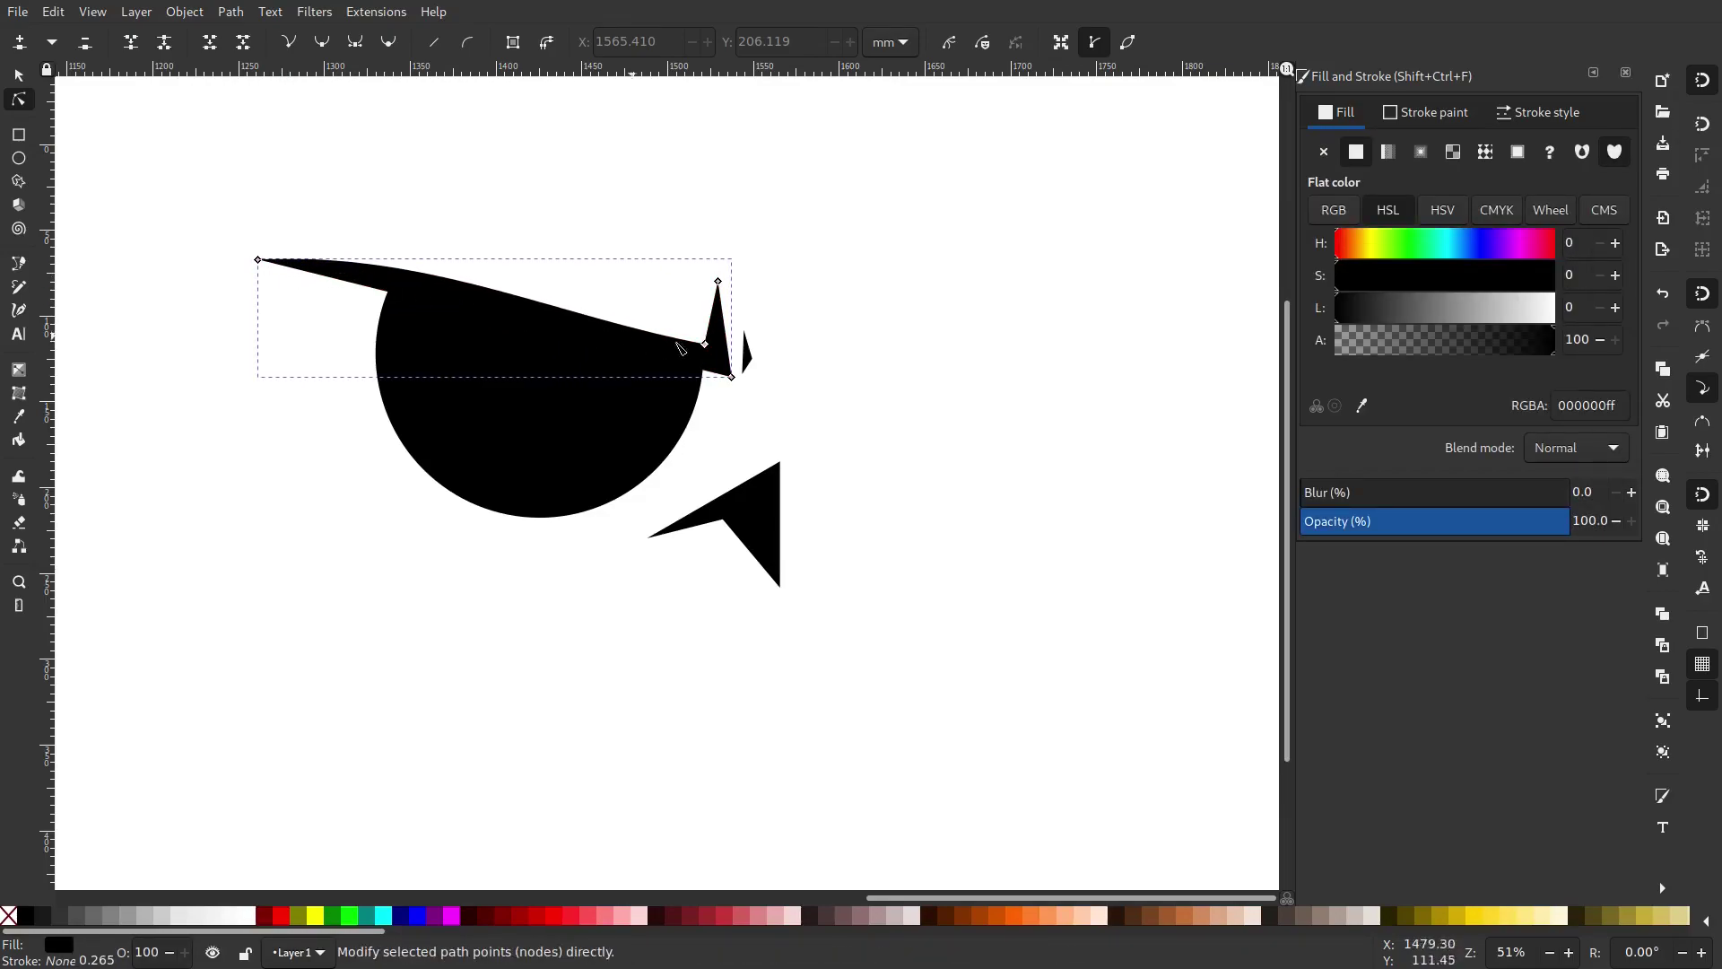
{"action": "left_click_drag", "start_coordinate": [682, 341], "coordinate": [683, 349]}
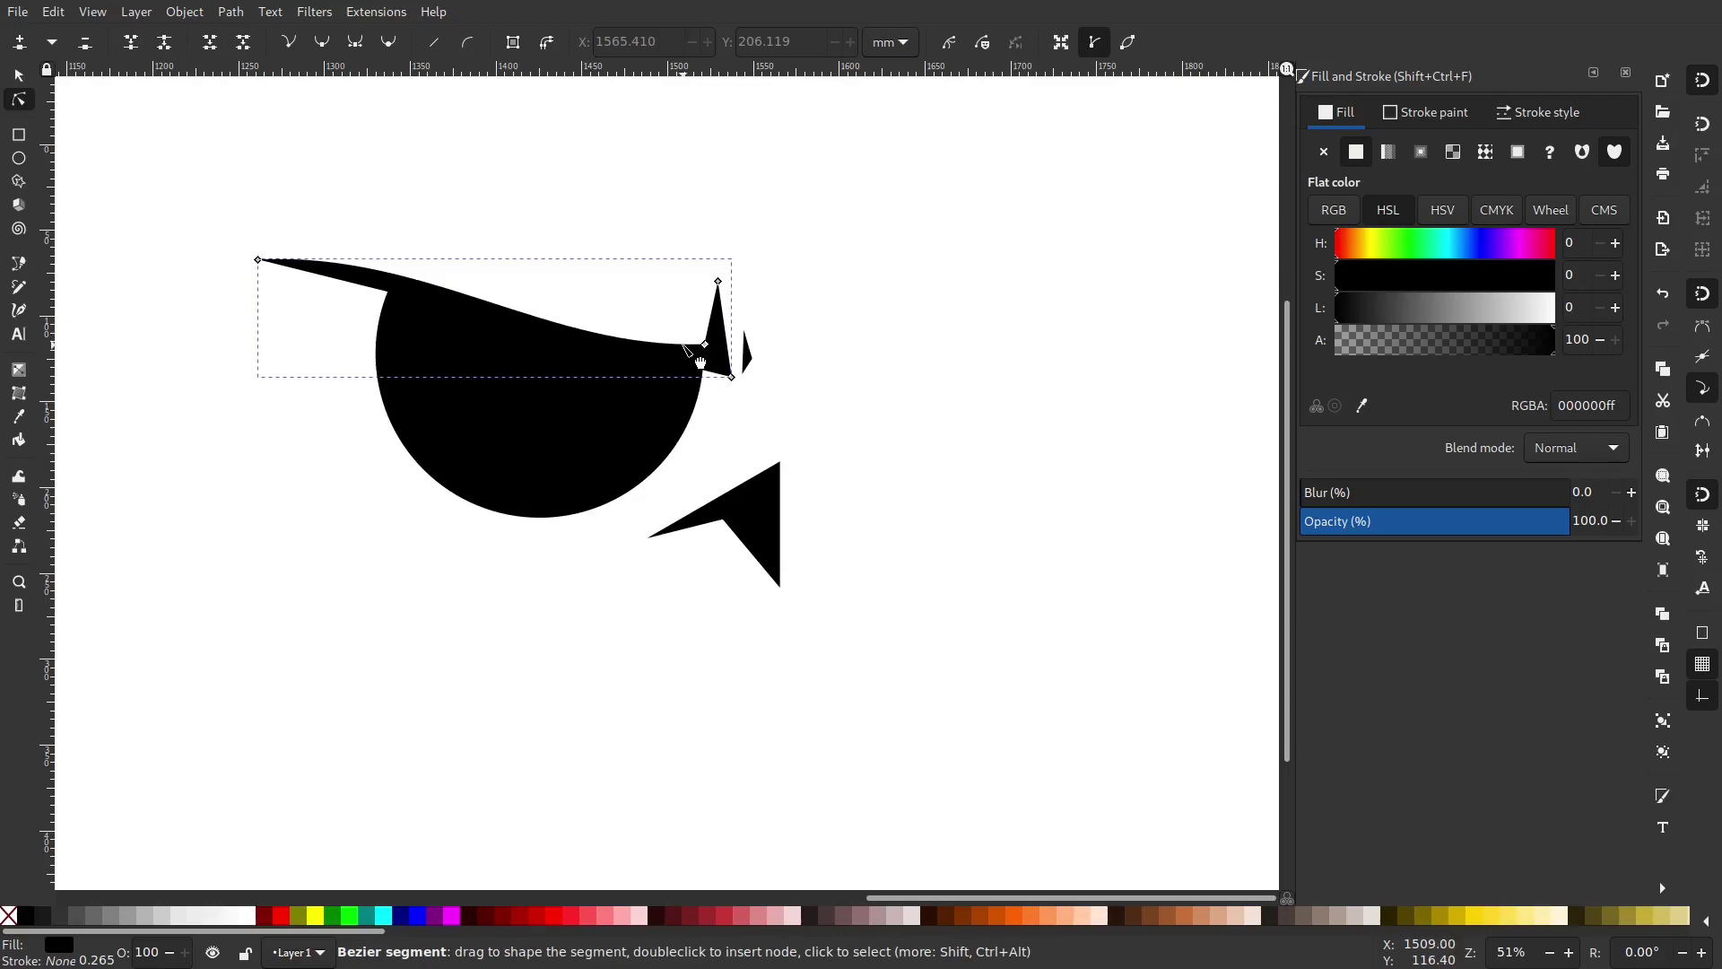
Bend the wedge's lower edge into a matching S-curve, arched near the tip and bulging down over the circle, and deselect it.
{"action": "left_click_drag", "start_coordinate": [410, 276], "coordinate": [366, 272]}
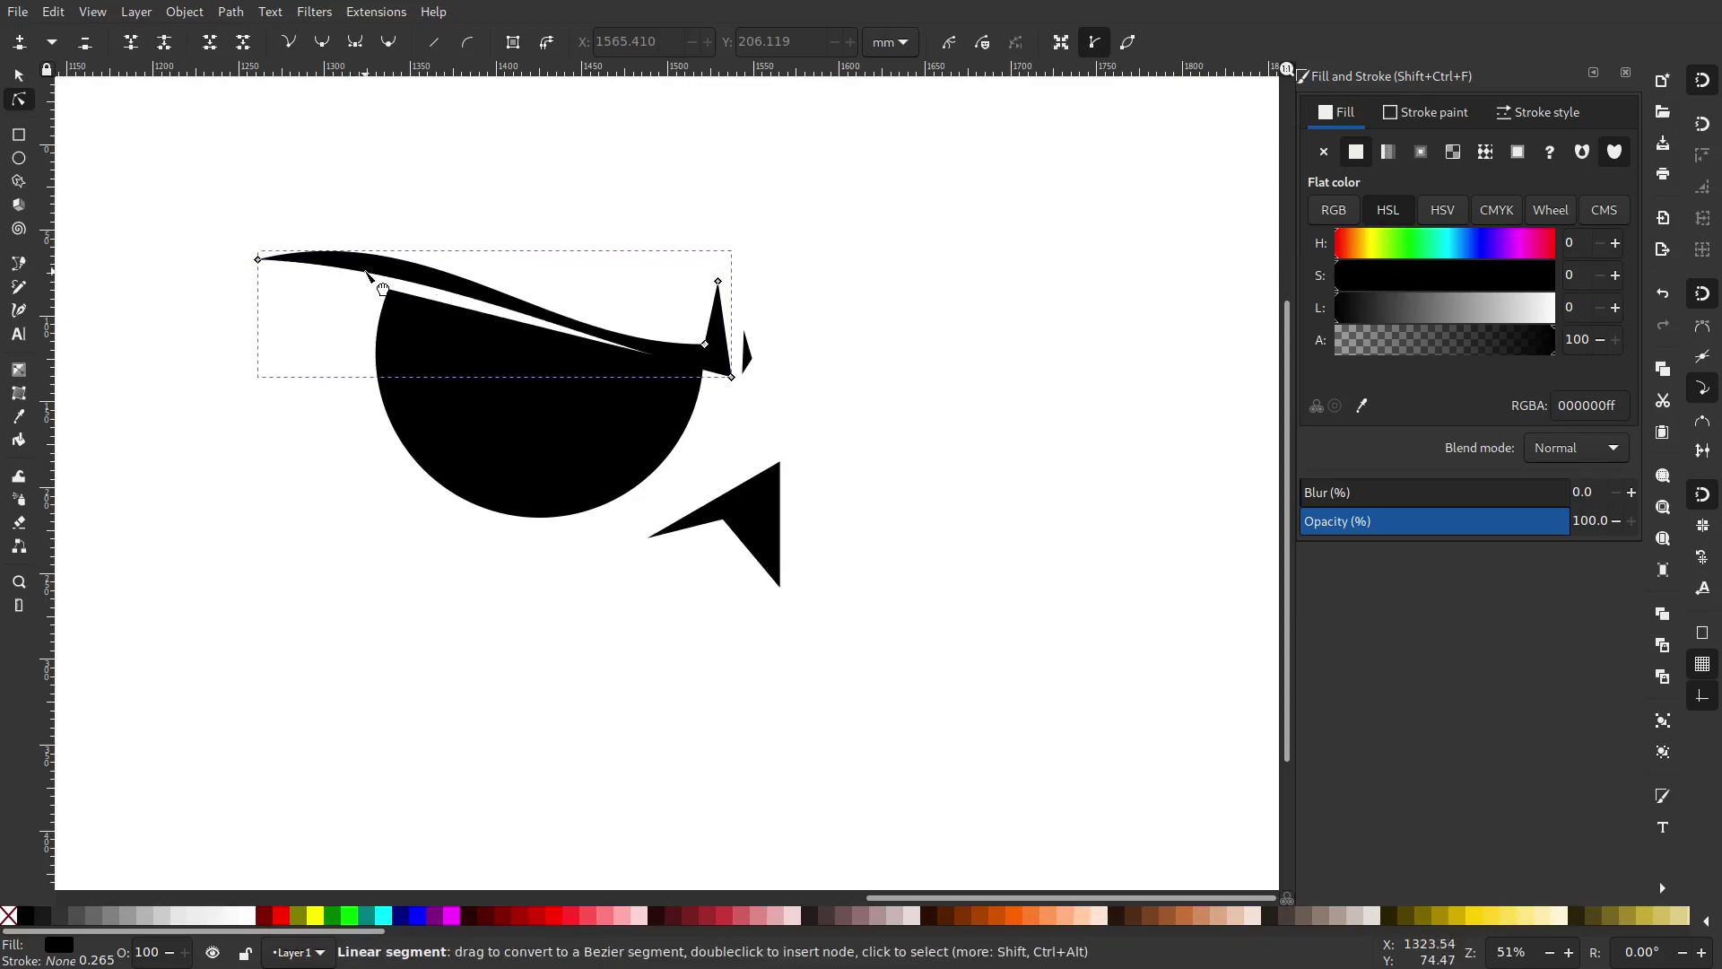
{"action": "mouse_move", "coordinate": [572, 335]}
{"action": "left_mouse_down"}
{"action": "mouse_move", "coordinate": [604, 350]}
{"action": "mouse_move", "coordinate": [560, 339]}
{"action": "left_mouse_up"}
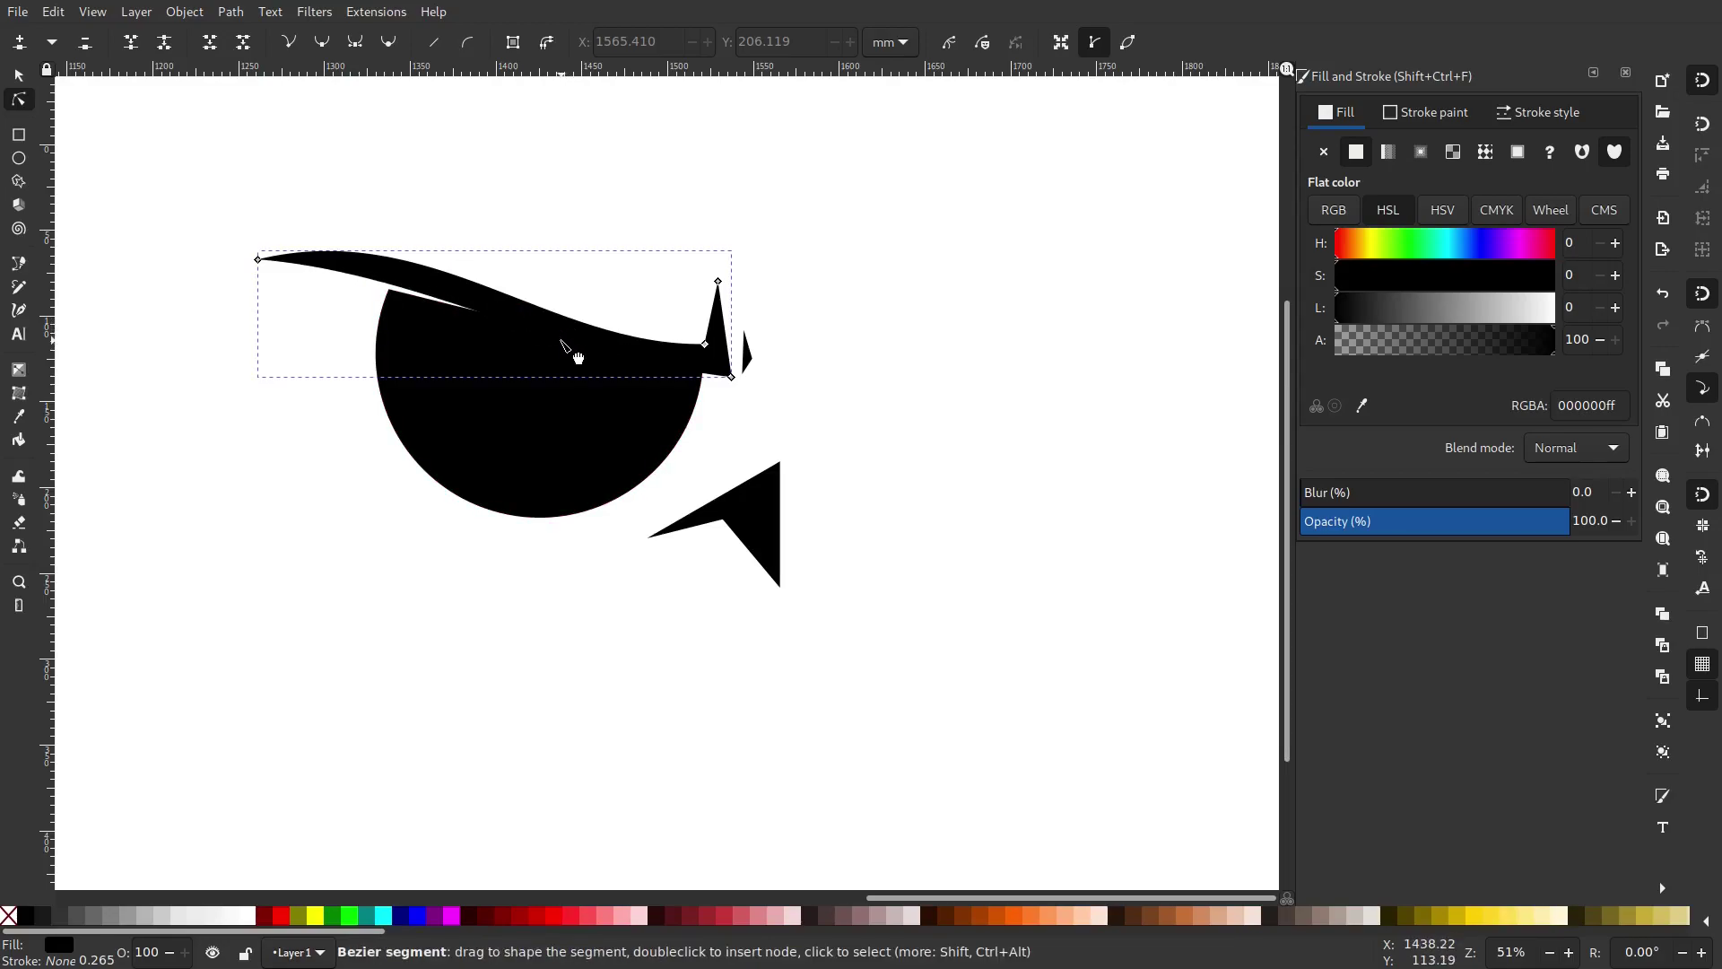
{"action": "left_click_drag", "start_coordinate": [410, 290], "coordinate": [409, 282]}
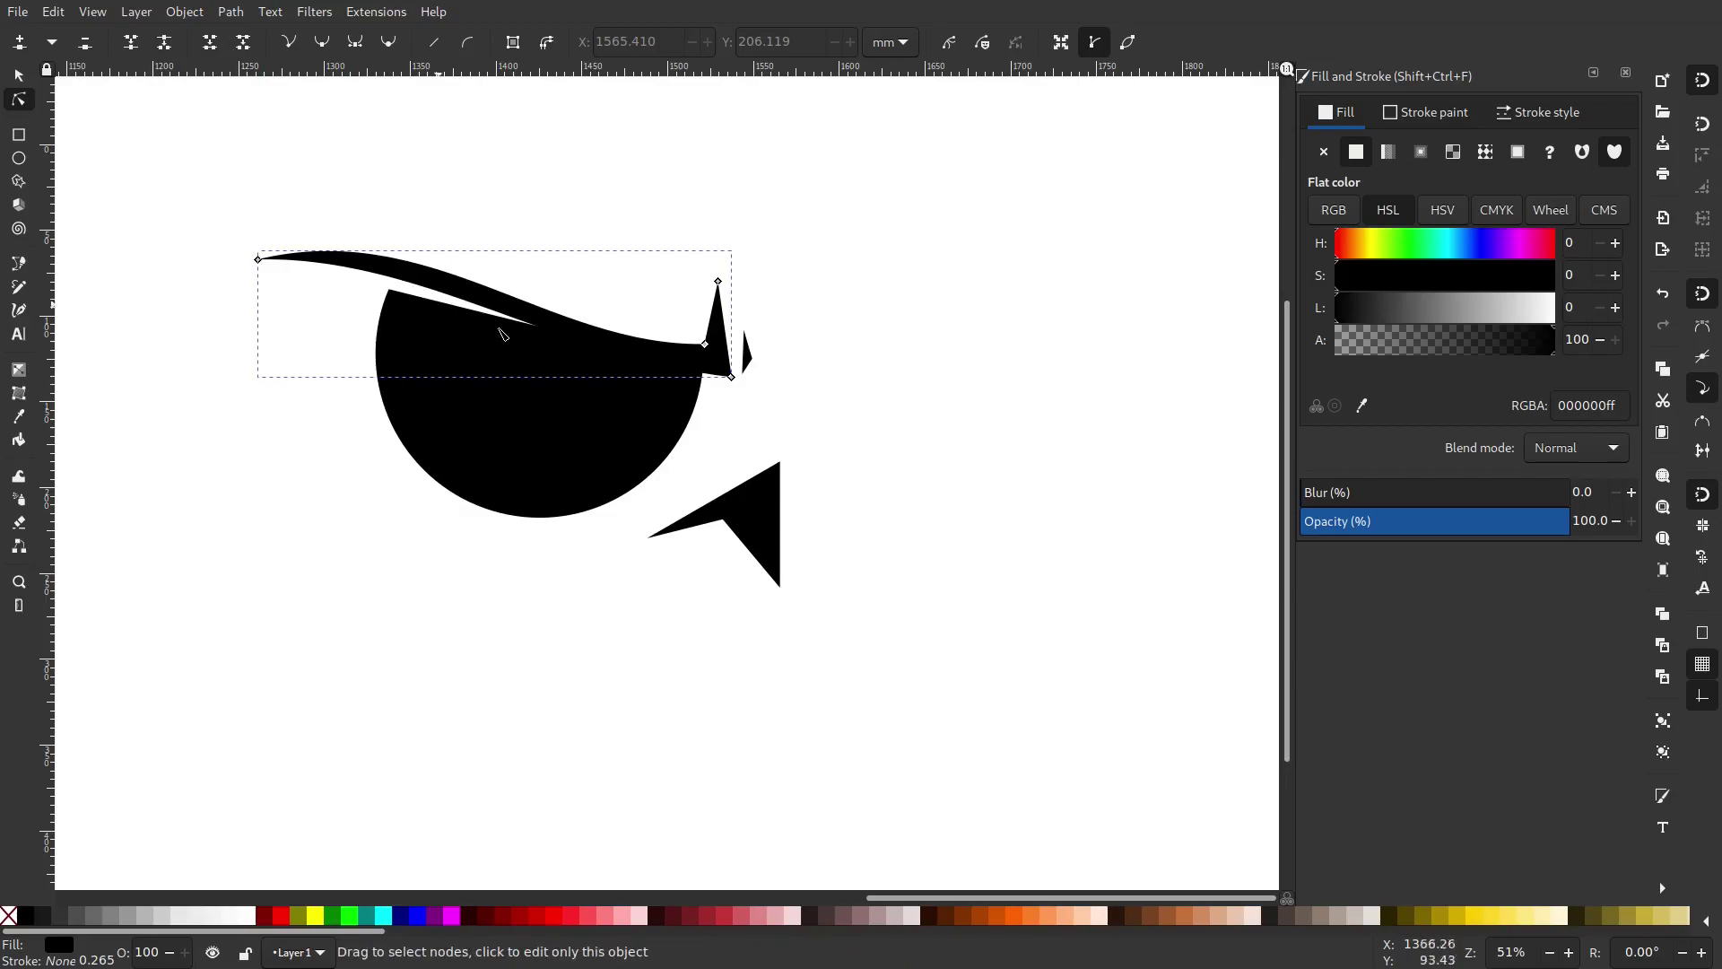
{"action": "left_click_drag", "start_coordinate": [562, 346], "coordinate": [553, 353]}
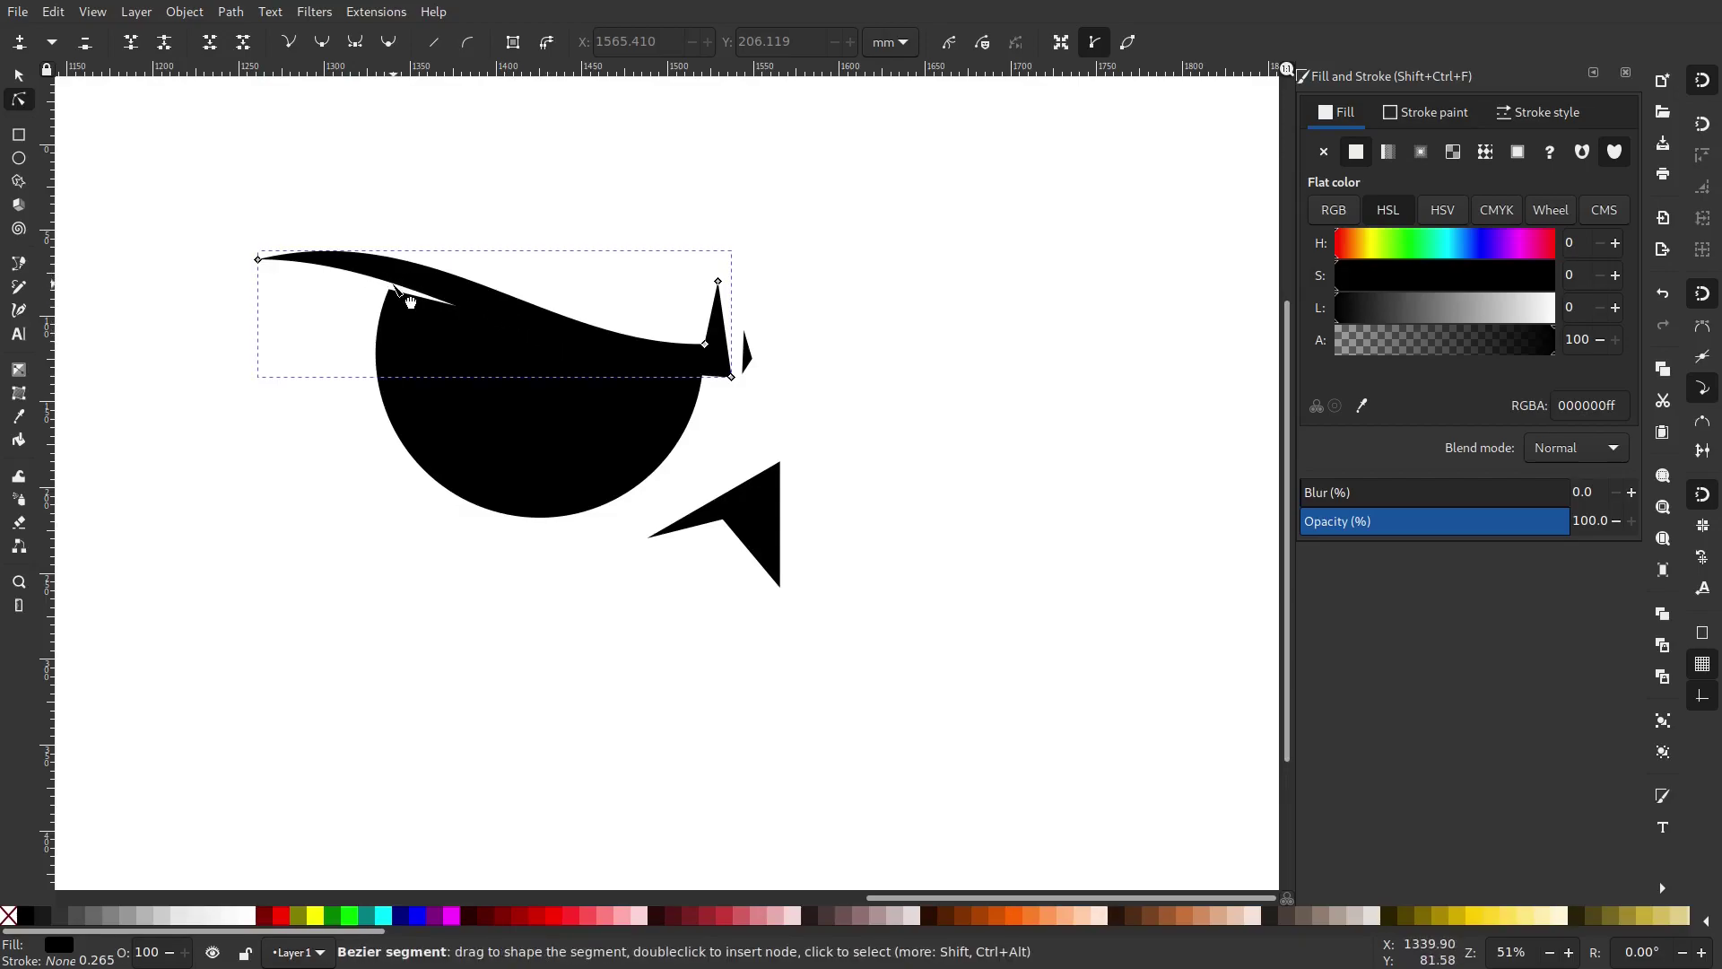
{"action": "scroll", "coordinate": [376, 285], "scroll_direction": "up", "scroll_amount": 2}
{"action": "left_click_drag", "start_coordinate": [385, 281], "coordinate": [645, 393]}
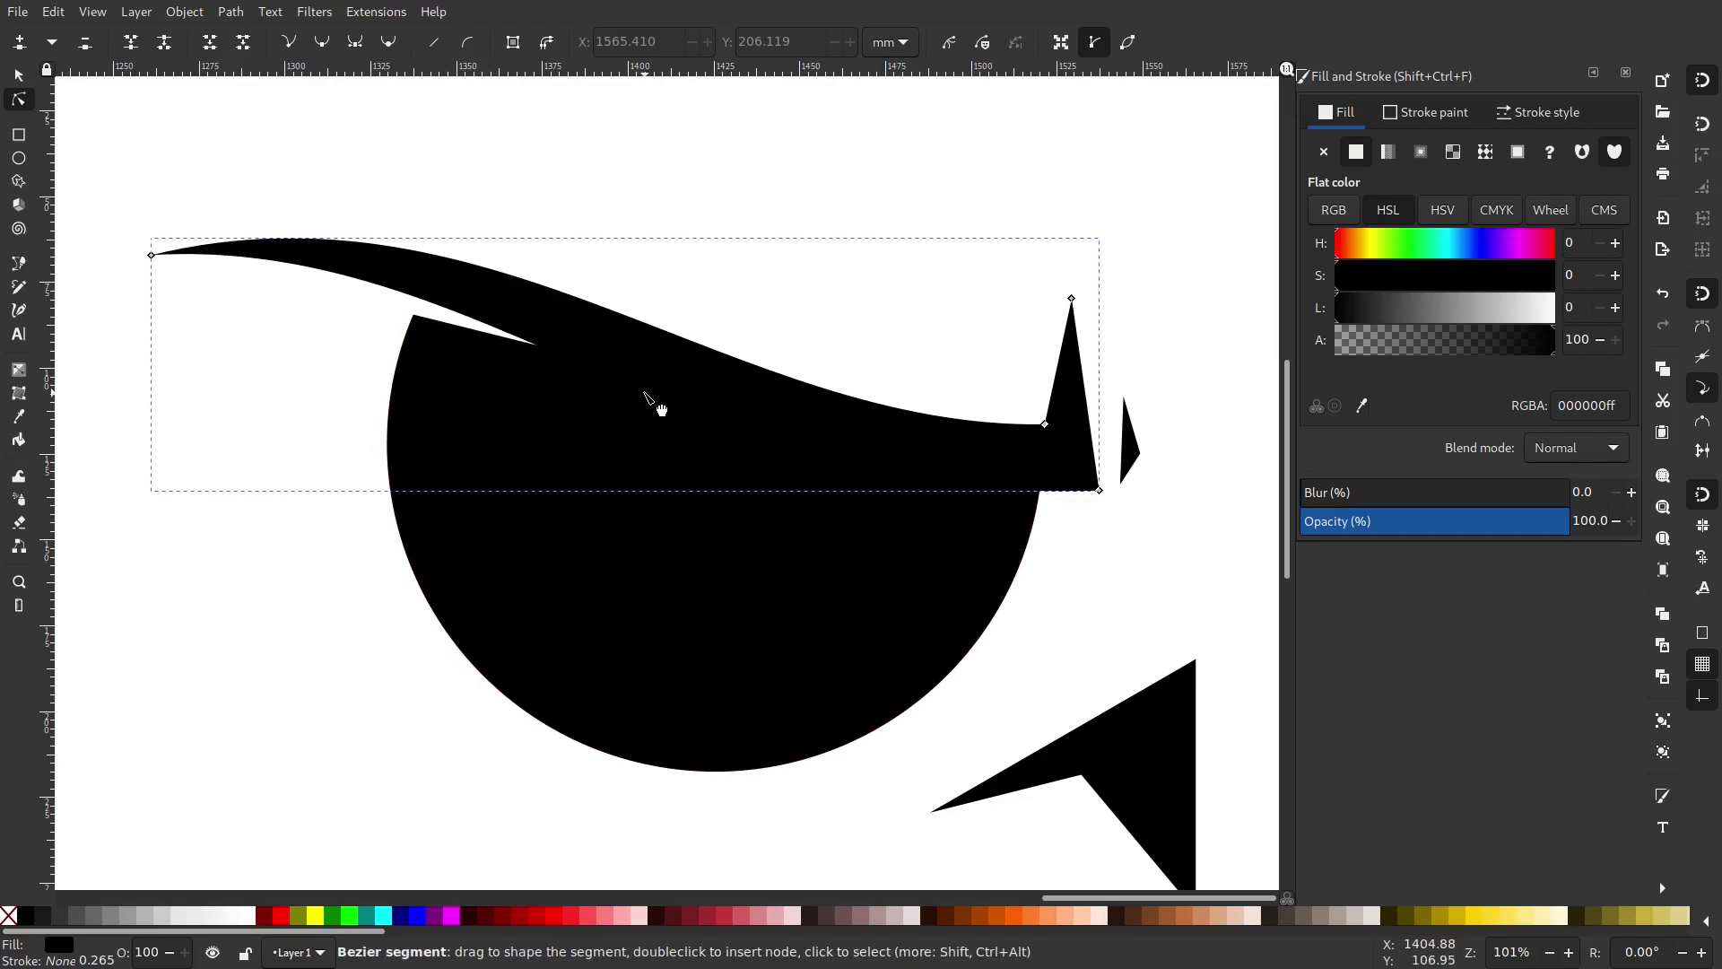
{"action": "left_click_drag", "start_coordinate": [1001, 455], "coordinate": [906, 501]}
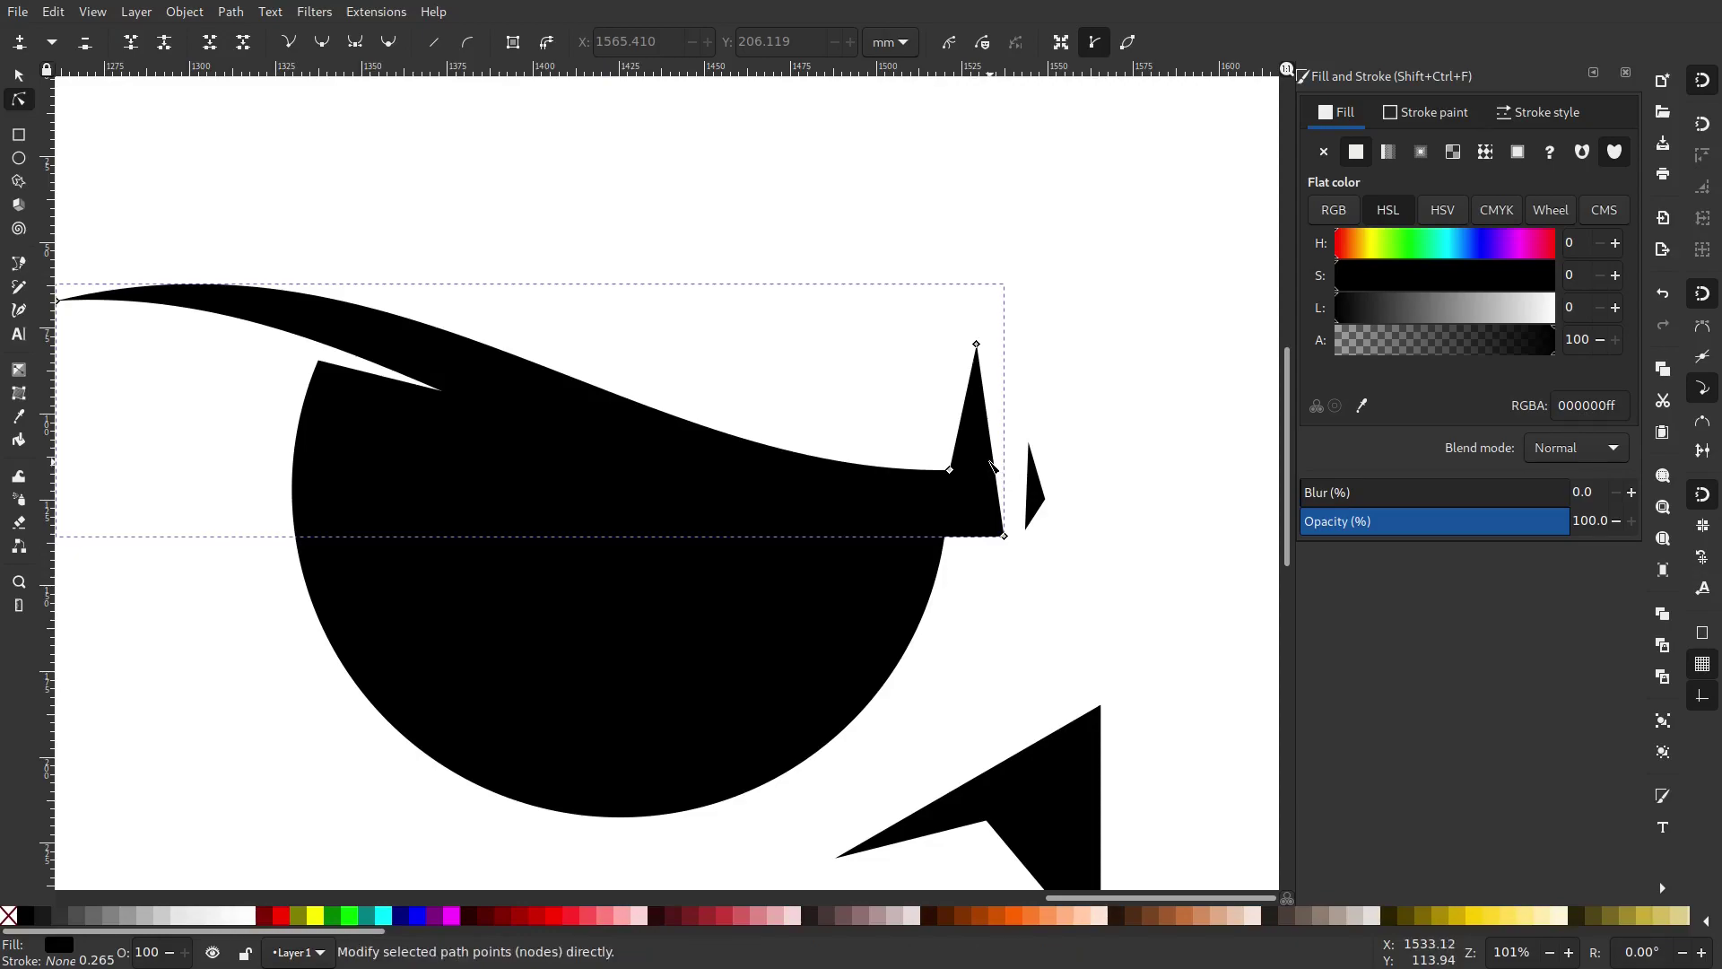
{"action": "left_click", "coordinate": [1109, 408]}
{"action": "scroll", "coordinate": [737, 389], "scroll_direction": "down", "scroll_amount": 5}
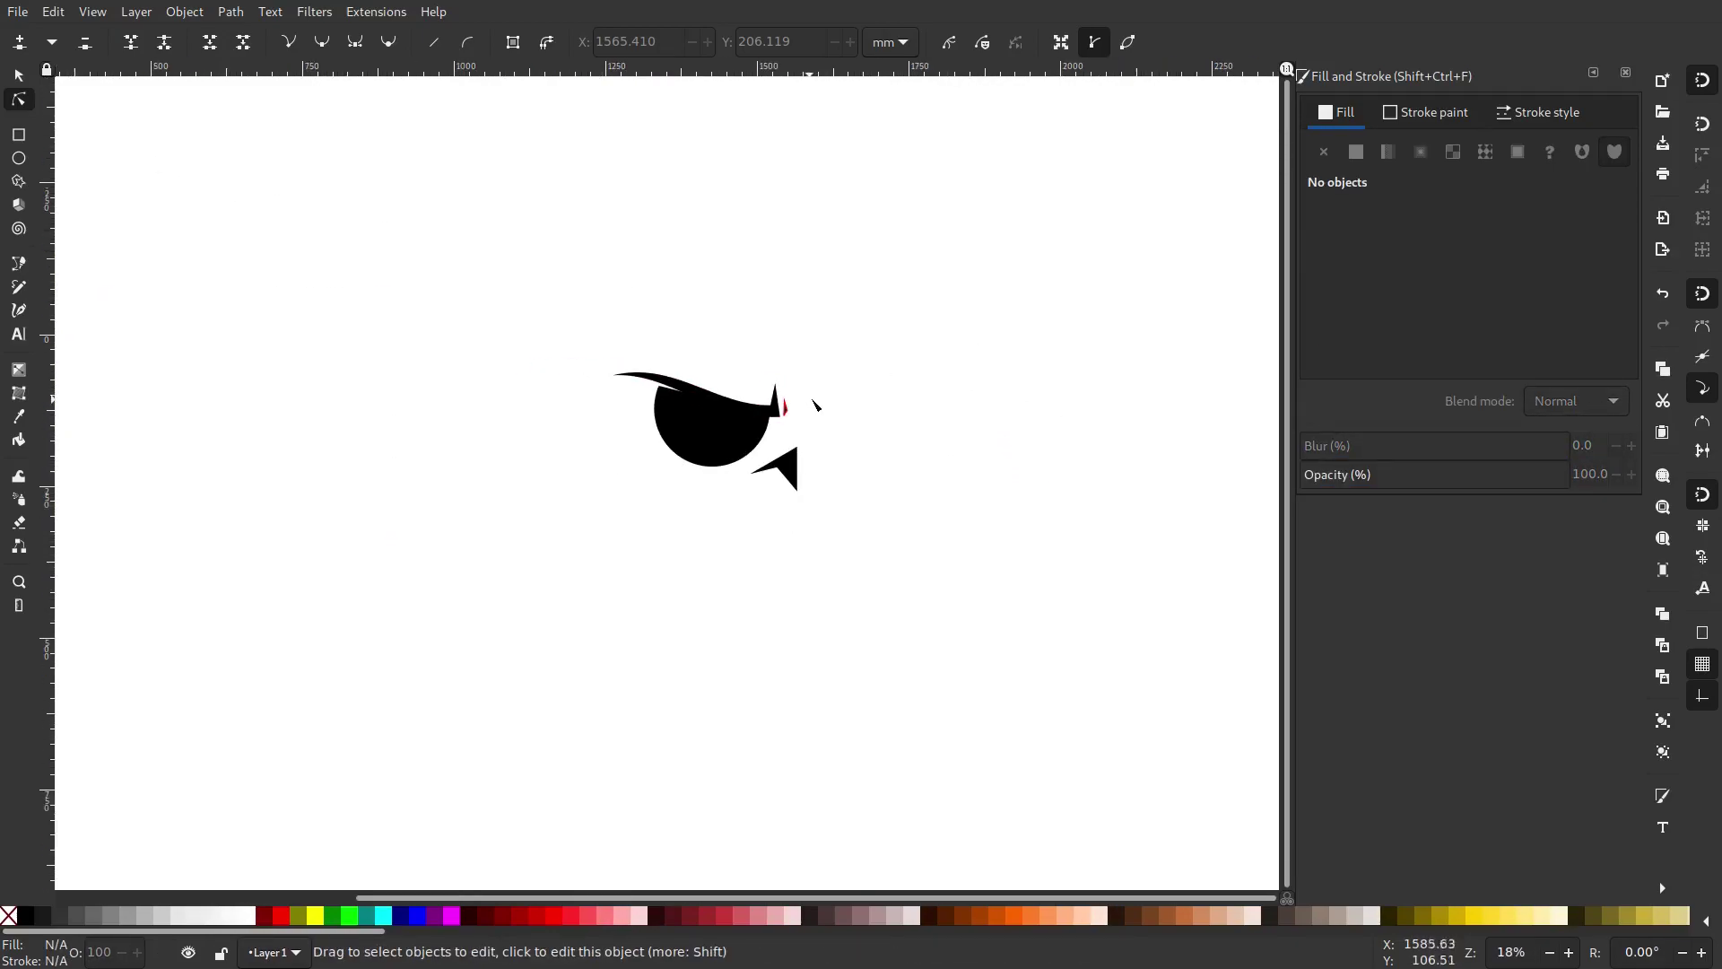
Bend the upper edges of the two overlapping lower triangles inward into concave curves.
{"action": "scroll", "coordinate": [907, 411], "scroll_direction": "up", "scroll_amount": 4}
{"action": "left_click_drag", "start_coordinate": [715, 449], "coordinate": [1071, 390]}
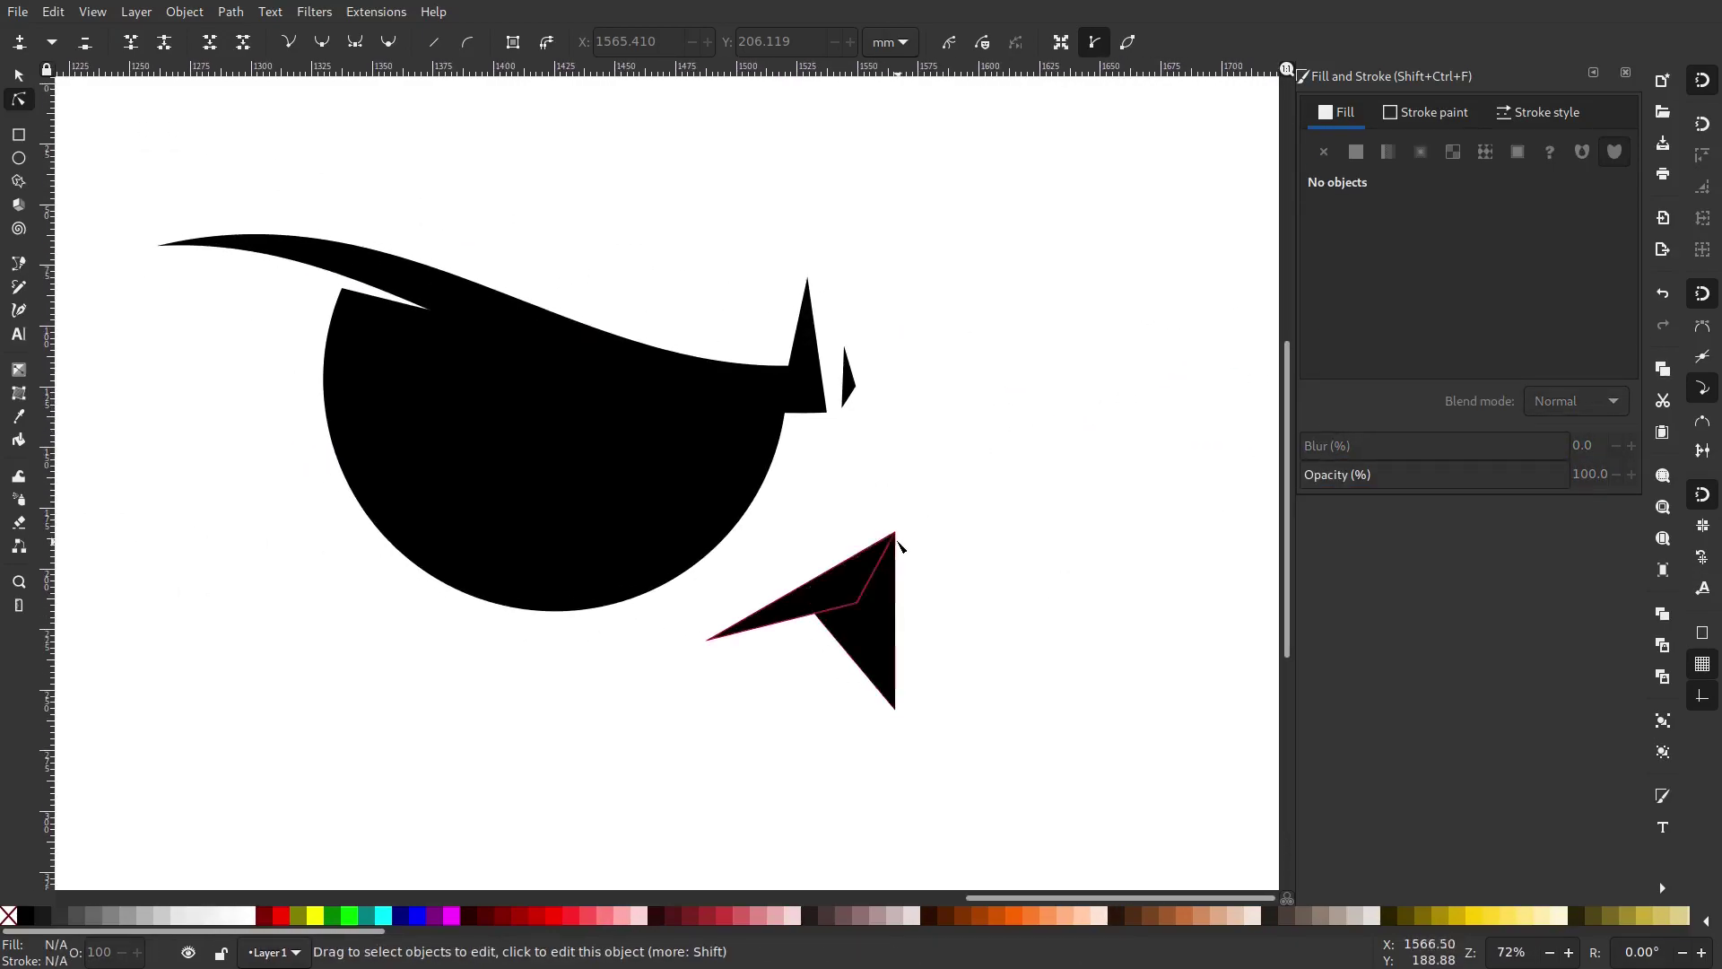
{"action": "scroll", "coordinate": [776, 554], "scroll_direction": "up", "scroll_amount": 2}
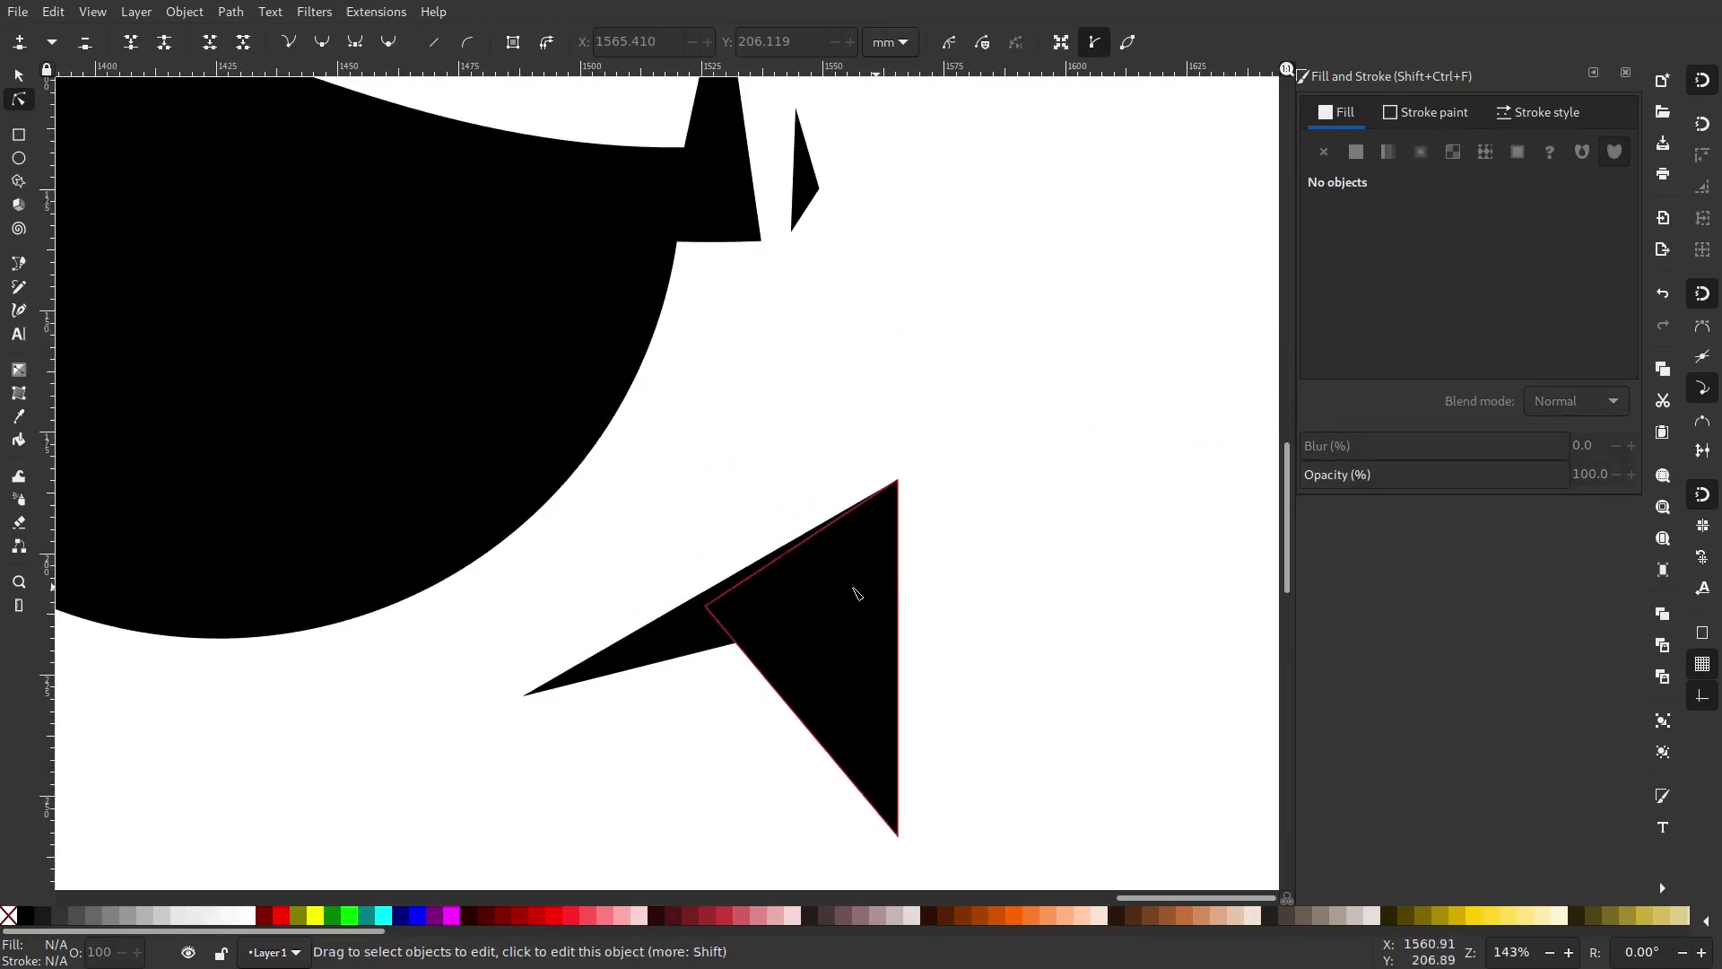
{"action": "left_click", "coordinate": [740, 582]}
{"action": "left_click_drag", "start_coordinate": [726, 589], "coordinate": [782, 571]}
{"action": "left_click", "coordinate": [854, 650]}
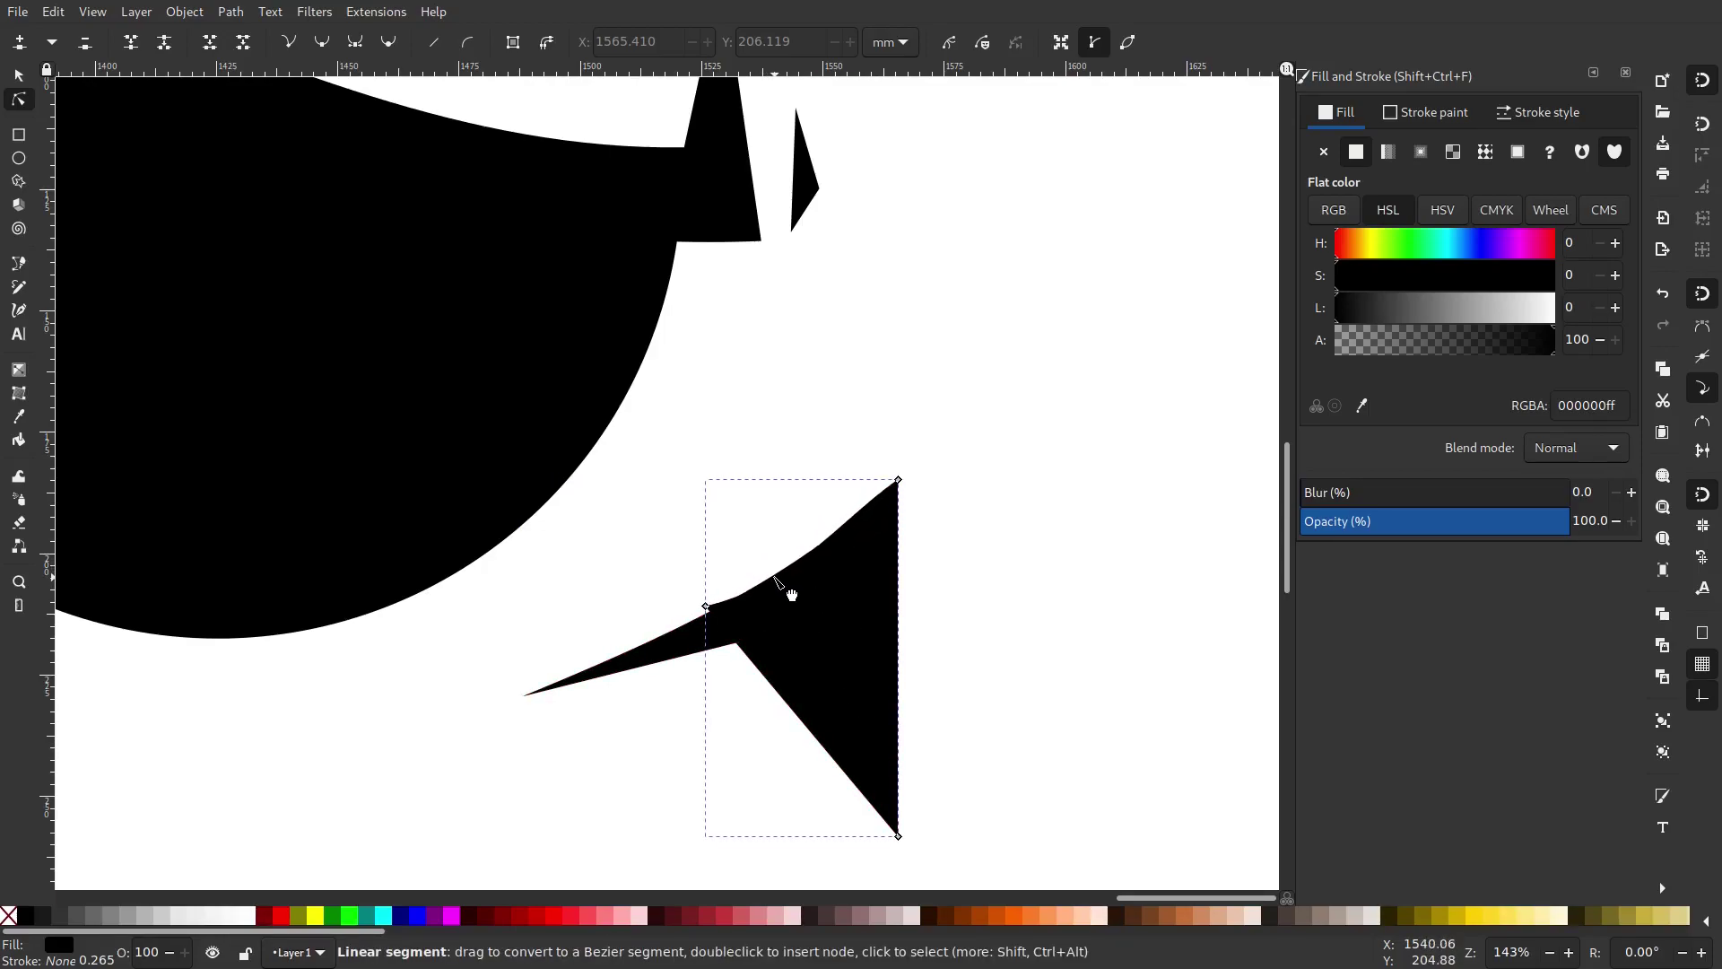
Move the lower triangle's left node slightly inward and adjust the overlapping triangle's upper curve handle for one smooth concave edge.
{"action": "left_click_drag", "start_coordinate": [706, 607], "coordinate": [714, 619]}
{"action": "left_click", "coordinate": [928, 500]}
{"action": "left_click", "coordinate": [865, 524]}
{"action": "left_click", "coordinate": [894, 511]}
{"action": "scroll", "coordinate": [888, 522], "scroll_direction": "up", "scroll_amount": 1}
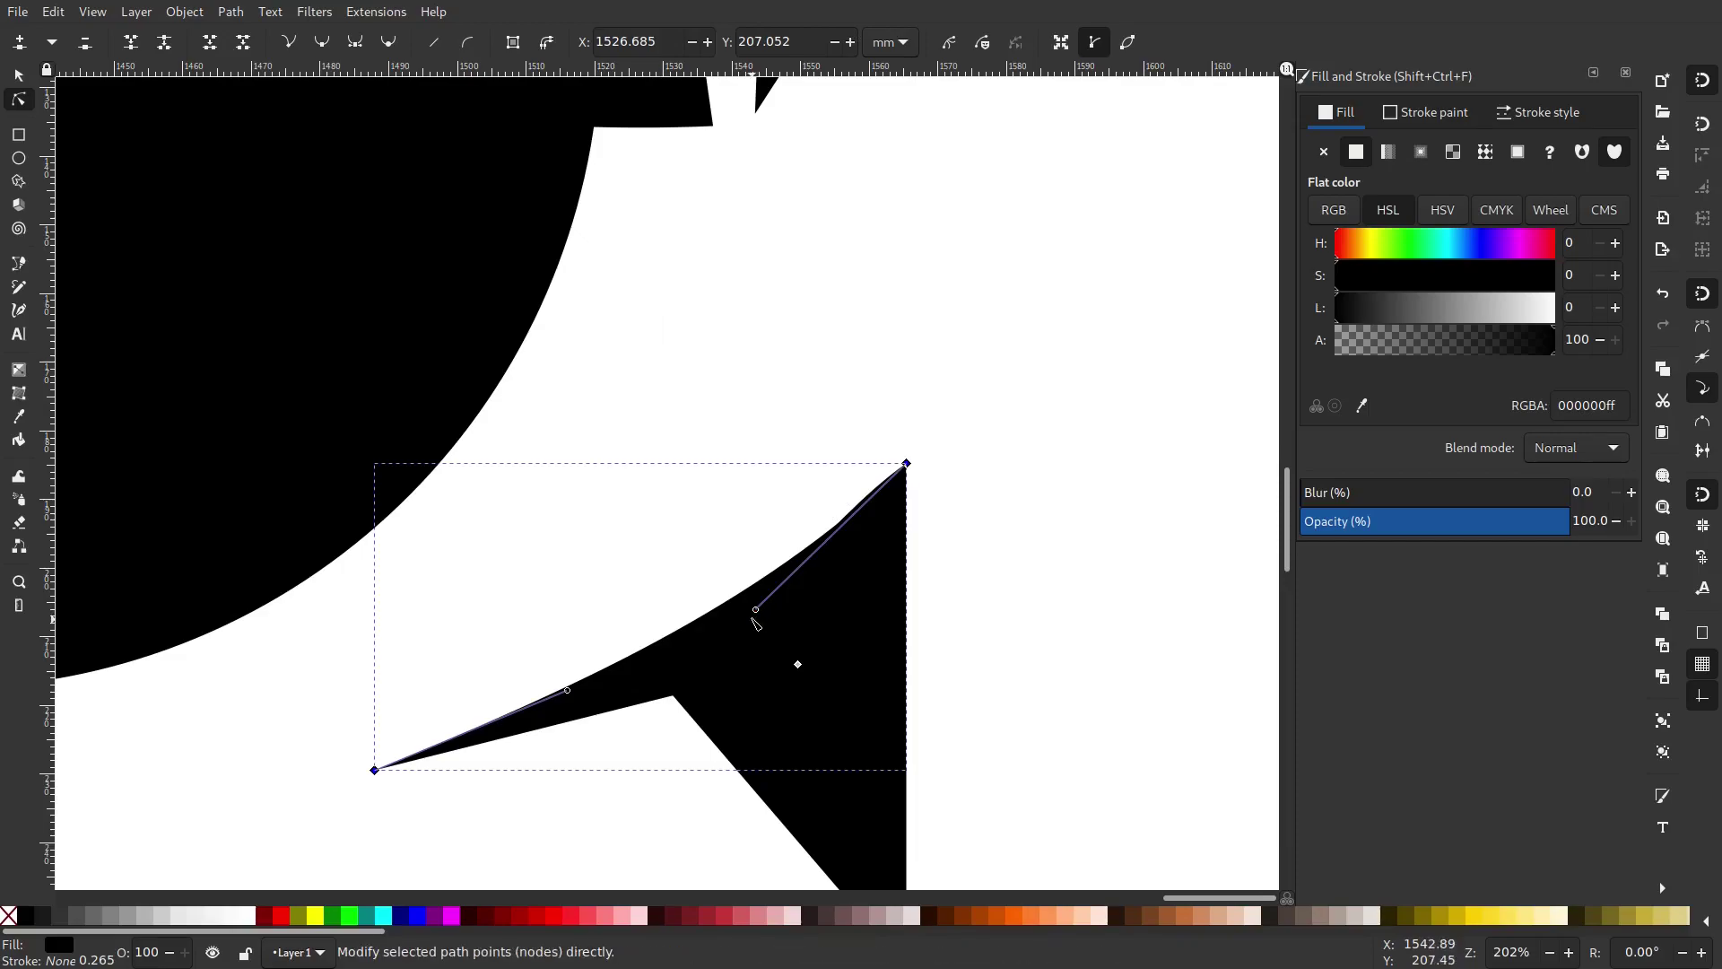
{"action": "left_click_drag", "start_coordinate": [756, 609], "coordinate": [777, 625]}
{"action": "left_click", "coordinate": [867, 859]}
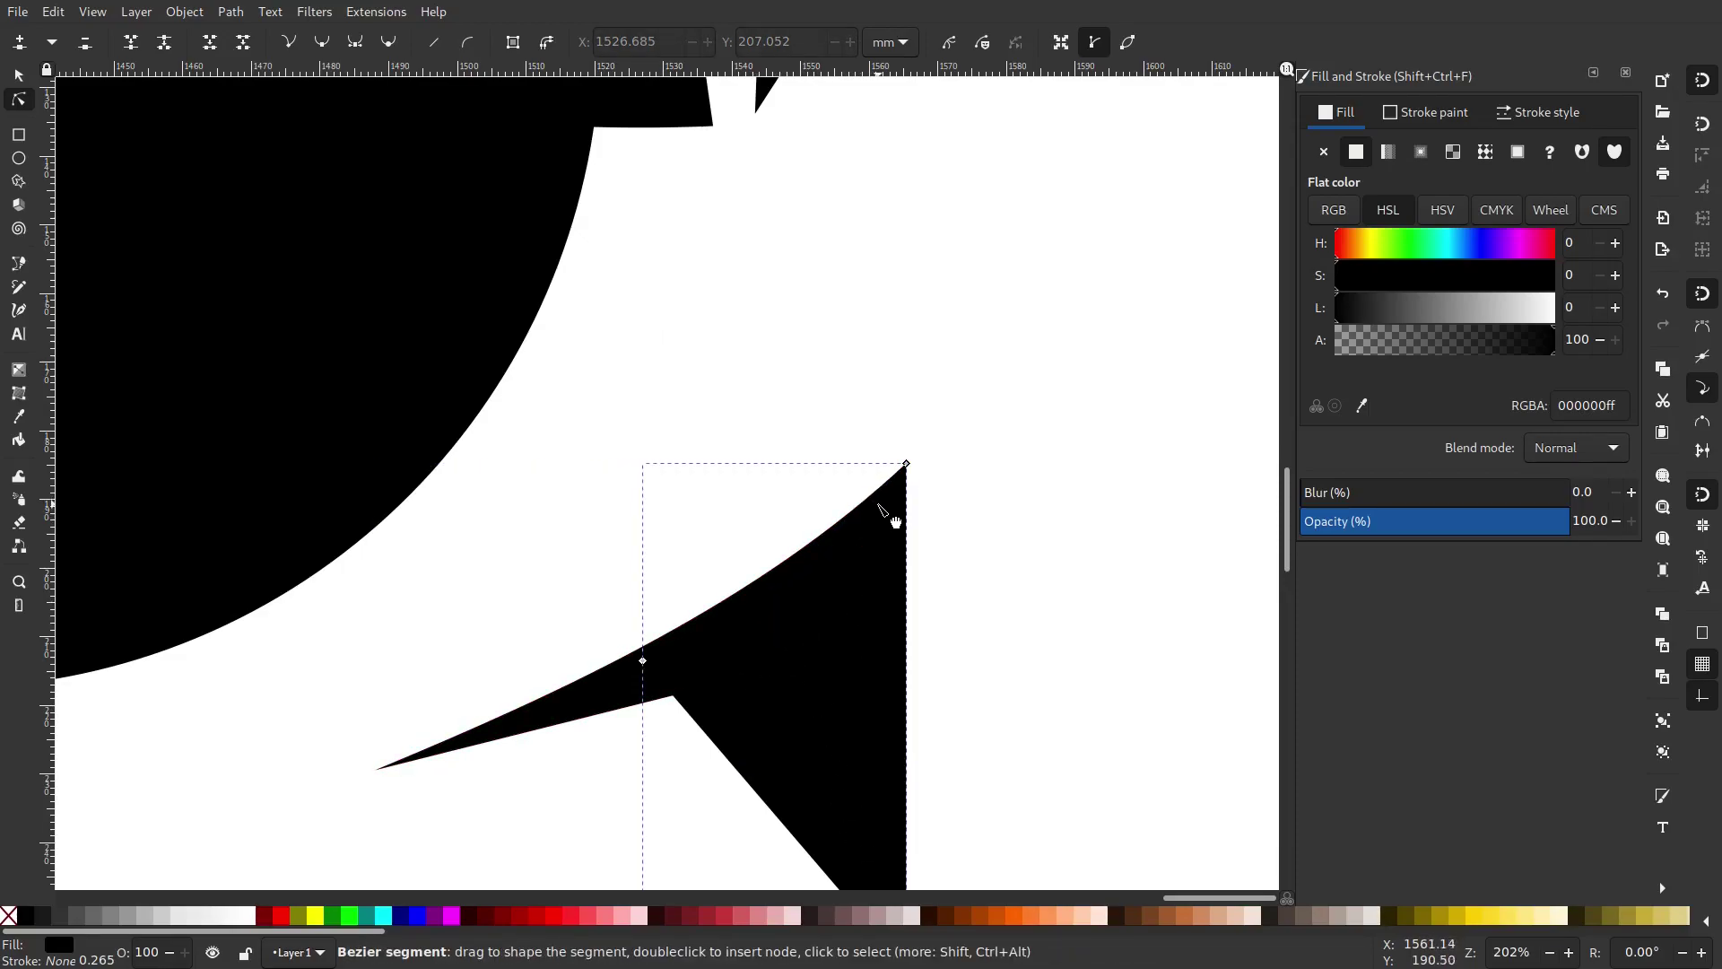
{"action": "key", "text": "Escape"}
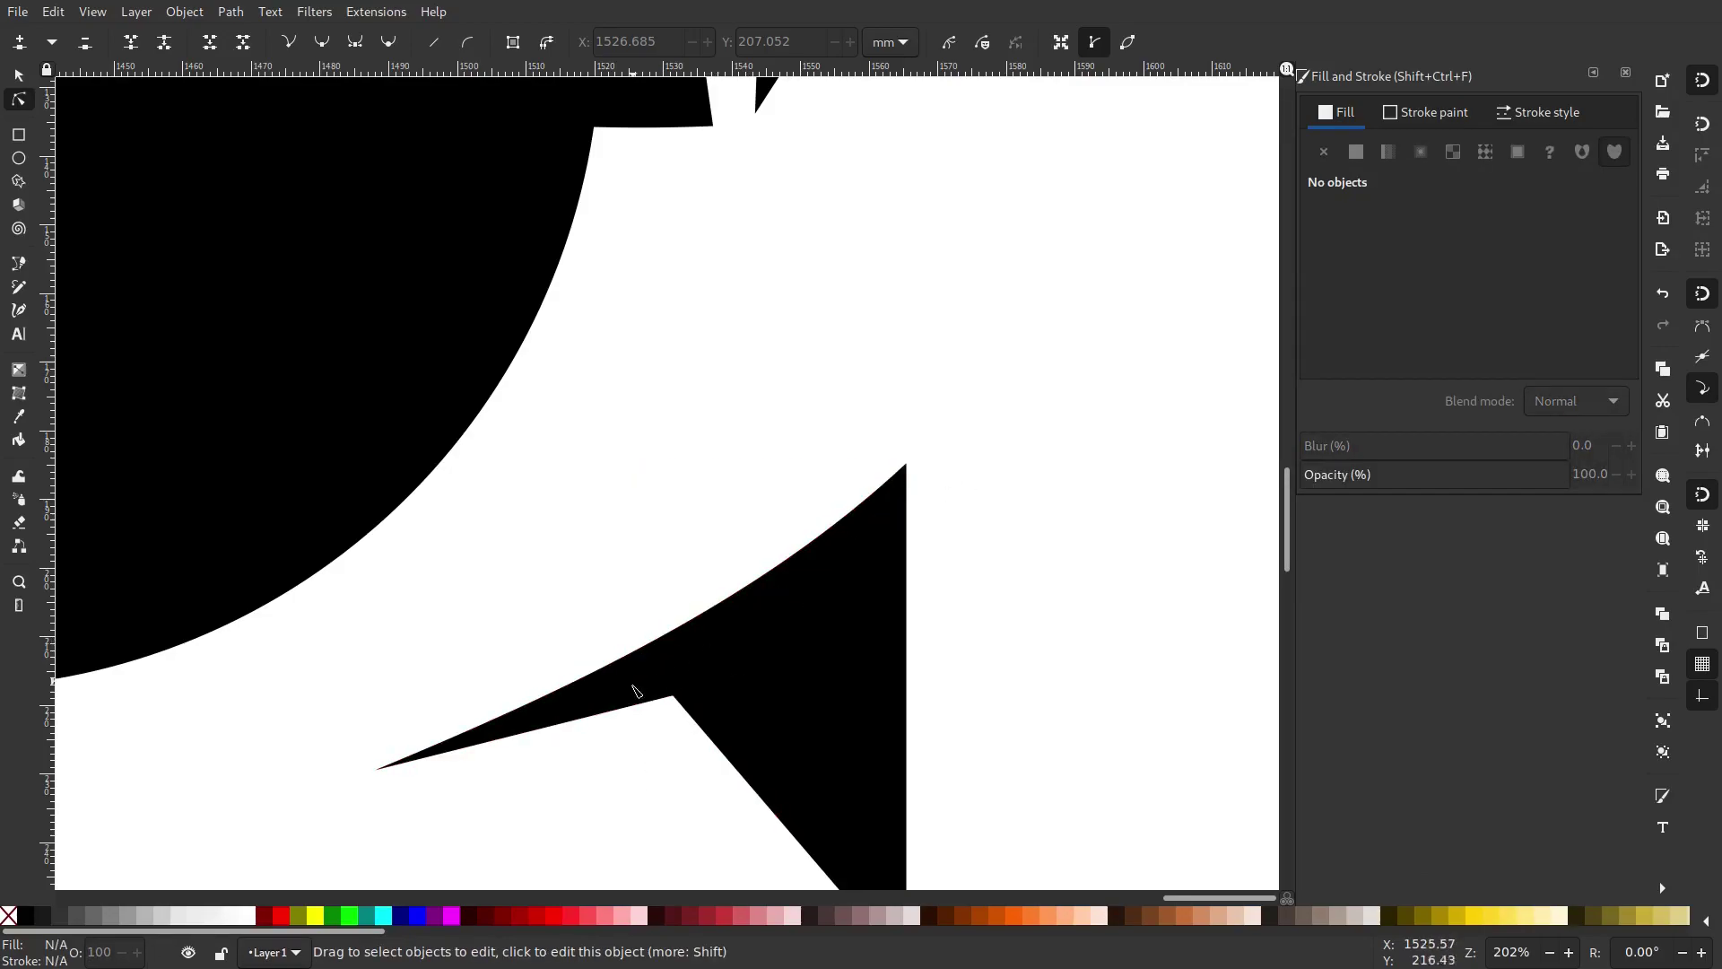
Draw a closed two-node path about 64 × 49 mm sloping down-right beside the circle's lower-left edge.
{"action": "scroll", "coordinate": [635, 692], "scroll_direction": "up", "scroll_amount": 4}
{"action": "scroll", "coordinate": [715, 761], "scroll_direction": "down", "scroll_amount": 9}
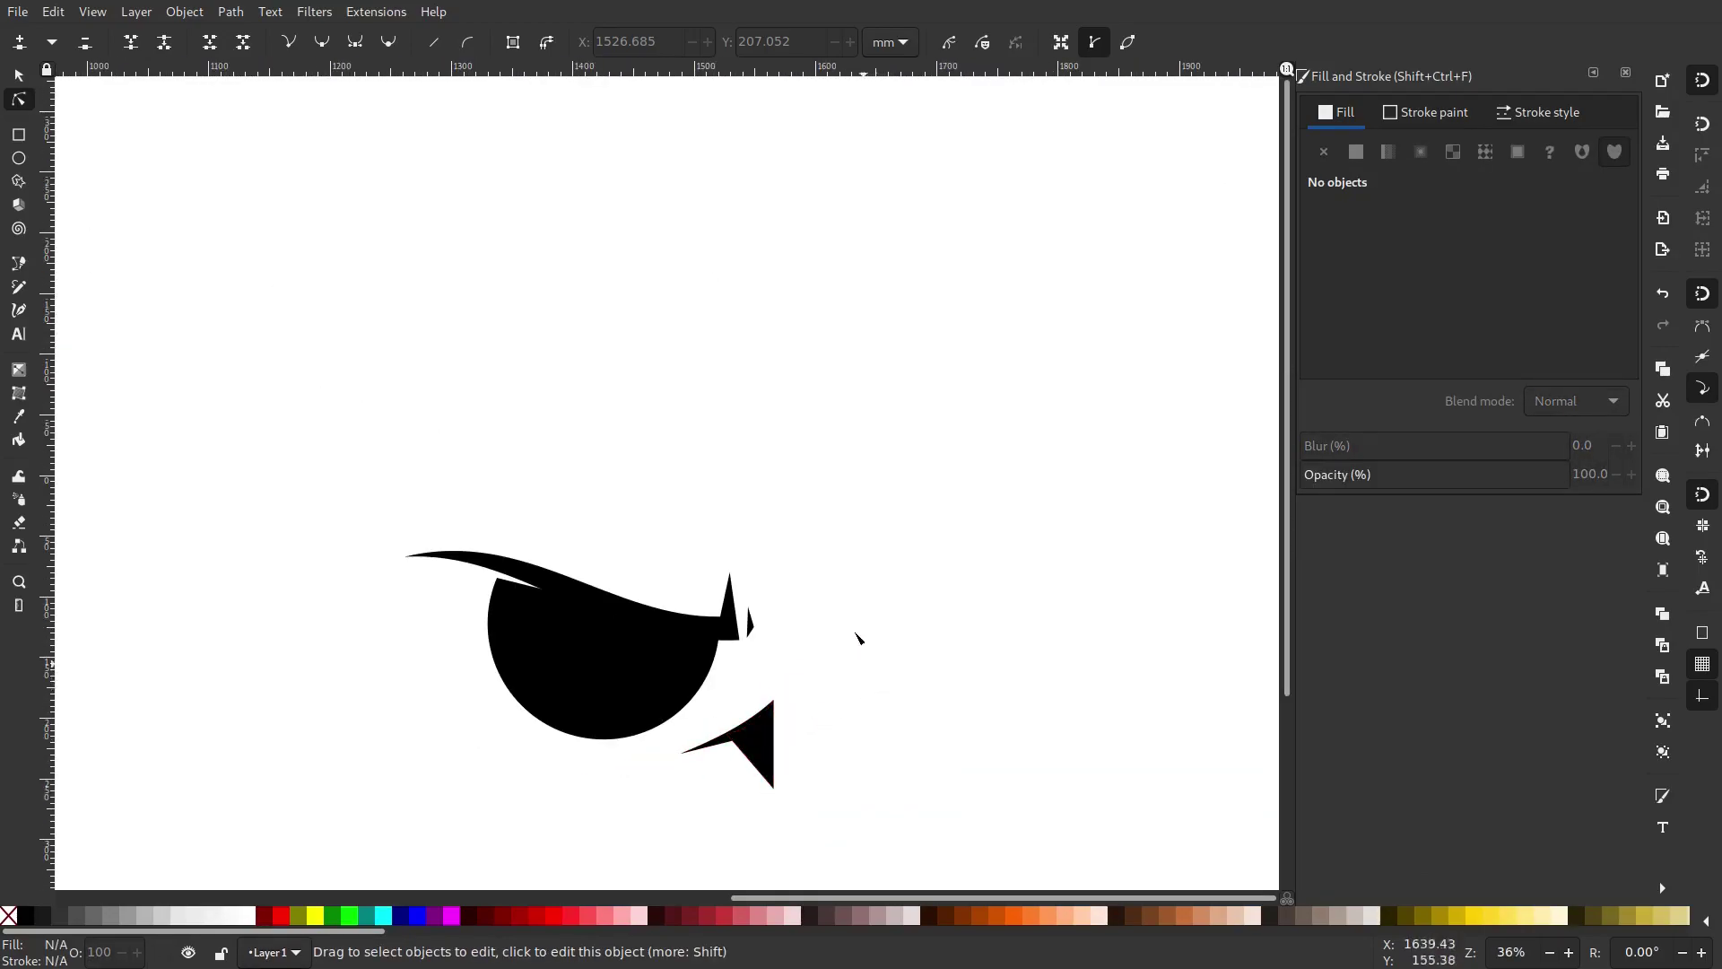
{"action": "scroll", "coordinate": [800, 585], "scroll_direction": "up", "scroll_amount": 2}
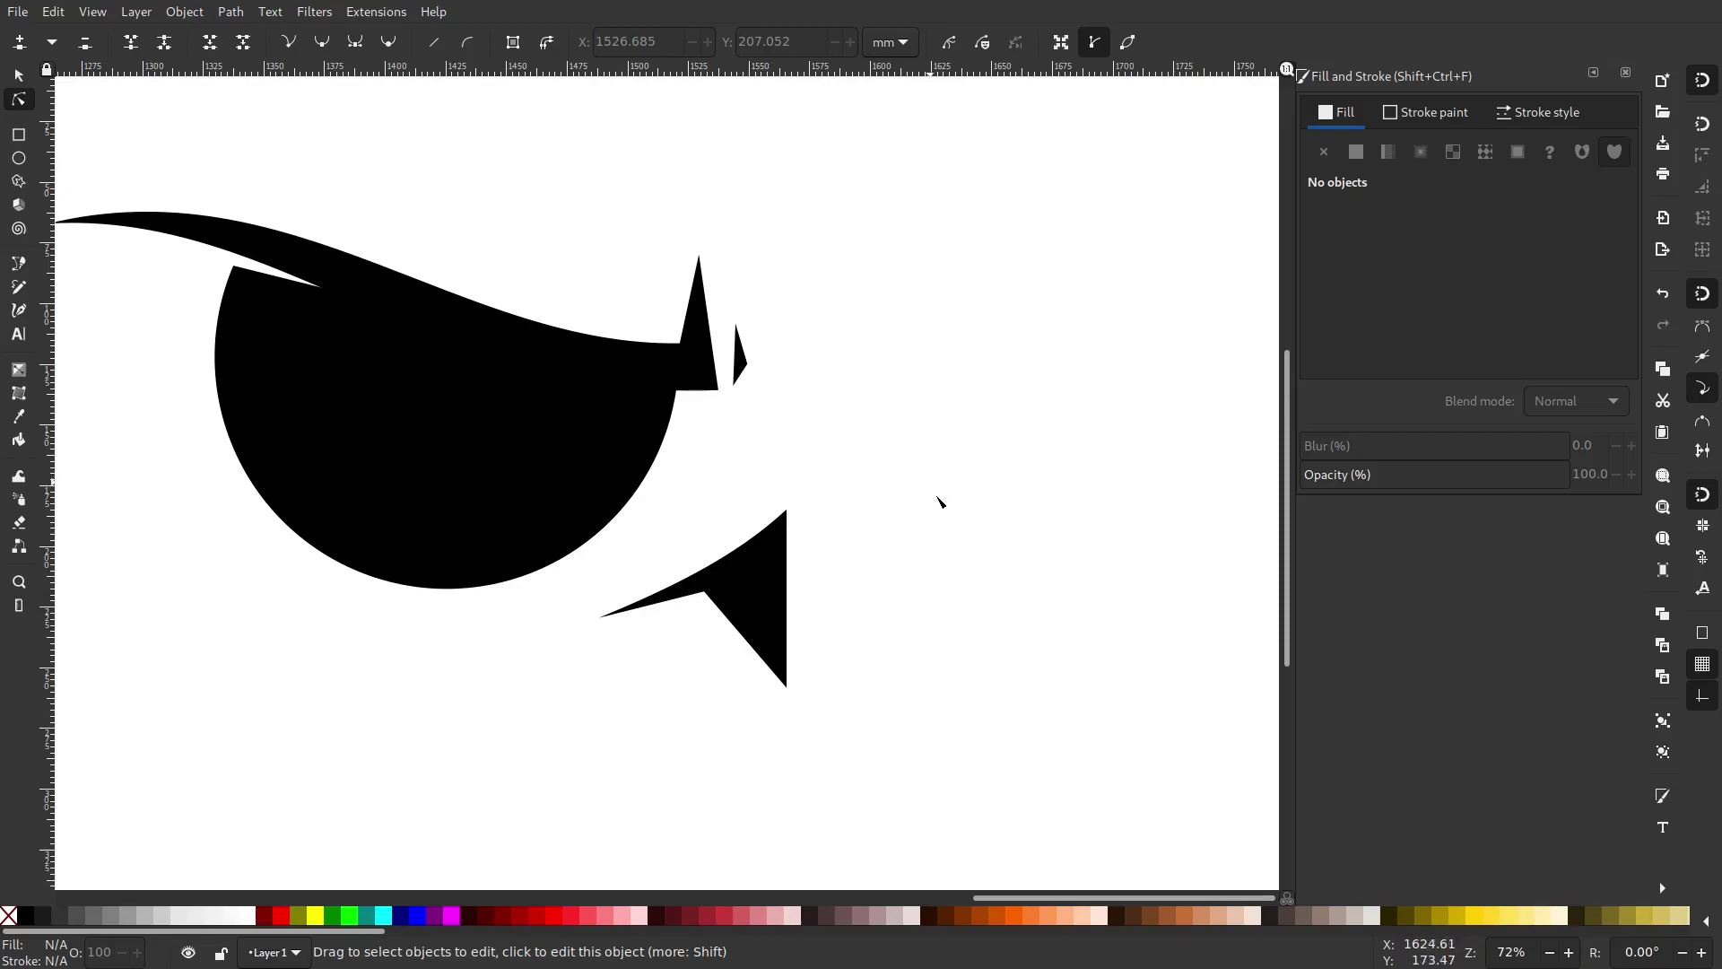
{"action": "left_click_drag", "start_coordinate": [929, 479], "coordinate": [947, 521]}
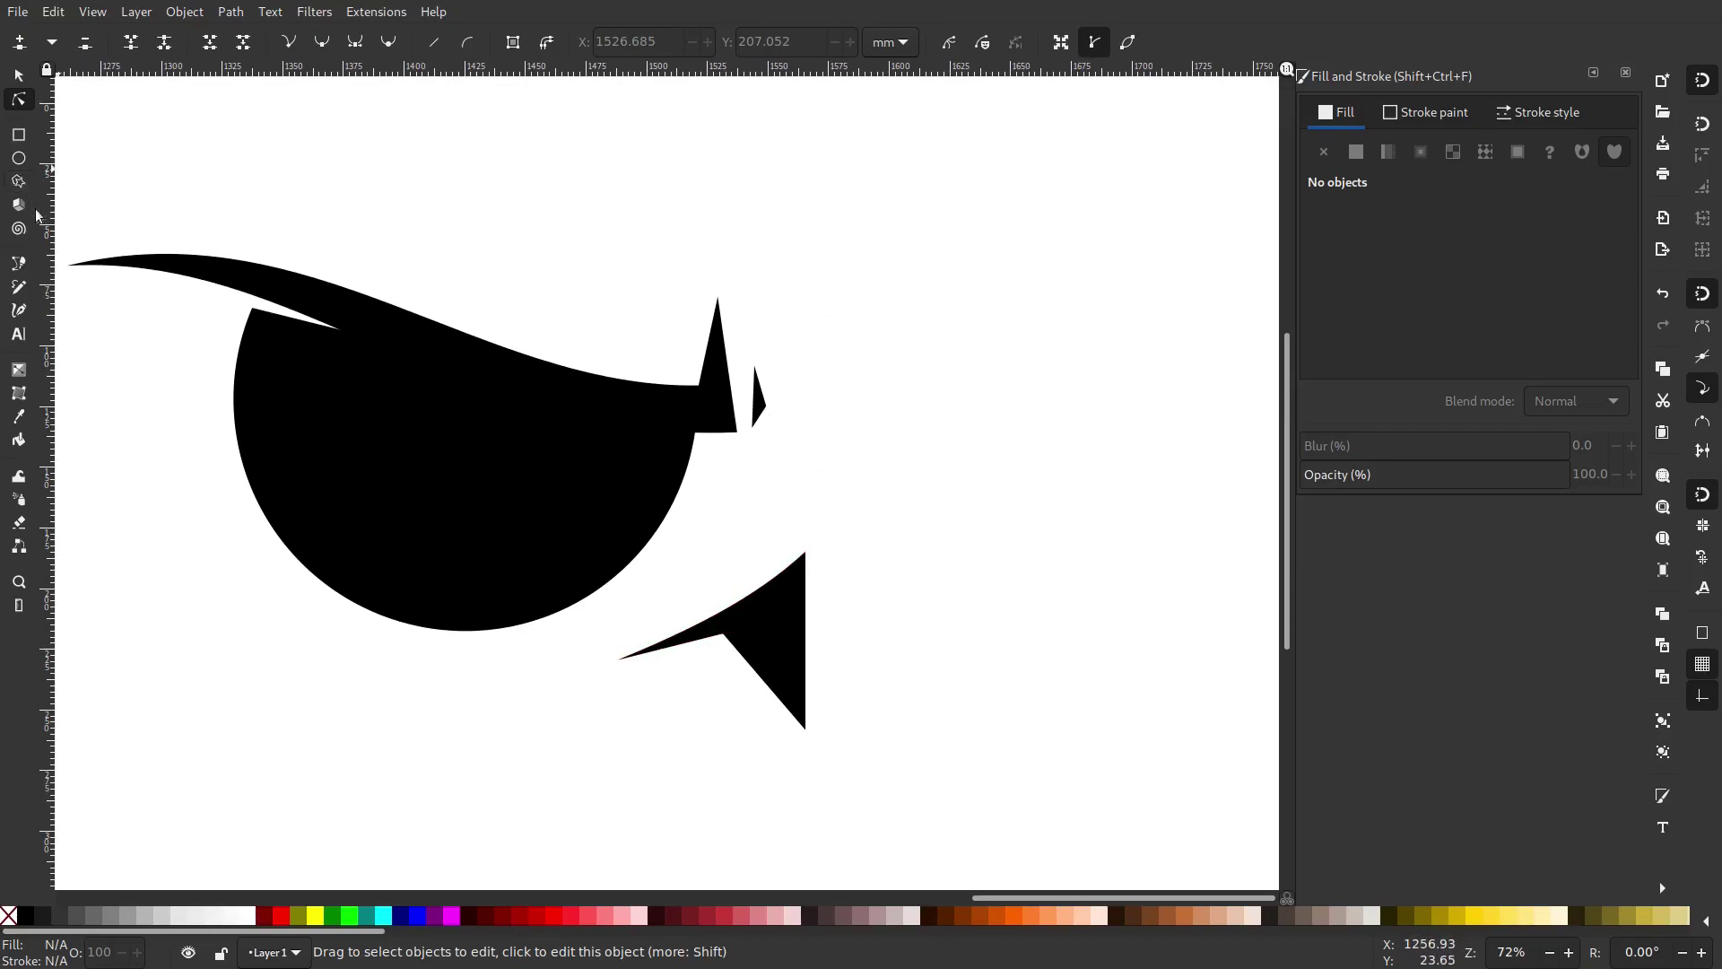
{"action": "left_click", "coordinate": [20, 266]}
{"action": "left_click", "coordinate": [239, 526]}
{"action": "left_click", "coordinate": [391, 644]}
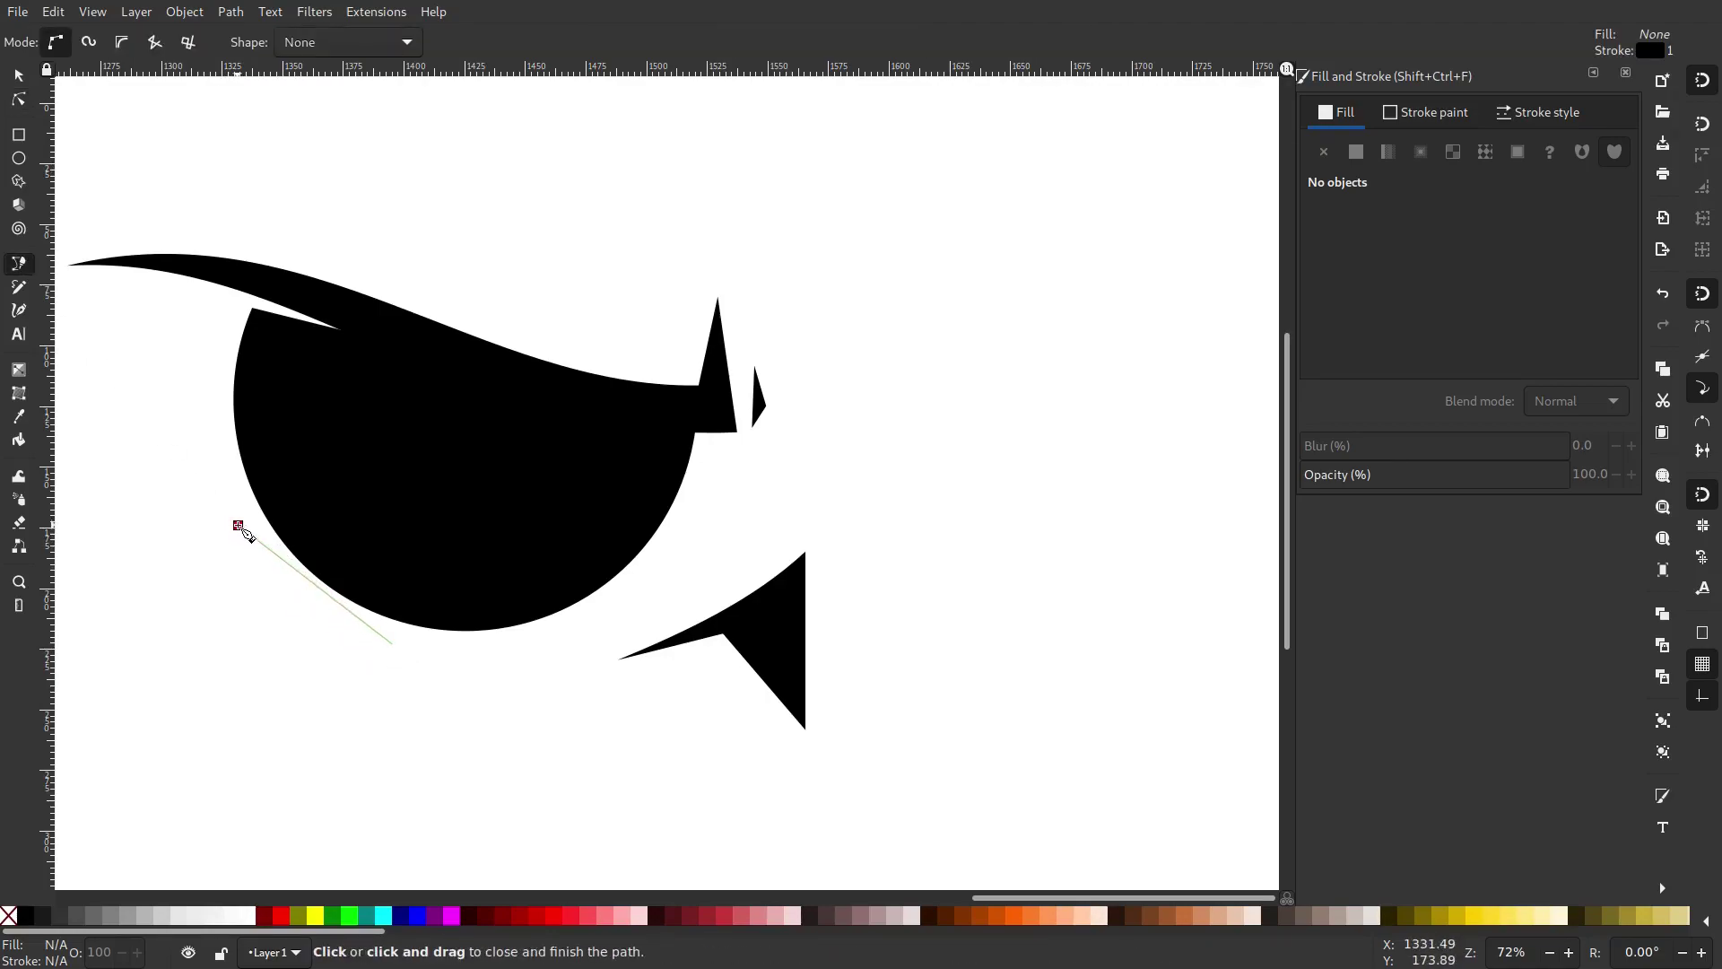
{"action": "left_click", "coordinate": [238, 525]}
Bend both sides of the two-node path down-left to form a thin crescent following the circle's edge.
{"action": "left_click", "coordinate": [18, 101]}
{"action": "scroll", "coordinate": [324, 533], "scroll_direction": "up", "scroll_amount": 2}
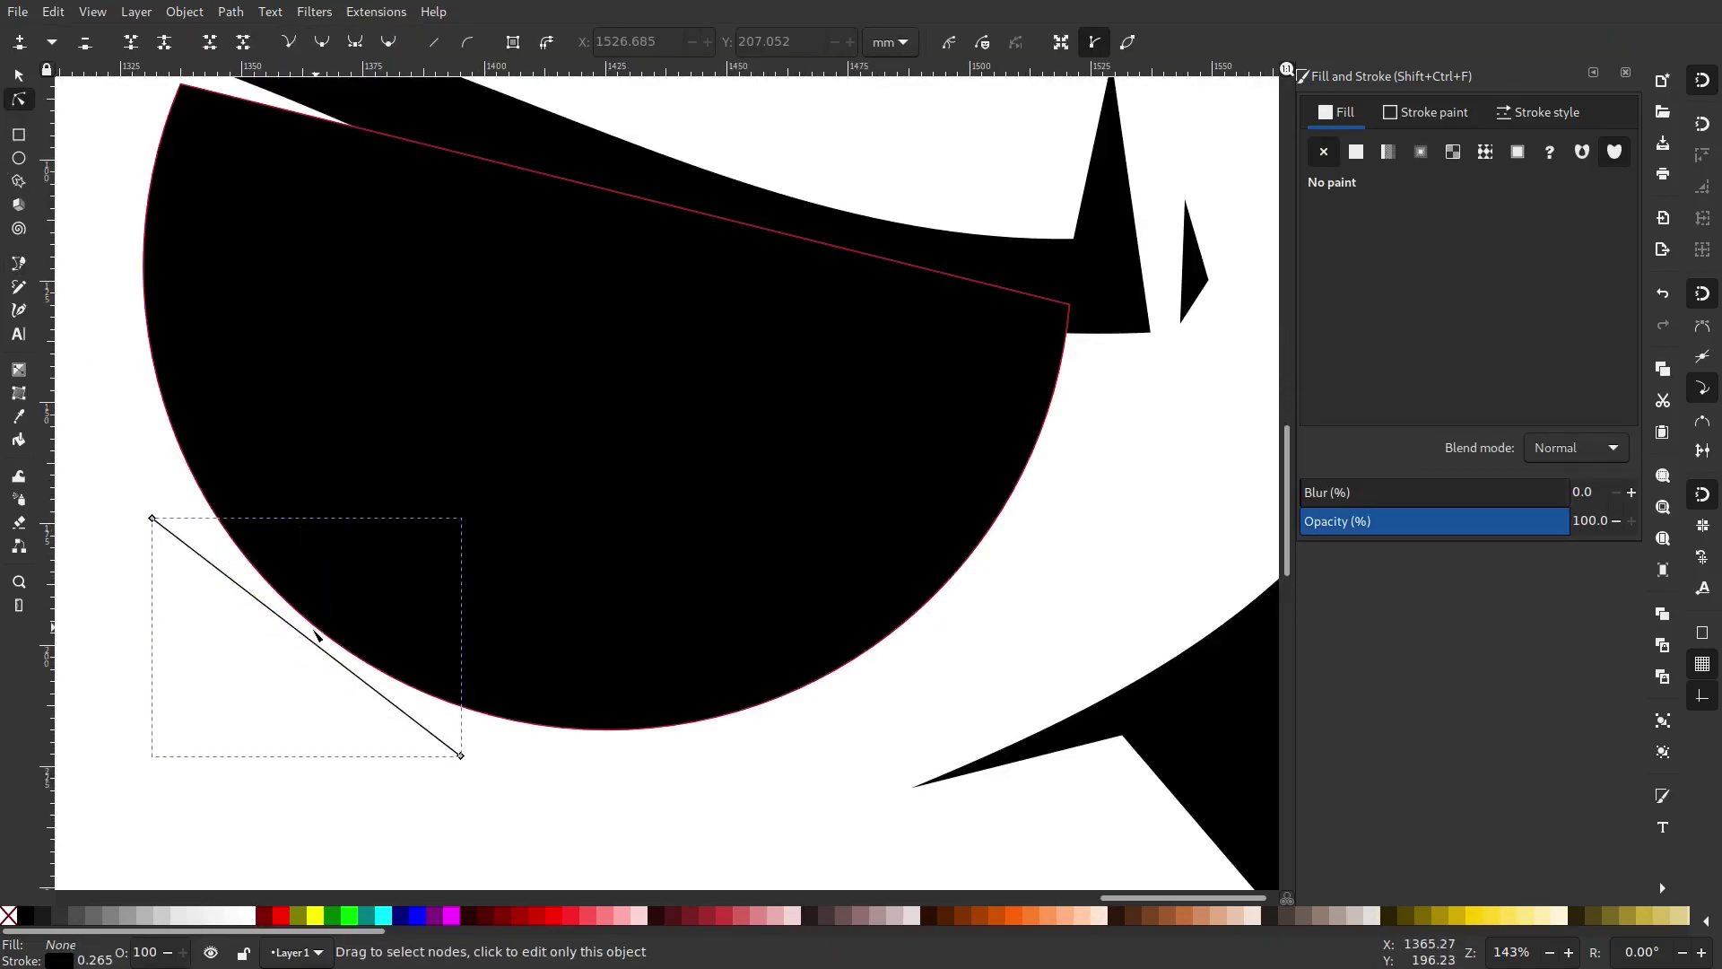
{"action": "left_click_drag", "start_coordinate": [315, 642], "coordinate": [275, 678]}
{"action": "left_click_drag", "start_coordinate": [488, 615], "coordinate": [600, 528]}
{"action": "left_click", "coordinate": [28, 80]}
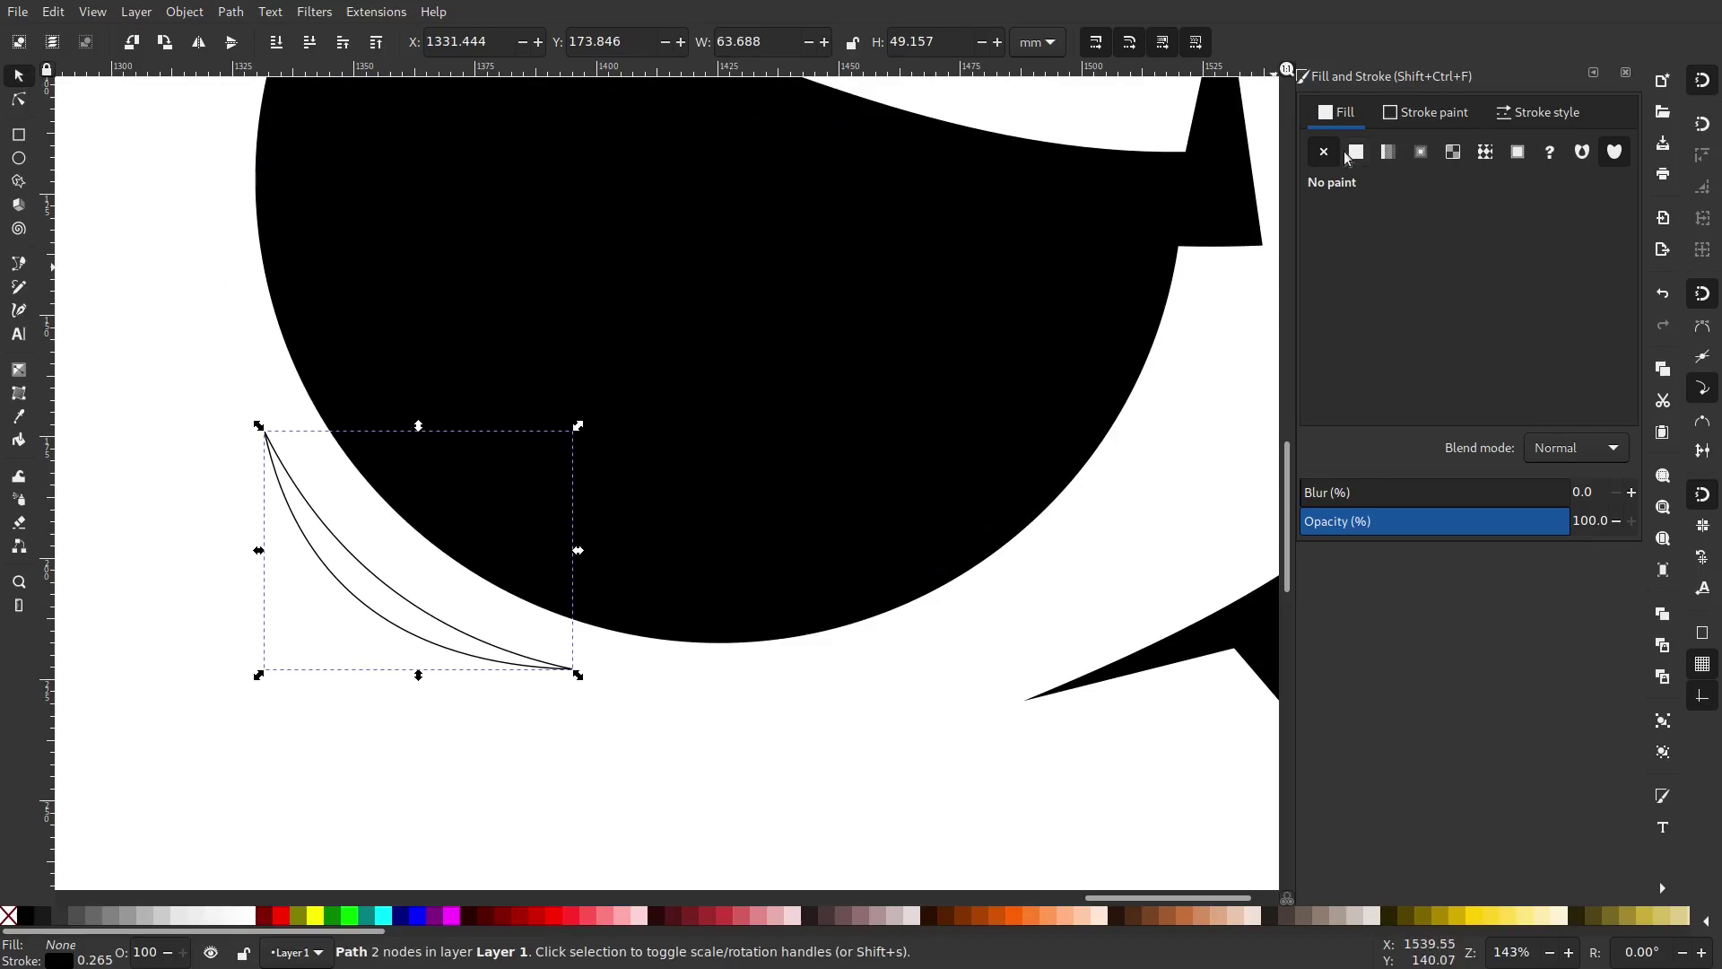
Remove the crescent's stroke, give it a flat black fill, and clear the selection.
{"action": "left_click", "coordinate": [1392, 117]}
{"action": "left_click", "coordinate": [1324, 152]}
{"action": "left_click", "coordinate": [1344, 113]}
{"action": "left_click", "coordinate": [1355, 153]}
{"action": "left_click", "coordinate": [797, 633]}
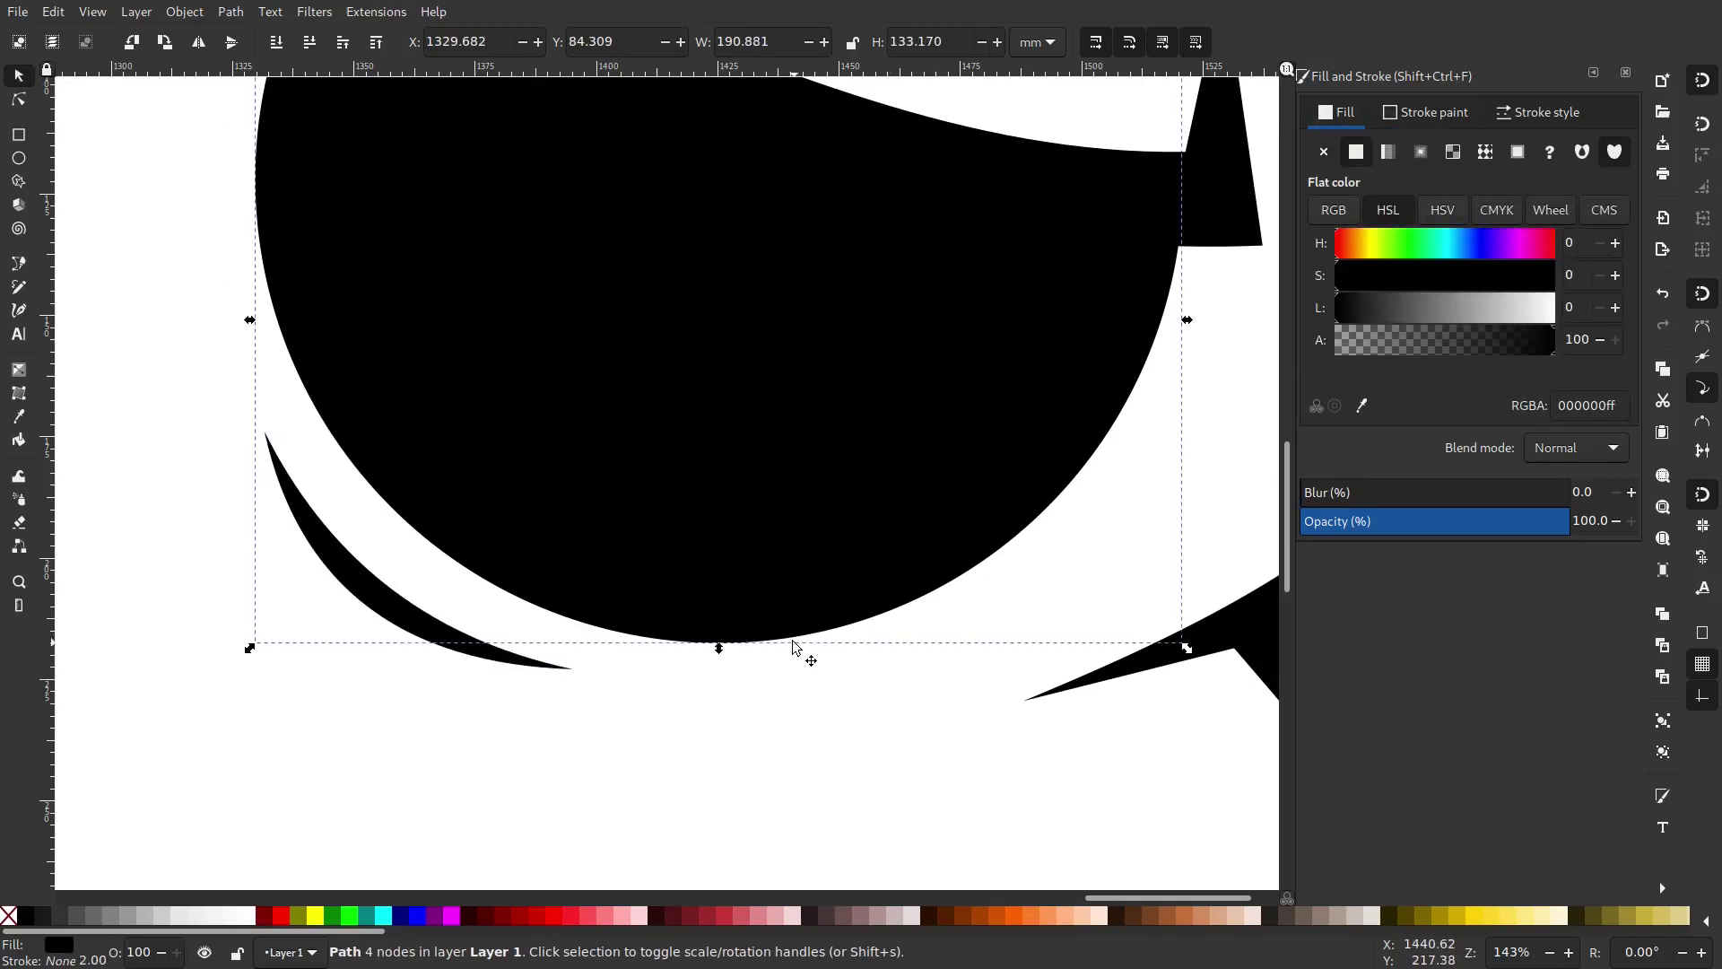
{"action": "scroll", "coordinate": [718, 636], "scroll_direction": "down", "scroll_amount": 4}
{"action": "left_click_drag", "start_coordinate": [719, 636], "coordinate": [653, 639]}
{"action": "left_click", "coordinate": [766, 670]}
{"action": "scroll", "coordinate": [769, 673], "scroll_direction": "up", "scroll_amount": 2}
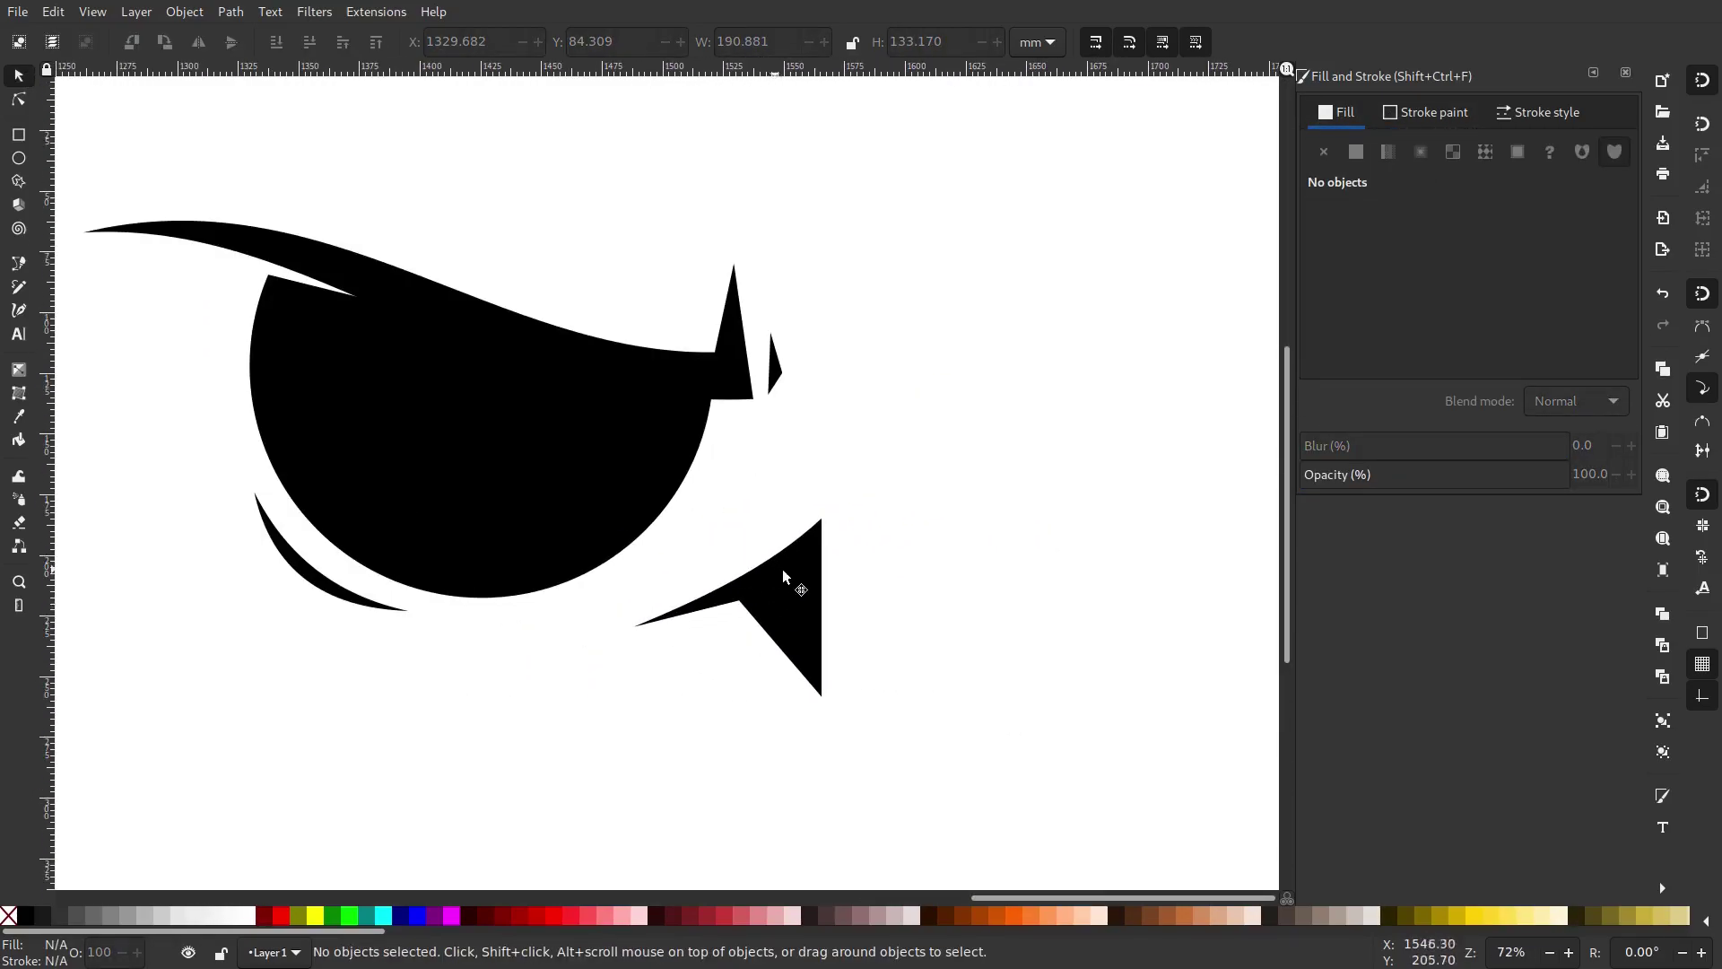
Draw a closed narrow three-node sliver just above the lower triangle's curved edge, widening toward the upper right.
{"action": "left_click", "coordinate": [18, 262]}
{"action": "scroll", "coordinate": [892, 538], "scroll_direction": "up", "scroll_amount": 1}
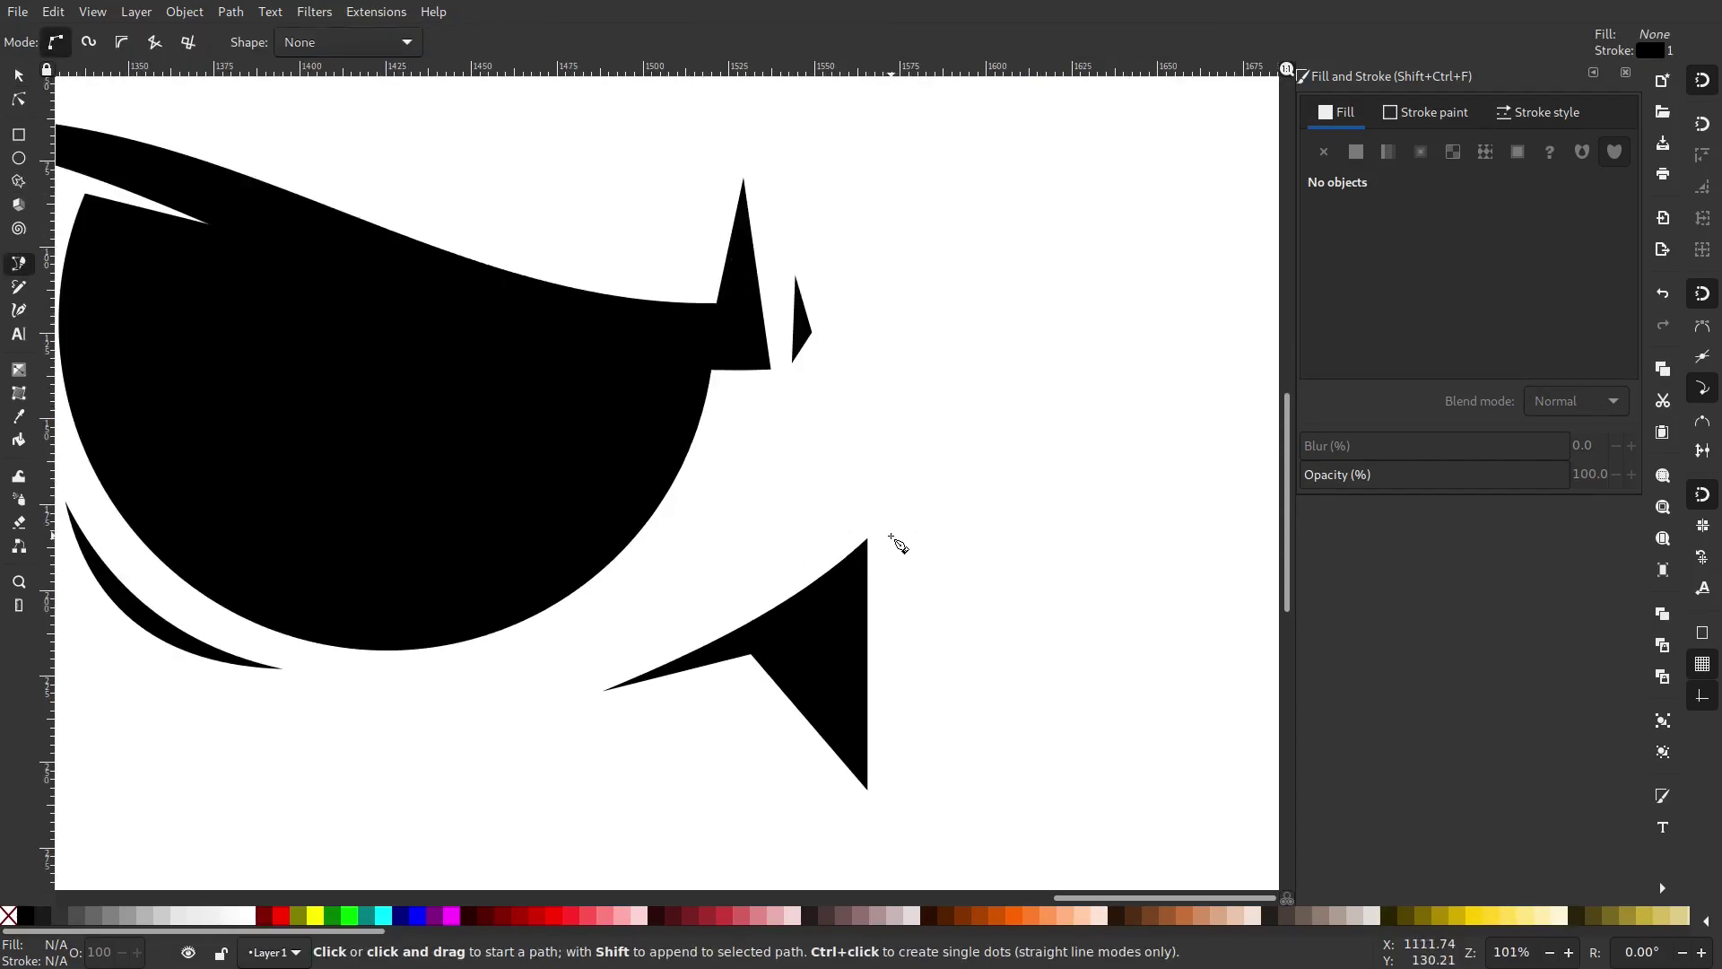
{"action": "left_click", "coordinate": [751, 597]}
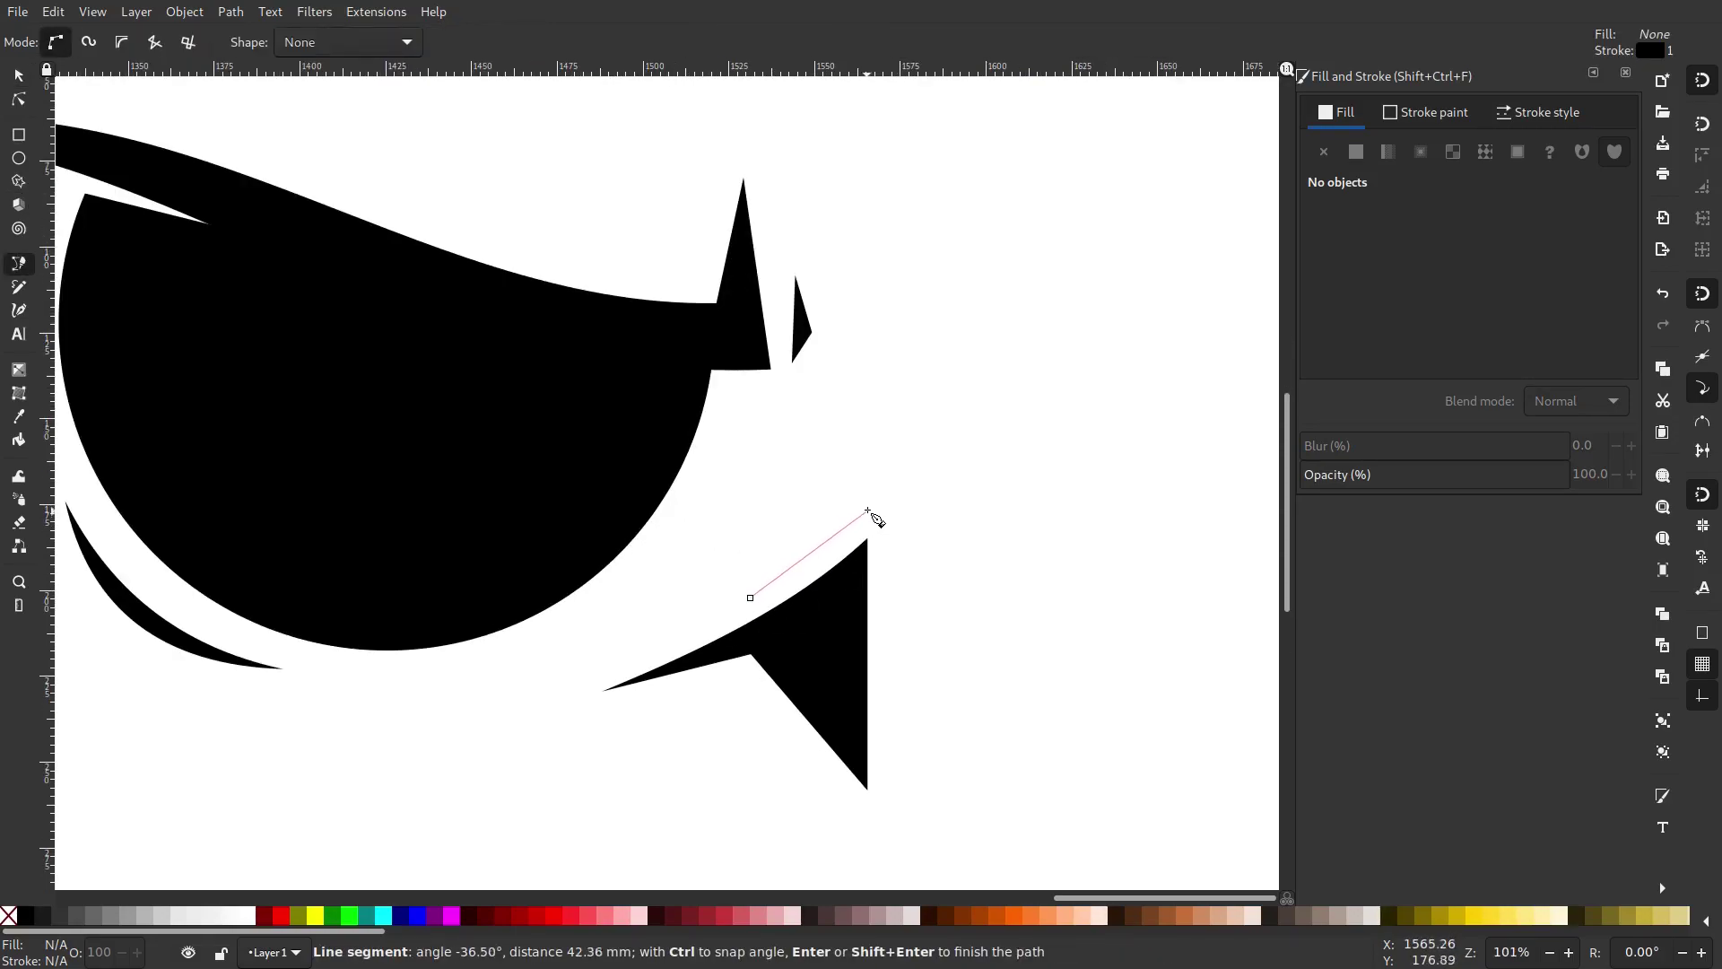
{"action": "left_click", "coordinate": [878, 461]}
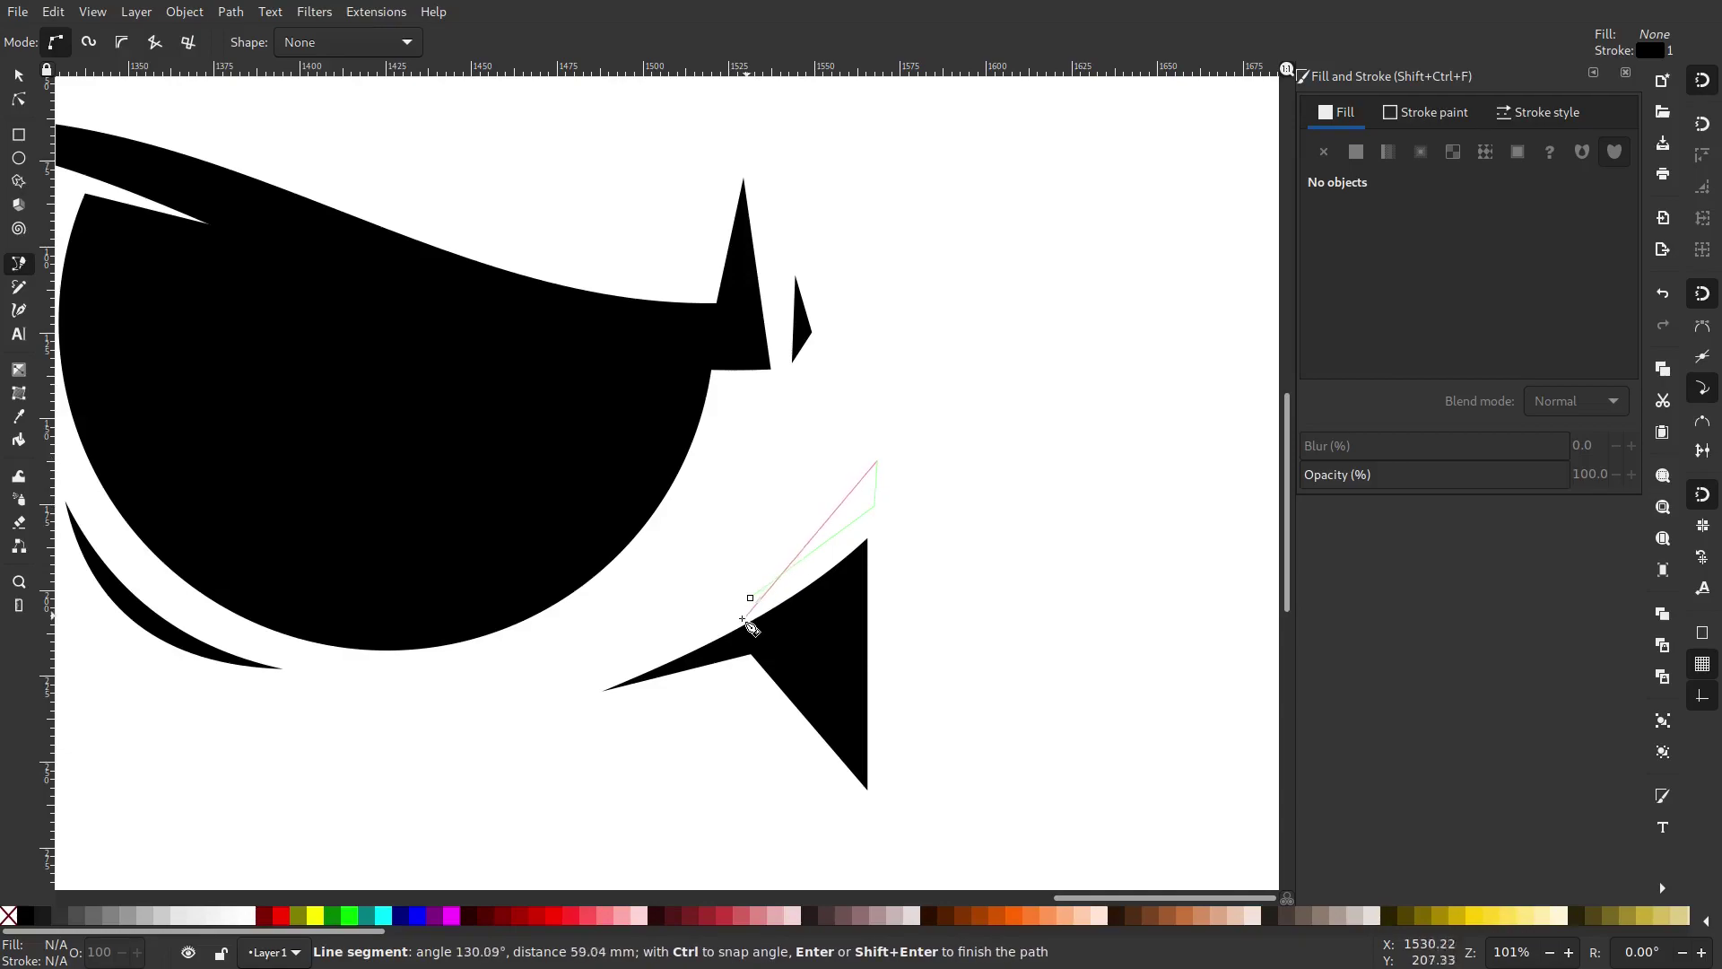
{"action": "left_click", "coordinate": [750, 597]}
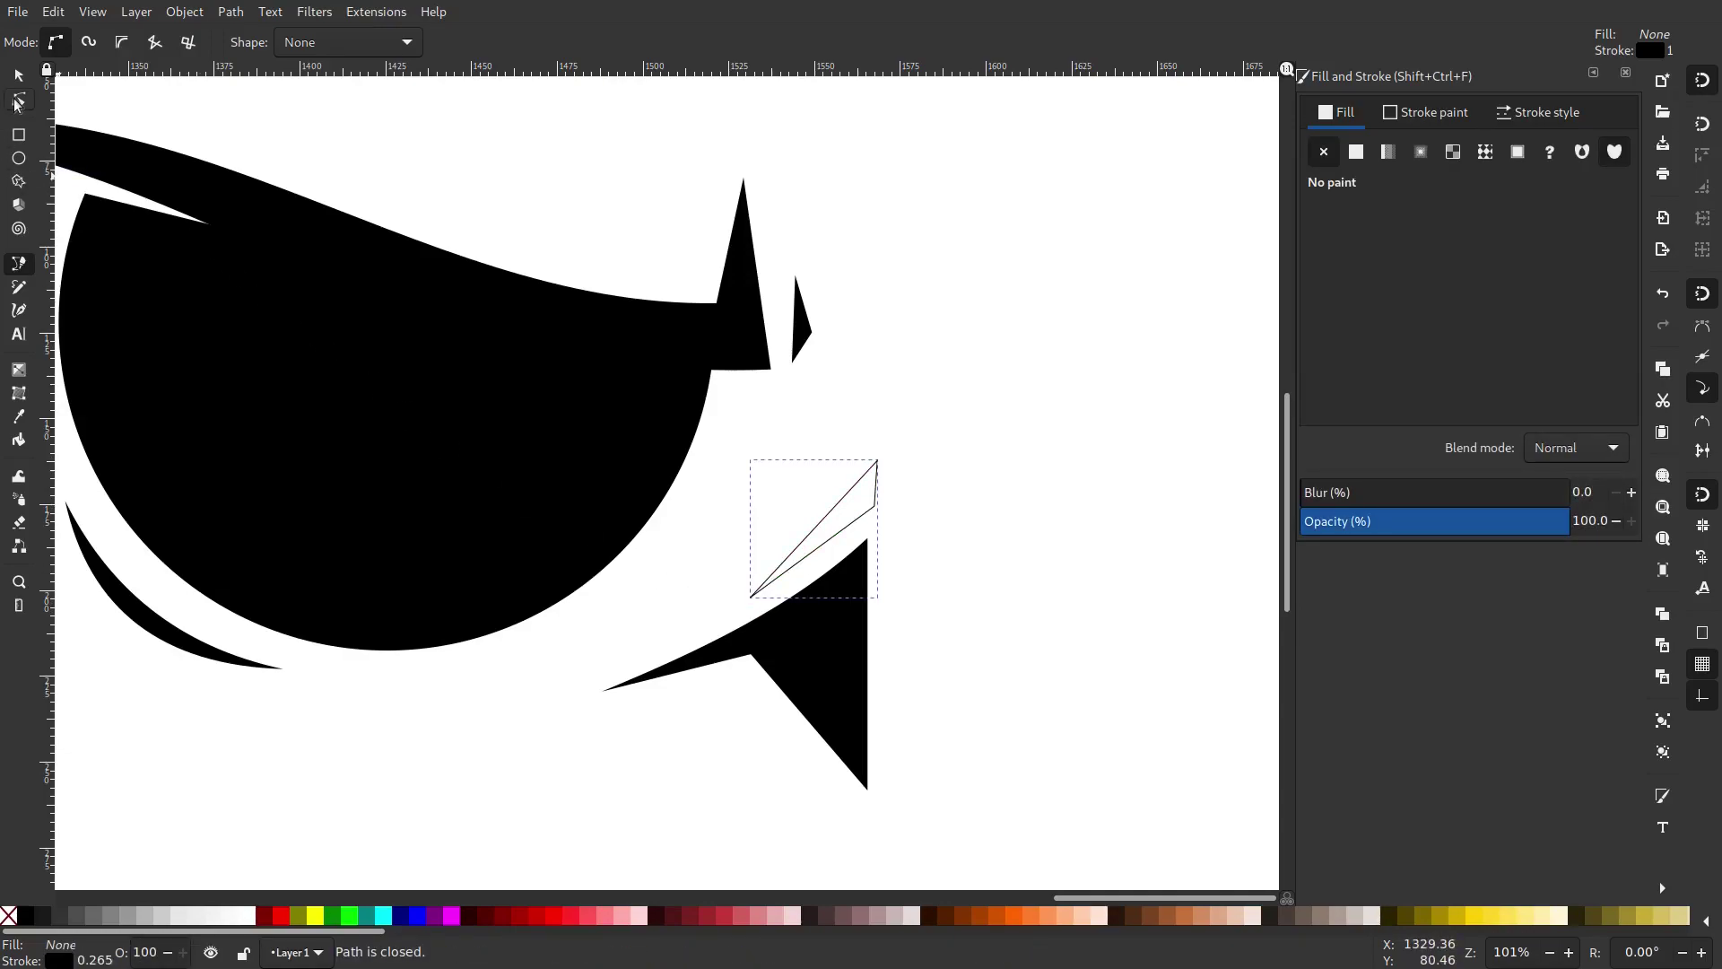
Bend the sliver's two long edges into concave curves, remove its stroke, and fill it flat black.
{"action": "left_click", "coordinate": [18, 100]}
{"action": "scroll", "coordinate": [842, 467], "scroll_direction": "up", "scroll_amount": 1}
{"action": "left_click_drag", "start_coordinate": [782, 605], "coordinate": [791, 583]}
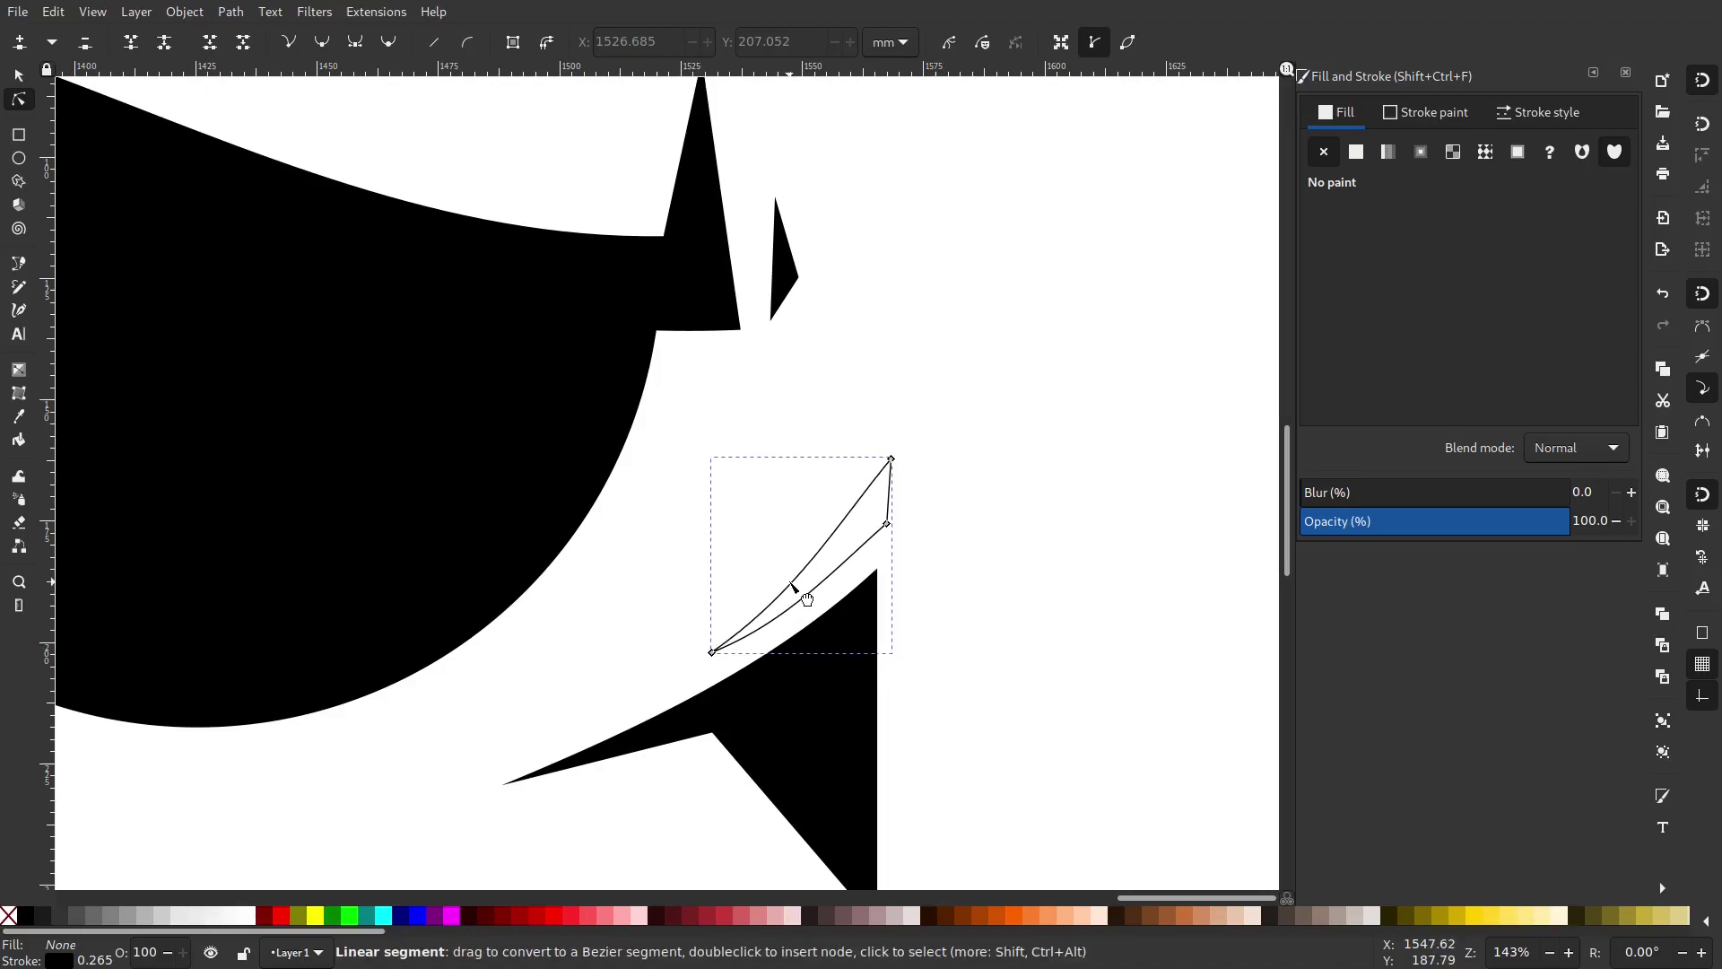
{"action": "left_click", "coordinate": [1433, 112]}
{"action": "left_click", "coordinate": [1333, 151]}
{"action": "left_click", "coordinate": [1337, 112]}
{"action": "left_click", "coordinate": [1356, 152]}
{"action": "left_click", "coordinate": [1116, 346]}
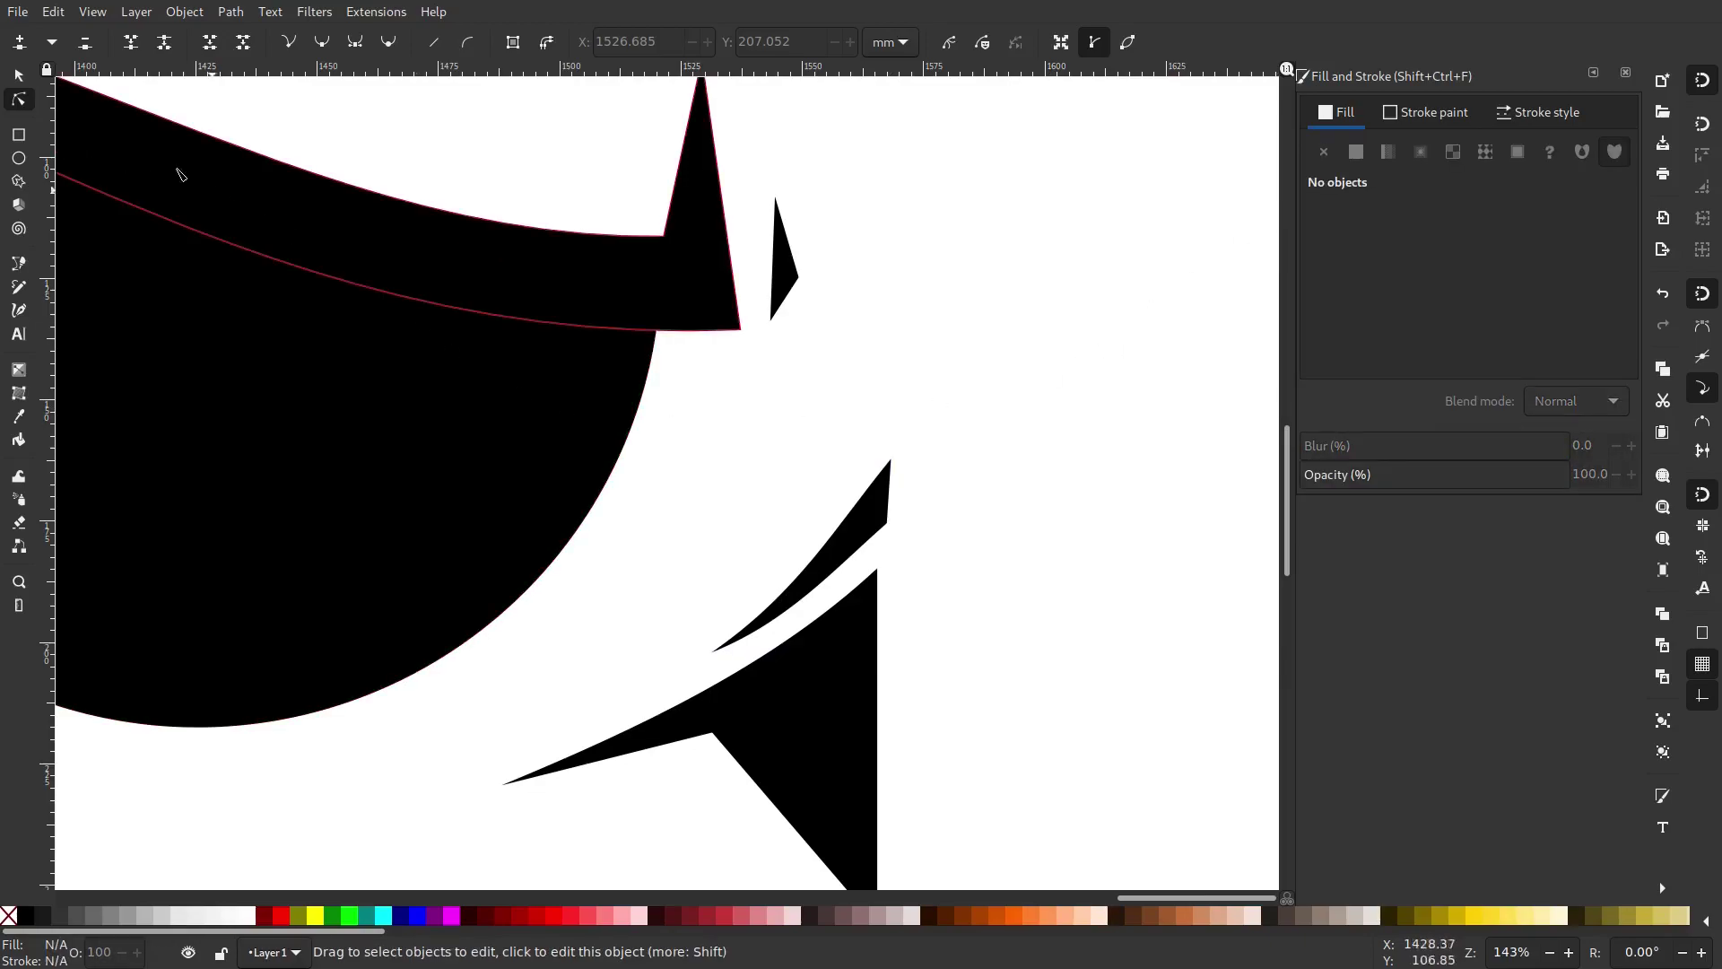
Draw a black rectangle about 28 × 116 mm flush with the lower triangle's vertical edge, covering the sliver's wide end.
{"action": "left_click", "coordinate": [20, 134]}
{"action": "left_click_drag", "start_coordinate": [1010, 656], "coordinate": [910, 545]}
{"action": "scroll", "coordinate": [896, 551], "scroll_direction": "down", "scroll_amount": 4}
{"action": "key", "text": "ctrl+z"}
{"action": "left_click_drag", "start_coordinate": [851, 780], "coordinate": [986, 217]}
Try to union the black rectangle with the sliver it overlaps, and clear the selection.
{"action": "key", "text": "s"}
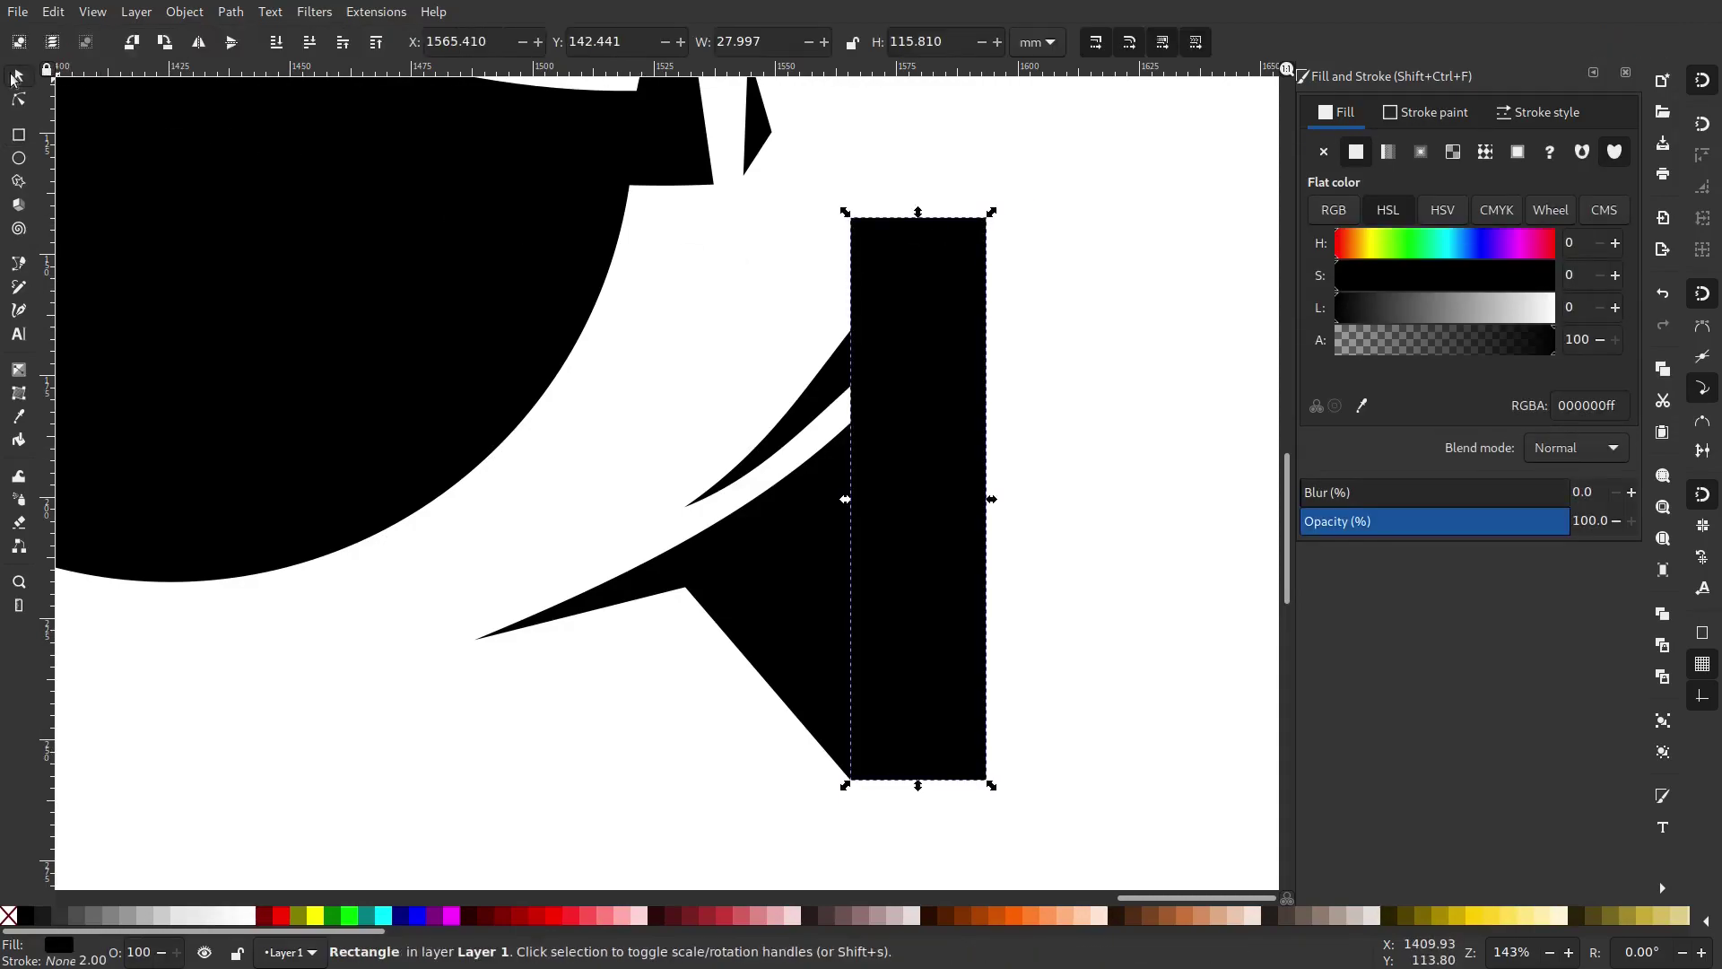
{"action": "left_click", "coordinate": [818, 398], "text": "shift"}
{"action": "left_click_drag", "start_coordinate": [560, 173], "coordinate": [513, 237]}
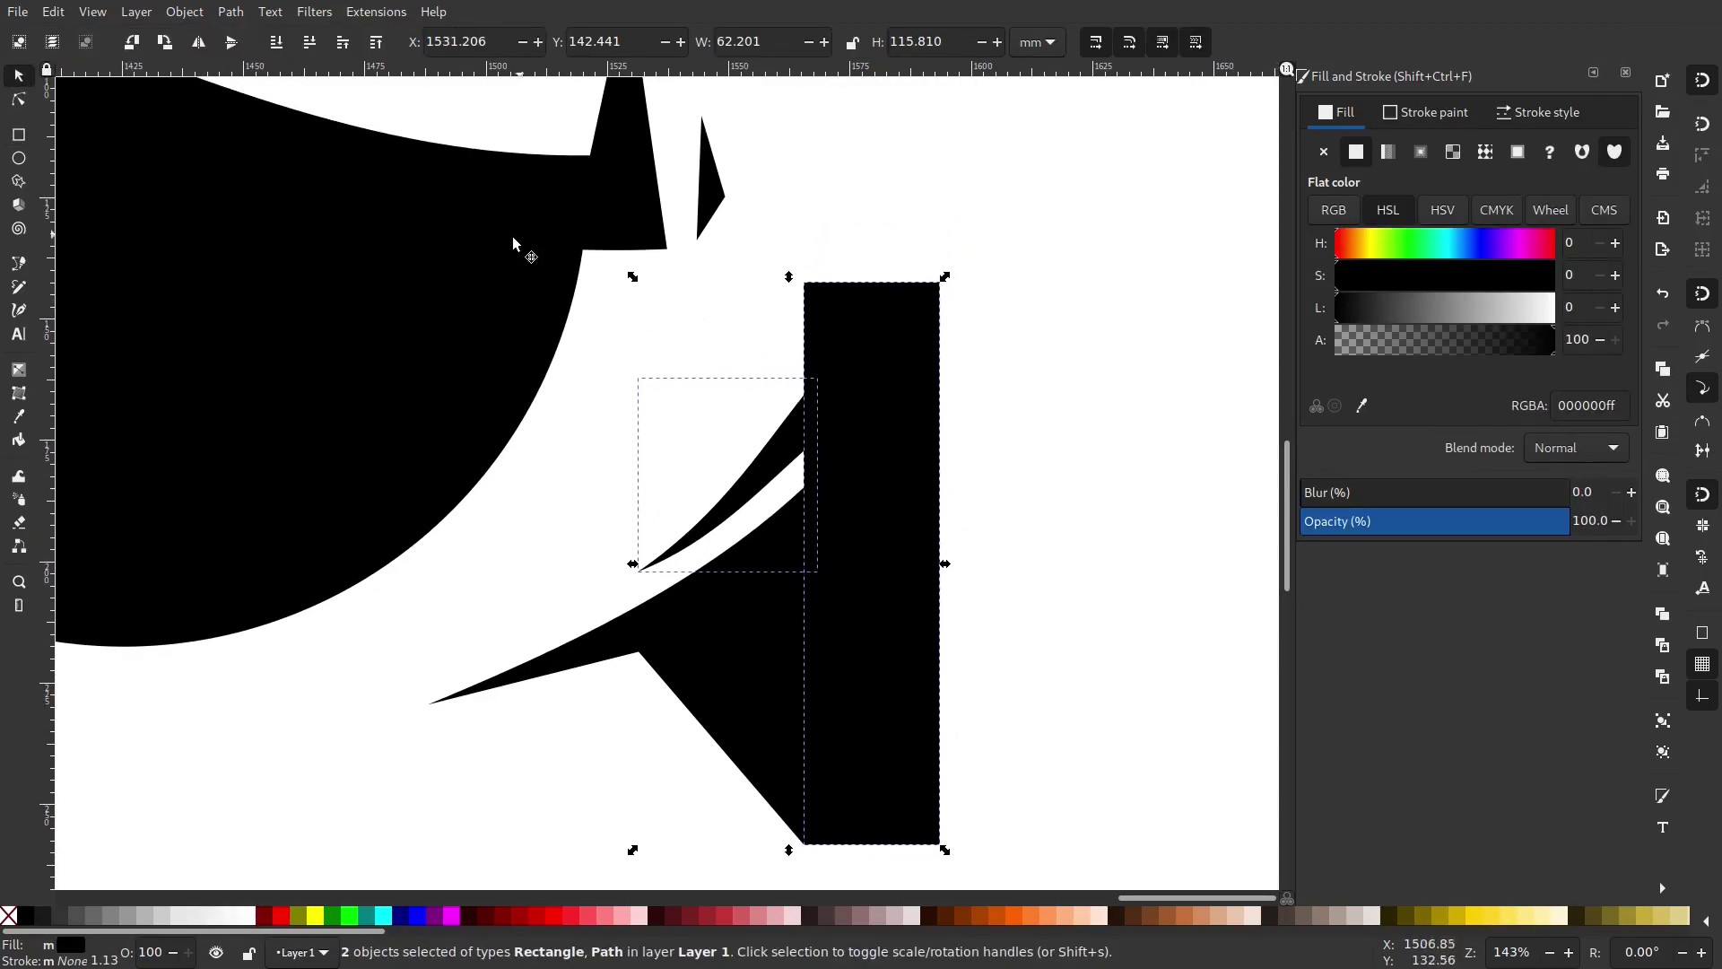
{"action": "left_click", "coordinate": [230, 11]}
{"action": "left_click", "coordinate": [269, 104]}
{"action": "key", "text": "Escape"}
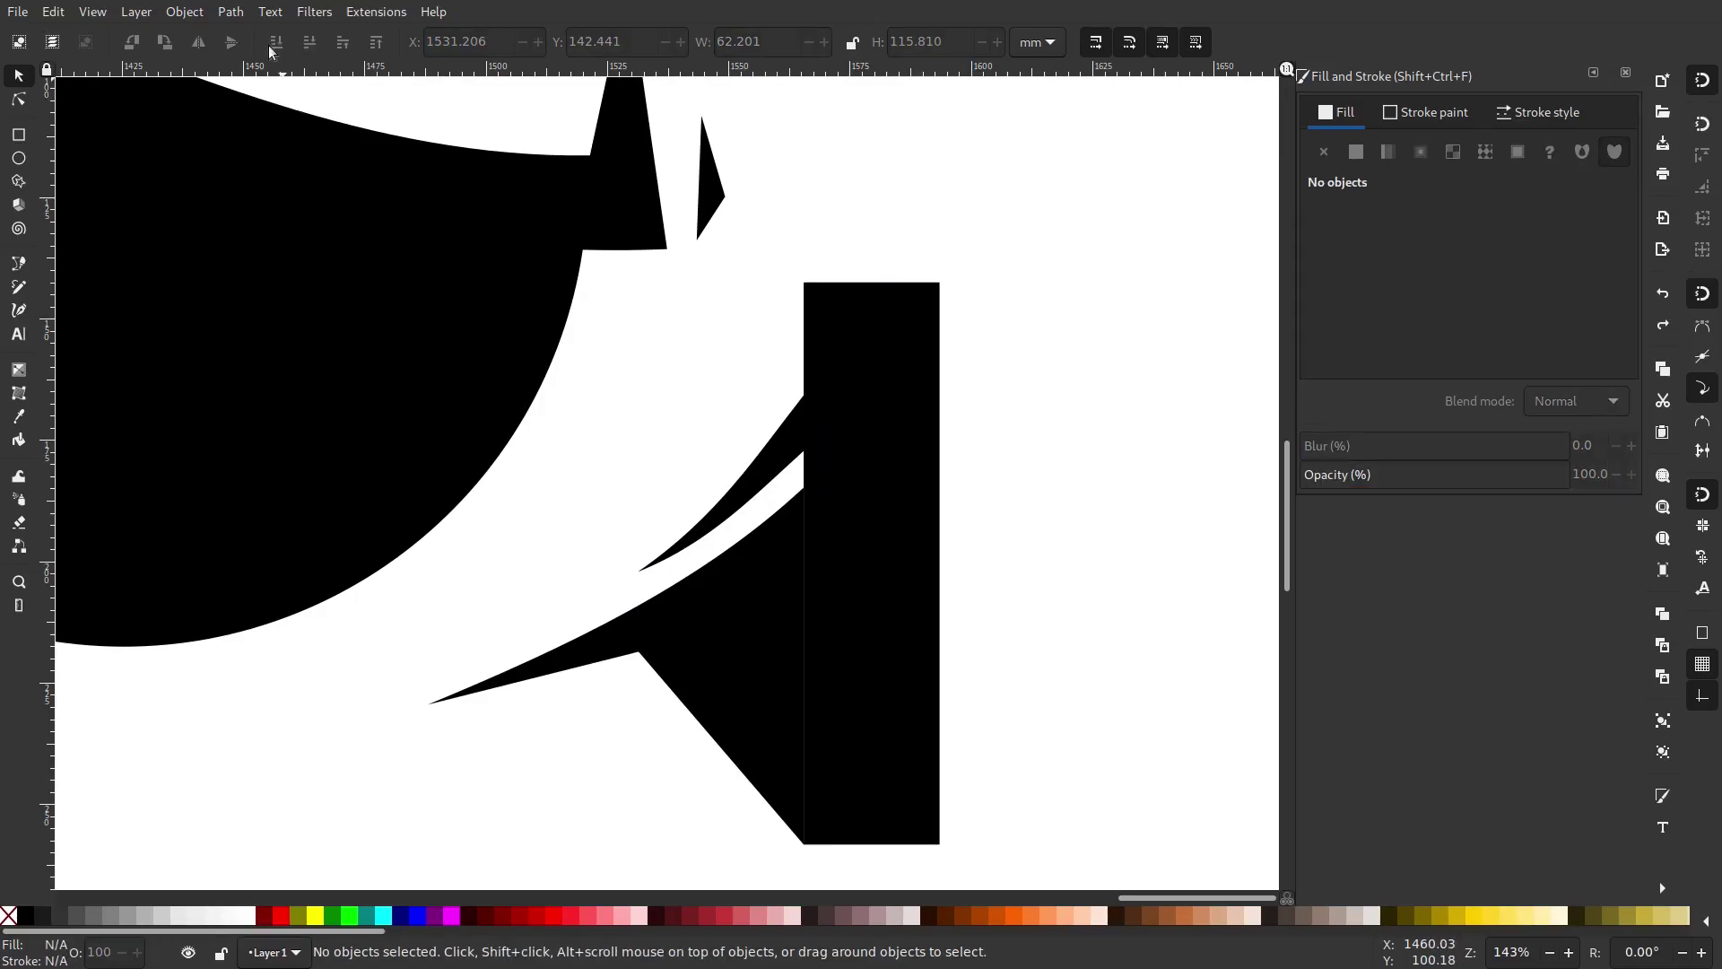
Subtract the rectangle from the sliver so its wide end is trimmed in line with the lower triangle's vertical edge.
{"action": "left_click", "coordinate": [843, 418]}
{"action": "left_click", "coordinate": [803, 449], "text": "shift"}
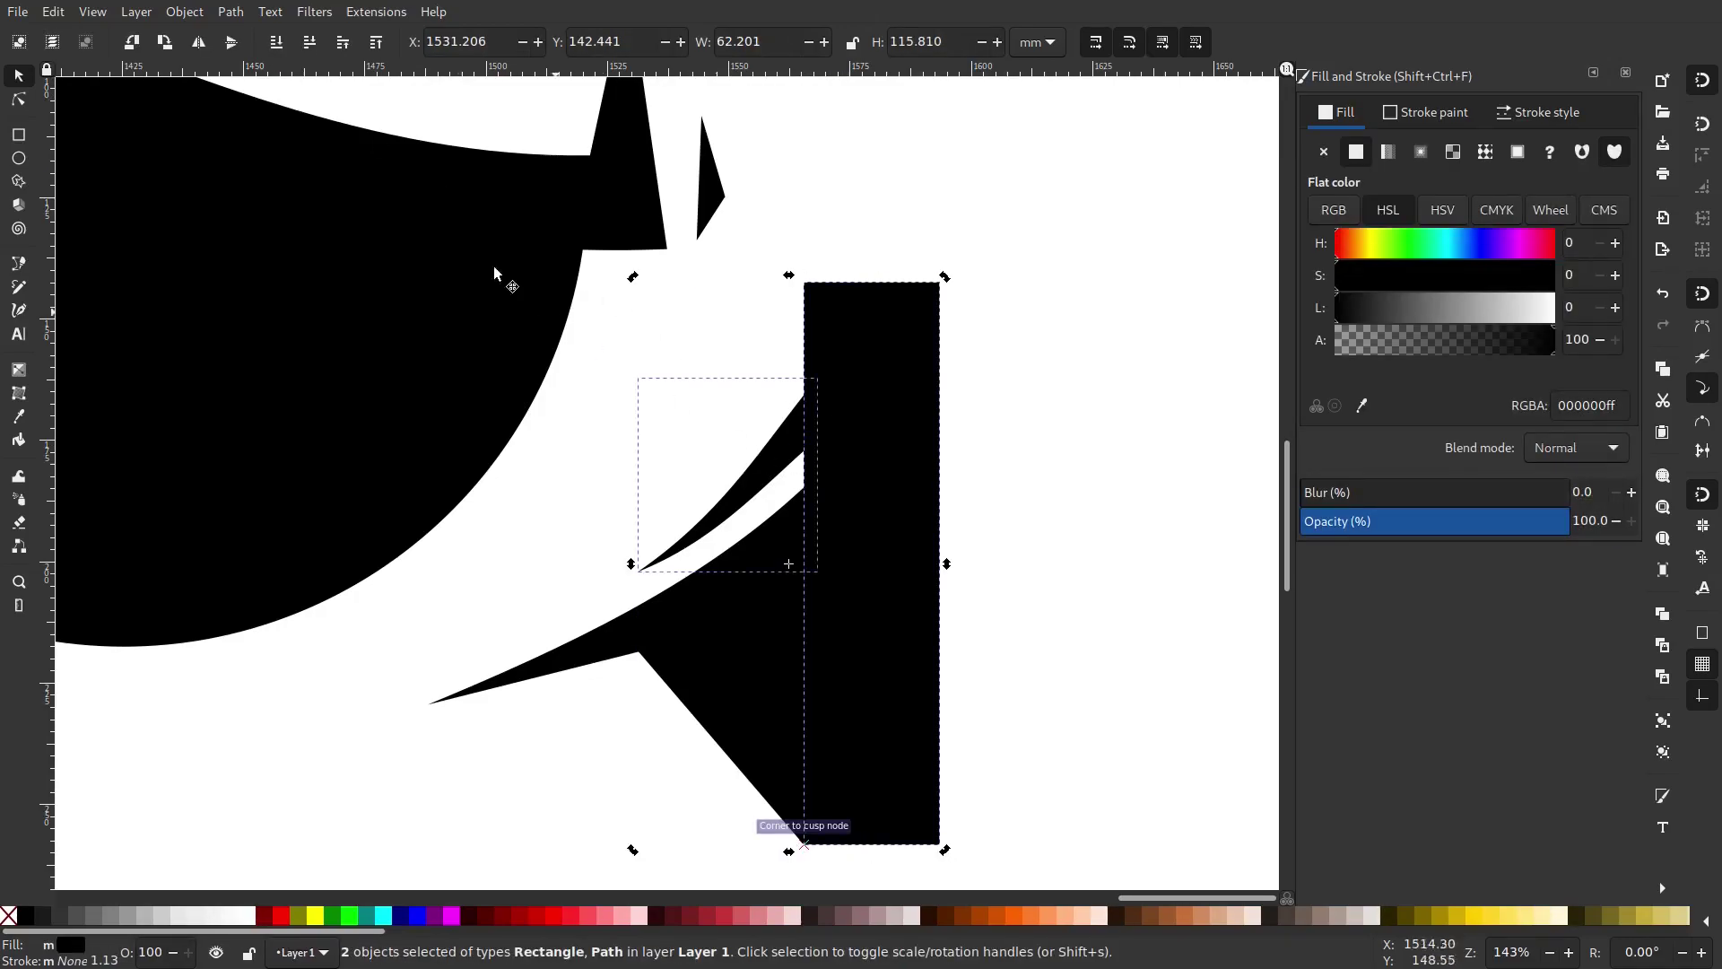
{"action": "left_click", "coordinate": [187, 12]}
{"action": "mouse_move", "coordinate": [231, 11]}
{"action": "left_click", "coordinate": [269, 126]}
{"action": "left_click", "coordinate": [854, 374]}
{"action": "left_click", "coordinate": [769, 445]}
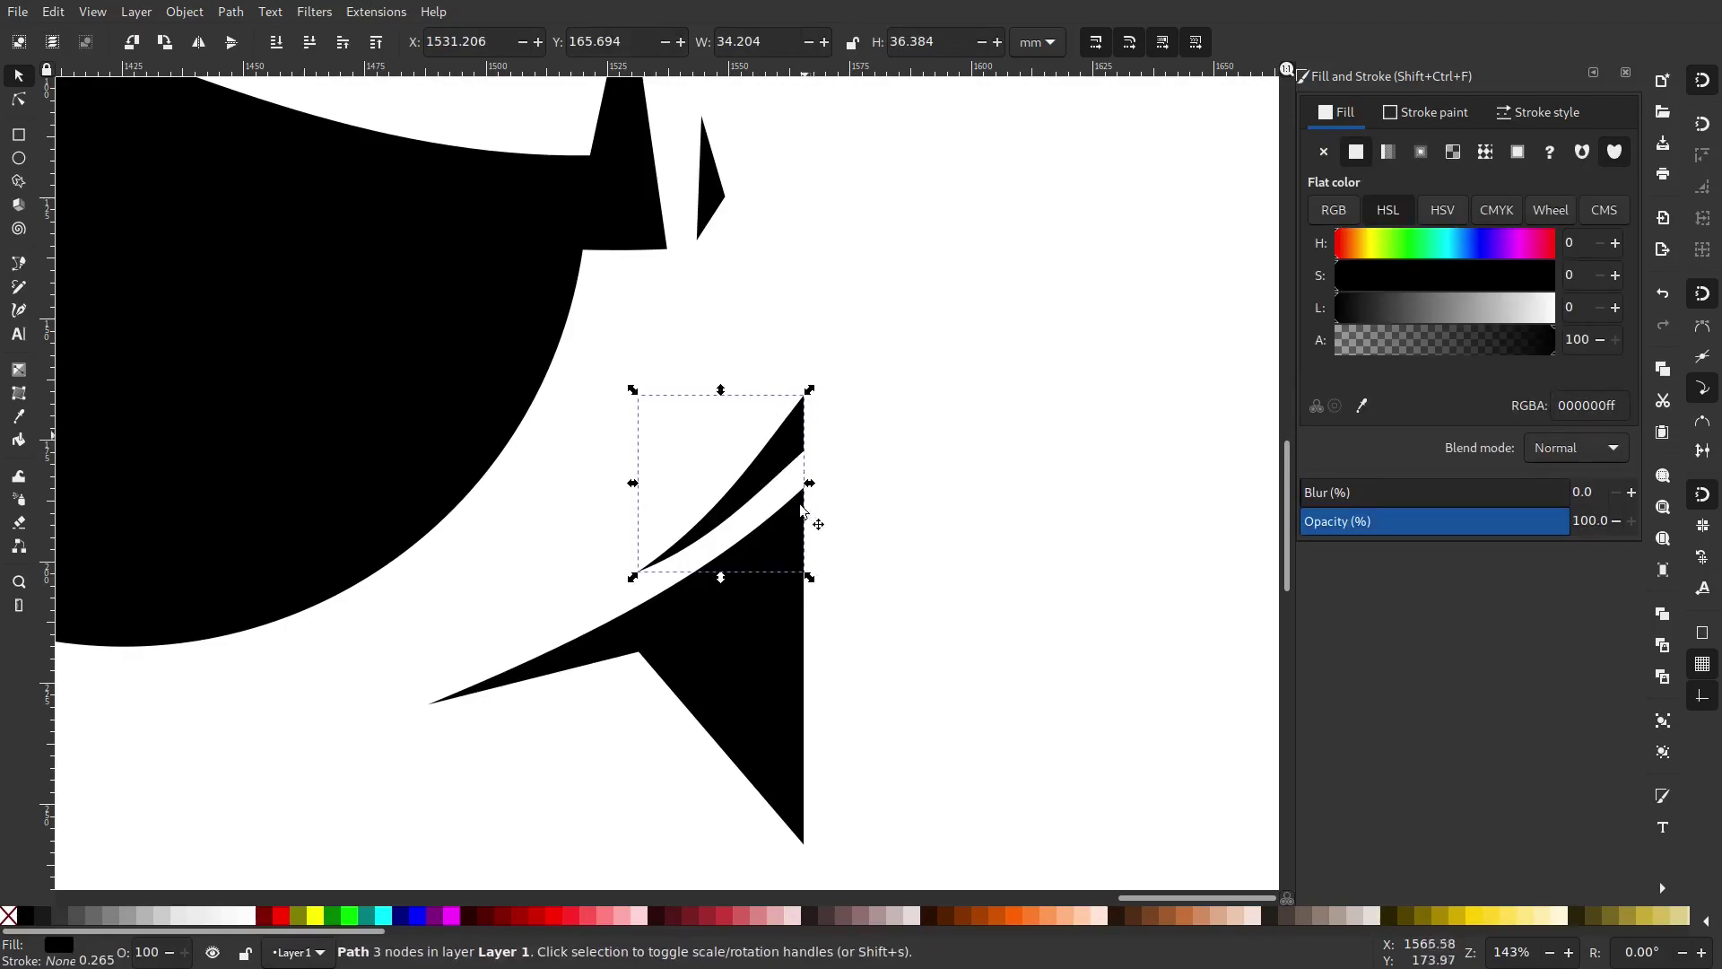
{"action": "left_click", "coordinate": [879, 599]}
{"action": "scroll", "coordinate": [879, 599], "scroll_direction": "down", "scroll_amount": 2}
{"action": "scroll", "coordinate": [861, 669], "scroll_direction": "up", "scroll_amount": 2}
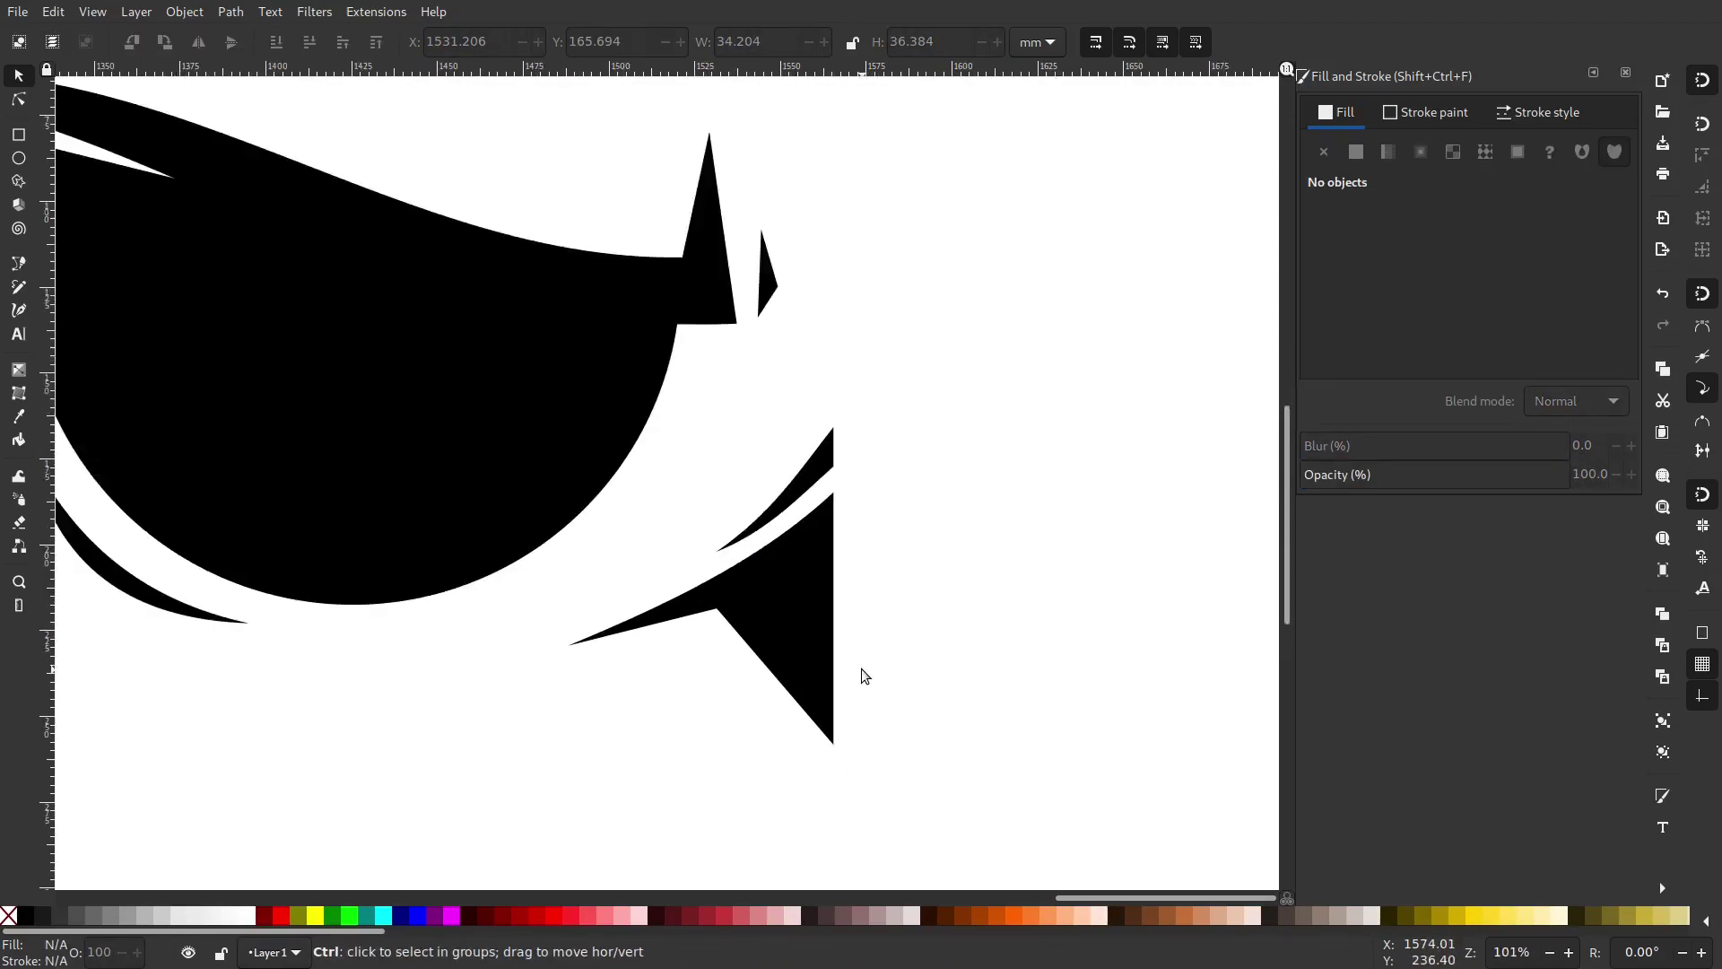
Rotate the small triangle beside the wedge's spike slightly counterclockwise and clear the selection.
{"action": "scroll", "coordinate": [792, 650], "scroll_direction": "down", "scroll_amount": 2, "text": "ctrl"}
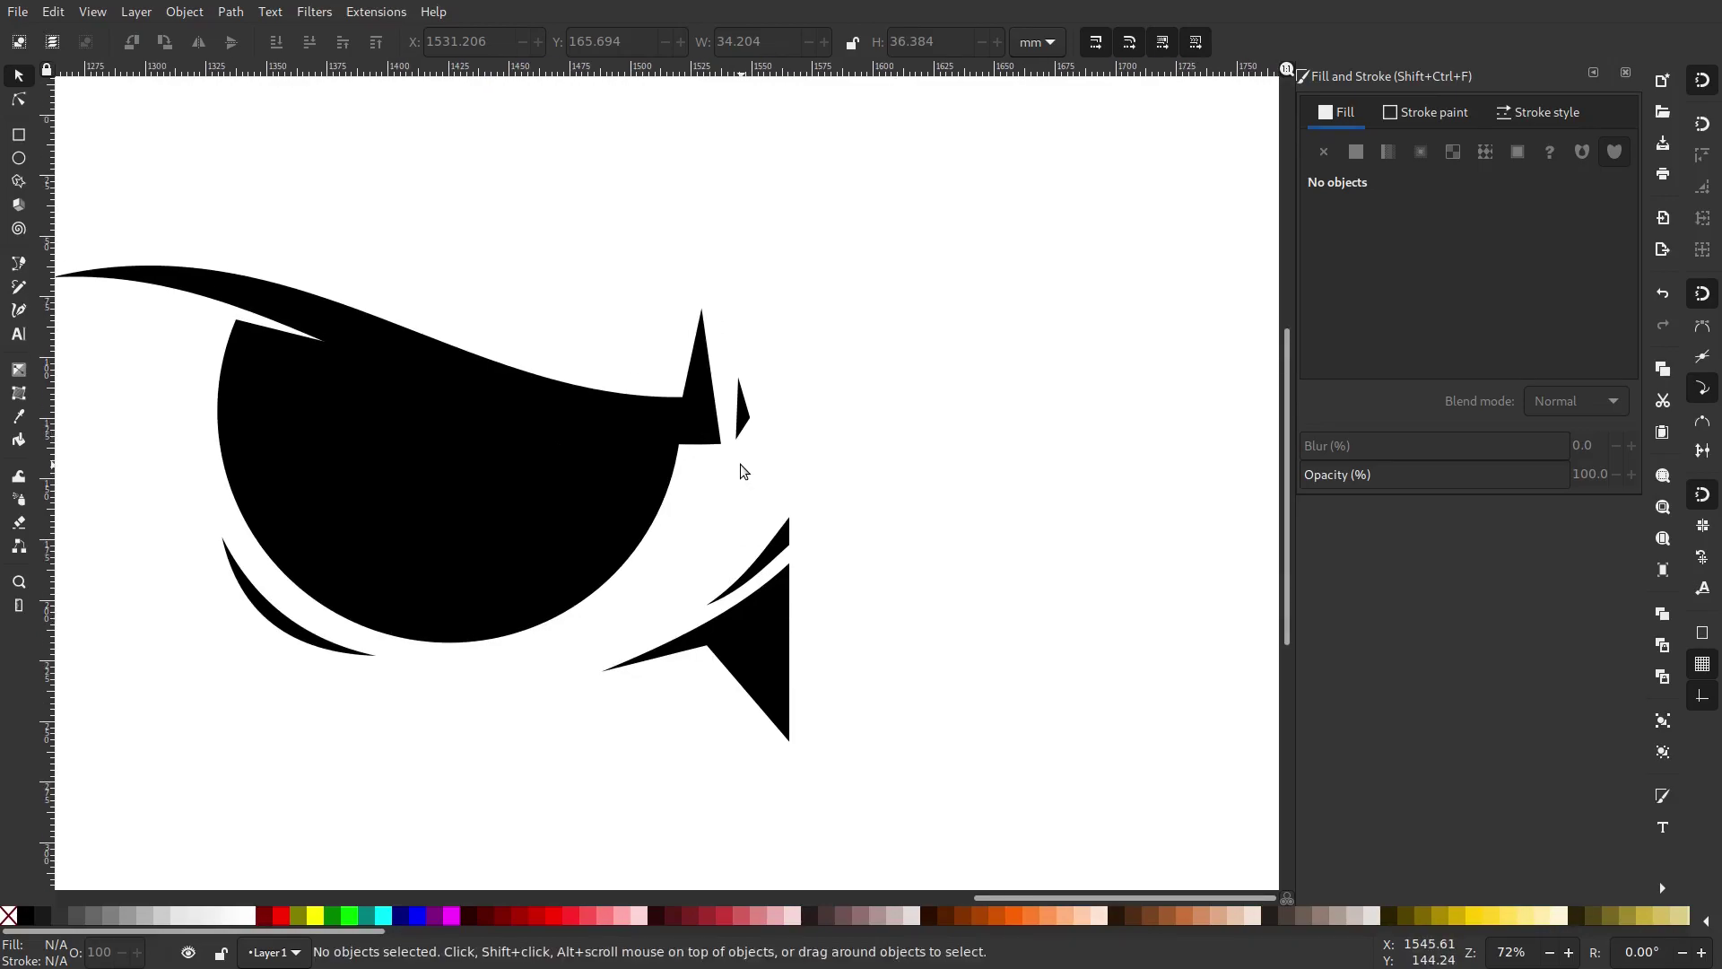
{"action": "scroll", "coordinate": [740, 465], "scroll_direction": "down", "scroll_amount": 1, "text": "ctrl"}
{"action": "scroll", "coordinate": [740, 465], "scroll_direction": "up", "scroll_amount": 2, "text": "ctrl"}
{"action": "left_click", "coordinate": [748, 397]}
{"action": "left_click", "coordinate": [748, 396]}
{"action": "left_click_drag", "start_coordinate": [758, 336], "coordinate": [750, 326]}
{"action": "left_click", "coordinate": [859, 392]}
{"action": "scroll", "coordinate": [863, 396], "scroll_direction": "down", "scroll_amount": 4, "text": "ctrl"}
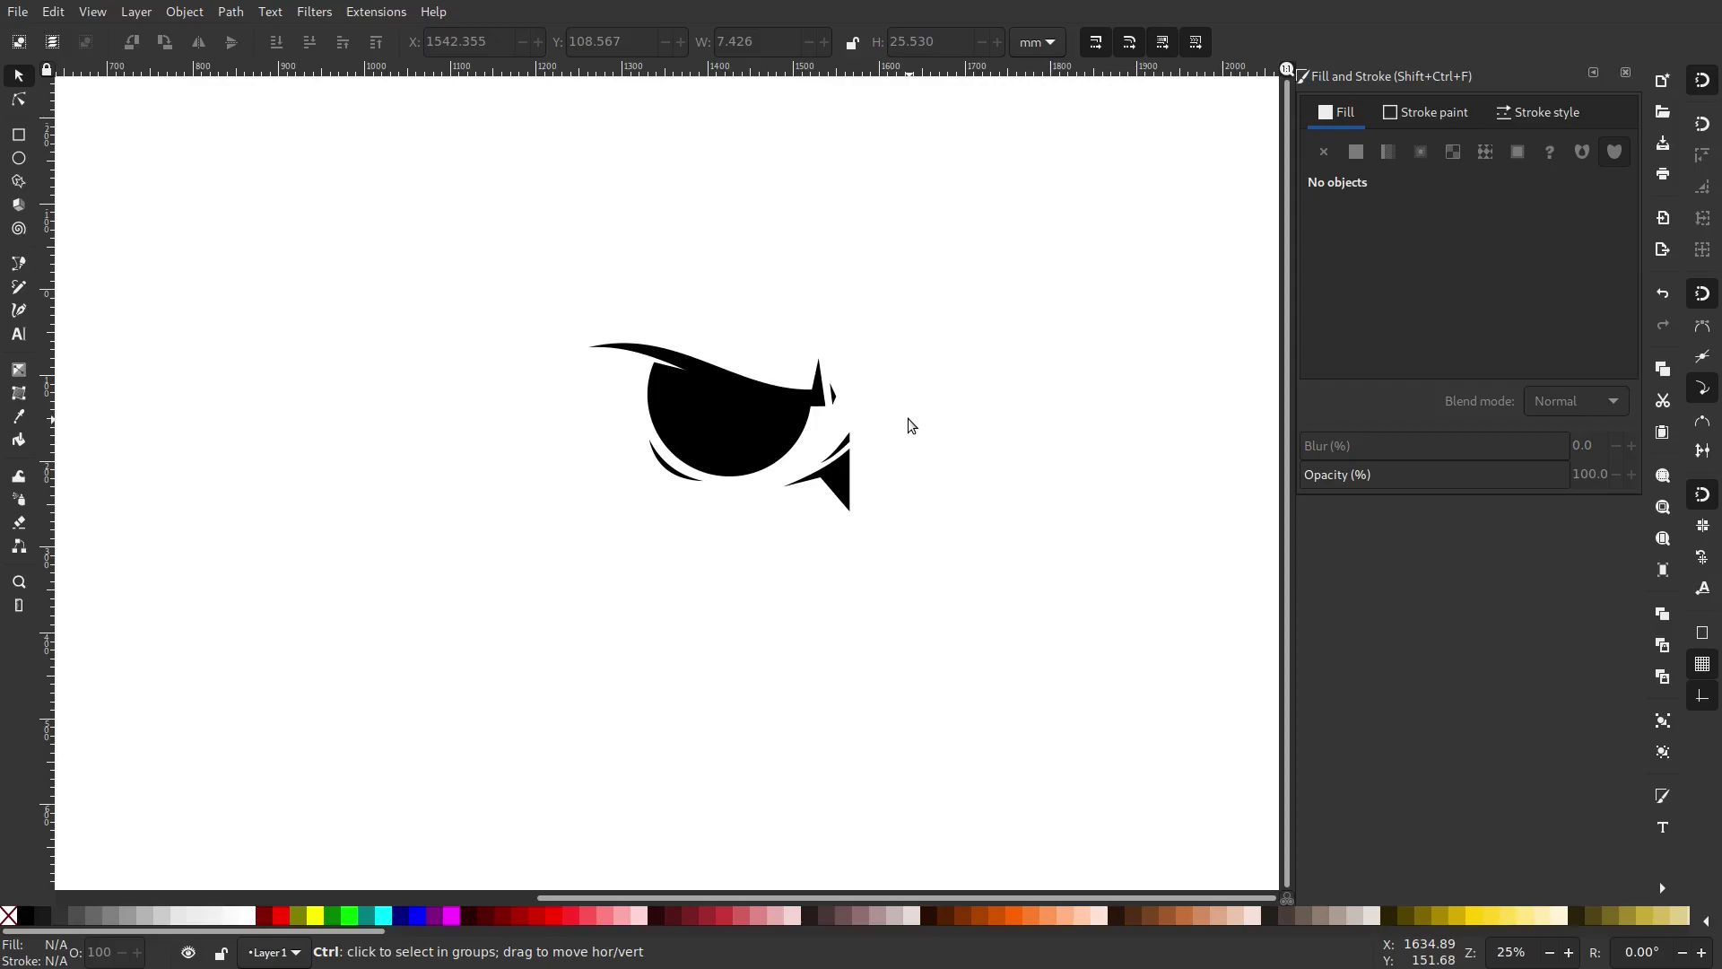
{"action": "scroll", "coordinate": [907, 416], "scroll_direction": "up", "scroll_amount": 2, "text": "ctrl"}
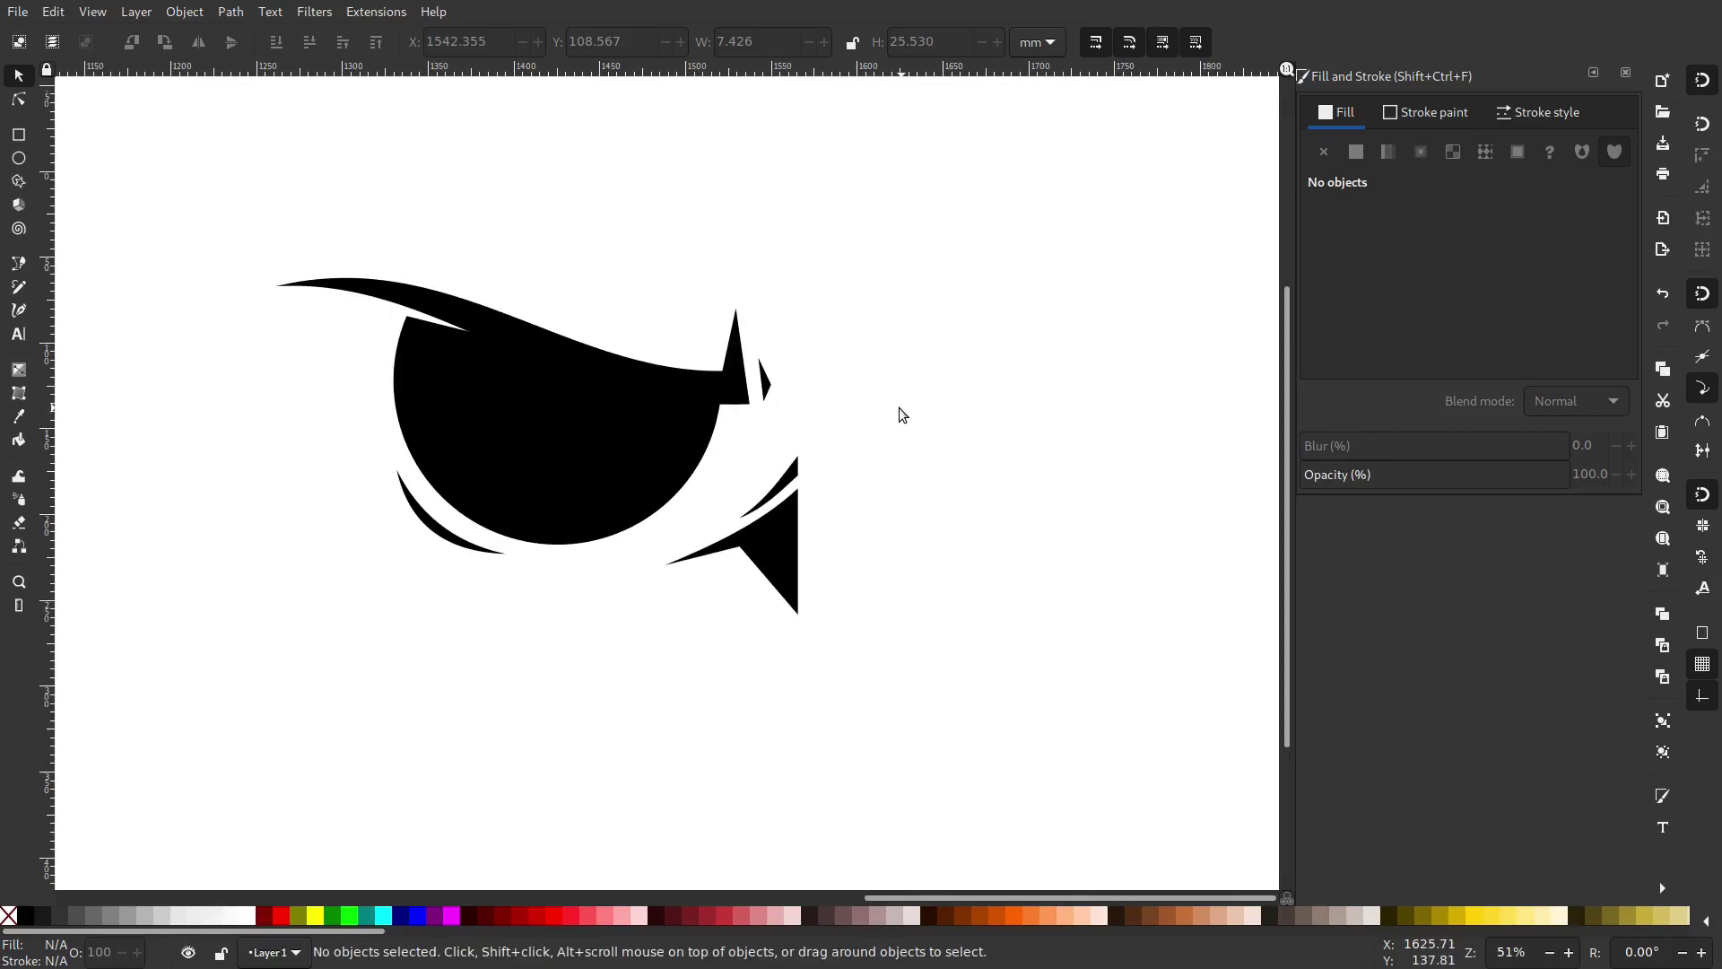
Draw a closed triangle about 7 × 10 mm inside the lower triangle, fill it flat black, and remove its stroke.
{"action": "left_click", "coordinate": [19, 157]}
{"action": "key", "text": "plus"}
{"action": "key", "text": "plus"}
{"action": "key", "text": "plus"}
{"action": "key", "text": "plus"}
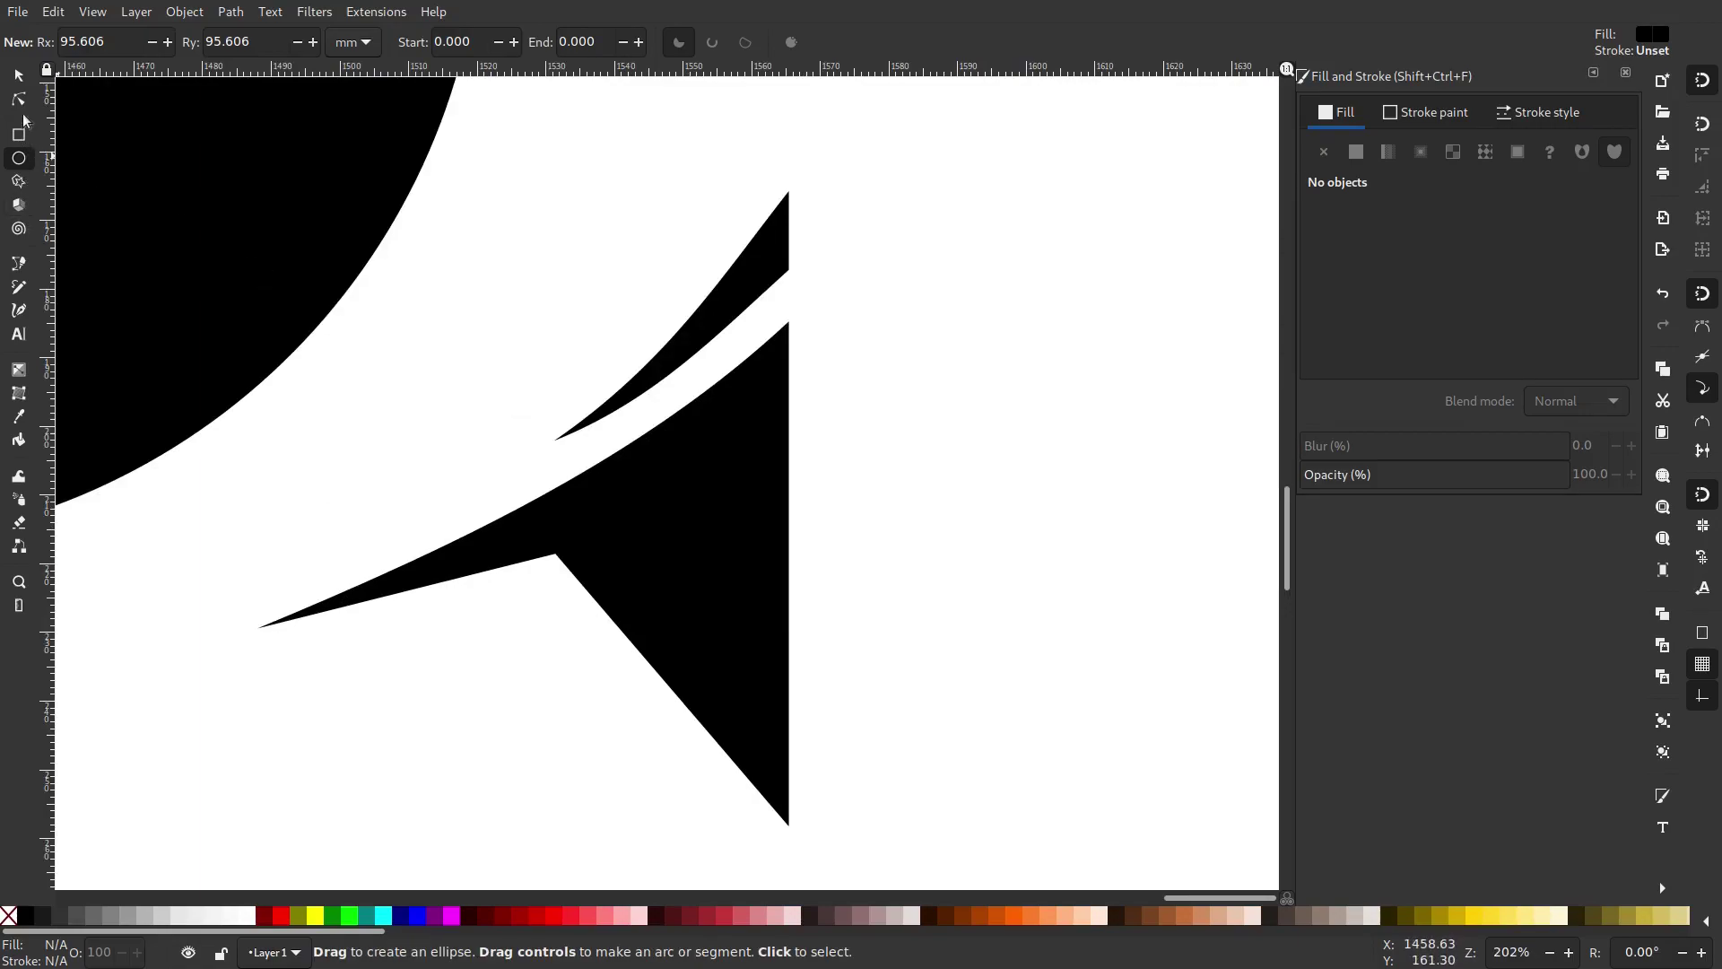
{"action": "left_click", "coordinate": [19, 264]}
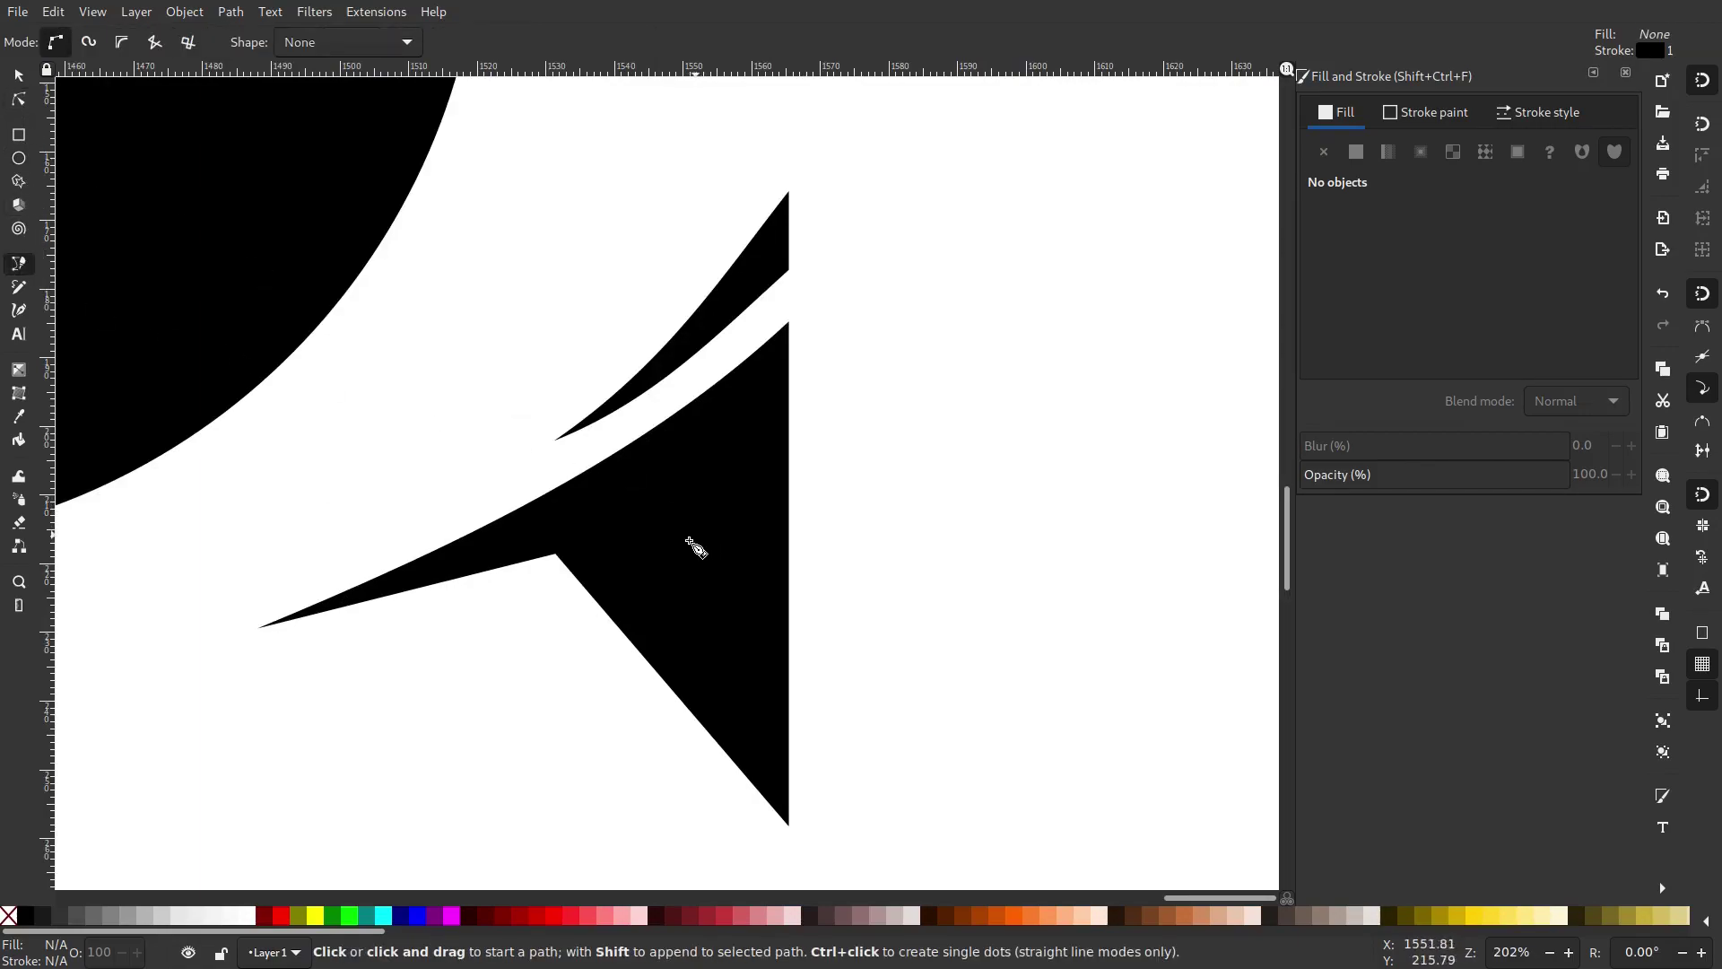
{"action": "left_click", "coordinate": [635, 533]}
{"action": "left_click", "coordinate": [675, 490]}
{"action": "left_click", "coordinate": [685, 564]}
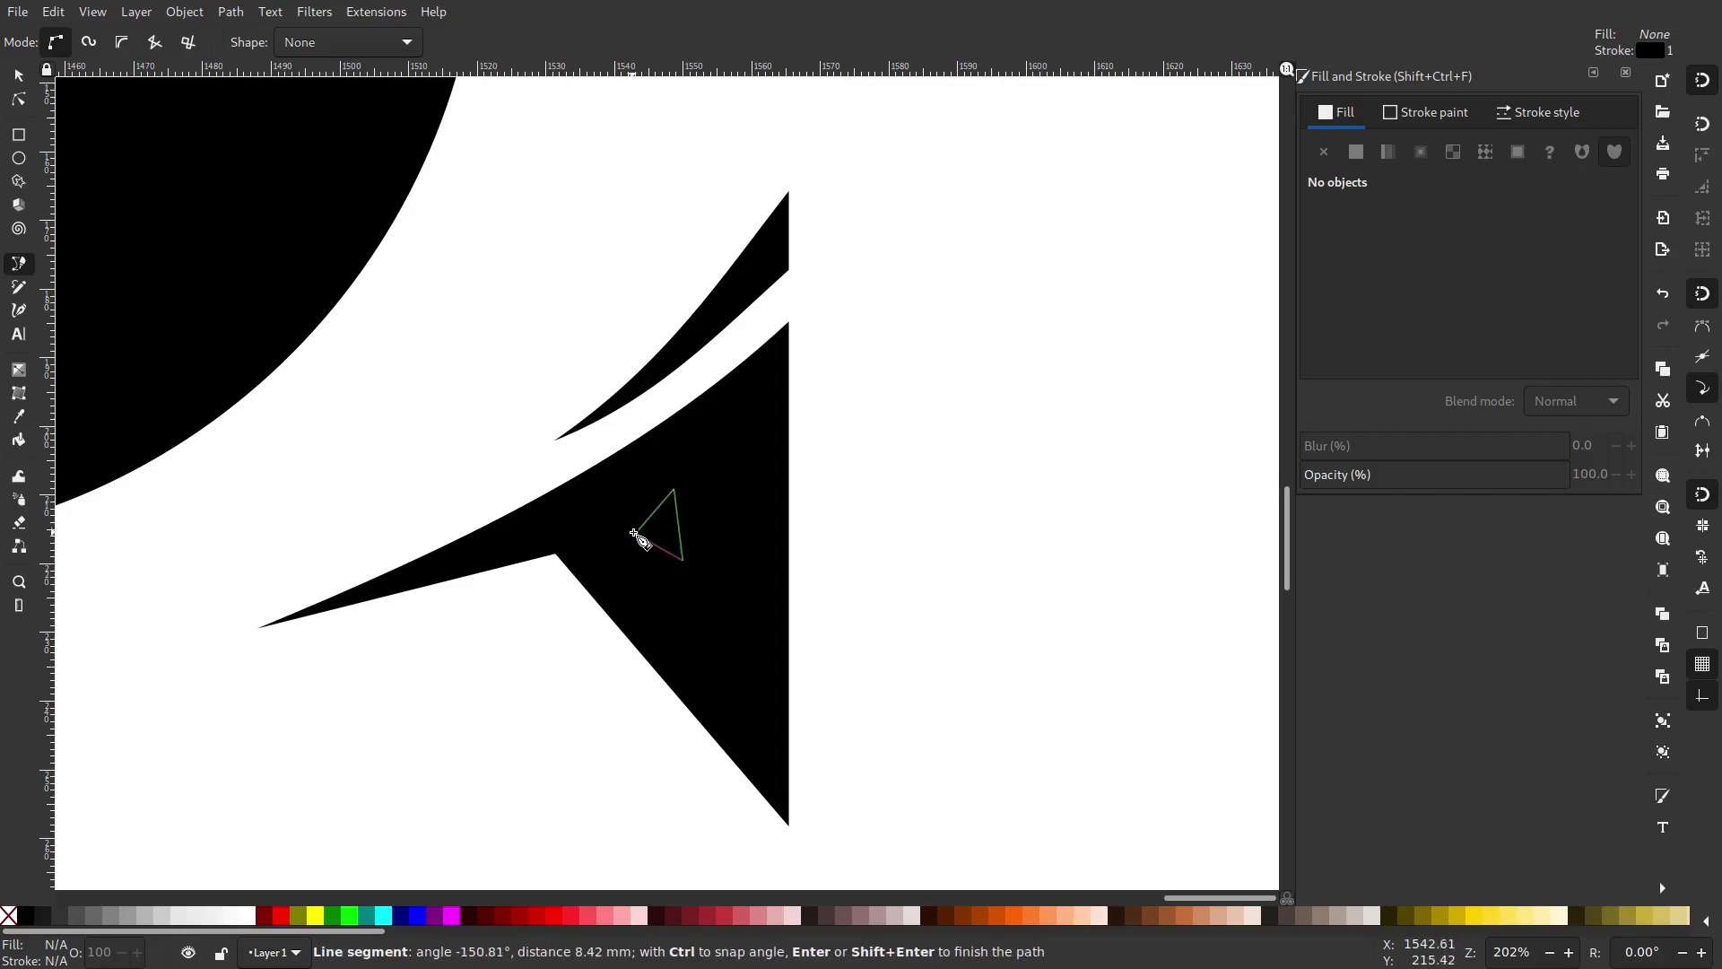
{"action": "left_click", "coordinate": [635, 533]}
{"action": "left_click", "coordinate": [17, 79]}
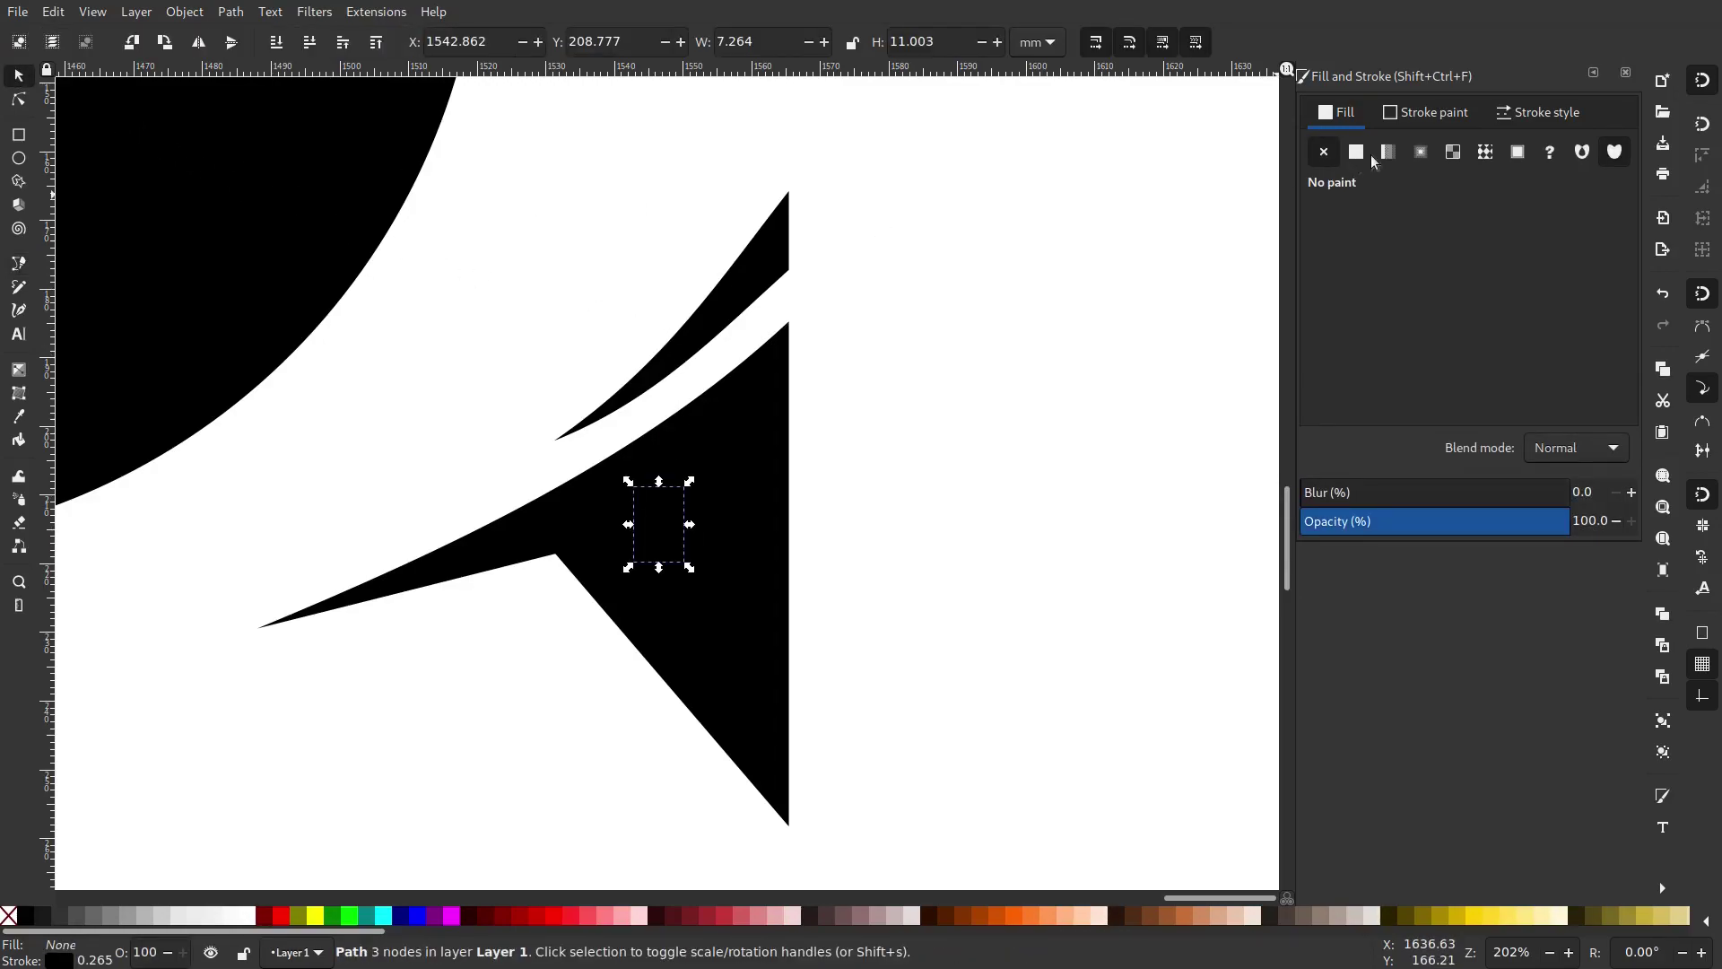
{"action": "left_click", "coordinate": [1355, 152]}
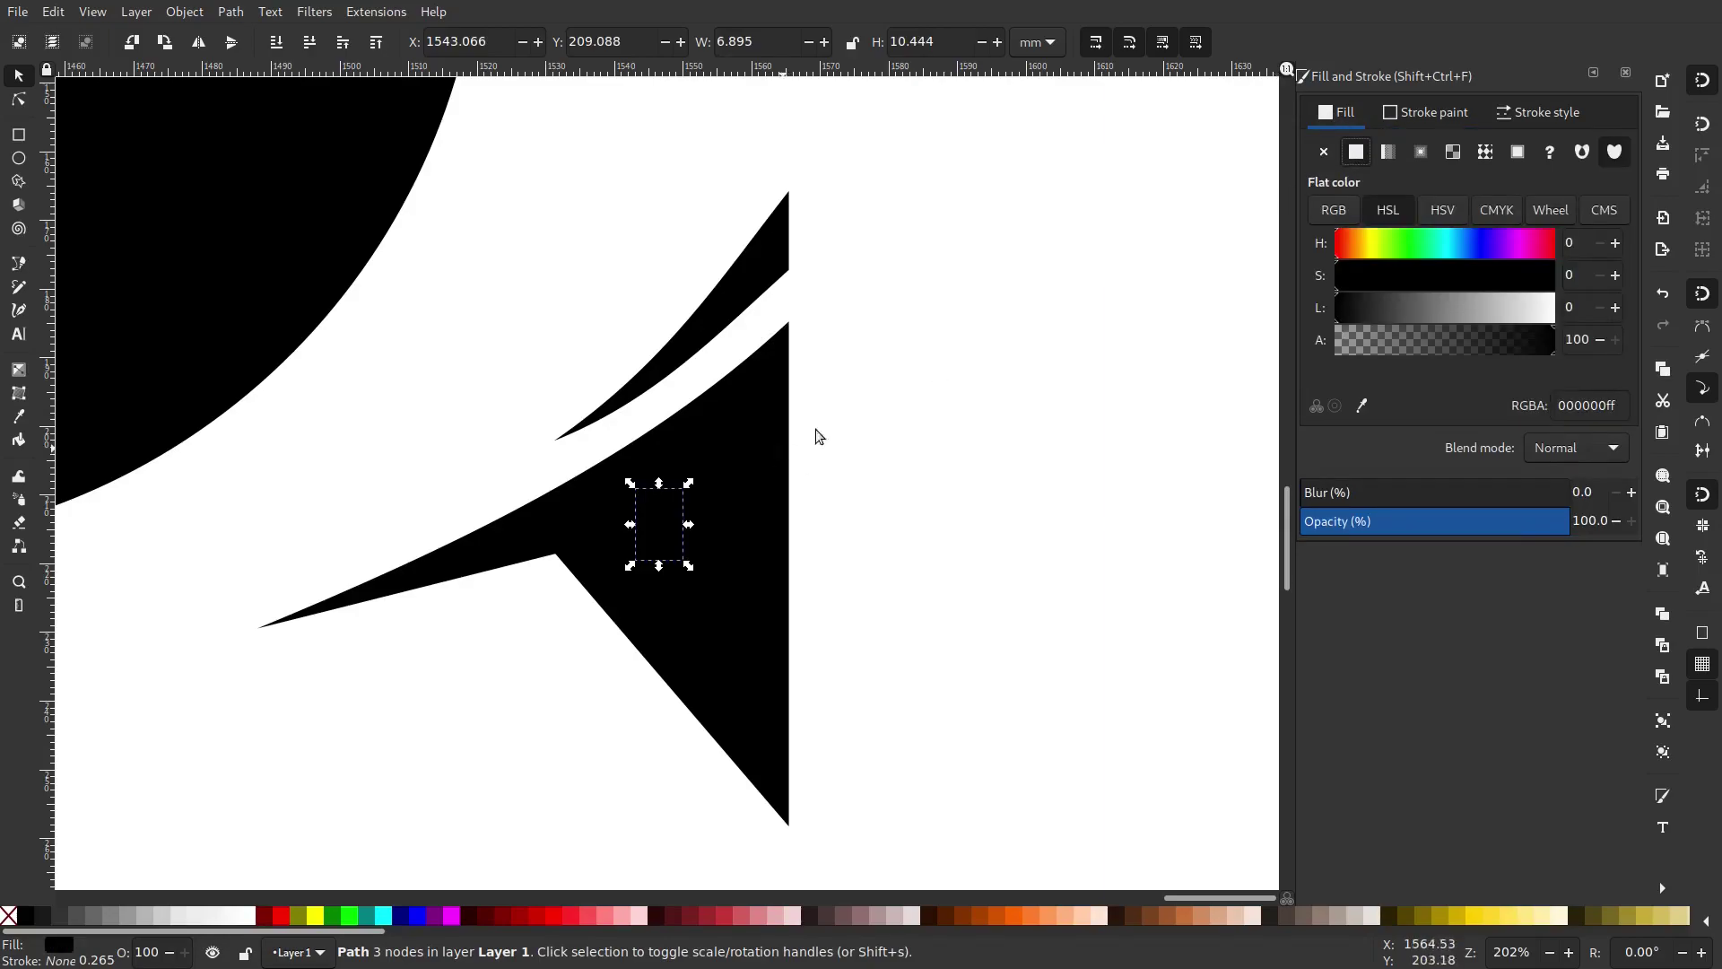
Duplicate the small inner triangle and subtract the copy from the lower triangular shape.
{"action": "left_click", "coordinate": [743, 563], "text": "shift"}
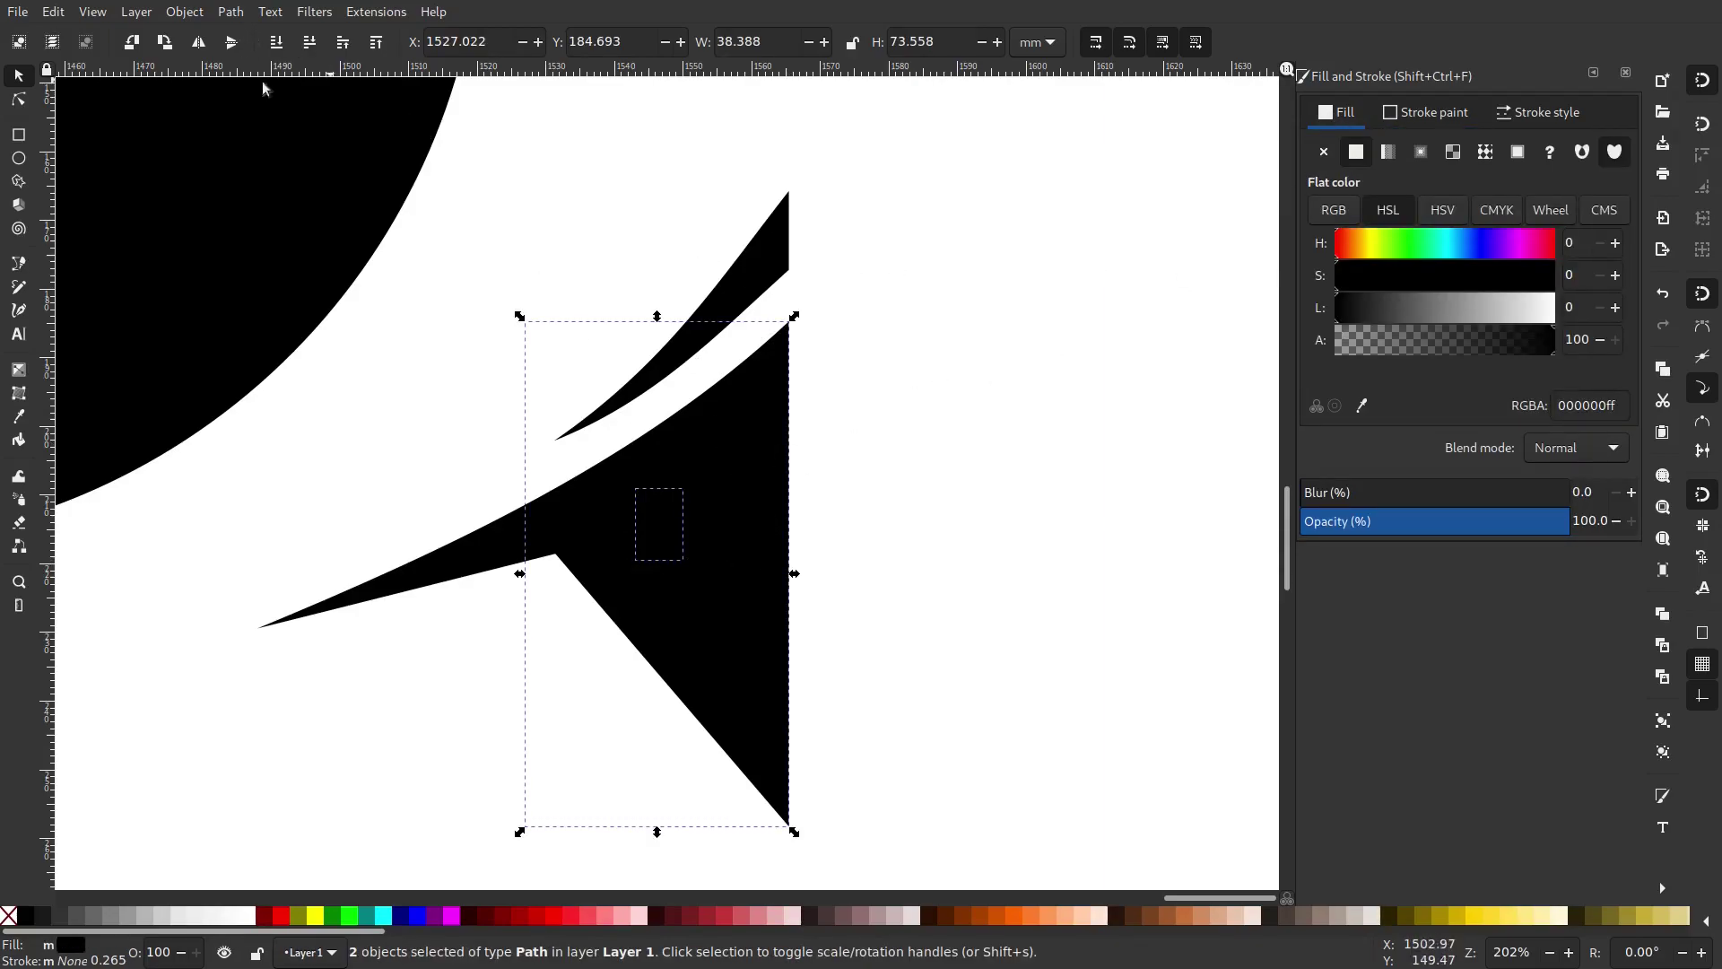
{"action": "key", "text": "Escape"}
{"action": "left_click", "coordinate": [665, 530]}
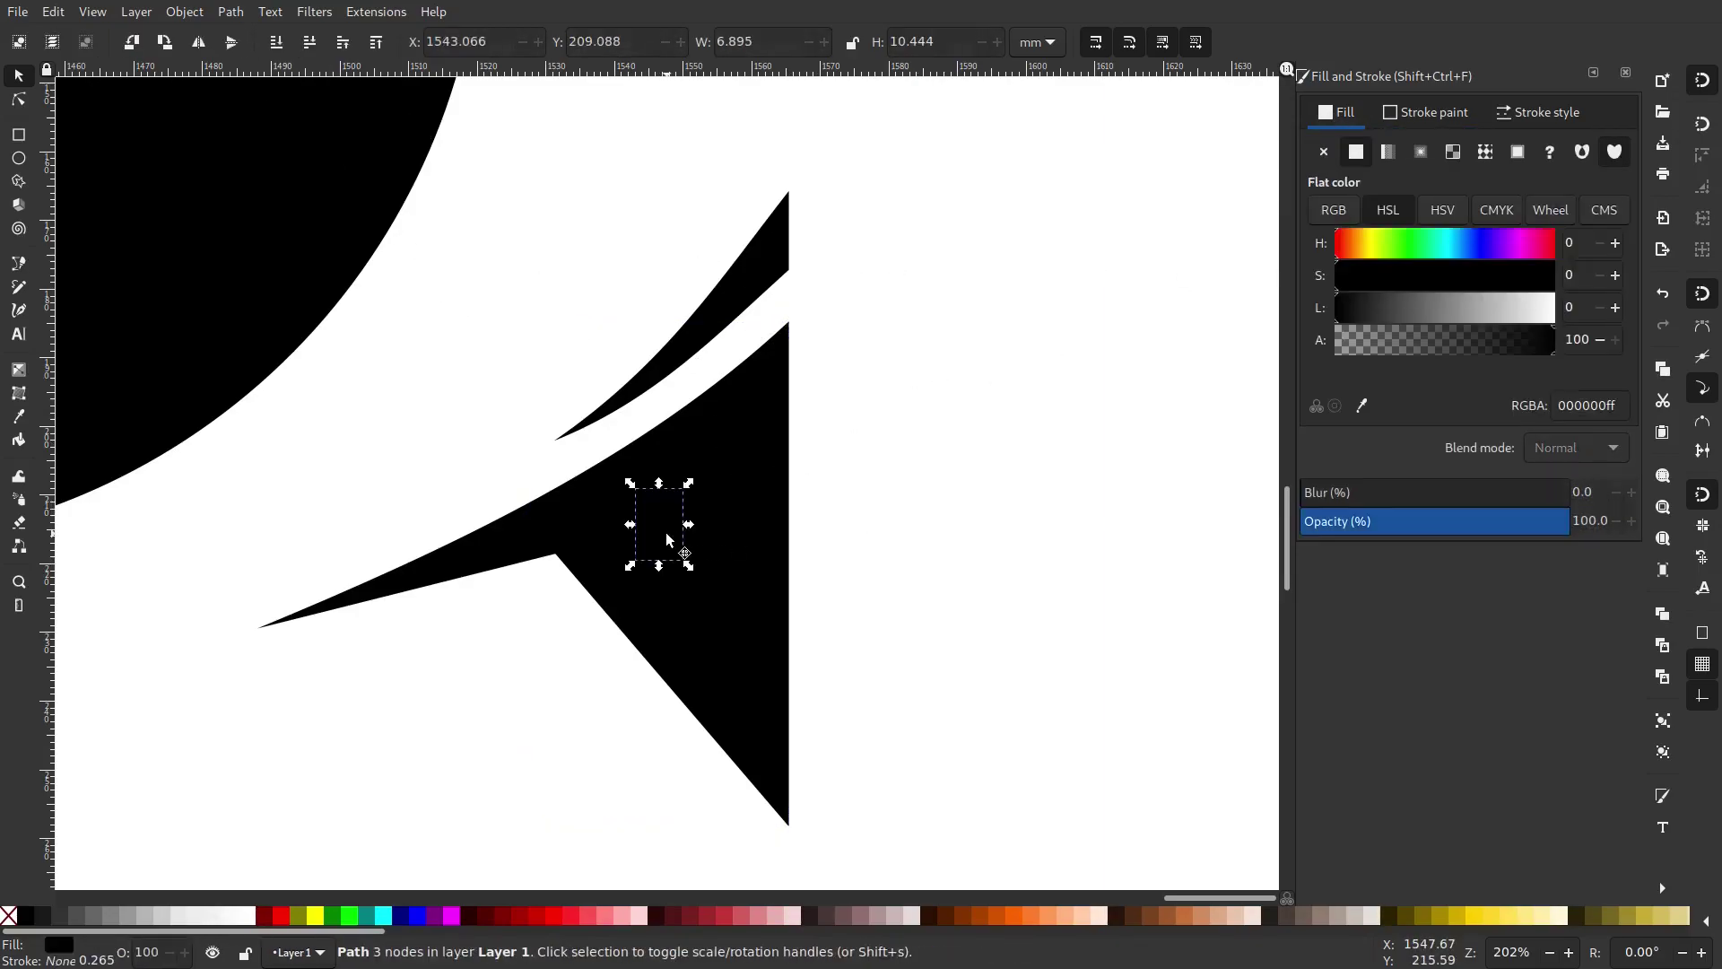
{"action": "right_click", "coordinate": [663, 525]}
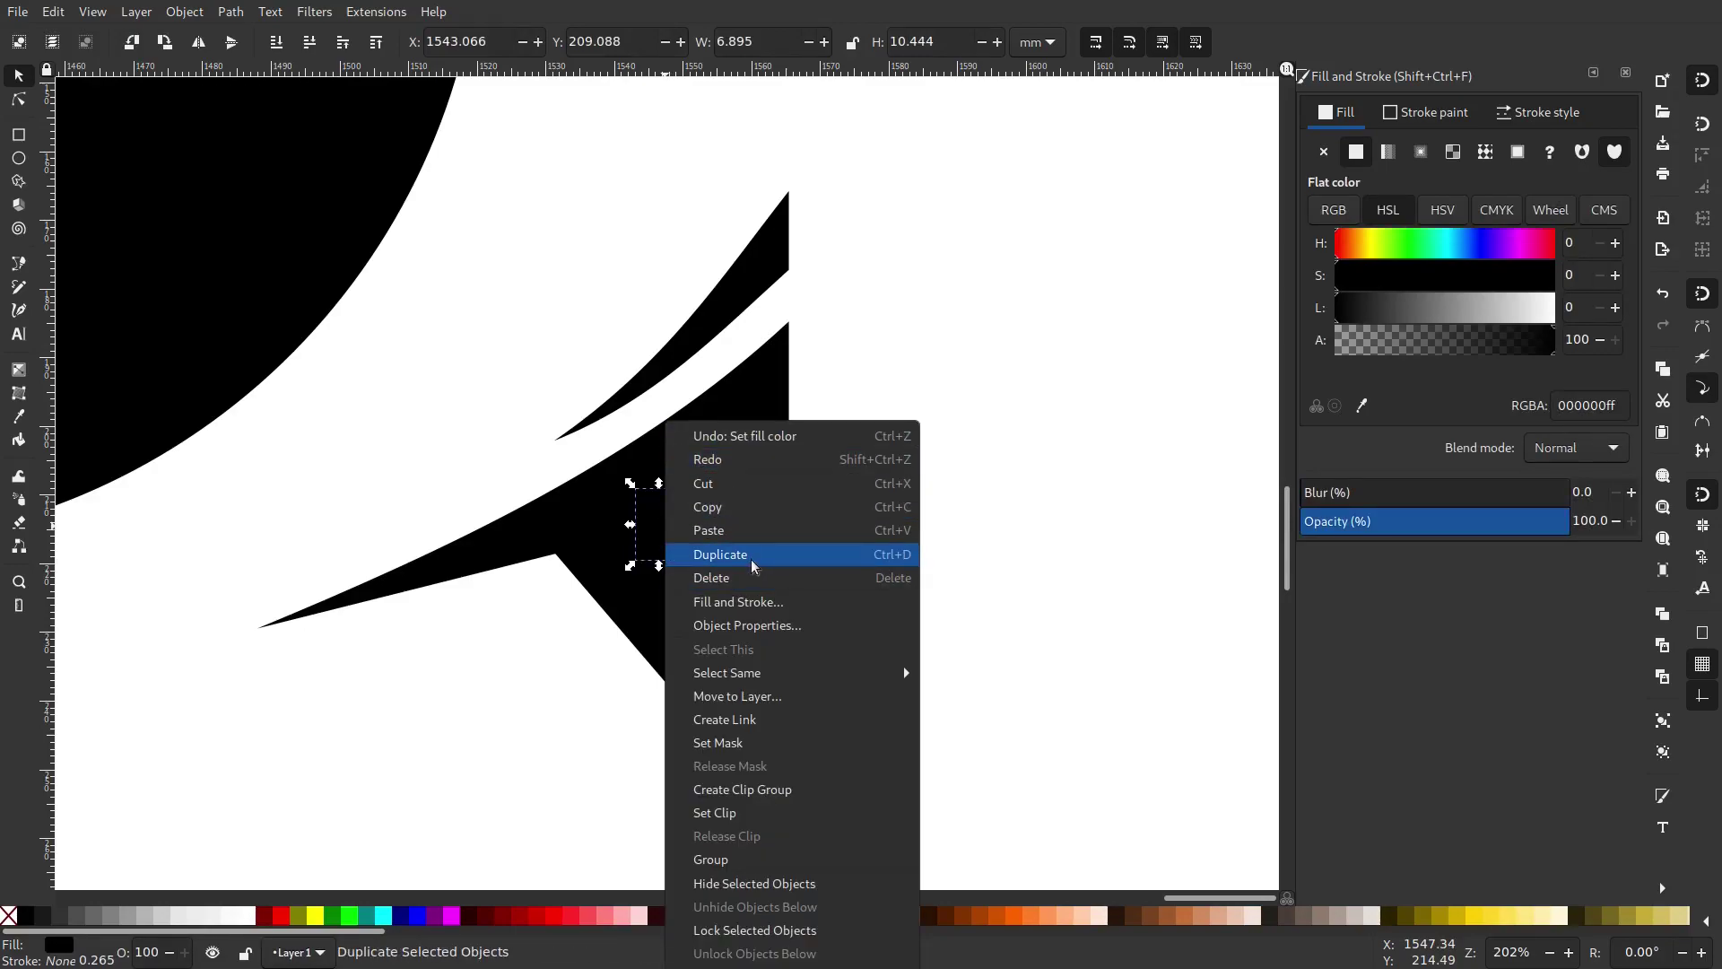
{"action": "left_click", "coordinate": [751, 555]}
{"action": "left_click", "coordinate": [753, 568], "text": "shift"}
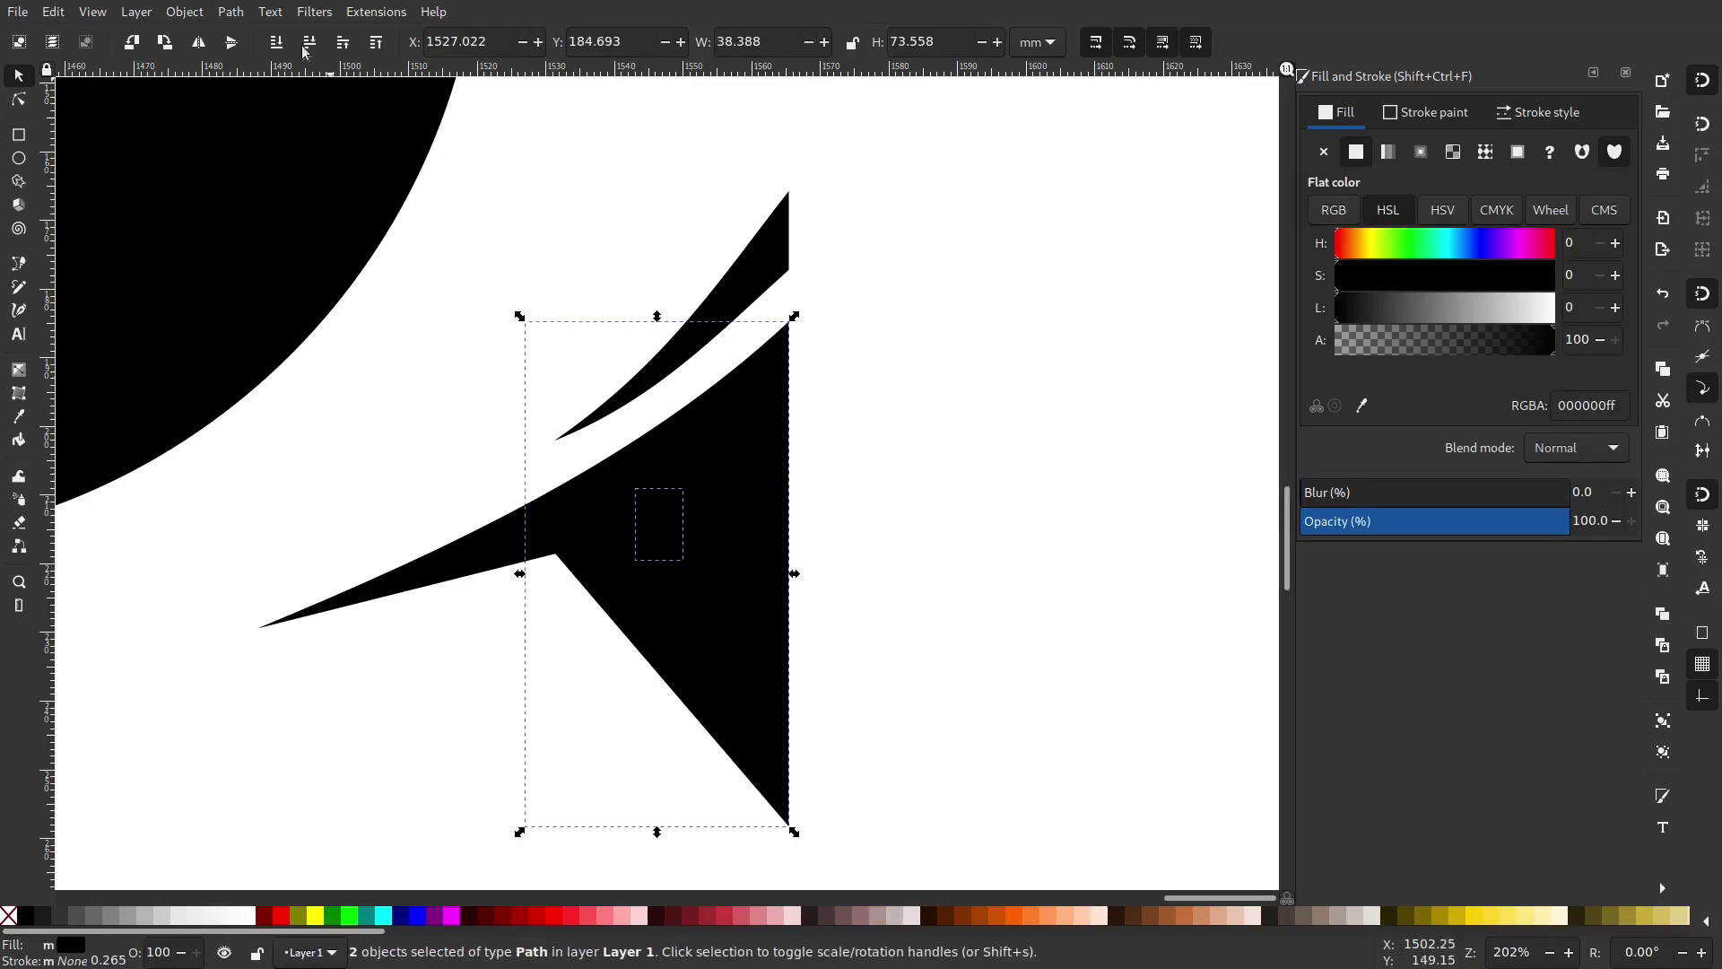
{"action": "left_click", "coordinate": [230, 12]}
{"action": "left_click", "coordinate": [249, 104]}
Try to intersect the remaining small inner triangle with the curved, pointed shape overlapping the lower triangle.
{"action": "left_click", "coordinate": [665, 539]}
{"action": "left_click", "coordinate": [529, 537], "text": "shift"}
{"action": "left_click", "coordinate": [231, 12]}
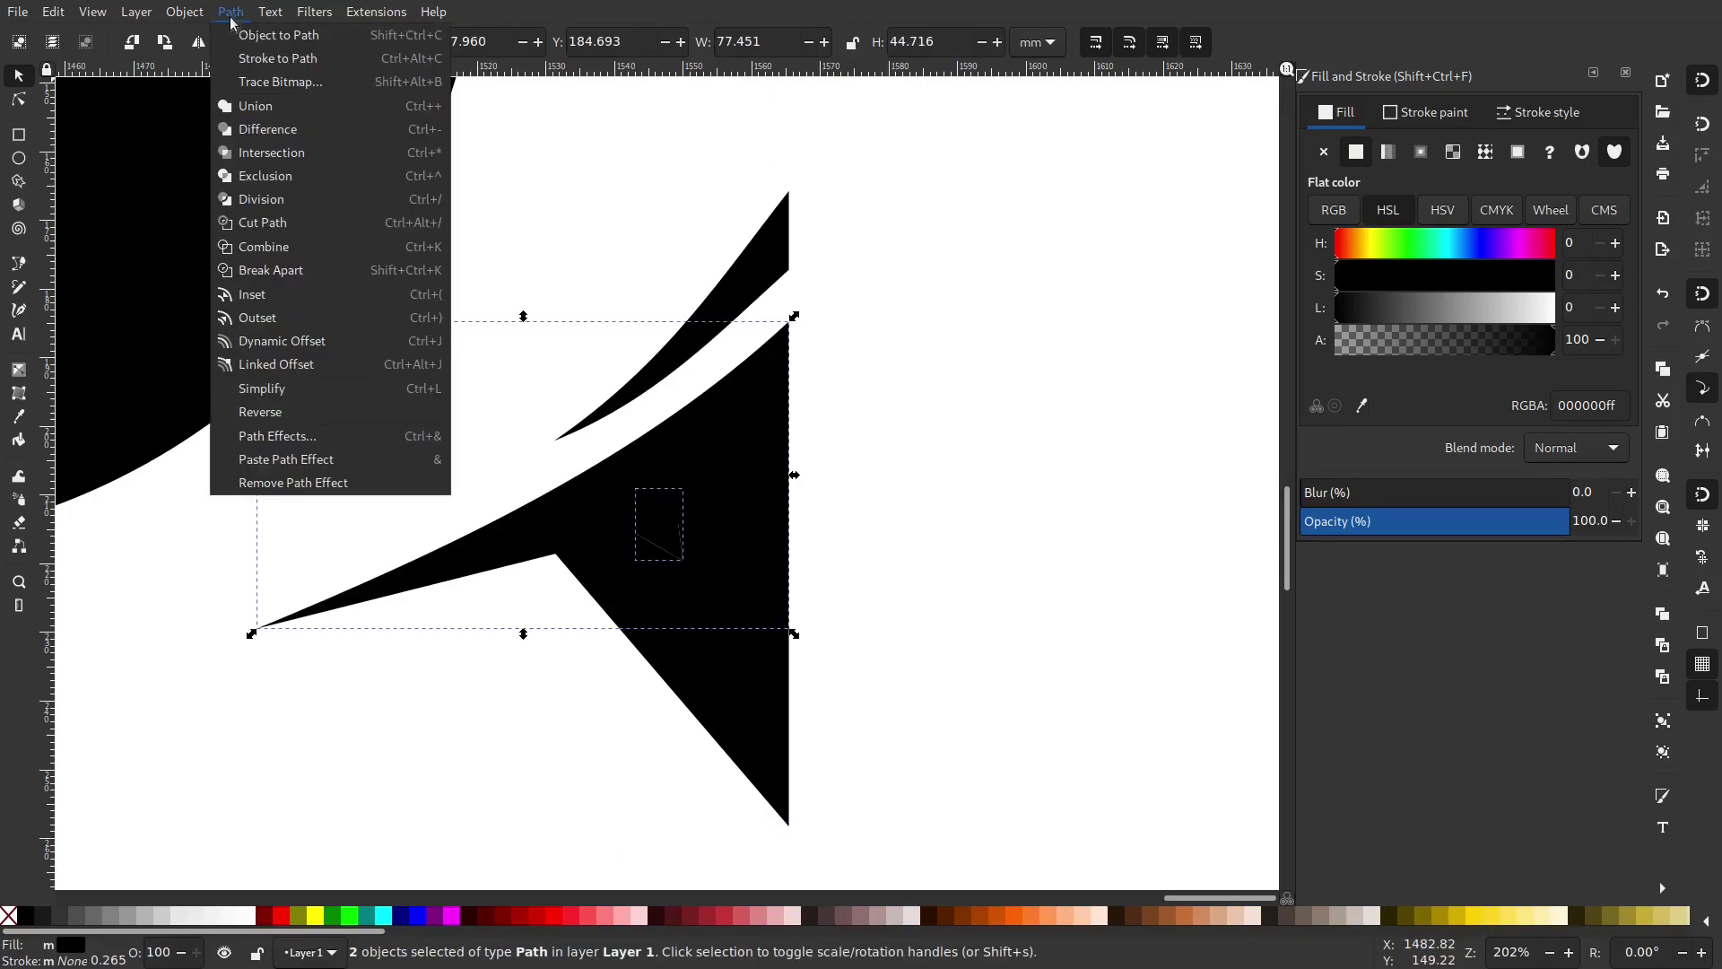
{"action": "left_click", "coordinate": [255, 145]}
{"action": "key", "text": "Escape"}
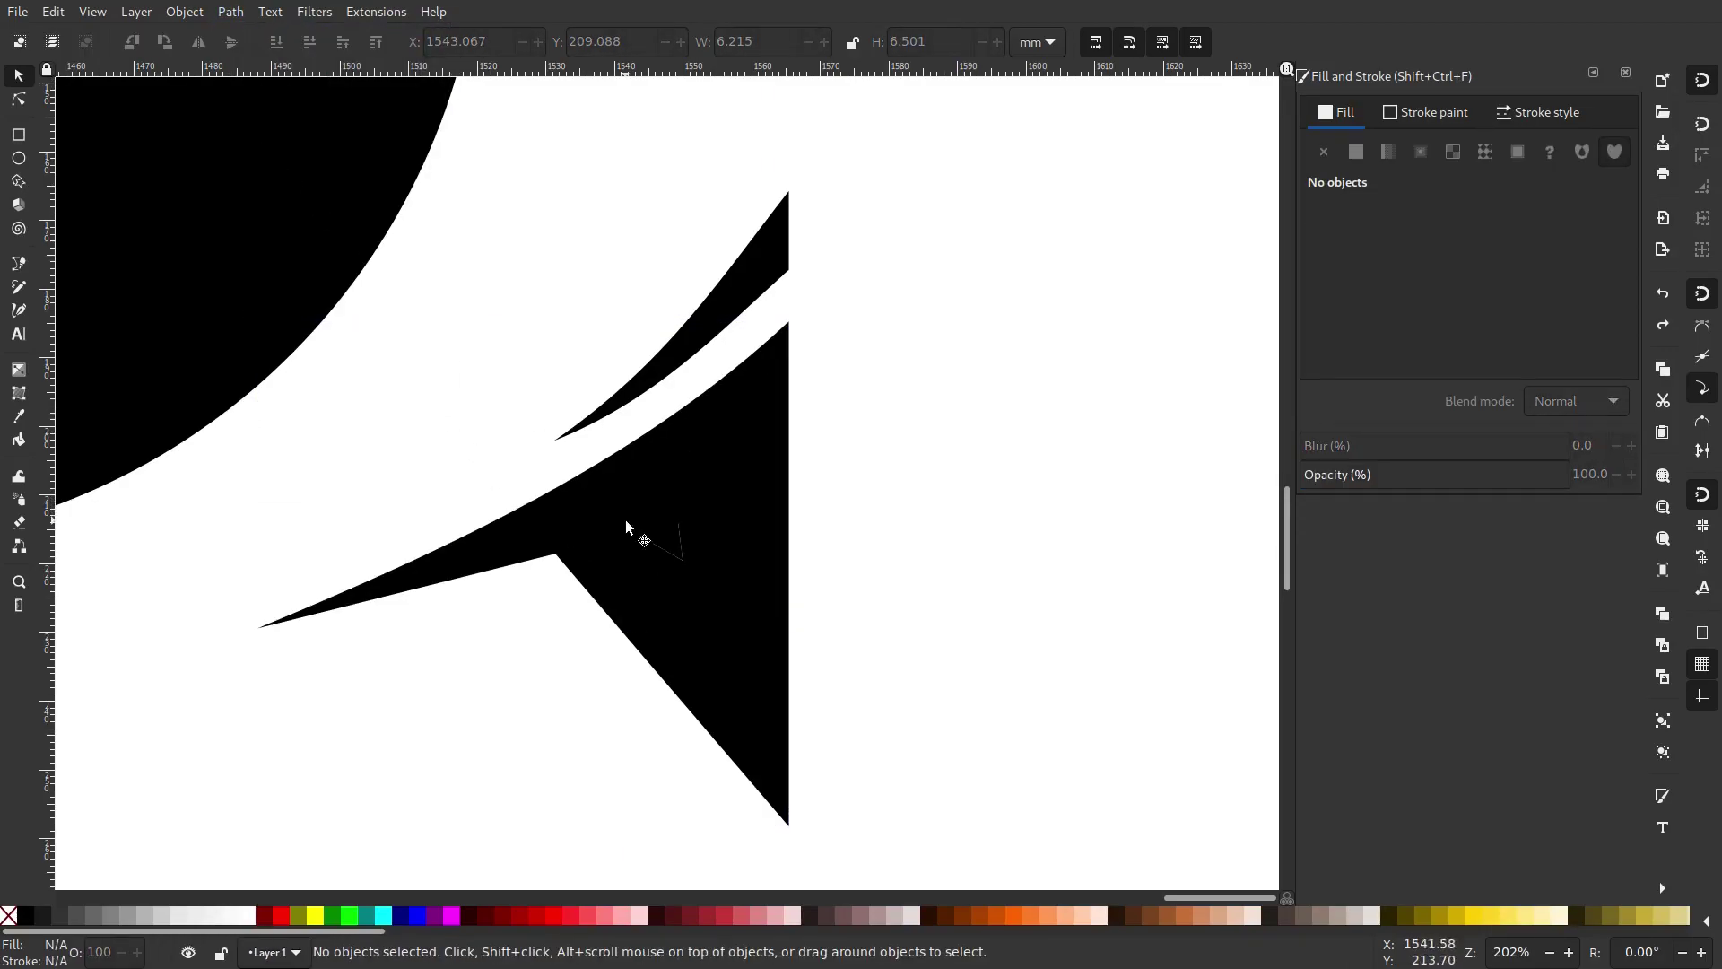
Subtract the remaining small triangle from the curved, pointed shape to cut a triangular hole, and clear the selection.
{"action": "left_click", "coordinate": [663, 540]}
{"action": "left_click", "coordinate": [532, 525], "text": "shift"}
{"action": "left_click", "coordinate": [196, 12]}
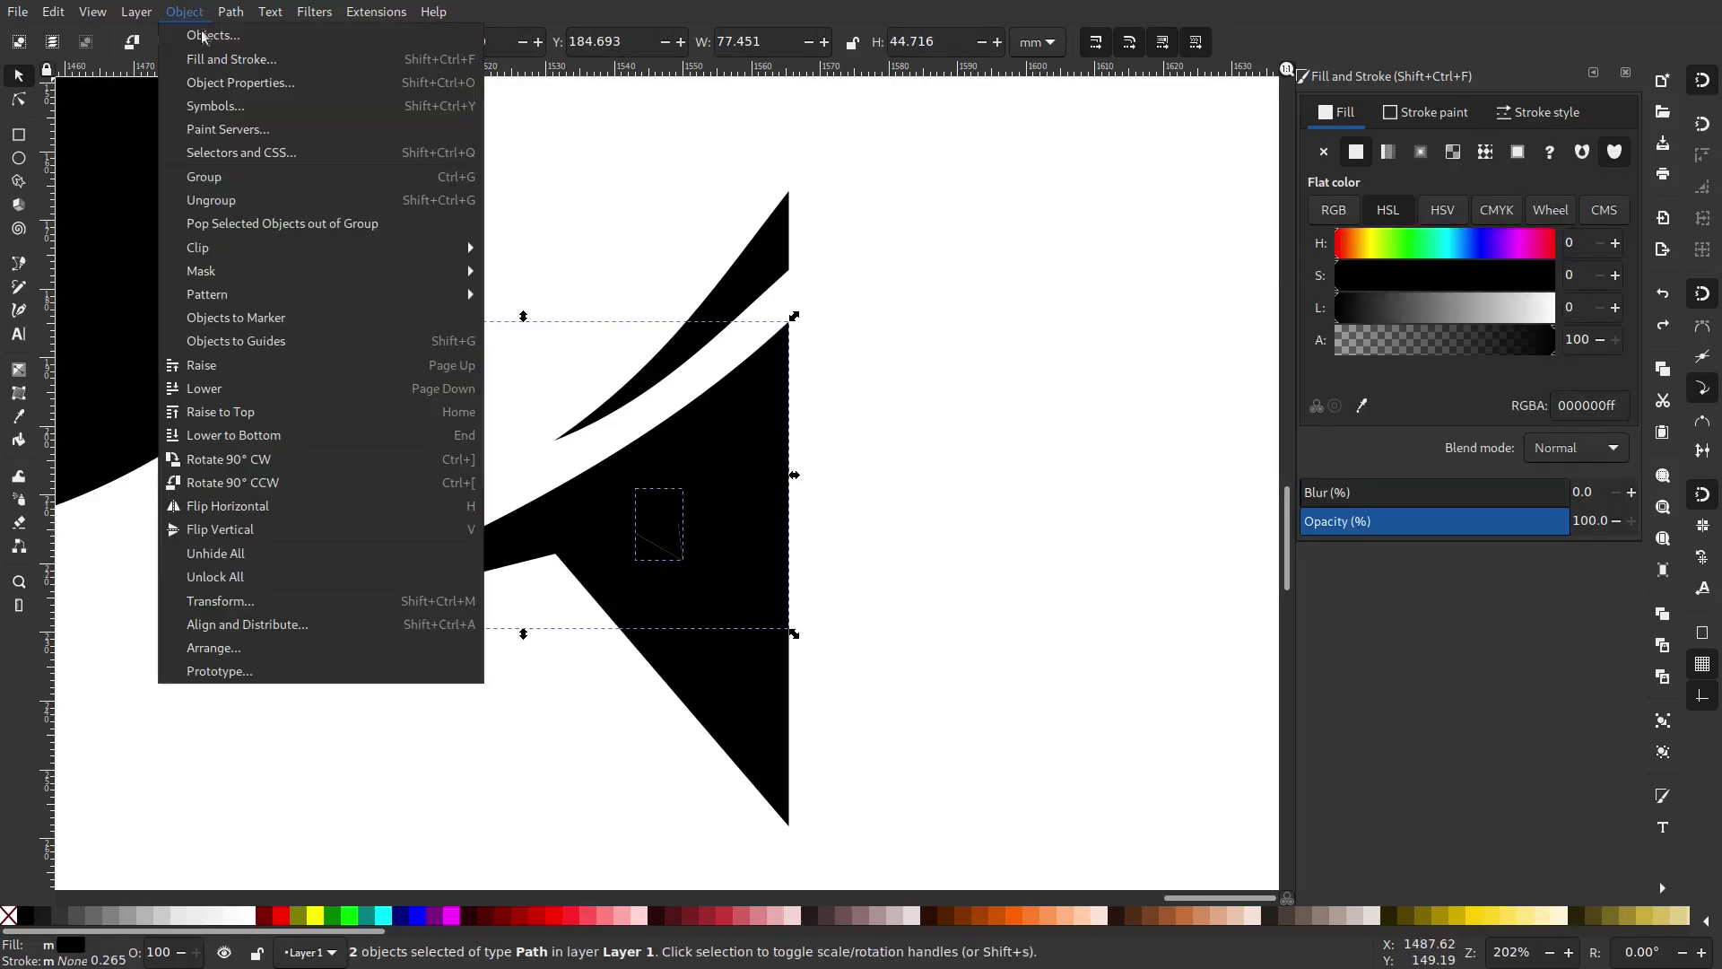
{"action": "mouse_move", "coordinate": [233, 11]}
{"action": "left_click", "coordinate": [282, 139]}
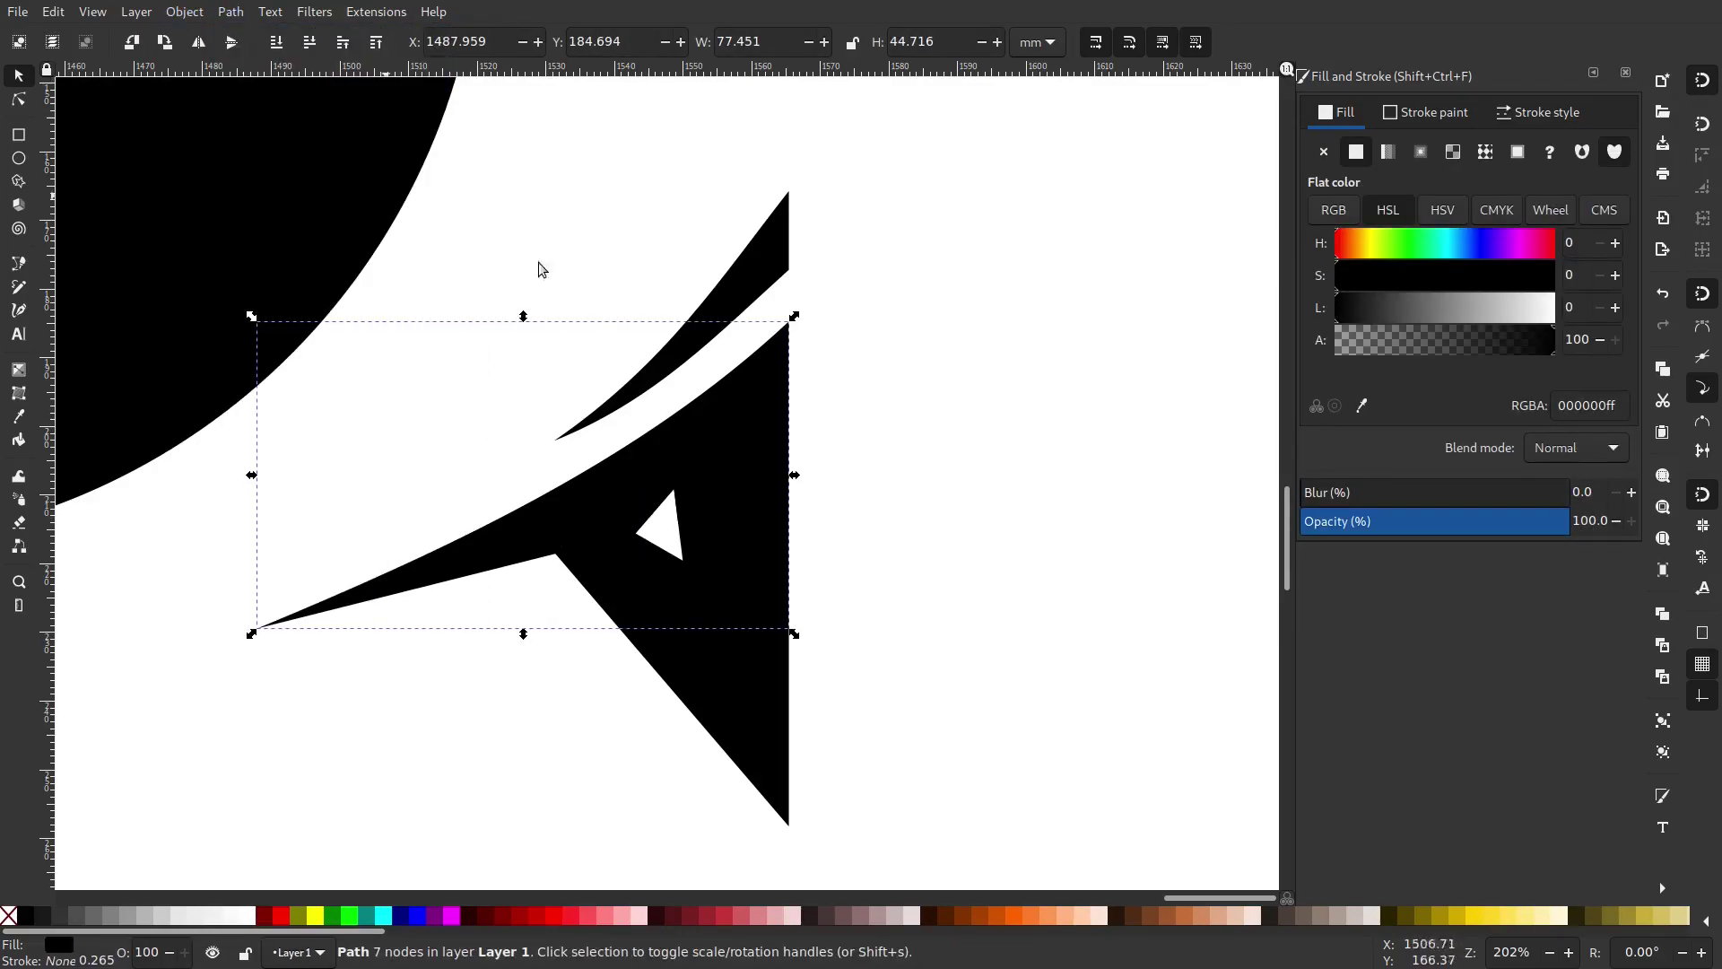
{"action": "key", "text": "Escape"}
Select all seven shapes of the half drawing and duplicate them.
{"action": "scroll", "coordinate": [872, 507], "scroll_direction": "down", "scroll_amount": 4}
{"action": "scroll", "coordinate": [767, 527], "scroll_direction": "up", "scroll_amount": 2}
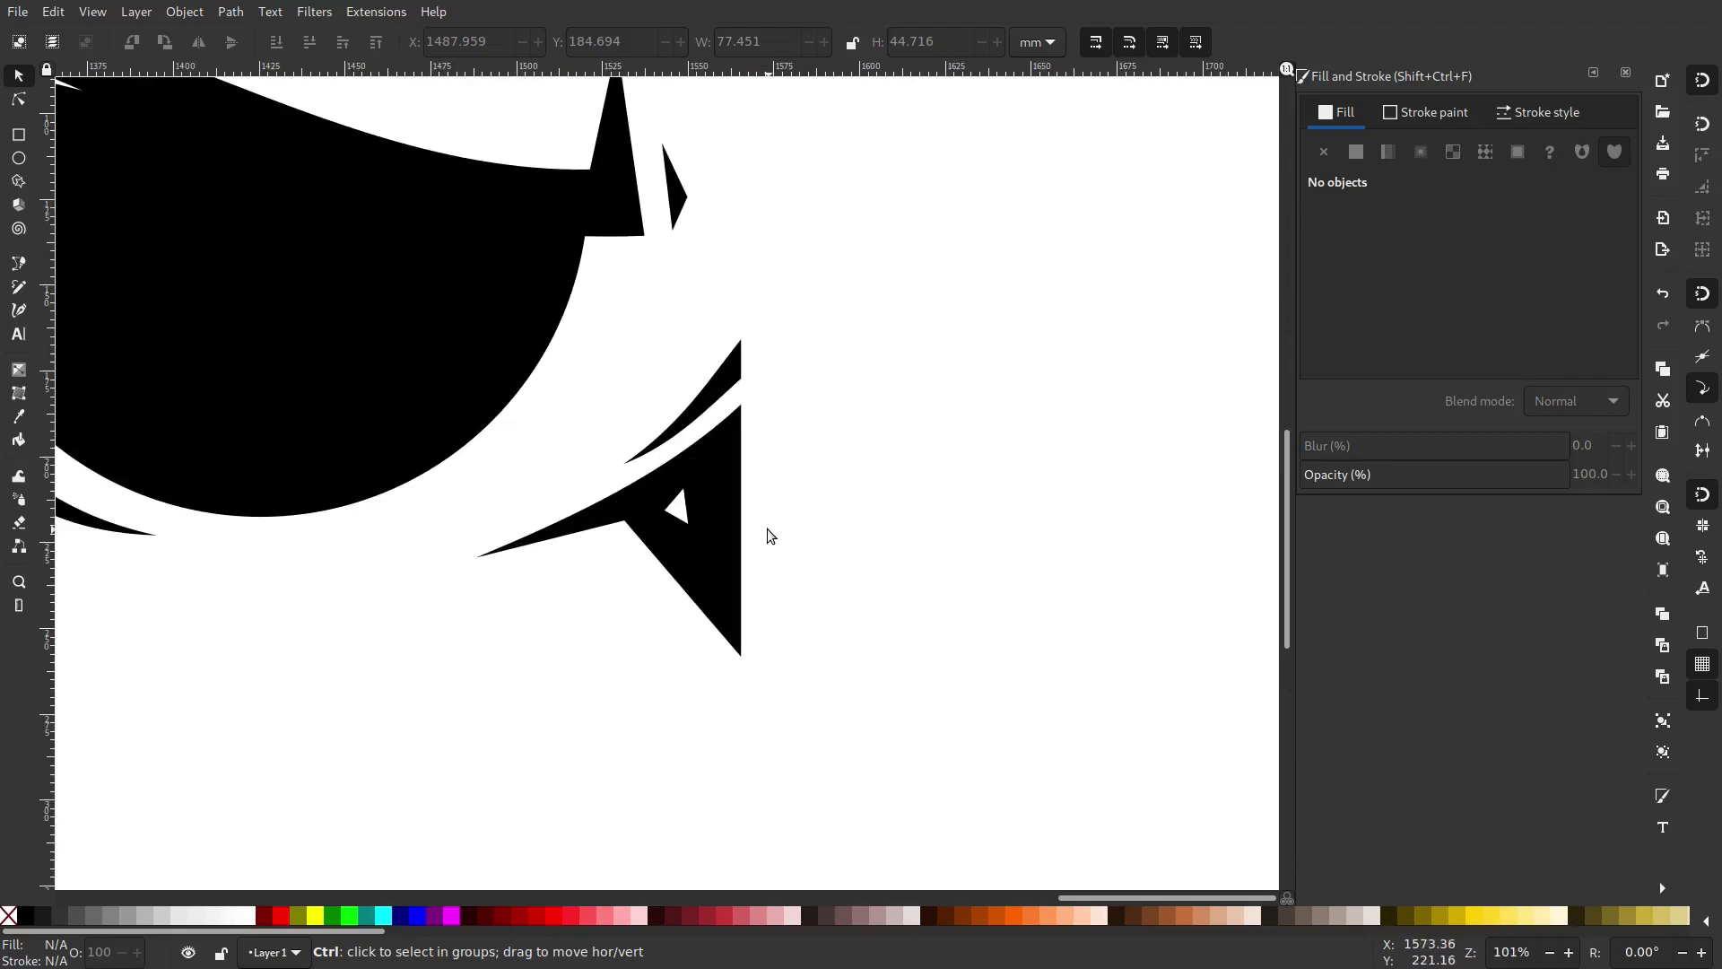
{"action": "scroll", "coordinate": [765, 515], "scroll_direction": "down", "scroll_amount": 3}
{"action": "scroll", "coordinate": [782, 510], "scroll_direction": "up", "scroll_amount": 3}
{"action": "scroll", "coordinate": [762, 499], "scroll_direction": "down", "scroll_amount": 1}
{"action": "left_click_drag", "start_coordinate": [754, 457], "coordinate": [898, 637]}
{"action": "left_click_drag", "start_coordinate": [982, 773], "coordinate": [84, 213]}
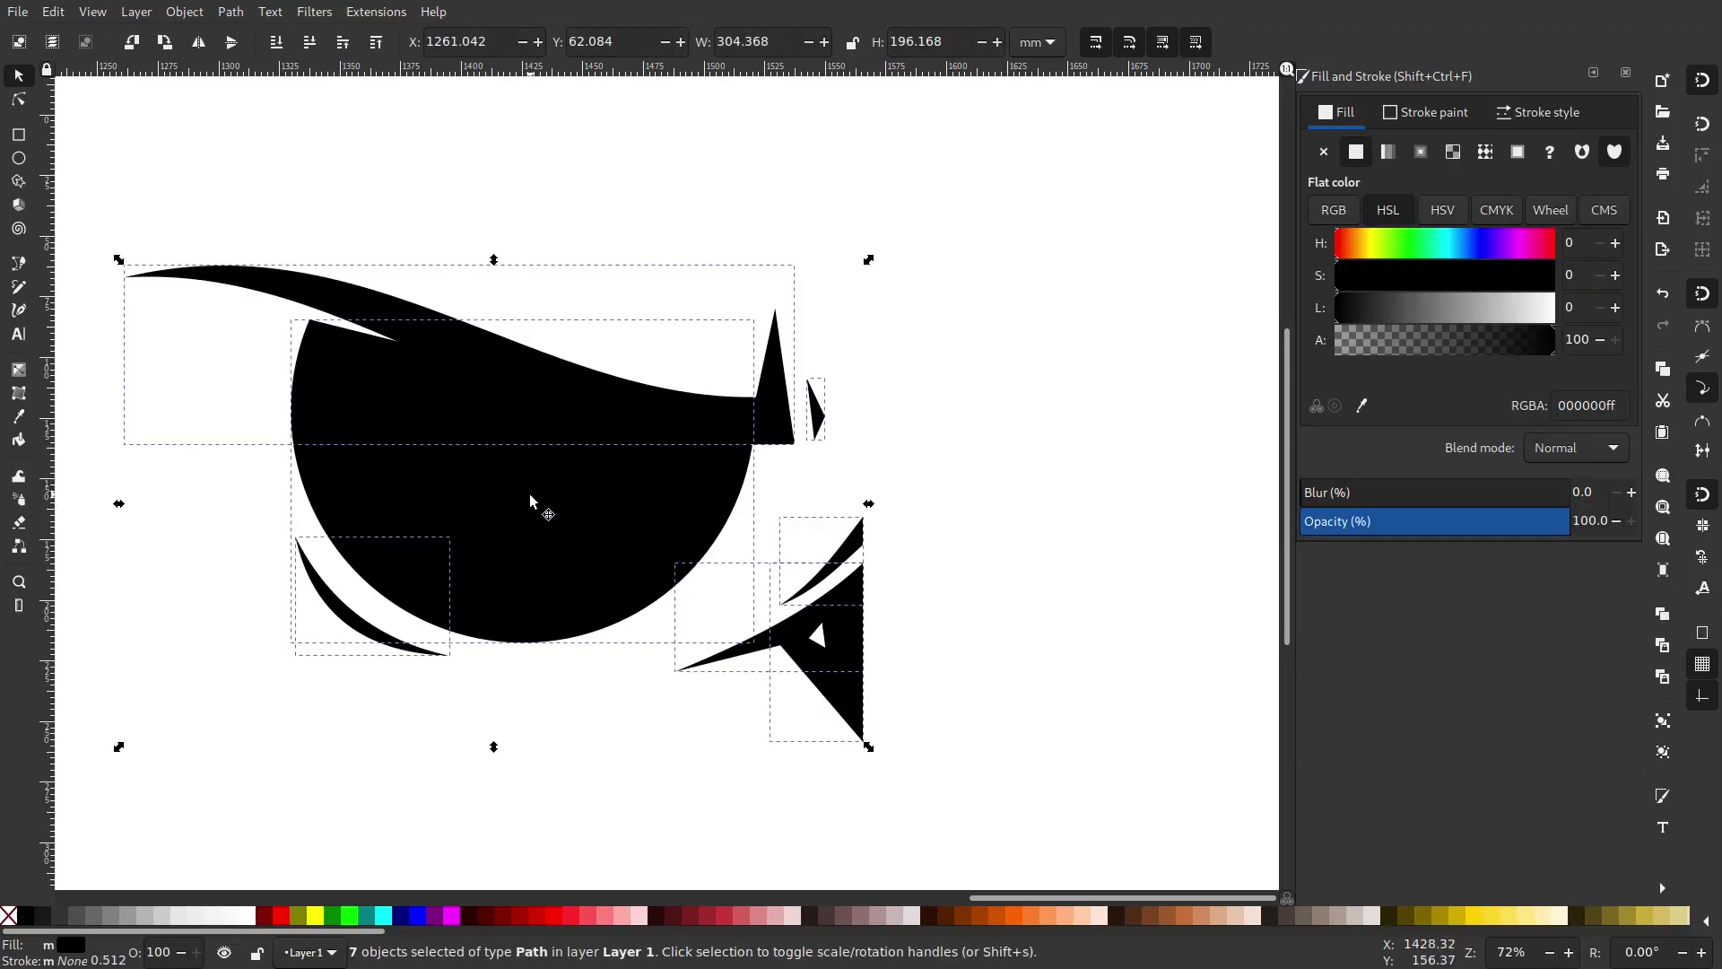
{"action": "right_click", "coordinate": [557, 417]}
{"action": "left_click", "coordinate": [634, 549]}
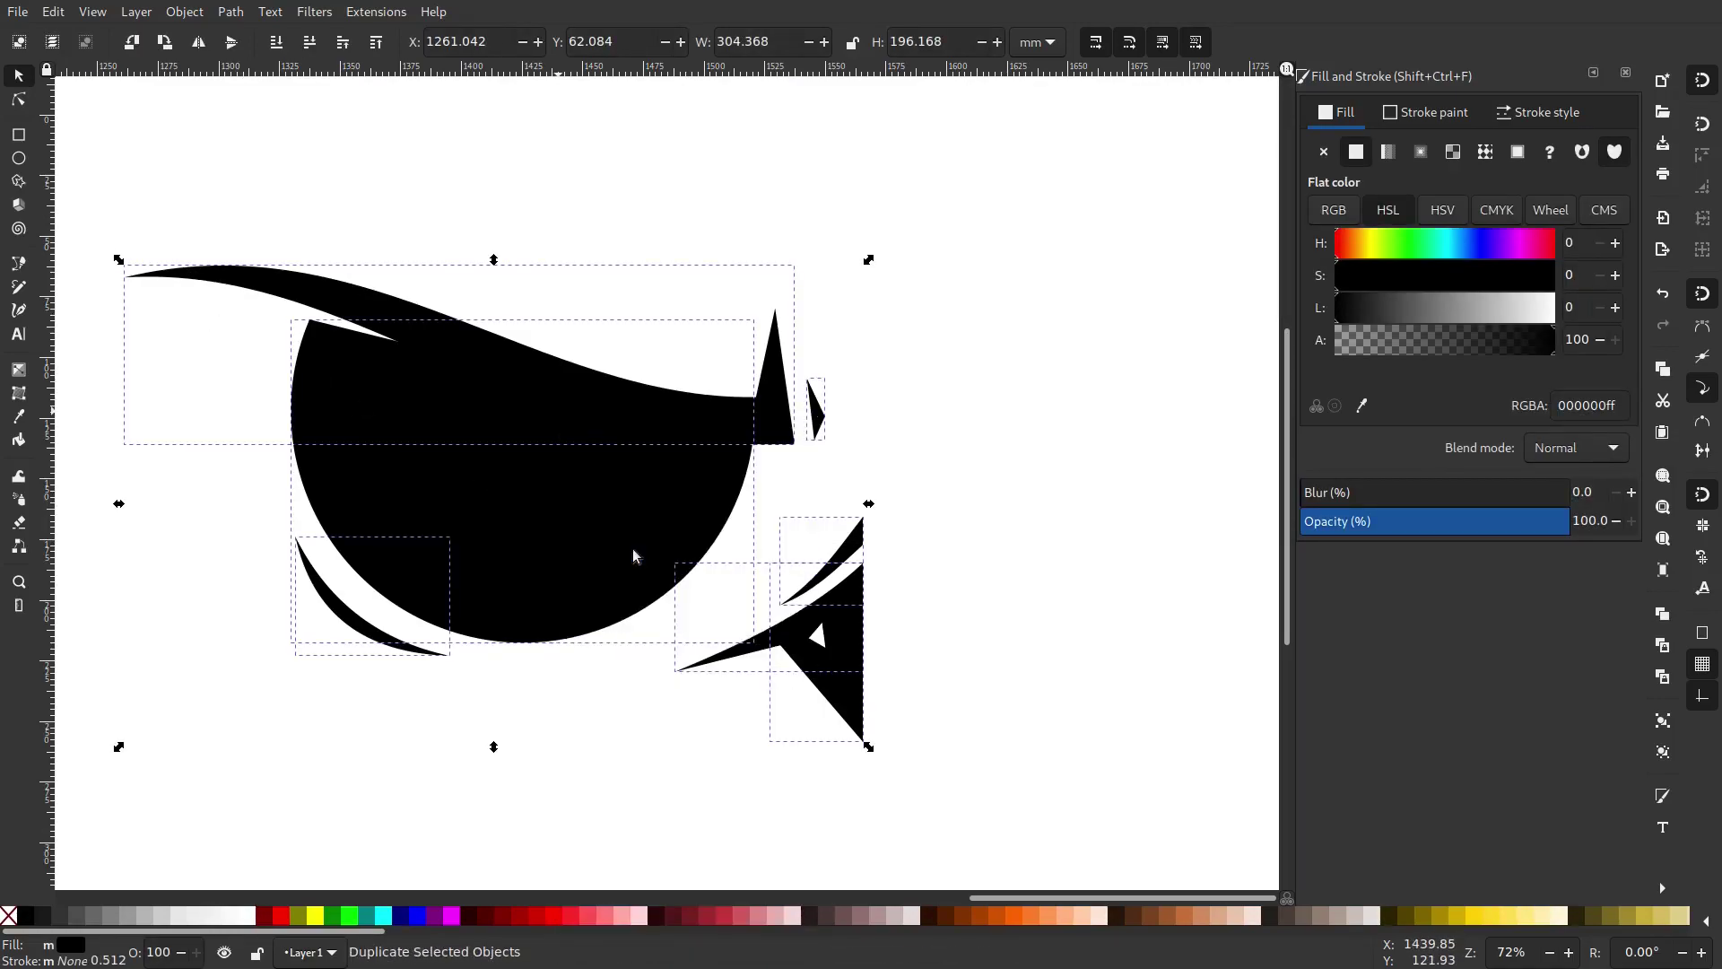
Flip the duplicated half horizontally and move it so its vertical edge meets the original's along the centre line.
{"action": "left_click", "coordinate": [198, 52]}
{"action": "left_click_drag", "start_coordinate": [384, 488], "coordinate": [1093, 485]}
{"action": "scroll", "coordinate": [869, 722], "scroll_direction": "up", "scroll_amount": 4}
{"action": "left_click_drag", "start_coordinate": [810, 697], "coordinate": [764, 616]}
{"action": "scroll", "coordinate": [715, 661], "scroll_direction": "up", "scroll_amount": 2, "text": "ctrl"}
{"action": "left_click", "coordinate": [480, 669]}
Examine the mirrored drawing as a whole and around the central seam.
{"action": "scroll", "coordinate": [567, 612], "scroll_direction": "down", "scroll_amount": 5, "text": "ctrl"}
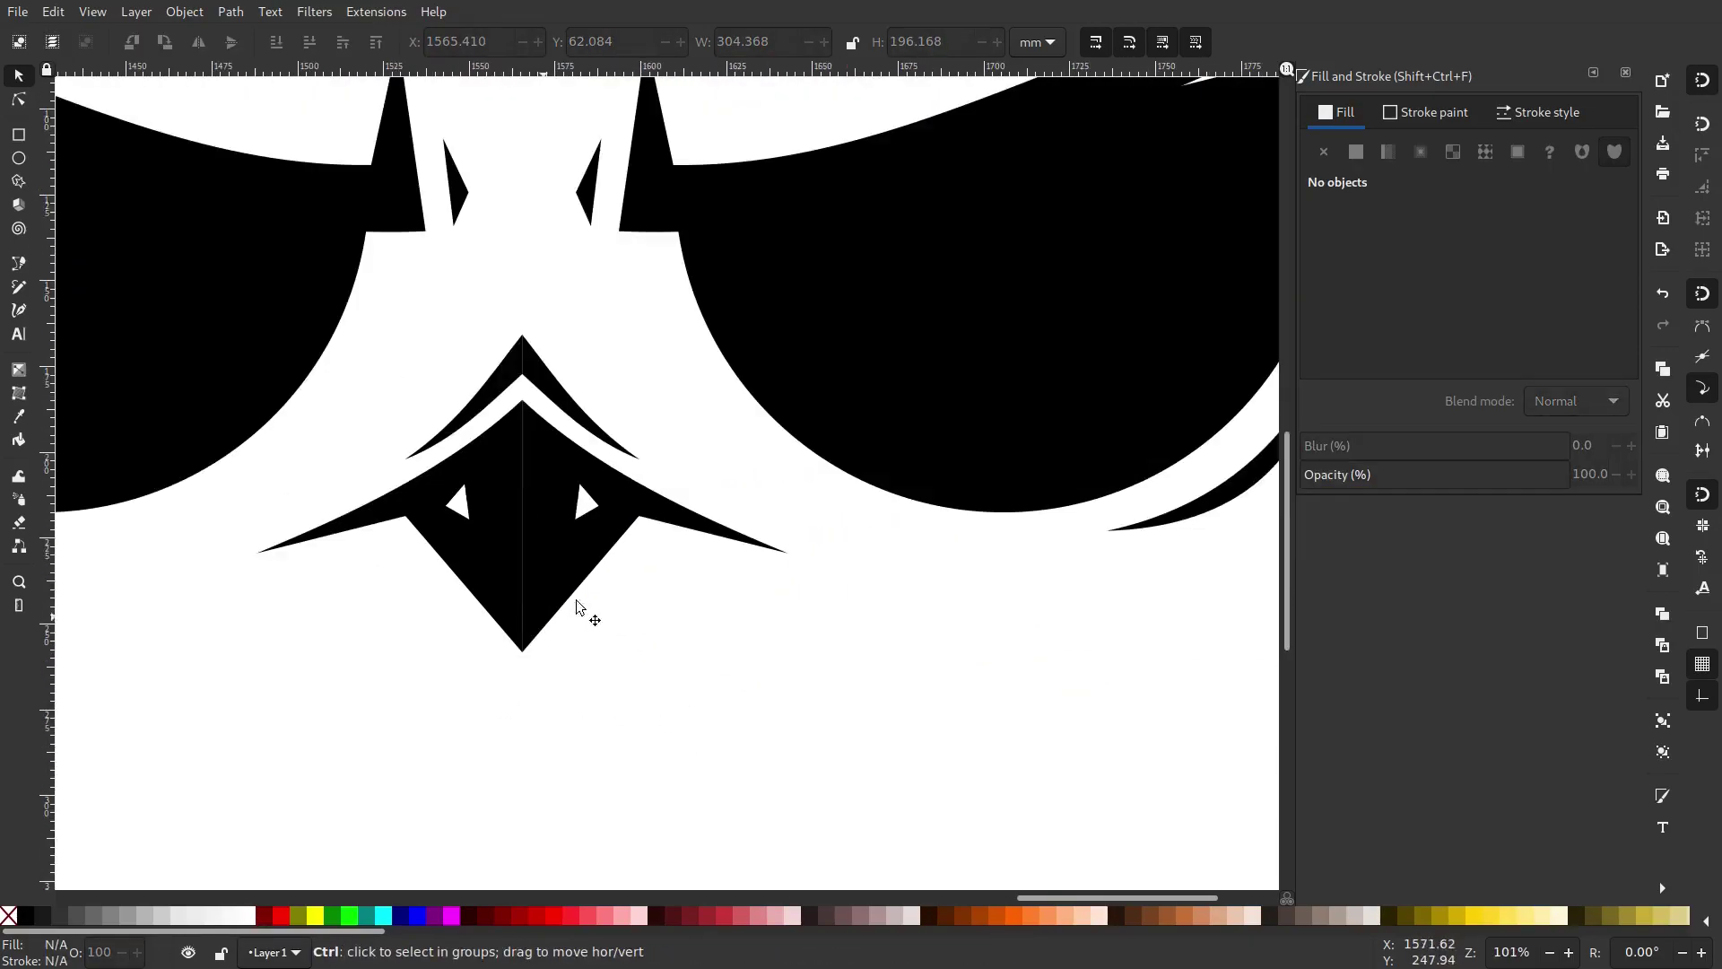
{"action": "scroll", "coordinate": [567, 612], "scroll_direction": "down", "scroll_amount": 4, "text": "ctrl"}
{"action": "scroll", "coordinate": [513, 625], "scroll_direction": "down", "scroll_amount": 1, "text": "ctrl"}
{"action": "scroll", "coordinate": [513, 624], "scroll_direction": "up", "scroll_amount": 4, "text": "ctrl"}
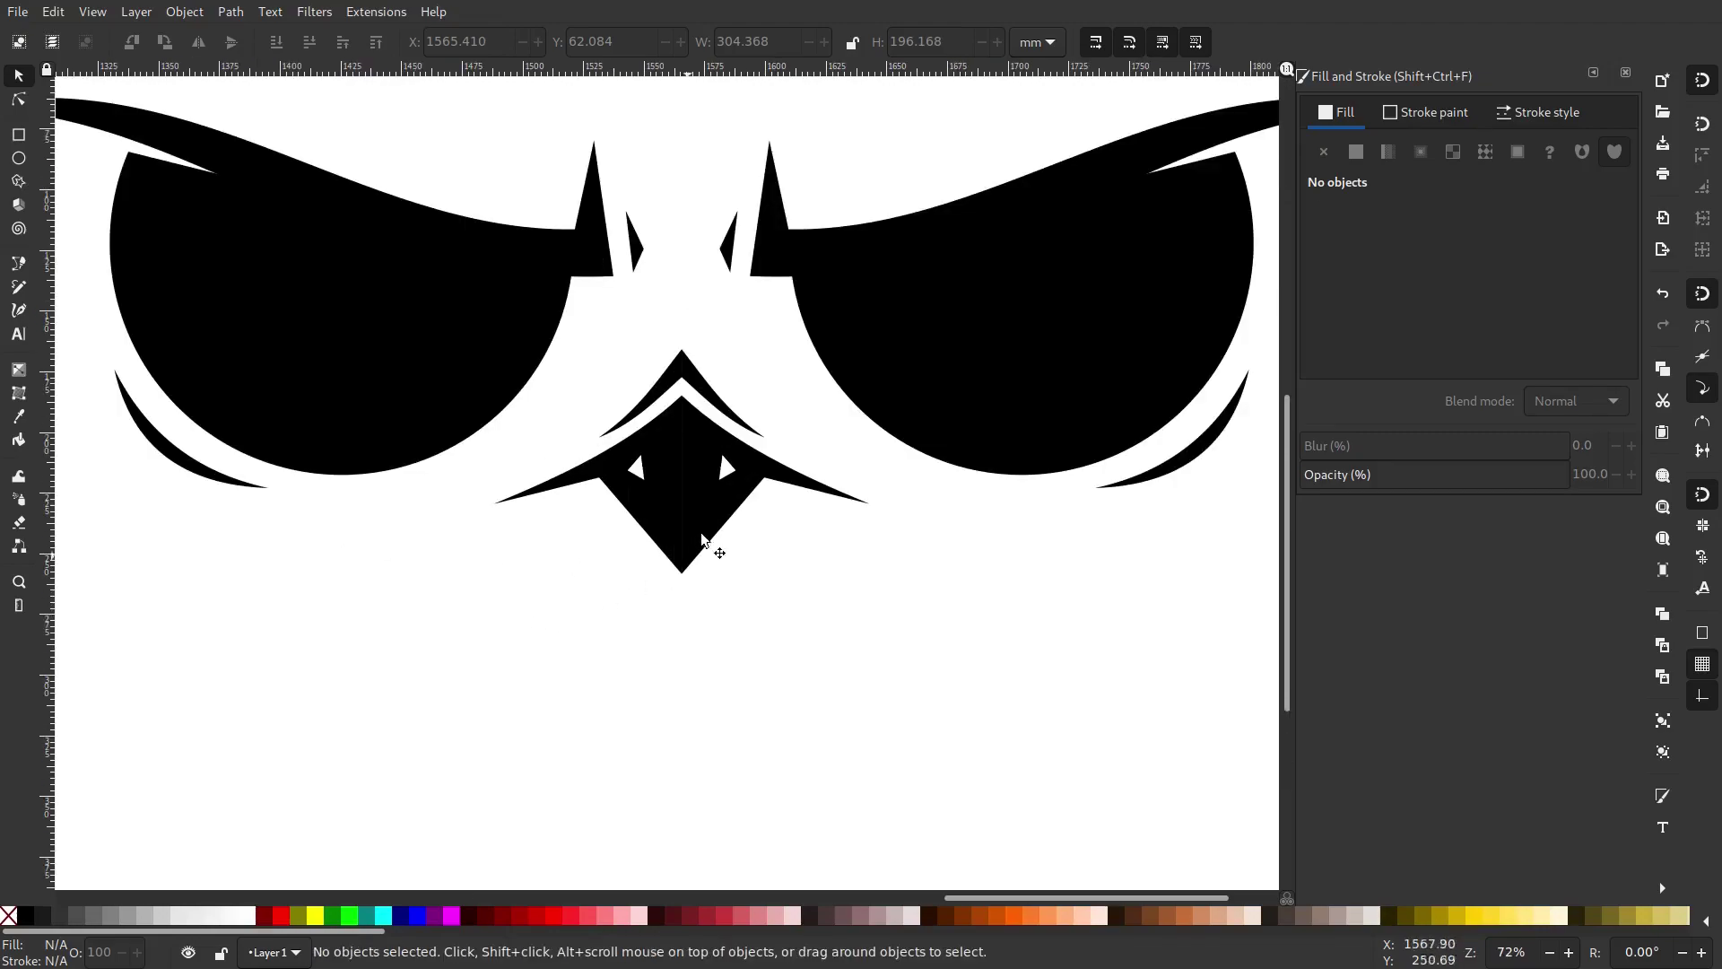
{"action": "left_click_drag", "start_coordinate": [843, 464], "coordinate": [805, 587]}
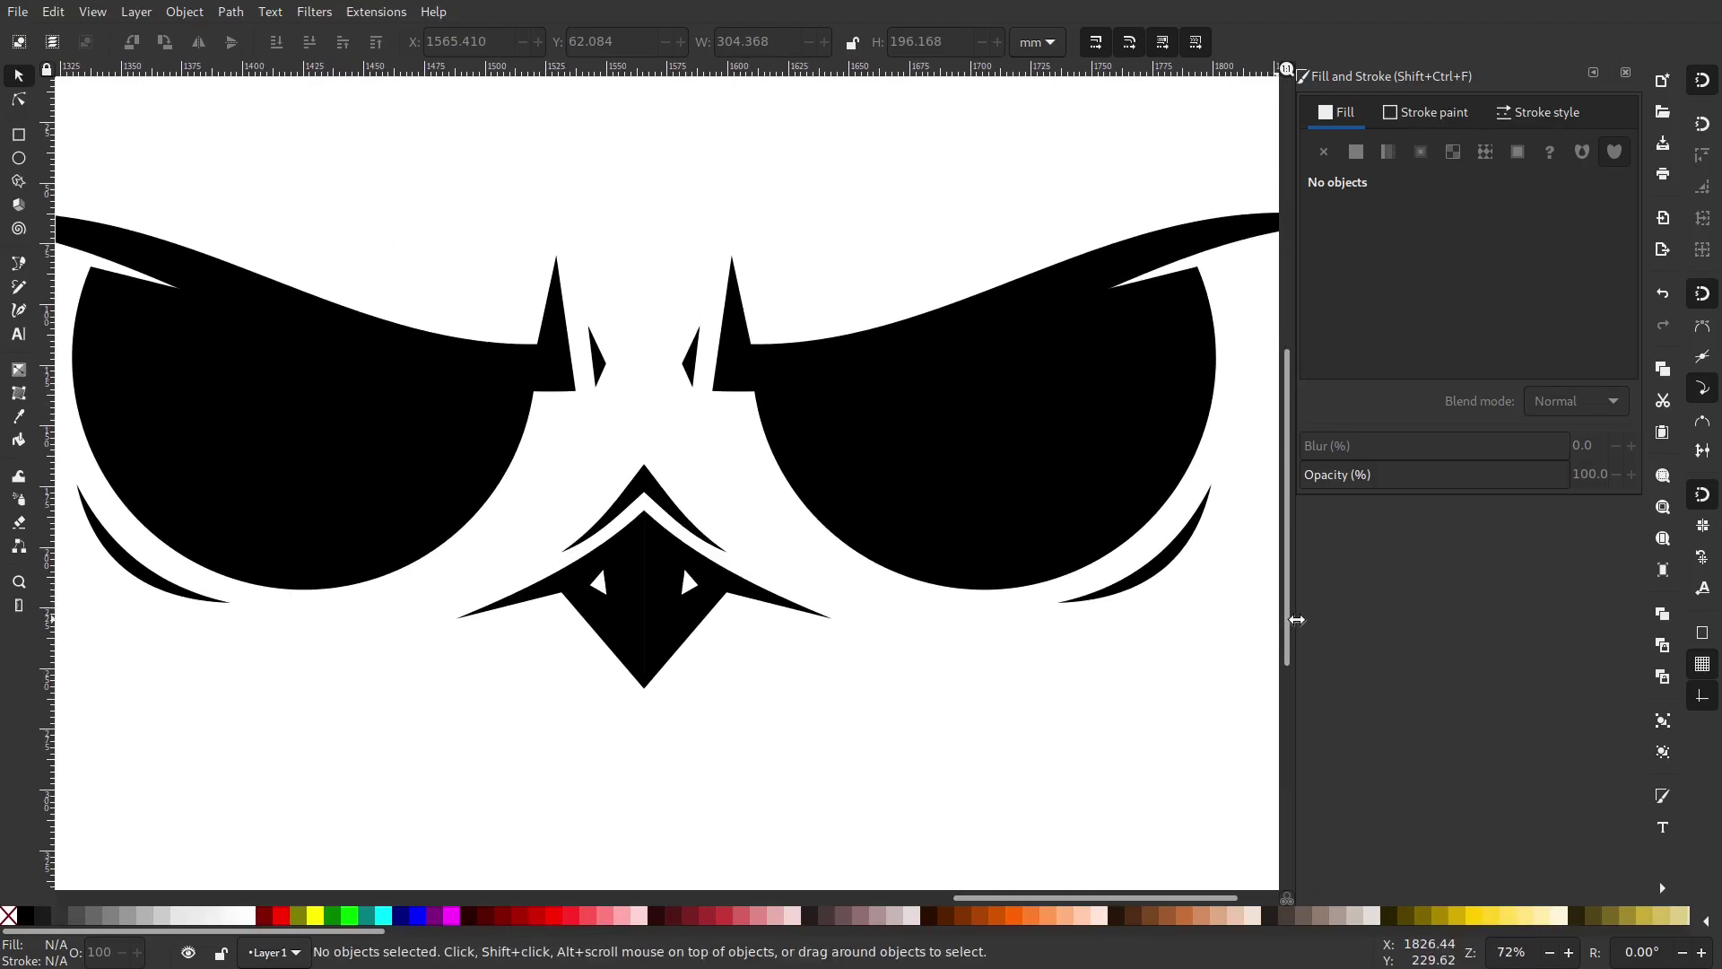
{"action": "mouse_move", "coordinate": [924, 545]}
{"action": "left_mouse_down"}
{"action": "mouse_move", "coordinate": [994, 587]}
{"action": "mouse_move", "coordinate": [937, 577]}
{"action": "left_mouse_up"}
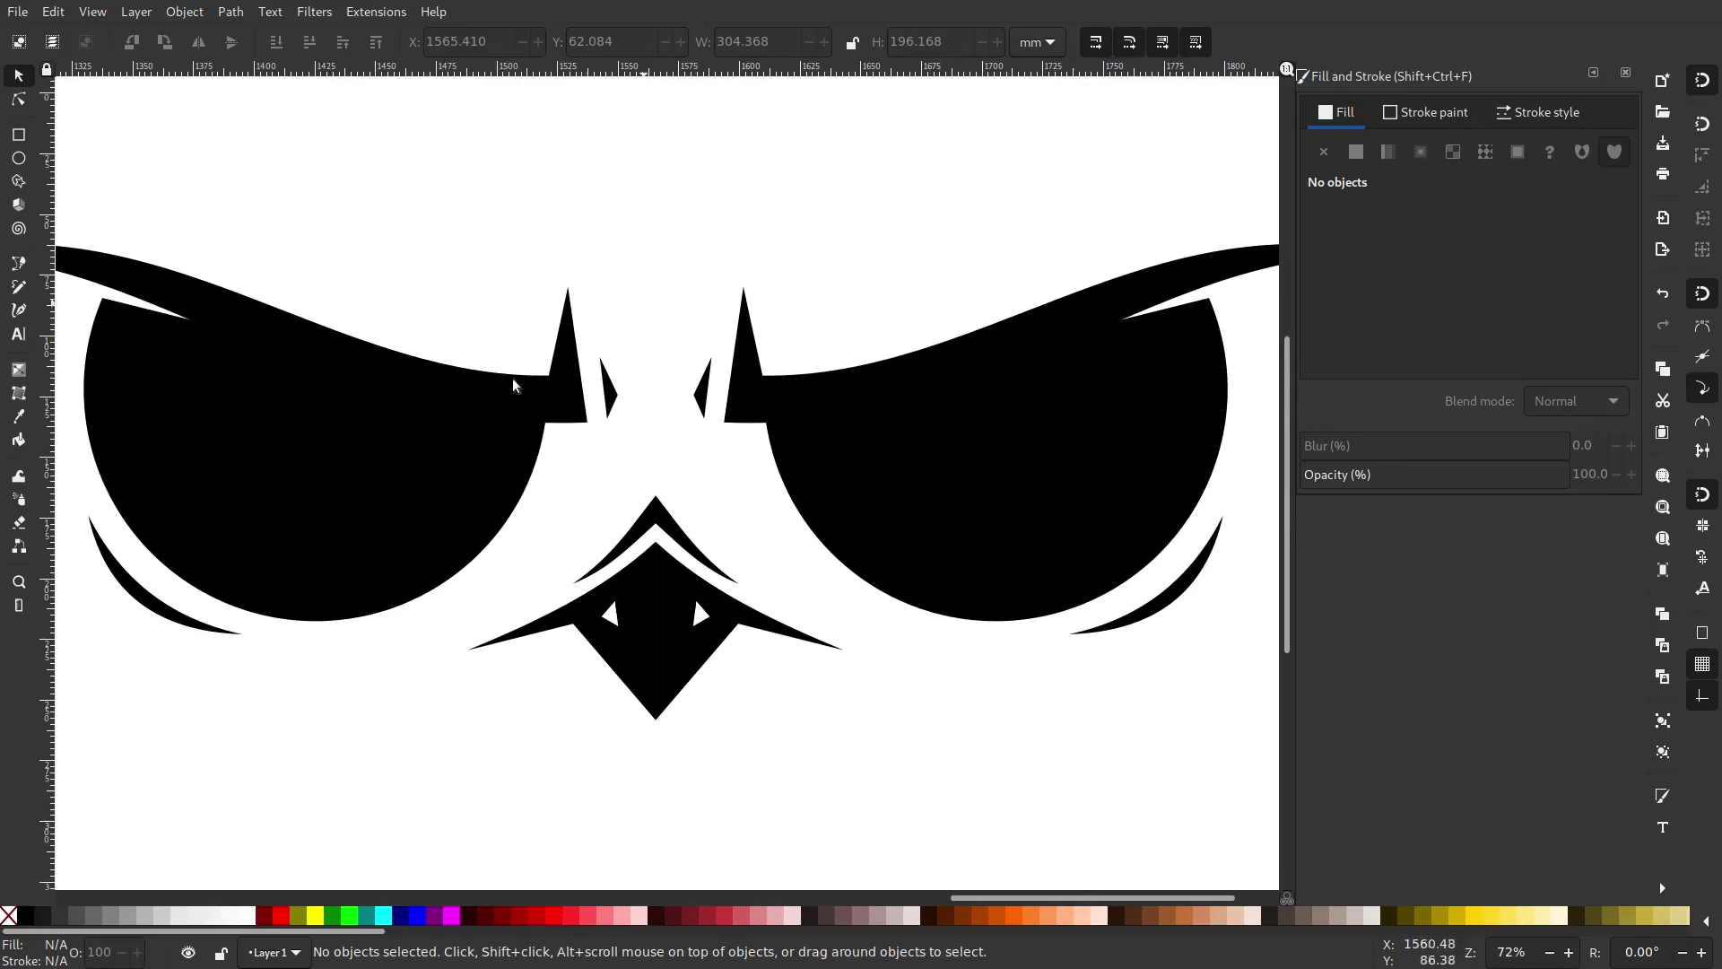
{"action": "scroll", "coordinate": [799, 505], "scroll_direction": "down", "scroll_amount": 1}
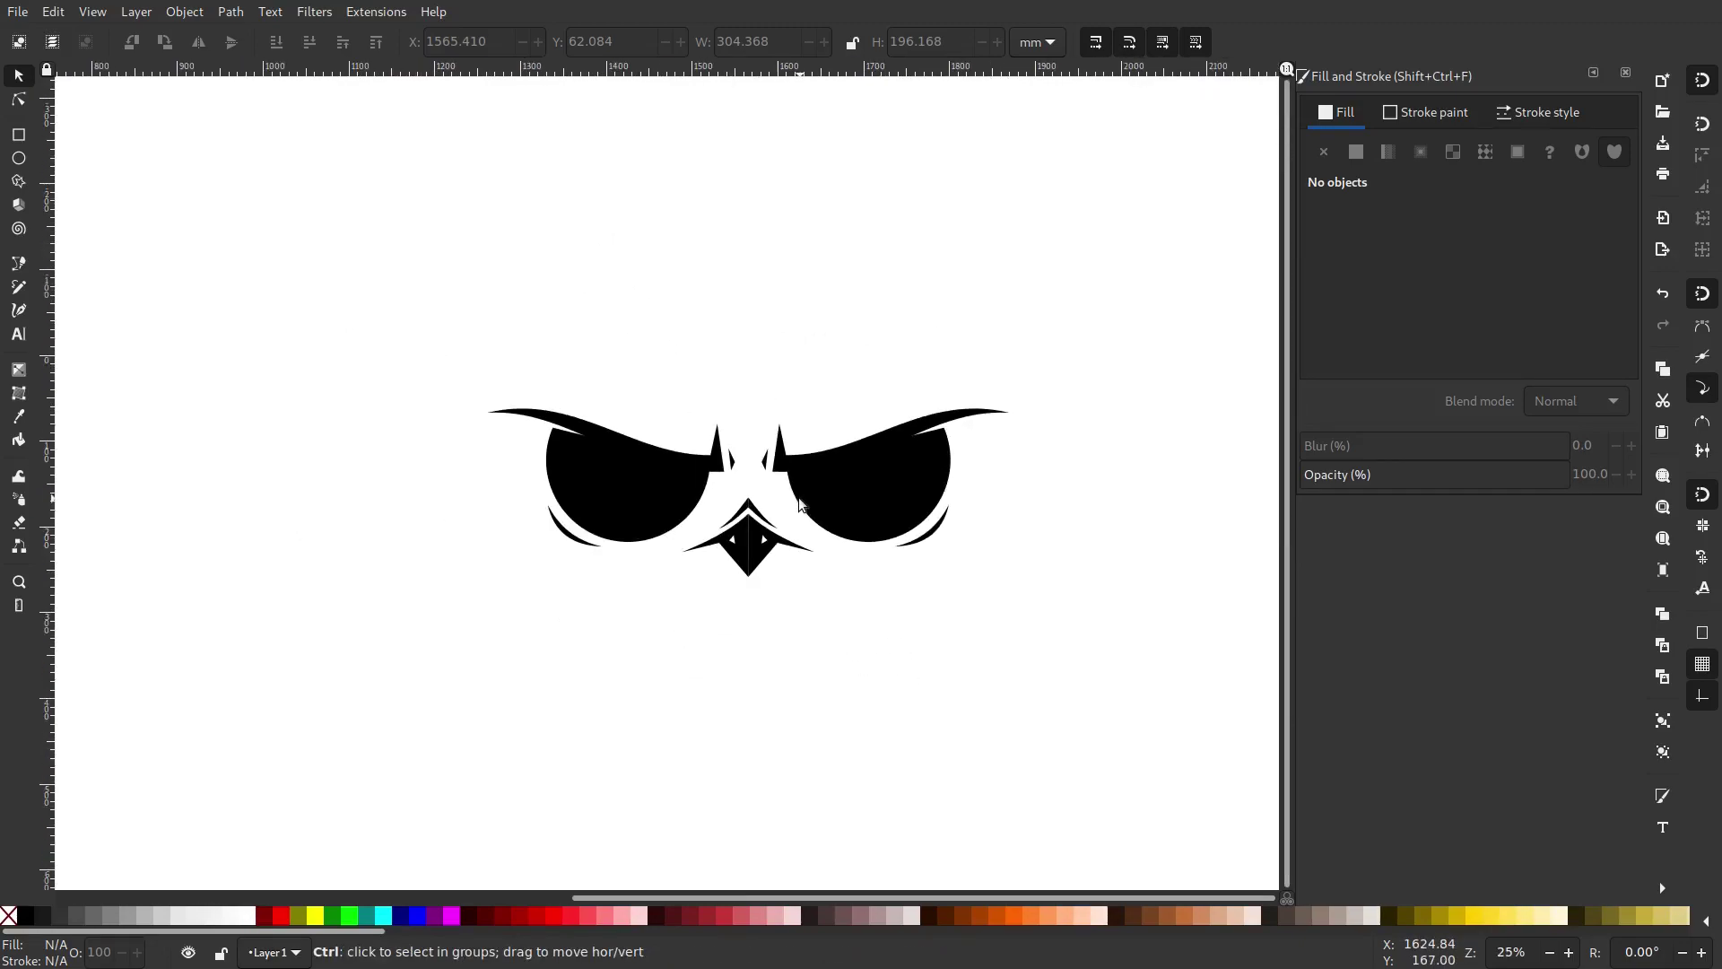
{"action": "scroll", "coordinate": [695, 504], "scroll_direction": "up", "scroll_amount": 1}
{"action": "left_click_drag", "start_coordinate": [697, 506], "coordinate": [669, 509]}
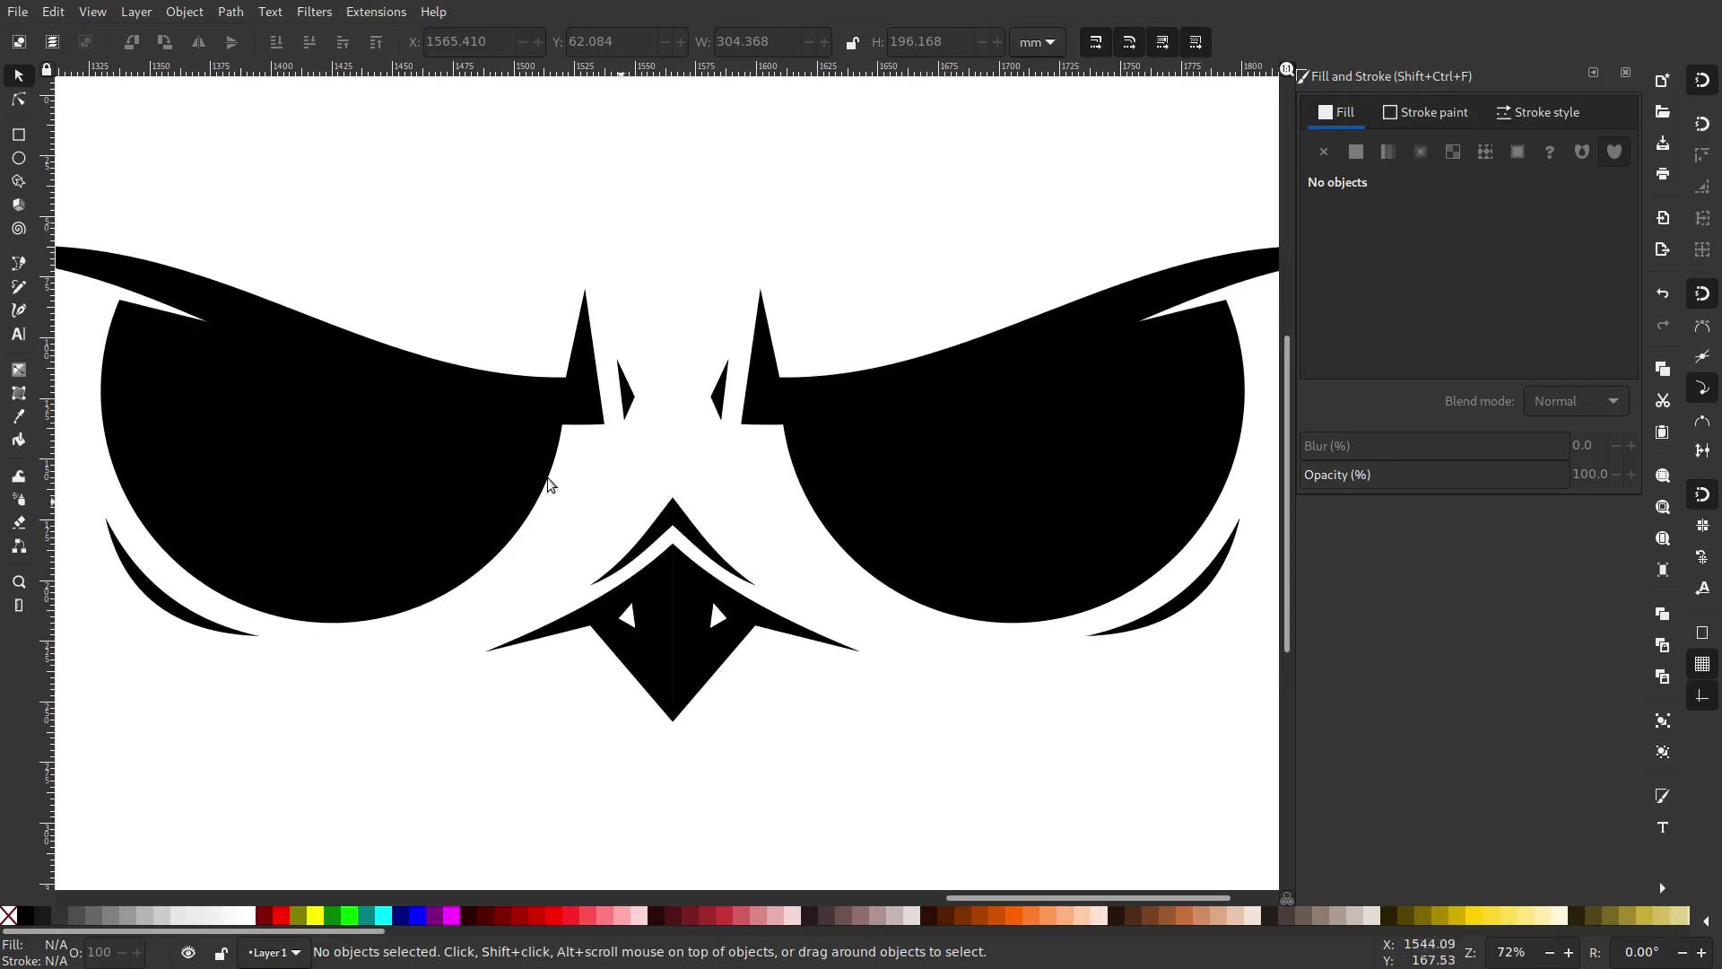
{"action": "left_click", "coordinate": [17, 160]}
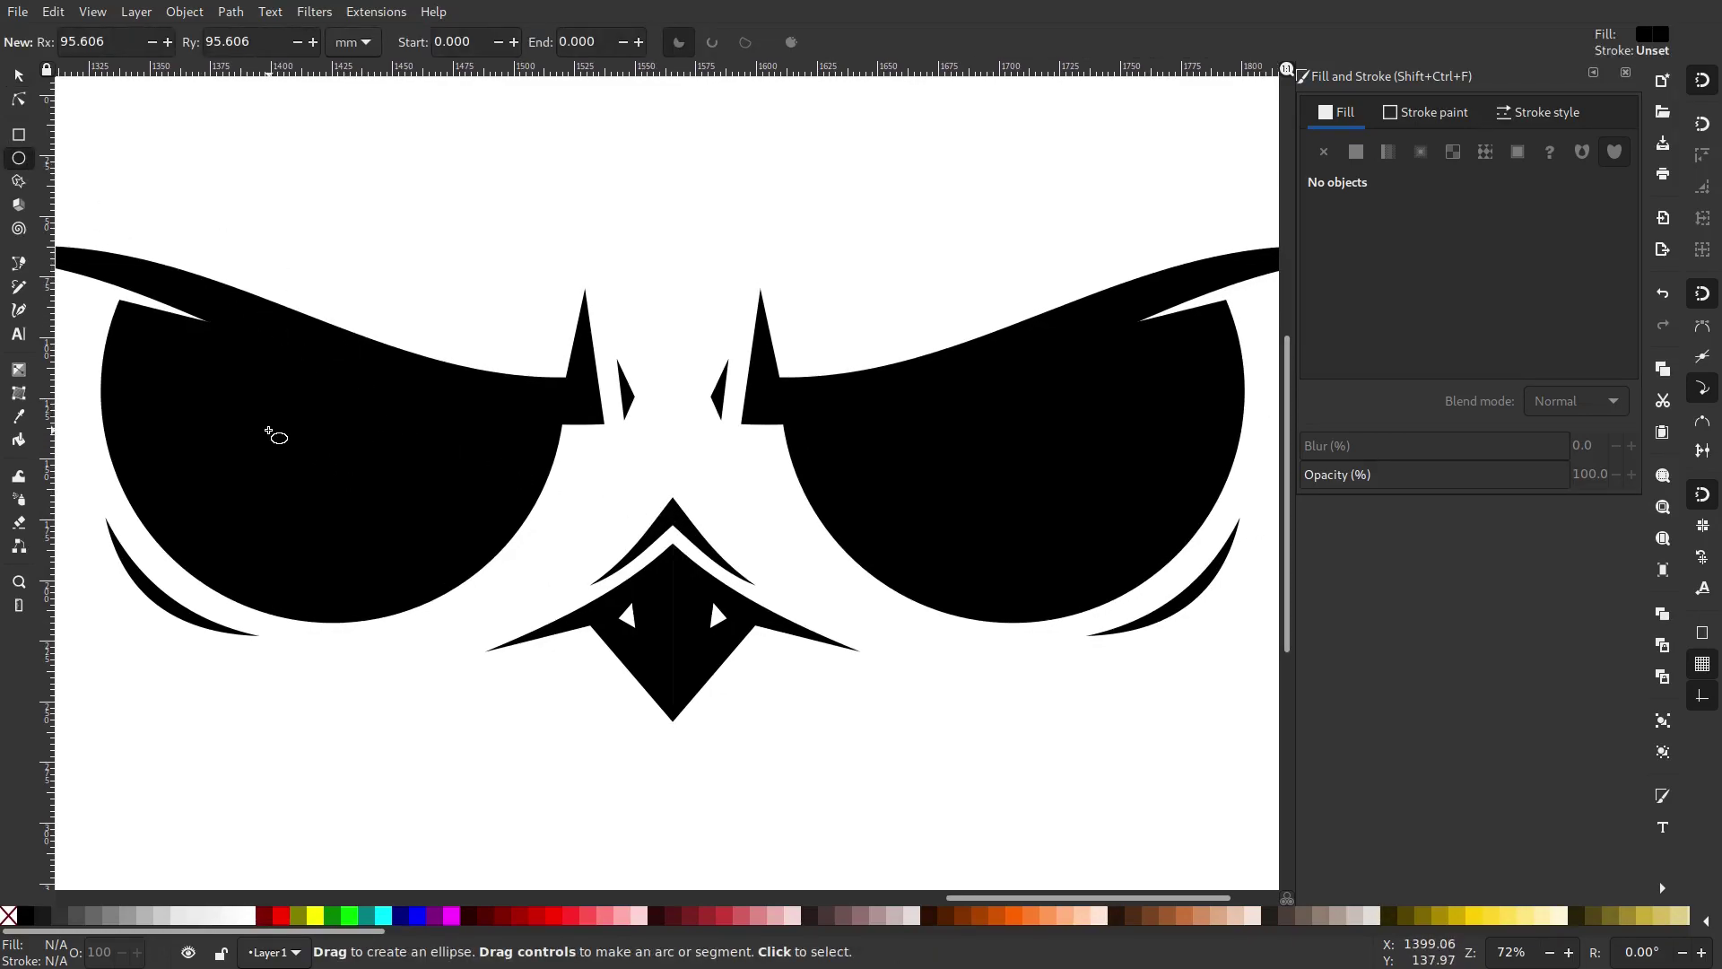
{"action": "mouse_move", "coordinate": [159, 291]}
{"action": "left_mouse_down"}
{"action": "mouse_move", "coordinate": [404, 499]}
{"action": "mouse_move", "coordinate": [500, 542]}
{"action": "mouse_move", "coordinate": [440, 552]}
{"action": "left_mouse_up"}
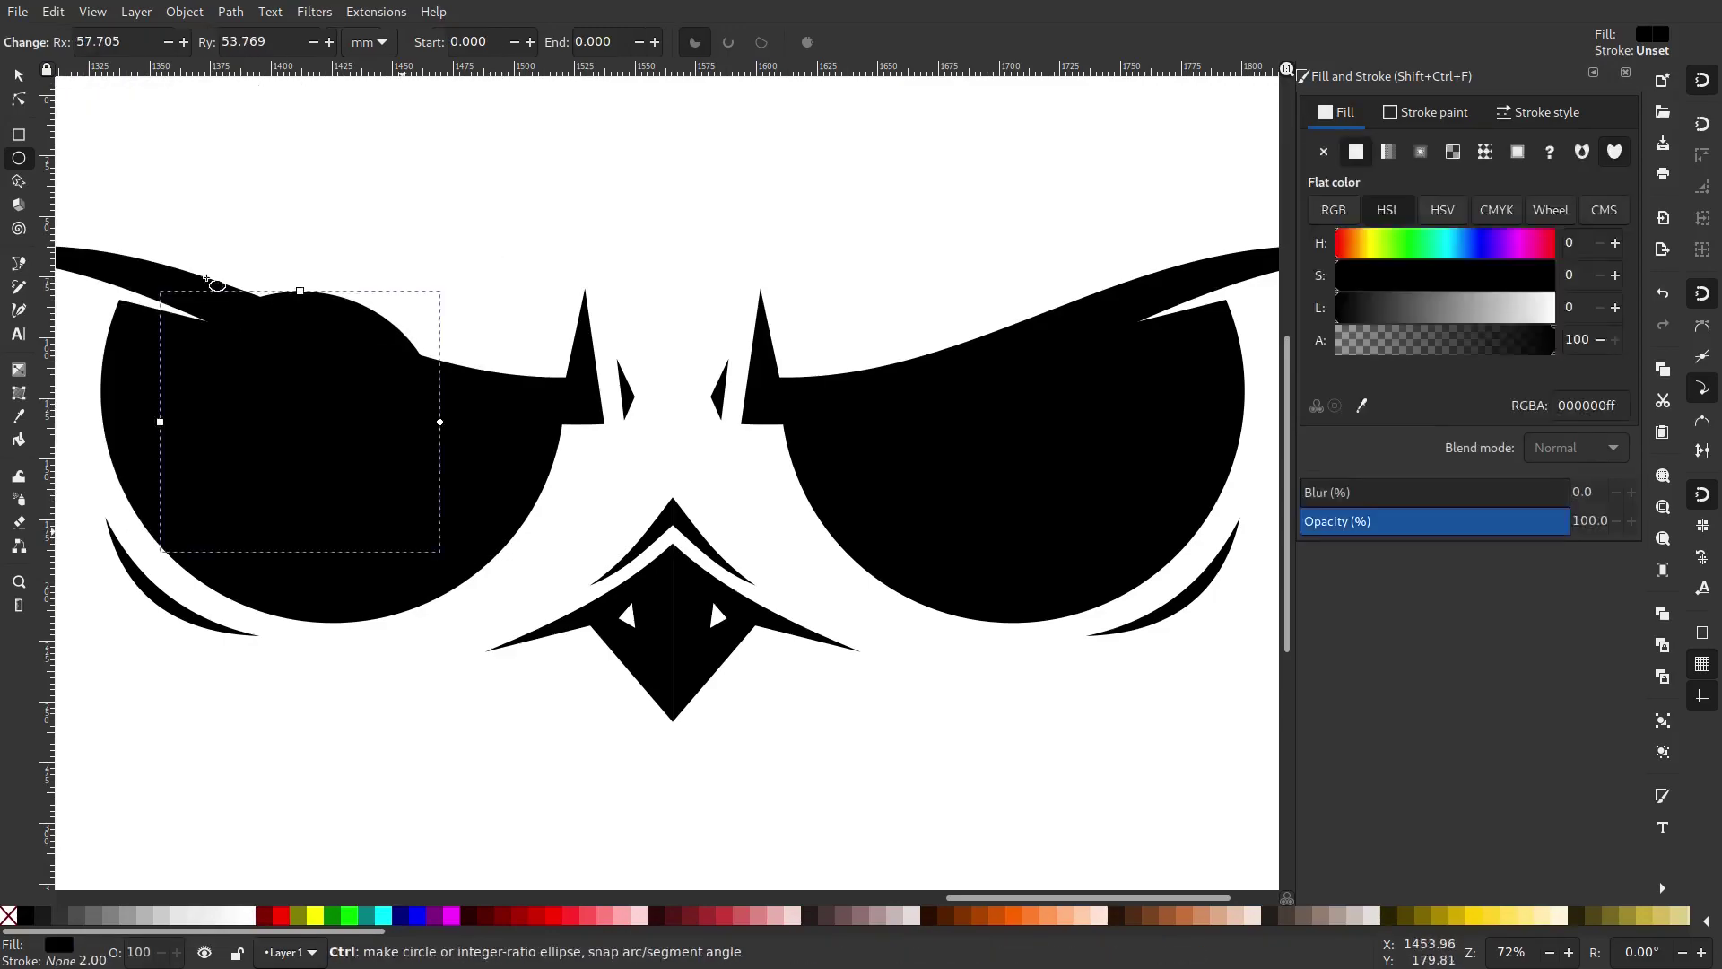
{"action": "key", "text": "ctrl+z"}
Duplicate the left eye's black shape in place and clear the selection.
{"action": "key", "text": "s"}
{"action": "right_click", "coordinate": [282, 411]}
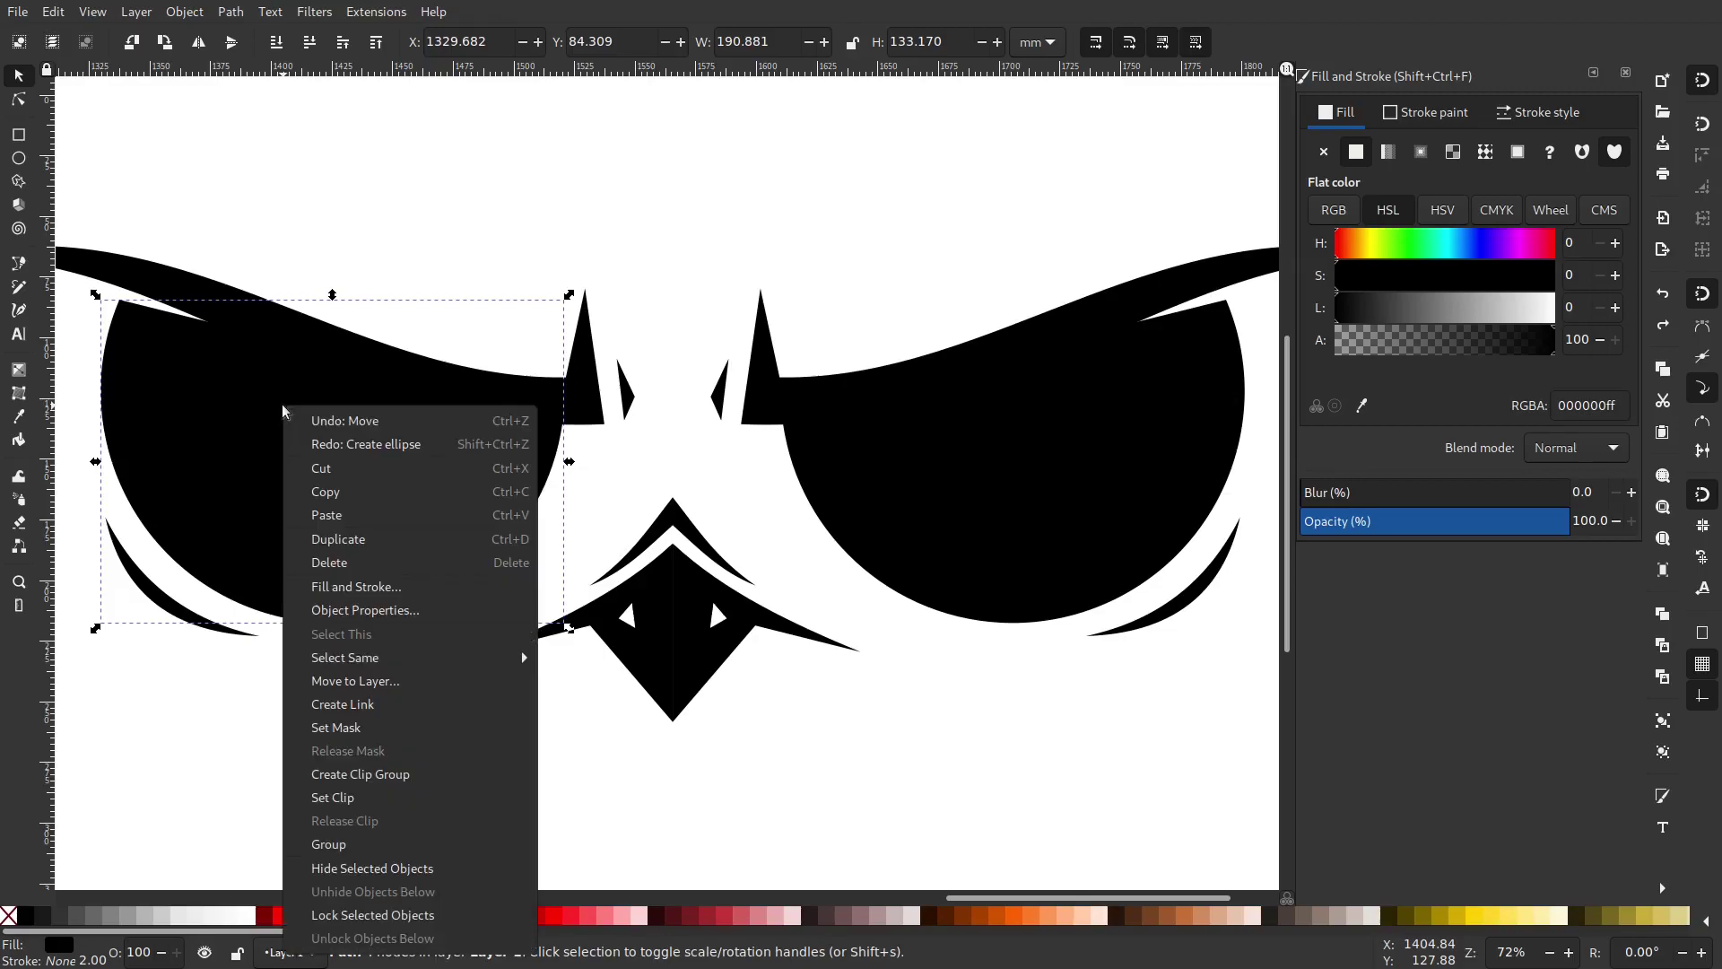
{"action": "left_click", "coordinate": [359, 539]}
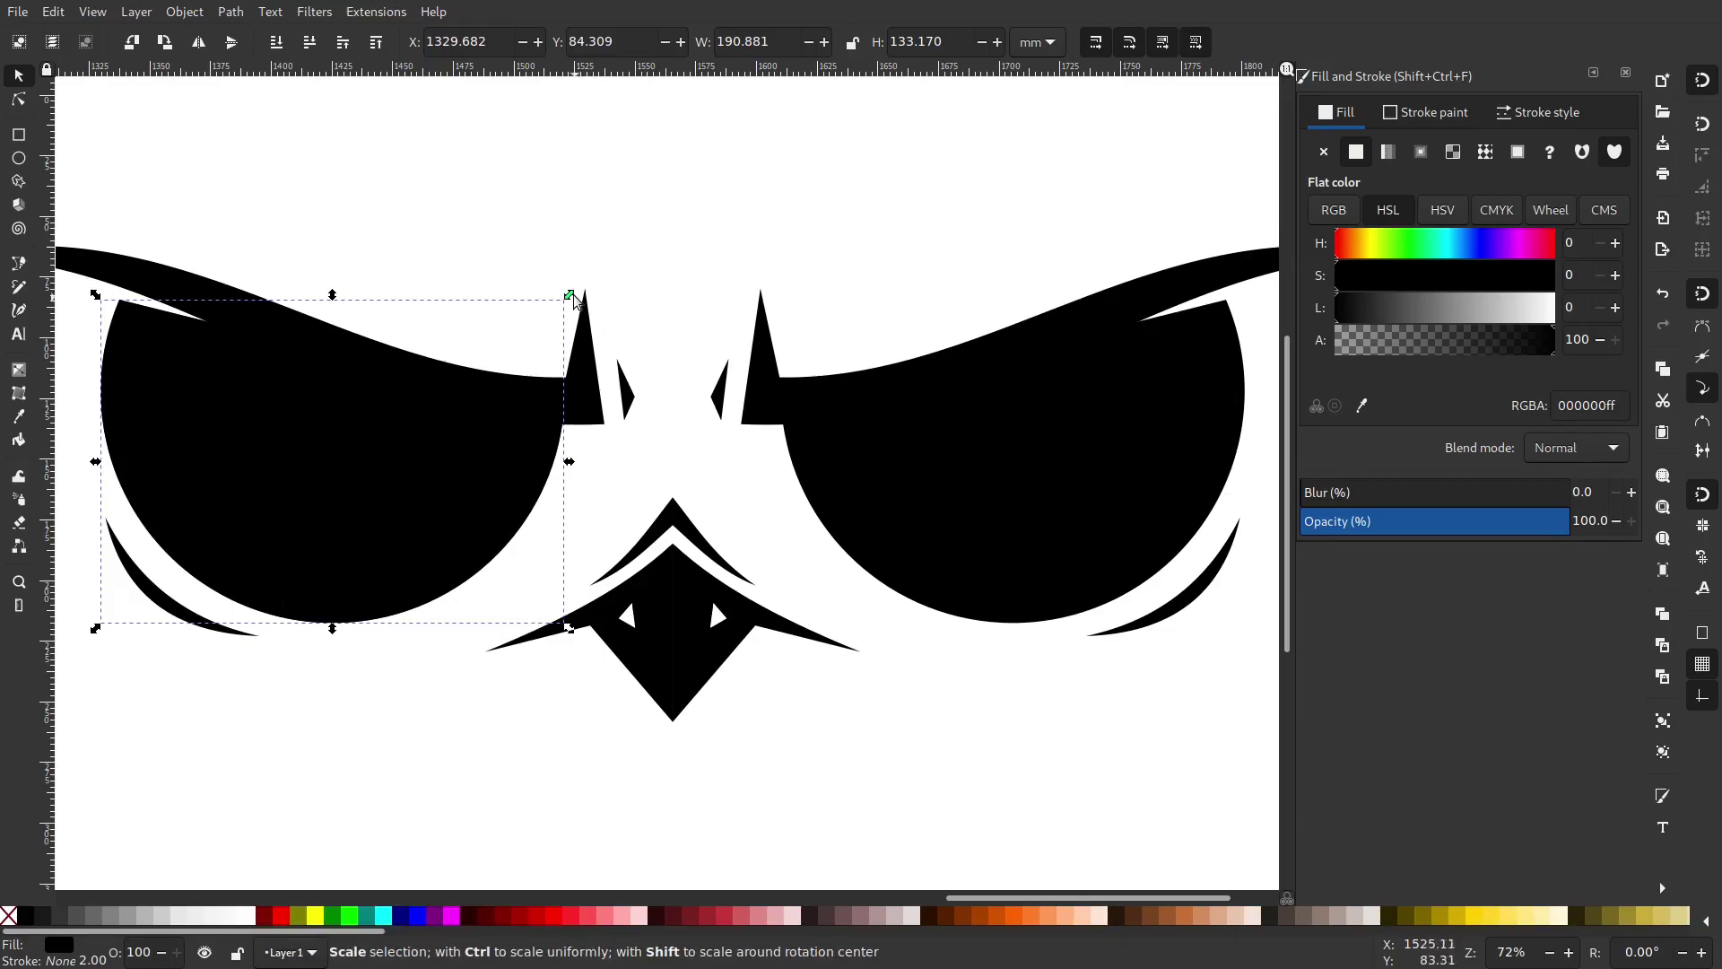
{"action": "key", "text": "Escape"}
{"action": "left_click_drag", "start_coordinate": [379, 328], "coordinate": [459, 348]}
Draw a circle about 49 mm in diameter in the empty area above the left brow's inner end.
{"action": "left_click", "coordinate": [19, 160]}
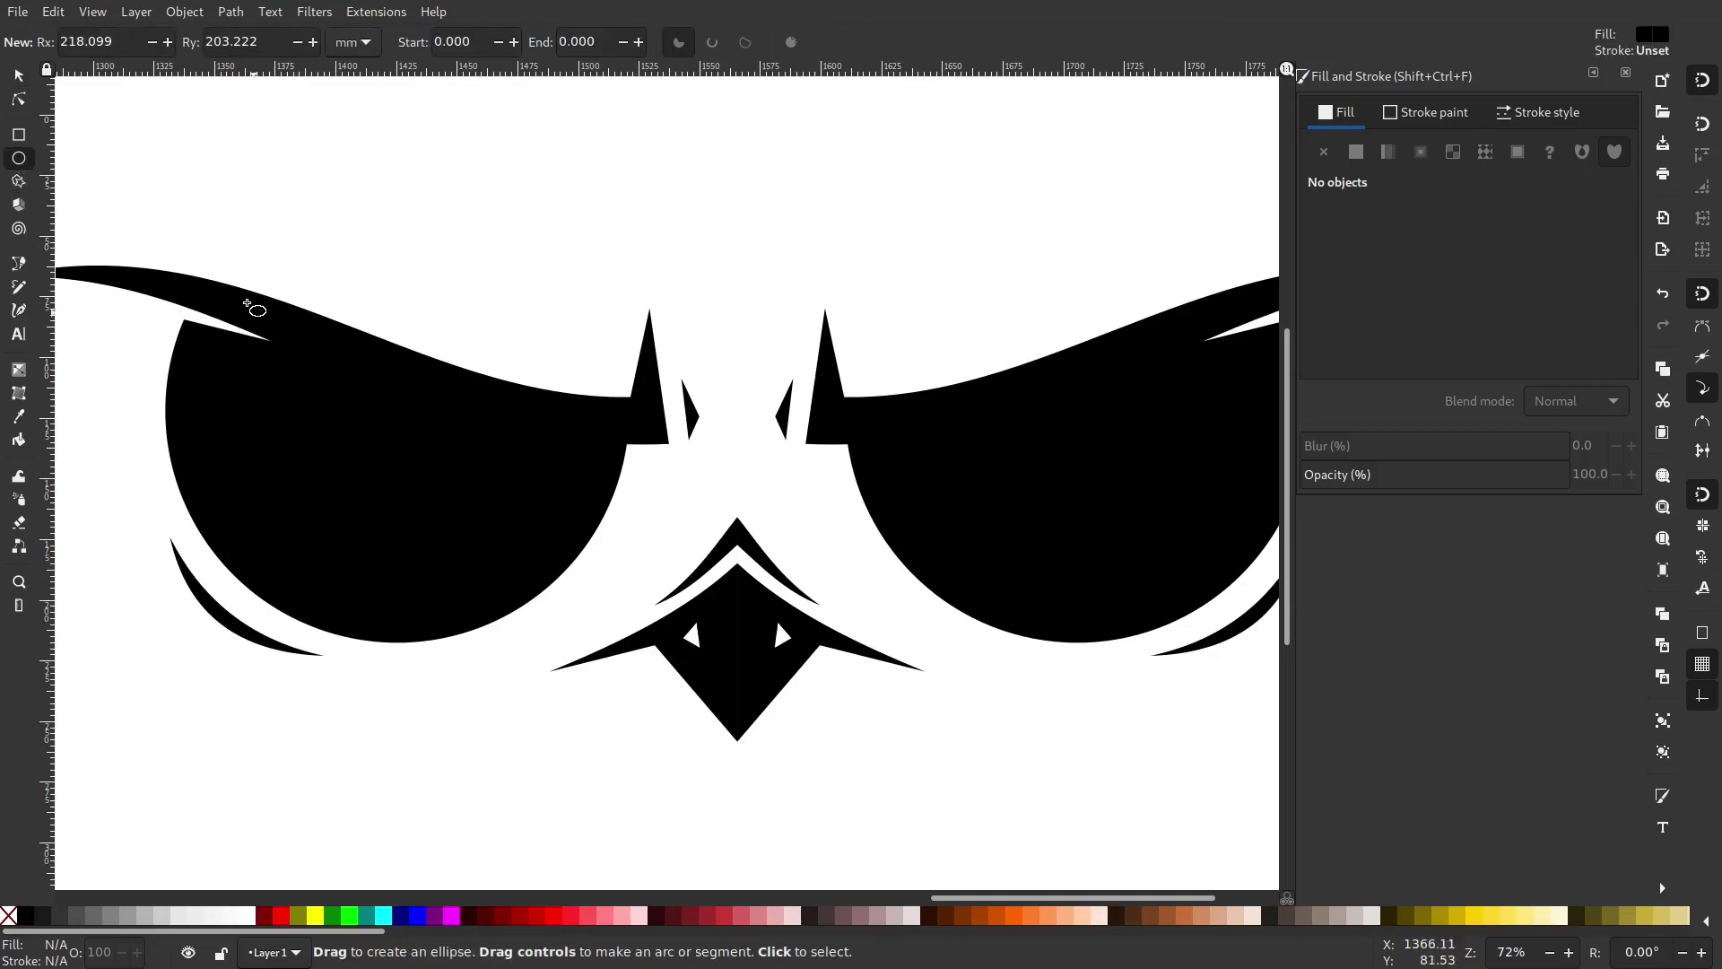
{"action": "left_click_drag", "start_coordinate": [427, 464], "coordinate": [502, 530]}
{"action": "key", "text": "ctrl+z"}
{"action": "mouse_move", "coordinate": [420, 162]}
{"action": "left_mouse_down"}
{"action": "mouse_move", "coordinate": [604, 361]}
{"action": "mouse_move", "coordinate": [595, 331]}
{"action": "left_mouse_up"}
{"action": "left_click", "coordinate": [19, 76]}
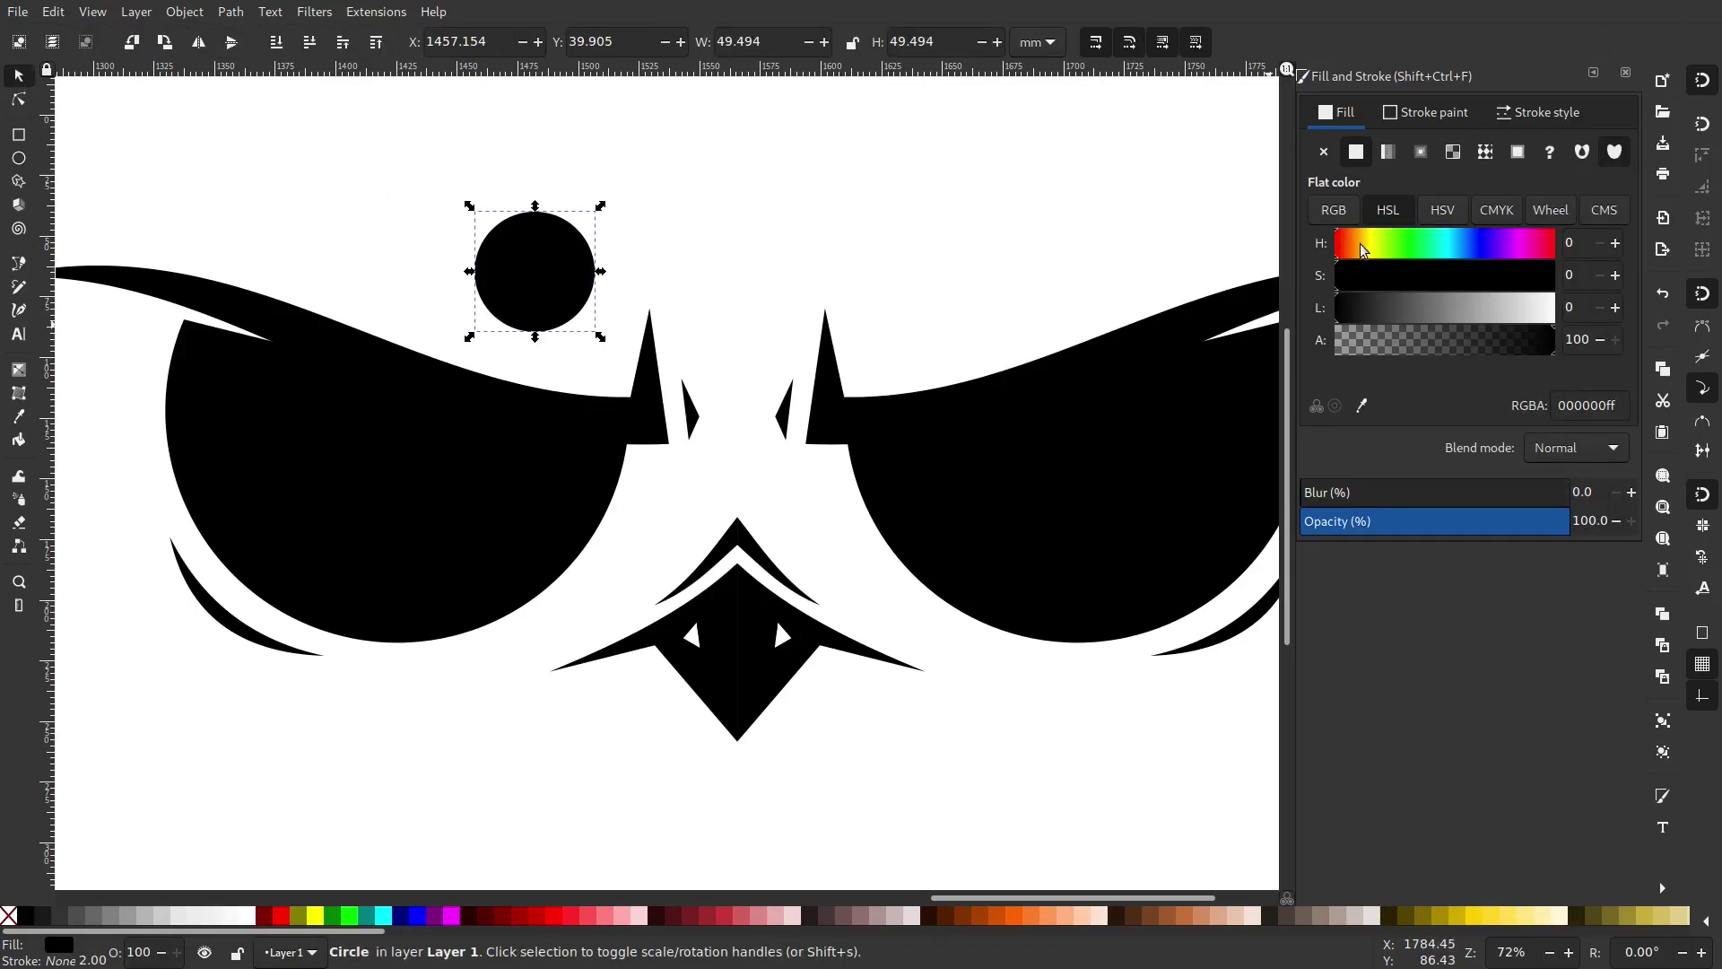
Fill the circle with orange (hue 25, saturation 92, lightness 53) and move it onto the left eye's lower inner area.
{"action": "mouse_move", "coordinate": [1435, 305]}
{"action": "left_mouse_down"}
{"action": "mouse_move", "coordinate": [1462, 314]}
{"action": "mouse_move", "coordinate": [1558, 277]}
{"action": "mouse_move", "coordinate": [1453, 309]}
{"action": "mouse_move", "coordinate": [1508, 273]}
{"action": "mouse_move", "coordinate": [1450, 310]}
{"action": "left_mouse_up"}
{"action": "left_click", "coordinate": [1538, 280]}
{"action": "left_click", "coordinate": [1537, 280]}
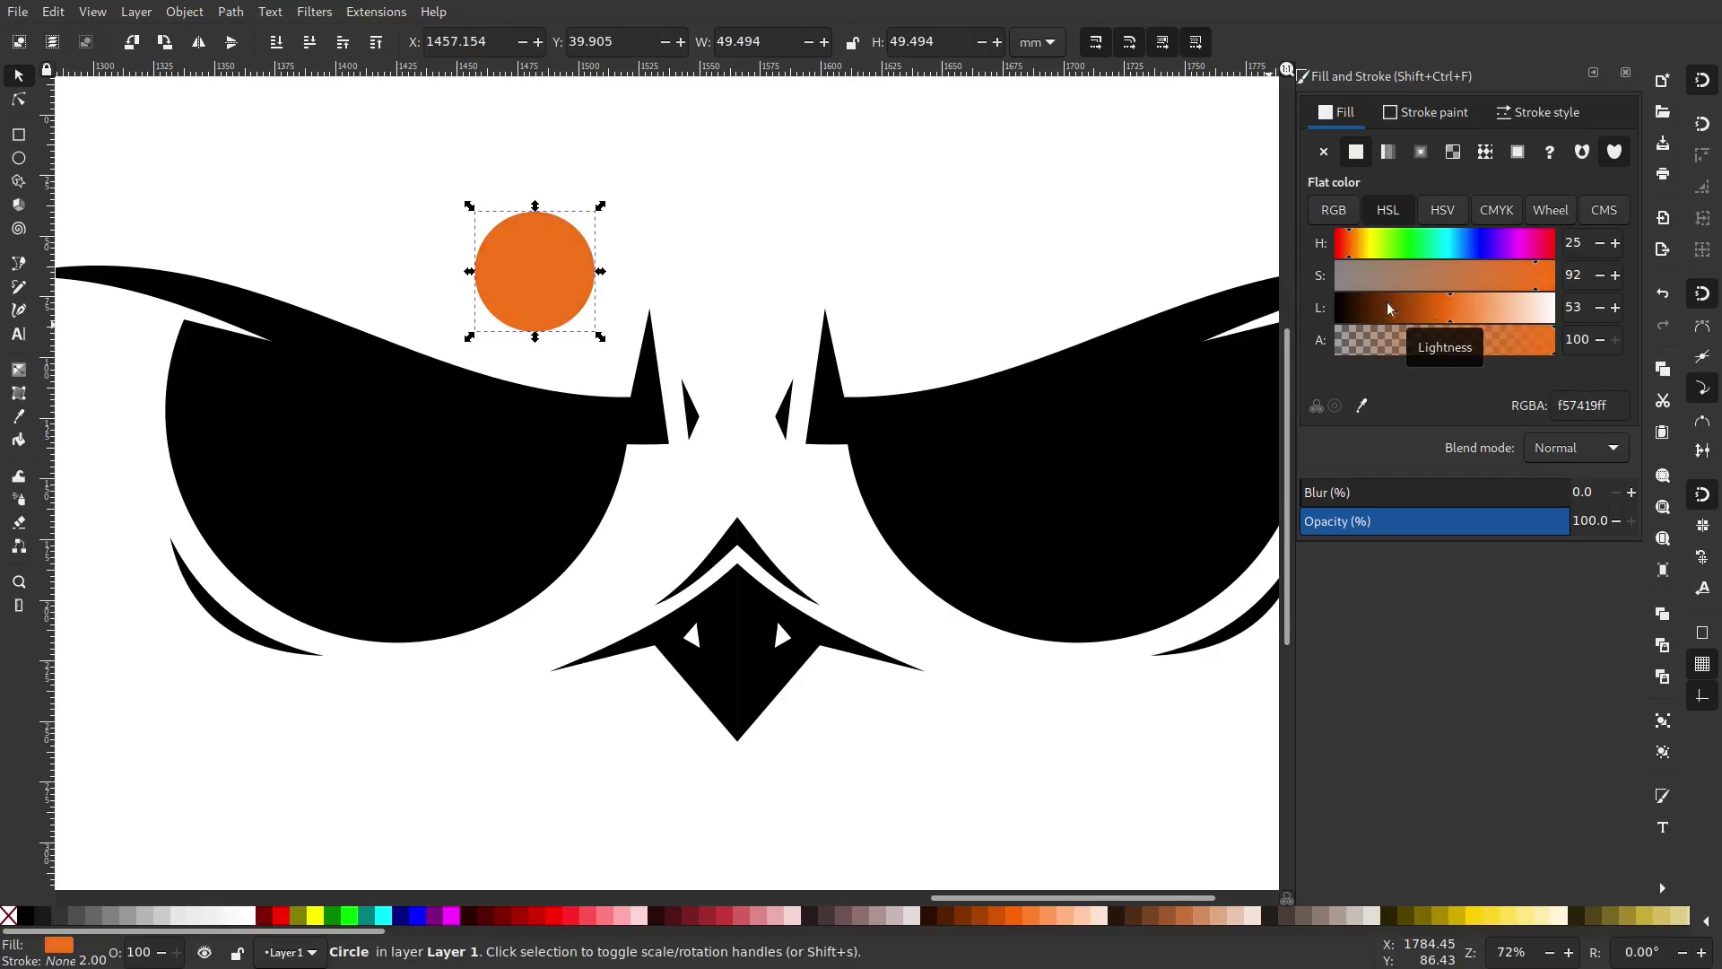
{"action": "left_click_drag", "start_coordinate": [553, 278], "coordinate": [478, 520]}
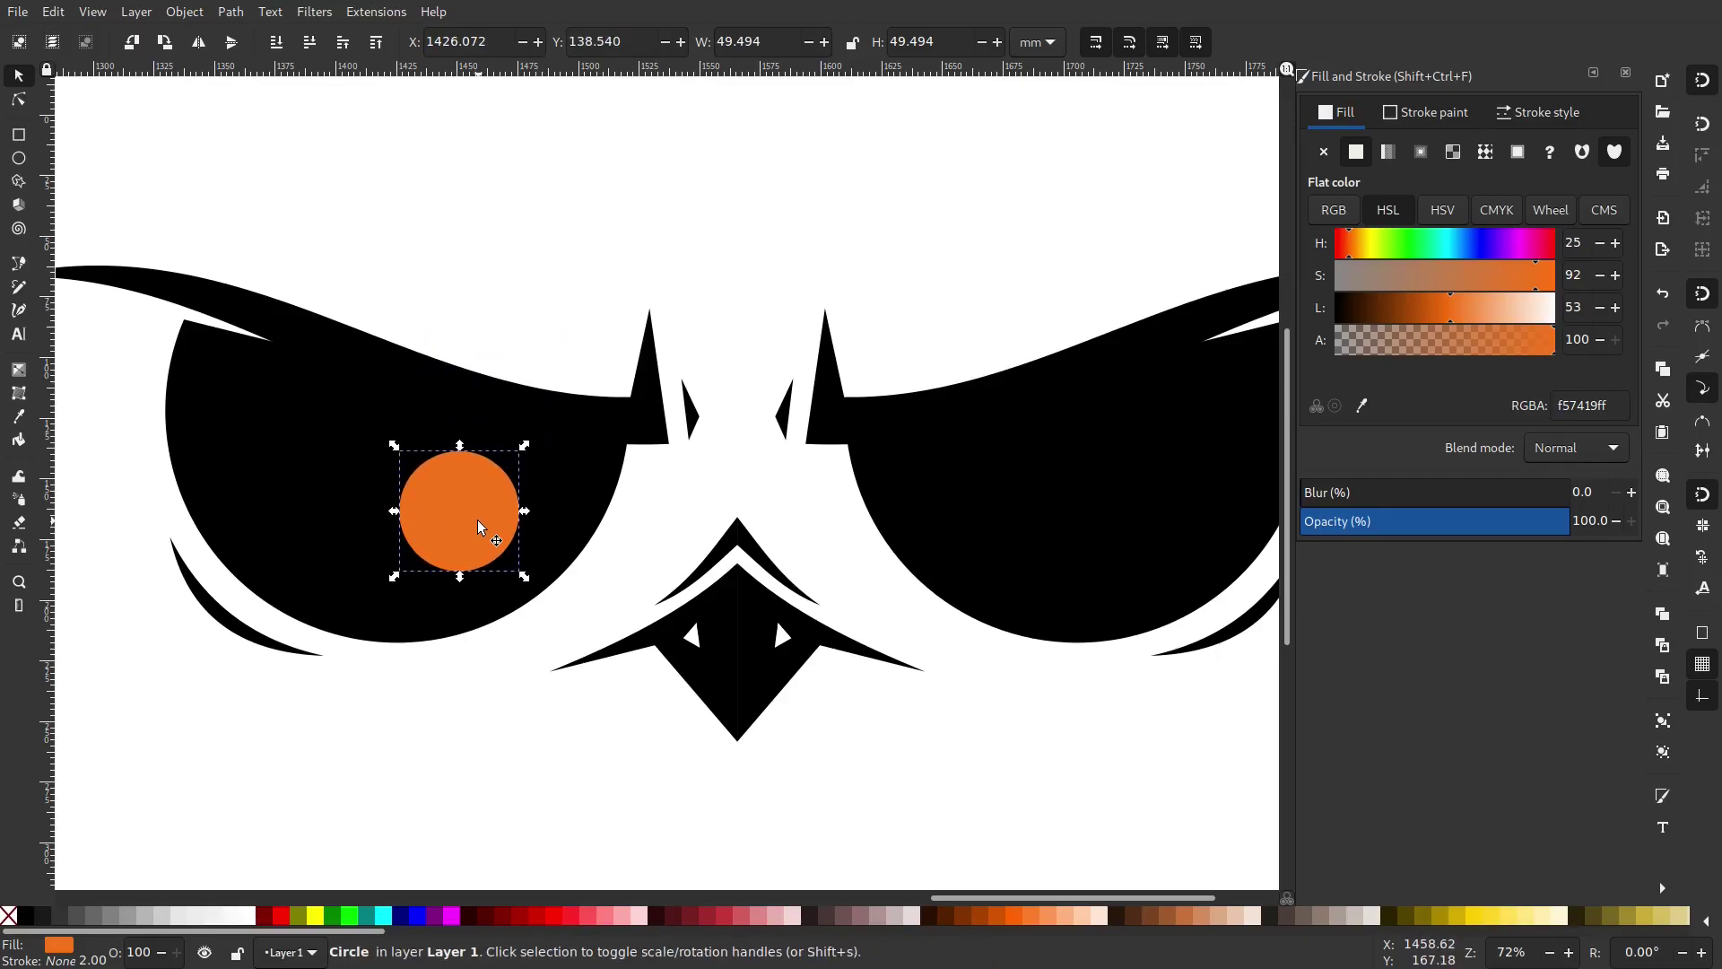
Delete all the shapes of the mirrored right half, including its beak pieces, brow, eye and under-eye curve.
{"action": "scroll", "coordinate": [583, 533], "scroll_direction": "right", "scroll_amount": 3}
{"action": "left_click", "coordinate": [651, 611]}
{"action": "key", "text": "Delete"}
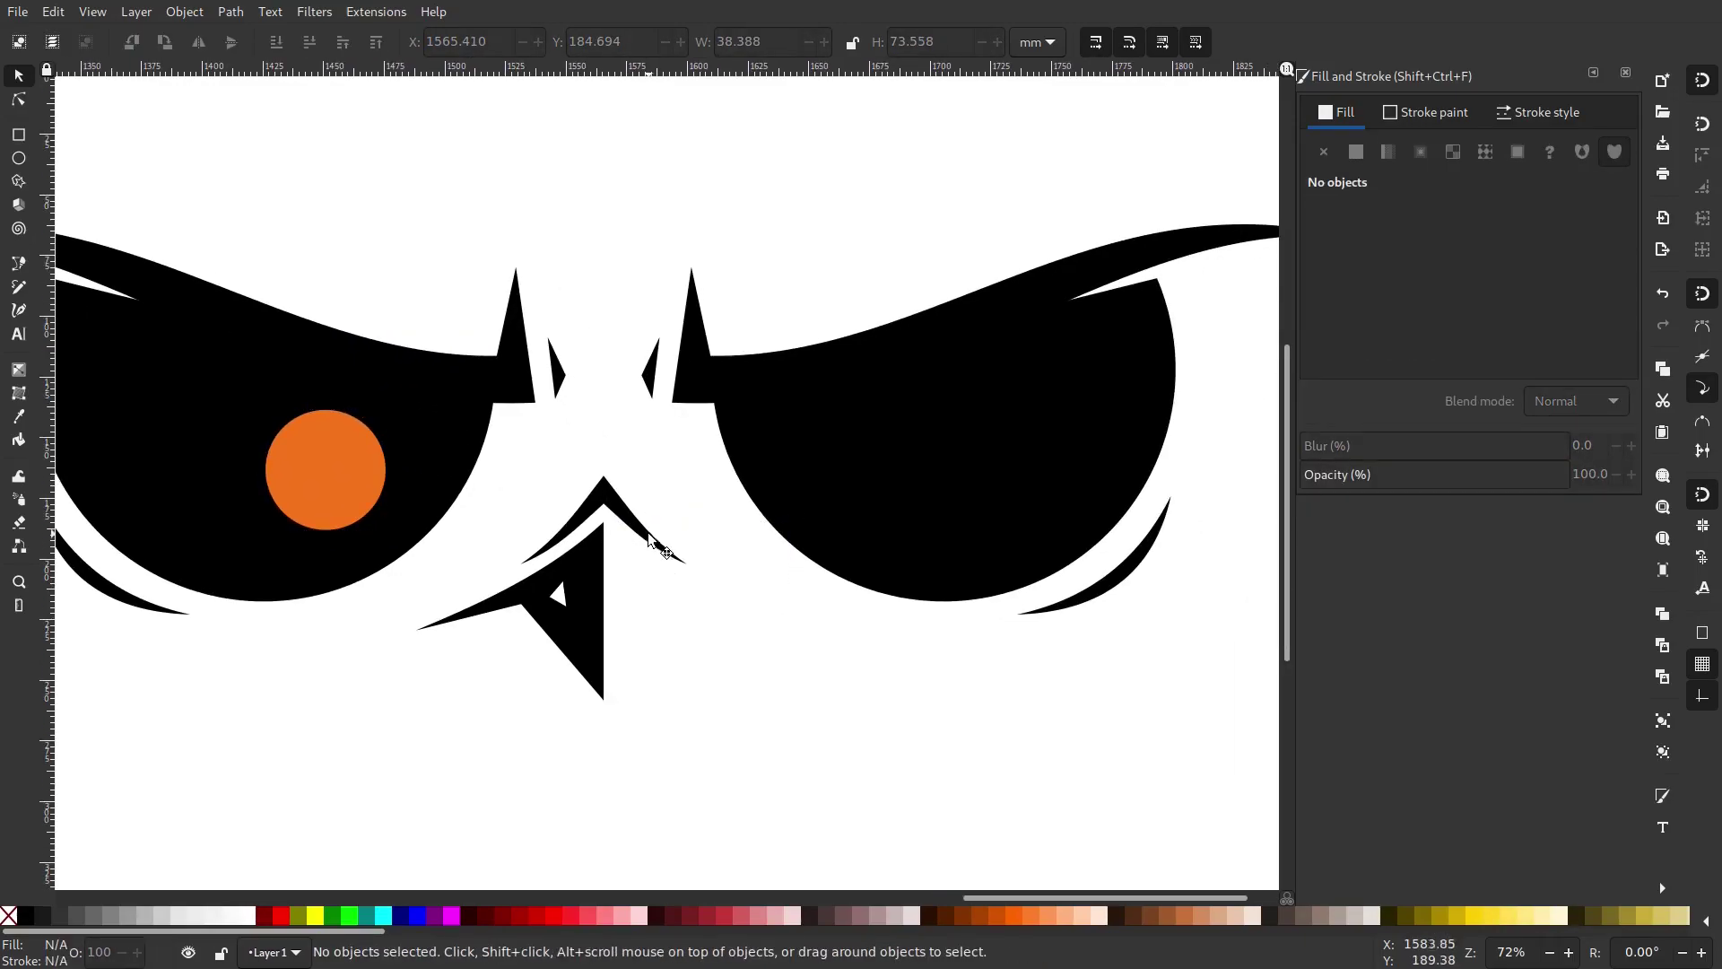
{"action": "left_click", "coordinate": [648, 537]}
{"action": "key", "text": "Delete"}
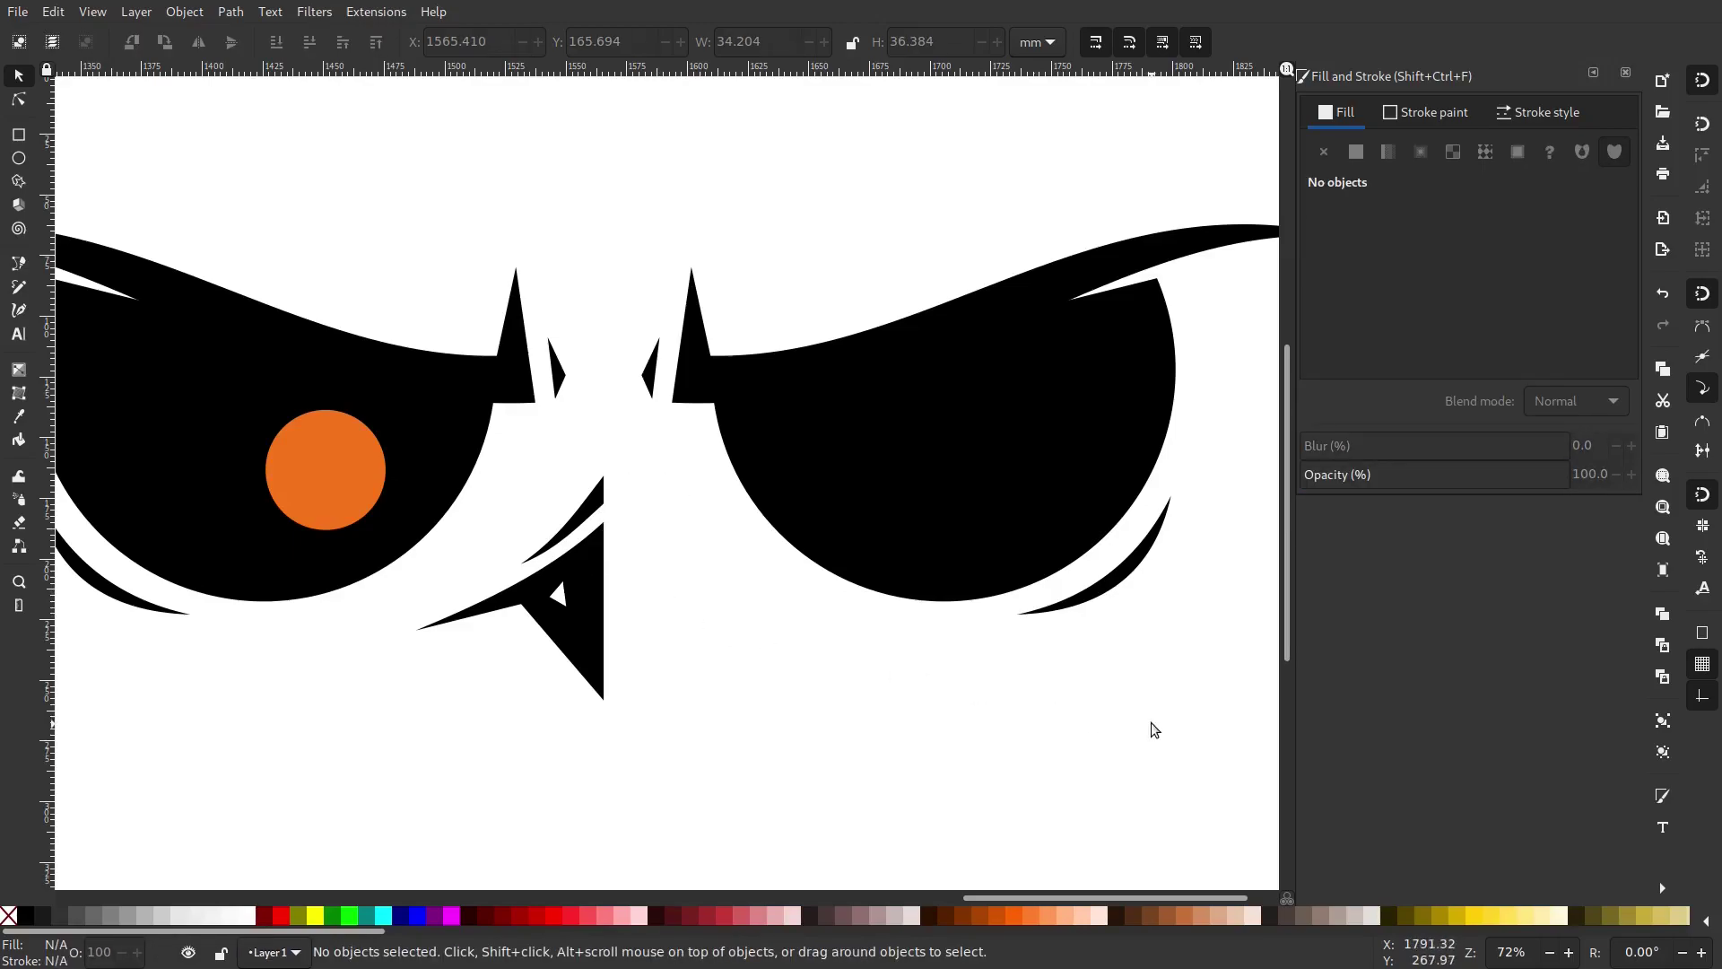
{"action": "scroll", "coordinate": [1154, 729], "scroll_direction": "right", "scroll_amount": 3}
{"action": "left_click_drag", "start_coordinate": [1148, 771], "coordinate": [416, 177]}
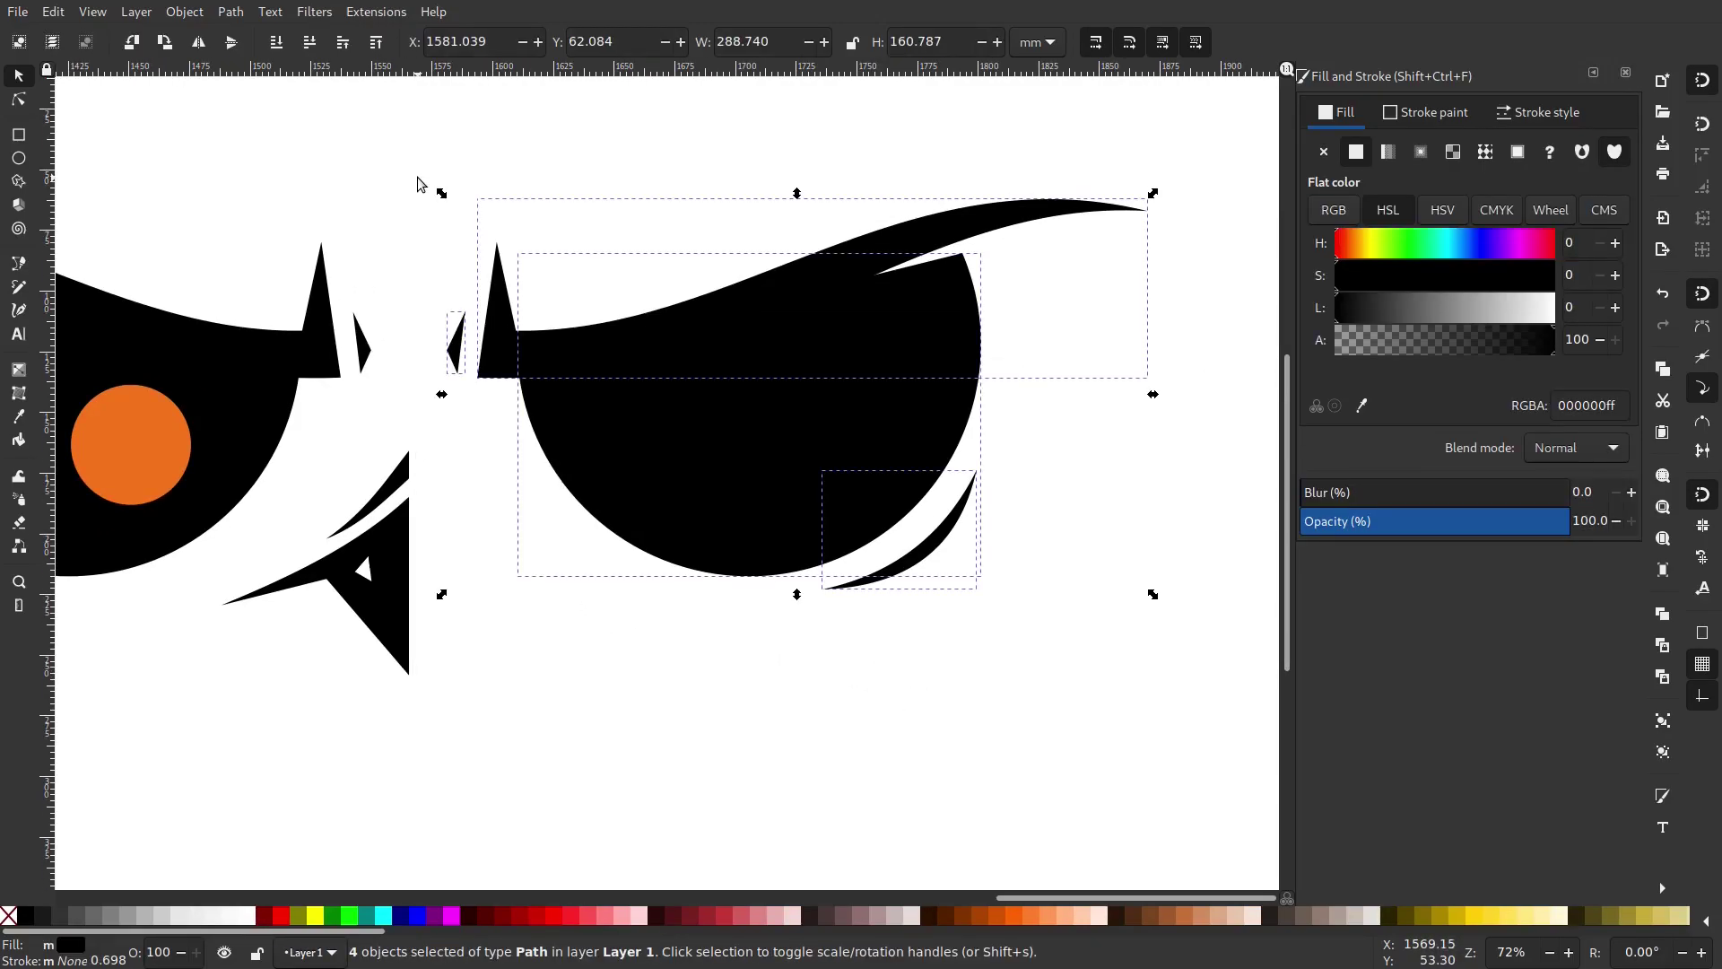
{"action": "key", "text": "Delete"}
{"action": "left_click_drag", "start_coordinate": [795, 691], "coordinate": [412, 364]}
{"action": "key", "text": "Delete"}
Move the orange circle slightly up and to the right within the black eye.
{"action": "left_click_drag", "start_coordinate": [613, 425], "coordinate": [936, 468]}
{"action": "left_click_drag", "start_coordinate": [548, 413], "coordinate": [664, 389]}
{"action": "left_click_drag", "start_coordinate": [592, 467], "coordinate": [644, 454]}
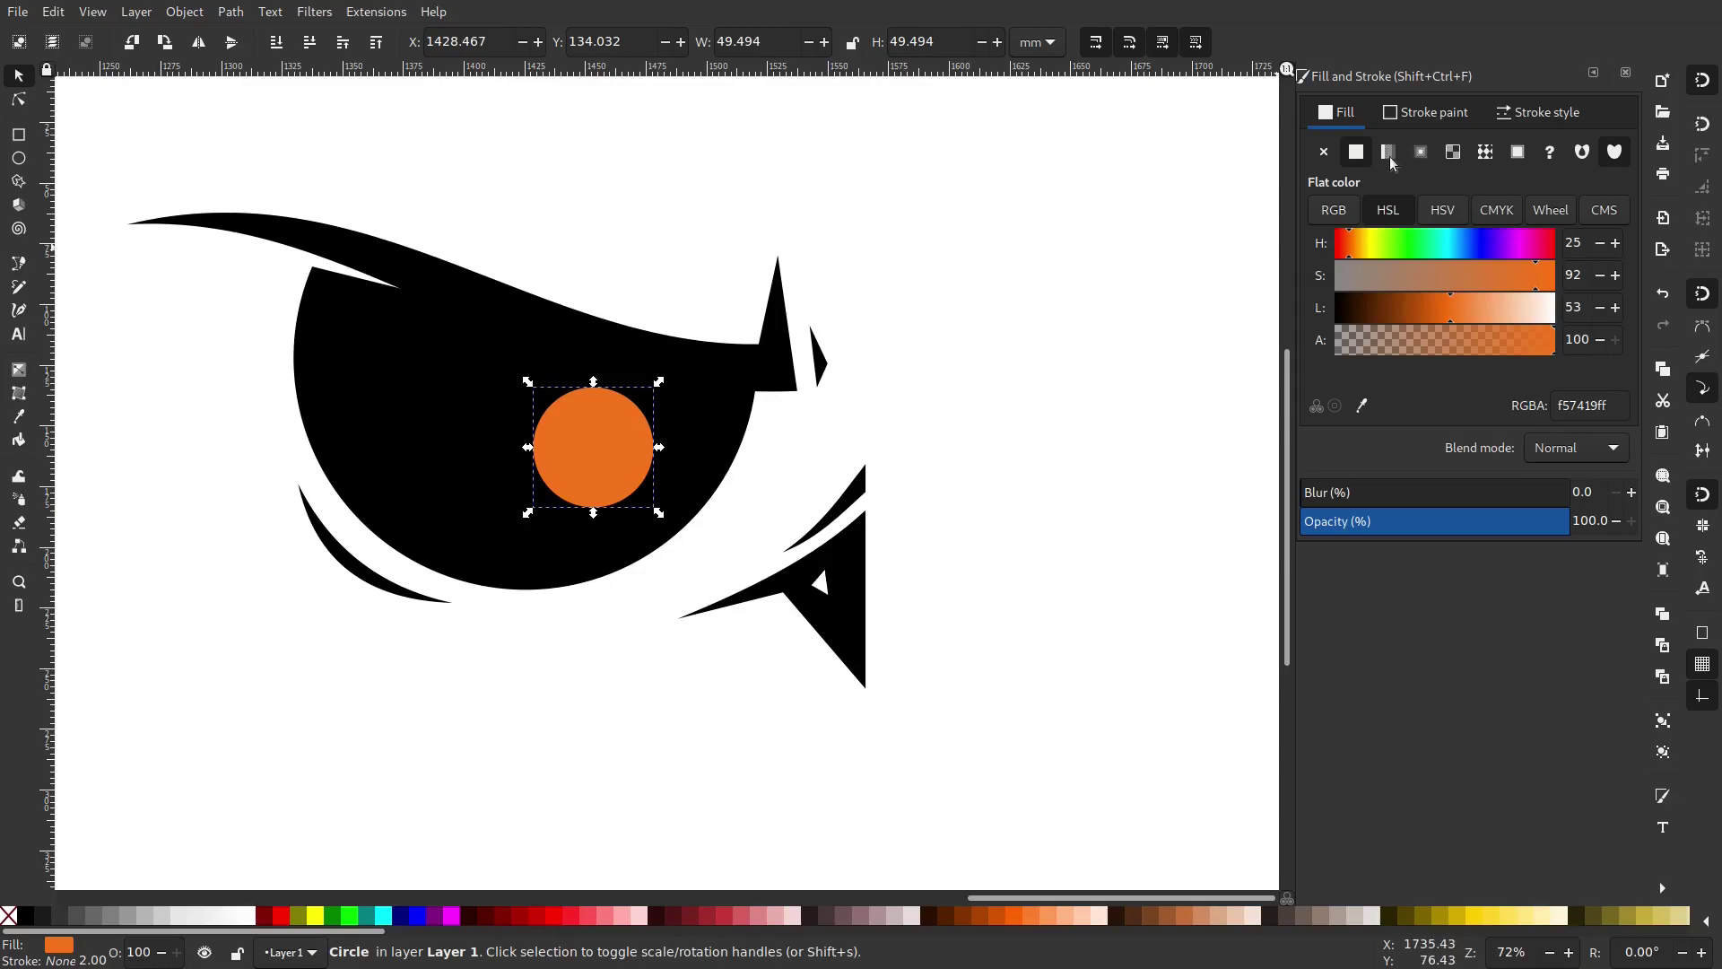
Apply a linear gradient to the orange circle and run it vertically, from solid orange at the top to transparent at the bottom.
{"action": "left_click", "coordinate": [1389, 153]}
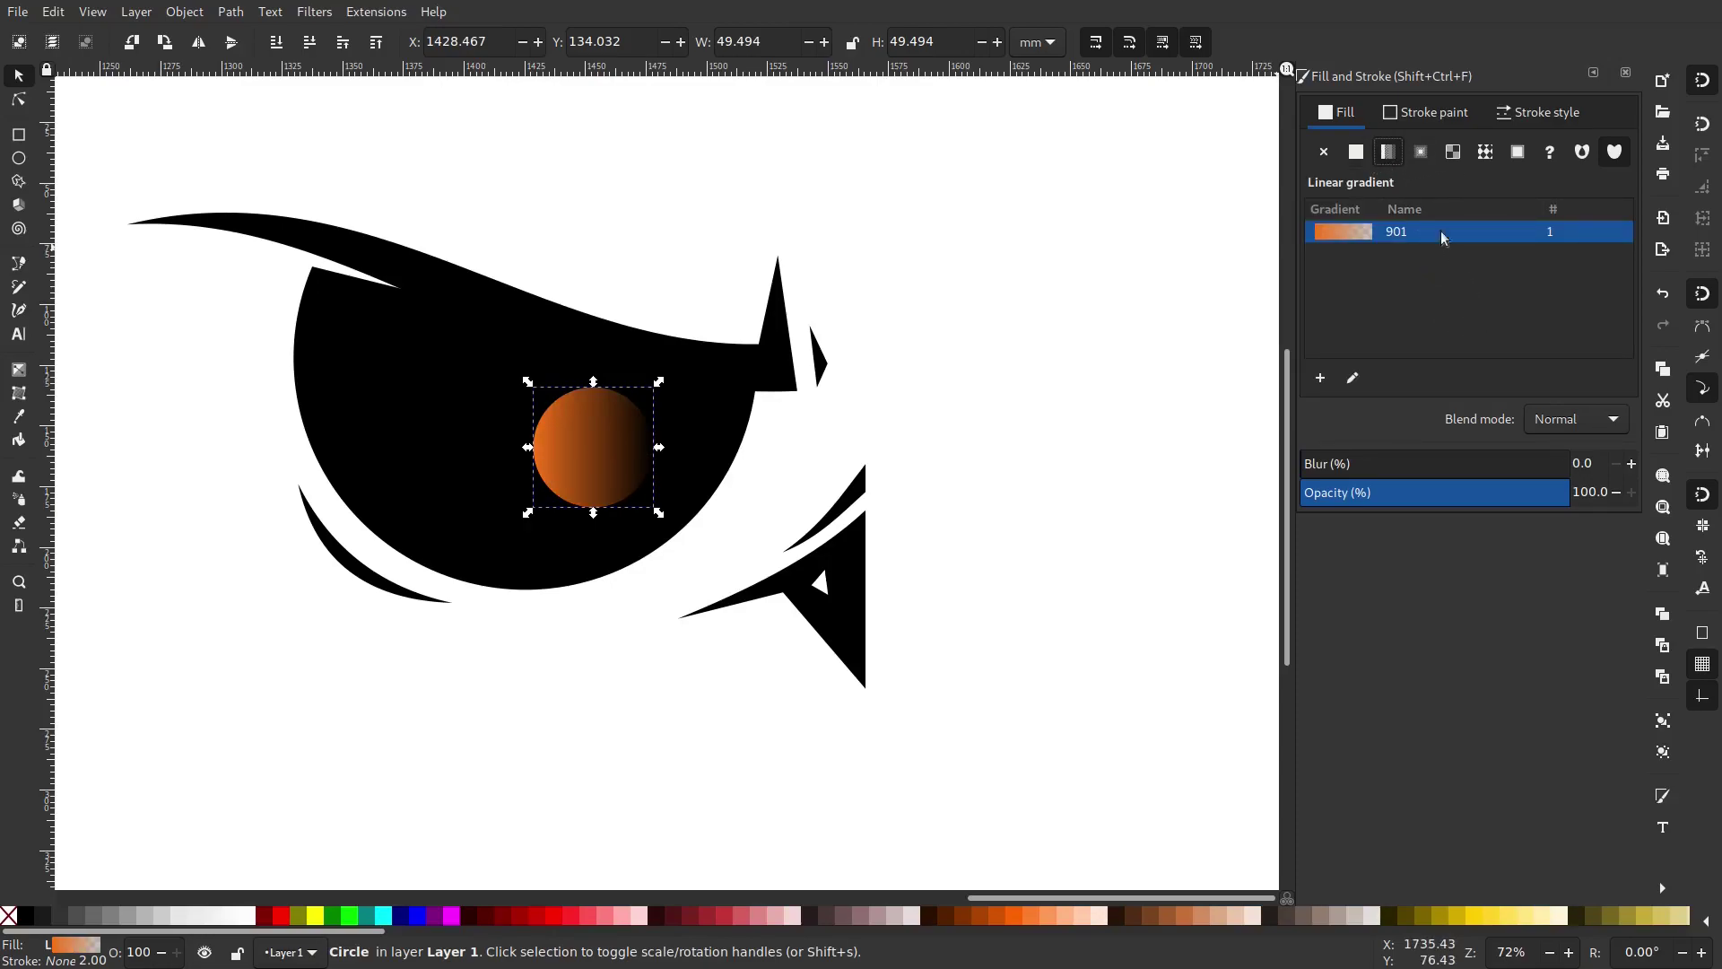
{"action": "left_click", "coordinate": [1353, 384]}
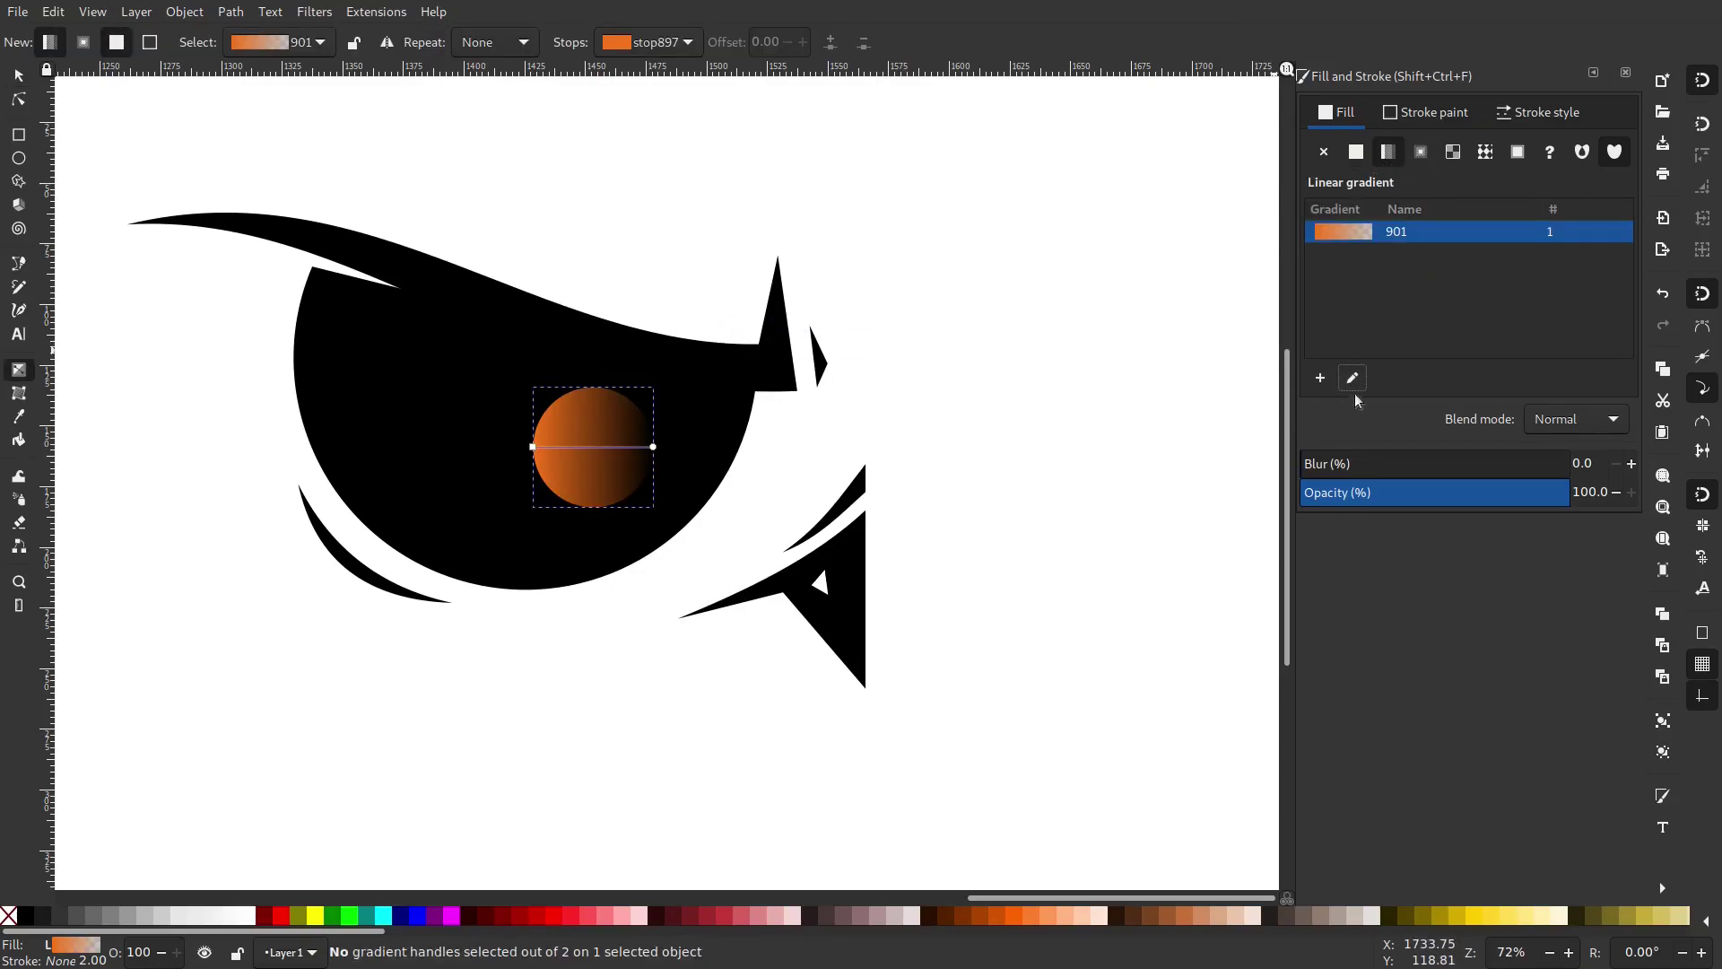
{"action": "left_click_drag", "start_coordinate": [653, 445], "coordinate": [597, 384]}
{"action": "left_click_drag", "start_coordinate": [533, 445], "coordinate": [593, 518]}
{"action": "left_click", "coordinate": [600, 391]}
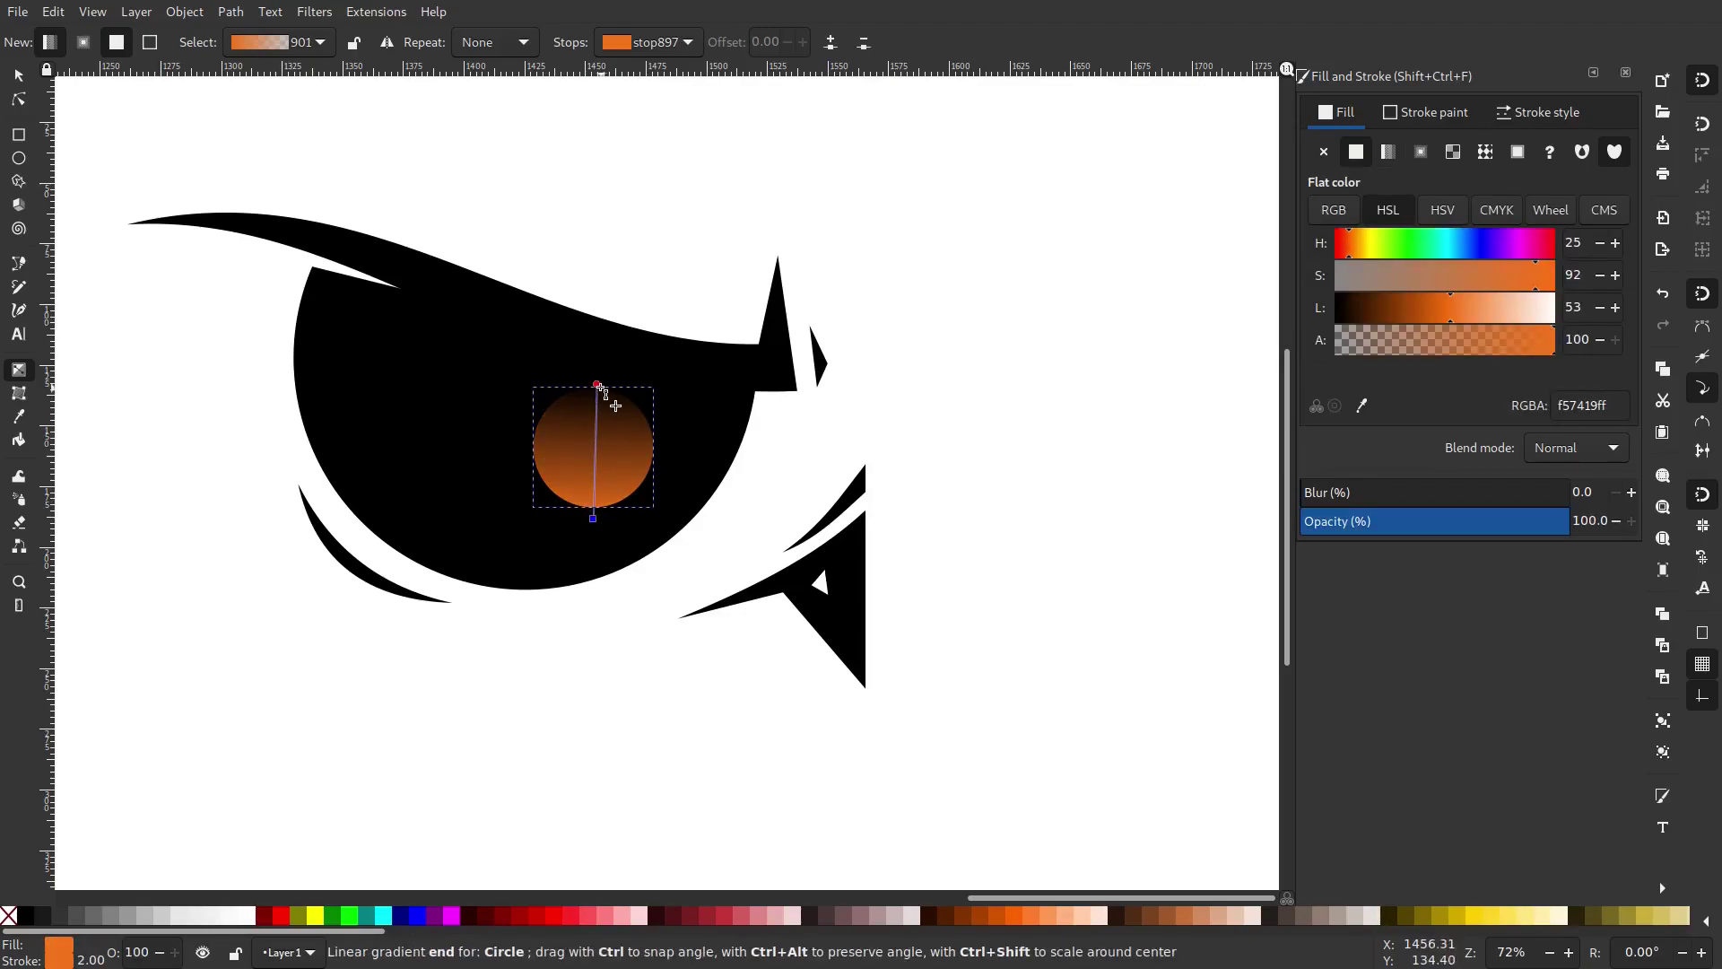
{"action": "mouse_move", "coordinate": [600, 391]}
{"action": "left_mouse_down"}
{"action": "mouse_move", "coordinate": [596, 508]}
{"action": "mouse_move", "coordinate": [597, 381]}
{"action": "left_mouse_up"}
{"action": "left_click", "coordinate": [596, 508]}
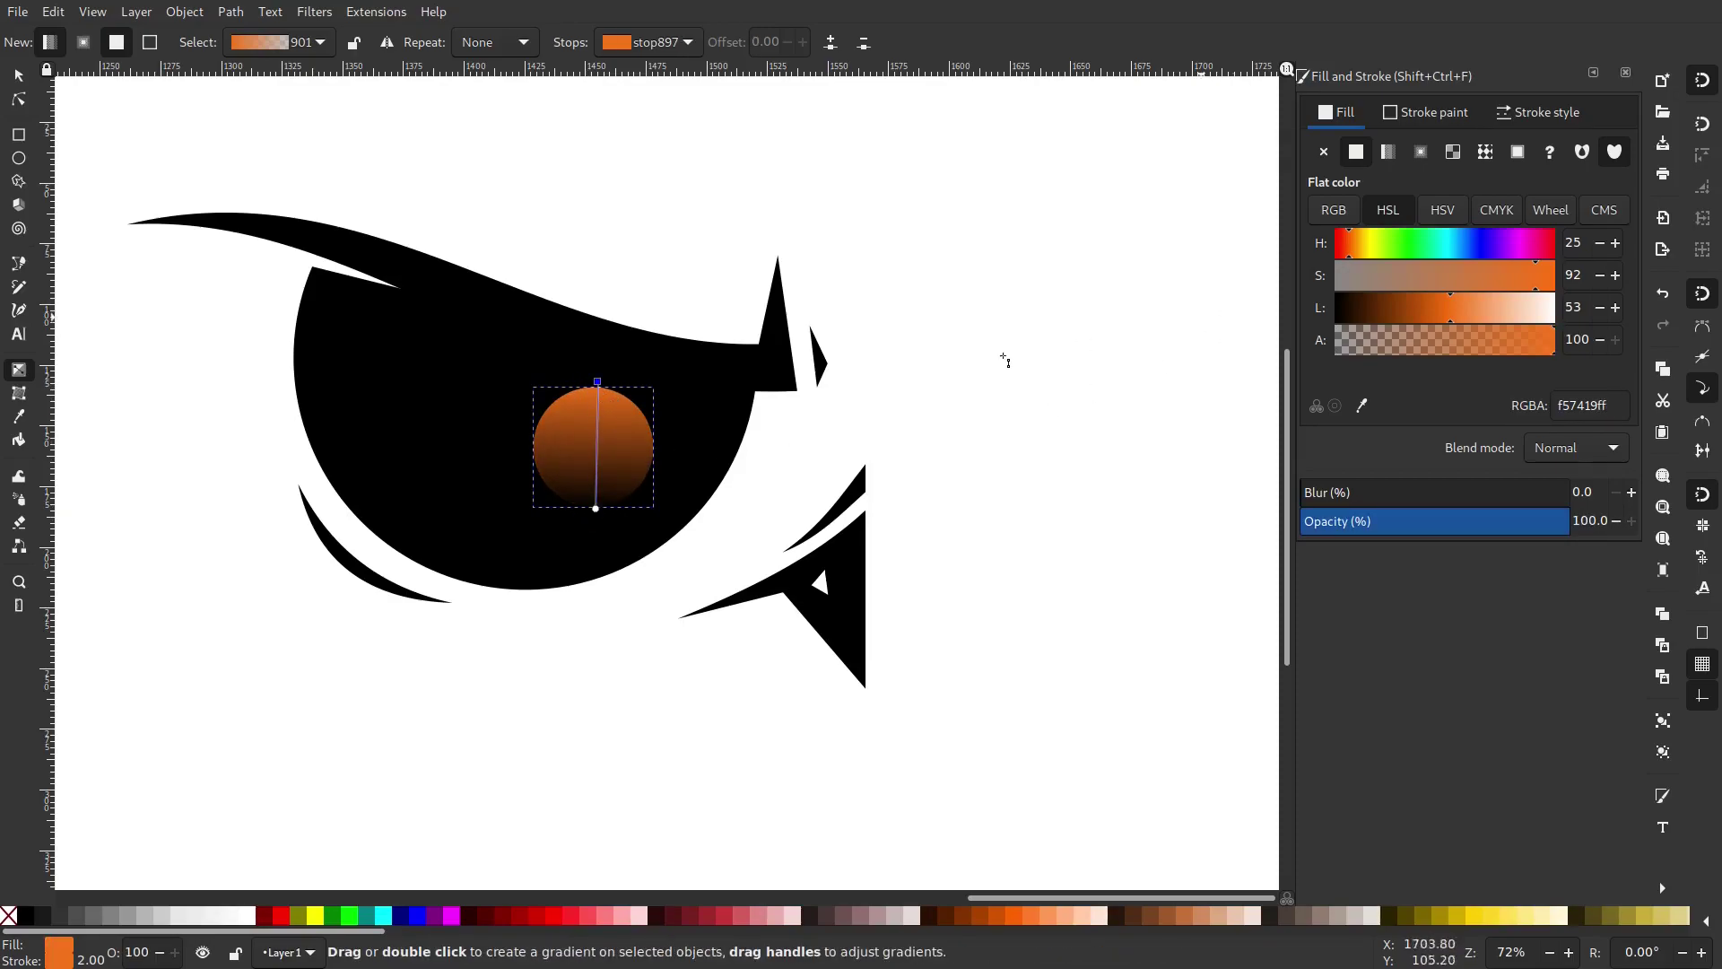
Set the gradient's lower stop to fully opaque yellow with hue 48, saturation 100 and lightness 52.
{"action": "left_click", "coordinate": [595, 509]}
{"action": "left_click_drag", "start_coordinate": [1372, 242], "coordinate": [1356, 243]}
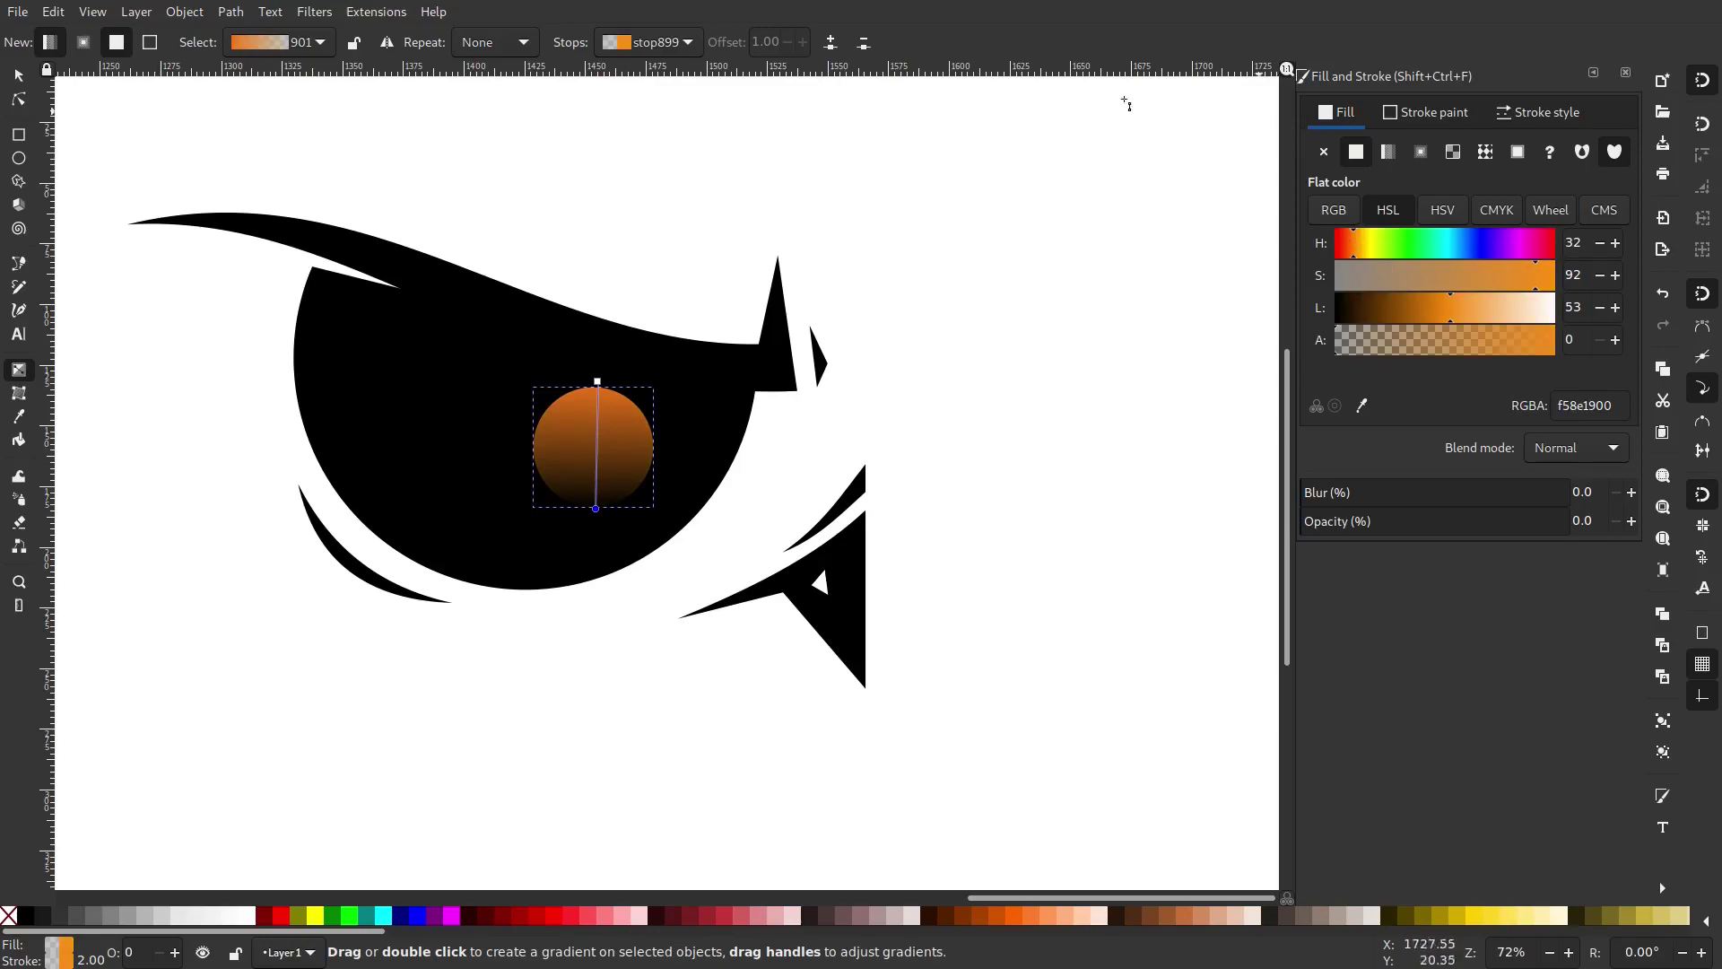
{"action": "left_click", "coordinate": [630, 52]}
{"action": "left_click", "coordinate": [638, 17]}
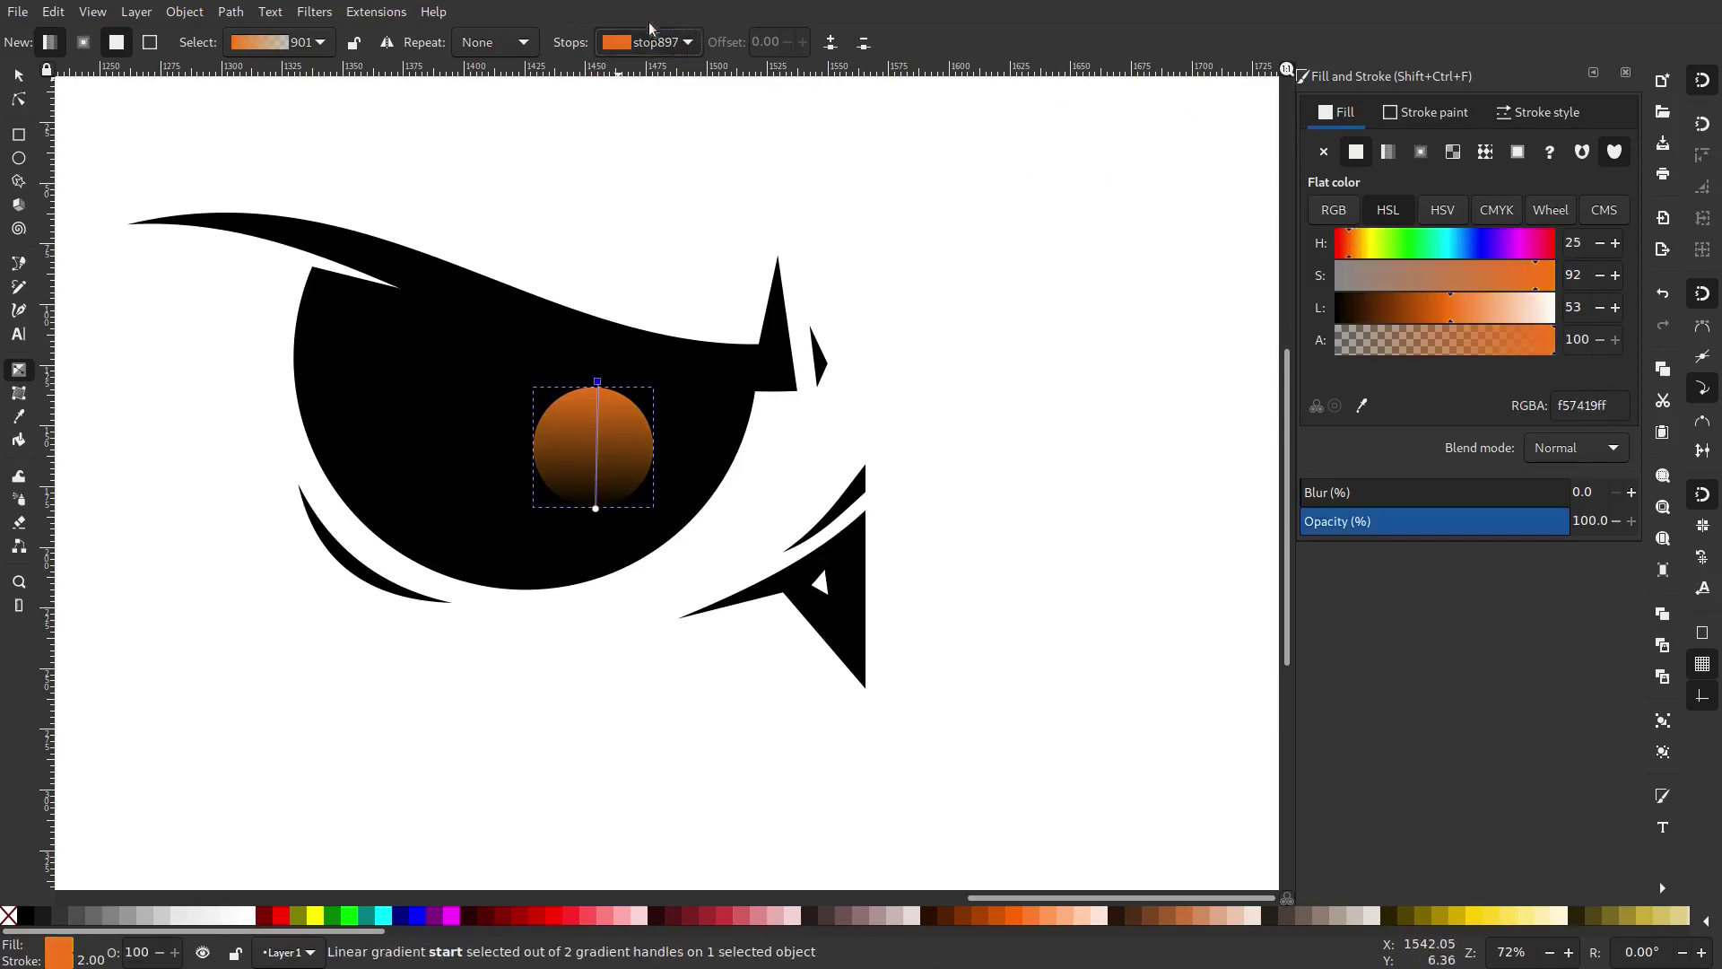
{"action": "left_click", "coordinate": [646, 52]}
{"action": "left_click", "coordinate": [642, 69]}
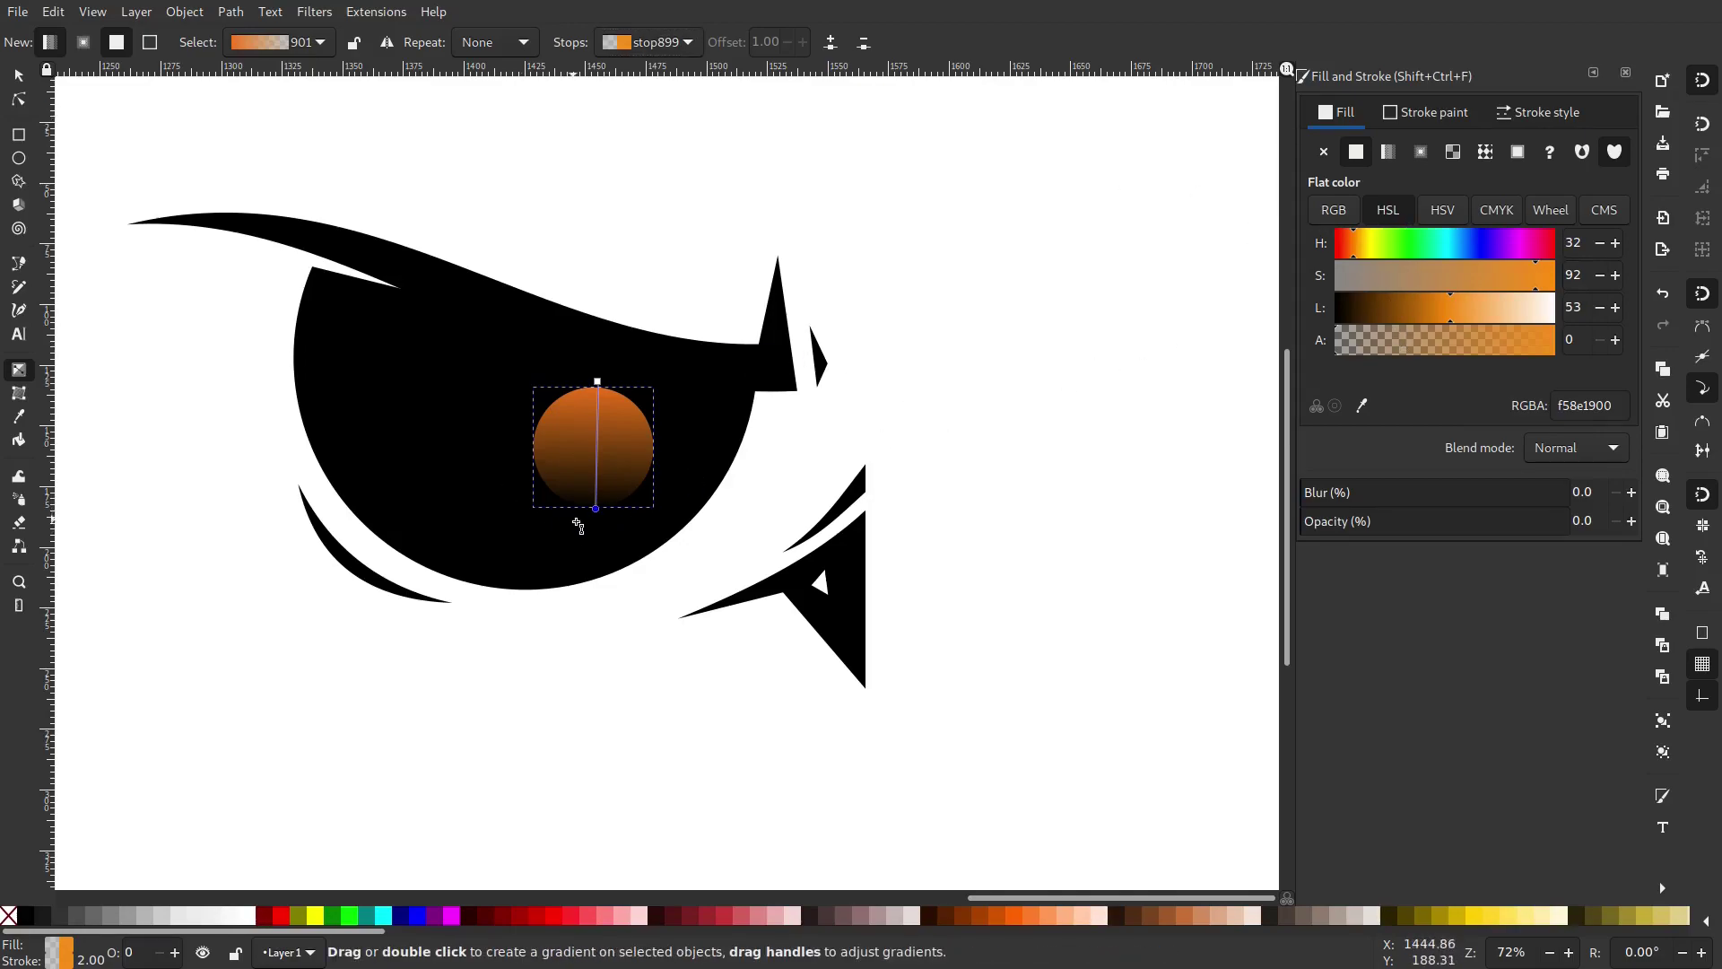
{"action": "left_click_drag", "start_coordinate": [1462, 339], "coordinate": [1720, 336]}
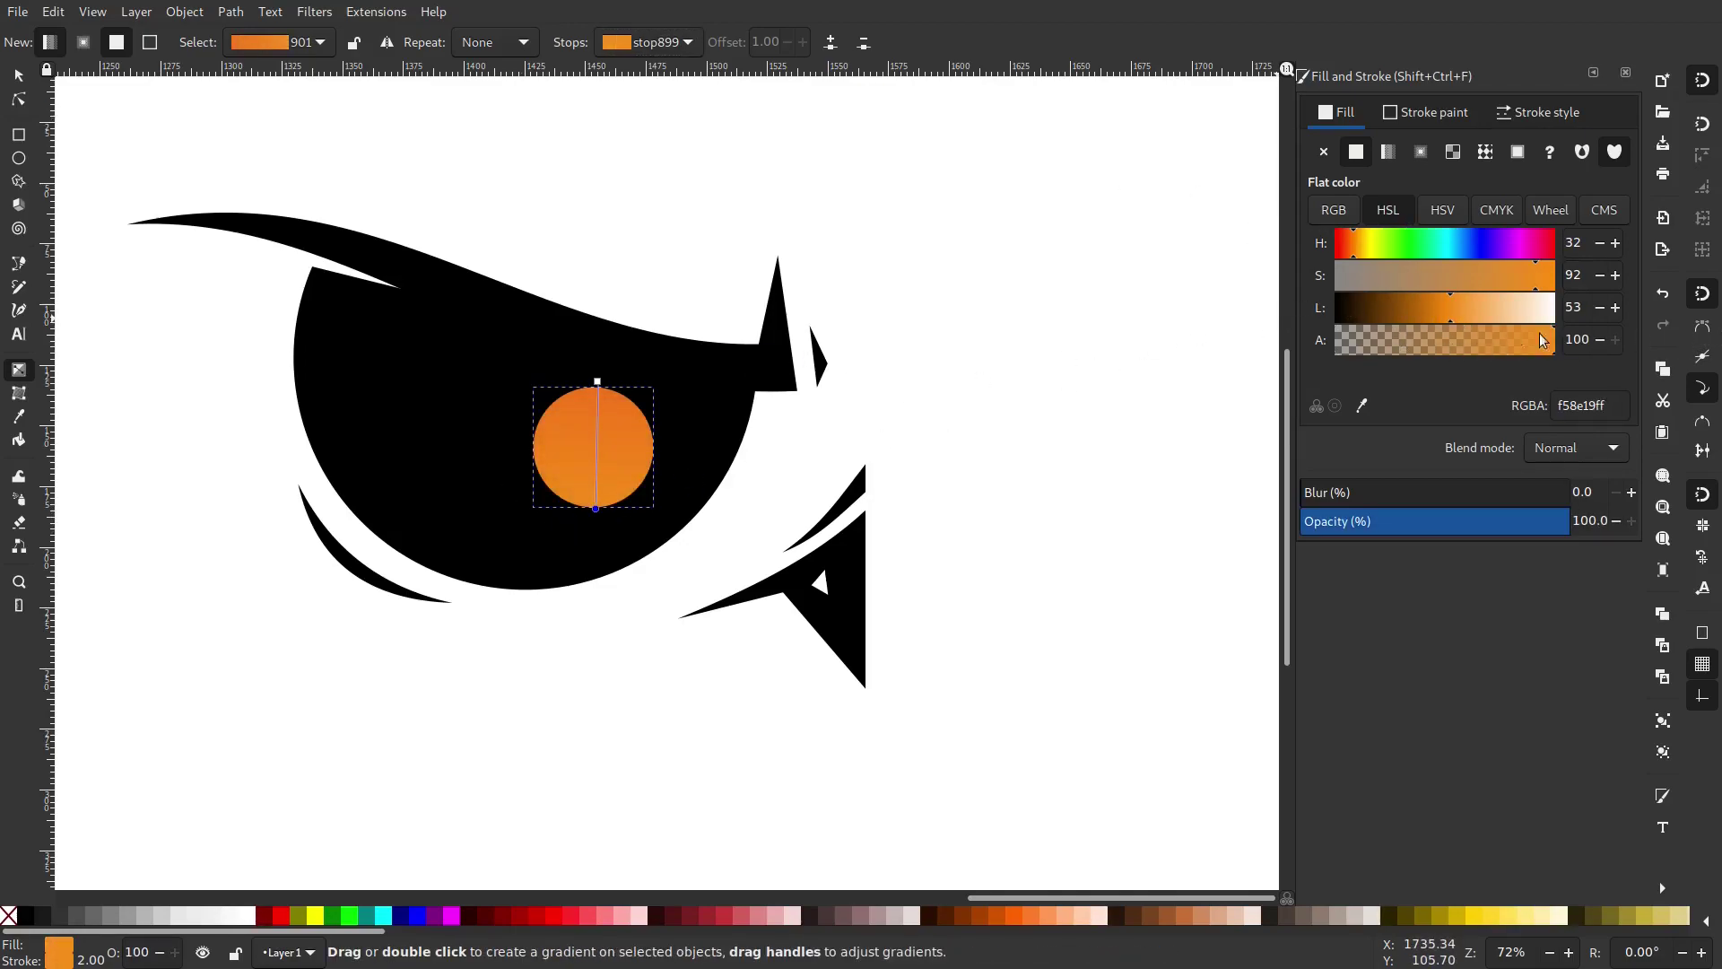
{"action": "left_click", "coordinate": [1364, 247]}
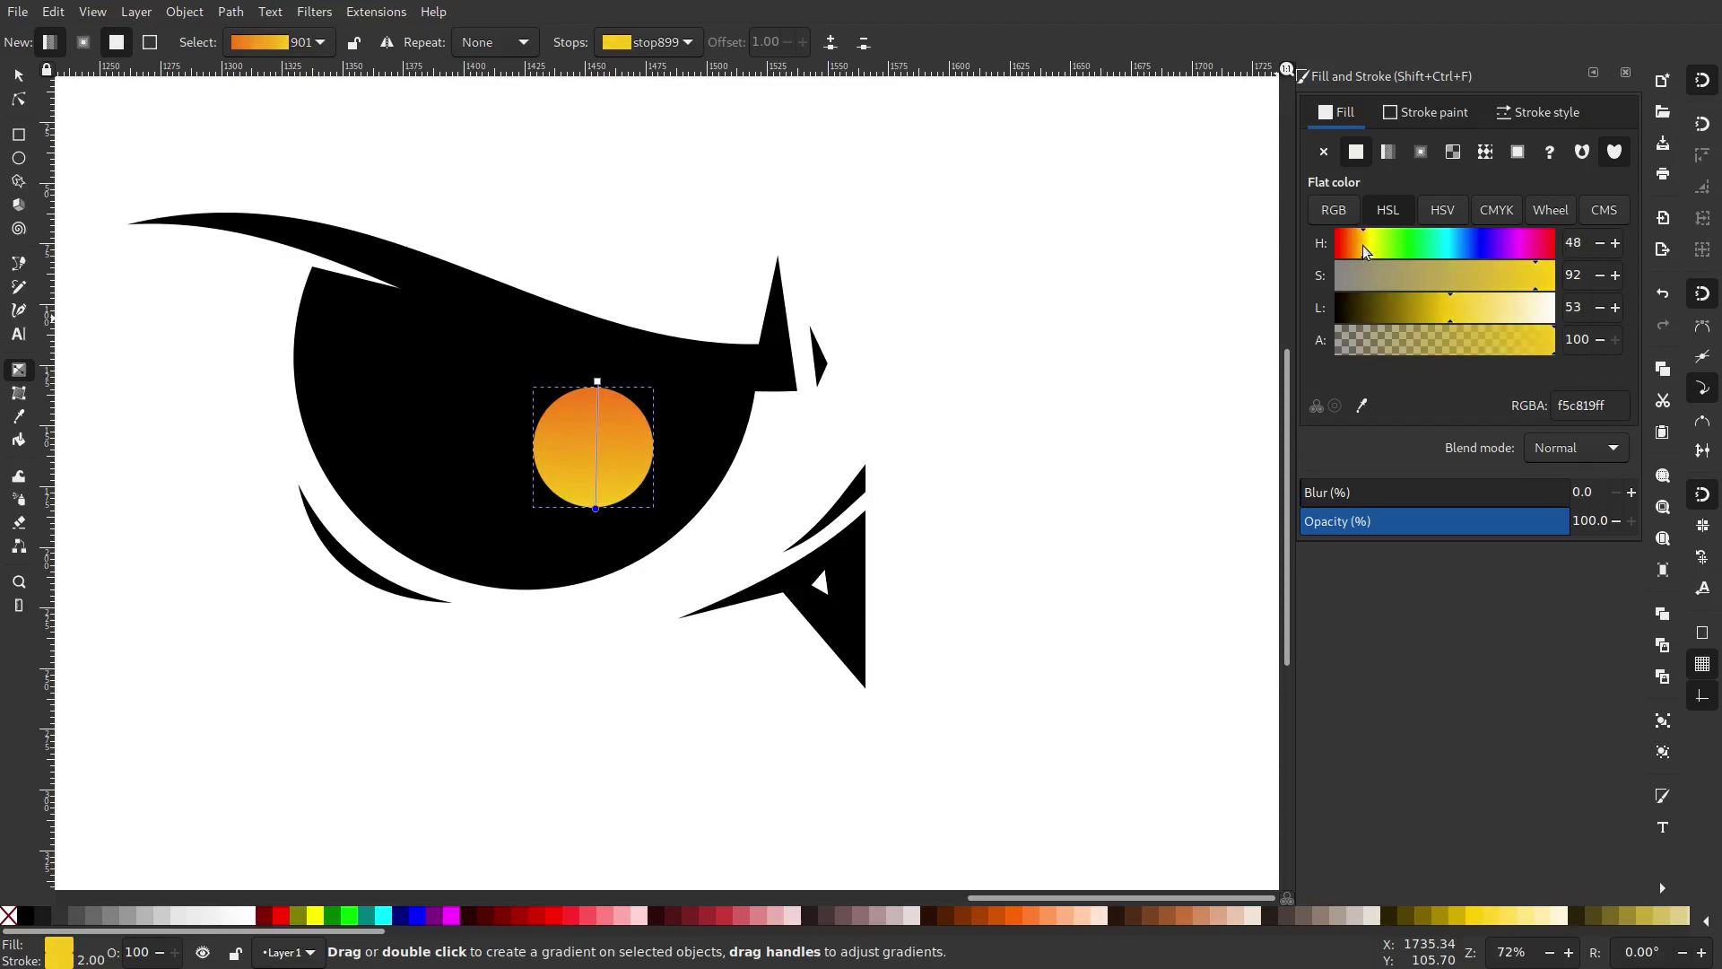
{"action": "left_click_drag", "start_coordinate": [1536, 278], "coordinate": [1602, 278]}
{"action": "left_click_drag", "start_coordinate": [1452, 315], "coordinate": [1448, 314]}
Convert the circle's fill to a radial gradient with a yellow centre and an orange outer stop of hue 27.
{"action": "left_click", "coordinate": [1426, 153]}
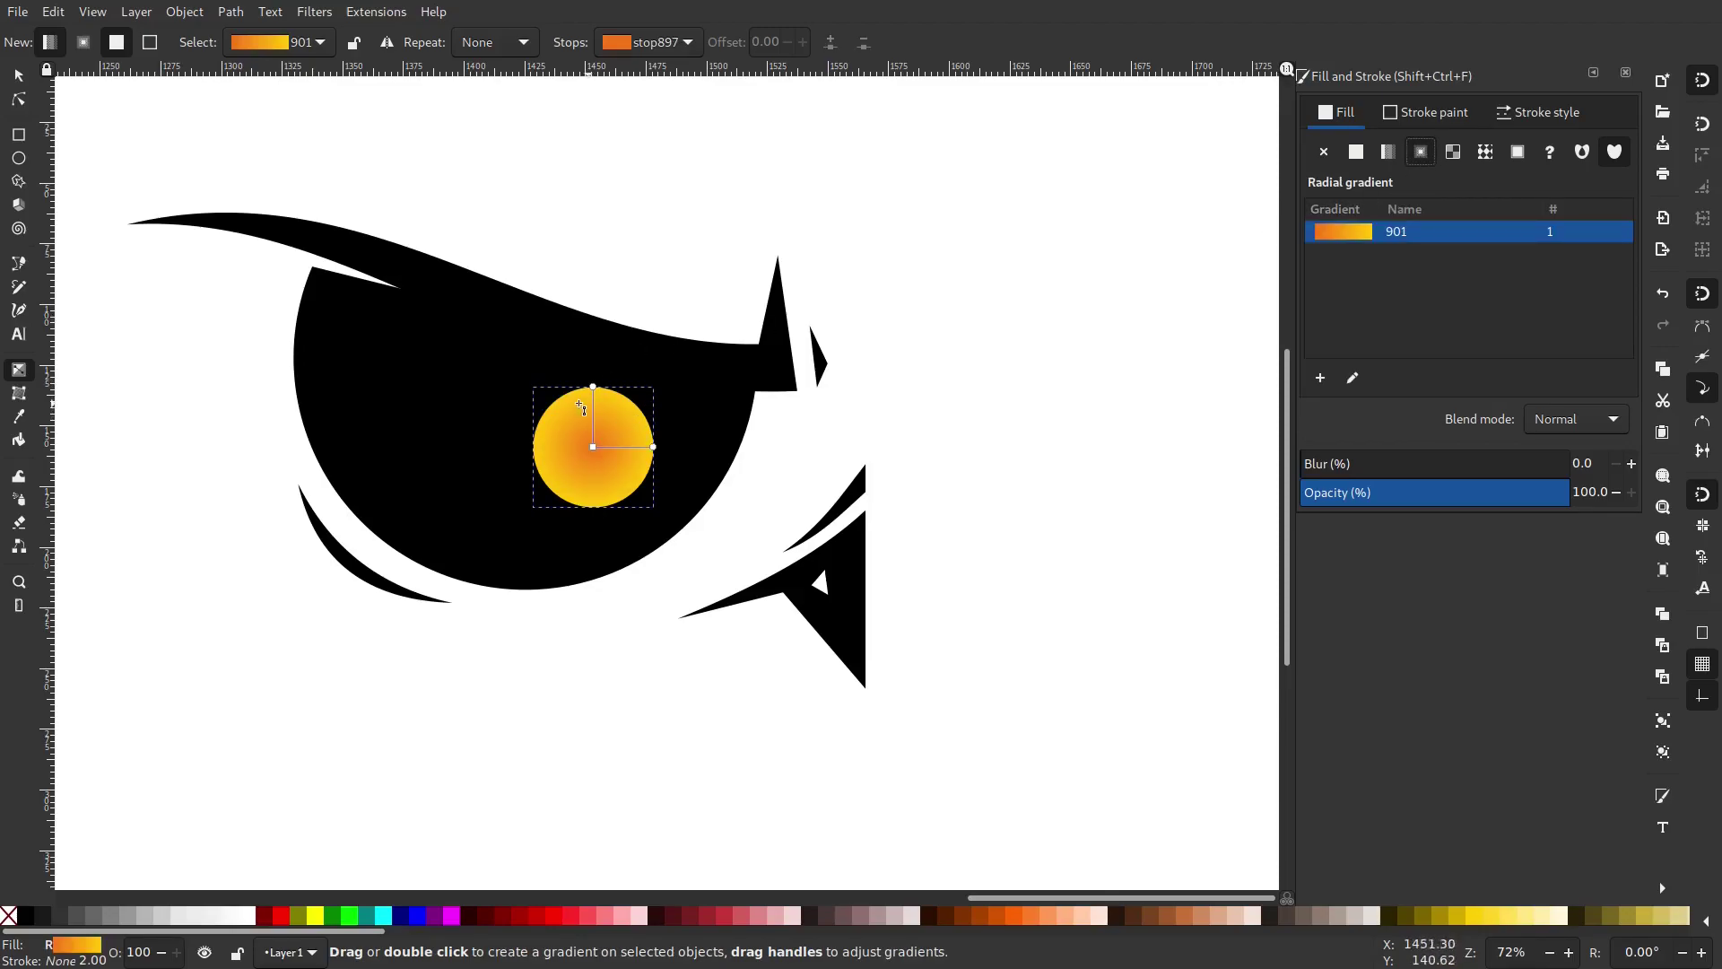
{"action": "left_click", "coordinate": [593, 445]}
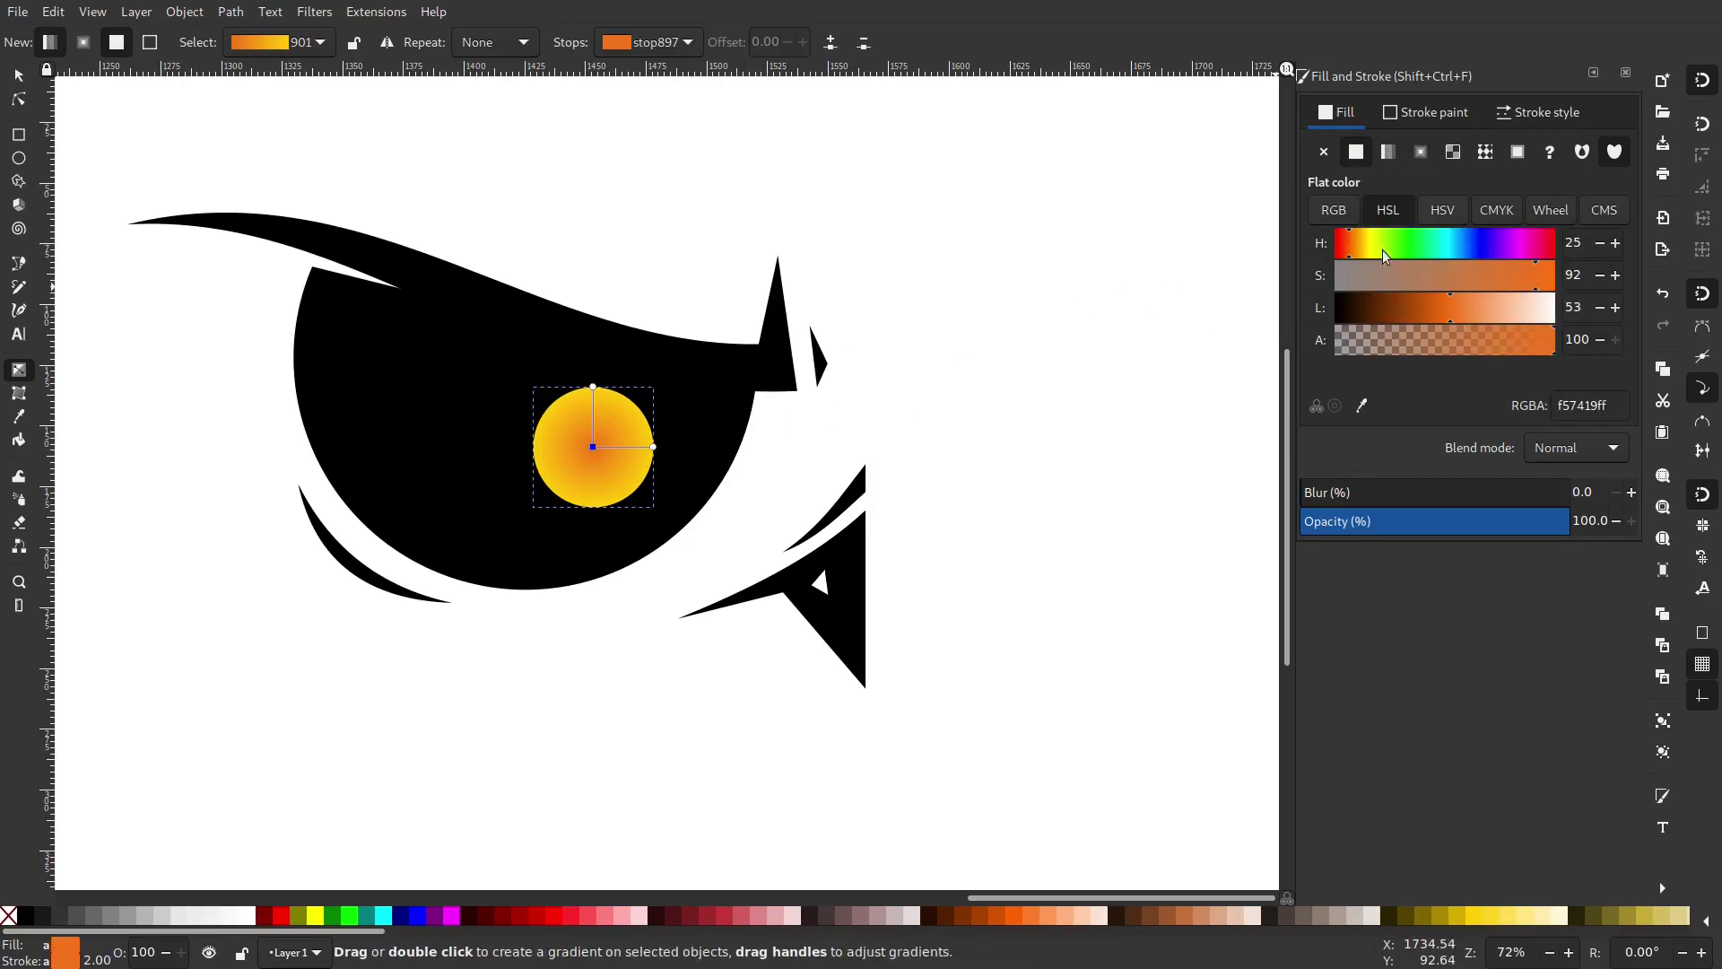
{"action": "left_click_drag", "start_coordinate": [1385, 252], "coordinate": [1363, 244]}
{"action": "left_click", "coordinate": [593, 388]}
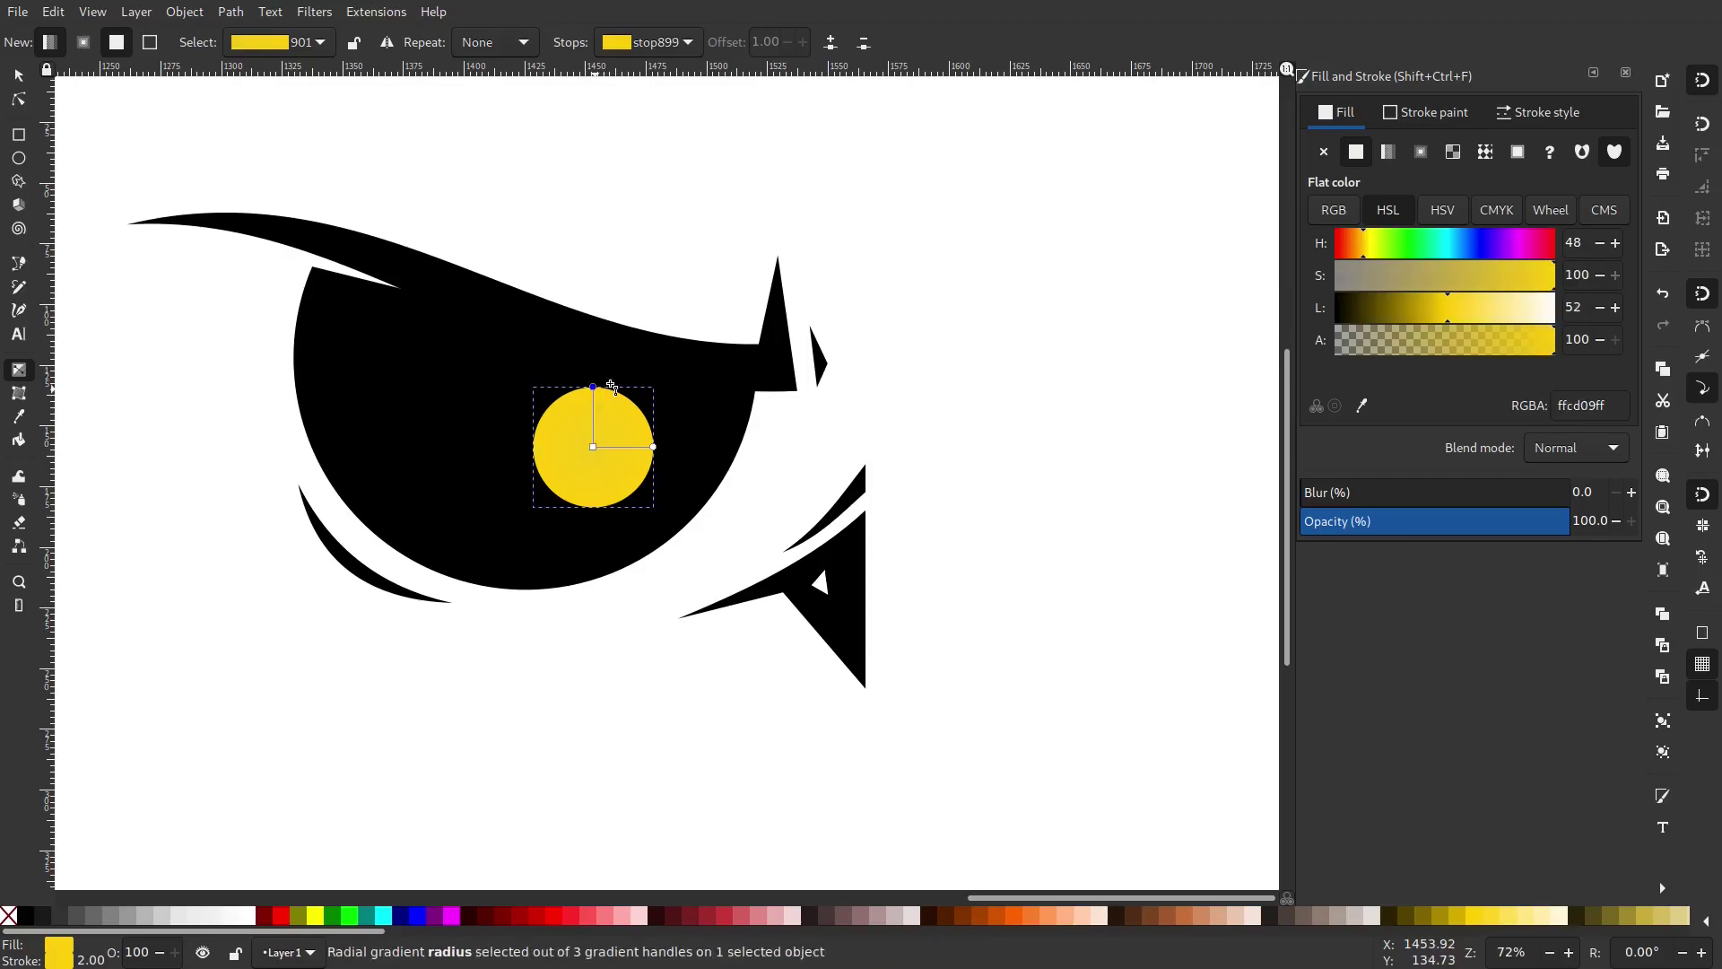
{"action": "left_click", "coordinate": [1349, 250]}
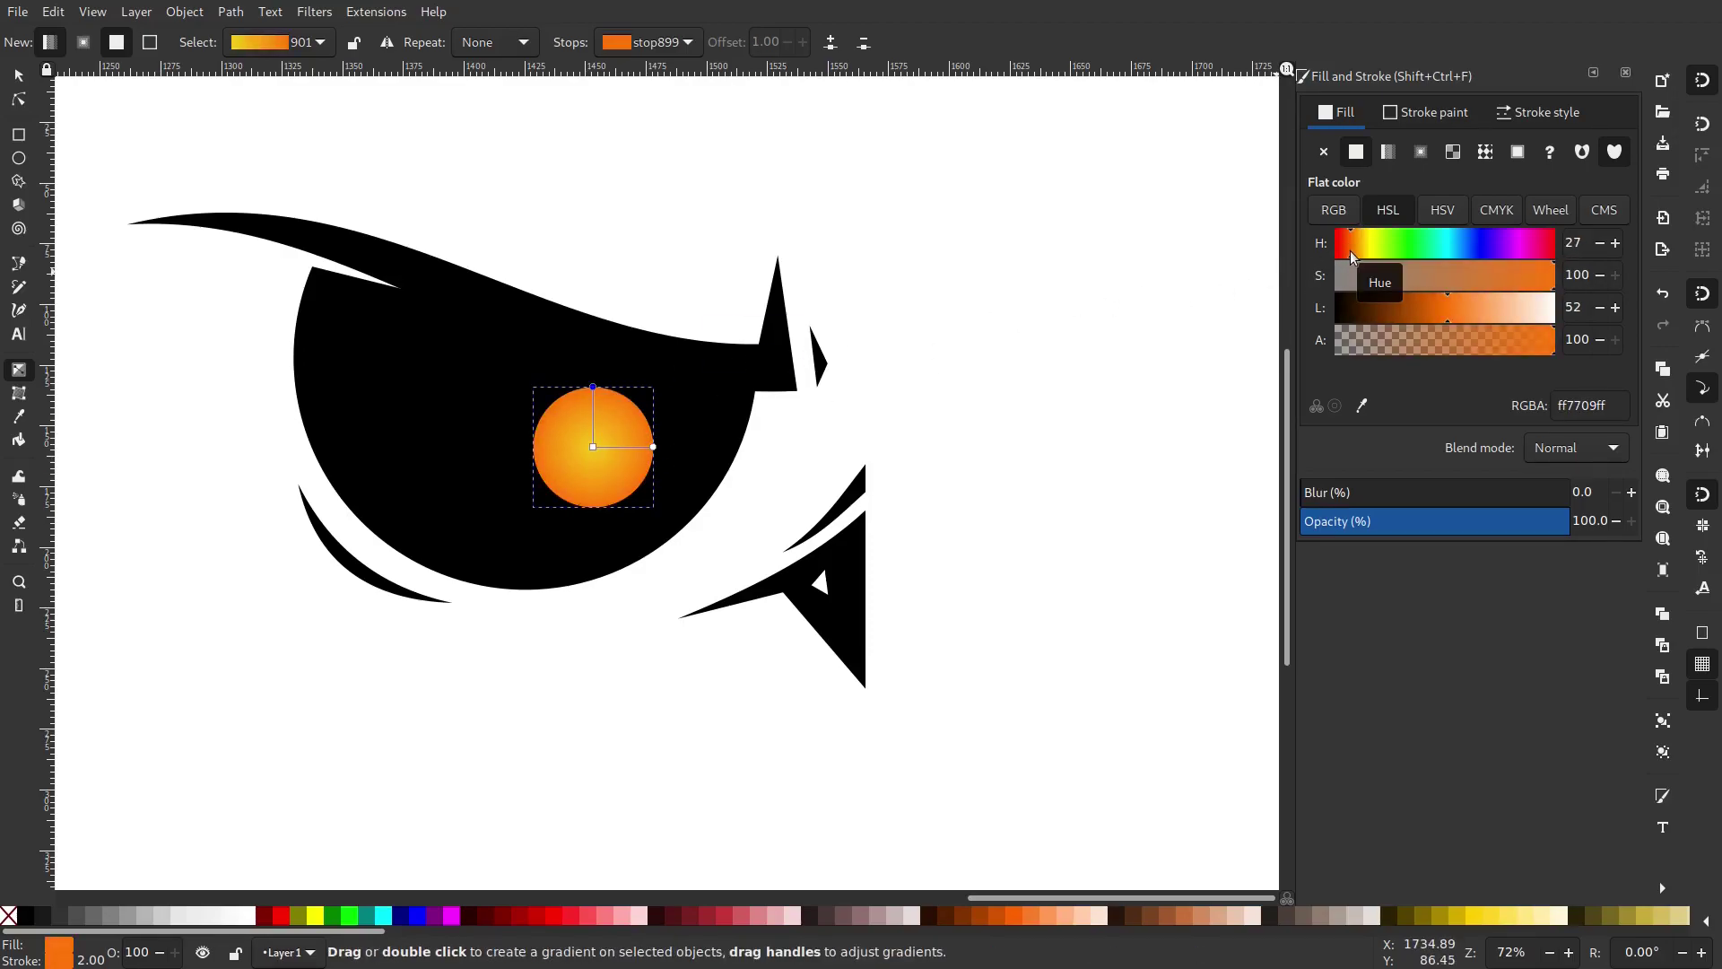
Fine-tune the radial gradient's radii and shift its centre slightly down within the circle.
{"action": "left_click_drag", "start_coordinate": [653, 446], "coordinate": [652, 447]}
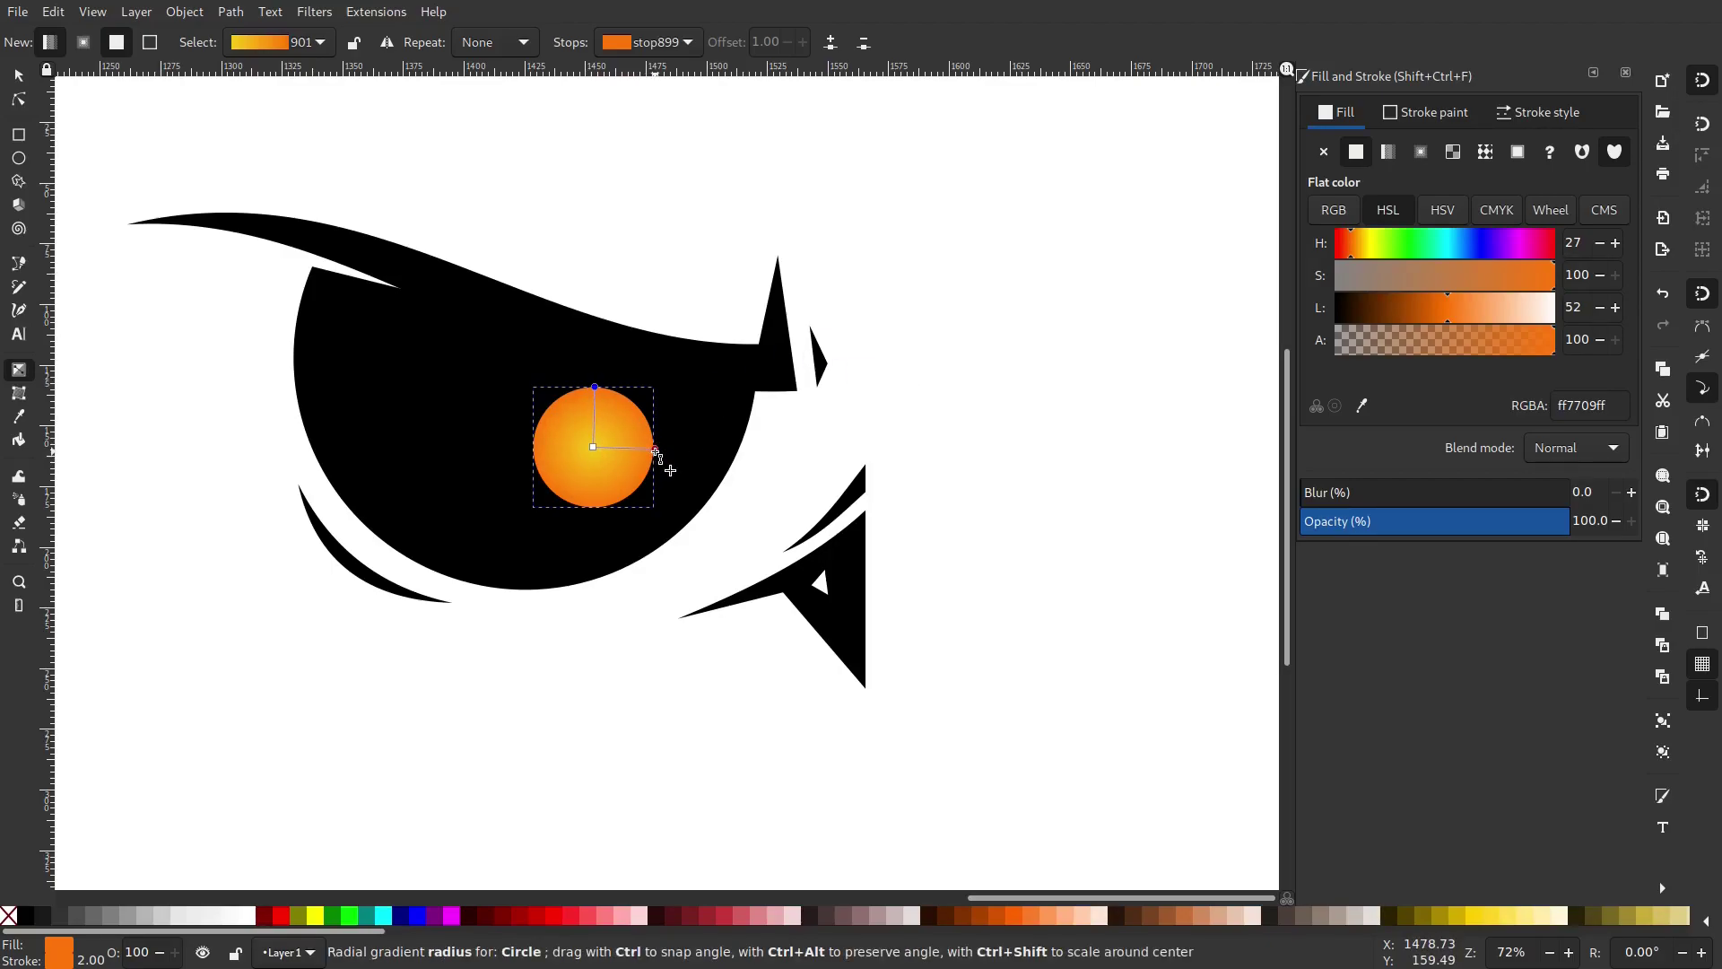
{"action": "left_click", "coordinate": [656, 451]}
{"action": "left_click_drag", "start_coordinate": [592, 448], "coordinate": [594, 453]}
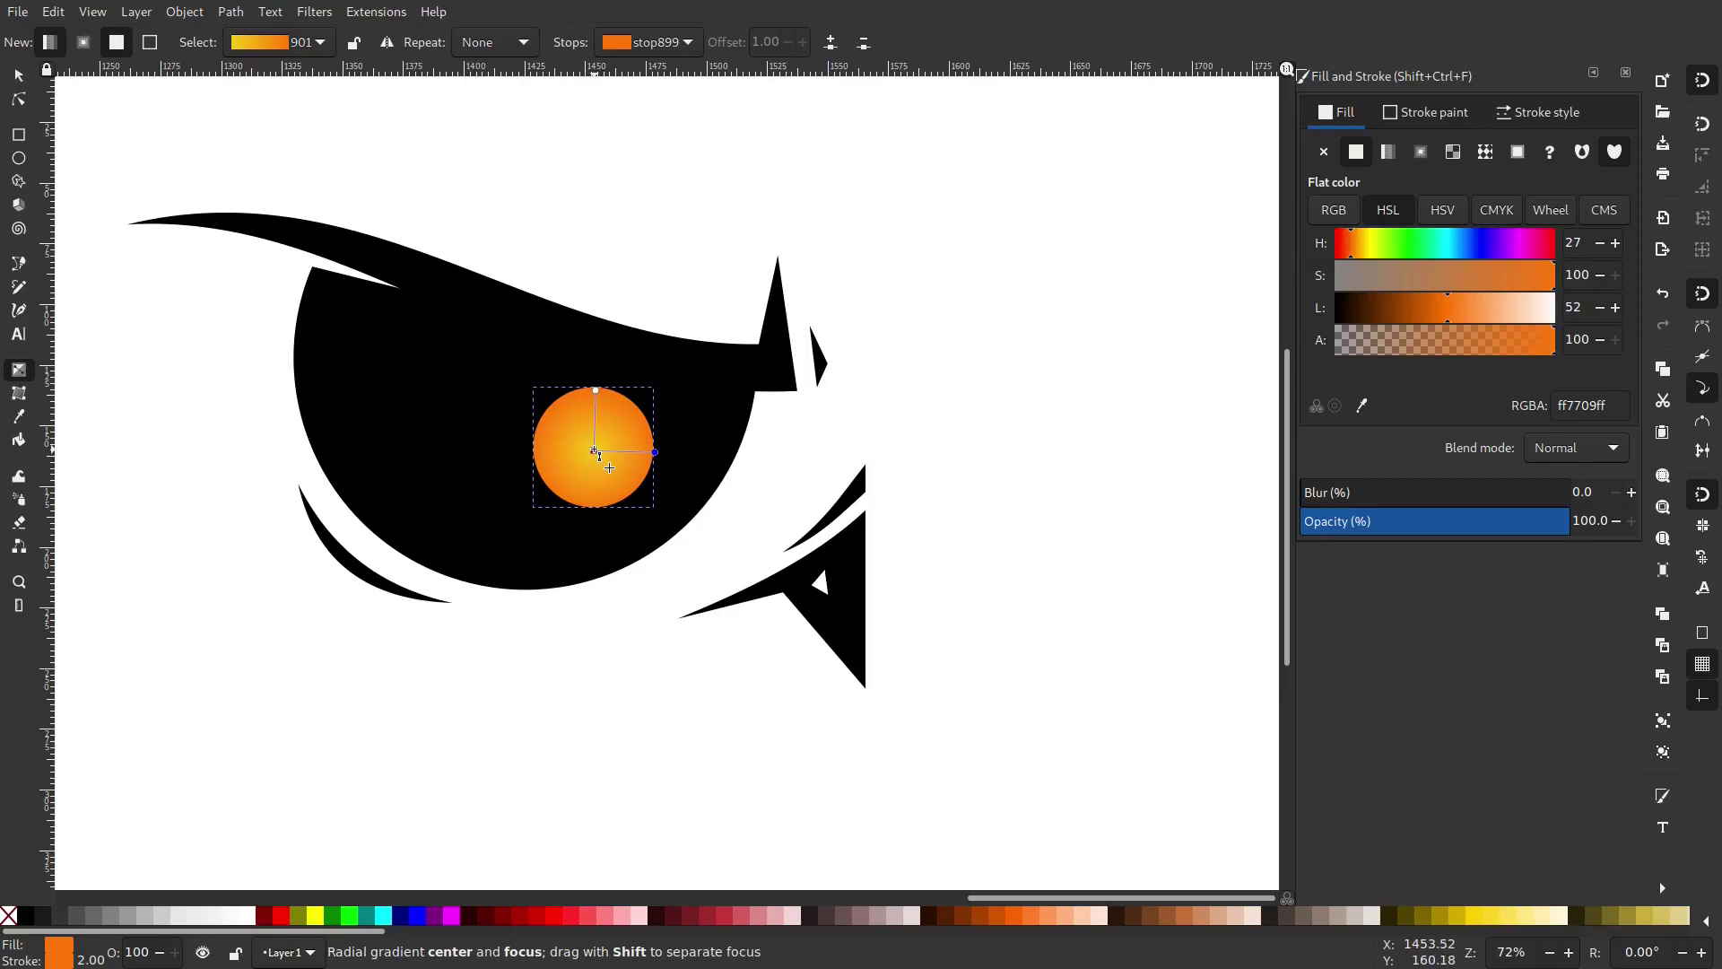
{"action": "left_click", "coordinate": [596, 452]}
{"action": "left_click", "coordinate": [17, 79]}
Duplicate the gradient circle and scale the copy down around its centre to about 22.5 mm.
{"action": "scroll", "coordinate": [527, 572], "scroll_direction": "down", "scroll_amount": 2}
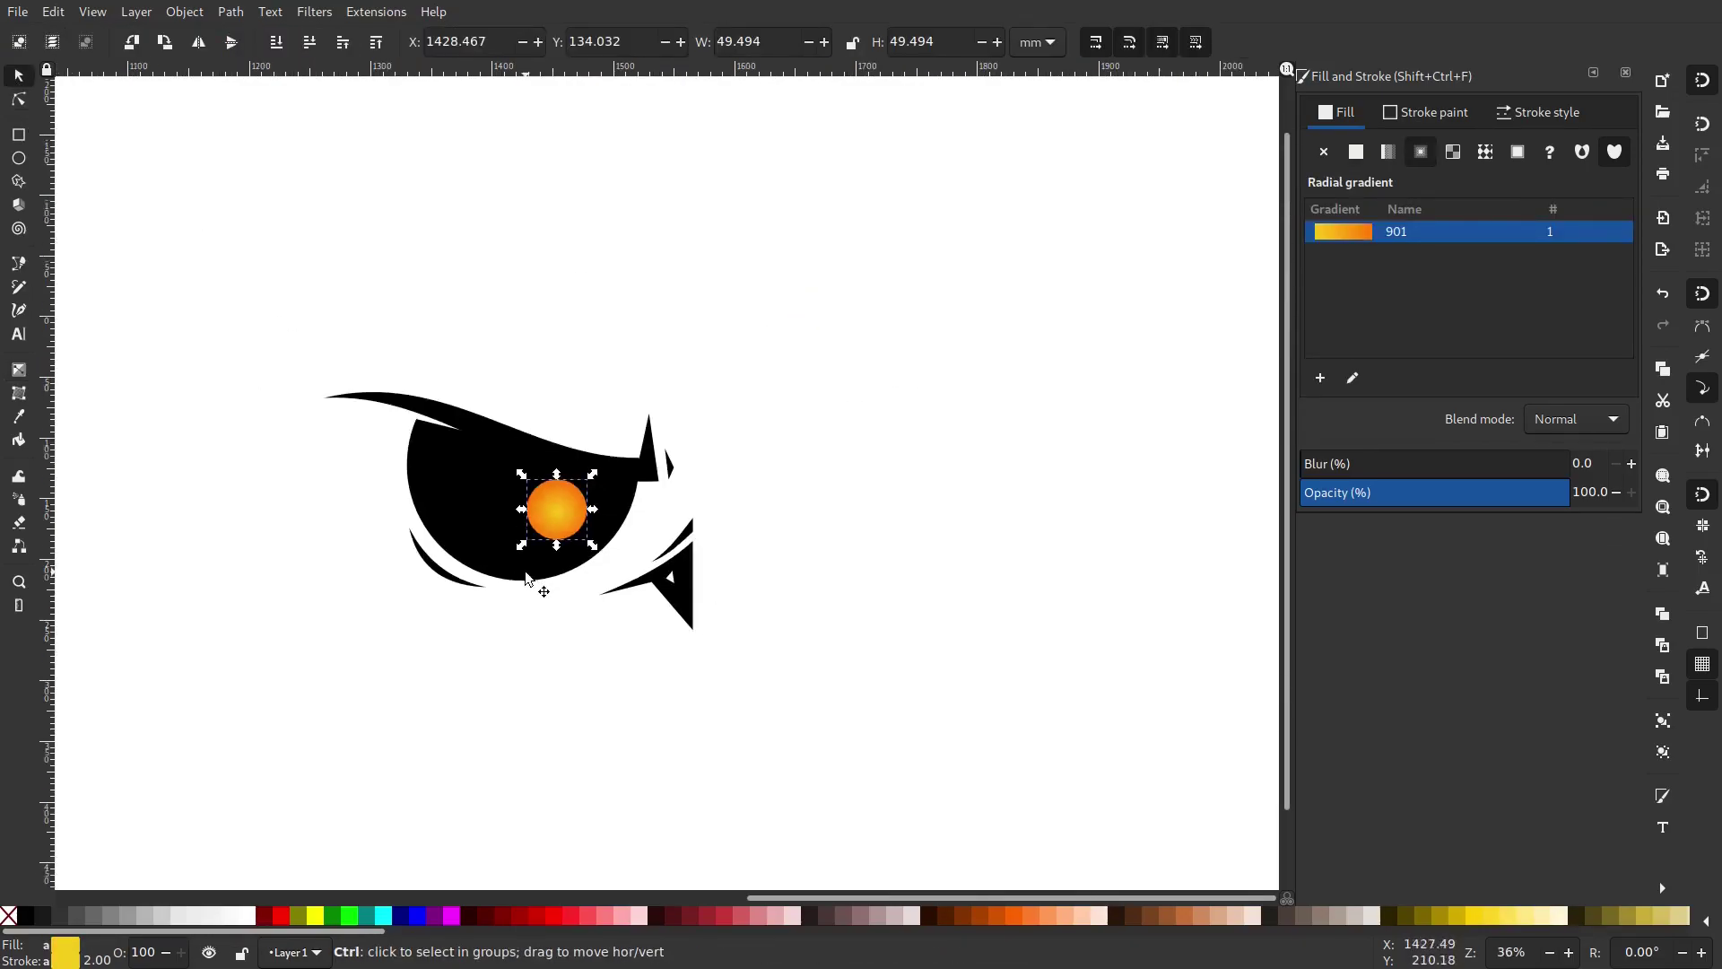
{"action": "scroll", "coordinate": [540, 585], "scroll_direction": "up", "scroll_amount": 3}
{"action": "left_click", "coordinate": [599, 610]}
{"action": "left_click", "coordinate": [601, 380]}
{"action": "scroll", "coordinate": [569, 366], "scroll_direction": "up", "scroll_amount": 1}
{"action": "right_click", "coordinate": [587, 368]}
{"action": "left_click", "coordinate": [628, 502]}
{"action": "left_click_drag", "start_coordinate": [686, 297], "coordinate": [655, 337]}
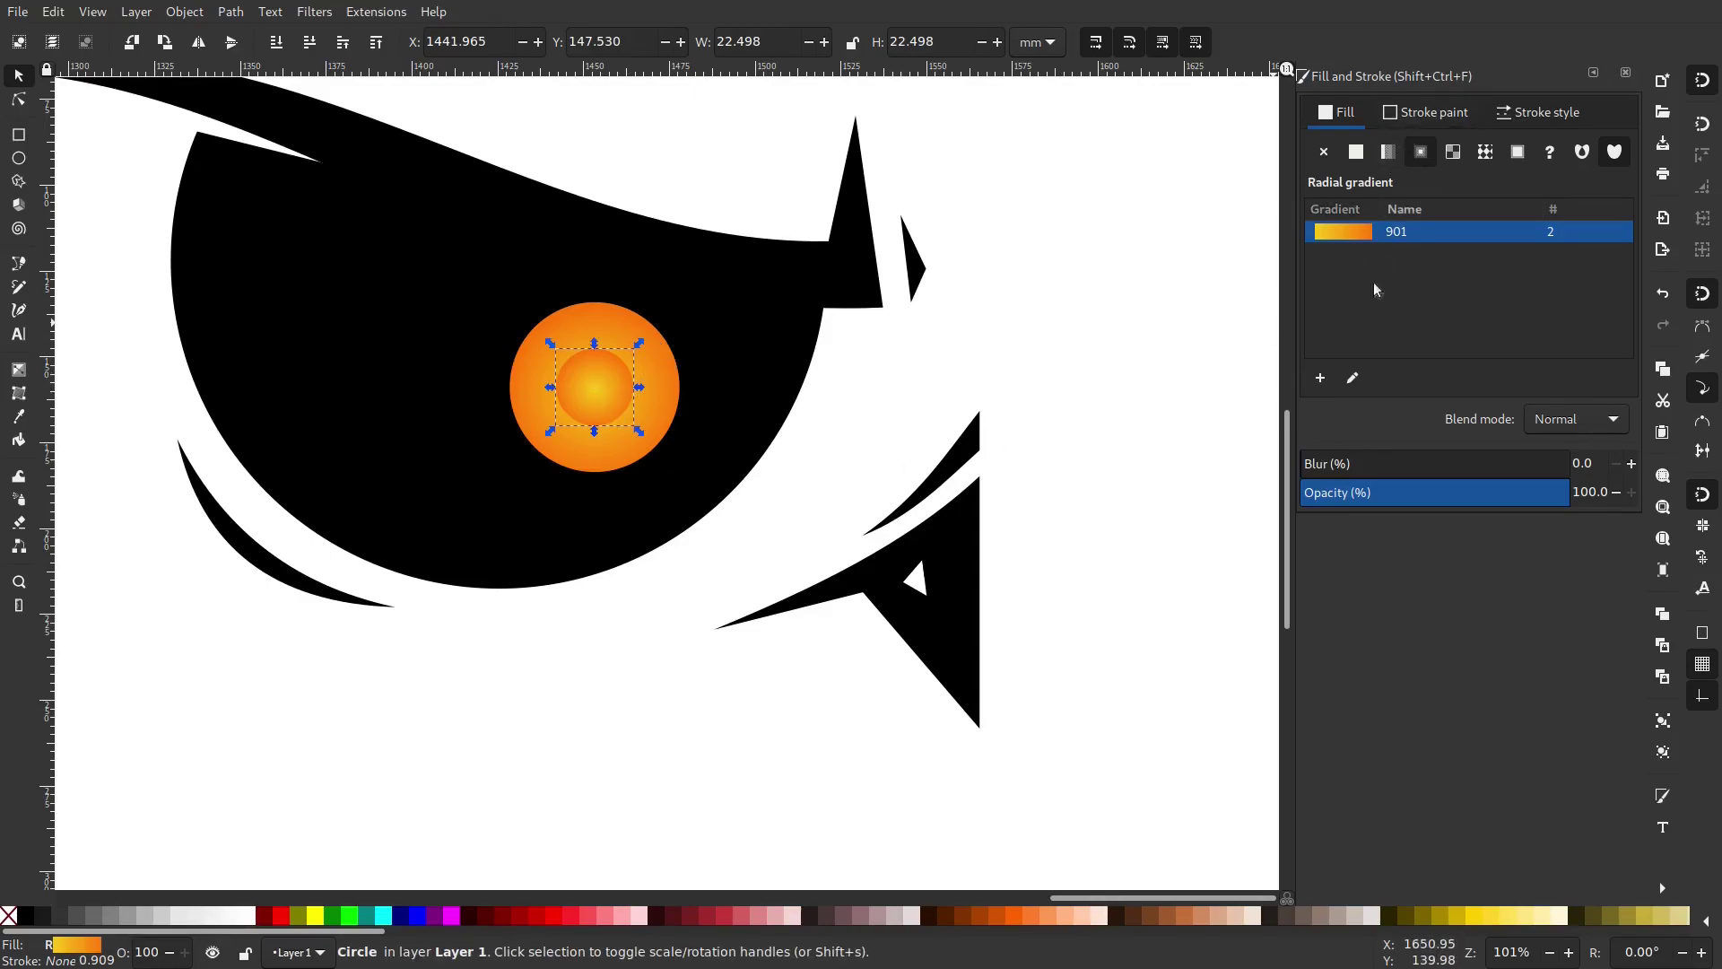
Fill the small inner circle with flat black as the pupil and shift it slightly up and right inside the iris.
{"action": "left_click", "coordinate": [1355, 153]}
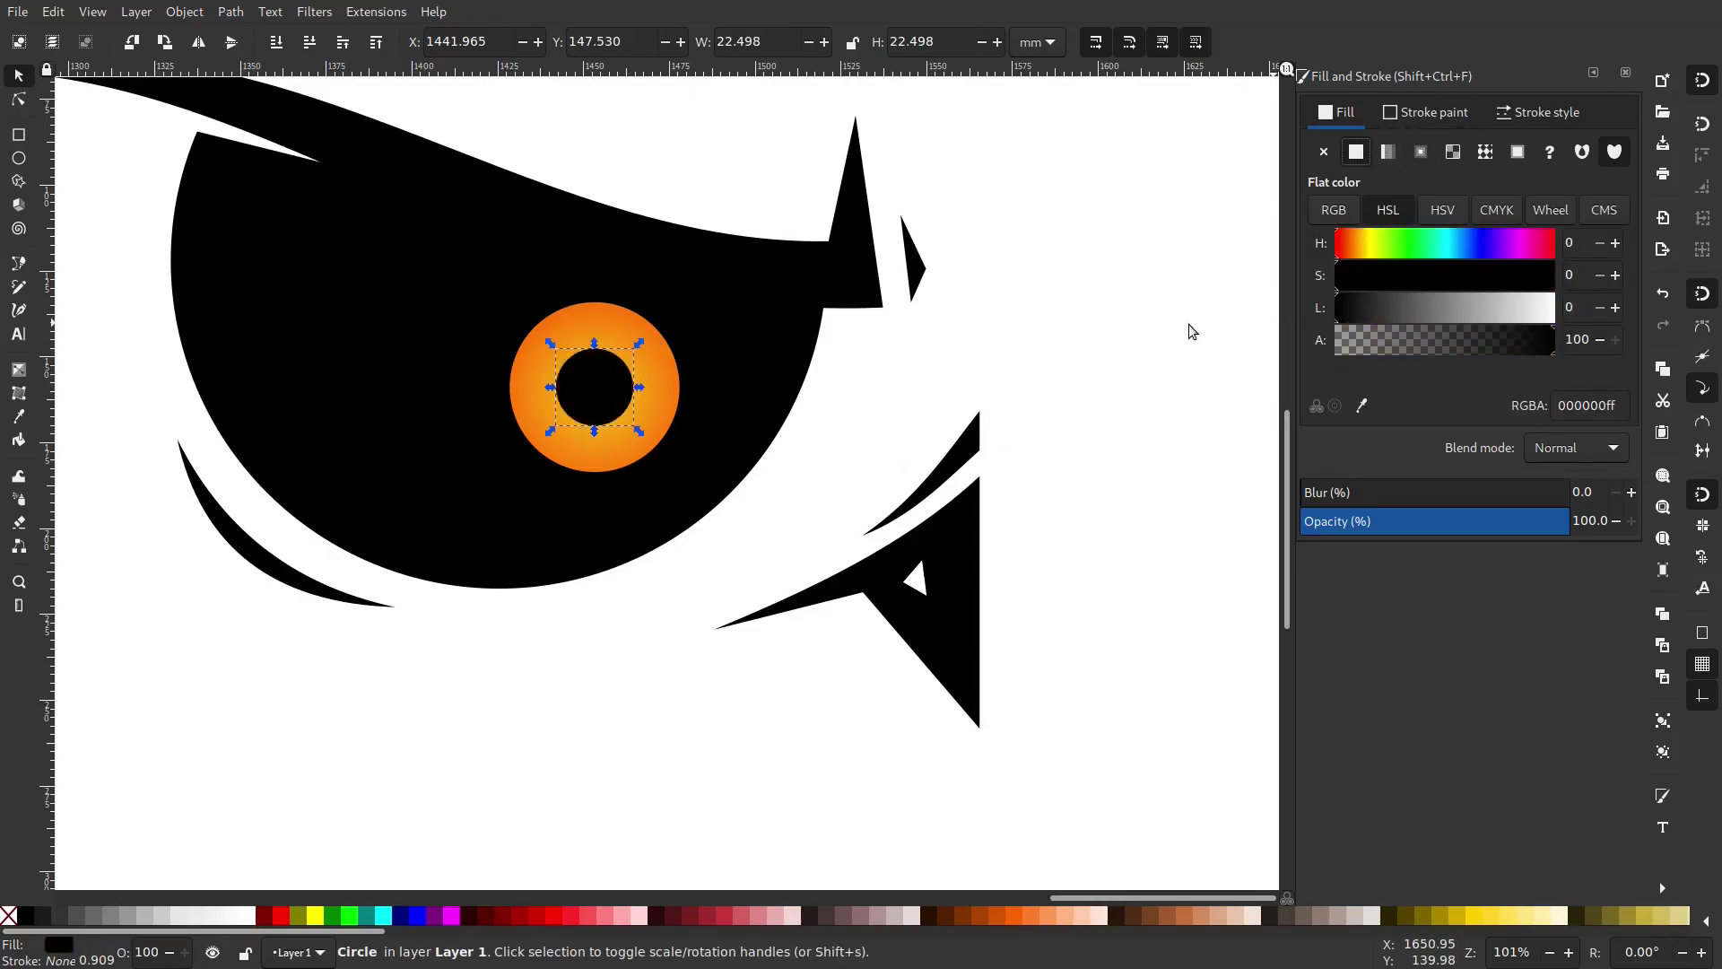
{"action": "left_click_drag", "start_coordinate": [610, 396], "coordinate": [623, 394]}
{"action": "key", "text": "ctrl+z"}
{"action": "left_click", "coordinate": [1006, 375]}
{"action": "scroll", "coordinate": [1004, 375], "scroll_direction": "down", "scroll_amount": 3}
{"action": "scroll", "coordinate": [900, 360], "scroll_direction": "up", "scroll_amount": 5}
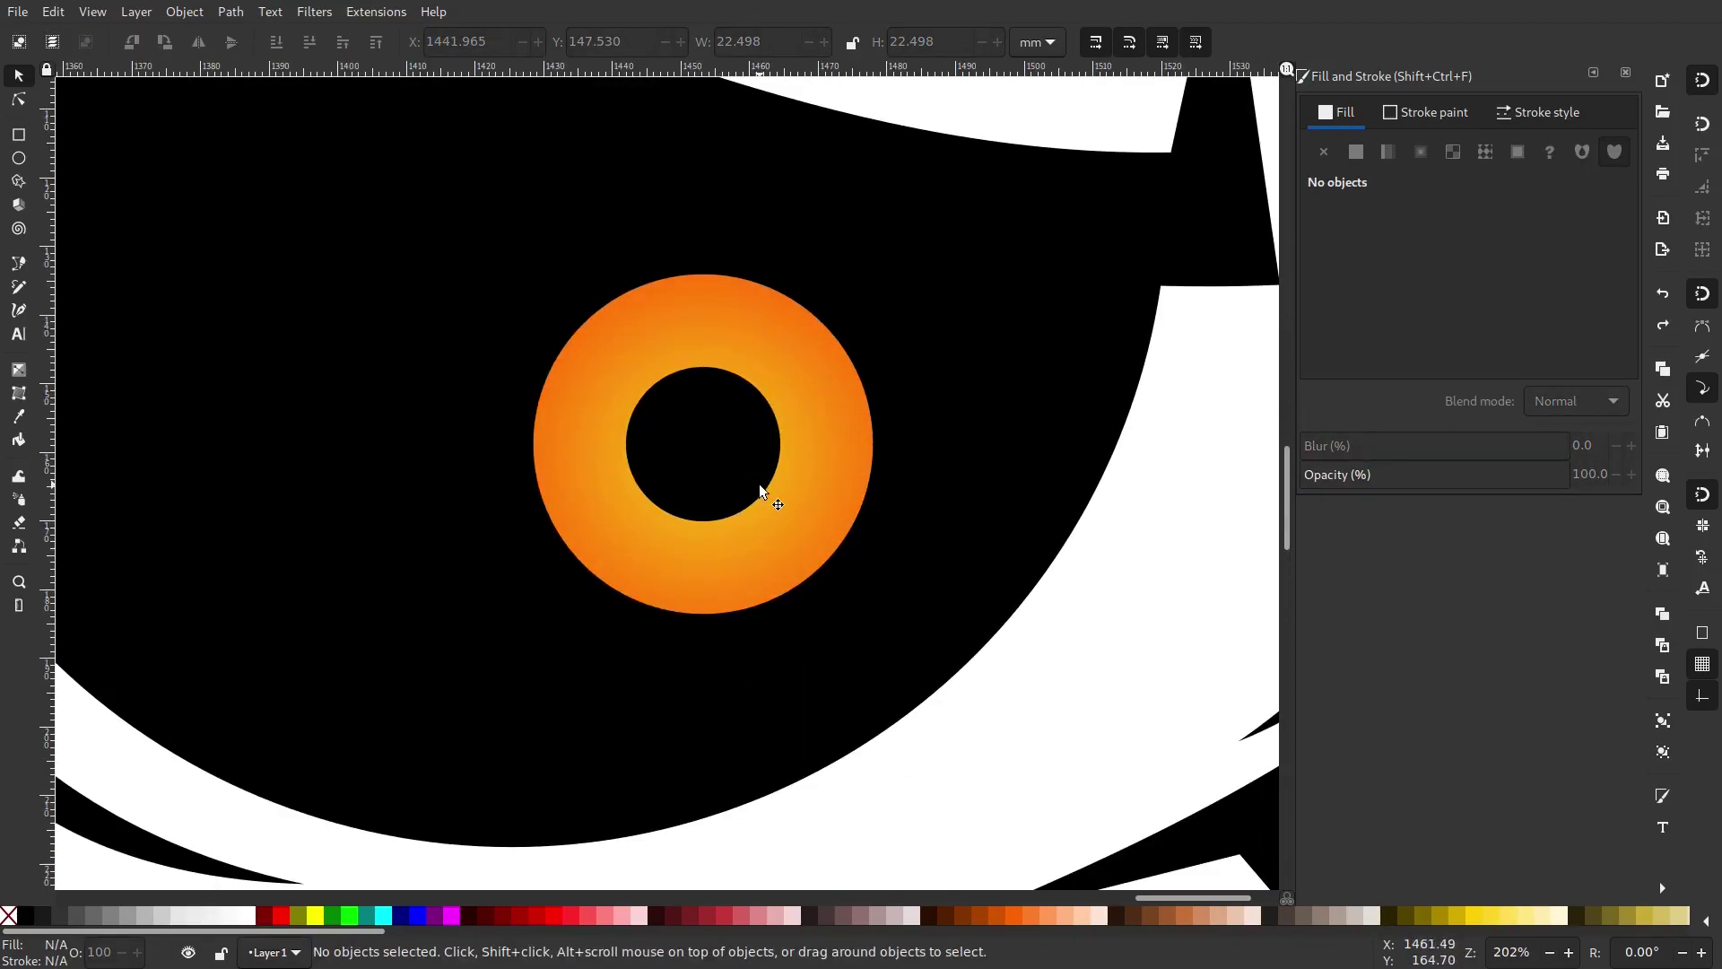
{"action": "left_click_drag", "start_coordinate": [647, 472], "coordinate": [659, 459]}
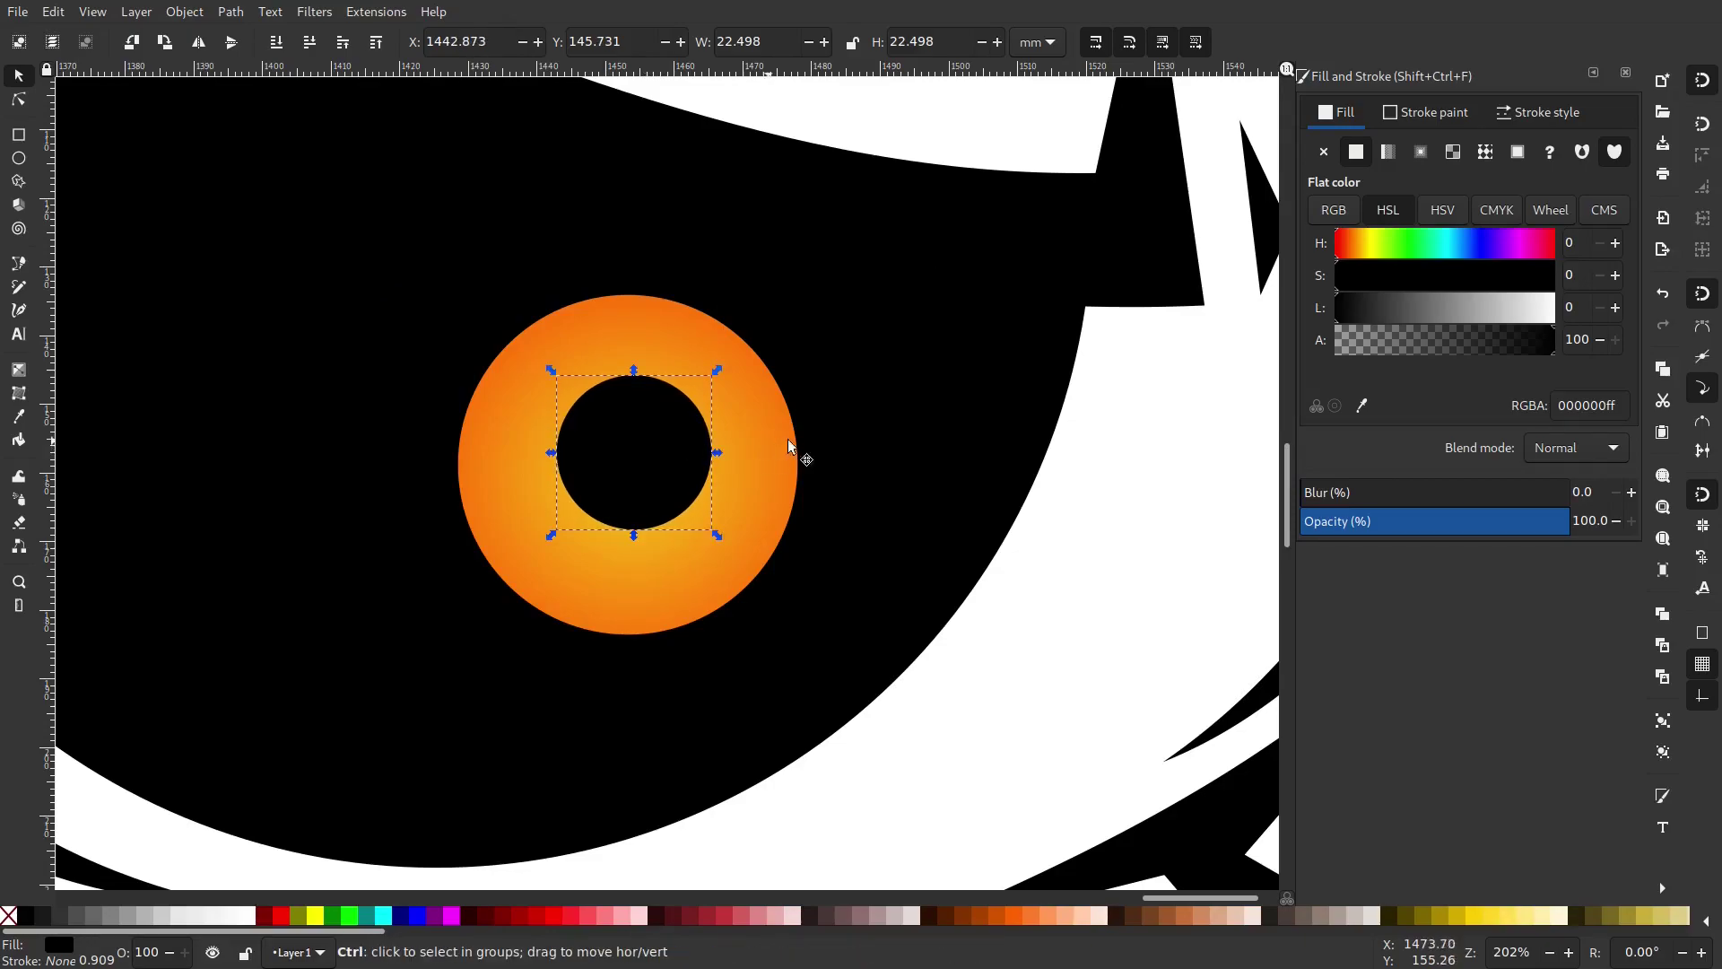
{"action": "scroll", "coordinate": [843, 444], "scroll_direction": "down", "scroll_amount": 2}
{"action": "left_click", "coordinate": [1051, 457]}
{"action": "scroll", "coordinate": [1050, 457], "scroll_direction": "down", "scroll_amount": 5}
{"action": "scroll", "coordinate": [955, 467], "scroll_direction": "up", "scroll_amount": 7}
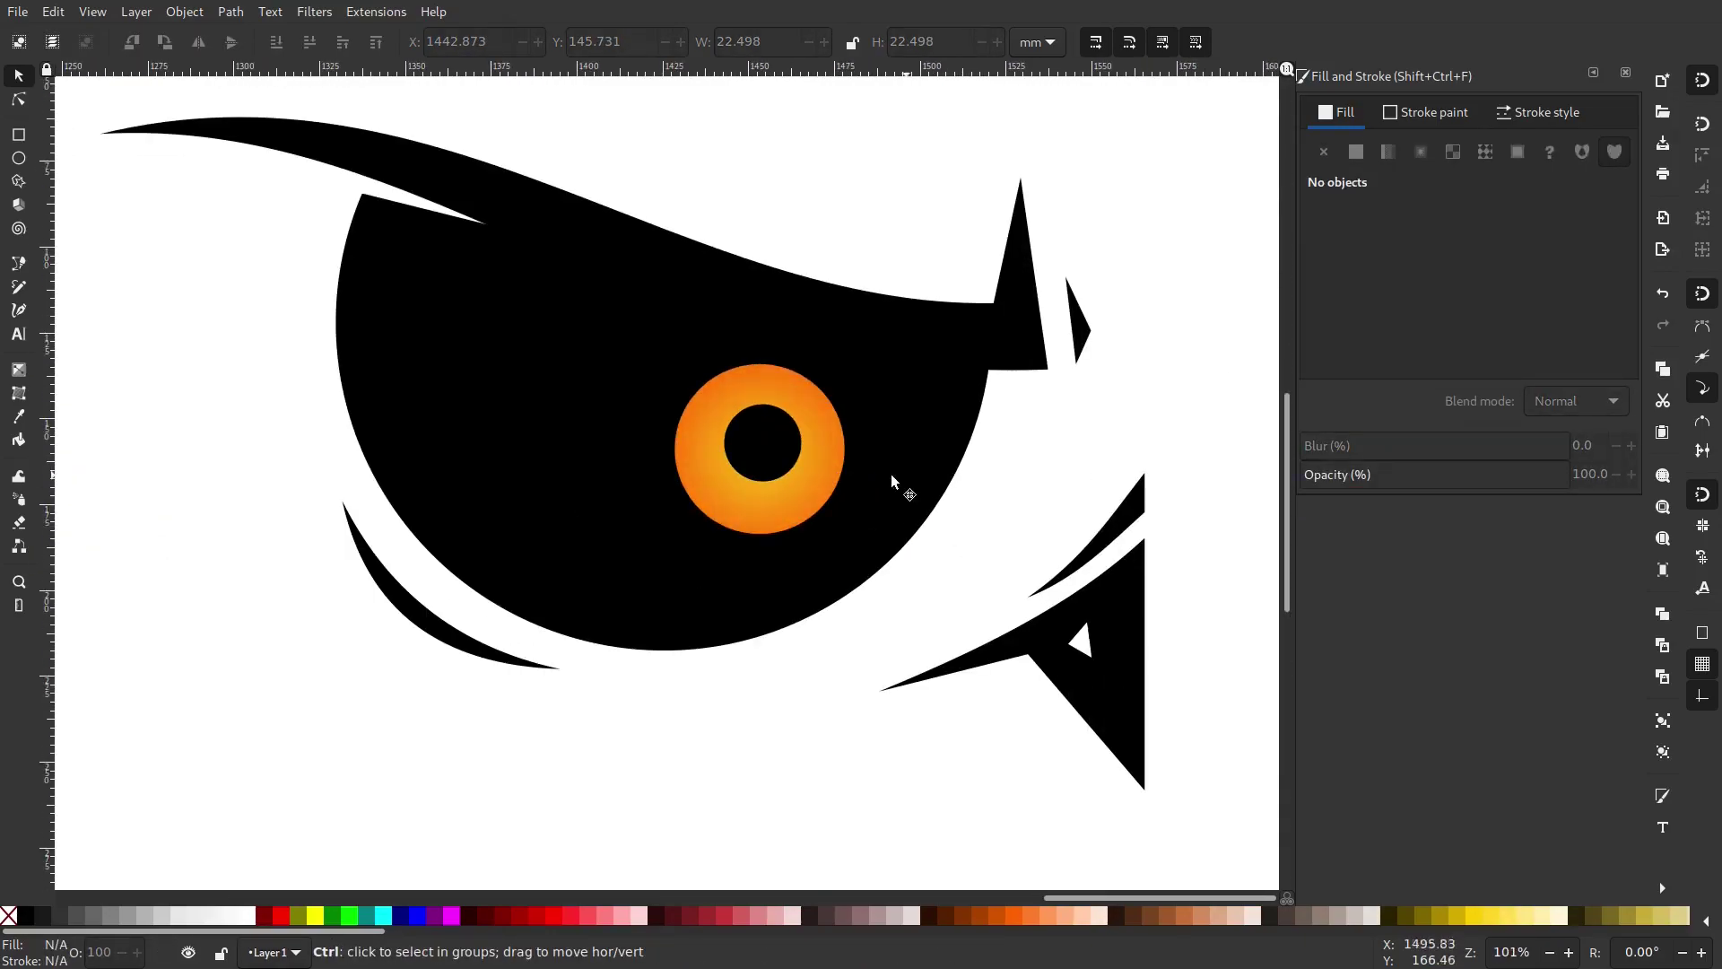
Duplicate the large gradient iris circle and scale the copy down around its centre to about 44 mm.
{"action": "left_click", "coordinate": [722, 491]}
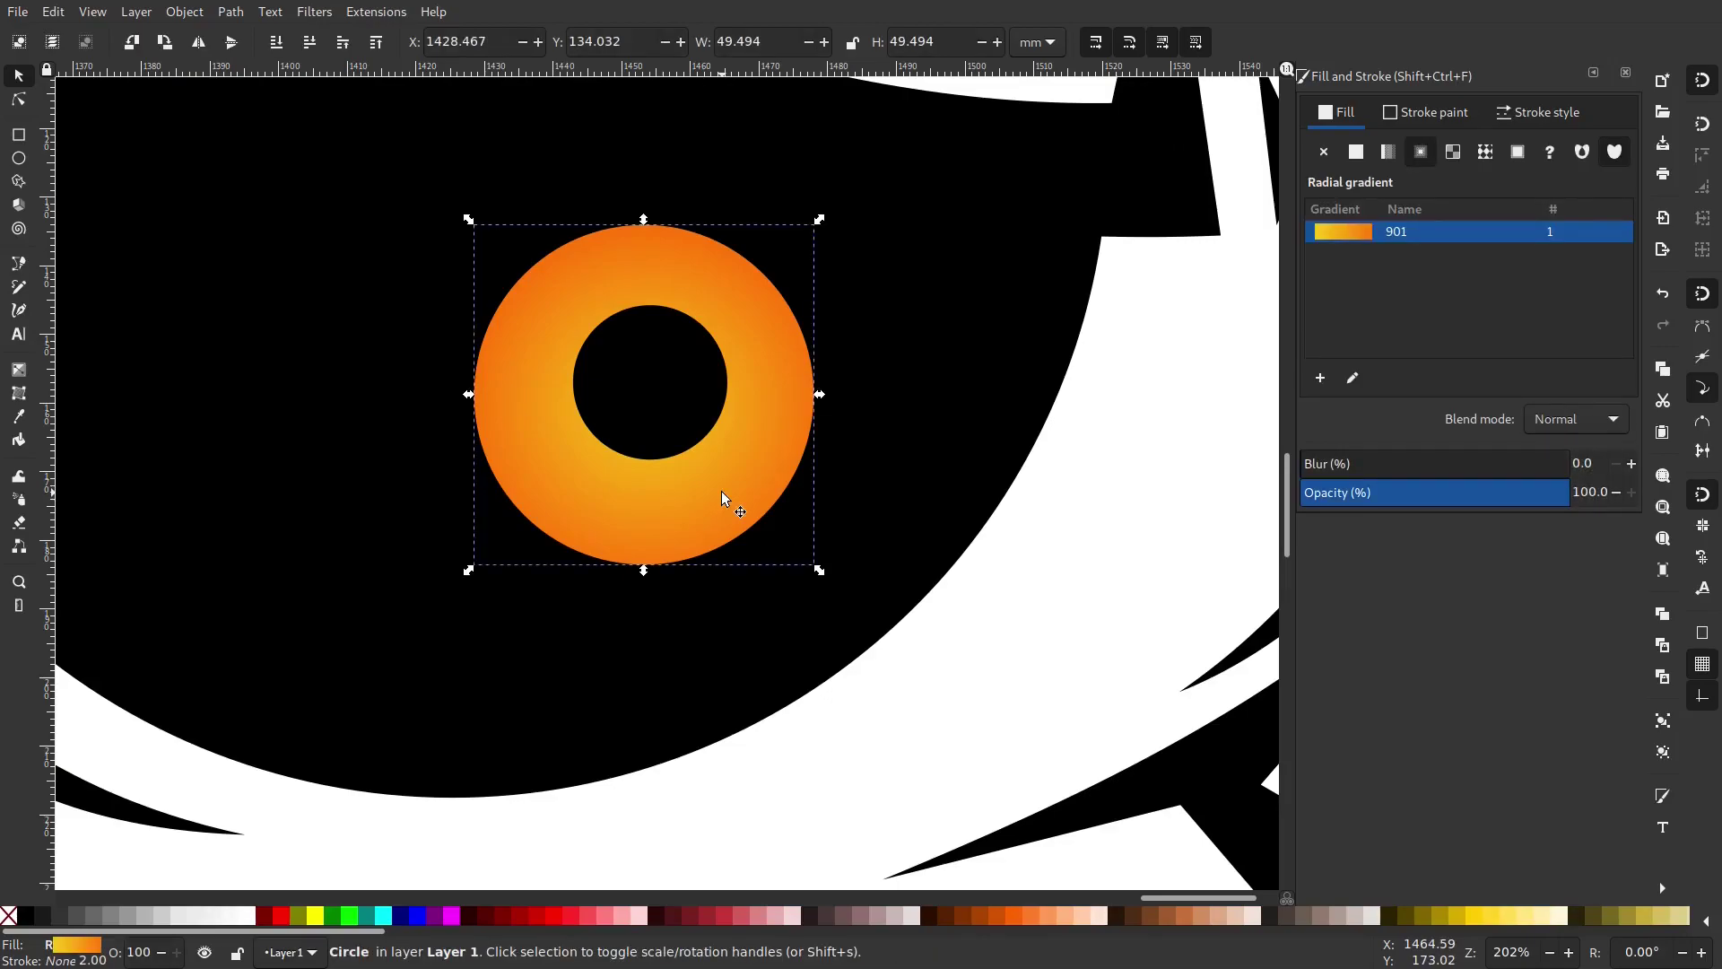
{"action": "left_click", "coordinate": [680, 393]}
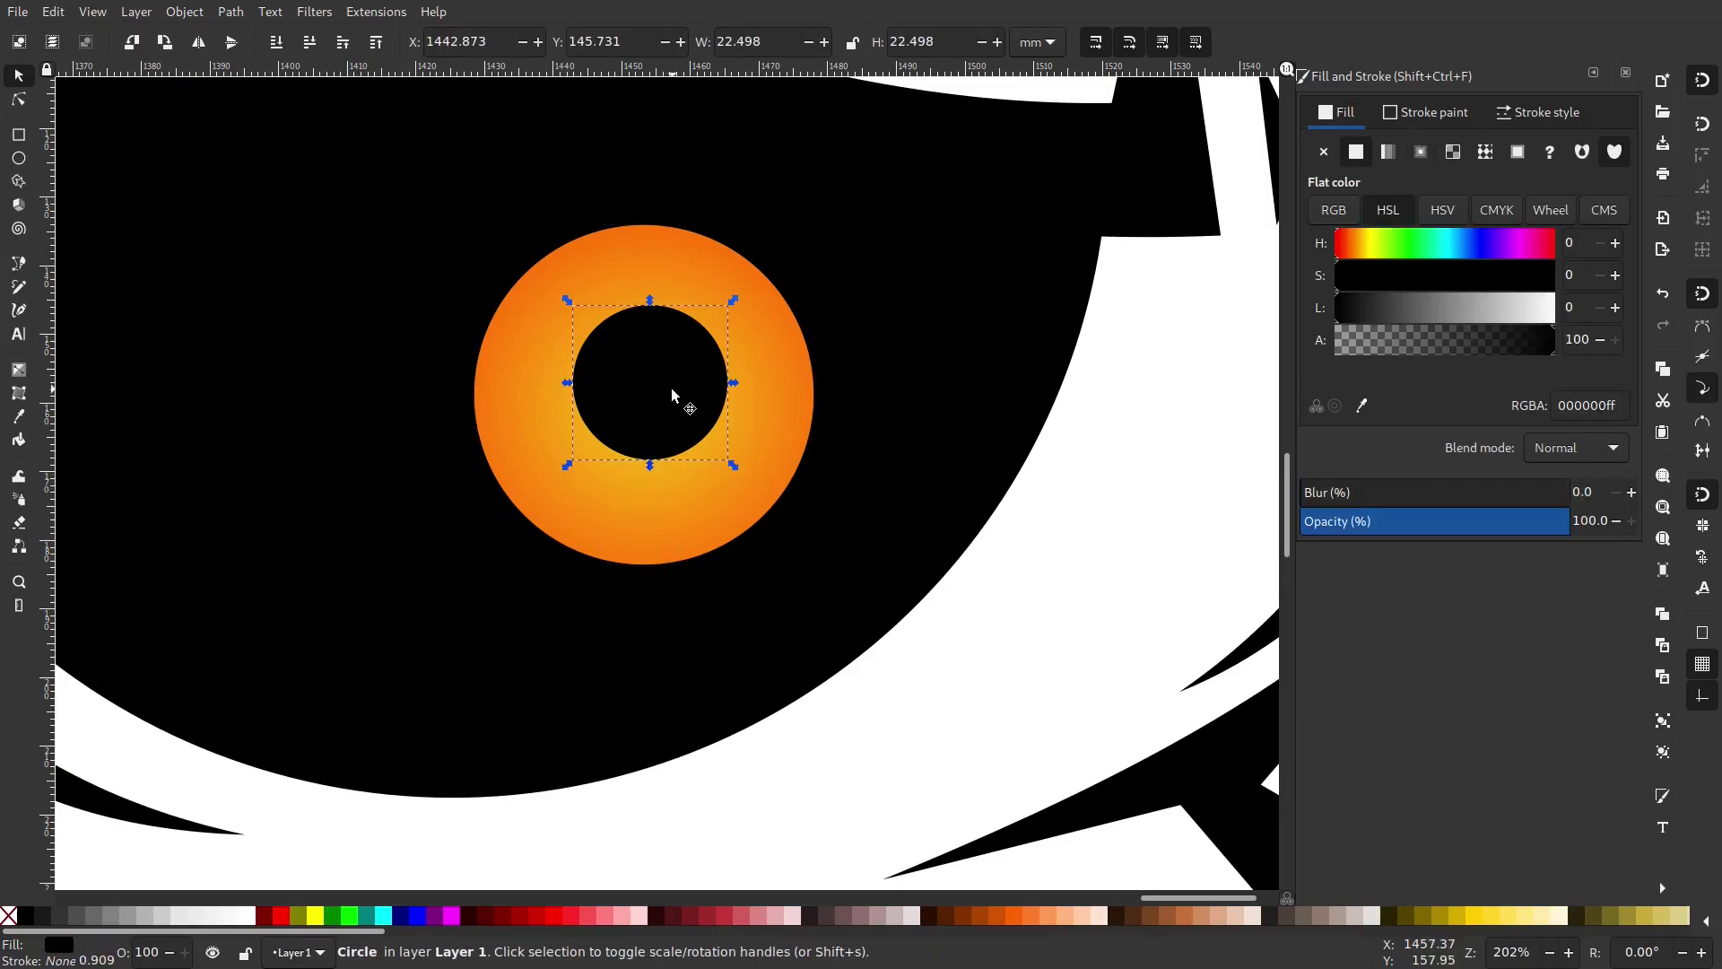
{"action": "left_click", "coordinate": [771, 428]}
{"action": "right_click", "coordinate": [771, 422]}
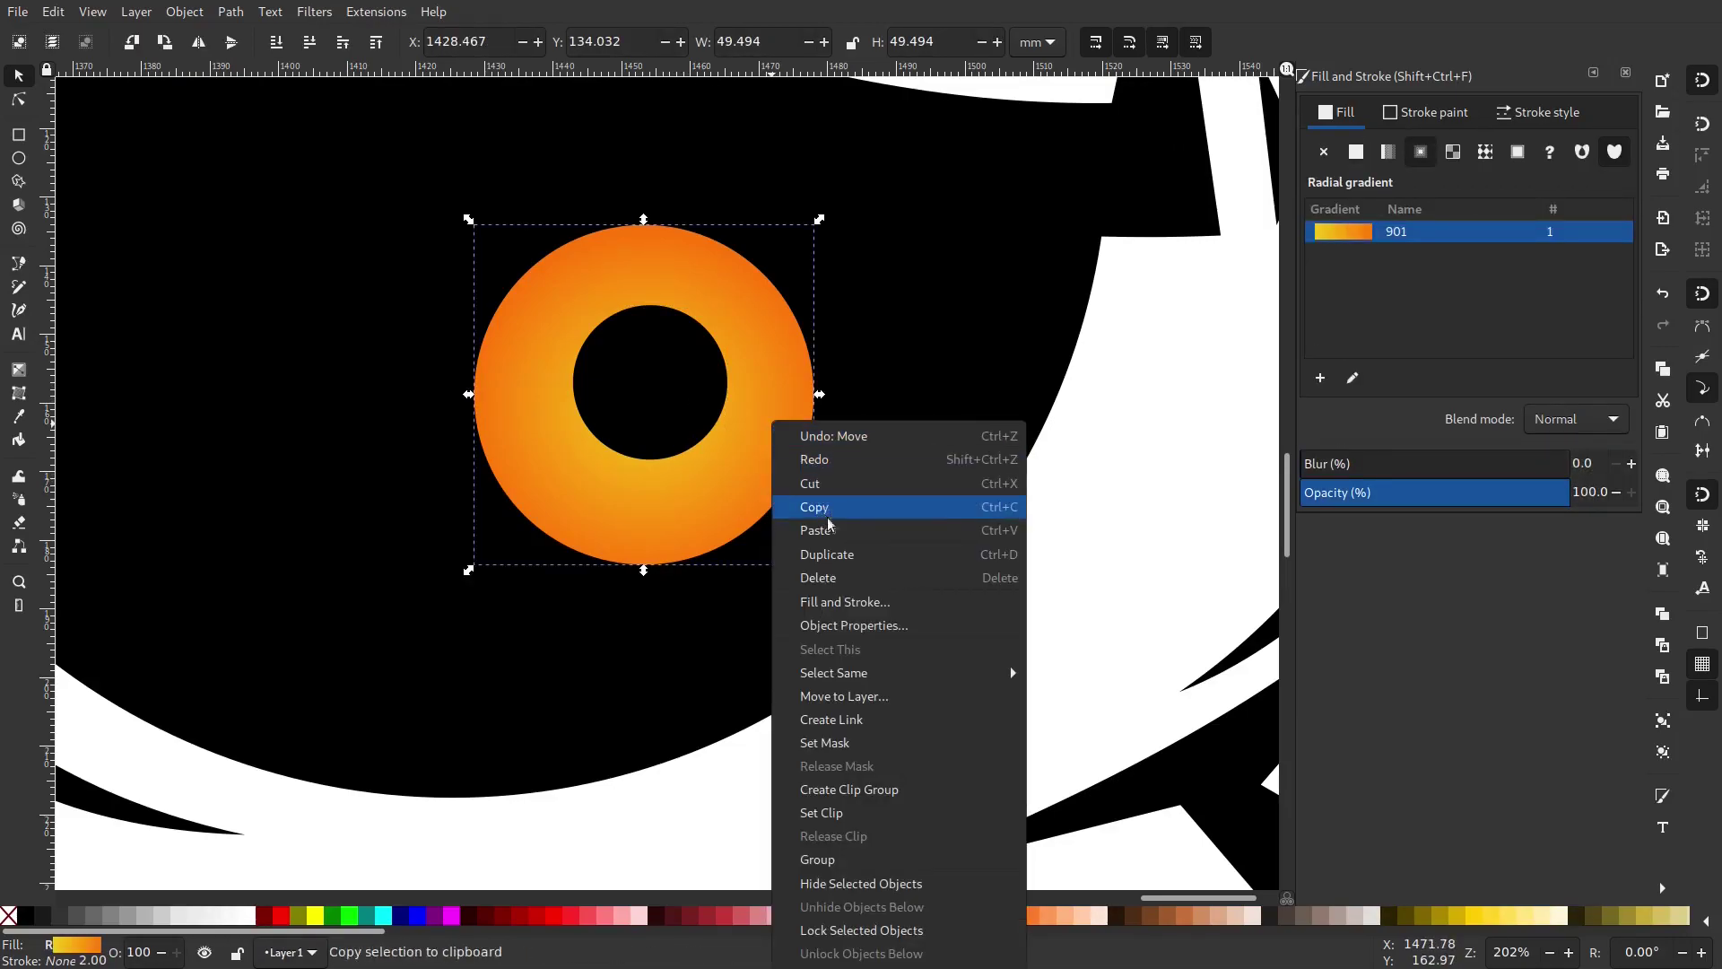
{"action": "left_click", "coordinate": [825, 550]}
{"action": "left_click_drag", "start_coordinate": [817, 223], "coordinate": [801, 237]}
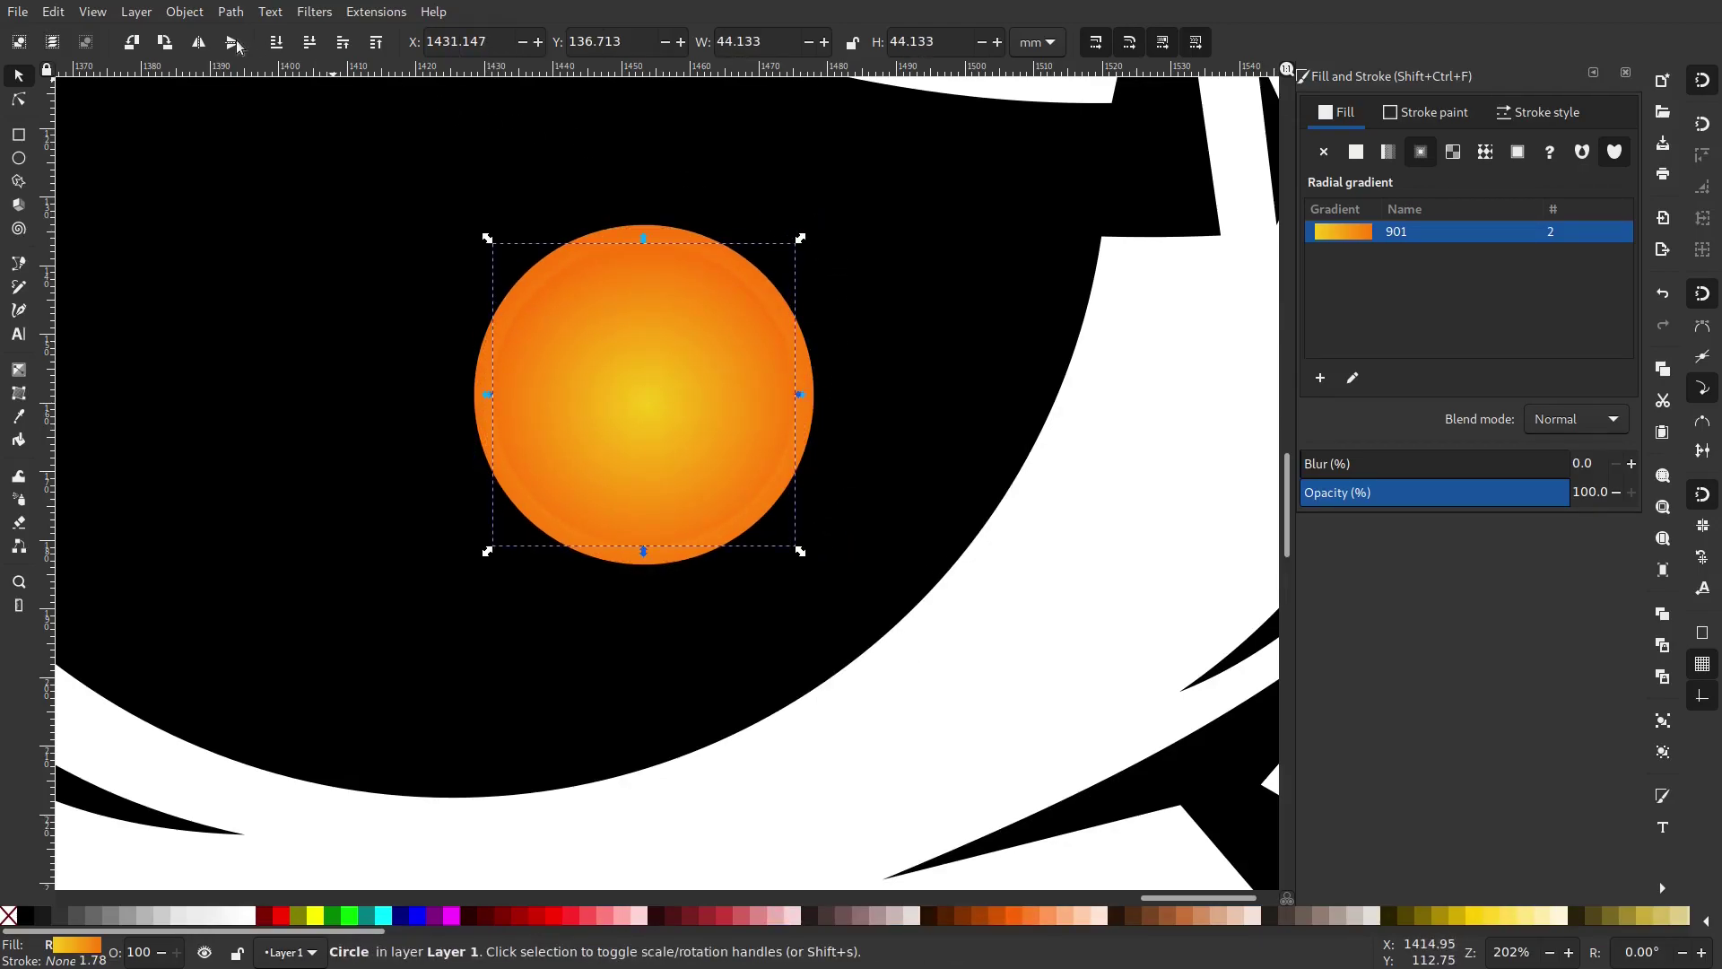
Size two concentric copies of the gradient circle to about 40.8 mm and 45.3 mm inside the iris.
{"action": "left_click", "coordinate": [310, 51]}
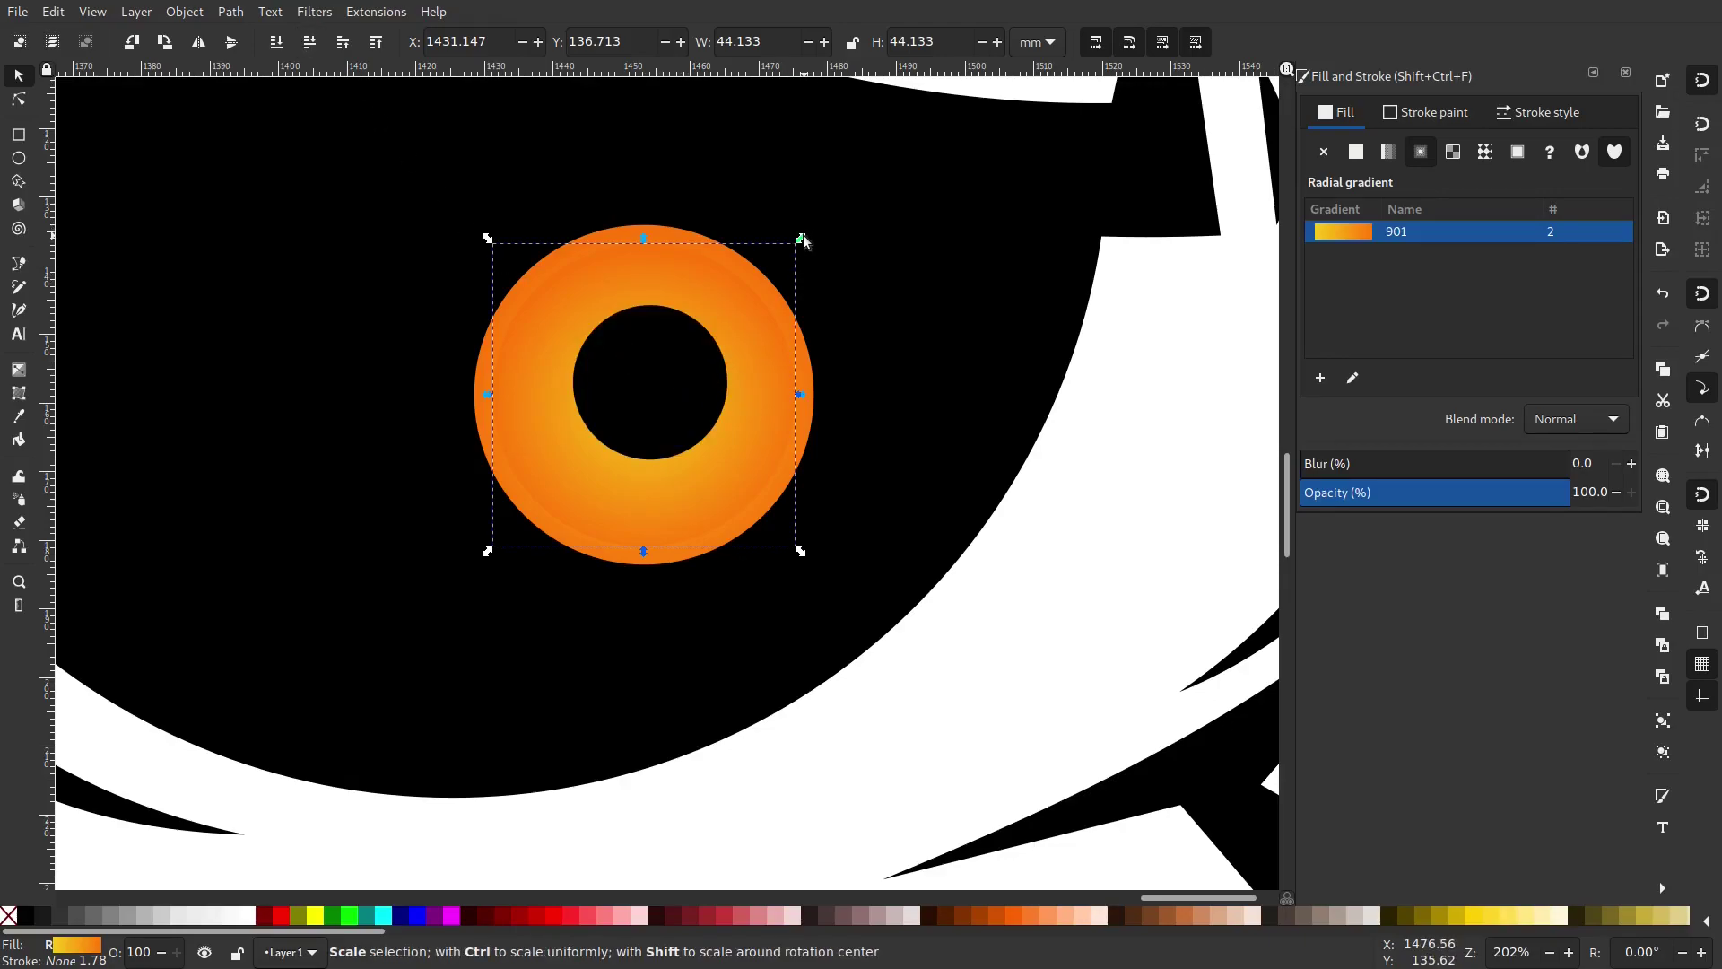
{"action": "left_click_drag", "start_coordinate": [804, 240], "coordinate": [784, 240]}
{"action": "right_click", "coordinate": [731, 348]}
{"action": "left_click", "coordinate": [797, 477]}
{"action": "left_click", "coordinate": [759, 297]}
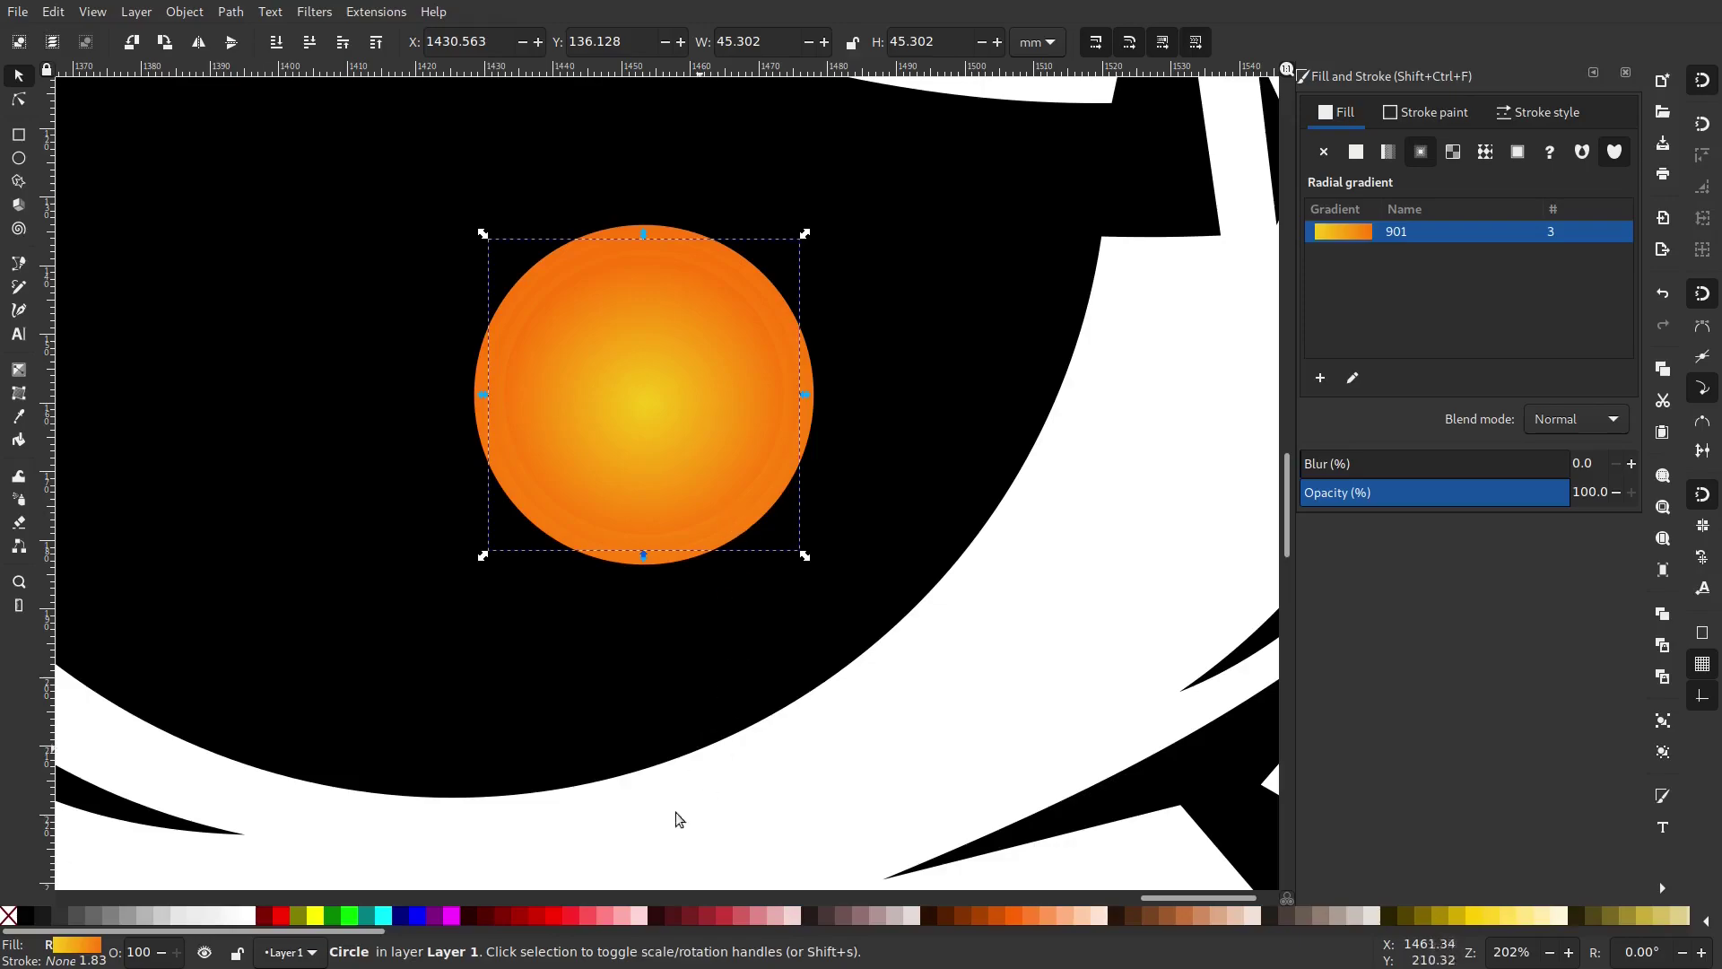
Fill the 45.3 mm circle flat black as a ring and shrink the inner gradient circle around its centre to about 38 mm.
{"action": "left_click", "coordinate": [1354, 153]}
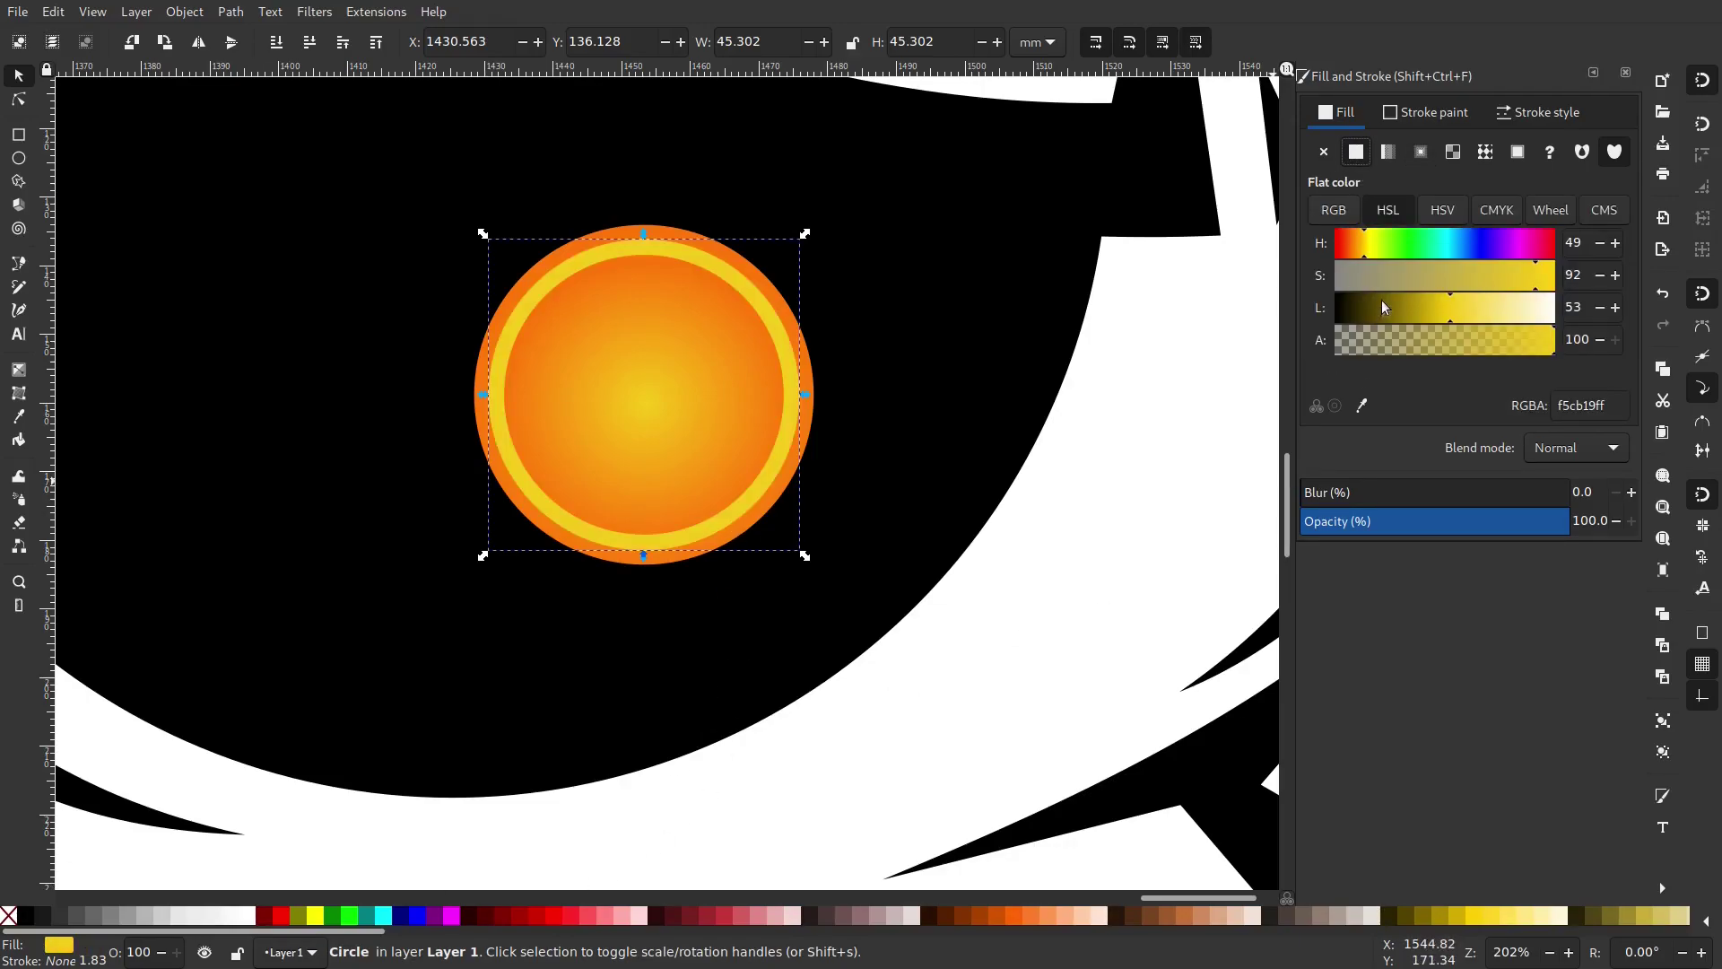
{"action": "left_click_drag", "start_coordinate": [1384, 307], "coordinate": [1337, 307]}
{"action": "key", "text": "Escape"}
{"action": "scroll", "coordinate": [675, 372], "scroll_direction": "down", "scroll_amount": 3}
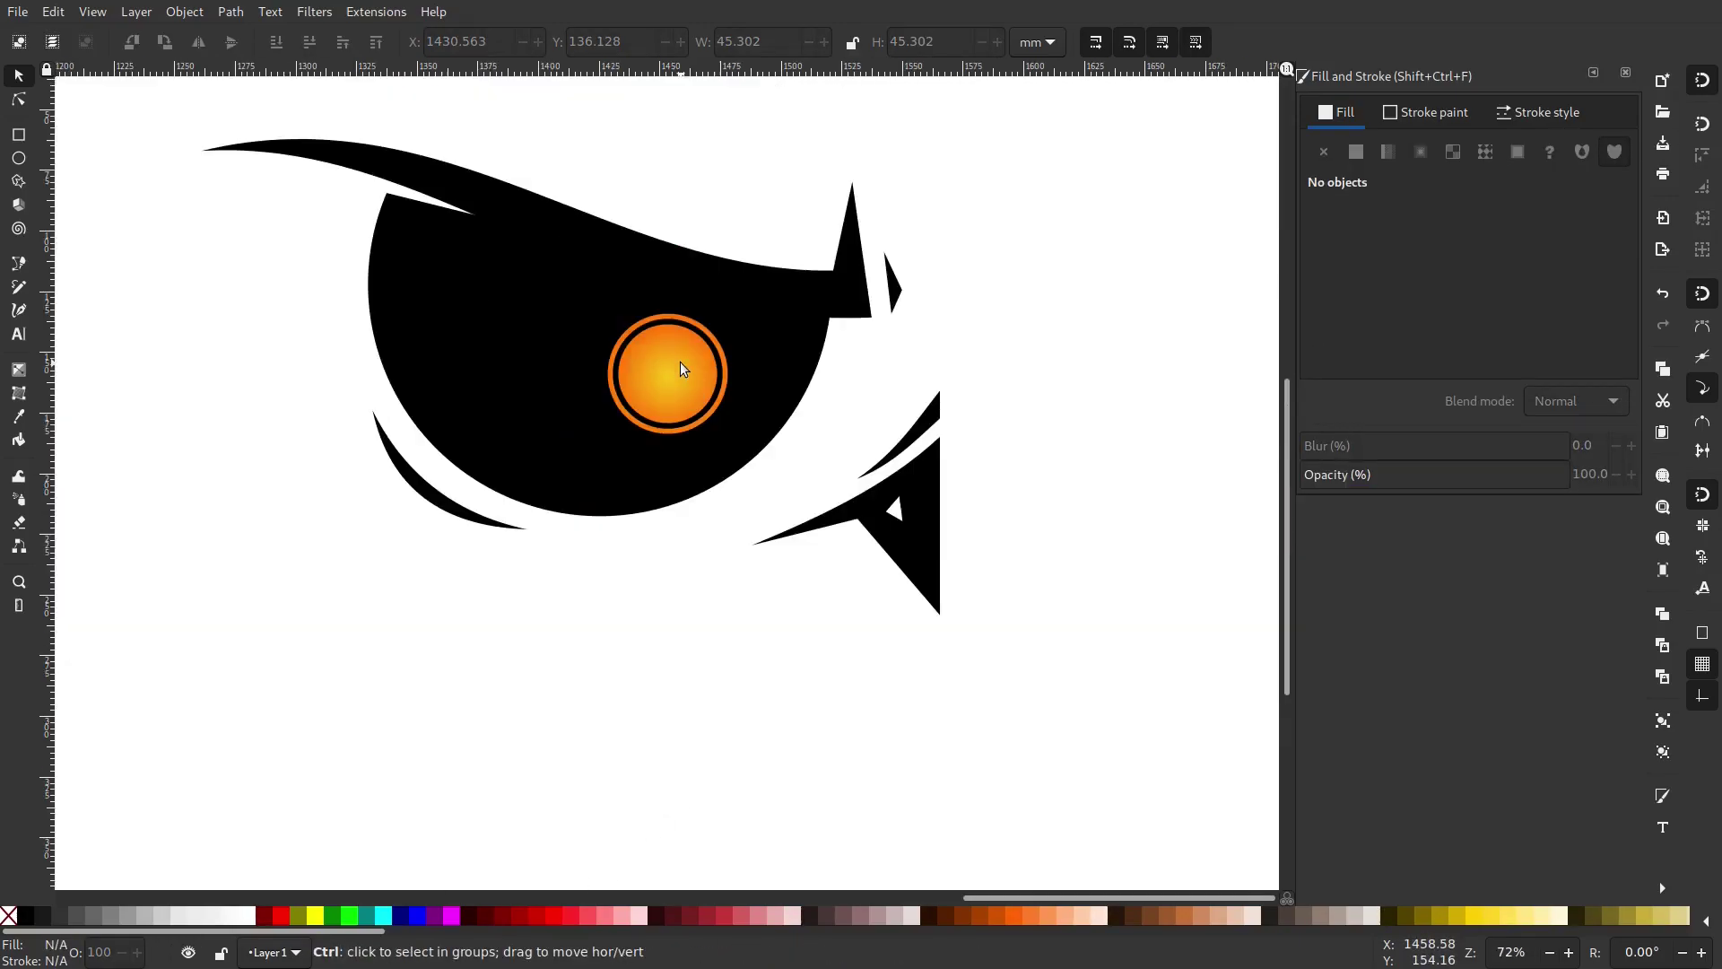
{"action": "scroll", "coordinate": [680, 362], "scroll_direction": "up", "scroll_amount": 4}
{"action": "left_click", "coordinate": [789, 382]}
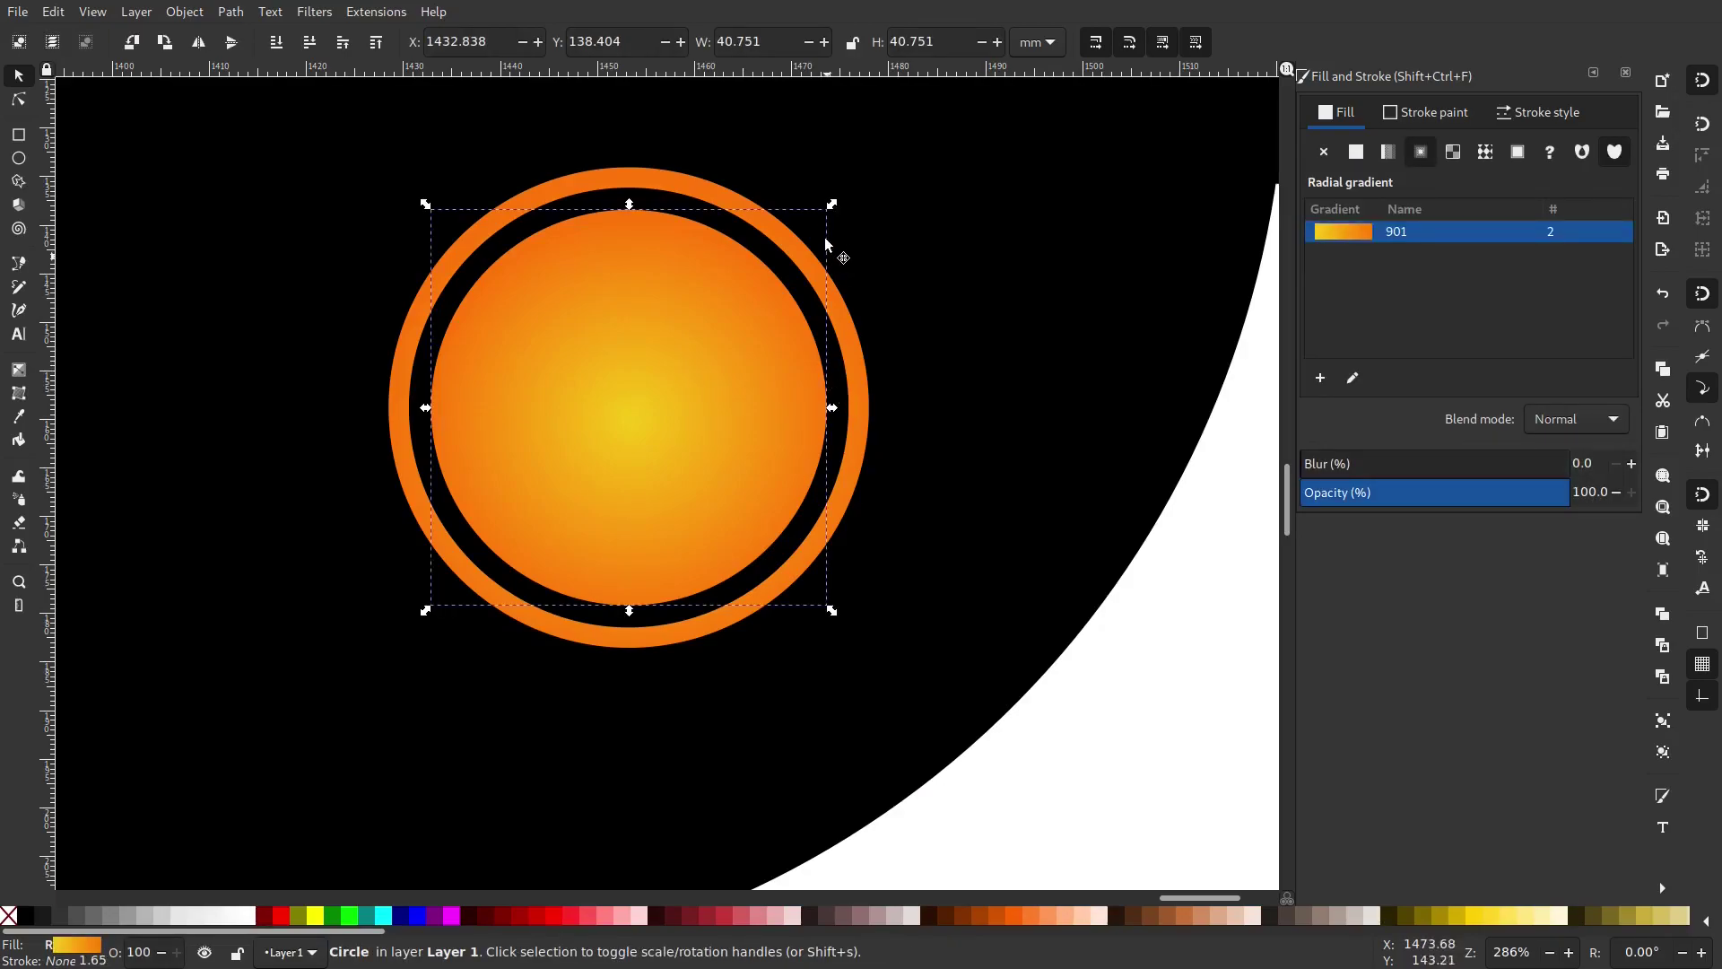
{"action": "left_click_drag", "start_coordinate": [832, 204], "coordinate": [818, 218]}
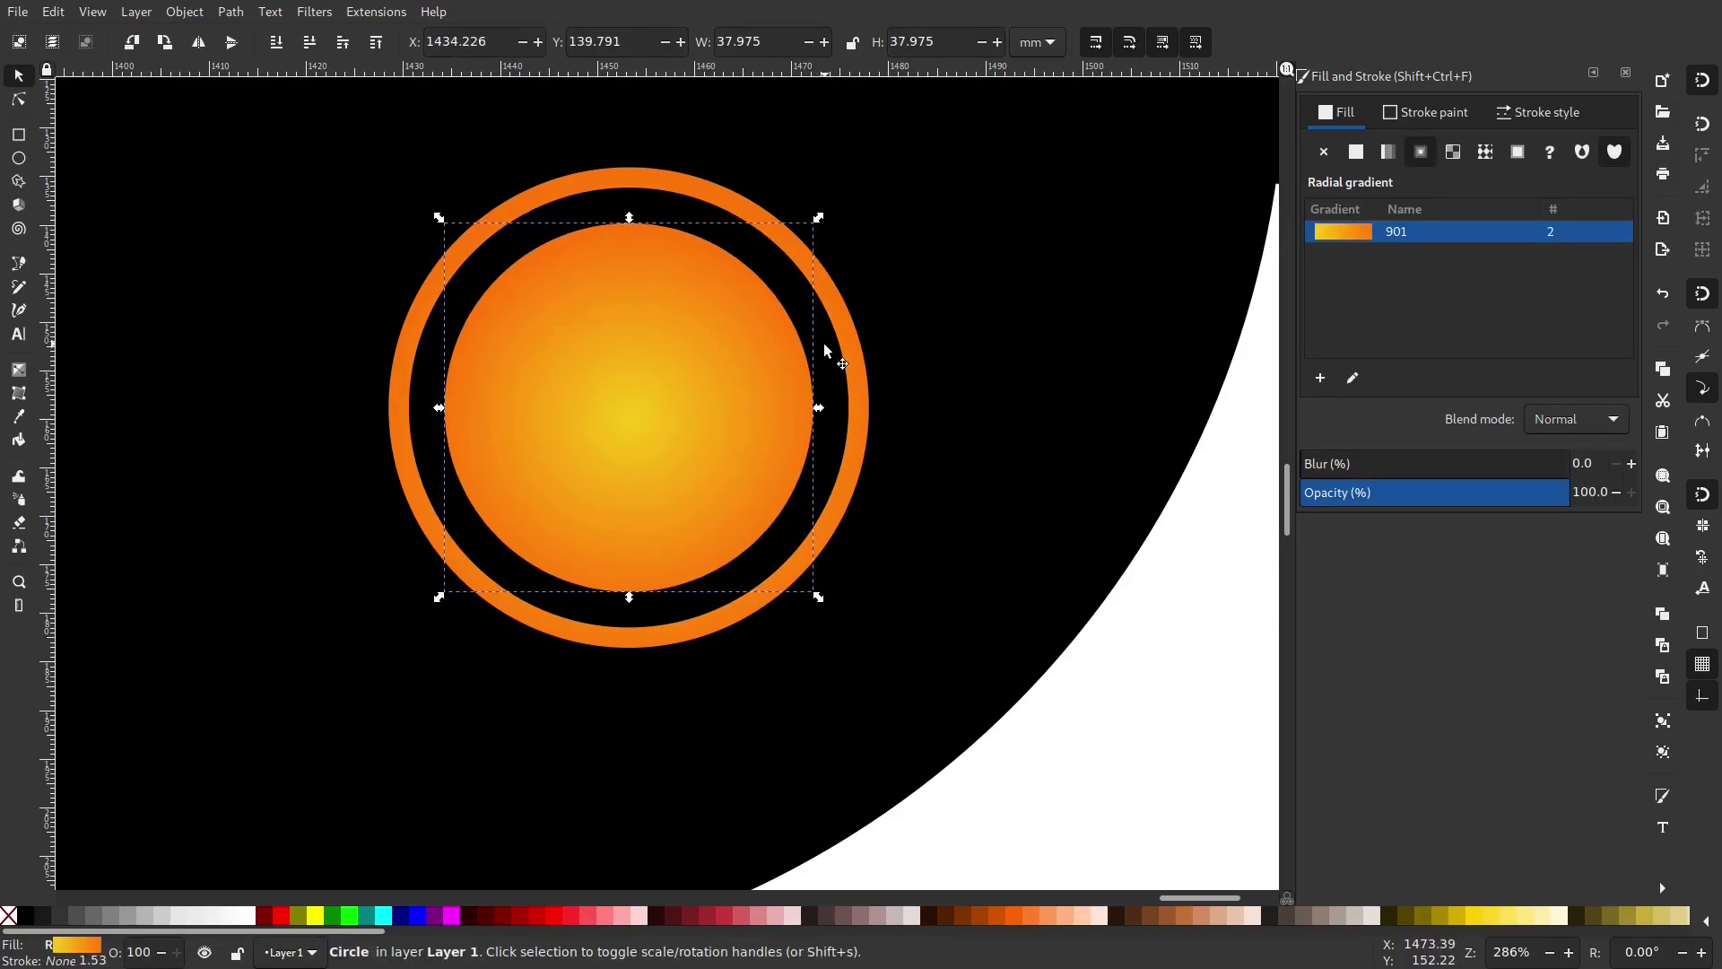
Try to lower the black ring circle and the inner gradient circle beneath the pupil.
{"action": "left_click", "coordinate": [820, 354]}
{"action": "left_click", "coordinate": [751, 332], "text": "shift"}
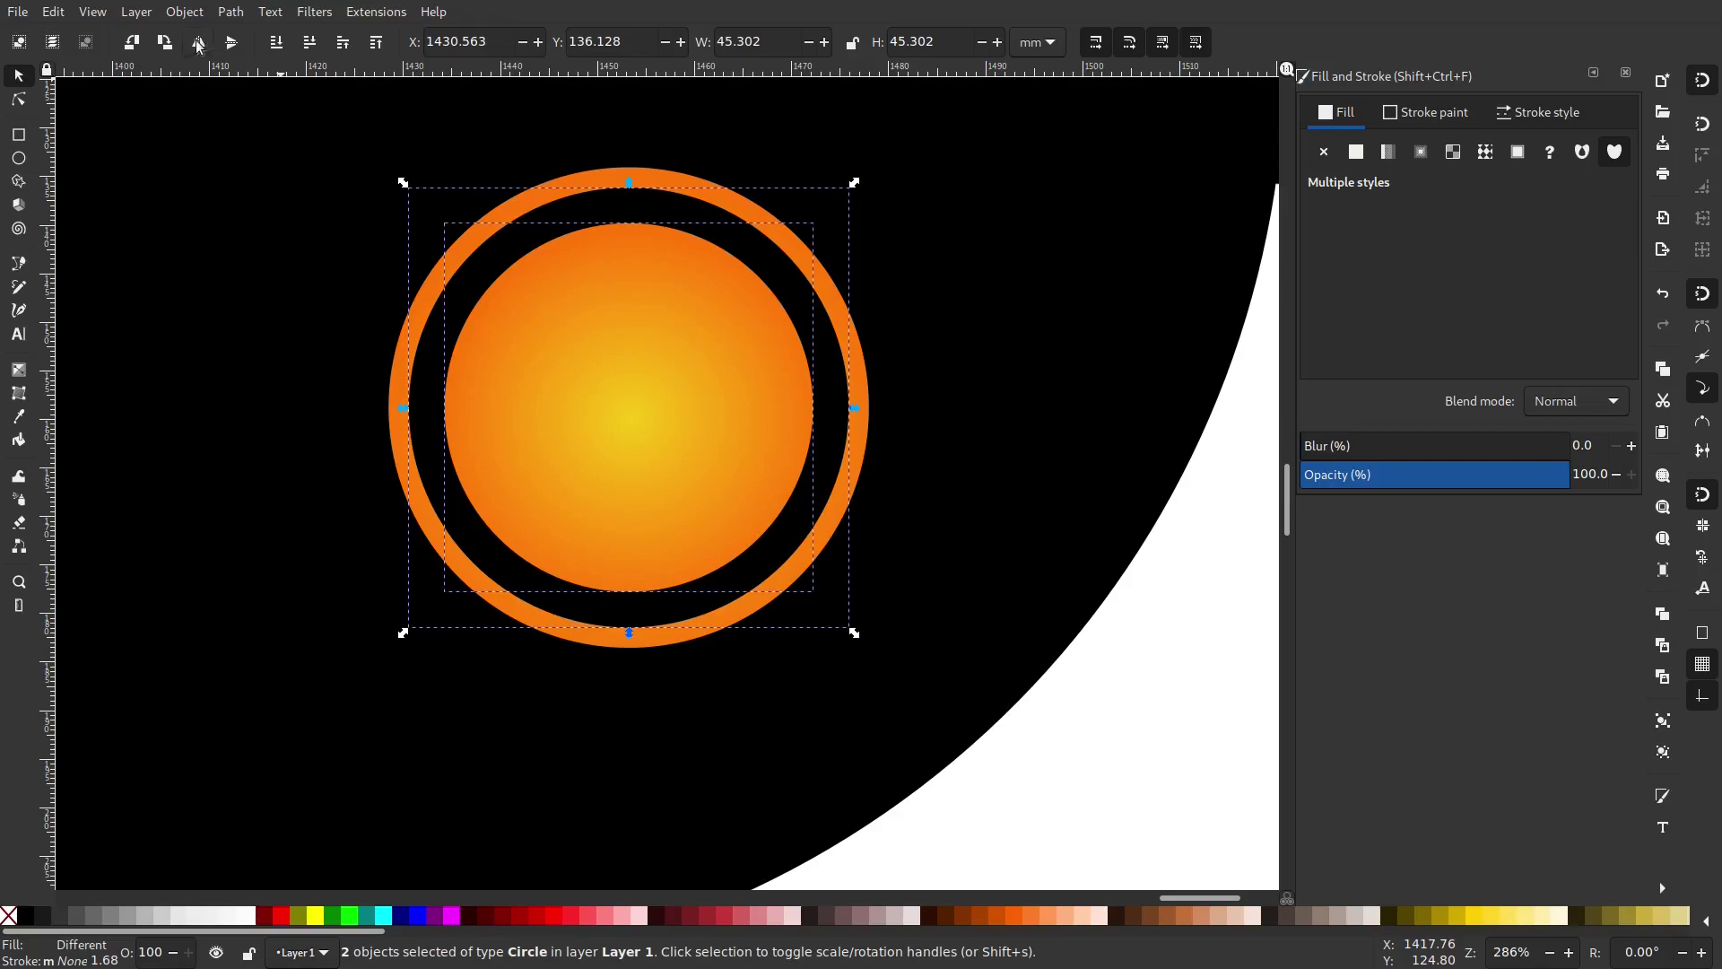
{"action": "left_click", "coordinate": [307, 49]}
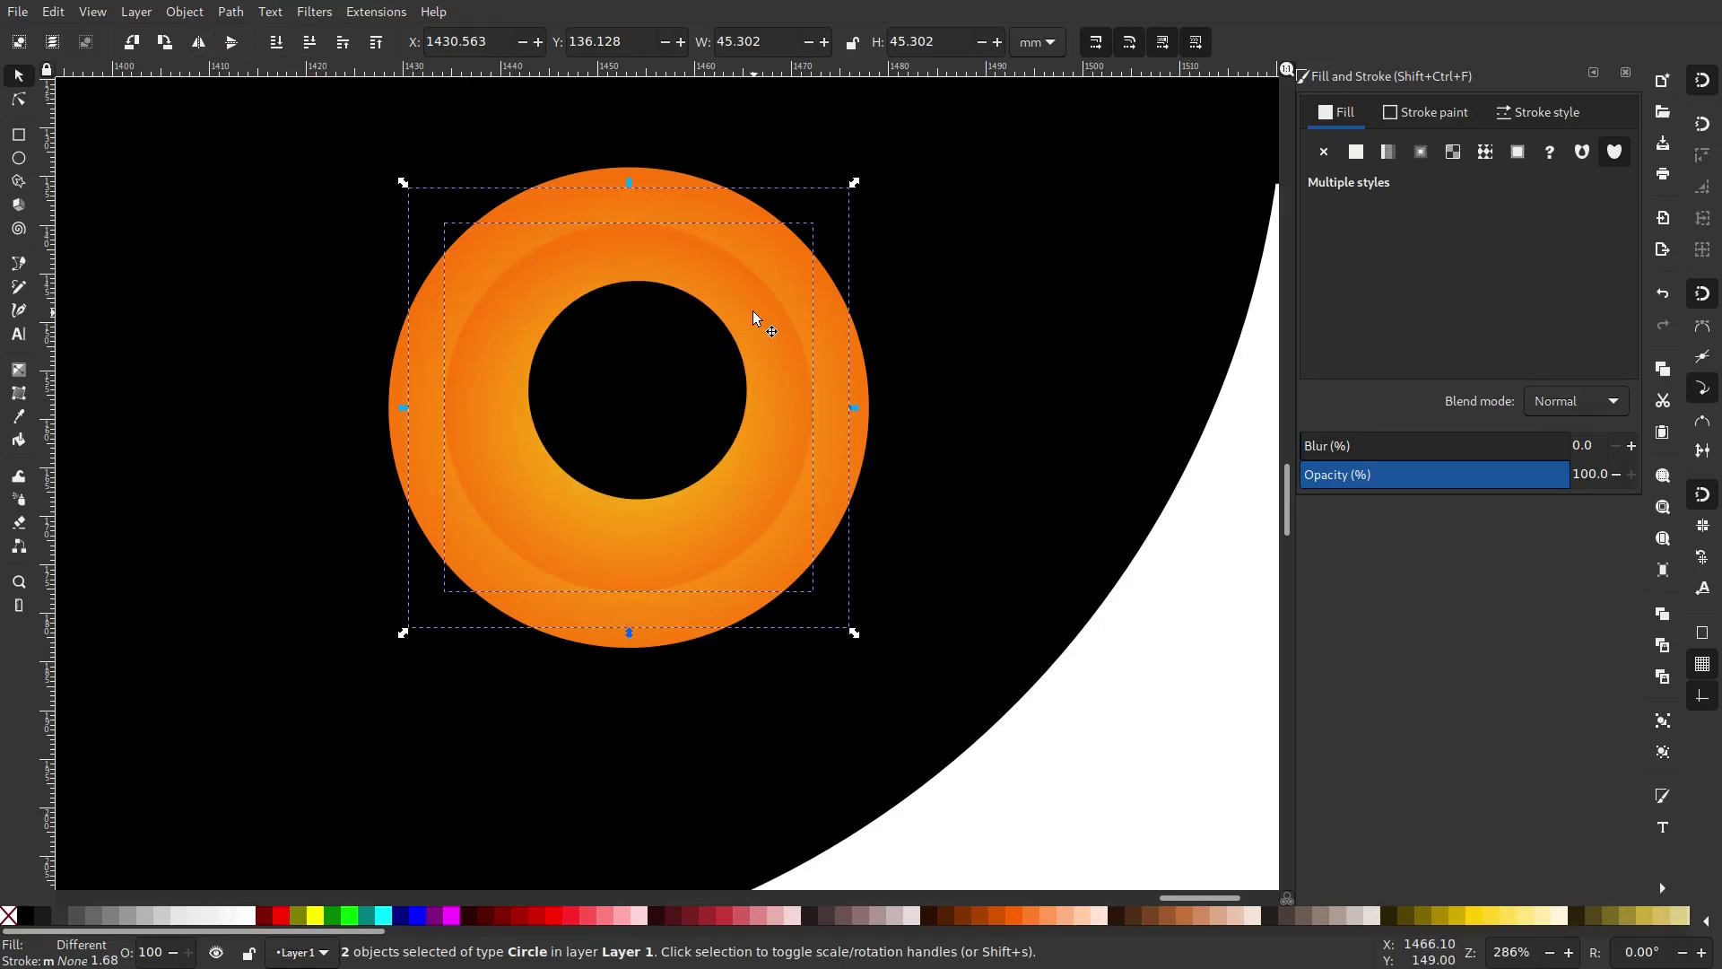
{"action": "key", "text": "ctrl+z"}
{"action": "mouse_move", "coordinate": [697, 341]}
{"action": "left_mouse_down"}
{"action": "mouse_move", "coordinate": [588, 565]}
{"action": "mouse_move", "coordinate": [673, 486]}
{"action": "mouse_move", "coordinate": [687, 323]}
{"action": "left_mouse_up"}
{"action": "key", "text": "Escape"}
Lower the outer iris, the black ring circle and the inner gradient circle together beneath the pupil.
{"action": "left_click", "coordinate": [678, 386]}
{"action": "scroll", "coordinate": [642, 396], "scroll_direction": "down", "scroll_amount": 4}
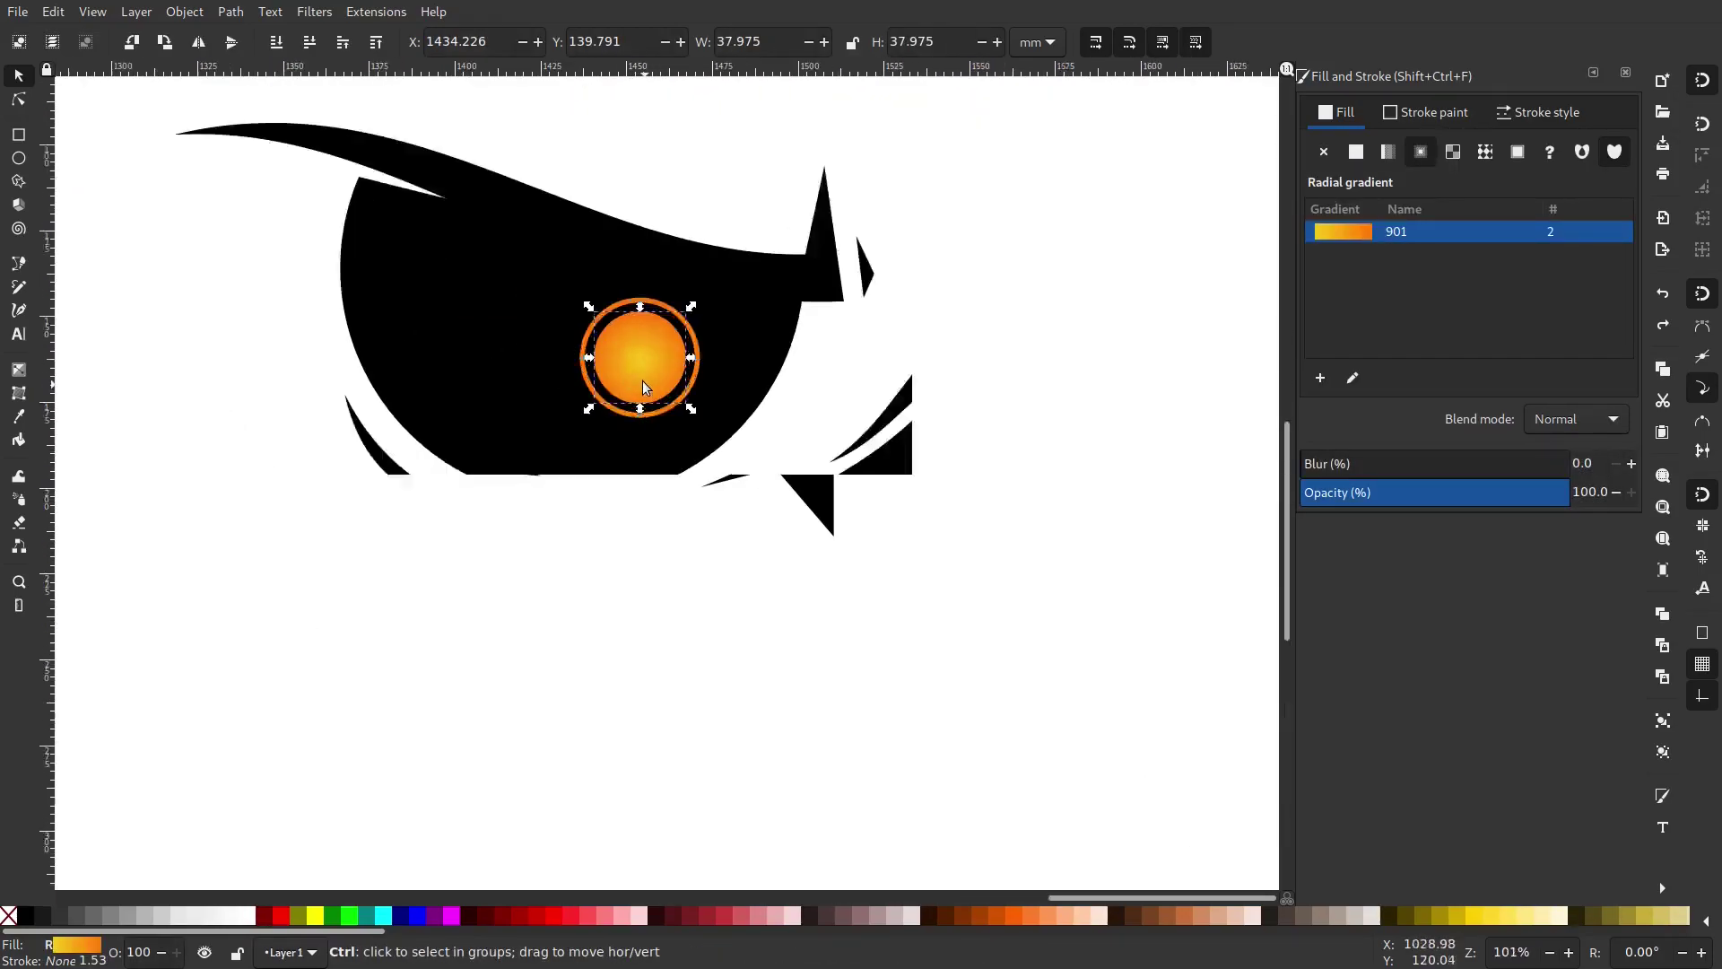
{"action": "scroll", "coordinate": [643, 381], "scroll_direction": "up", "scroll_amount": 3}
{"action": "left_click", "coordinate": [777, 332], "text": "shift"}
{"action": "left_click", "coordinate": [804, 329], "text": "shift"}
{"action": "left_click", "coordinate": [310, 43]}
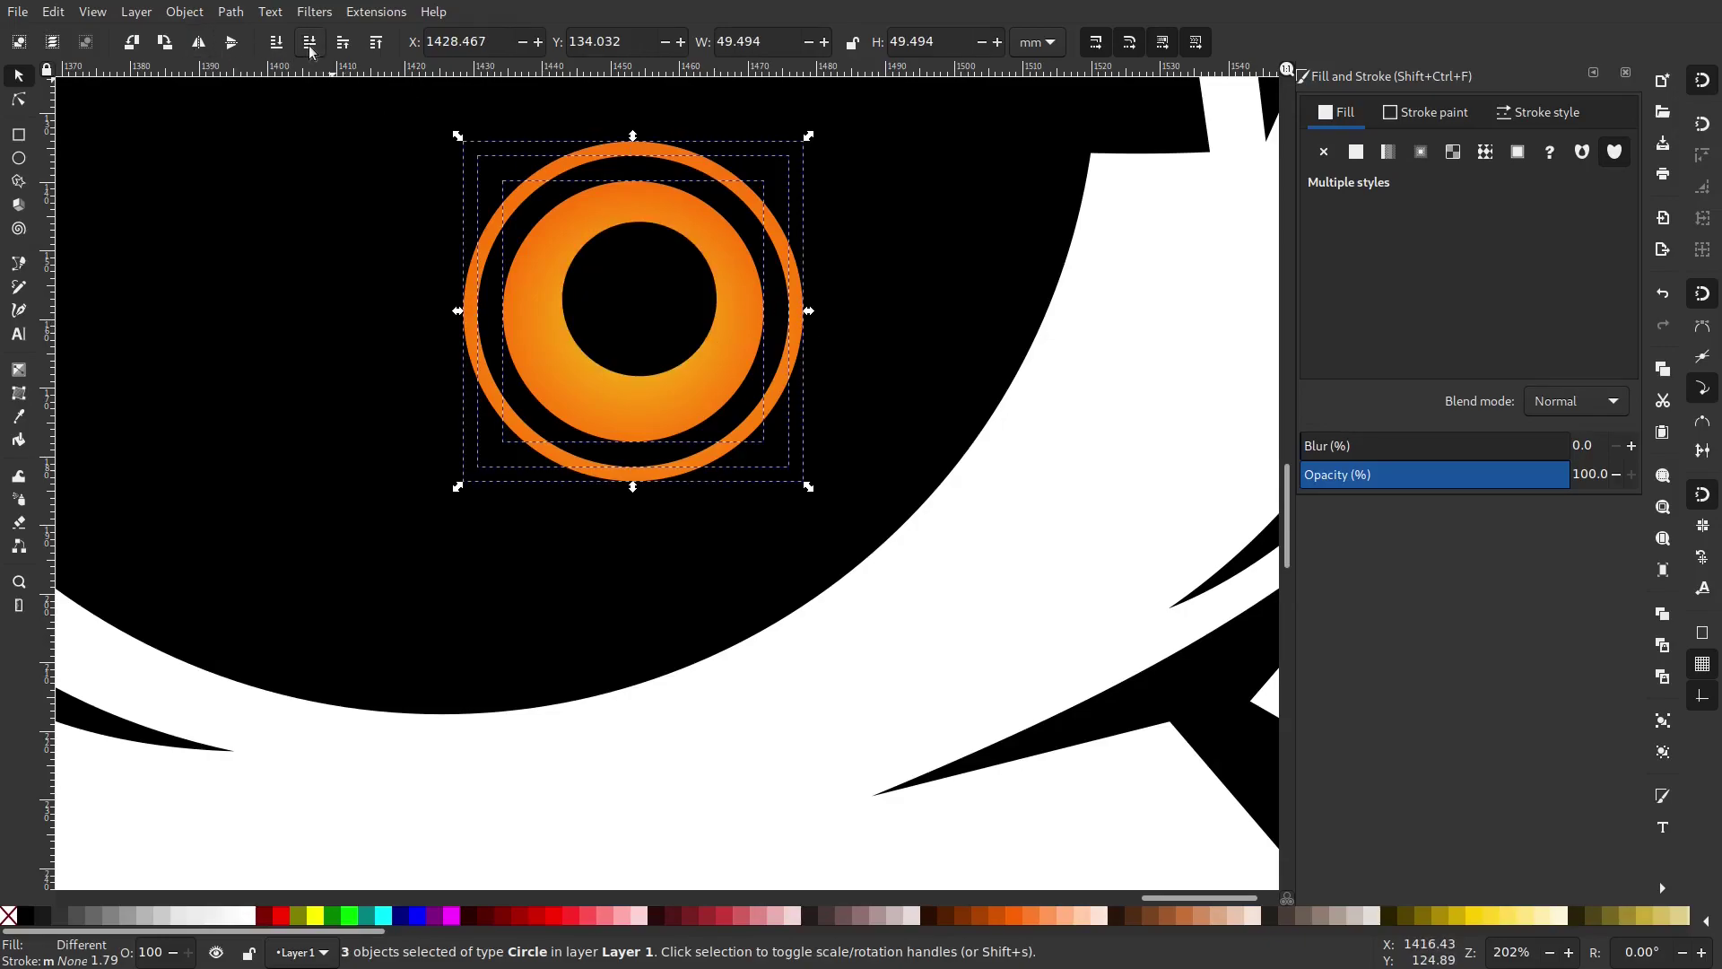
{"action": "left_click", "coordinate": [980, 353]}
{"action": "scroll", "coordinate": [980, 353], "scroll_direction": "down", "scroll_amount": 4}
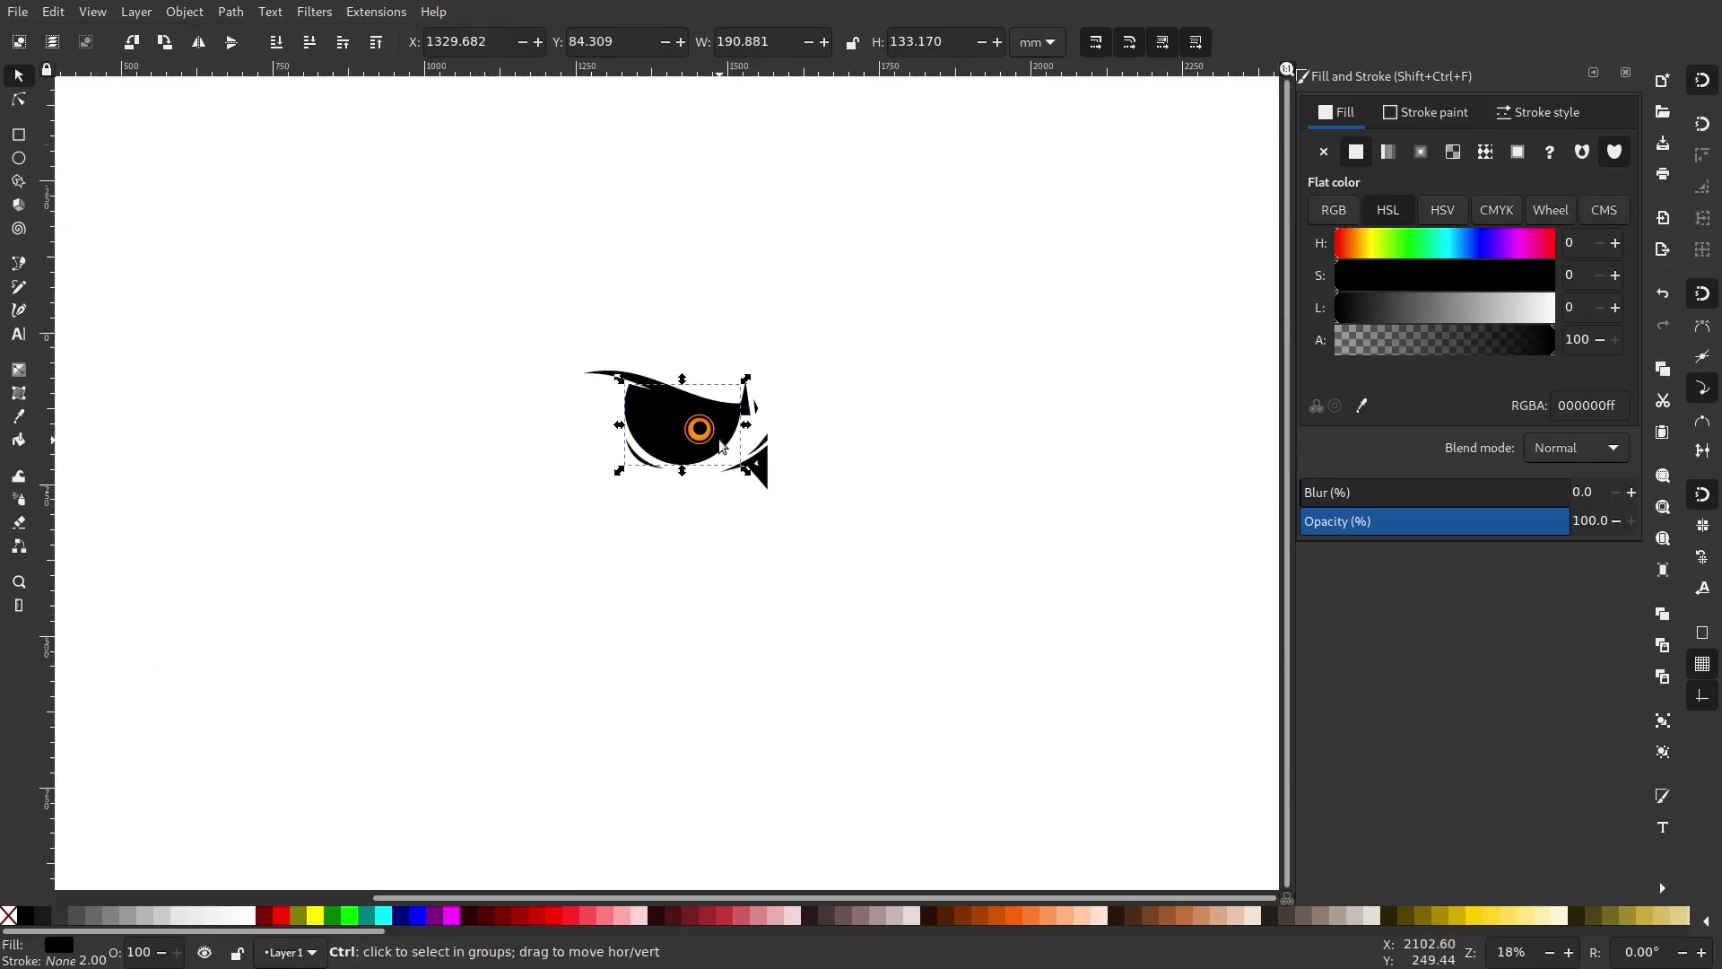
{"action": "scroll", "coordinate": [723, 439], "scroll_direction": "up", "scroll_amount": 5}
Extend the inner circle's radial gradient radii slightly beyond its edge.
{"action": "left_click", "coordinate": [715, 430]}
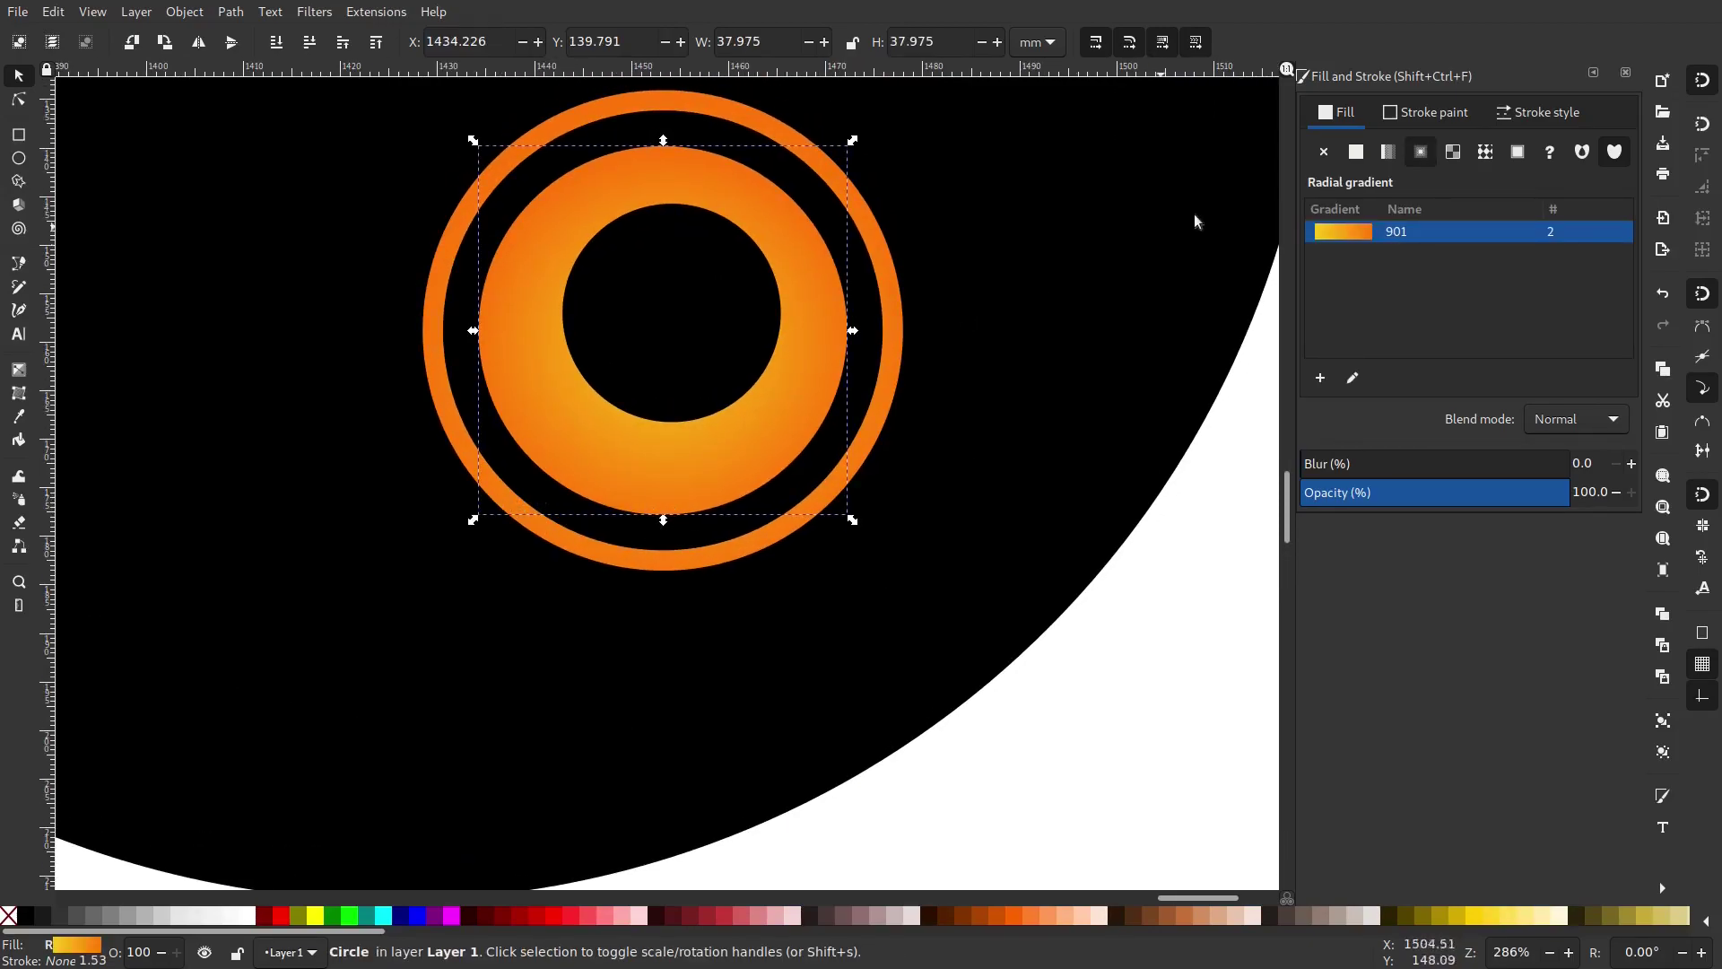
{"action": "left_click", "coordinate": [1389, 154]}
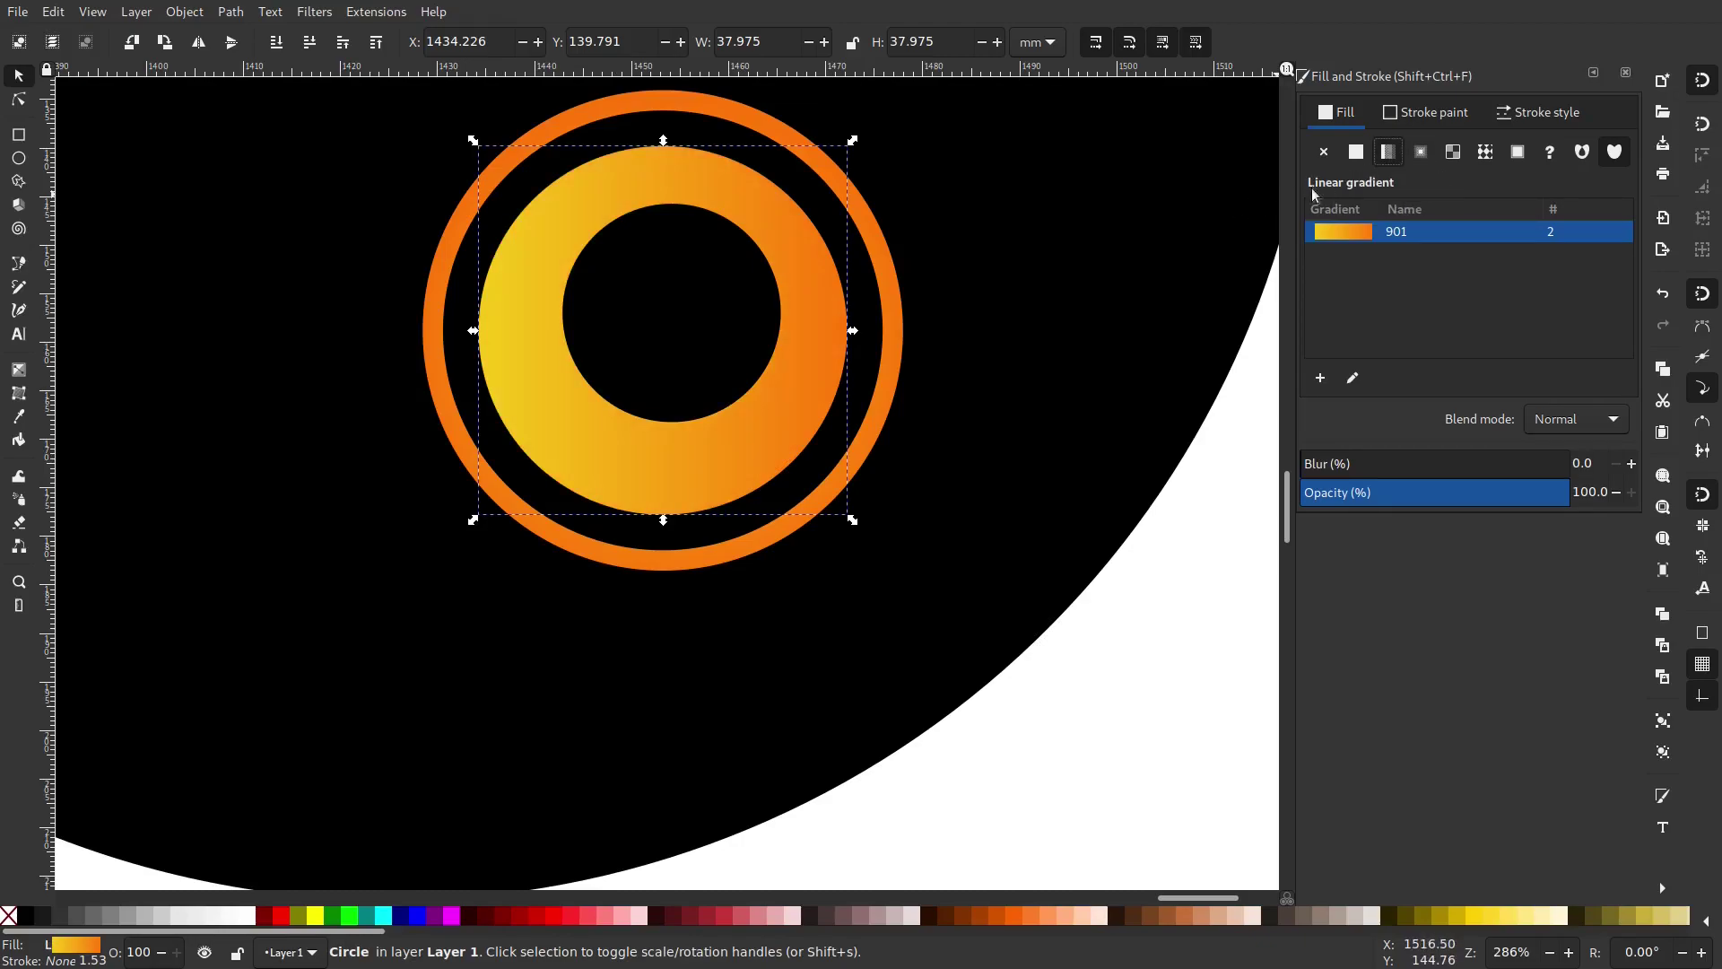
{"action": "left_click", "coordinate": [1424, 156]}
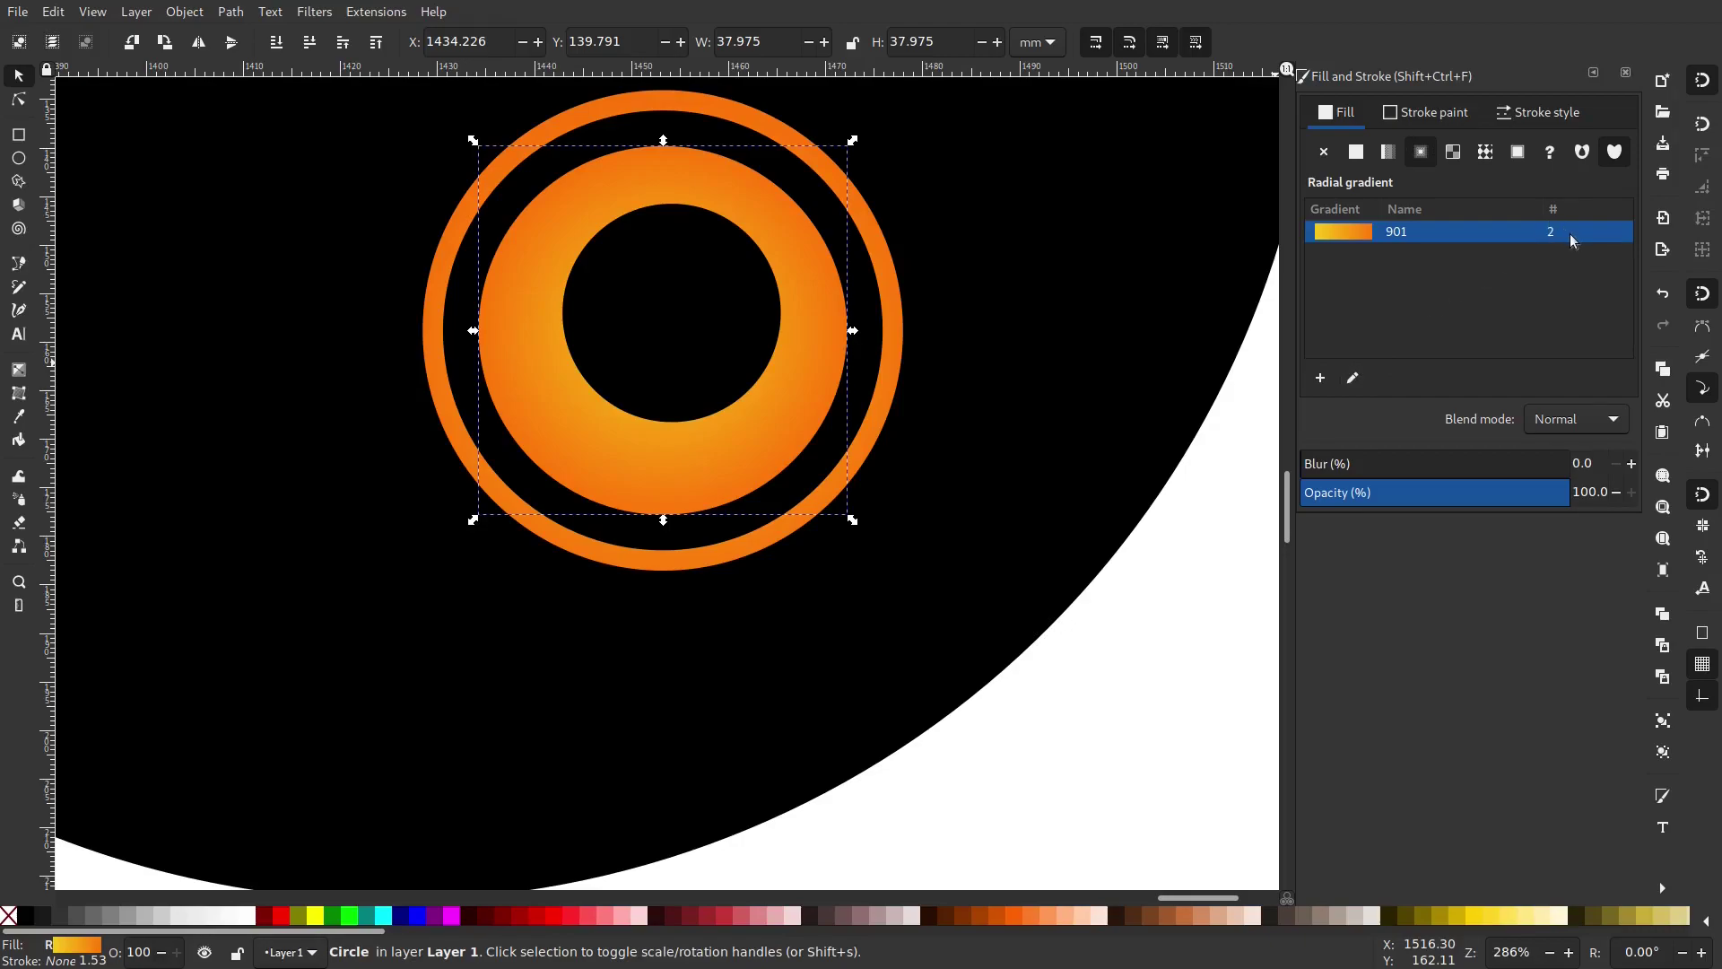
{"action": "left_click", "coordinate": [1354, 377]}
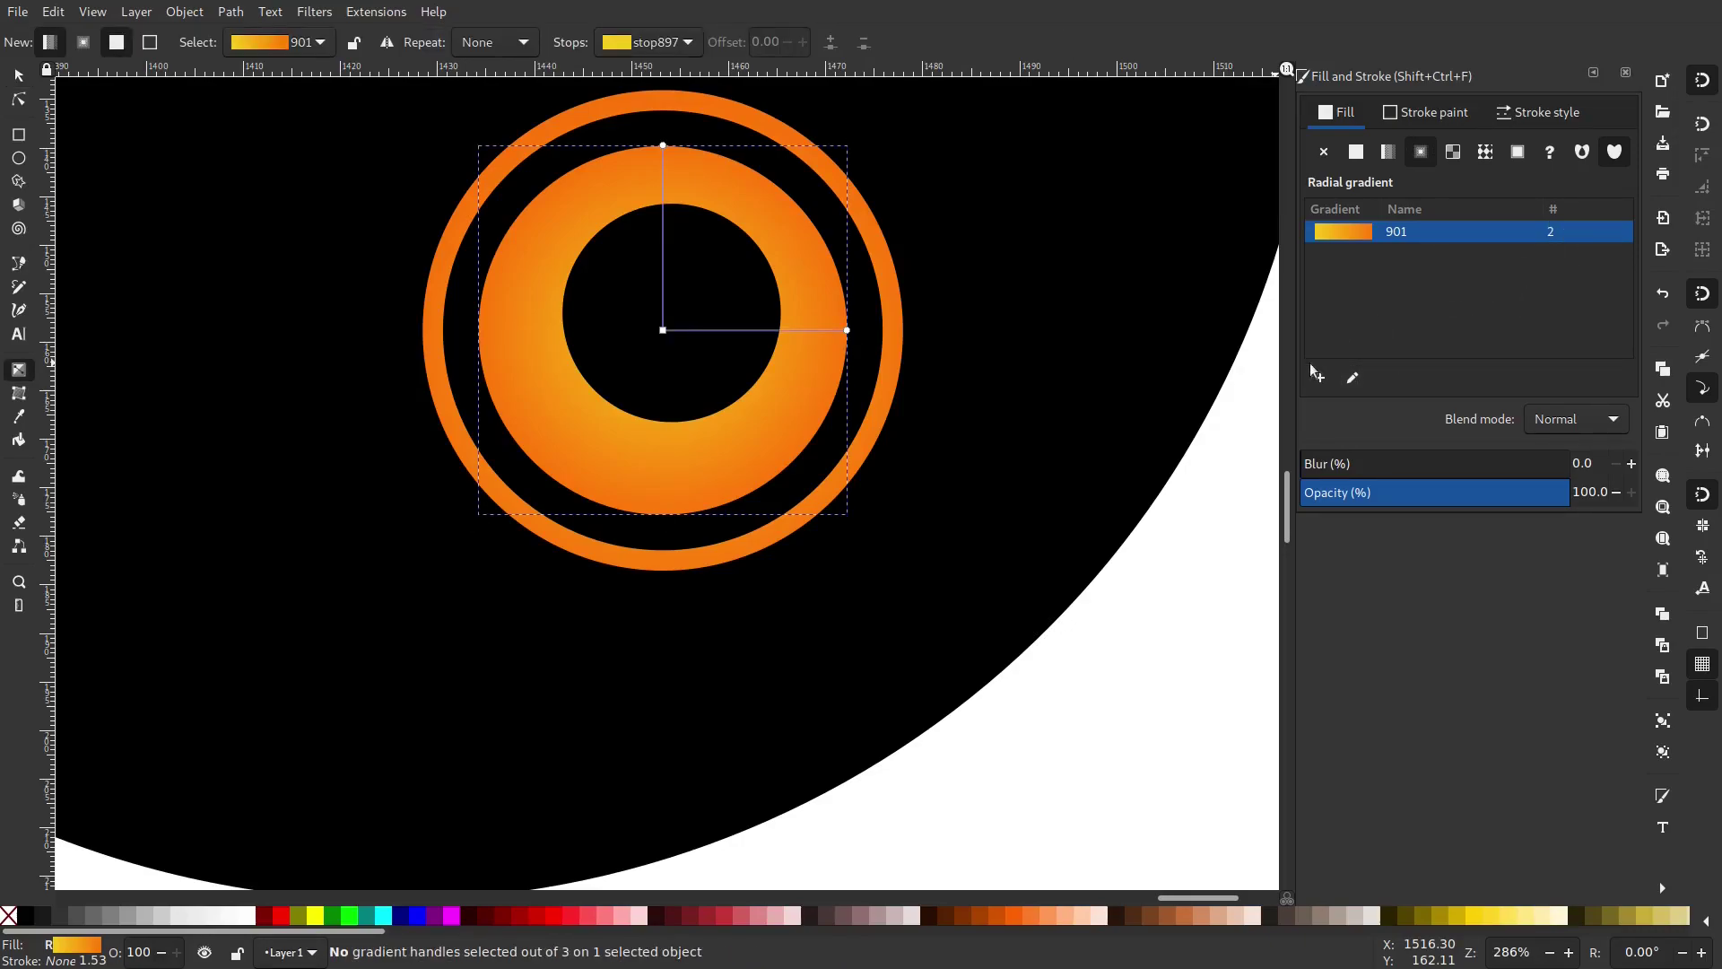
{"action": "left_click_drag", "start_coordinate": [720, 124], "coordinate": [698, 180]}
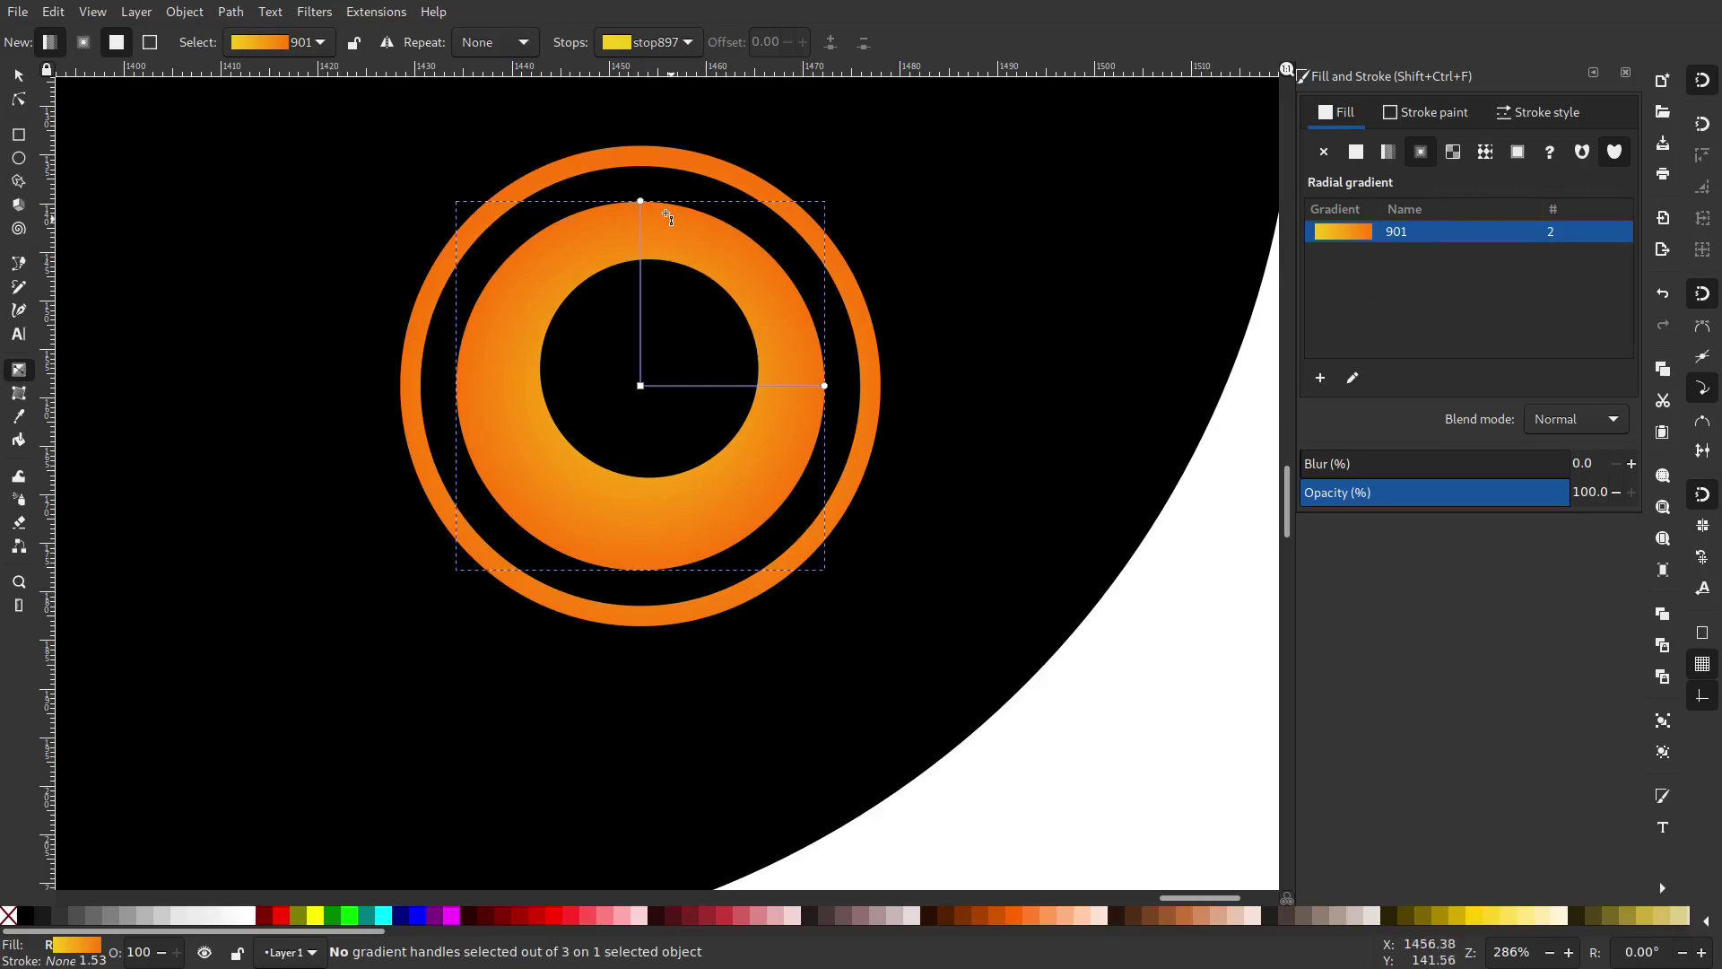
{"action": "mouse_move", "coordinate": [822, 385]}
{"action": "left_mouse_down"}
{"action": "mouse_move", "coordinate": [895, 388]}
{"action": "mouse_move", "coordinate": [853, 386]}
{"action": "left_mouse_up"}
{"action": "left_click", "coordinate": [641, 387]}
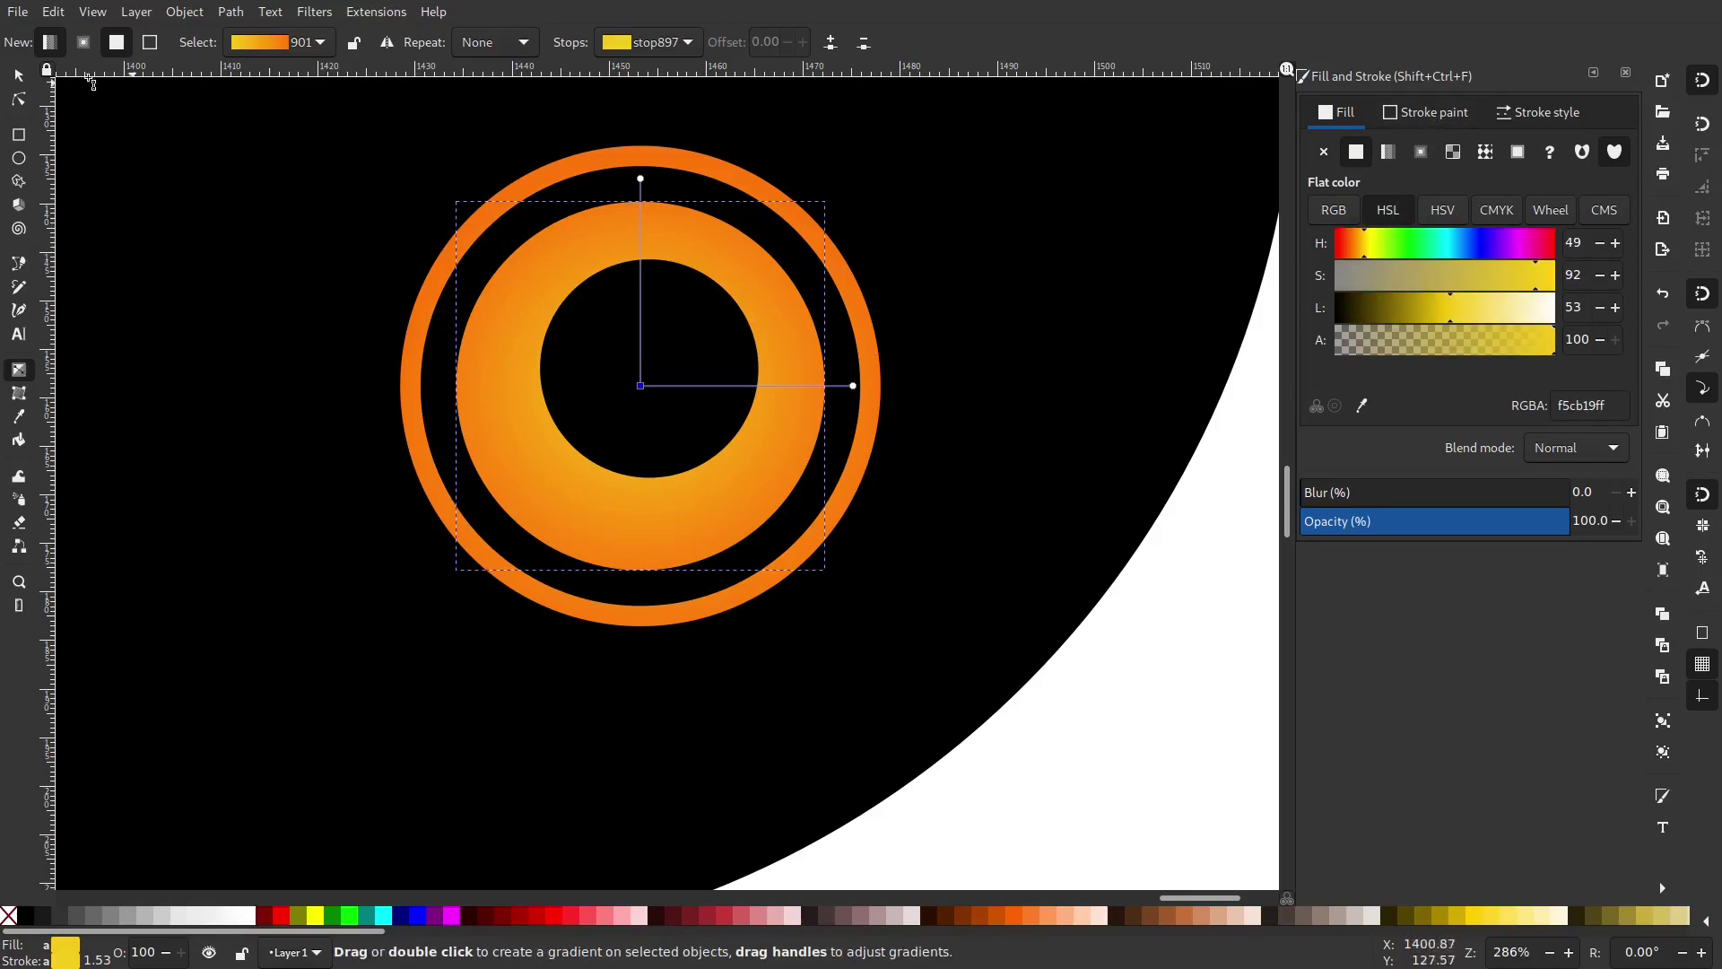
Reset the inner circle's radial gradient by switching its fill to linear and back to radial.
{"action": "left_click", "coordinate": [18, 77]}
{"action": "left_click", "coordinate": [511, 418]}
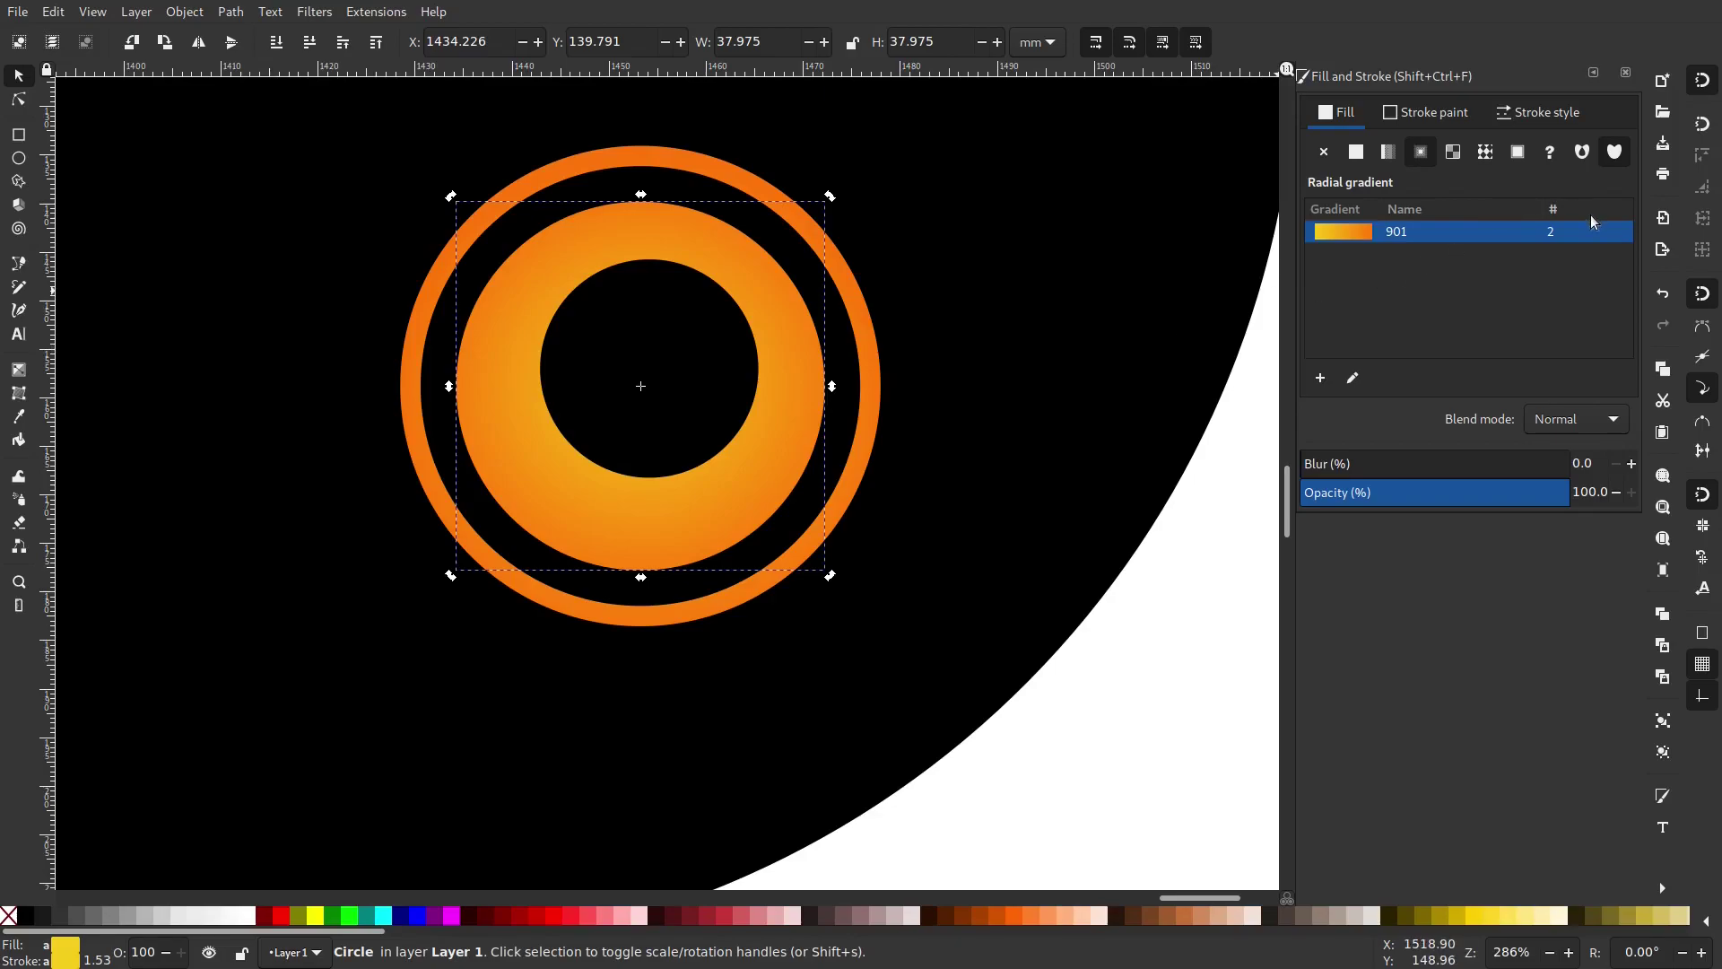
{"action": "left_click", "coordinate": [1353, 379]}
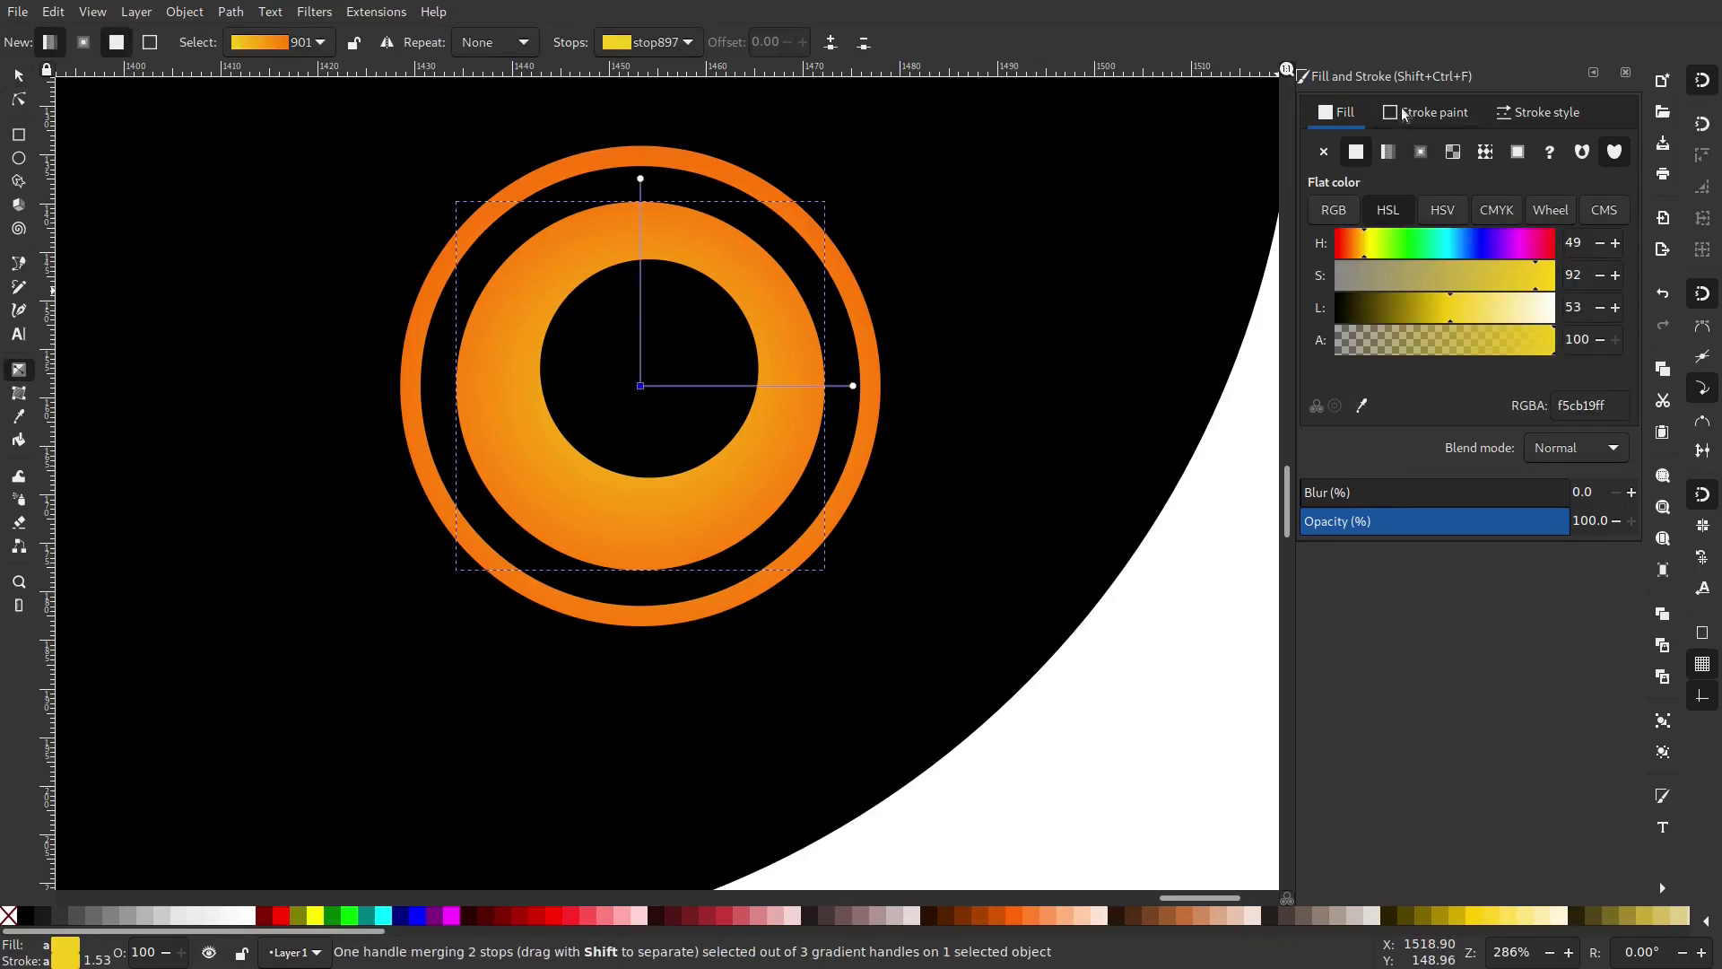
{"action": "left_click", "coordinate": [1390, 154]}
{"action": "left_click", "coordinate": [1421, 152]}
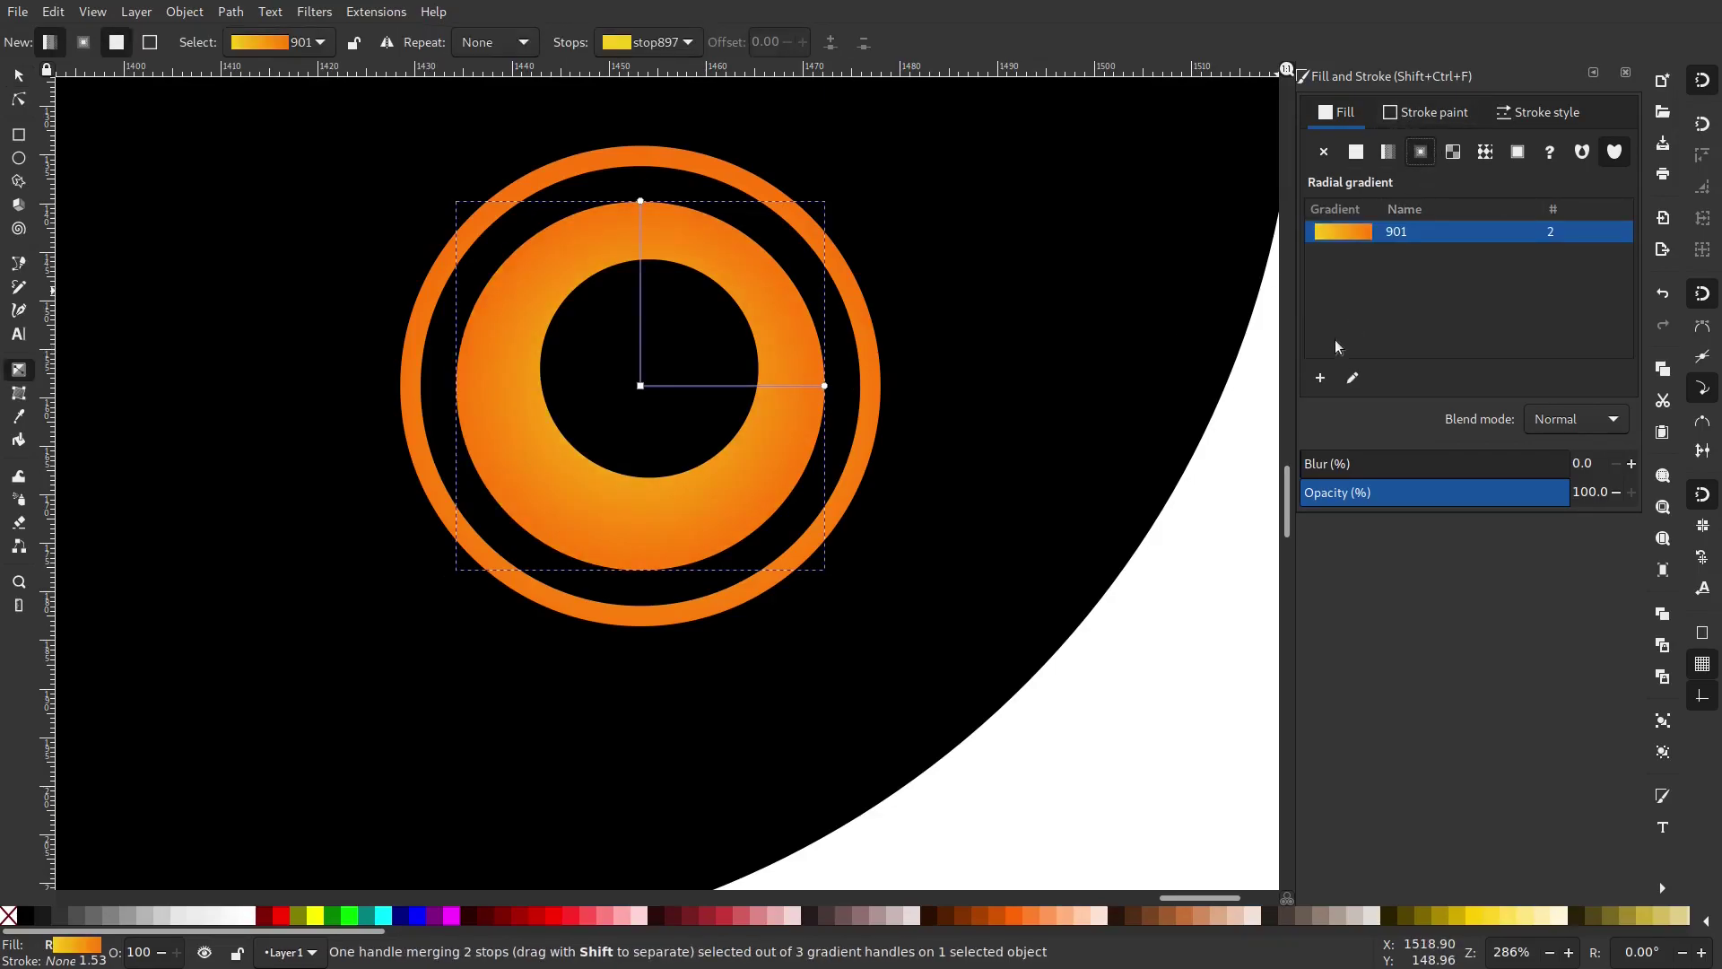
Create a duplicate of the inner circle's gradient definition and undo it.
{"action": "left_click", "coordinate": [1324, 378]}
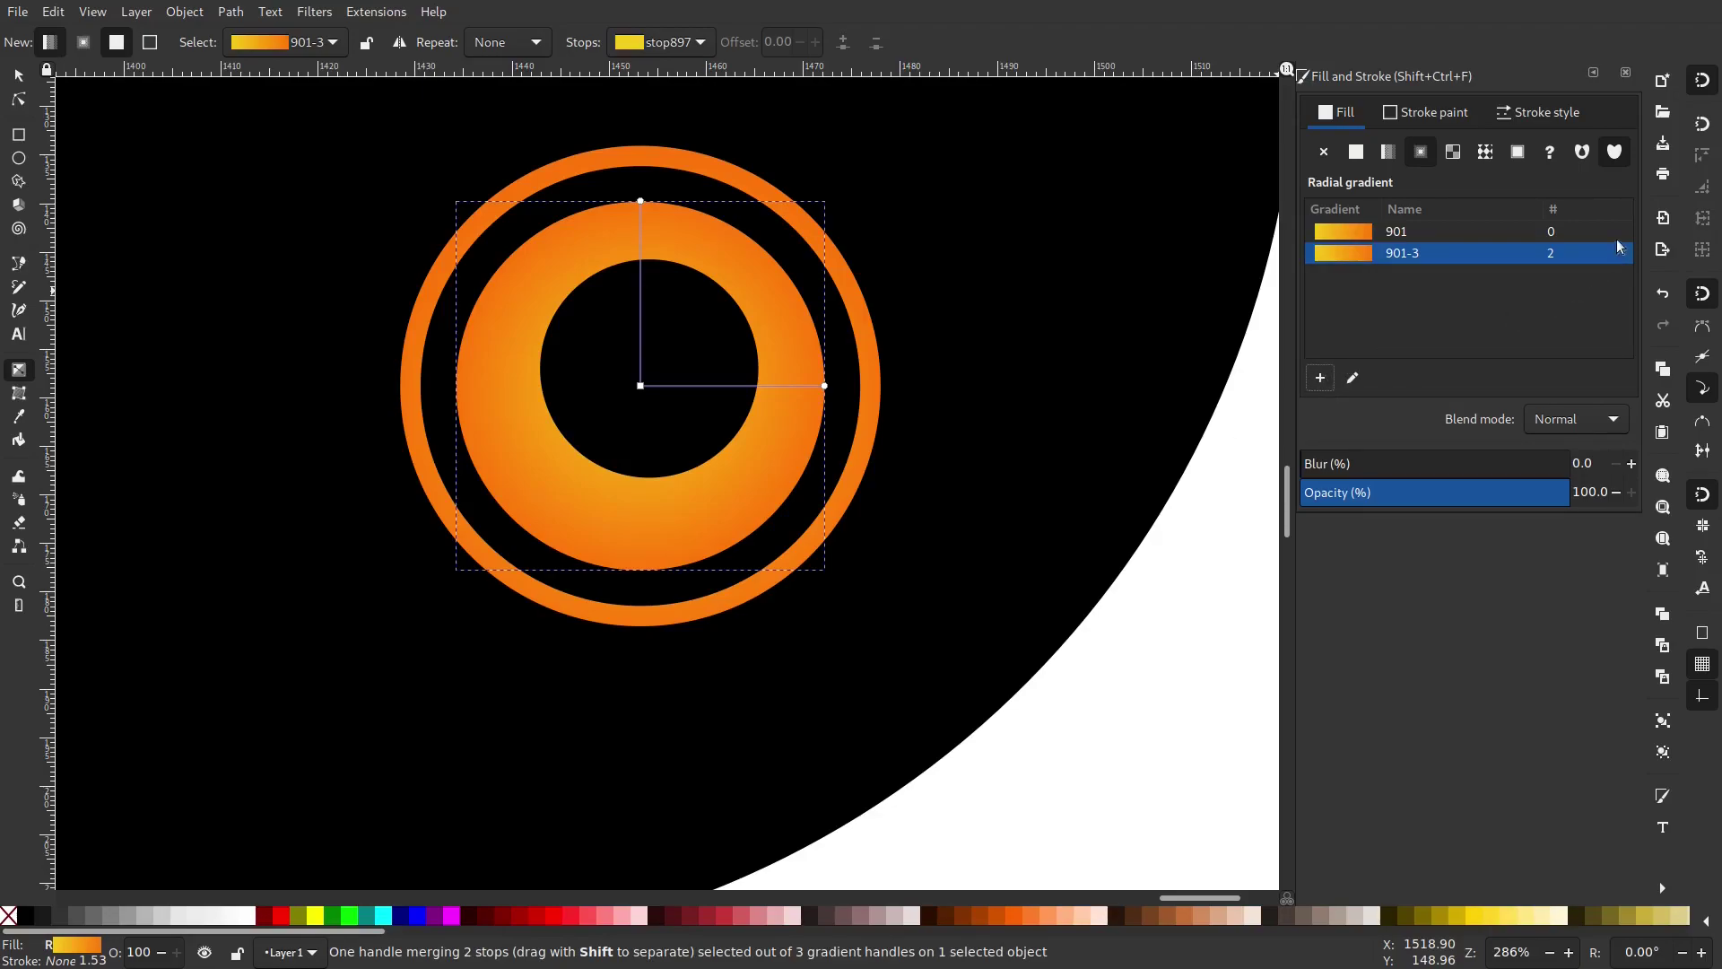
{"action": "left_click", "coordinate": [1567, 239]}
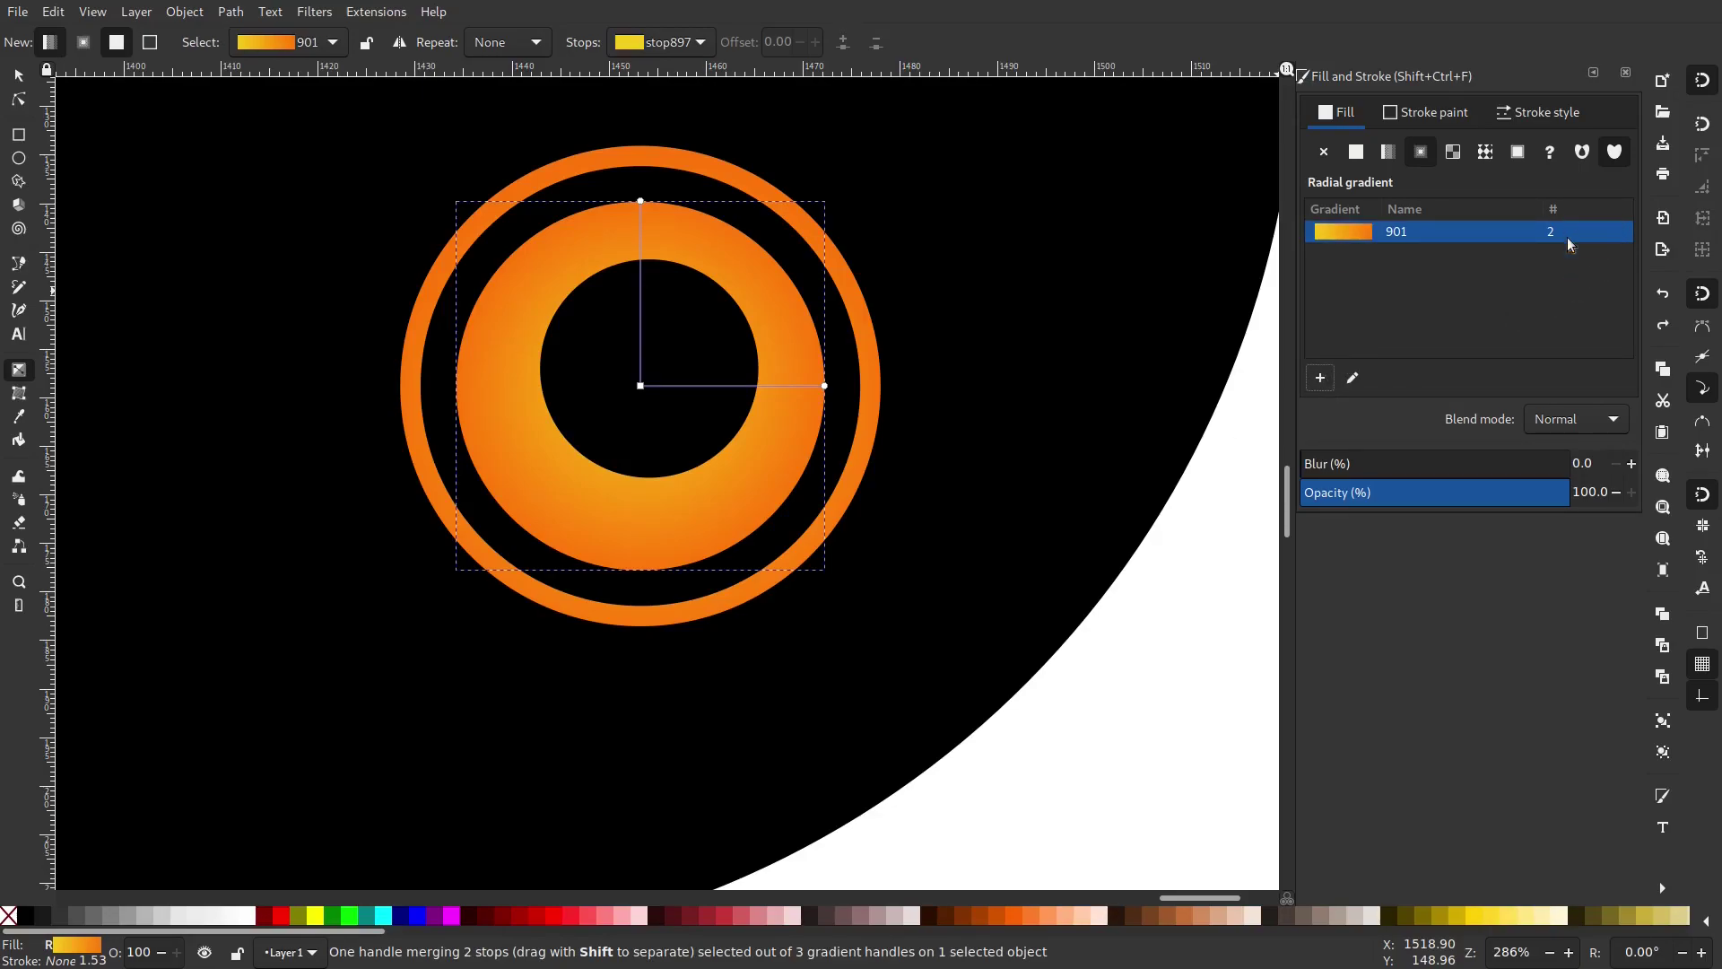
{"action": "left_click", "coordinate": [1614, 414]}
{"action": "left_click", "coordinate": [1587, 374]}
{"action": "left_click_drag", "start_coordinate": [838, 268], "coordinate": [800, 260]}
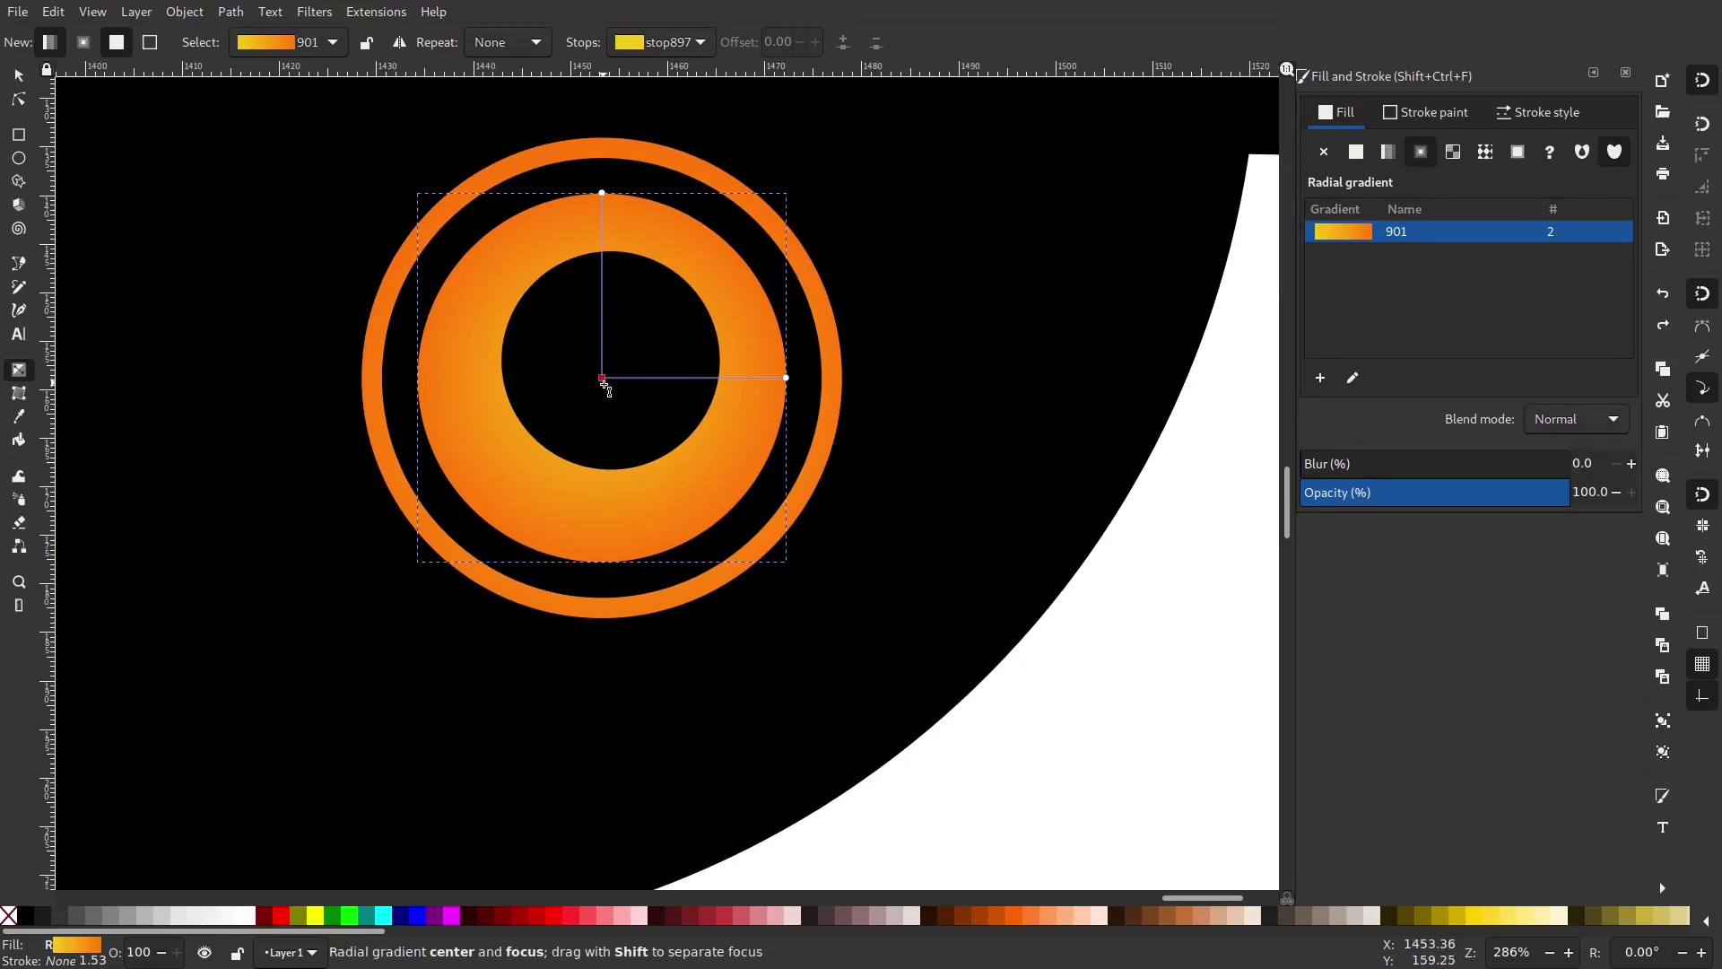
Delete the black ring circle and the inner gradient circle, keeping only the outer iris and the pupil.
{"action": "left_click", "coordinate": [20, 76]}
{"action": "left_click", "coordinate": [596, 430]}
{"action": "left_click", "coordinate": [498, 481]}
{"action": "left_click", "coordinate": [520, 577]}
{"action": "scroll", "coordinate": [681, 518], "scroll_direction": "down", "scroll_amount": 4}
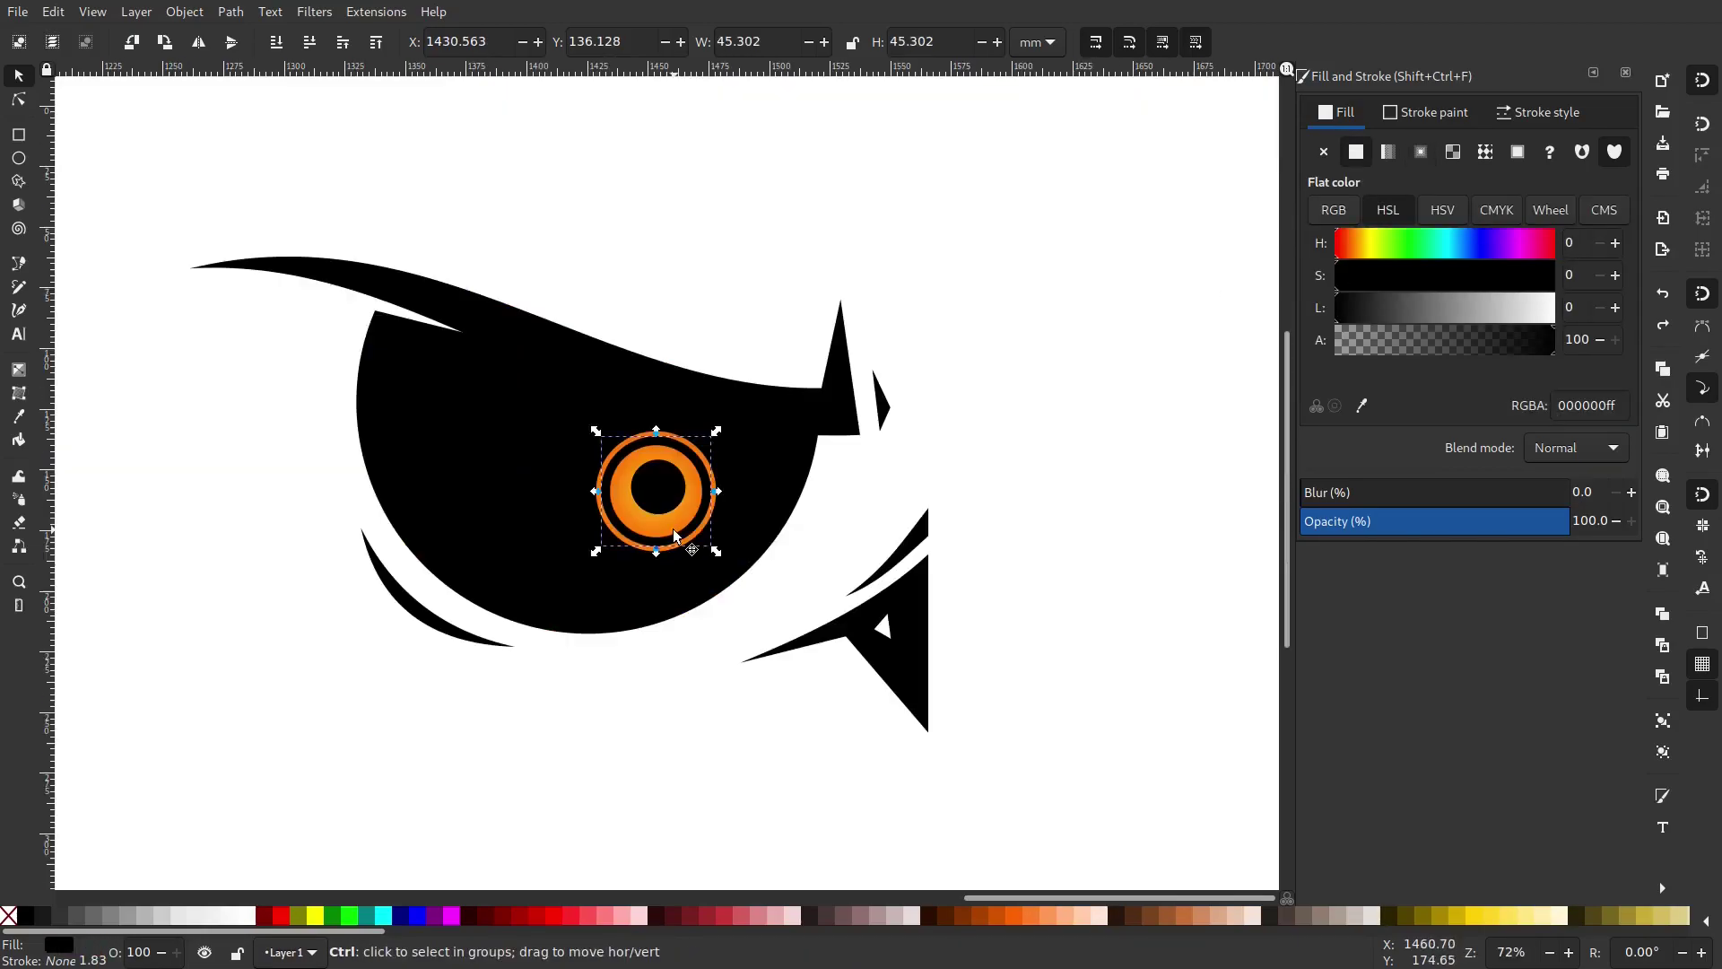
{"action": "scroll", "coordinate": [681, 519], "scroll_direction": "up", "scroll_amount": 2}
{"action": "scroll", "coordinate": [681, 521], "scroll_direction": "up", "scroll_amount": 1}
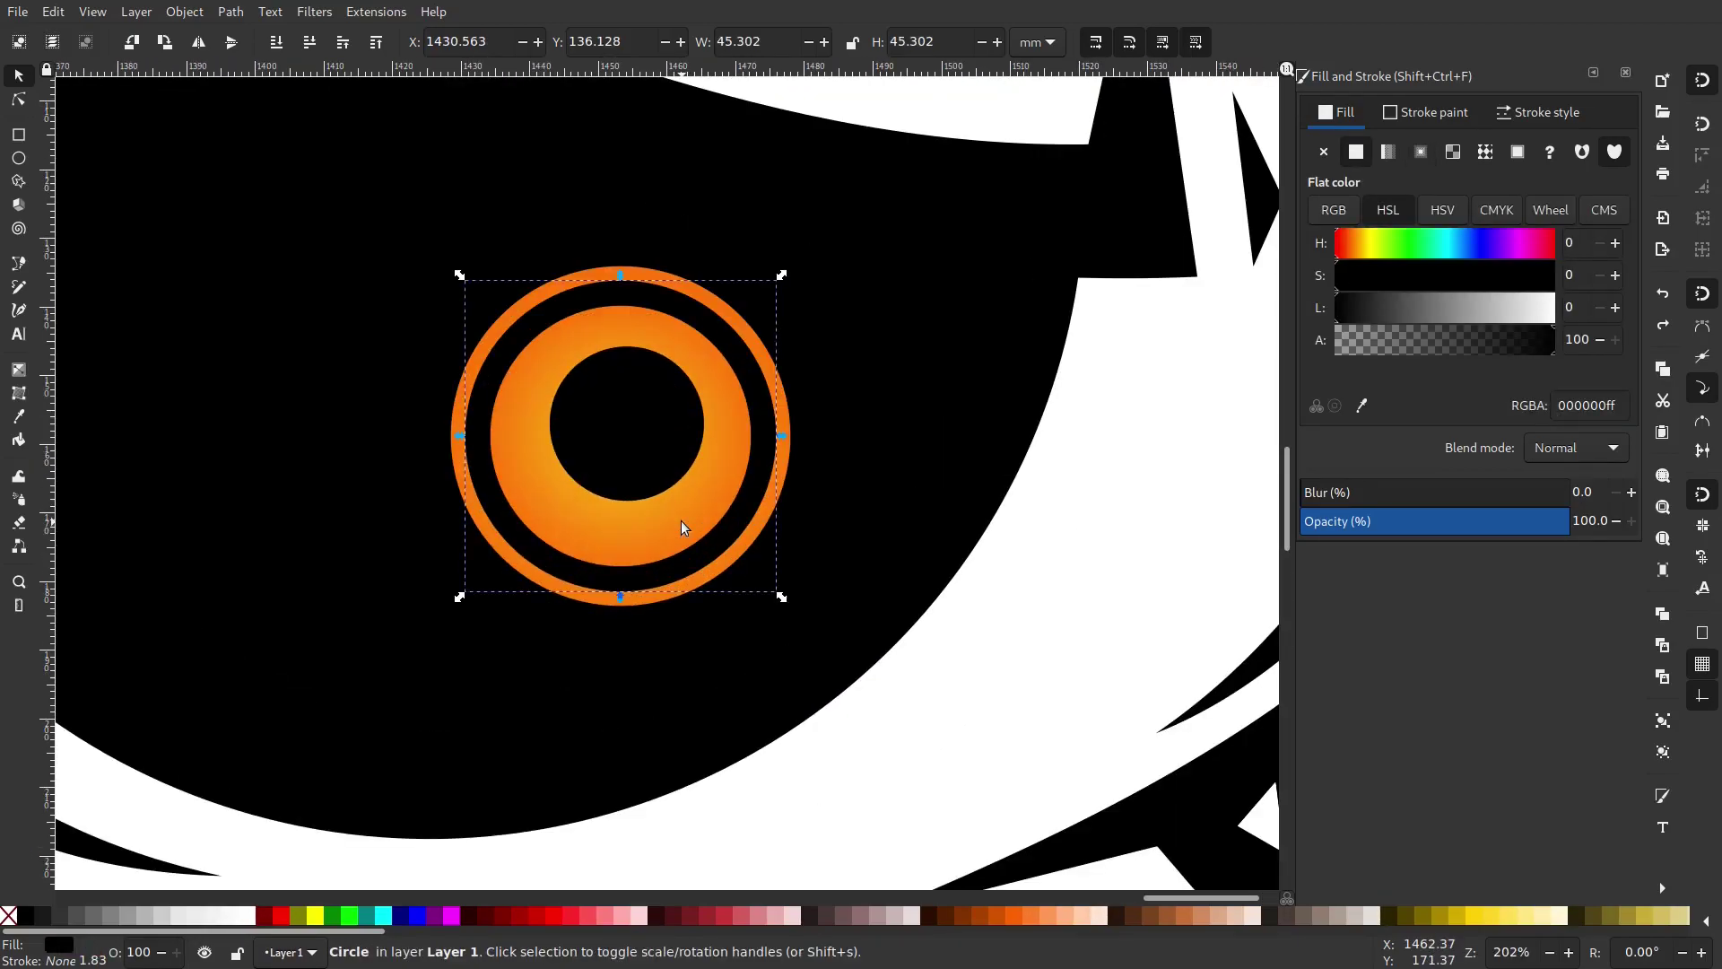
{"action": "key", "text": "Delete"}
Examine the simplified iris and pupil within the whole half face and close up.
{"action": "left_click", "coordinate": [664, 435]}
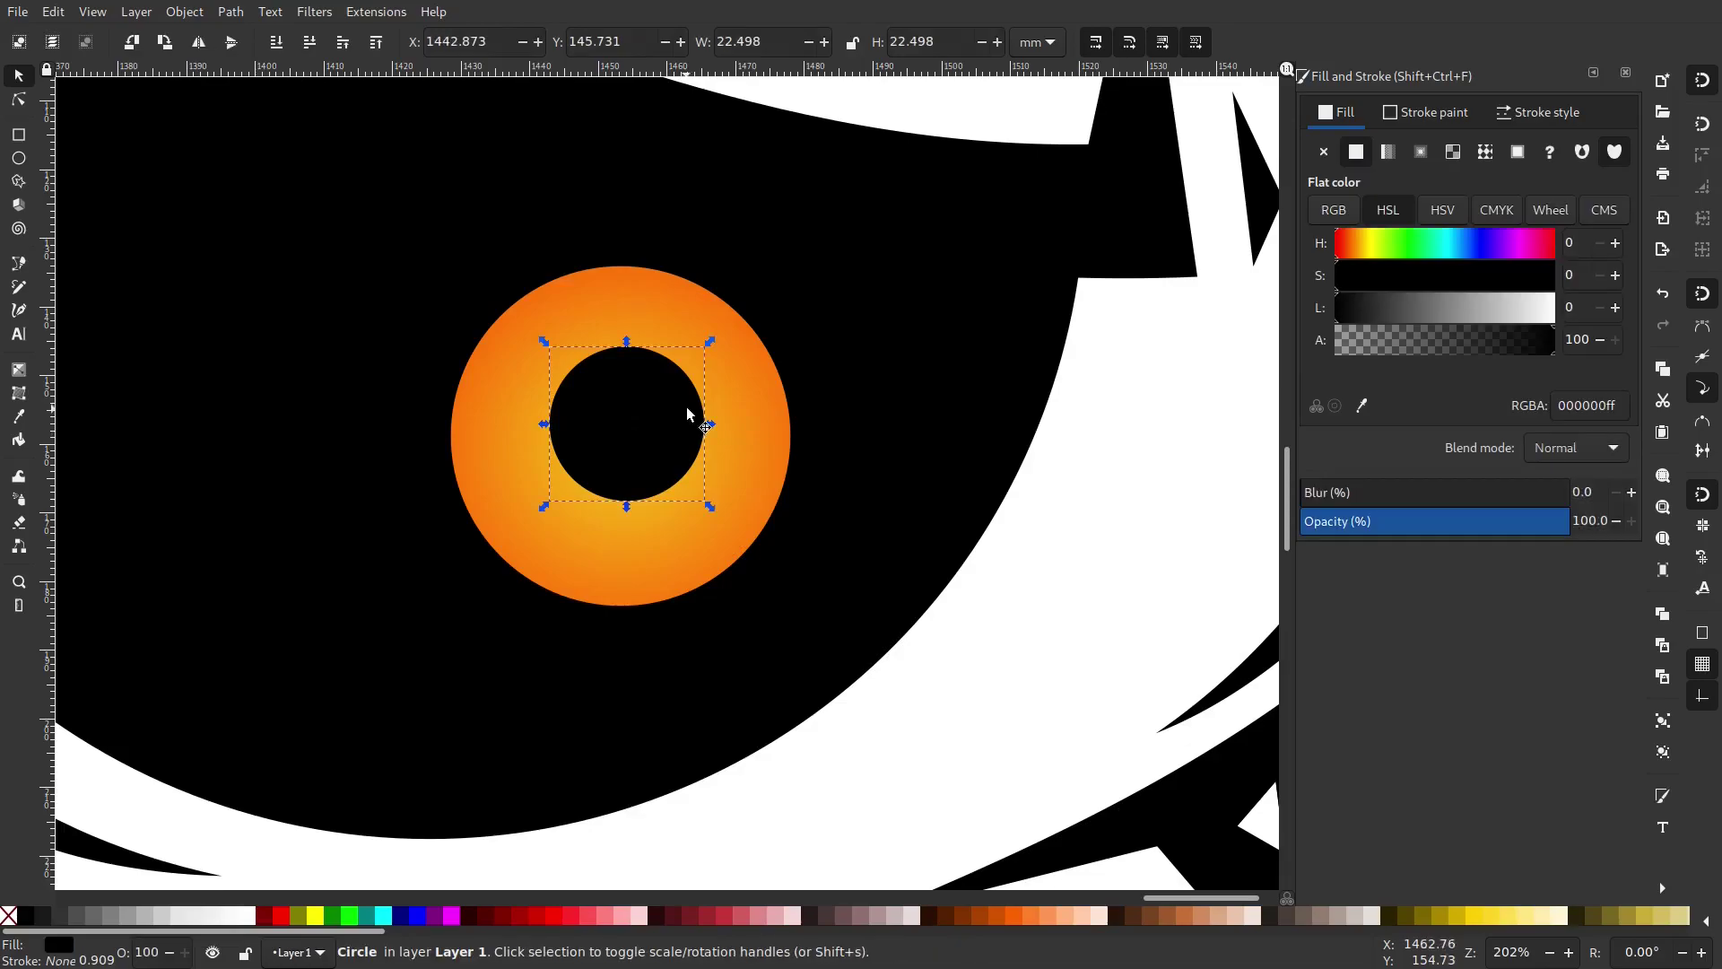
{"action": "scroll", "coordinate": [1059, 399], "scroll_direction": "down", "scroll_amount": 3}
{"action": "left_click_drag", "start_coordinate": [1175, 179], "coordinate": [949, 204]}
{"action": "left_click", "coordinate": [949, 204]}
{"action": "scroll", "coordinate": [735, 444], "scroll_direction": "down", "scroll_amount": 3}
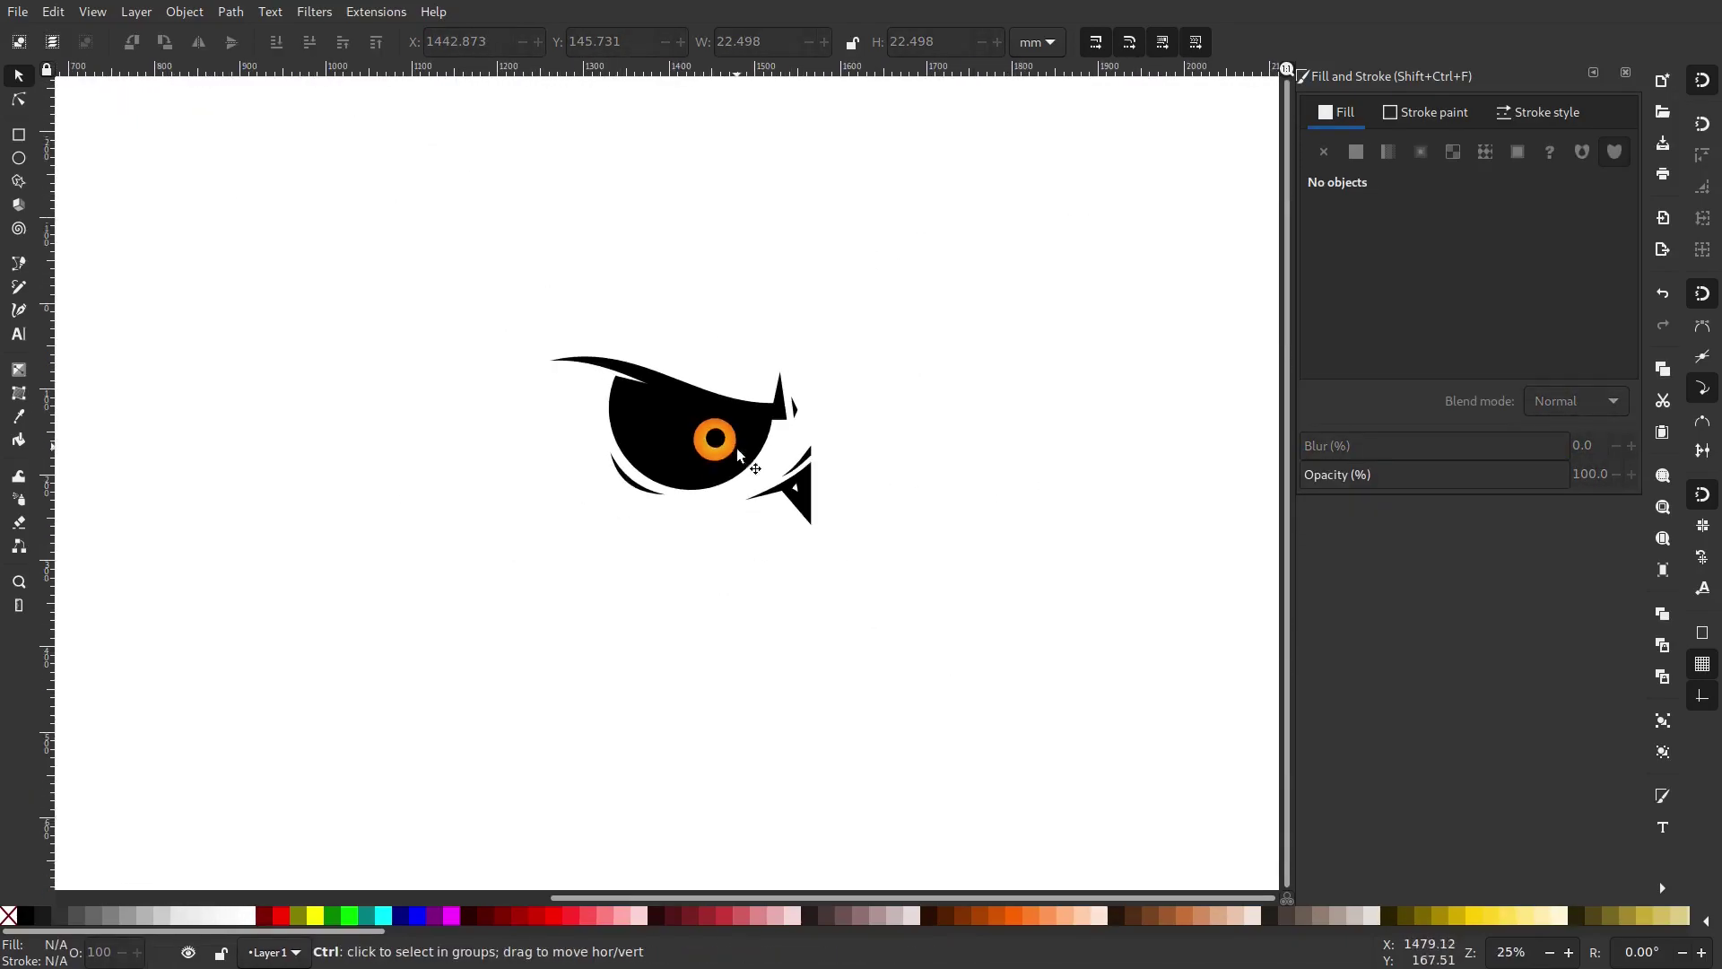
{"action": "scroll", "coordinate": [723, 452], "scroll_direction": "up", "scroll_amount": 6}
{"action": "left_click_drag", "start_coordinate": [653, 332], "coordinate": [687, 375]}
{"action": "scroll", "coordinate": [678, 376], "scroll_direction": "up", "scroll_amount": 1}
{"action": "scroll", "coordinate": [629, 337], "scroll_direction": "up", "scroll_amount": 1}
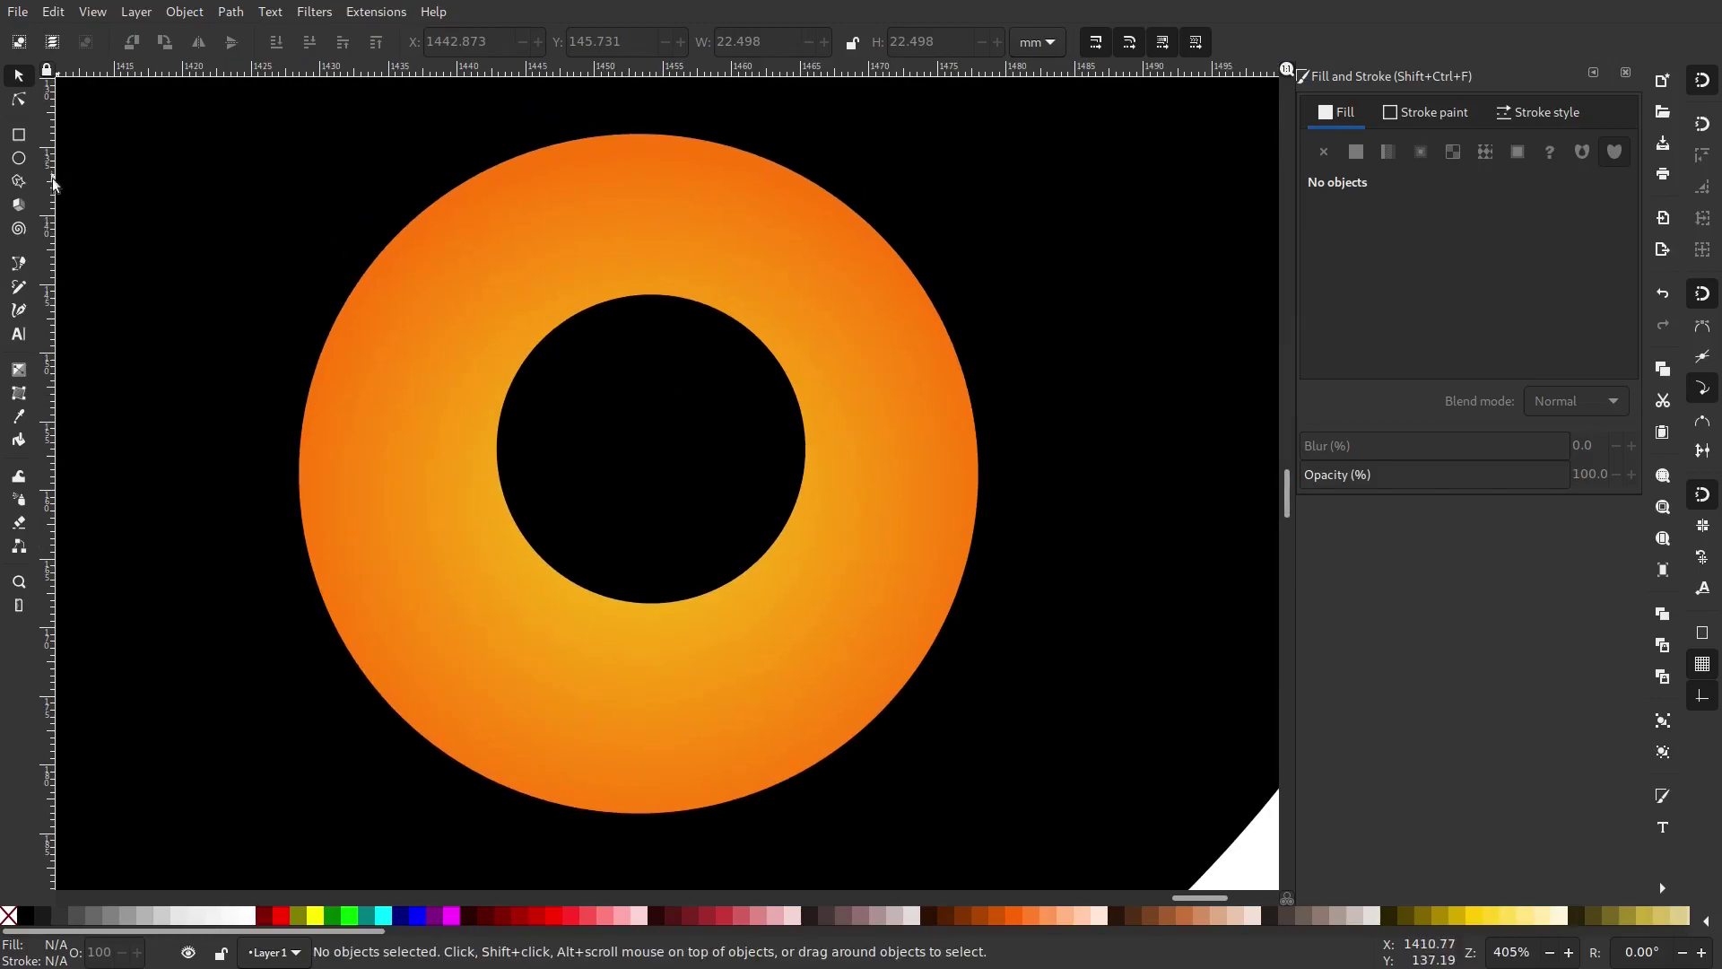
Duplicate the pupil as a concentric white circle about 19.3 mm wide.
{"action": "left_click", "coordinate": [655, 427]}
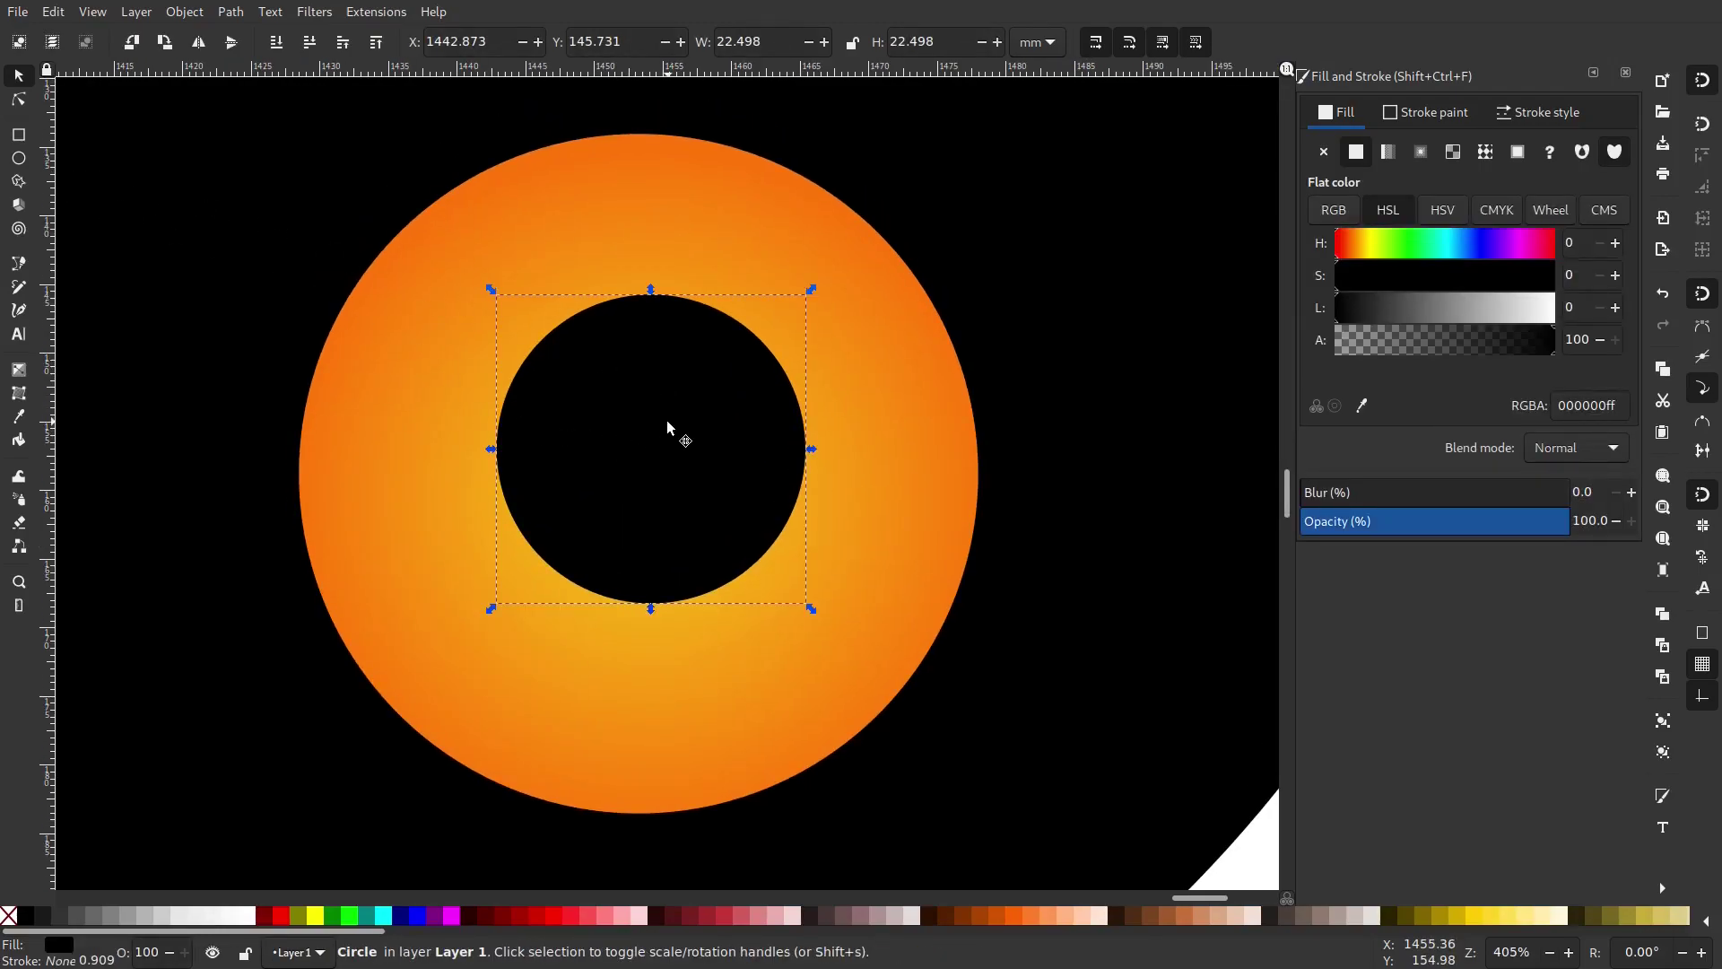
{"action": "right_click", "coordinate": [667, 422]}
{"action": "left_click", "coordinate": [772, 558]}
{"action": "left_click_drag", "start_coordinate": [806, 294], "coordinate": [788, 306]}
{"action": "left_click_drag", "start_coordinate": [1473, 309], "coordinate": [1721, 309]}
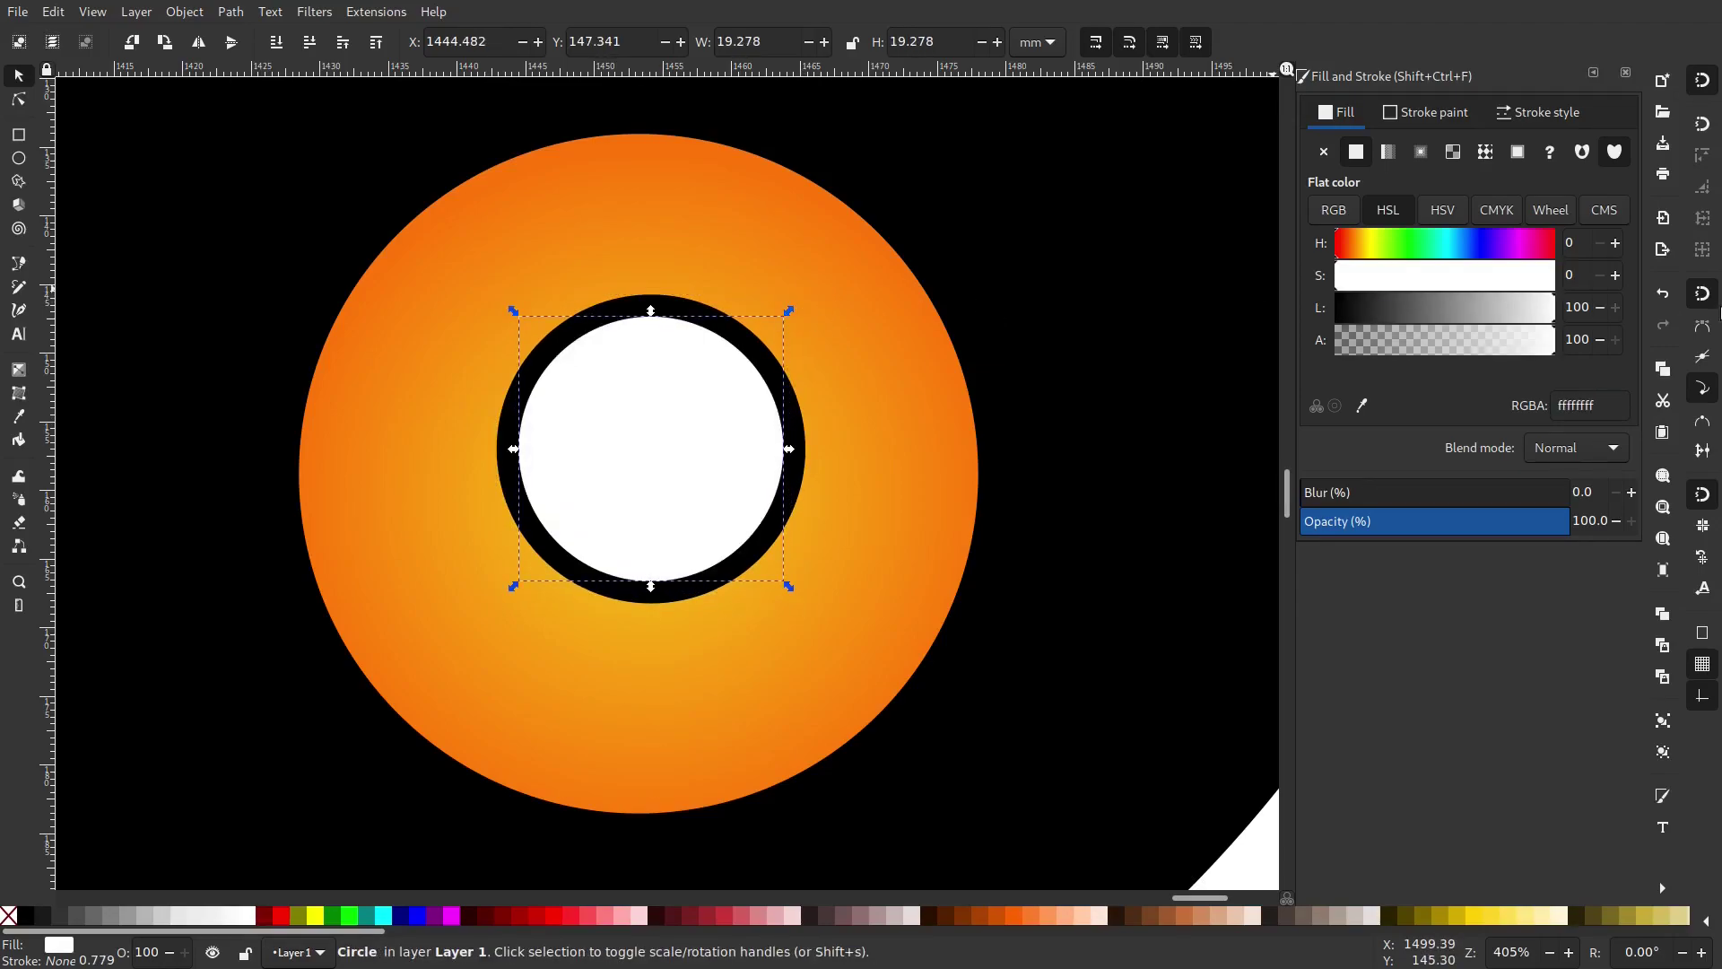
Draw a rectangle about 39.5 by 18 mm covering all but the upper cap of the white circle.
{"action": "left_click", "coordinate": [18, 135]}
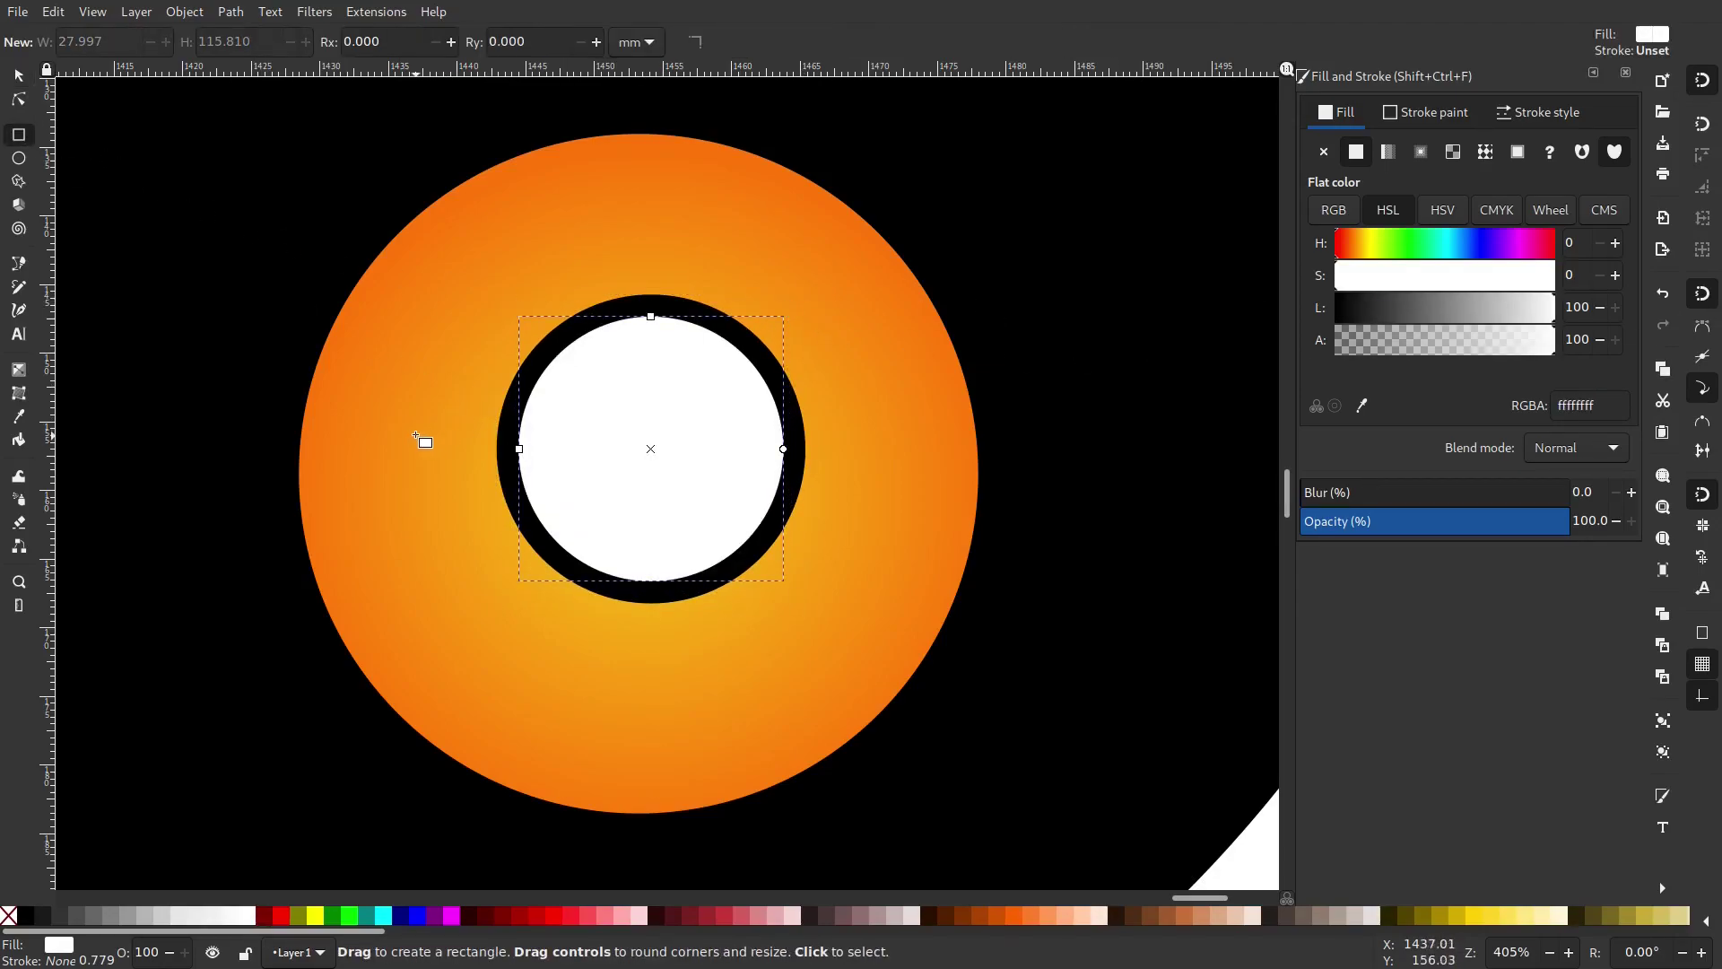
{"action": "left_click_drag", "start_coordinate": [435, 423], "coordinate": [979, 633]}
{"action": "left_click", "coordinate": [19, 75]}
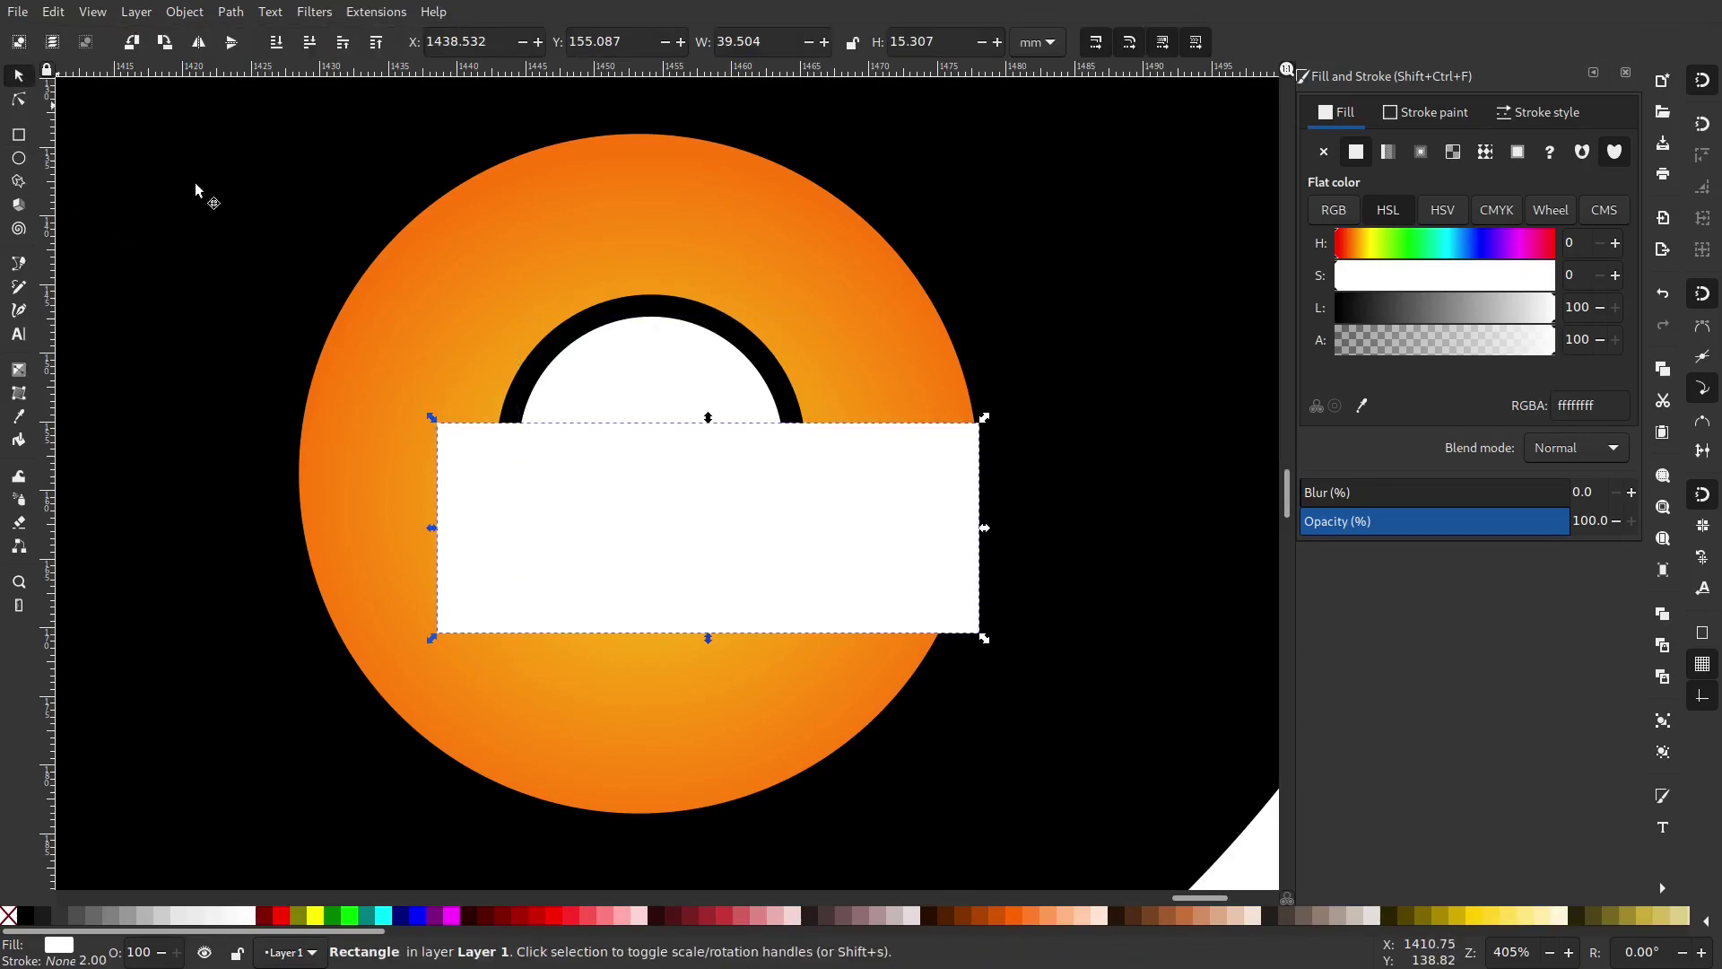
{"action": "left_click_drag", "start_coordinate": [701, 423], "coordinate": [708, 399]}
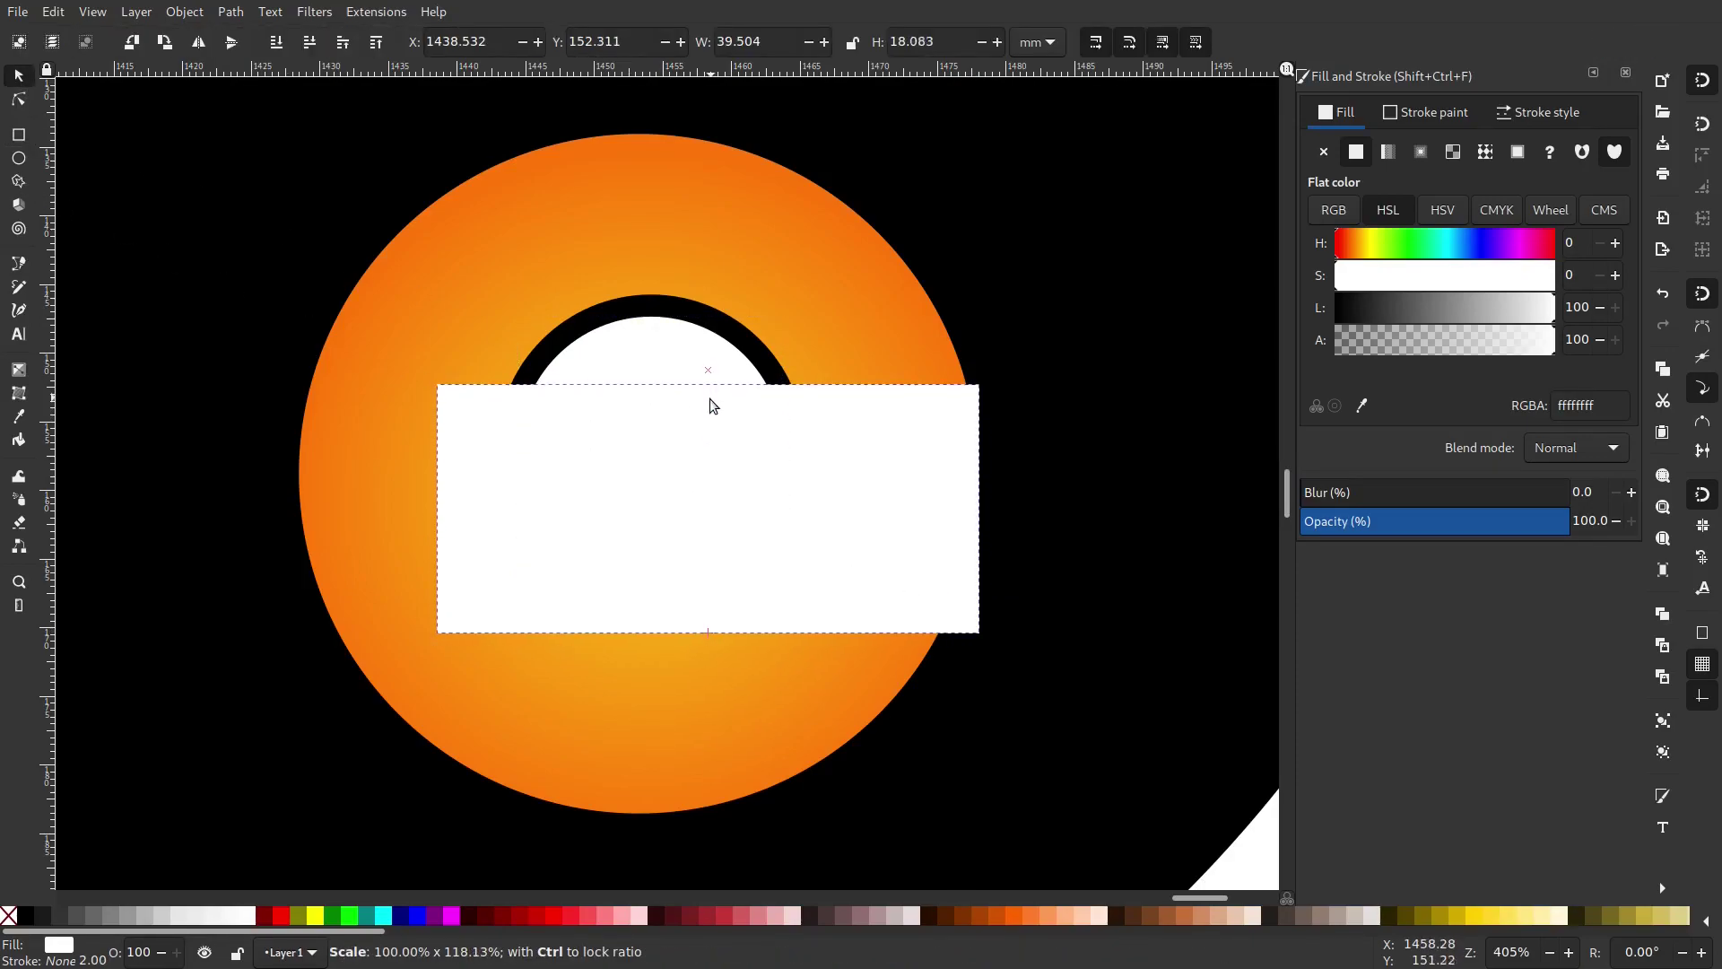
Subtract the rectangle from the white circle with Difference to form a highlight in the upper pupil.
{"action": "left_click", "coordinate": [634, 365], "text": "shift"}
{"action": "left_click", "coordinate": [185, 12]}
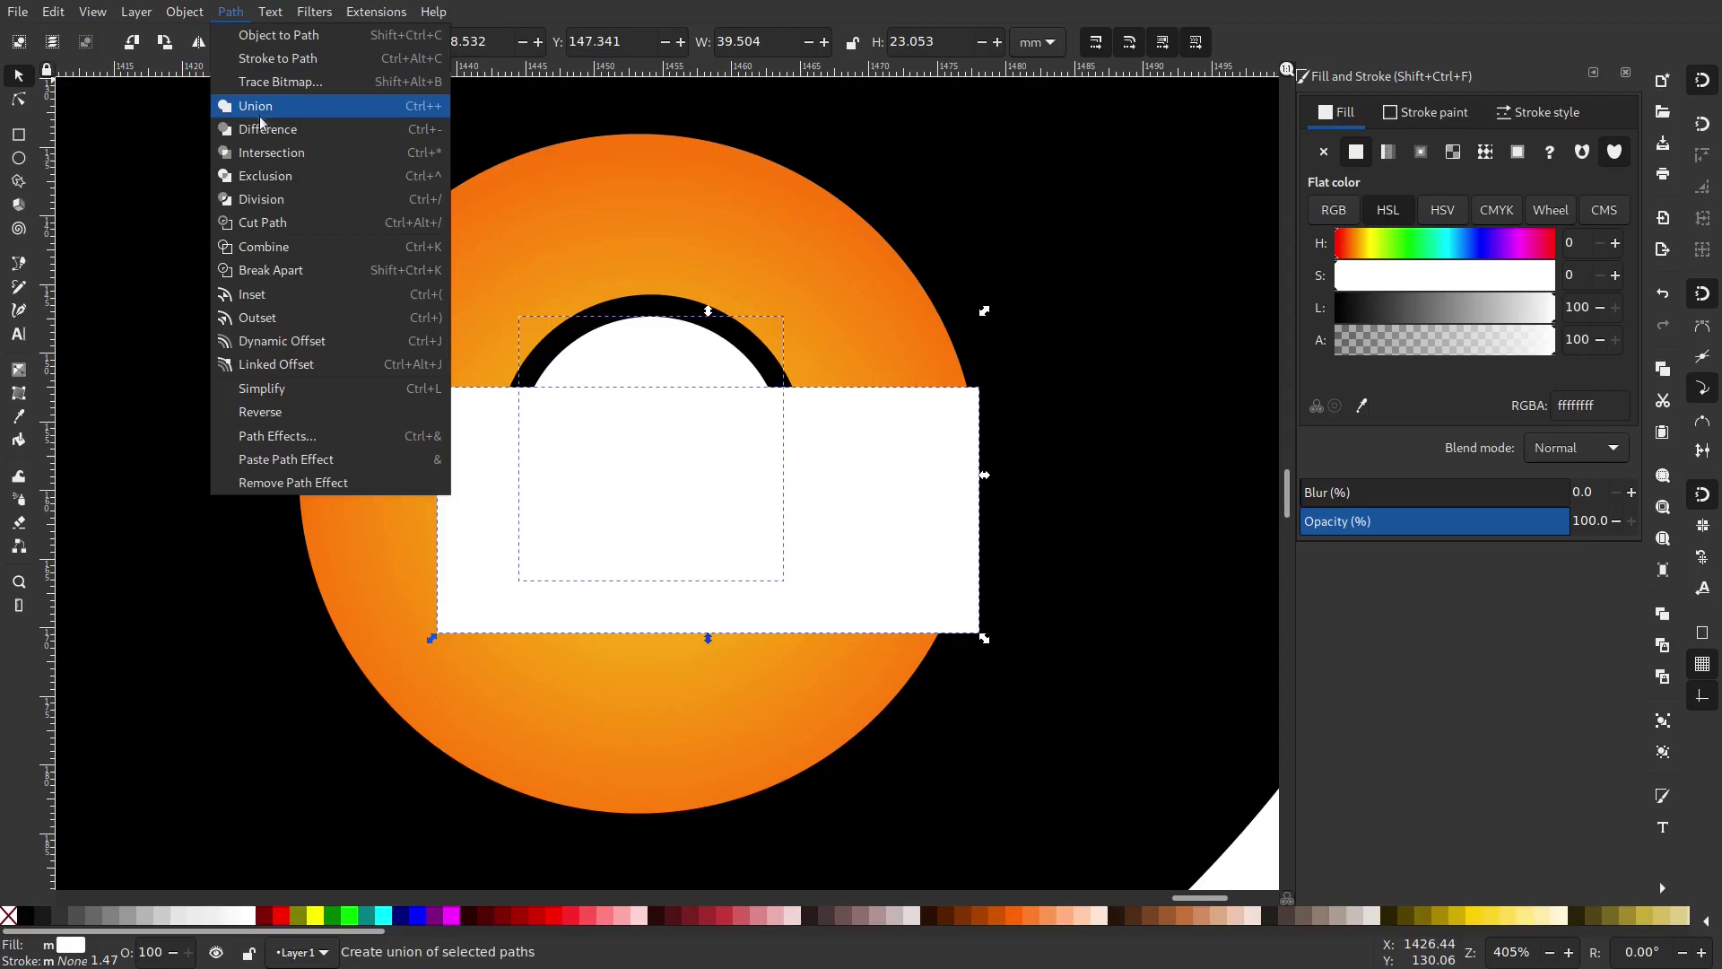
{"action": "left_click", "coordinate": [285, 130]}
{"action": "left_click", "coordinate": [880, 224]}
{"action": "scroll", "coordinate": [879, 267], "scroll_direction": "down", "scroll_amount": 8}
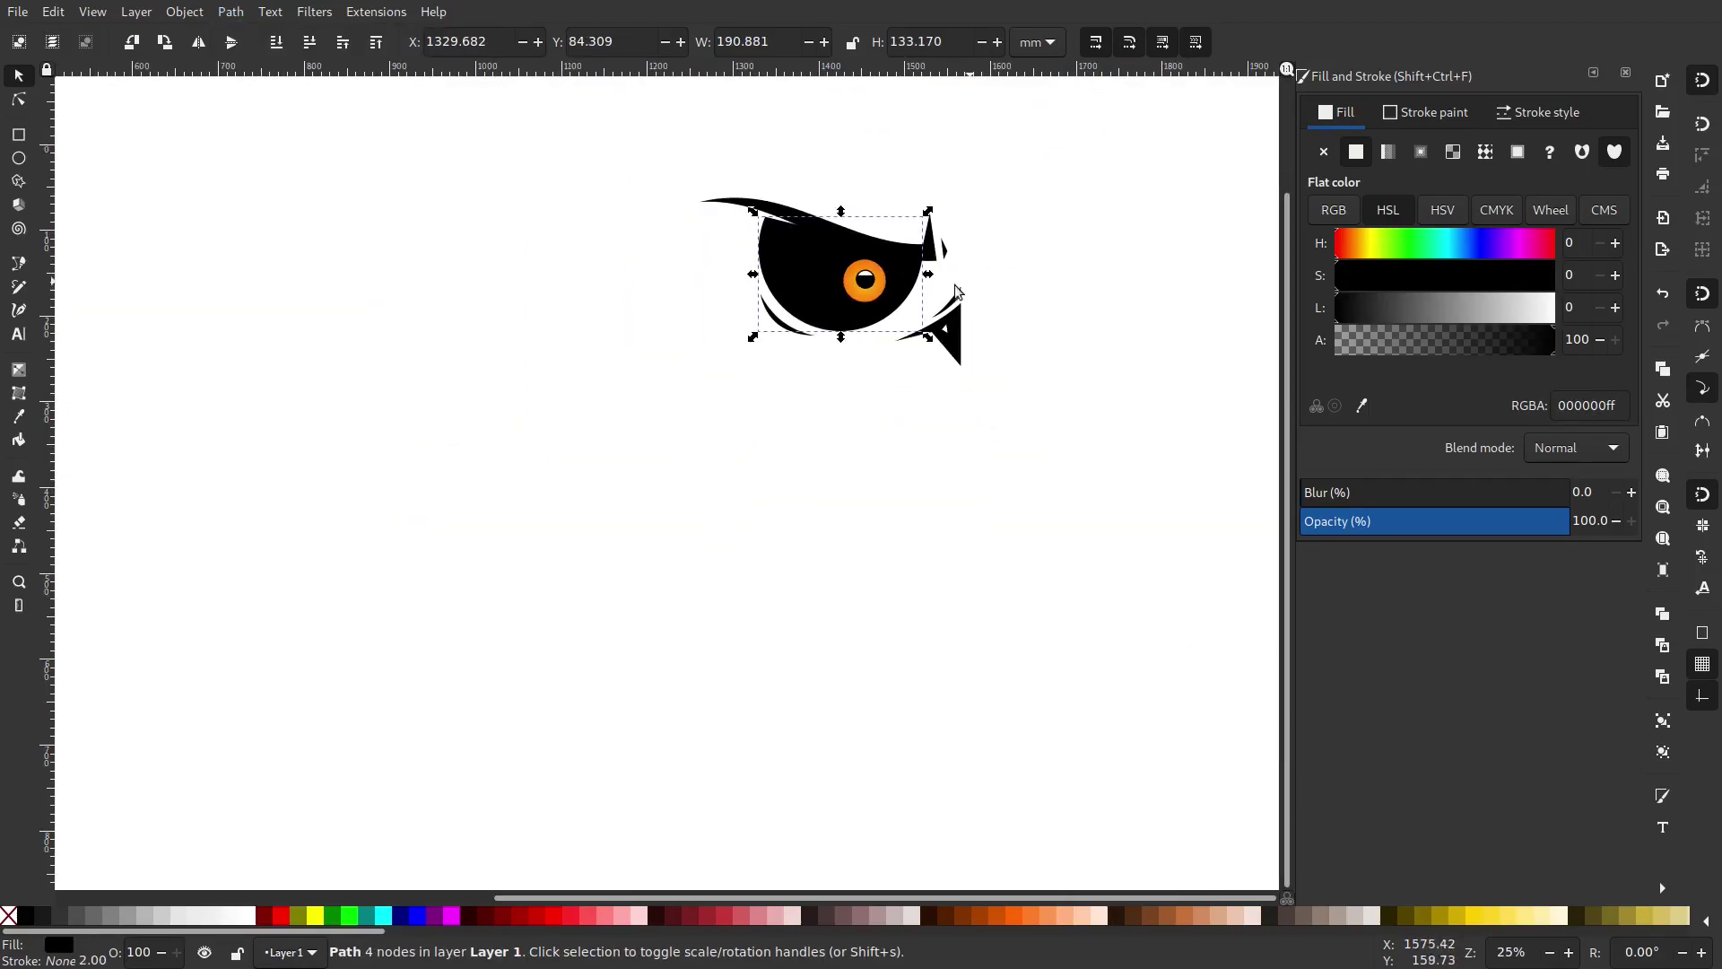
Darken the white pupil highlight to a dark grey with a lightness of about 28.
{"action": "left_click", "coordinate": [928, 259]}
{"action": "scroll", "coordinate": [884, 233], "scroll_direction": "up", "scroll_amount": 7}
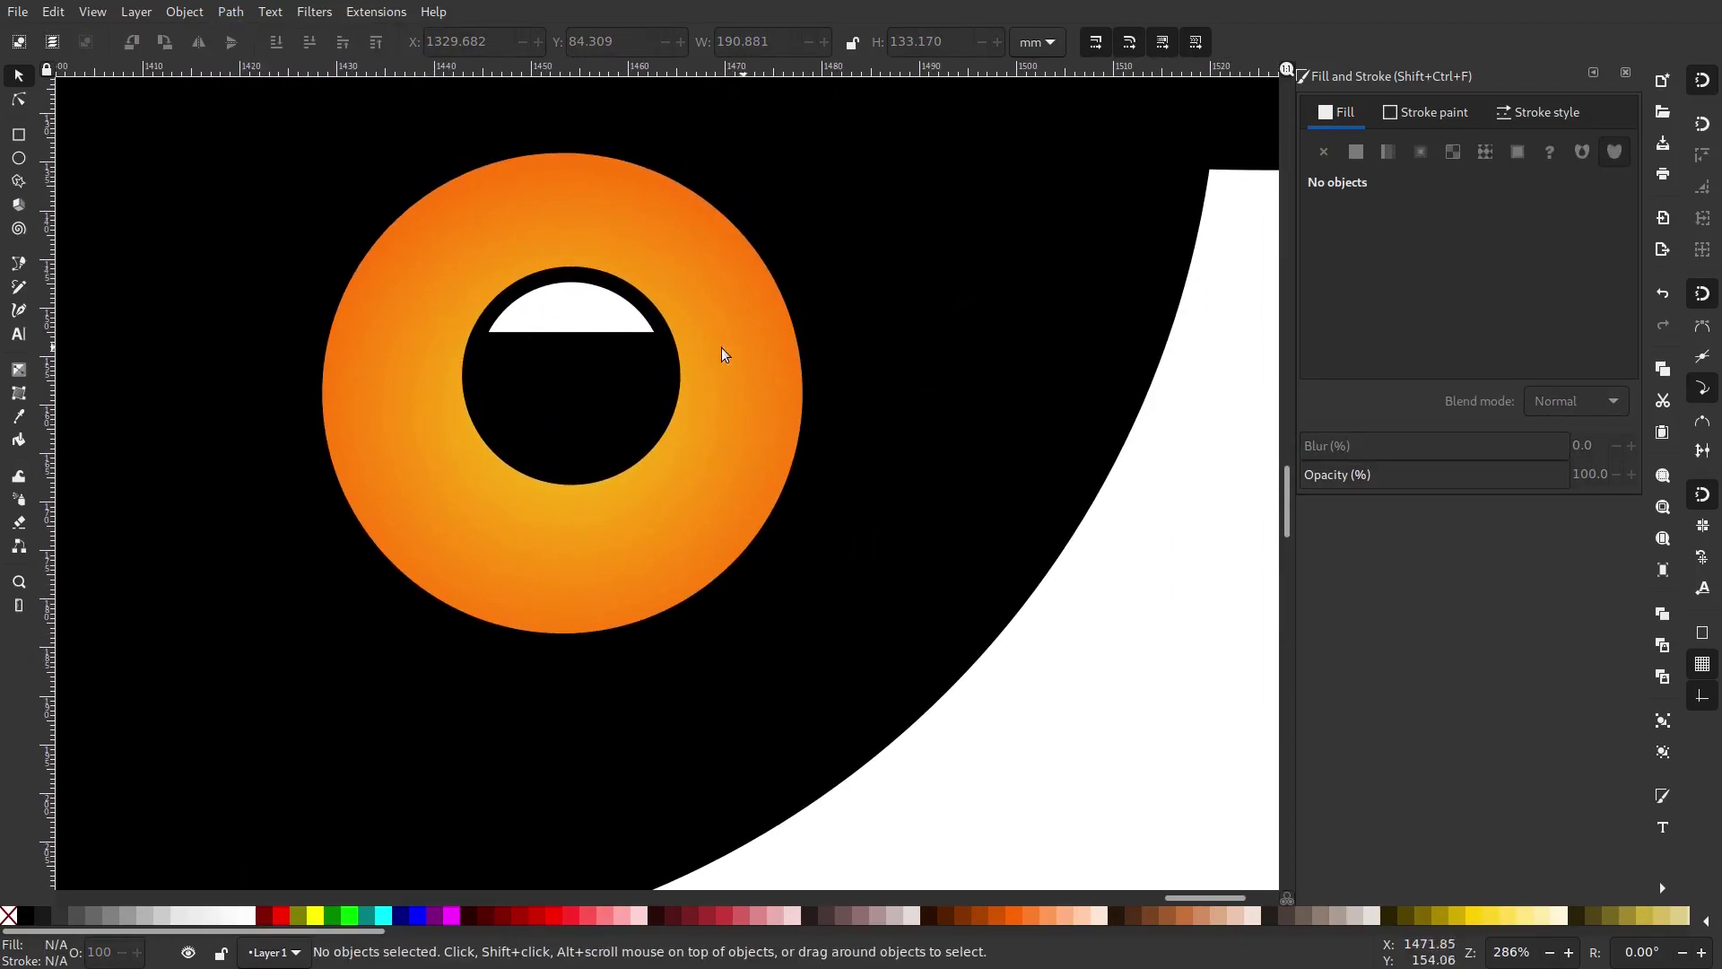
{"action": "scroll", "coordinate": [529, 332], "scroll_direction": "up", "scroll_amount": 2}
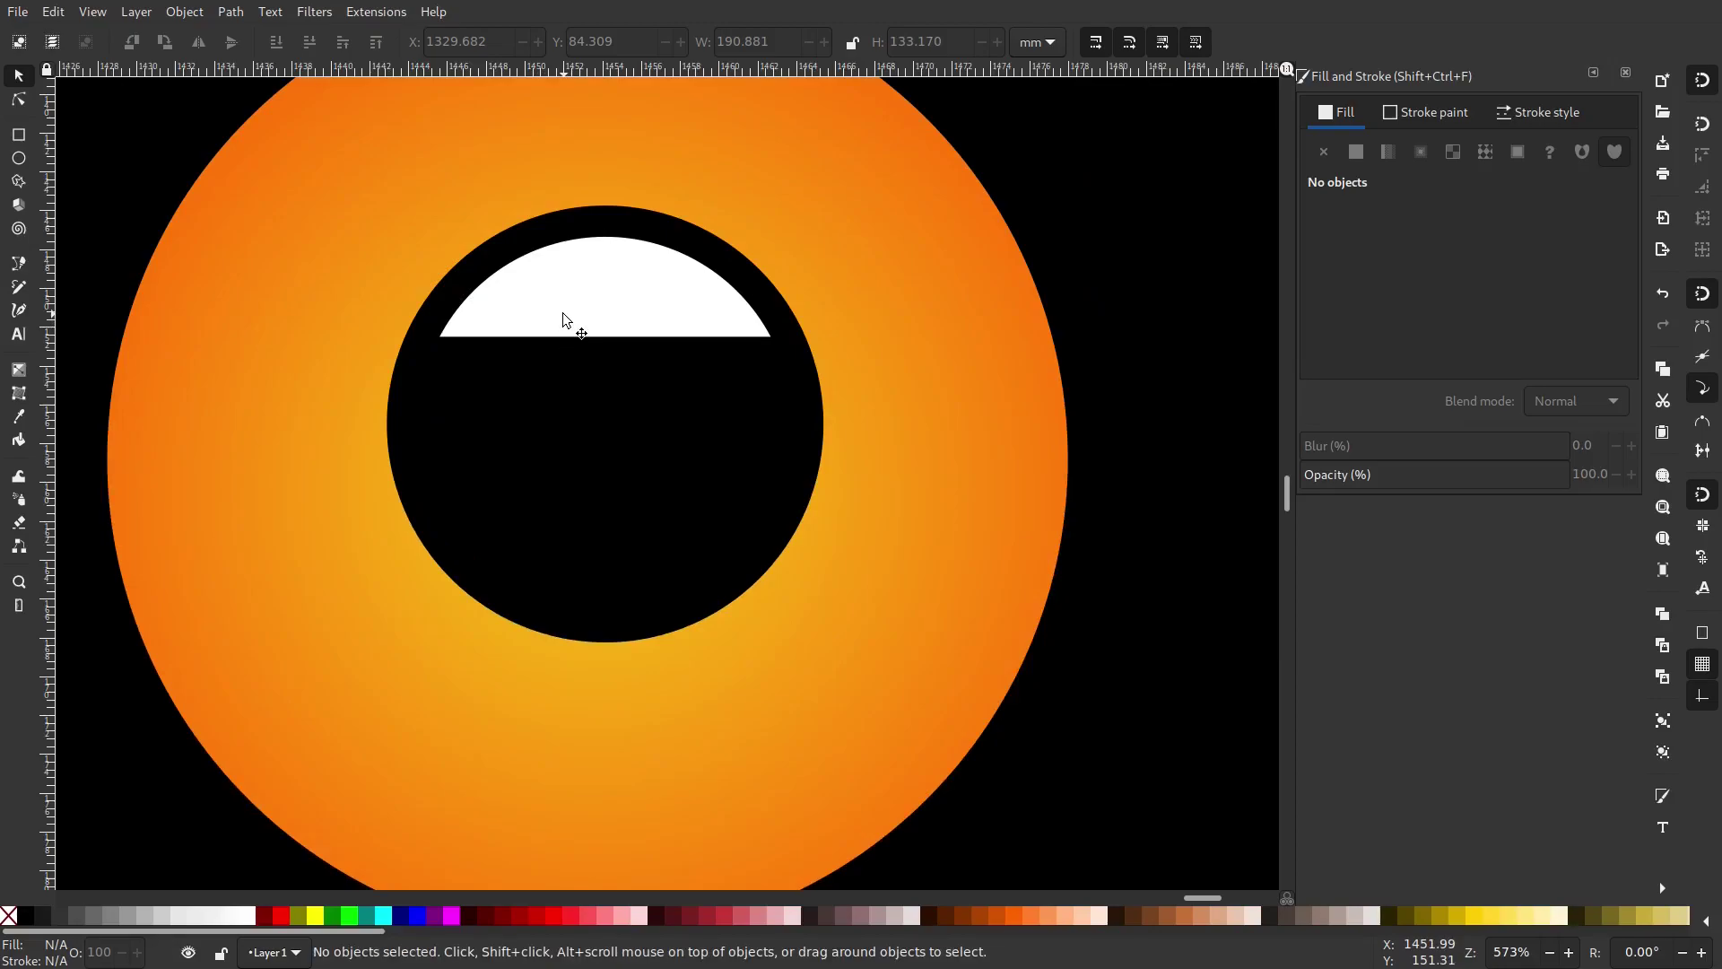
{"action": "scroll", "coordinate": [559, 384], "scroll_direction": "down", "scroll_amount": 7}
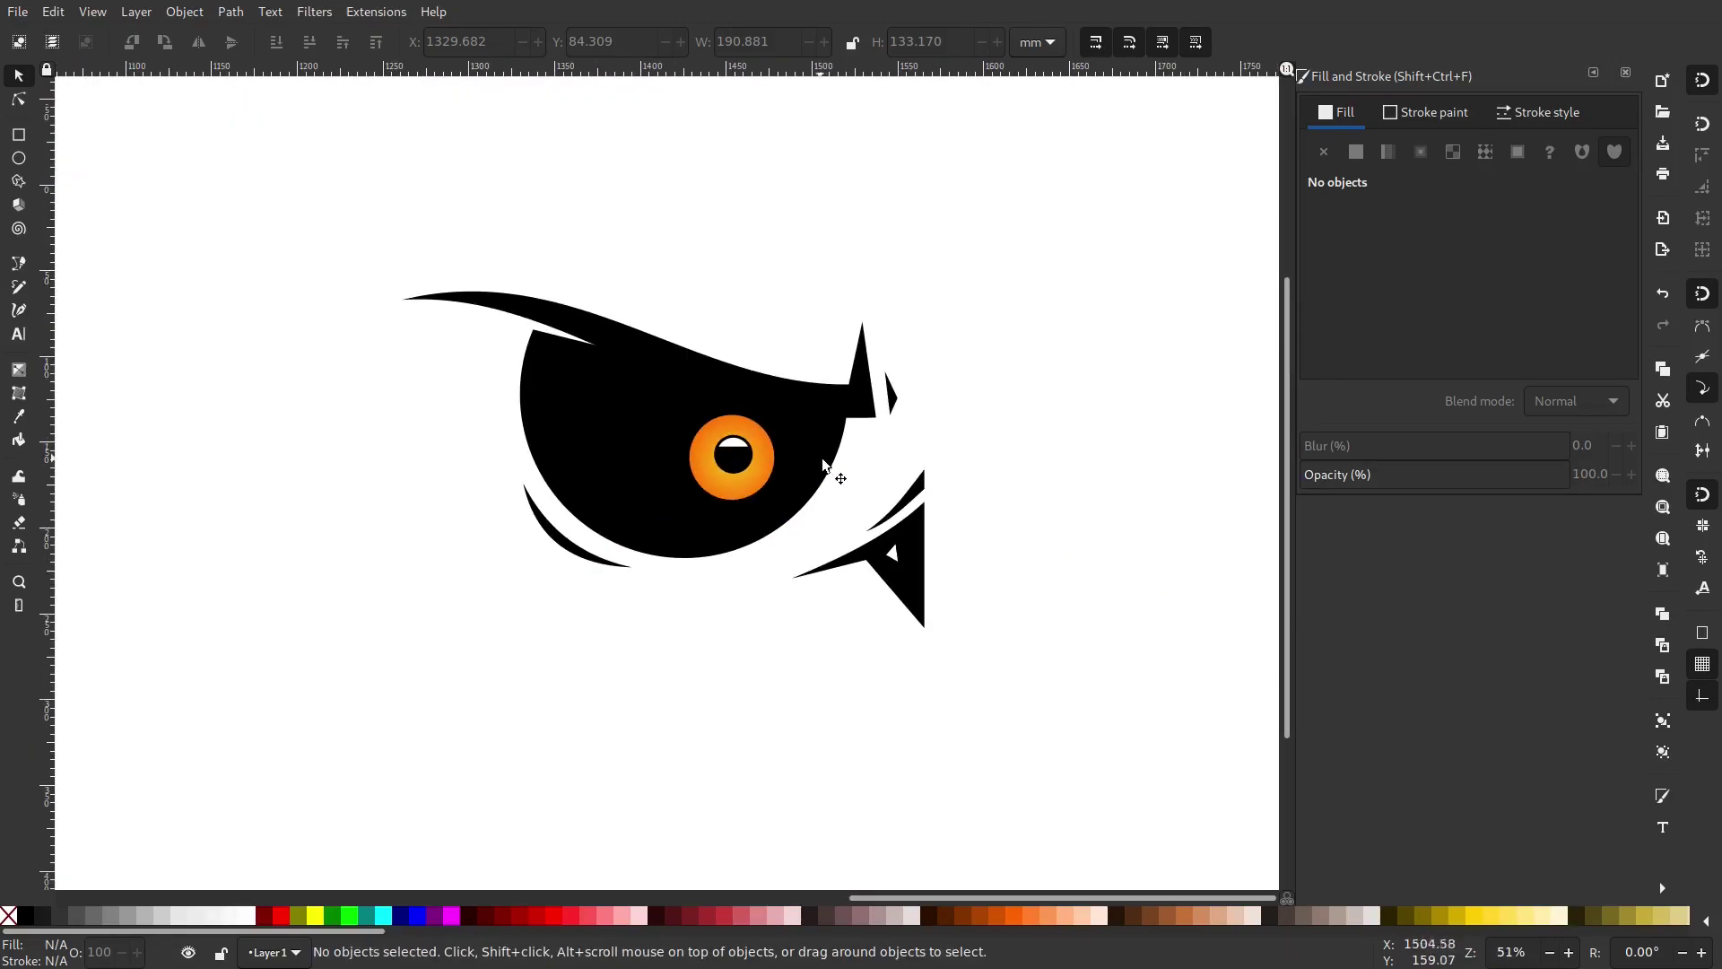
{"action": "scroll", "coordinate": [533, 375], "scroll_direction": "down", "scroll_amount": 3}
{"action": "scroll", "coordinate": [628, 355], "scroll_direction": "up", "scroll_amount": 6}
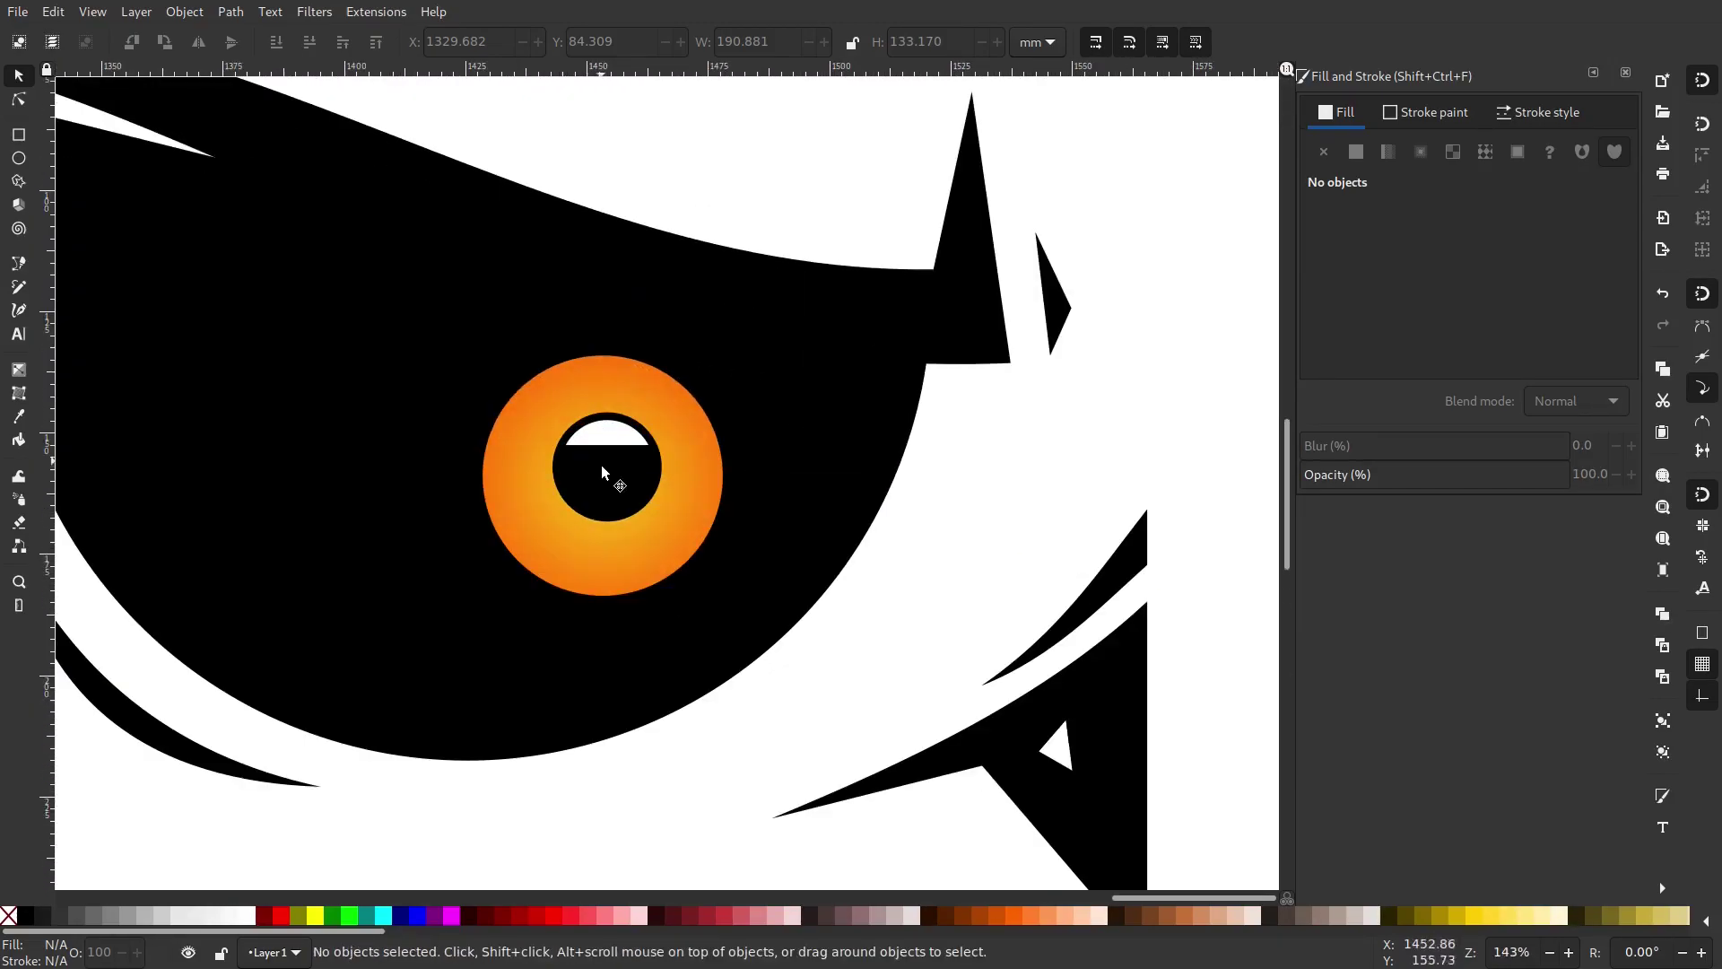
{"action": "left_click", "coordinate": [601, 435]}
{"action": "scroll", "coordinate": [601, 435], "scroll_direction": "up", "scroll_amount": 3}
{"action": "left_click_drag", "start_coordinate": [1519, 305], "coordinate": [1395, 315]}
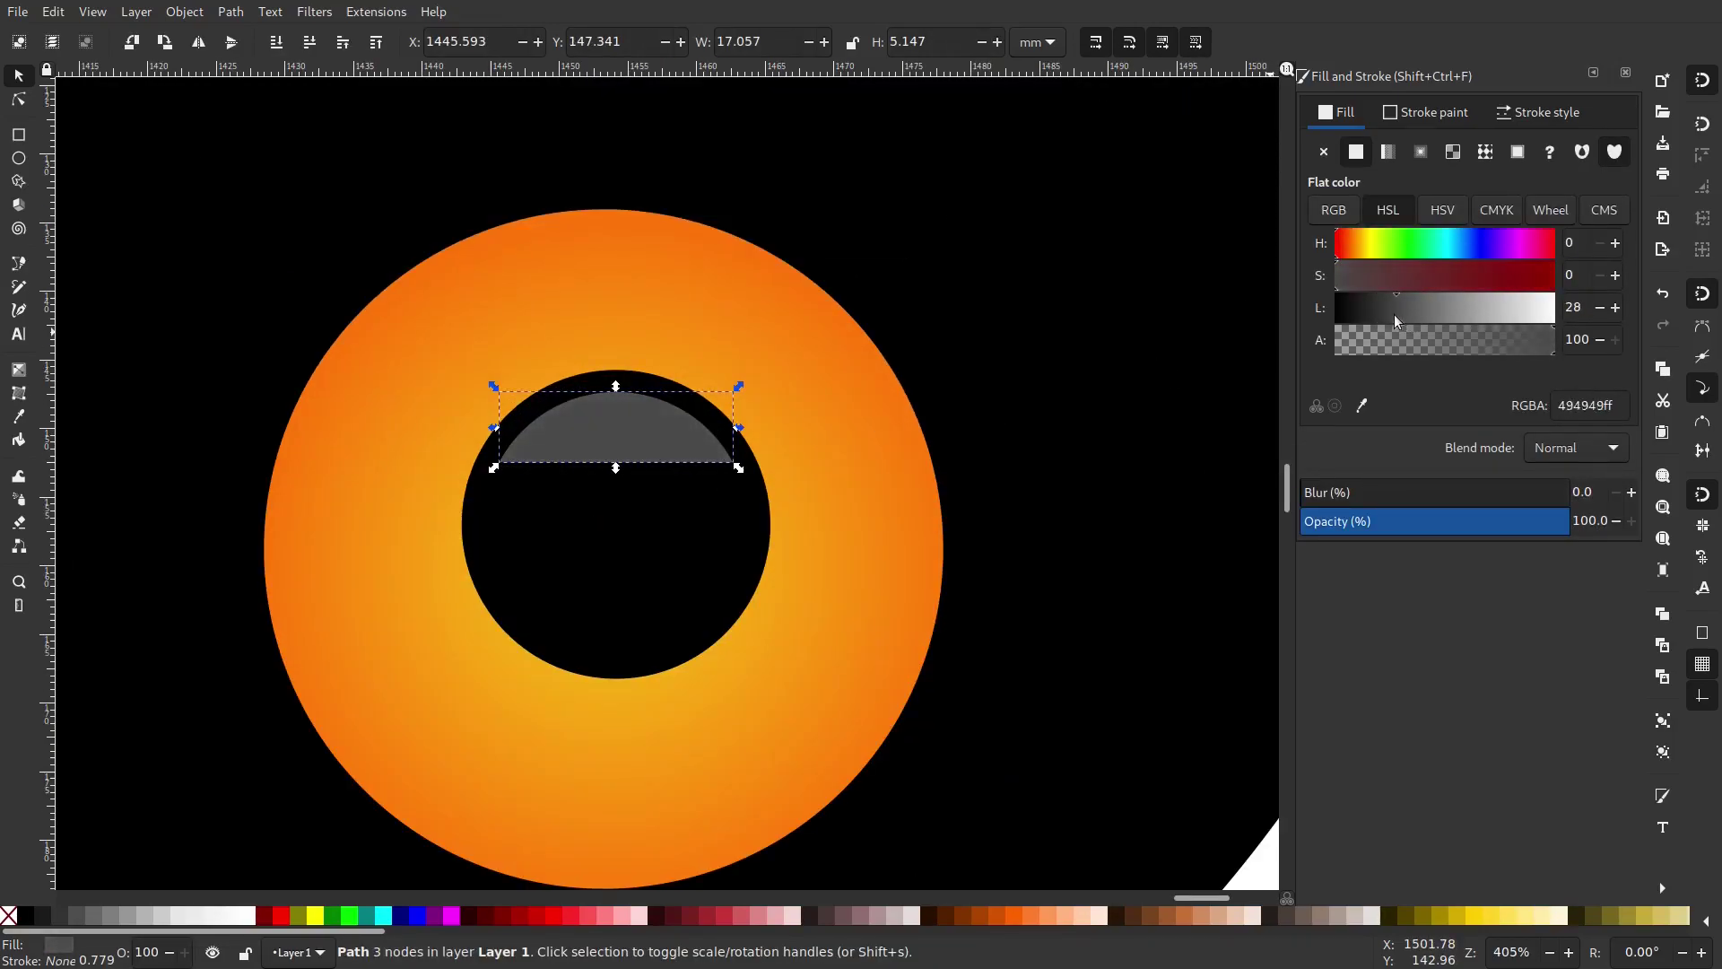
{"action": "scroll", "coordinate": [972, 405], "scroll_direction": "down", "scroll_amount": 3}
{"action": "left_click", "coordinate": [960, 199]}
{"action": "scroll", "coordinate": [934, 412], "scroll_direction": "down", "scroll_amount": 4}
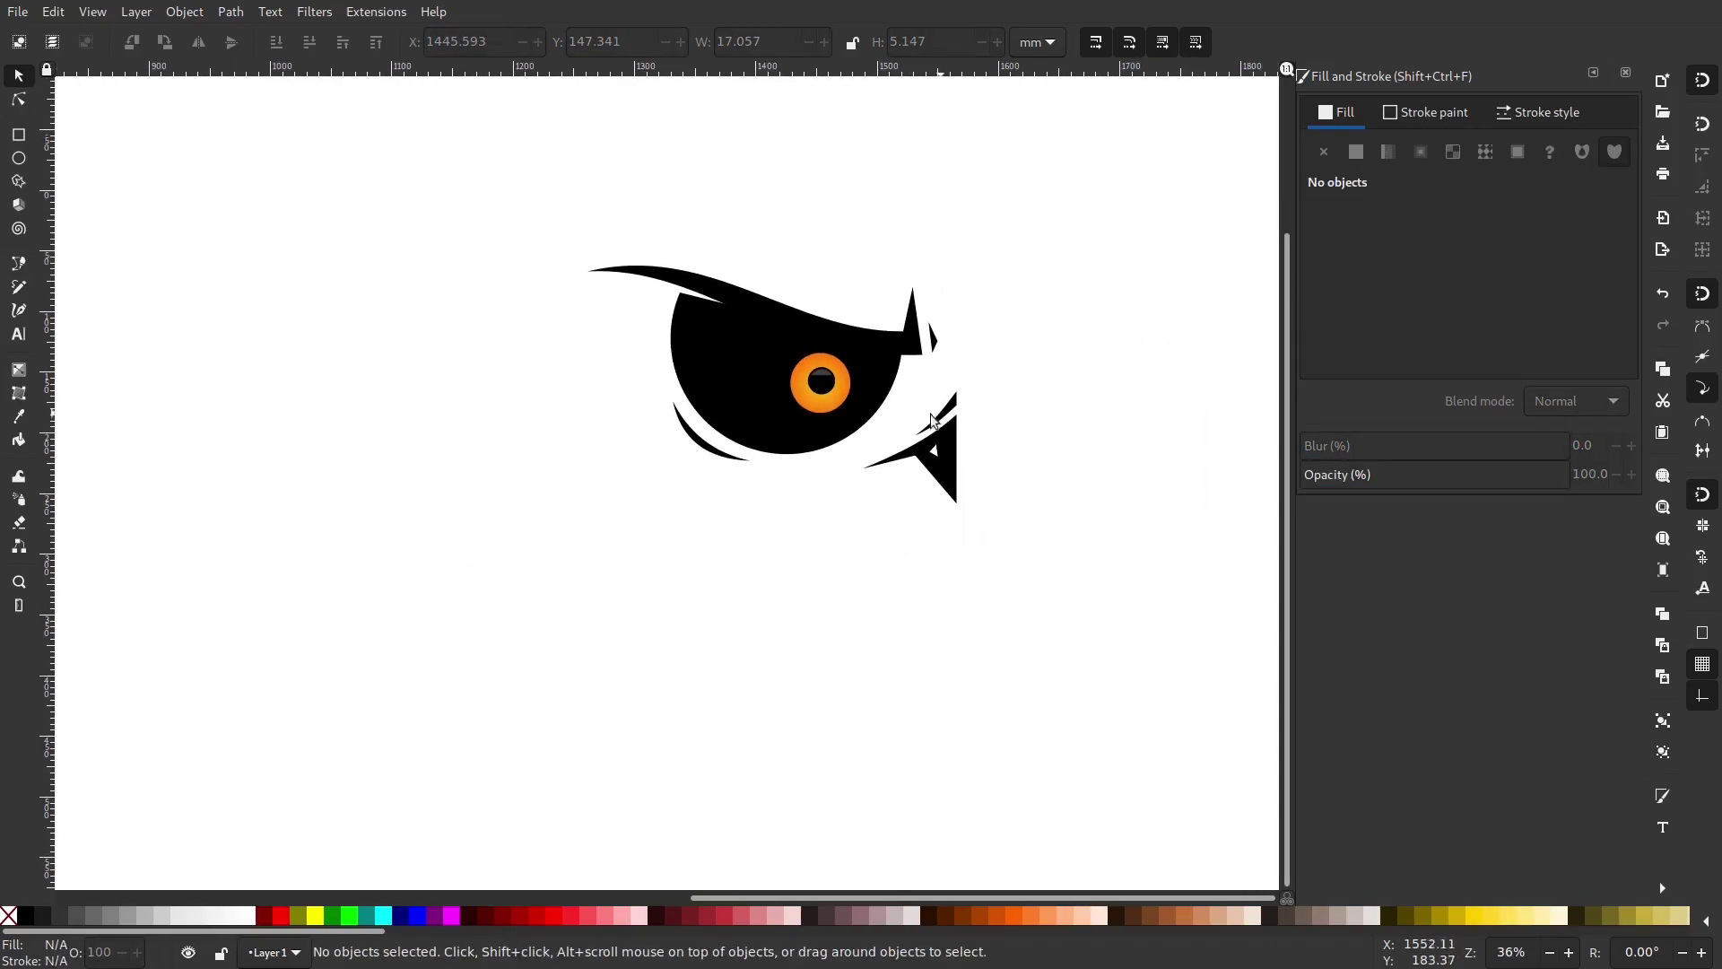
Examine the iris, pupil and grey highlight close up and within the whole half face.
{"action": "scroll", "coordinate": [868, 379], "scroll_direction": "up", "scroll_amount": 7}
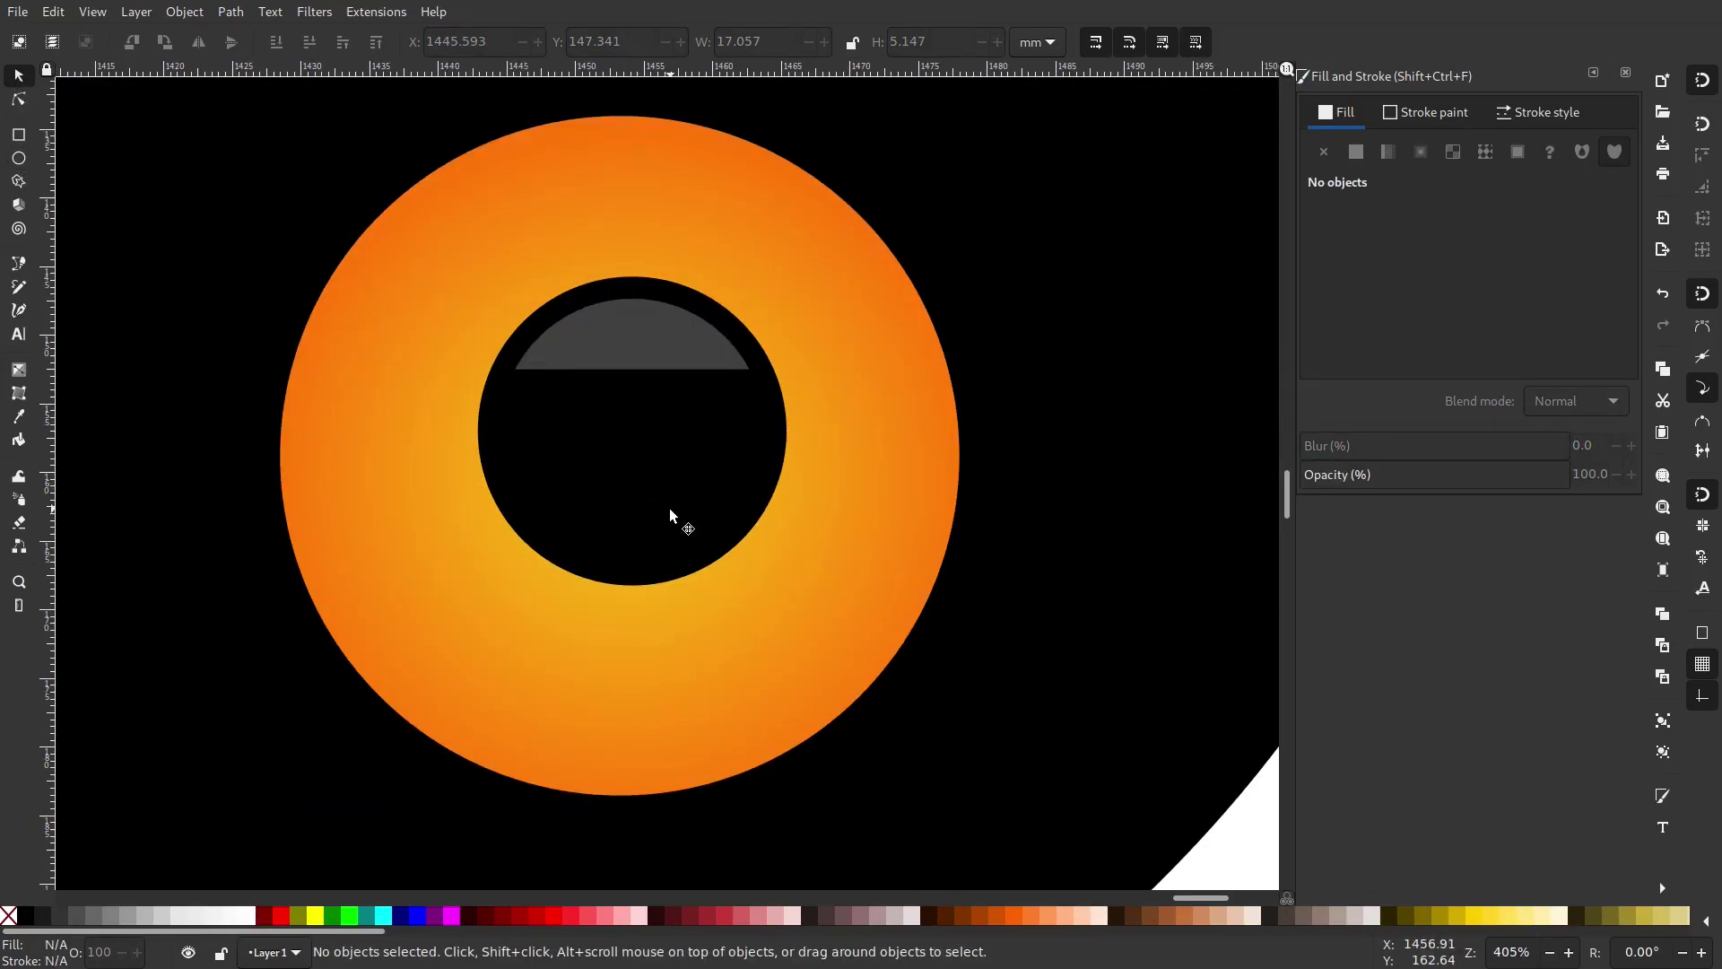
{"action": "scroll", "coordinate": [669, 509], "scroll_direction": "down", "scroll_amount": 6}
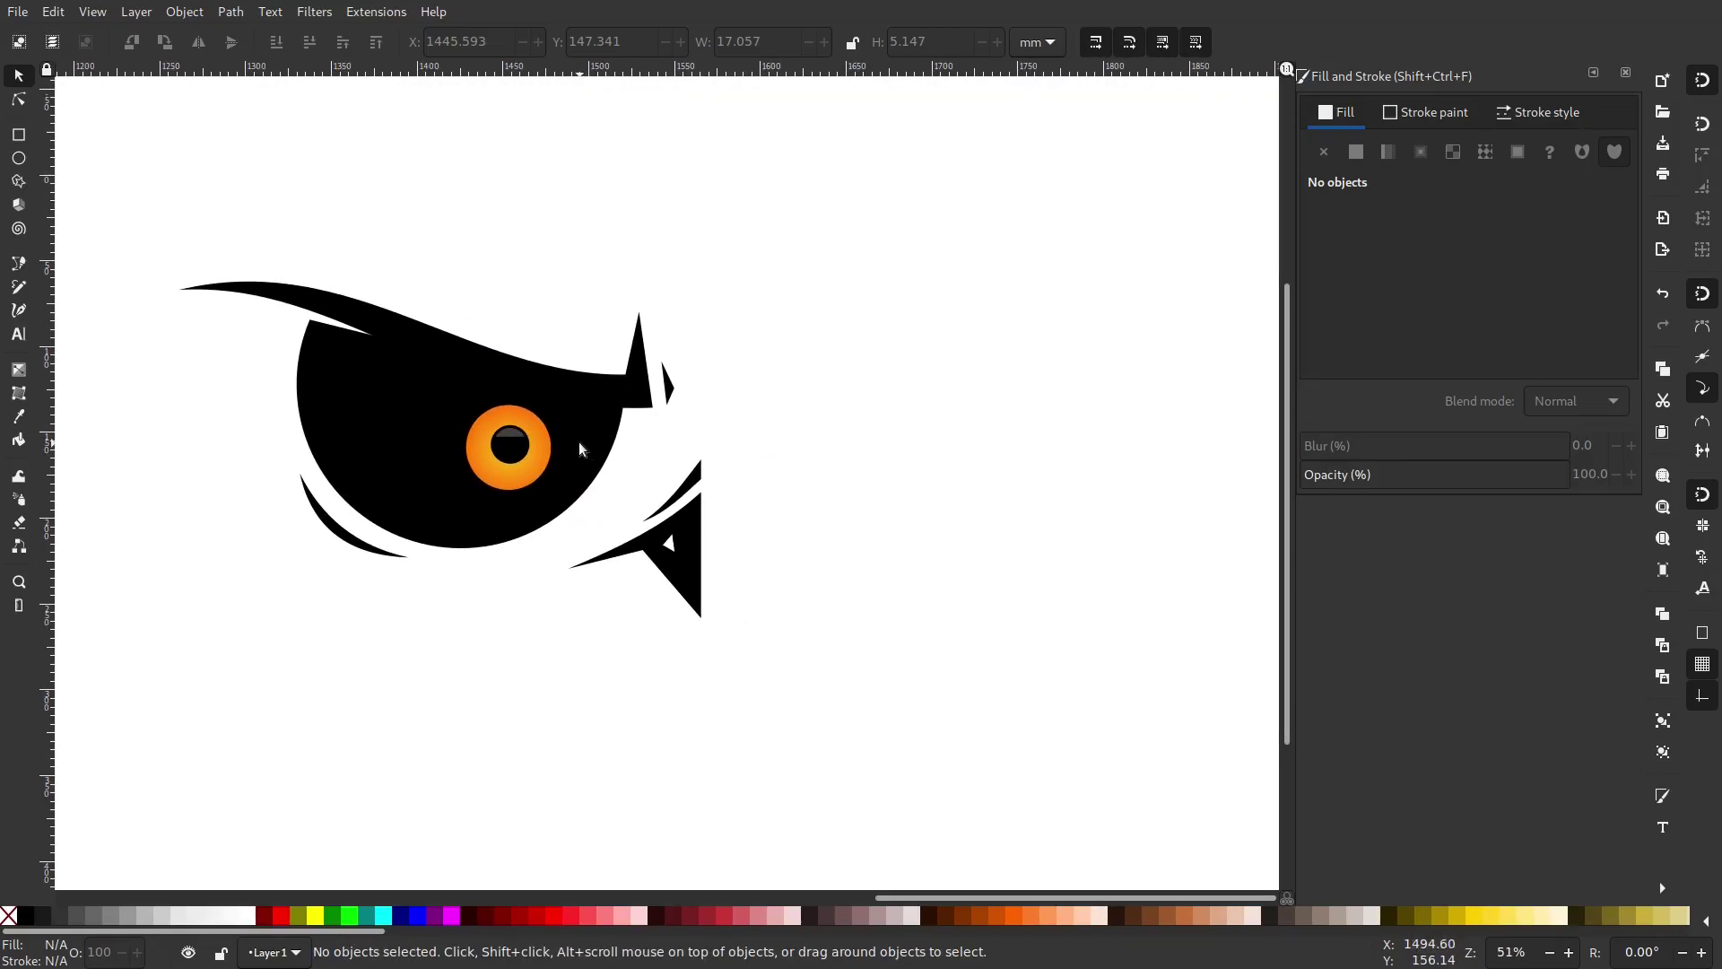
{"action": "scroll", "coordinate": [432, 423], "scroll_direction": "up", "scroll_amount": 1}
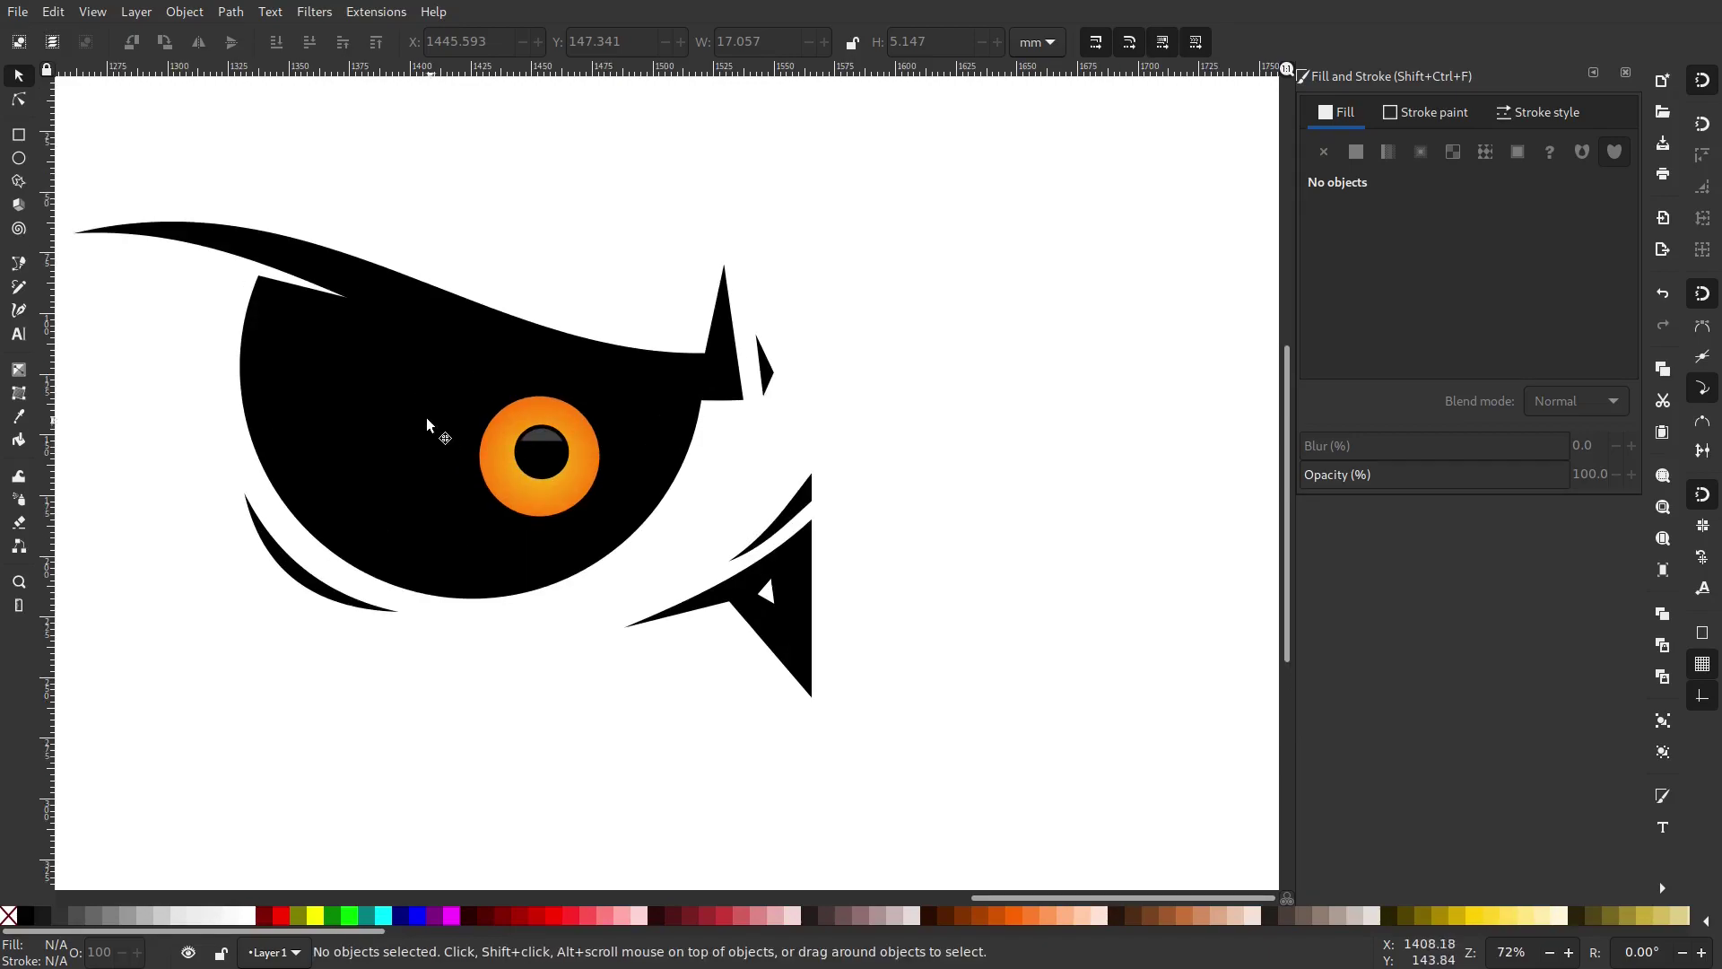
{"action": "scroll", "coordinate": [422, 416], "scroll_direction": "up", "scroll_amount": 2}
{"action": "left_click_drag", "start_coordinate": [603, 489], "coordinate": [664, 352]}
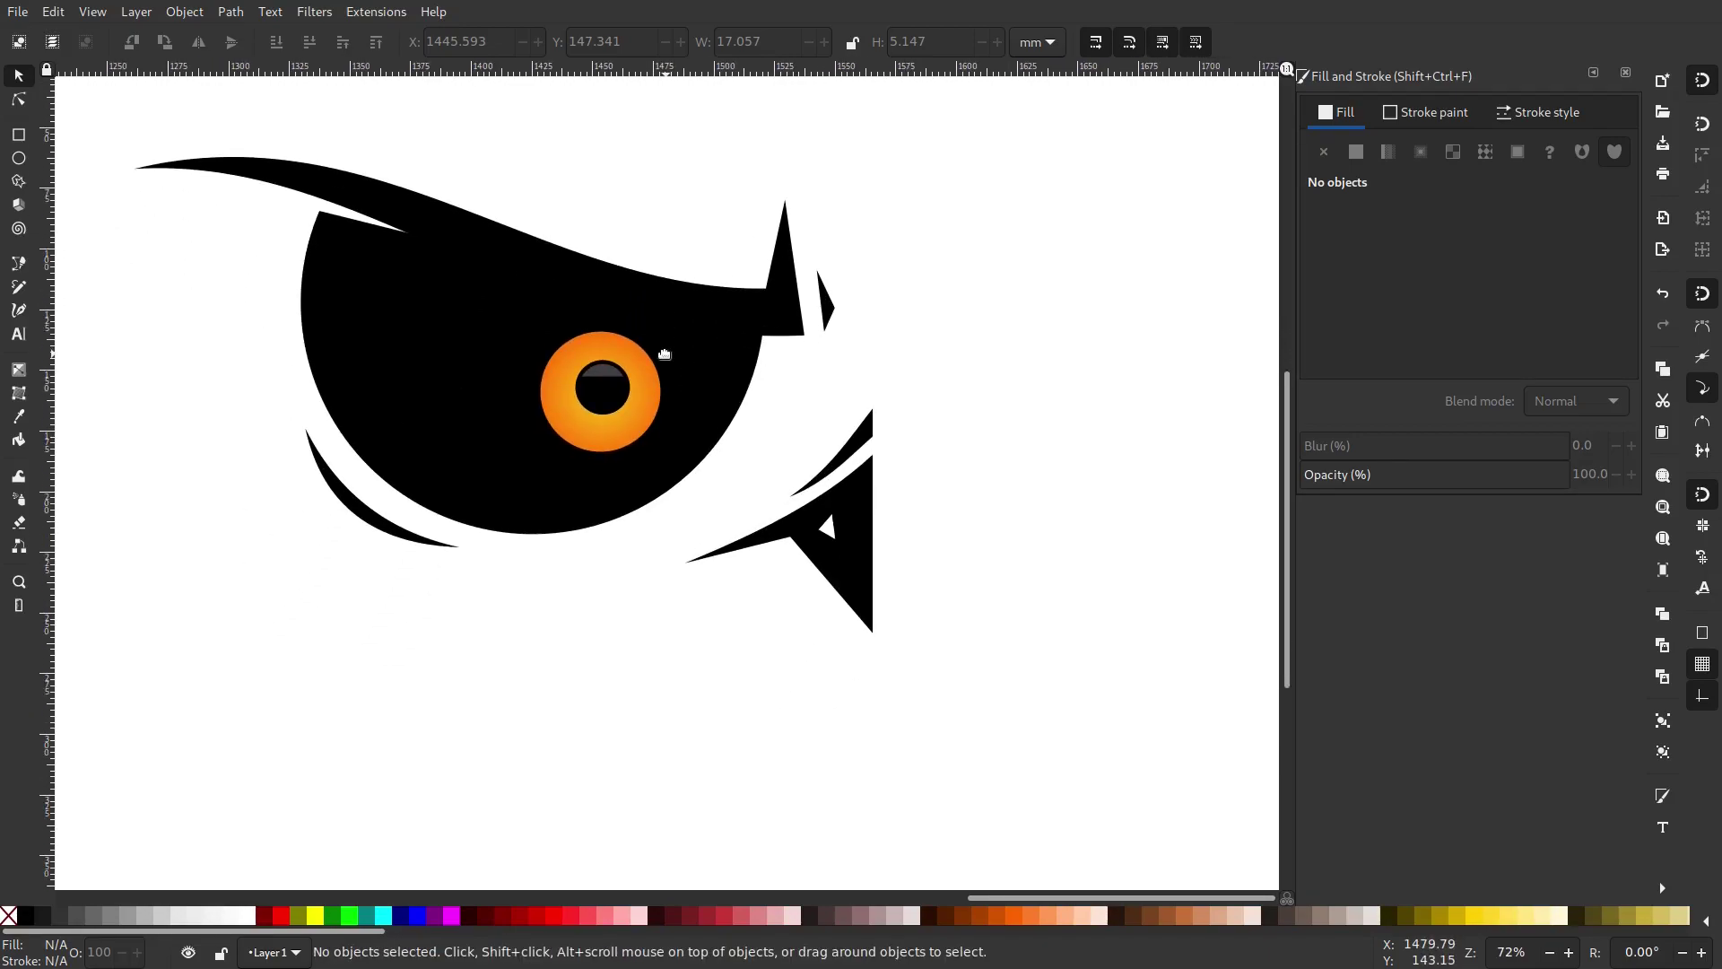
{"action": "scroll", "coordinate": [601, 394], "scroll_direction": "up", "scroll_amount": 3}
{"action": "left_click", "coordinate": [628, 496]}
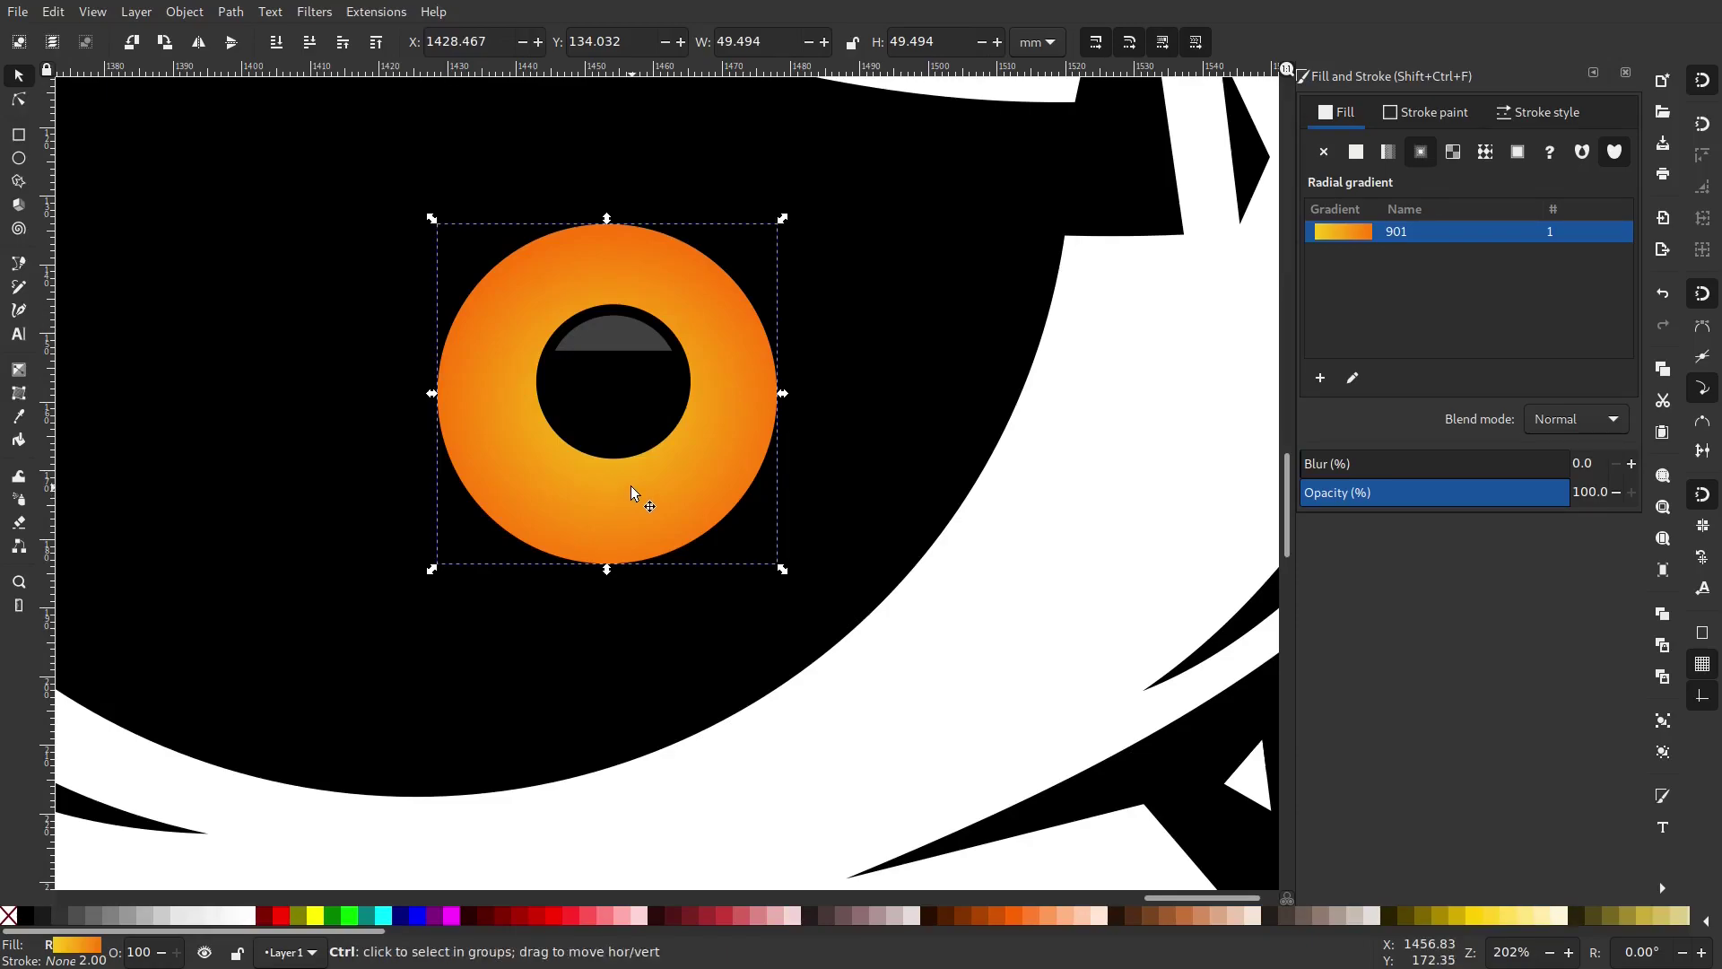
{"action": "scroll", "coordinate": [631, 486], "scroll_direction": "down", "scroll_amount": 2}
{"action": "left_click", "coordinate": [676, 612]}
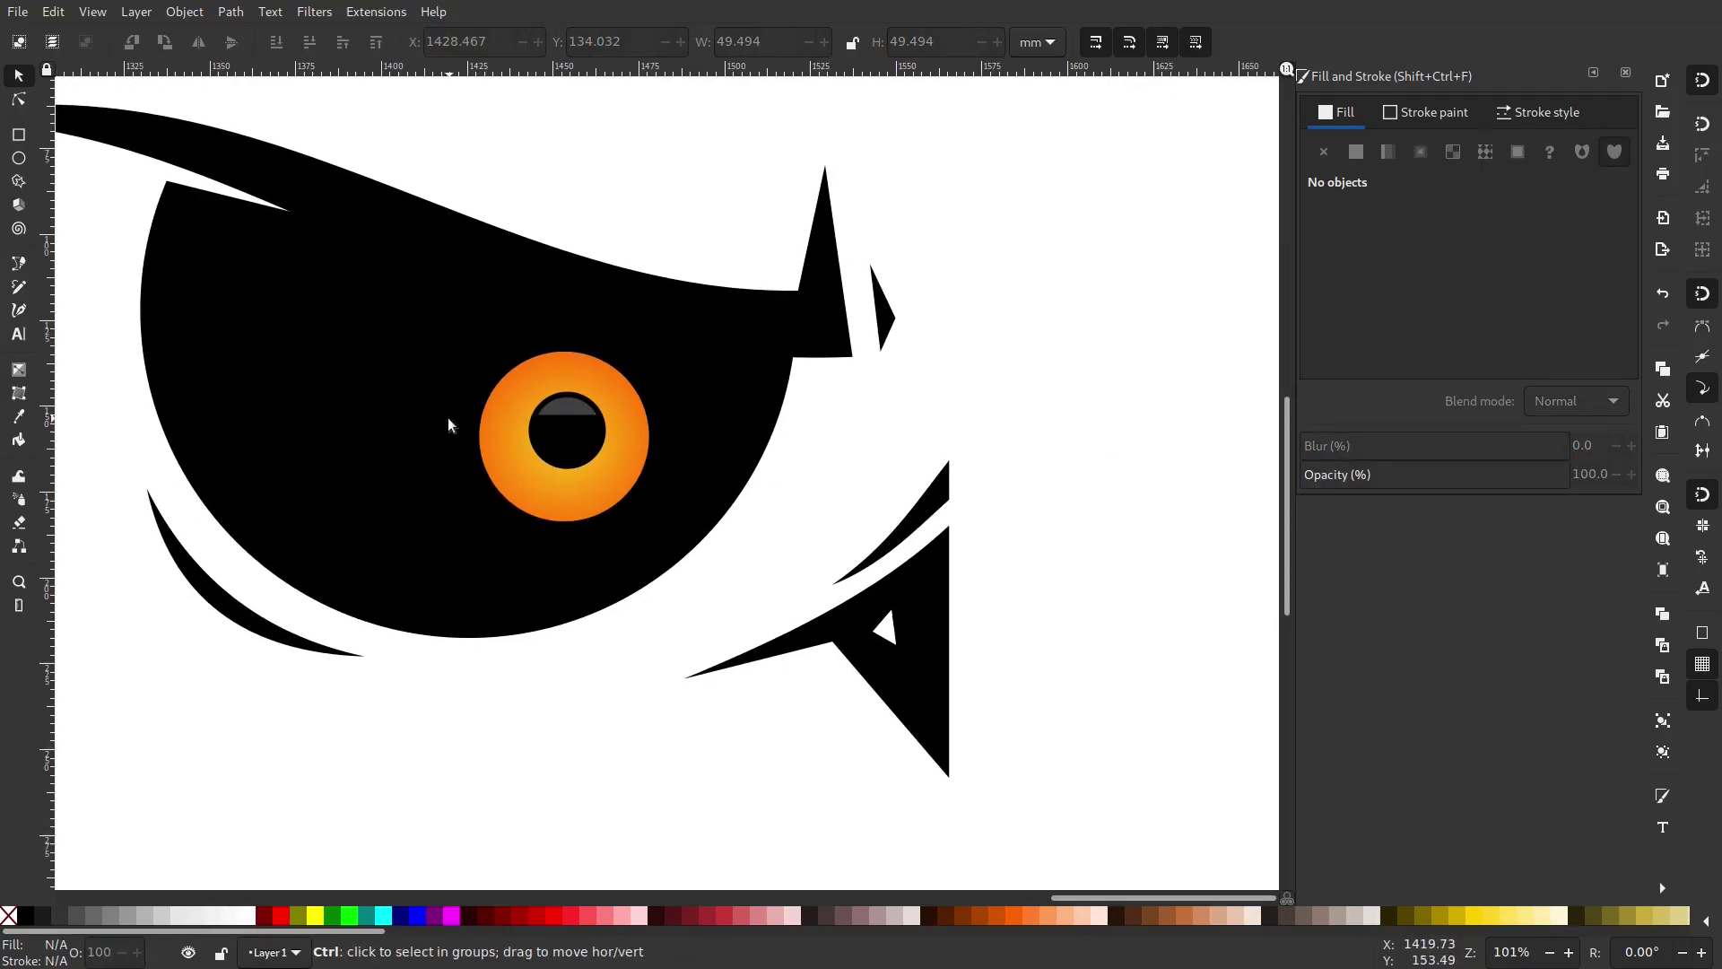
{"action": "scroll", "coordinate": [449, 417], "scroll_direction": "up", "scroll_amount": 2}
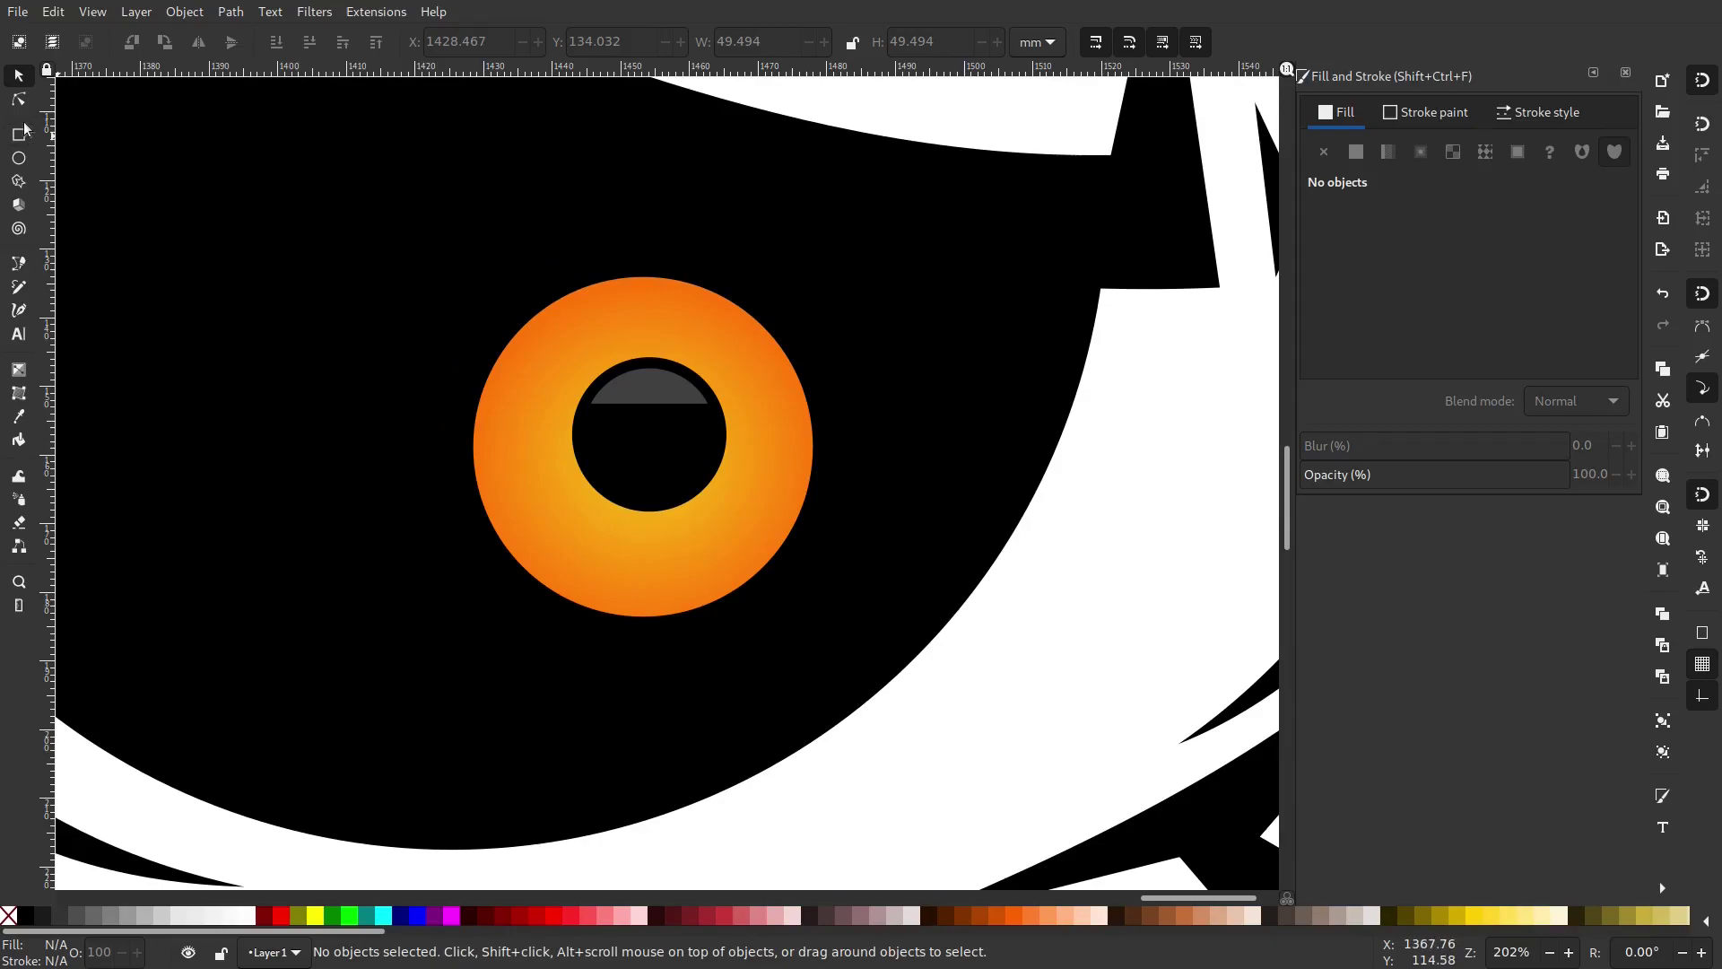
{"action": "left_click", "coordinate": [18, 262]}
{"action": "left_click", "coordinate": [443, 493]}
{"action": "left_click", "coordinate": [615, 653]}
{"action": "left_click", "coordinate": [443, 494]}
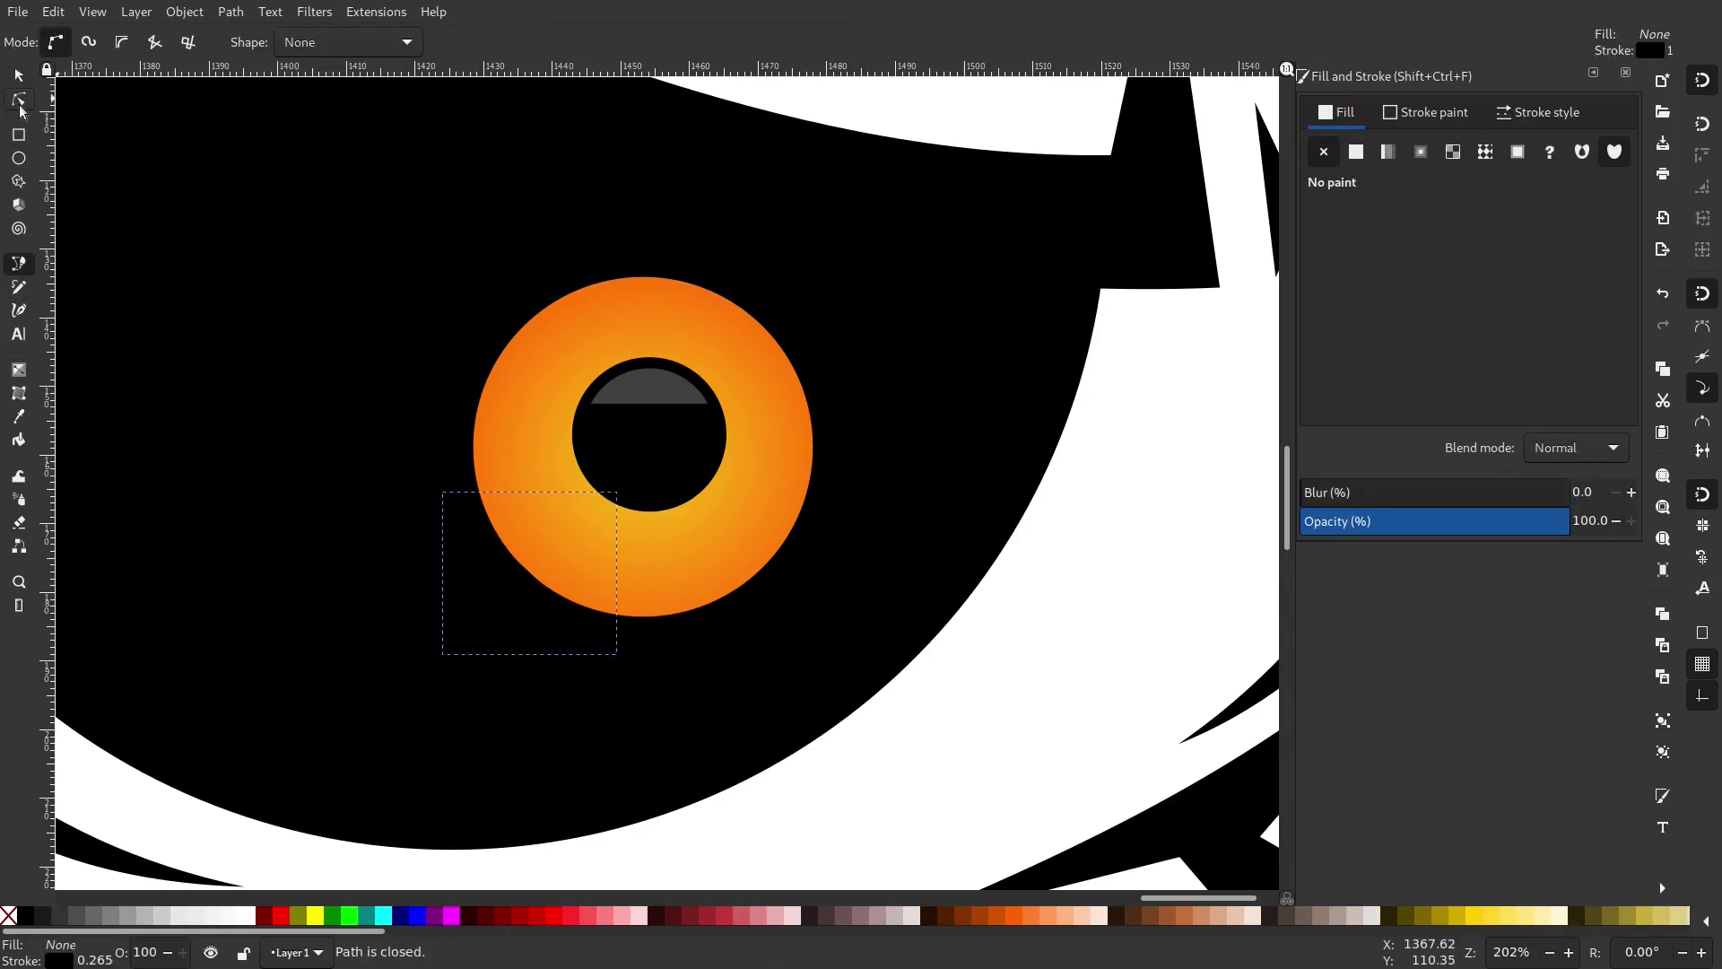
{"action": "left_click", "coordinate": [18, 102]}
{"action": "left_click", "coordinate": [1387, 152]}
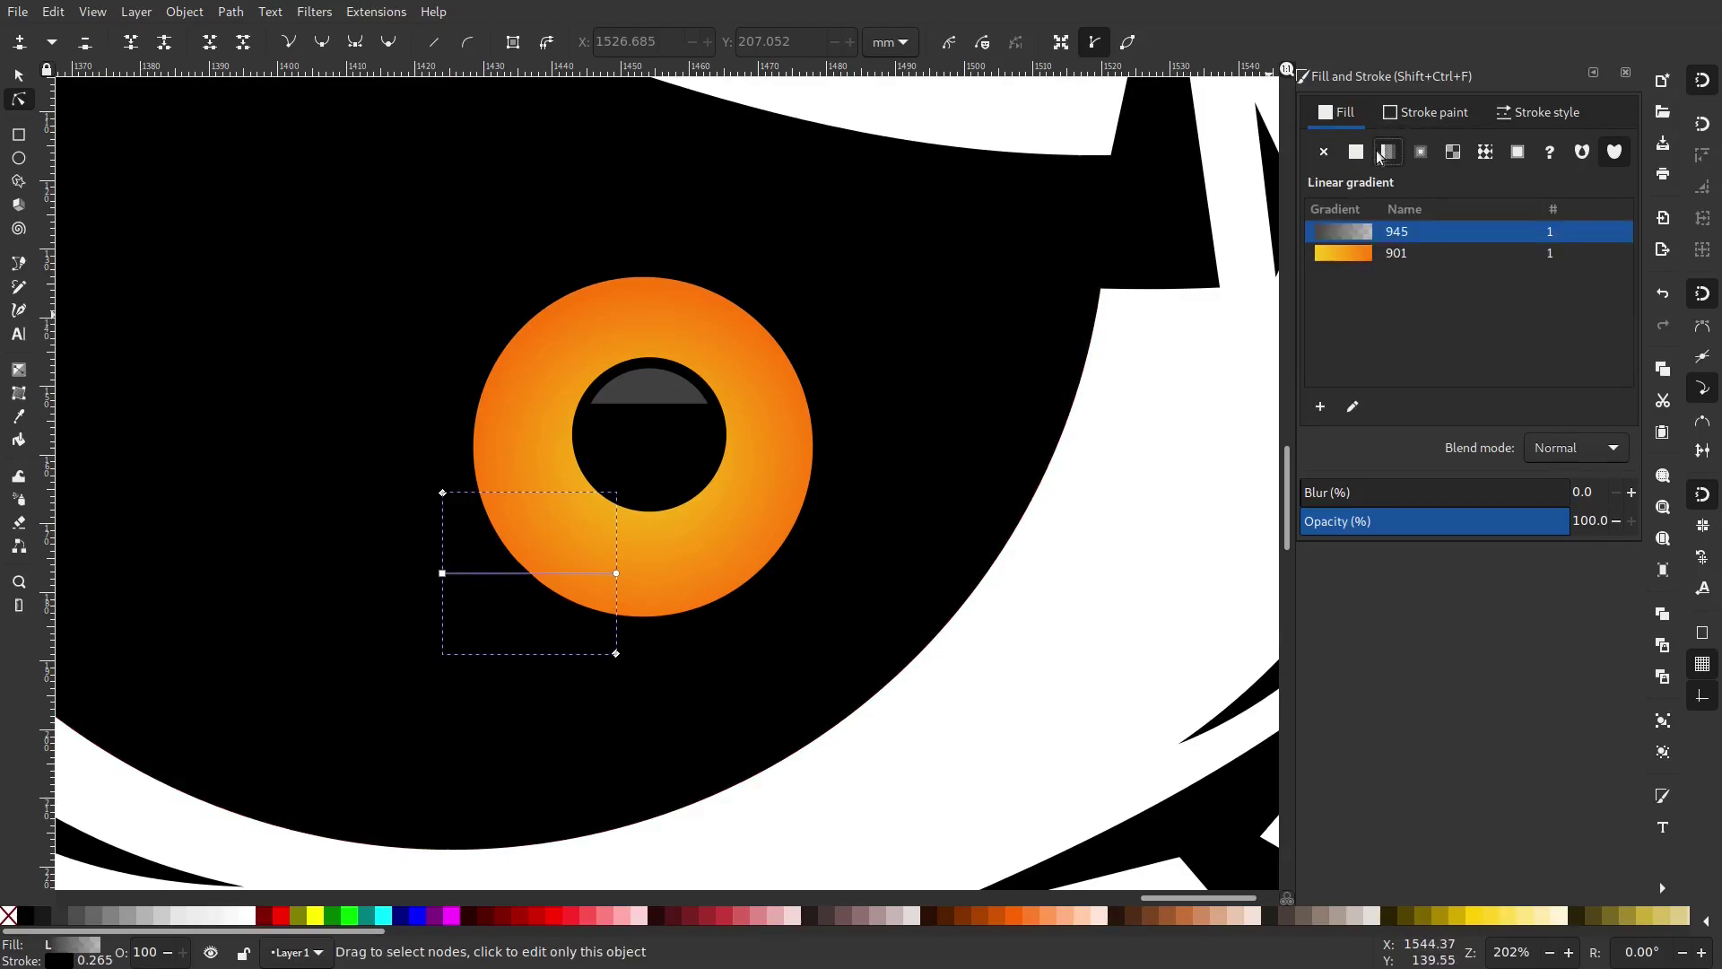
{"action": "left_click", "coordinate": [1381, 258]}
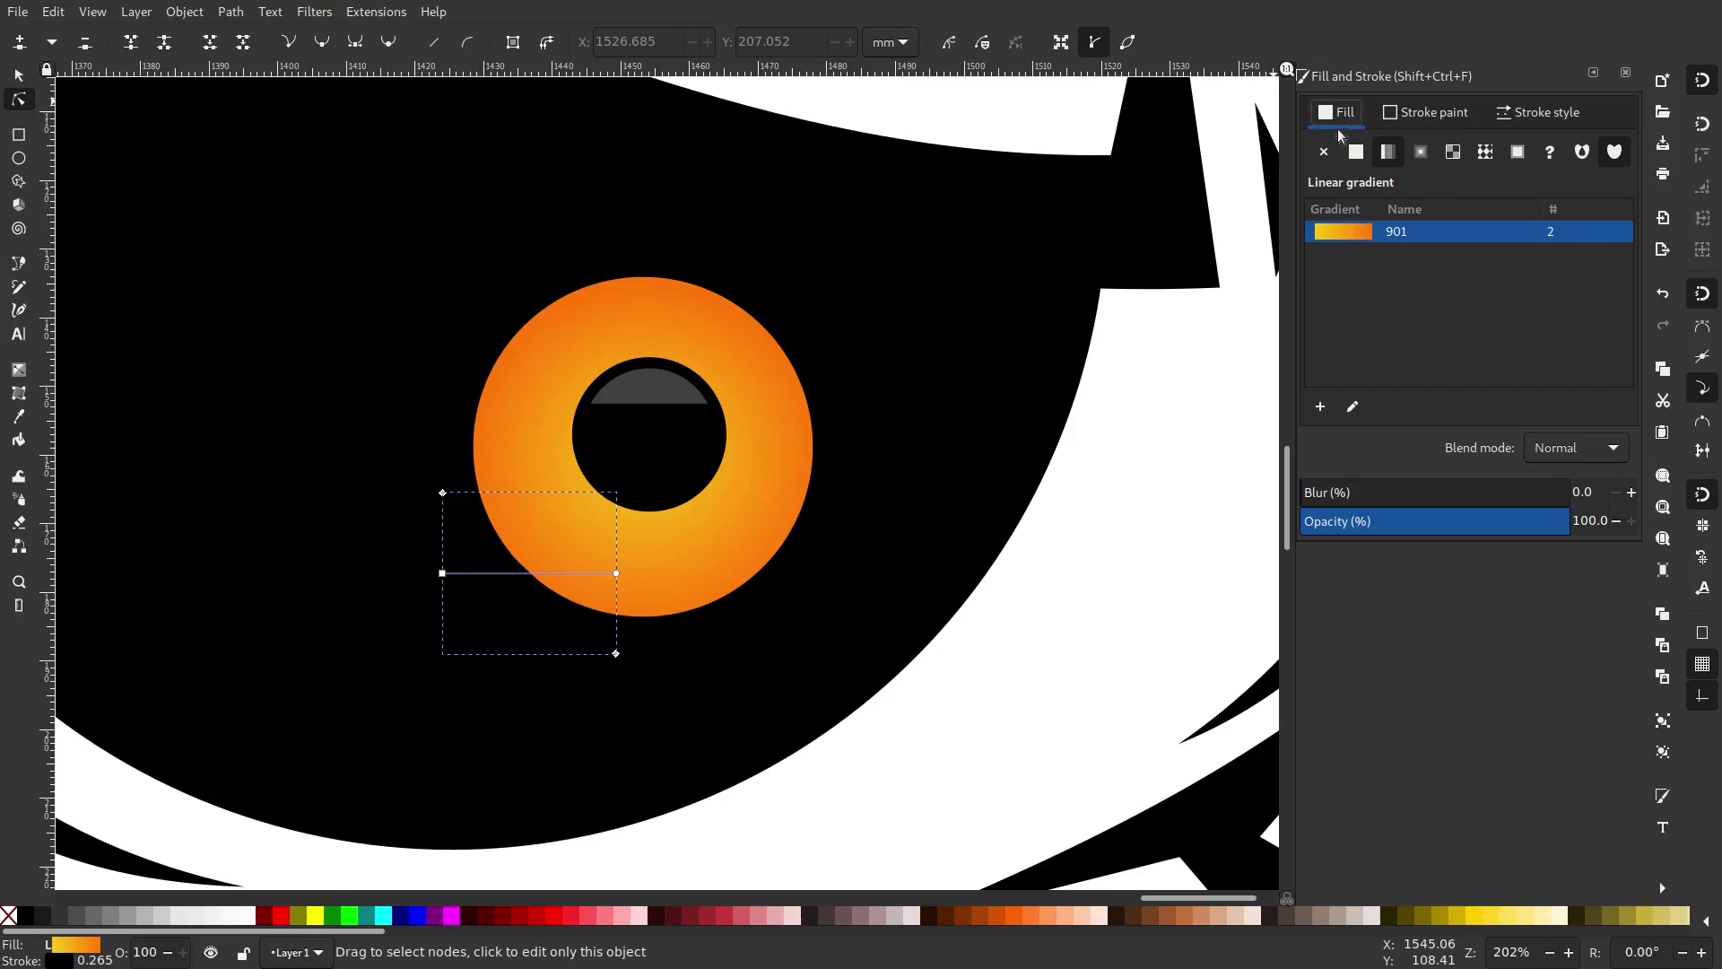
{"action": "left_click", "coordinate": [1358, 157]}
{"action": "left_click", "coordinate": [1388, 154]}
{"action": "left_click", "coordinate": [1426, 113]}
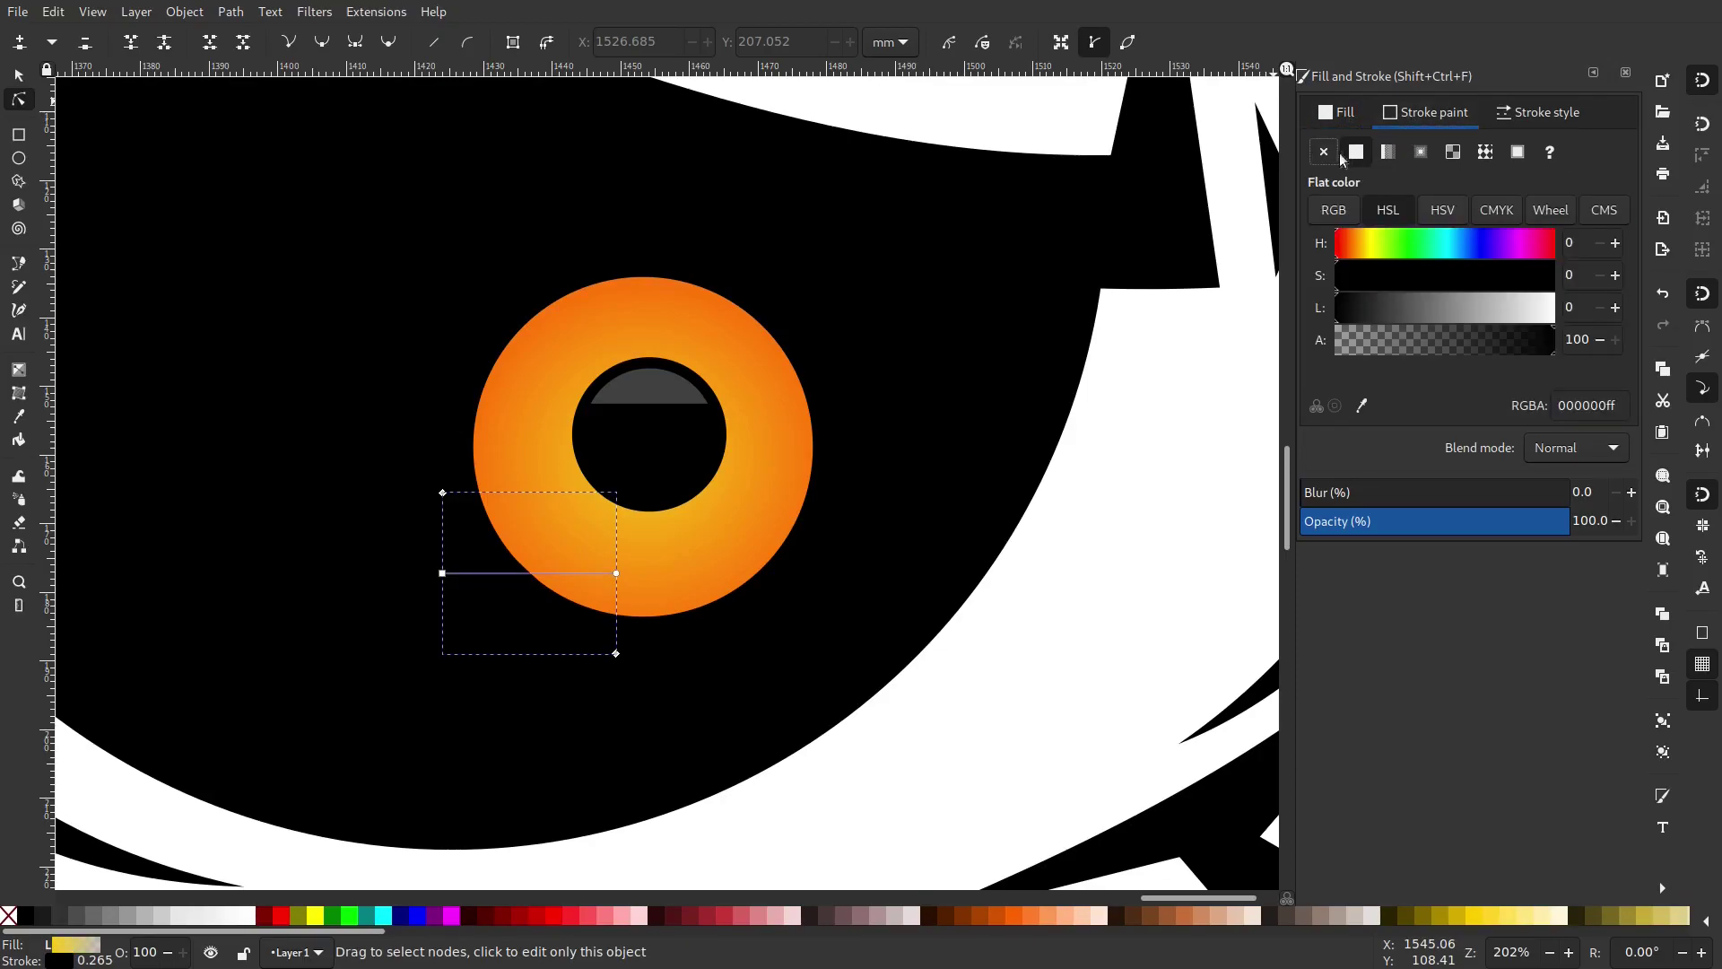
{"action": "left_click", "coordinate": [1324, 152]}
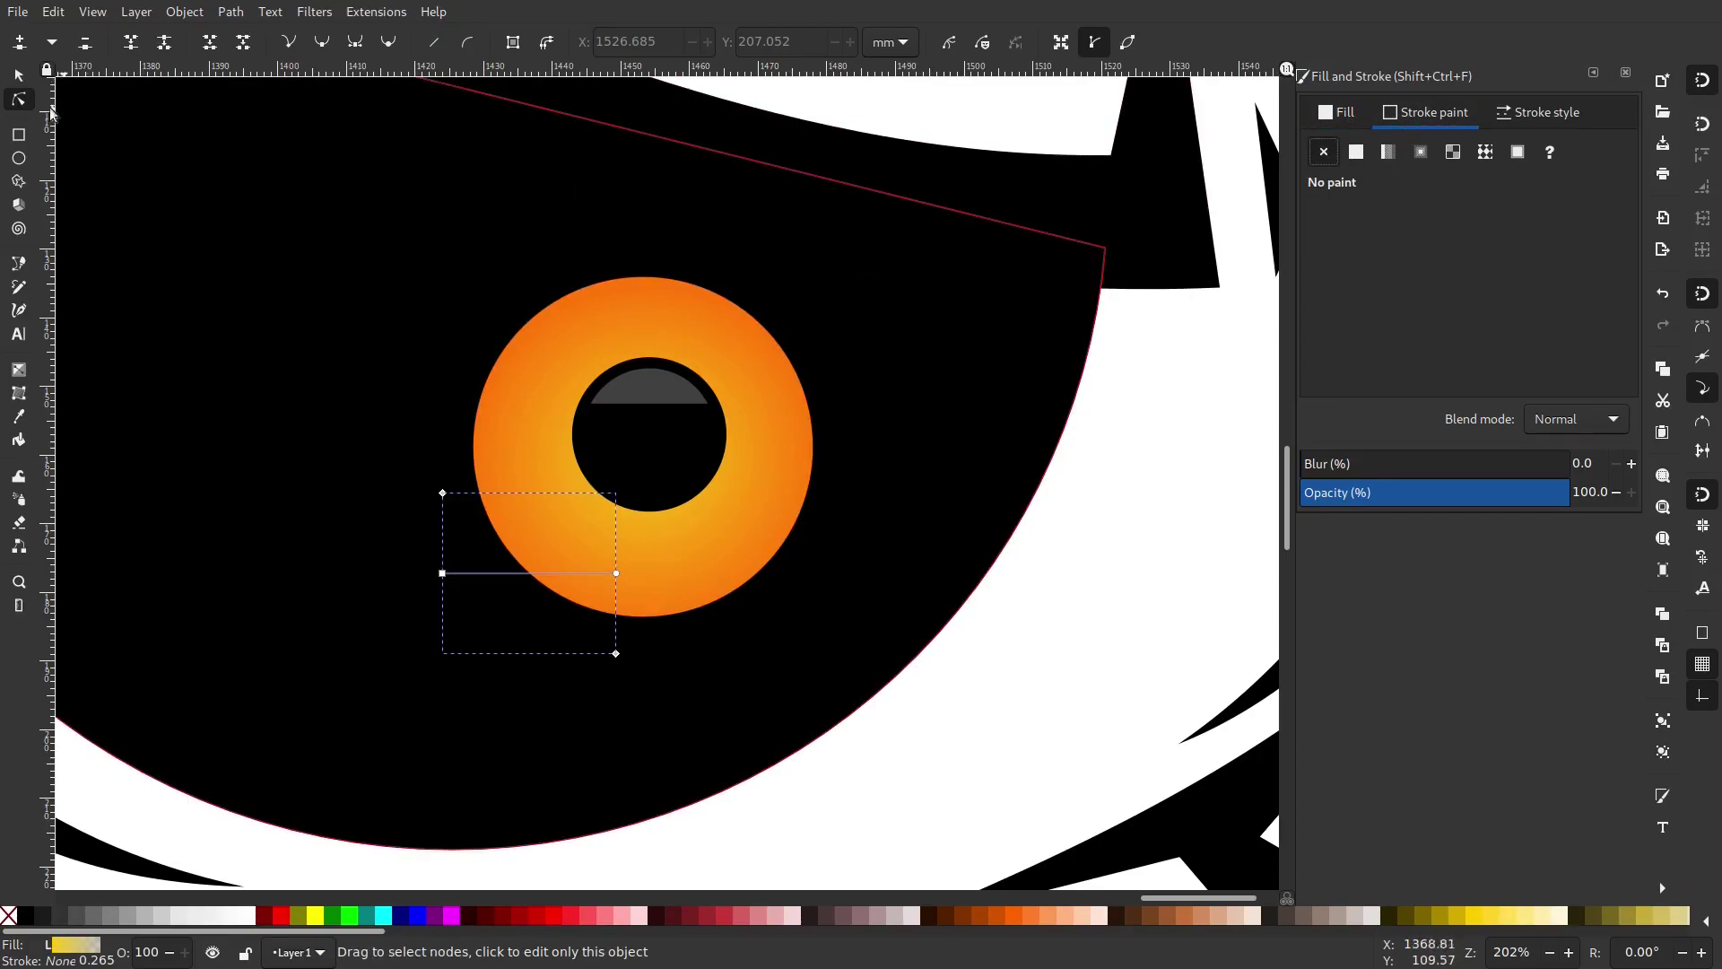
{"action": "left_click", "coordinate": [19, 76]}
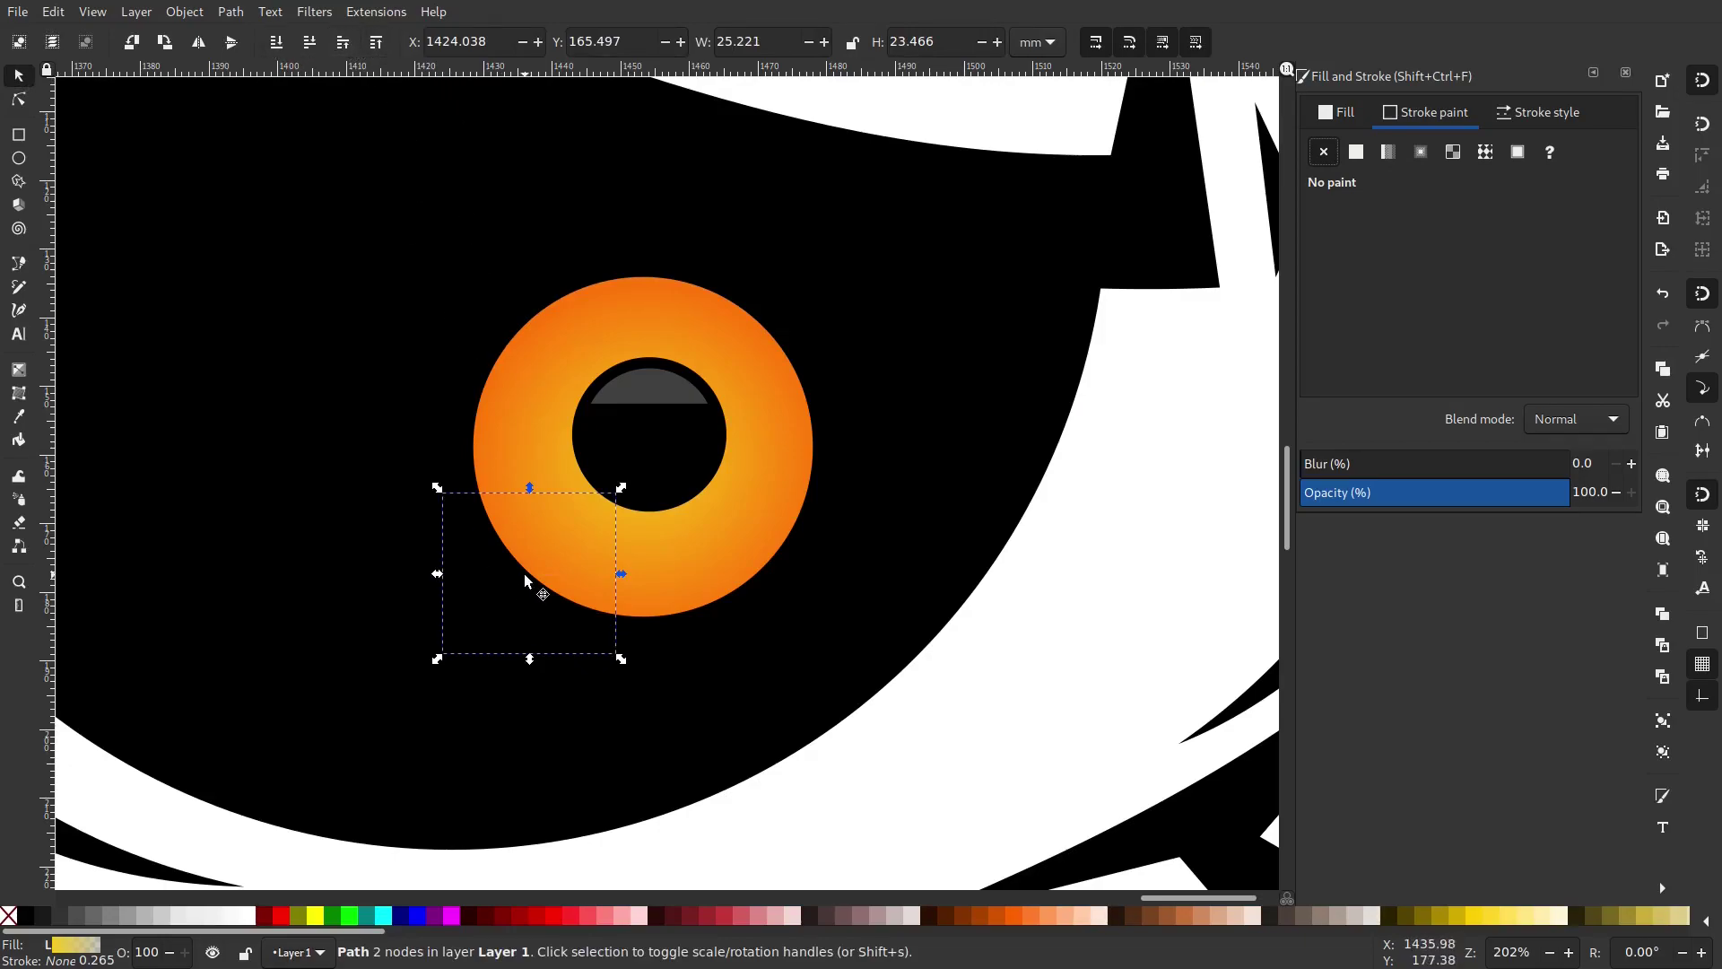
{"action": "left_click", "coordinate": [558, 634]}
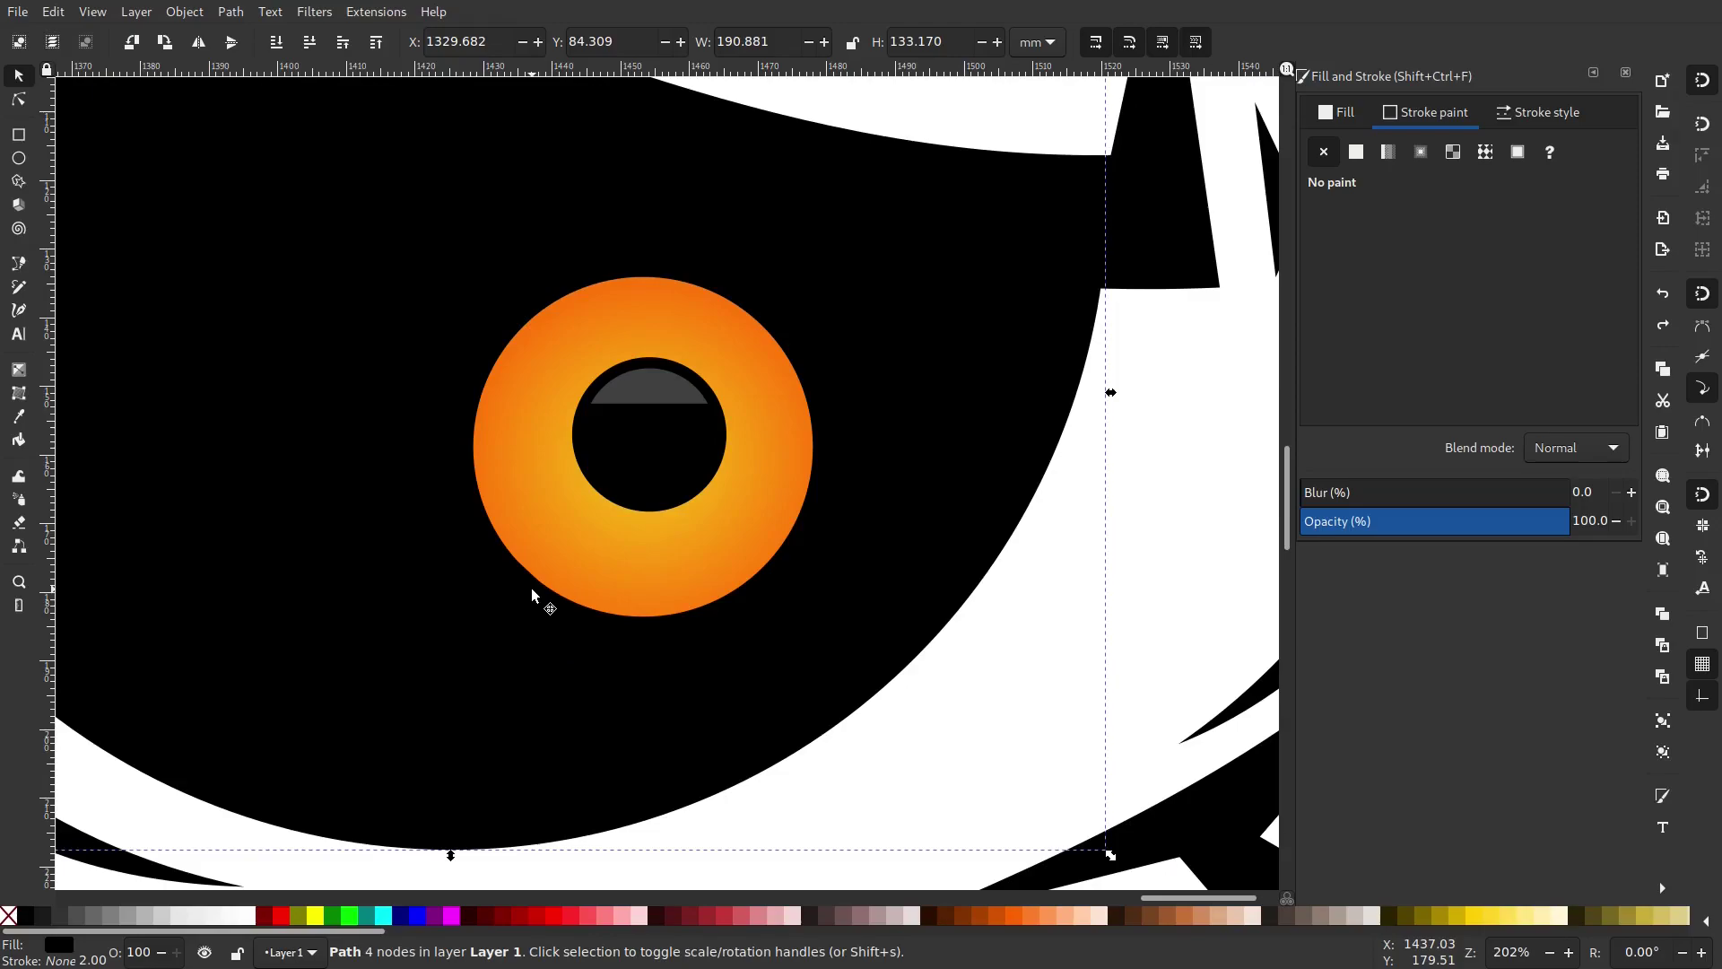
Draw a closed two-node diagonal line about 34 by 23 mm in the blank area above the brow.
{"action": "scroll", "coordinate": [966, 632], "scroll_direction": "down", "scroll_amount": 1}
{"action": "left_click_drag", "start_coordinate": [965, 635], "coordinate": [711, 845]}
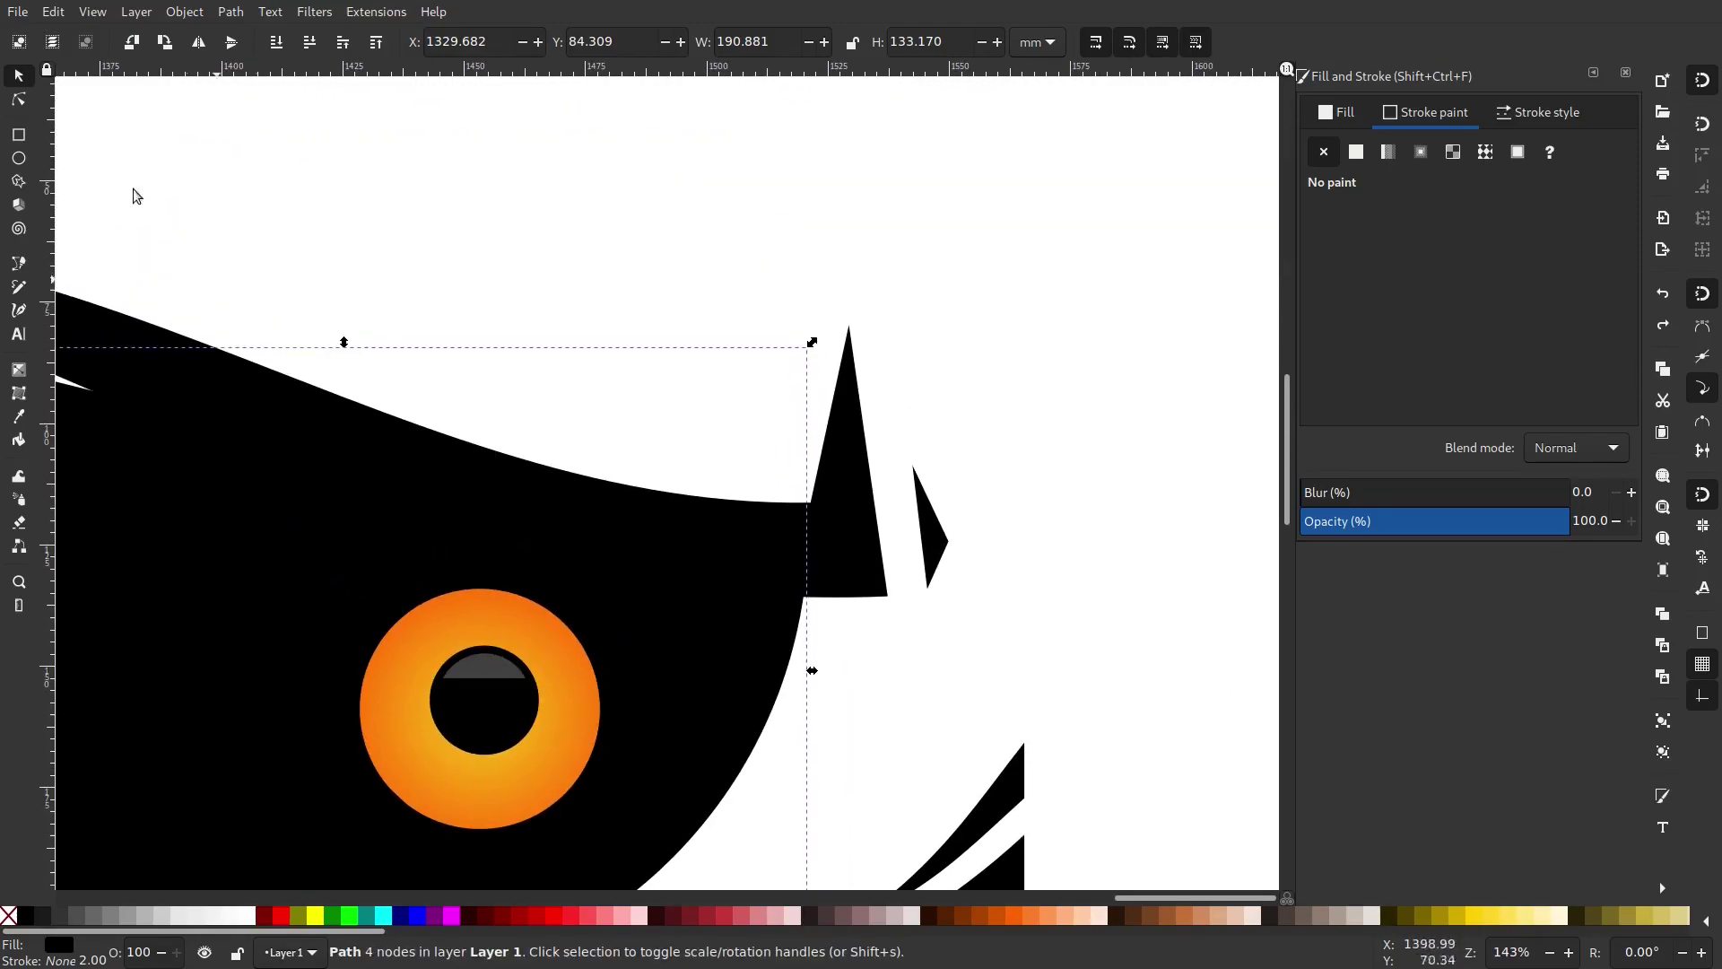
{"action": "left_click", "coordinate": [18, 263]}
{"action": "left_click", "coordinate": [374, 185]}
{"action": "left_click", "coordinate": [536, 293]}
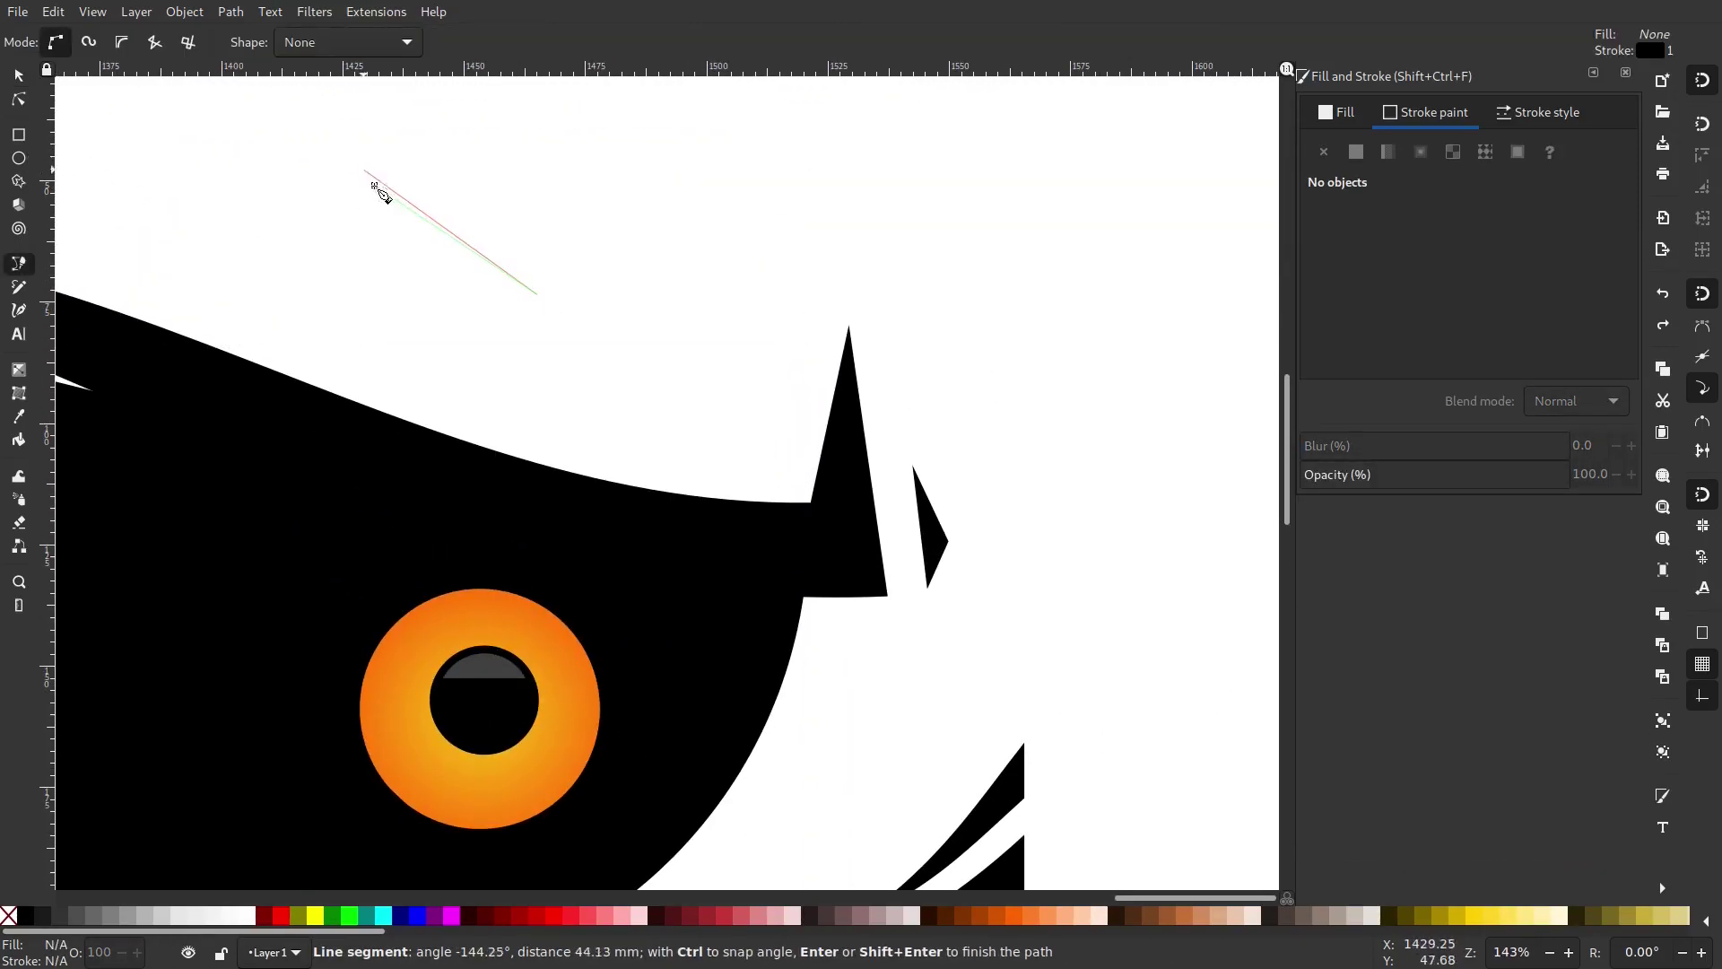
{"action": "left_click", "coordinate": [374, 185]}
{"action": "left_click", "coordinate": [18, 75]}
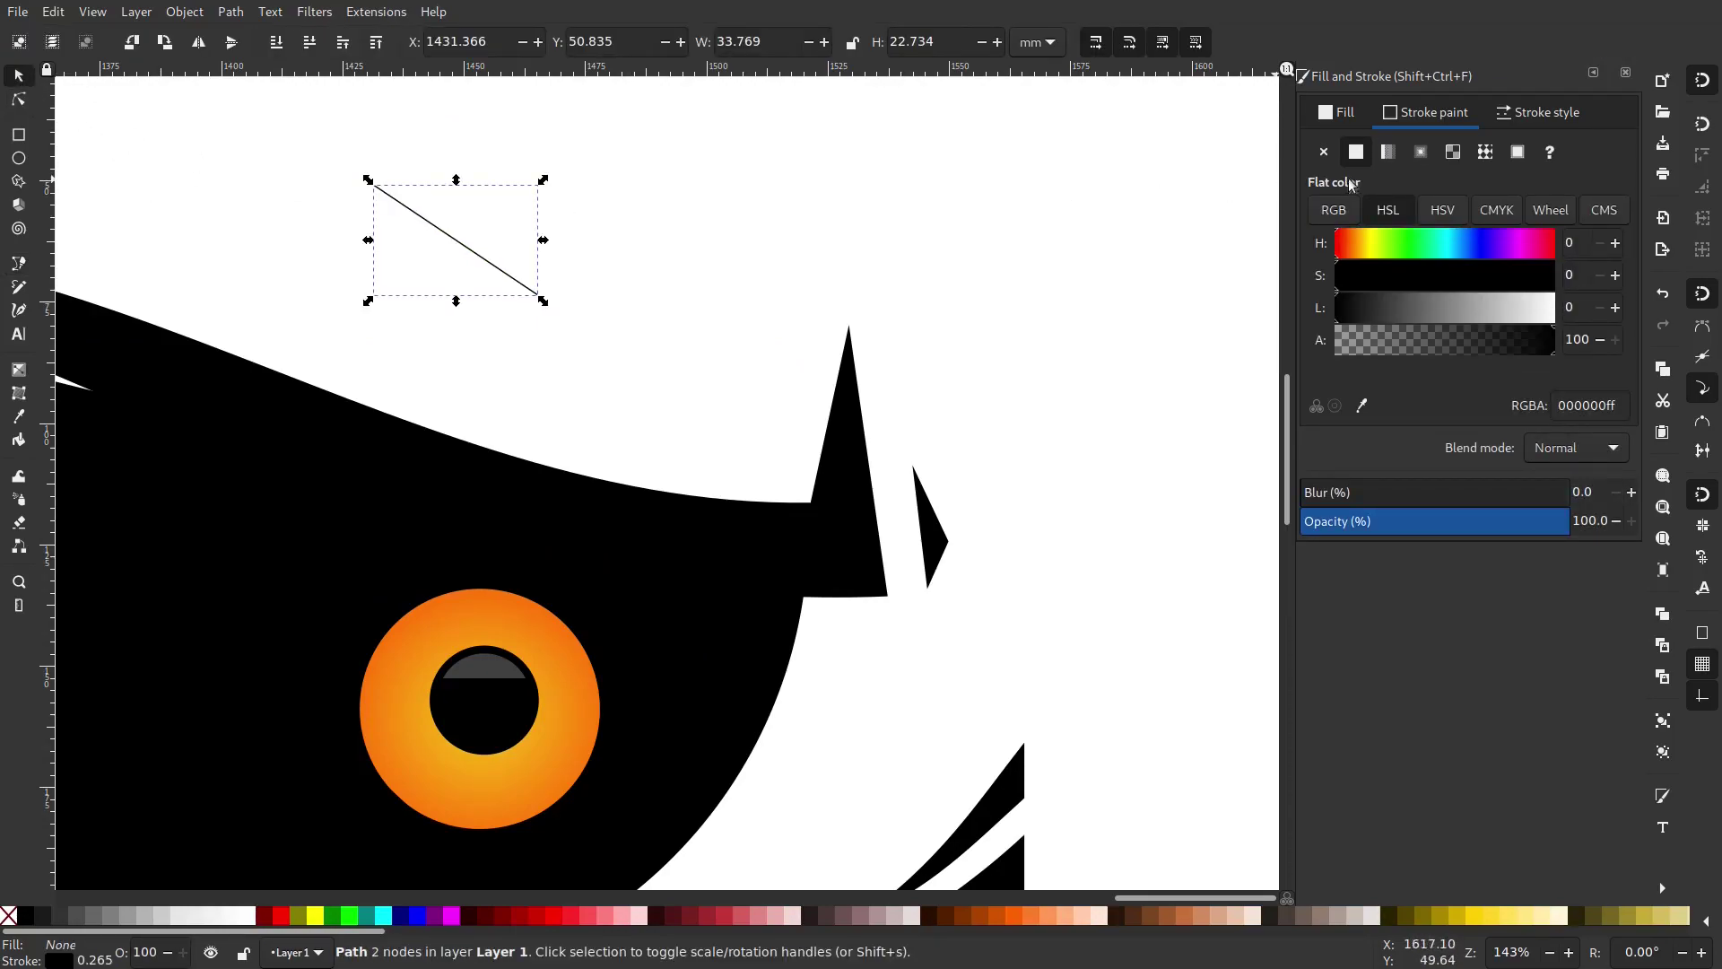
Remove the diagonal line's stroke paint and give it a radial gradient fill.
{"action": "left_click", "coordinate": [1389, 153]}
{"action": "left_click", "coordinate": [1421, 153]}
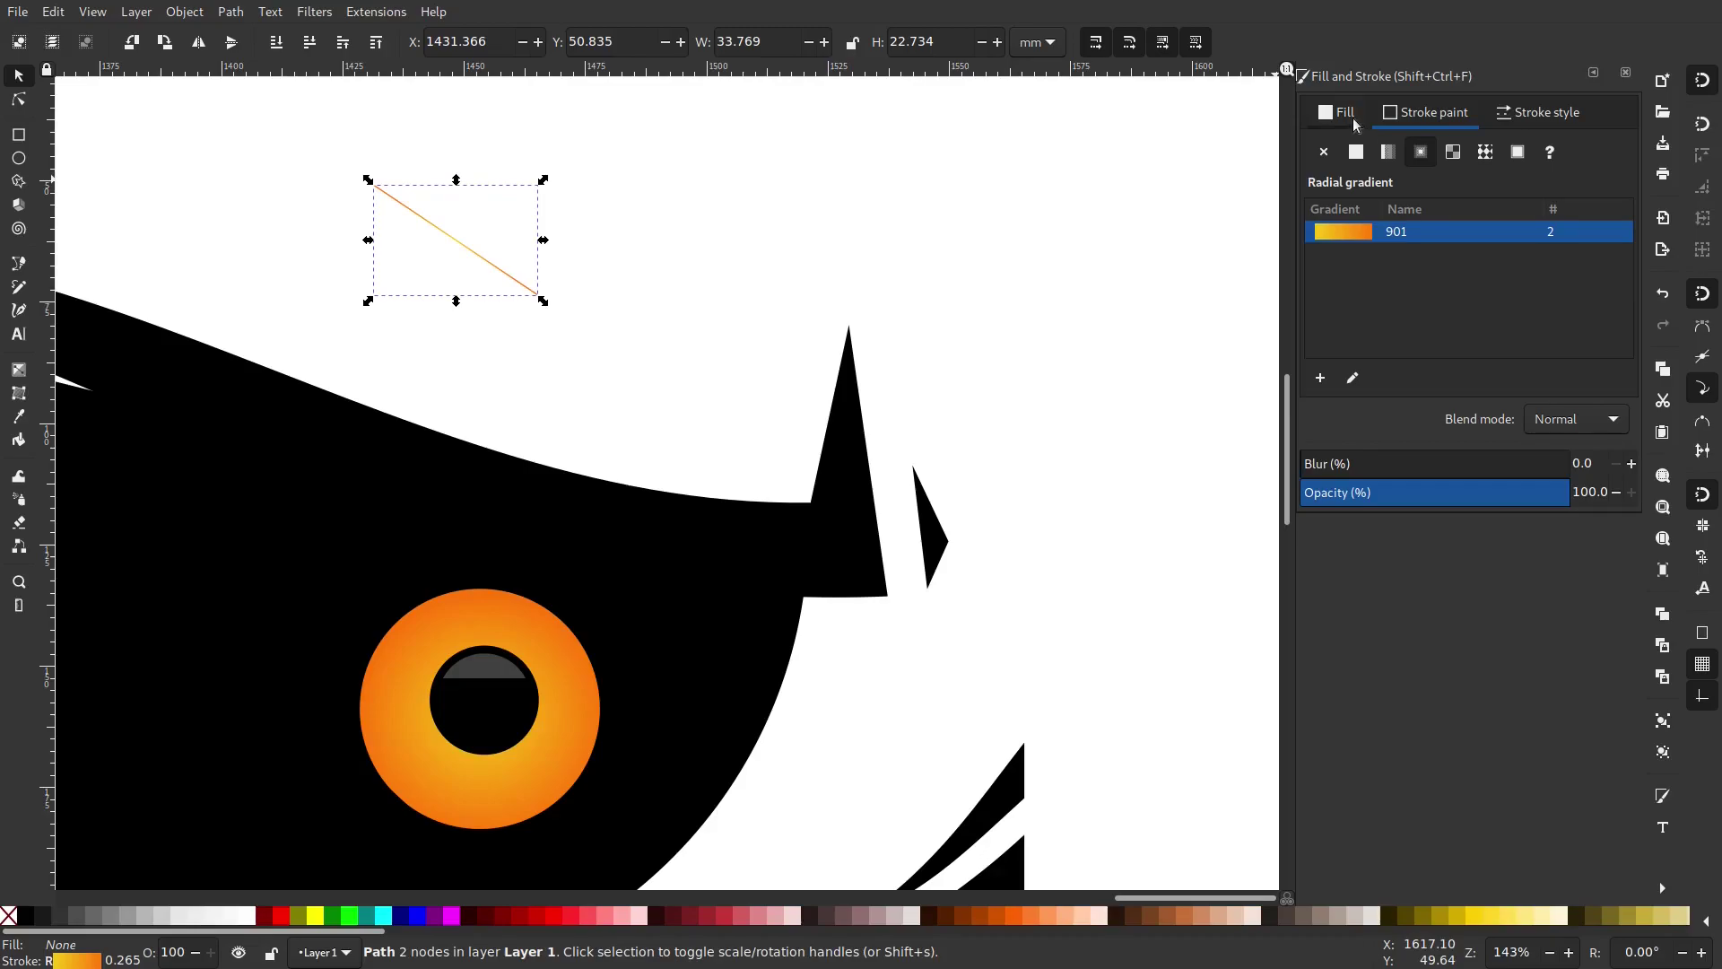
{"action": "left_click", "coordinate": [1356, 123]}
{"action": "left_click", "coordinate": [1389, 156]}
{"action": "left_click", "coordinate": [1432, 117]}
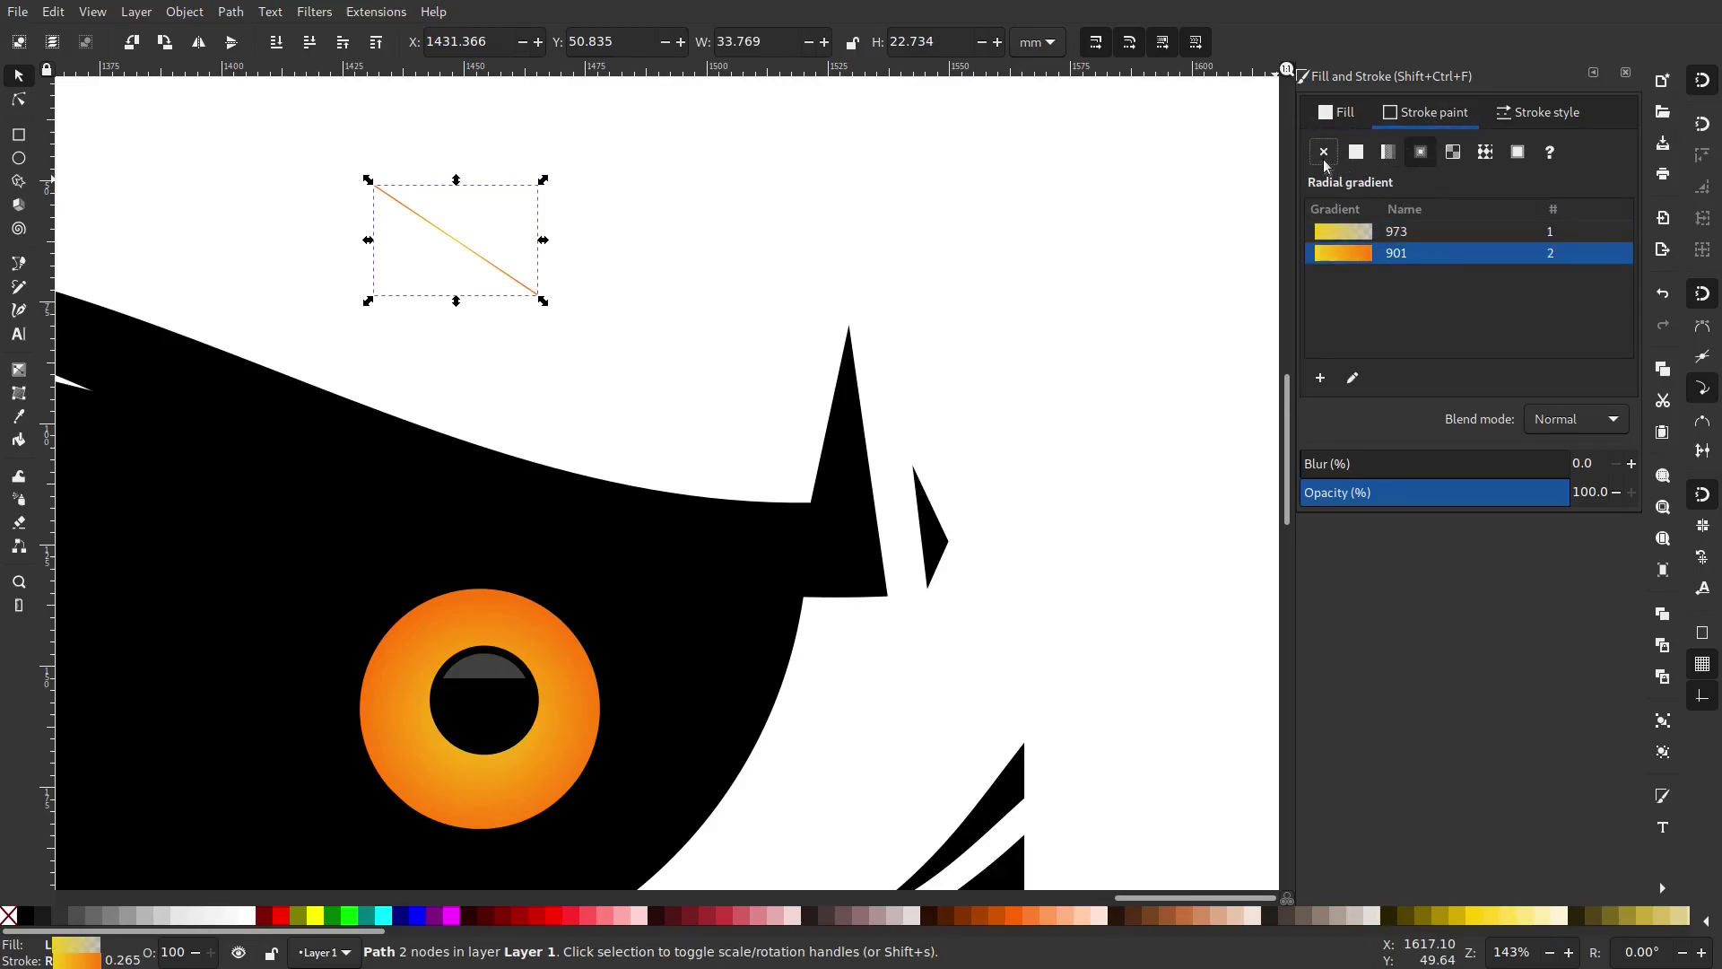
{"action": "left_click", "coordinate": [1323, 157]}
{"action": "left_click", "coordinate": [1345, 112]}
{"action": "left_click", "coordinate": [1421, 153]}
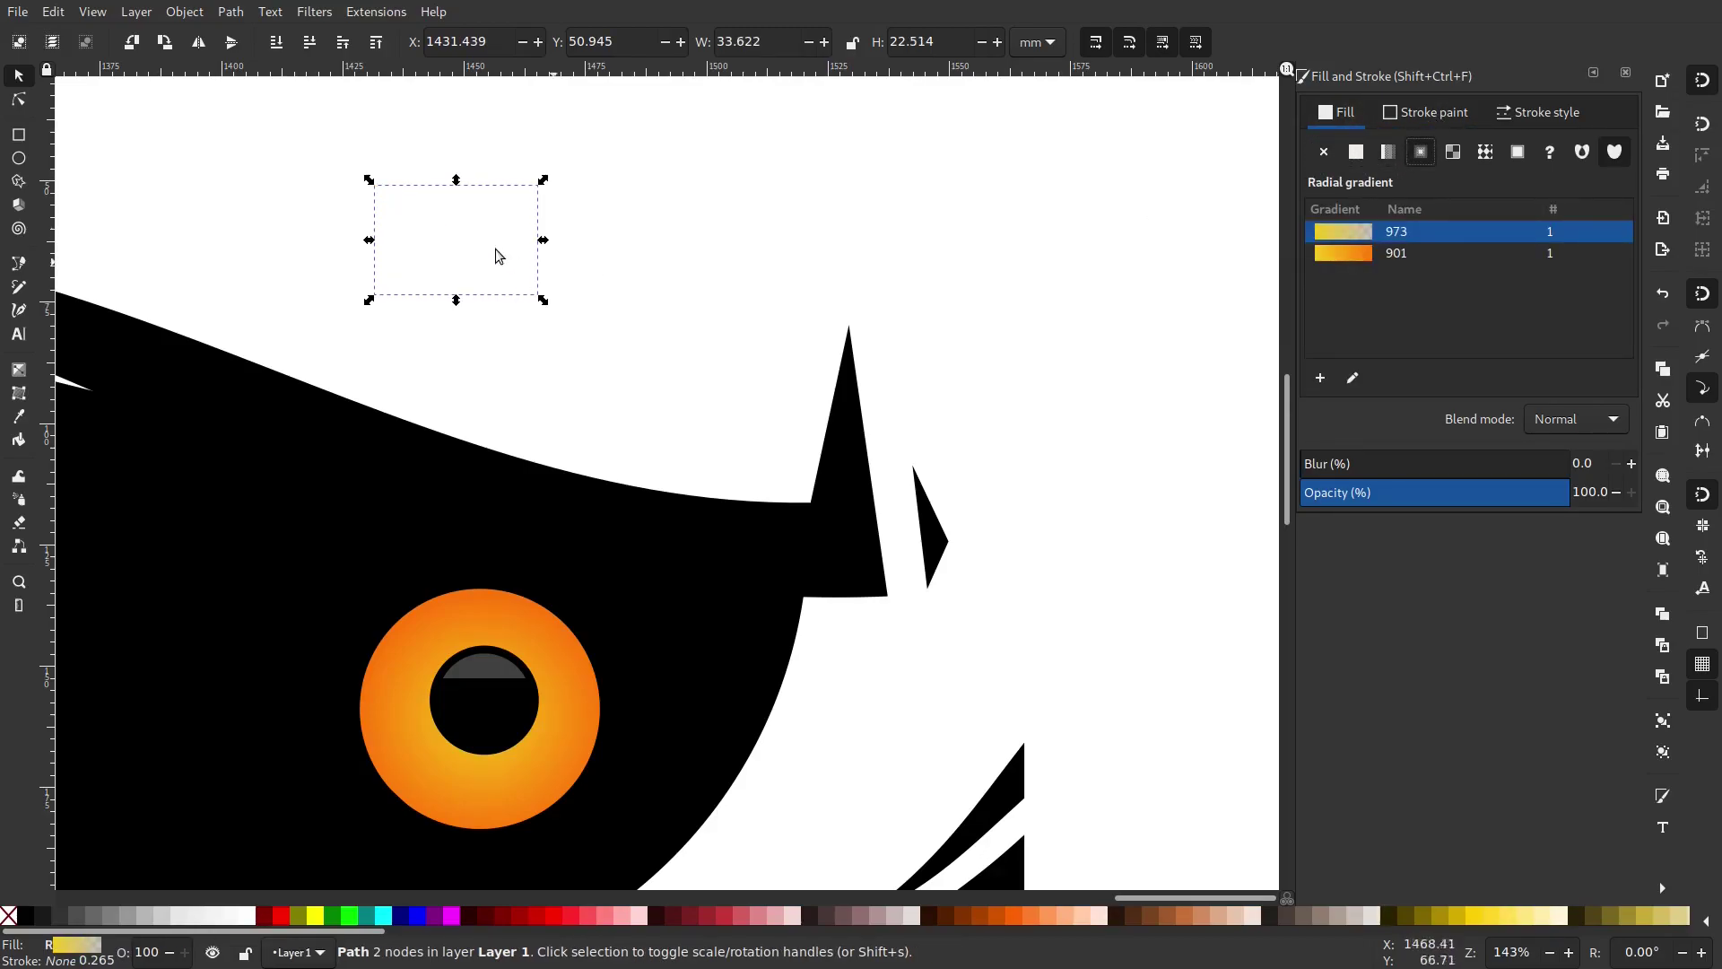
Bend the line's segment into a thin crescent and apply the yellow-orange gradient 901 to its fill.
{"action": "left_click", "coordinate": [19, 99]}
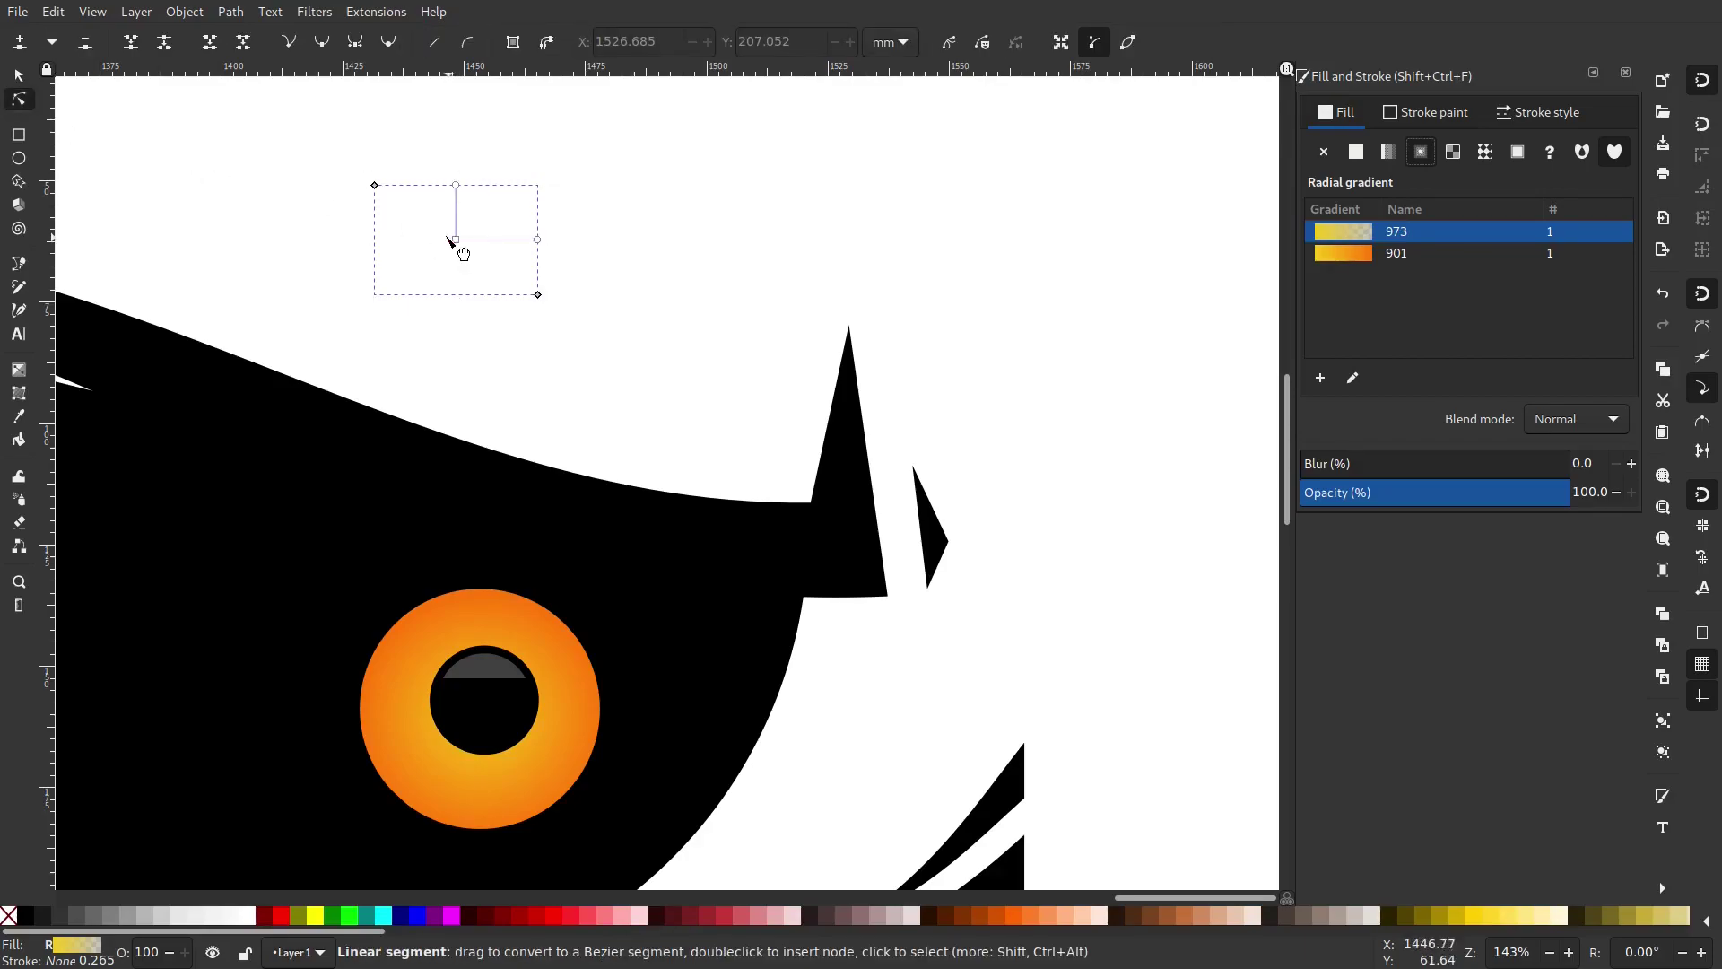
{"action": "left_click_drag", "start_coordinate": [451, 235], "coordinate": [435, 269]}
{"action": "left_click", "coordinate": [1390, 253]}
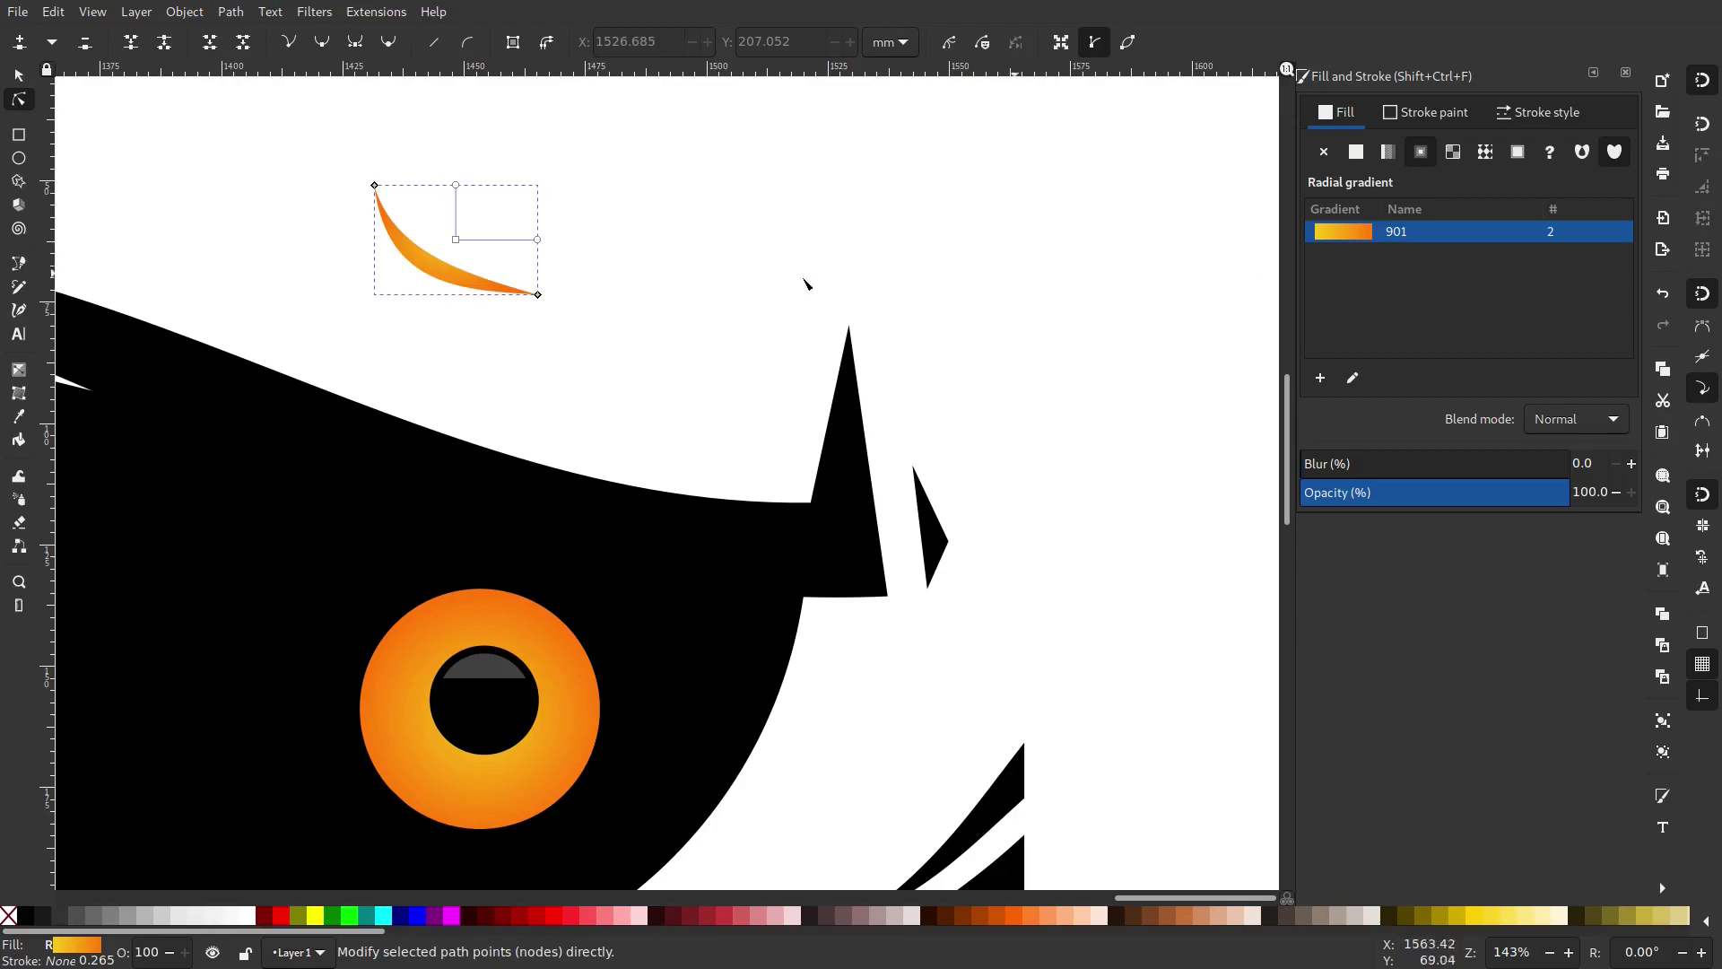
Move the orange crescent into the black eye, just outside the iris's lower-left edge.
{"action": "left_click", "coordinate": [19, 76]}
{"action": "left_click_drag", "start_coordinate": [441, 286], "coordinate": [408, 834]}
{"action": "left_click_drag", "start_coordinate": [451, 686], "coordinate": [574, 506]}
{"action": "scroll", "coordinate": [574, 507], "scroll_direction": "up", "scroll_amount": 2}
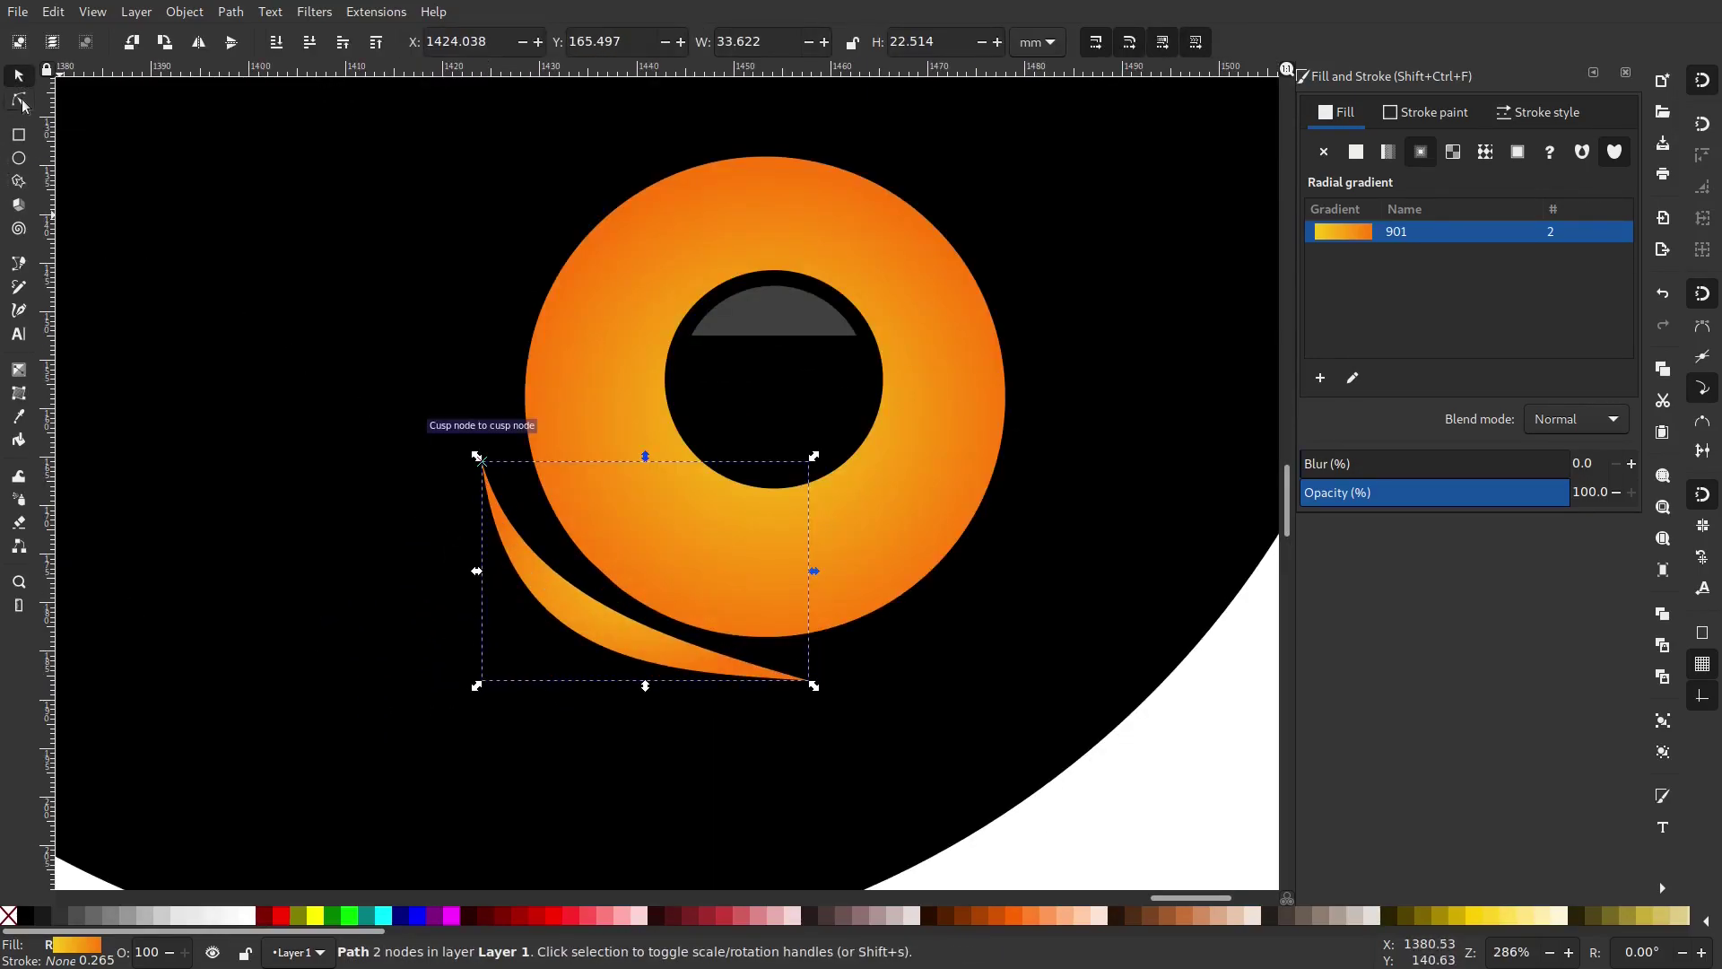
Reposition both end nodes of the crescent so that it sits closer around the iris's lower-left edge.
{"action": "left_click", "coordinate": [19, 100]}
{"action": "left_click_drag", "start_coordinate": [798, 684], "coordinate": [747, 688]}
{"action": "left_click", "coordinate": [484, 462]}
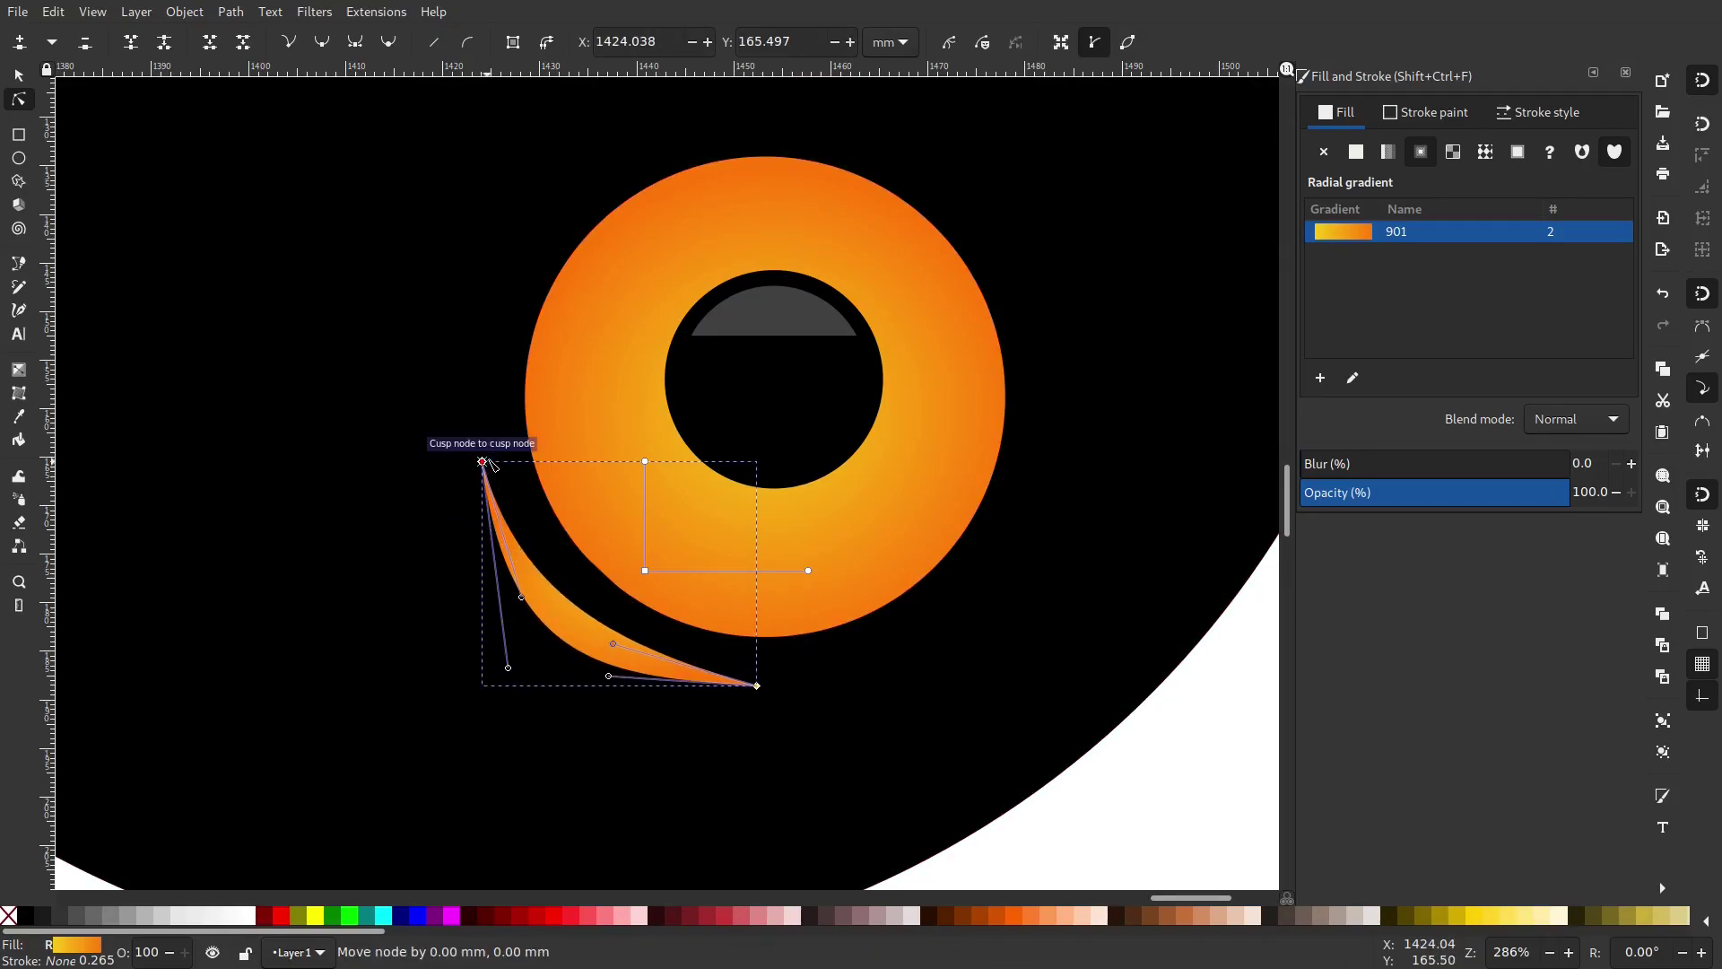
{"action": "left_click_drag", "start_coordinate": [496, 459], "coordinate": [497, 454]}
{"action": "left_click_drag", "start_coordinate": [501, 455], "coordinate": [501, 455]}
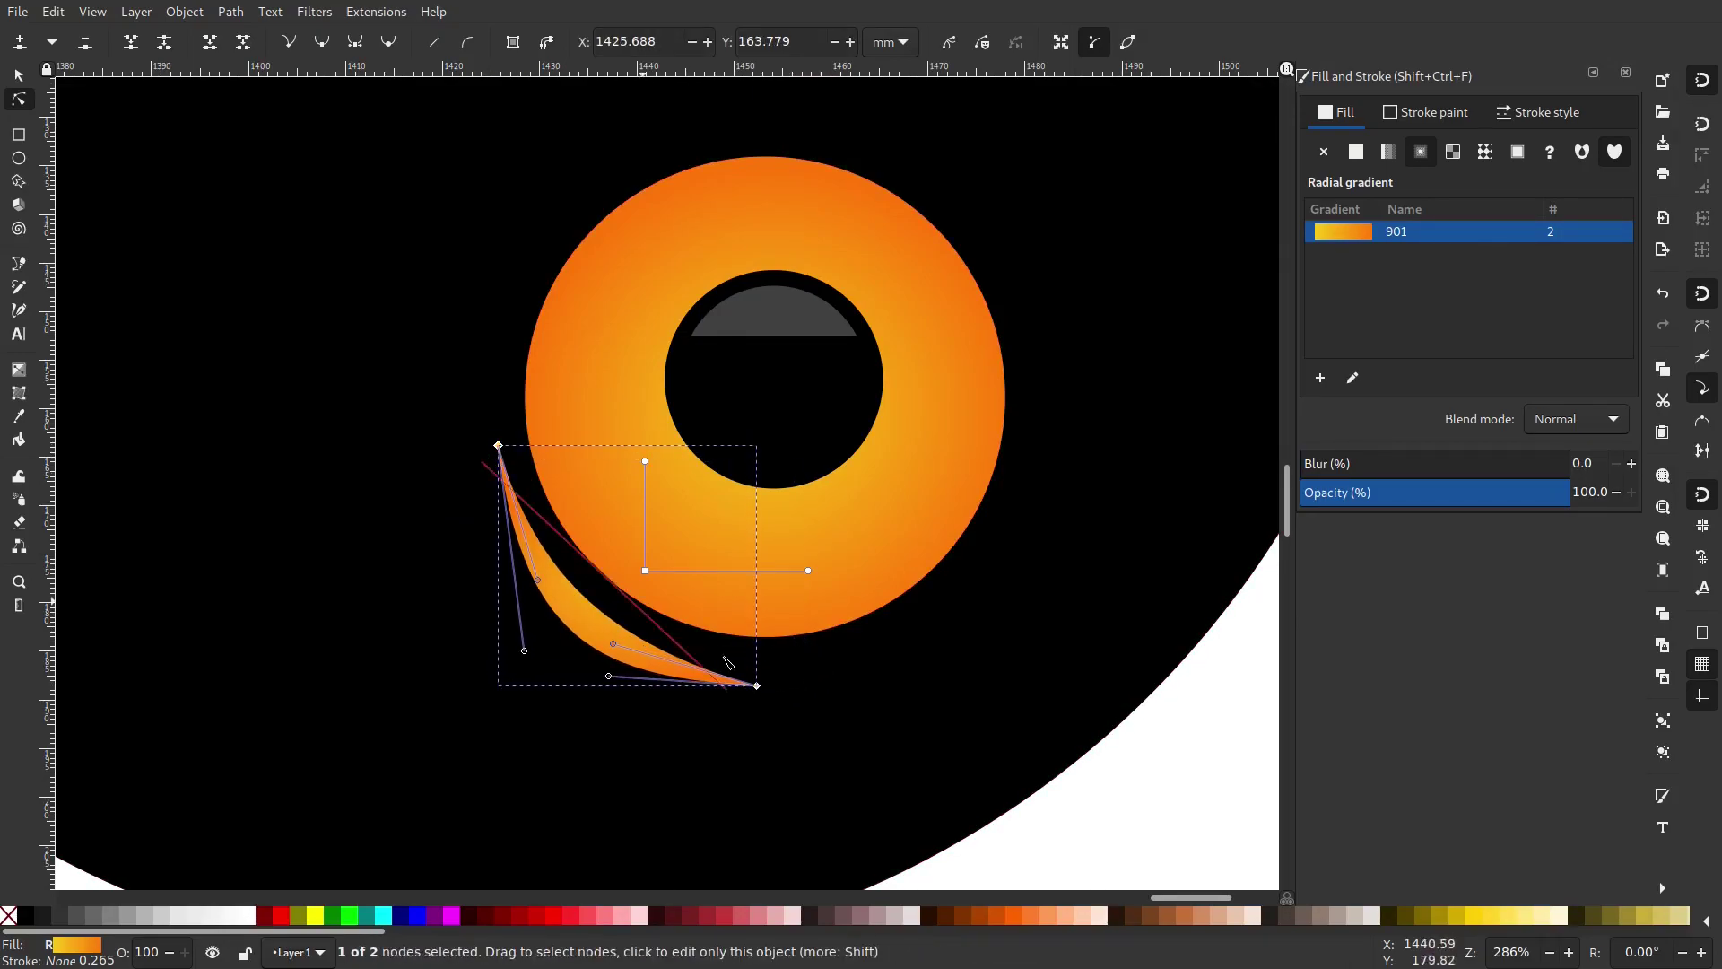
{"action": "left_click_drag", "start_coordinate": [760, 691], "coordinate": [759, 680]}
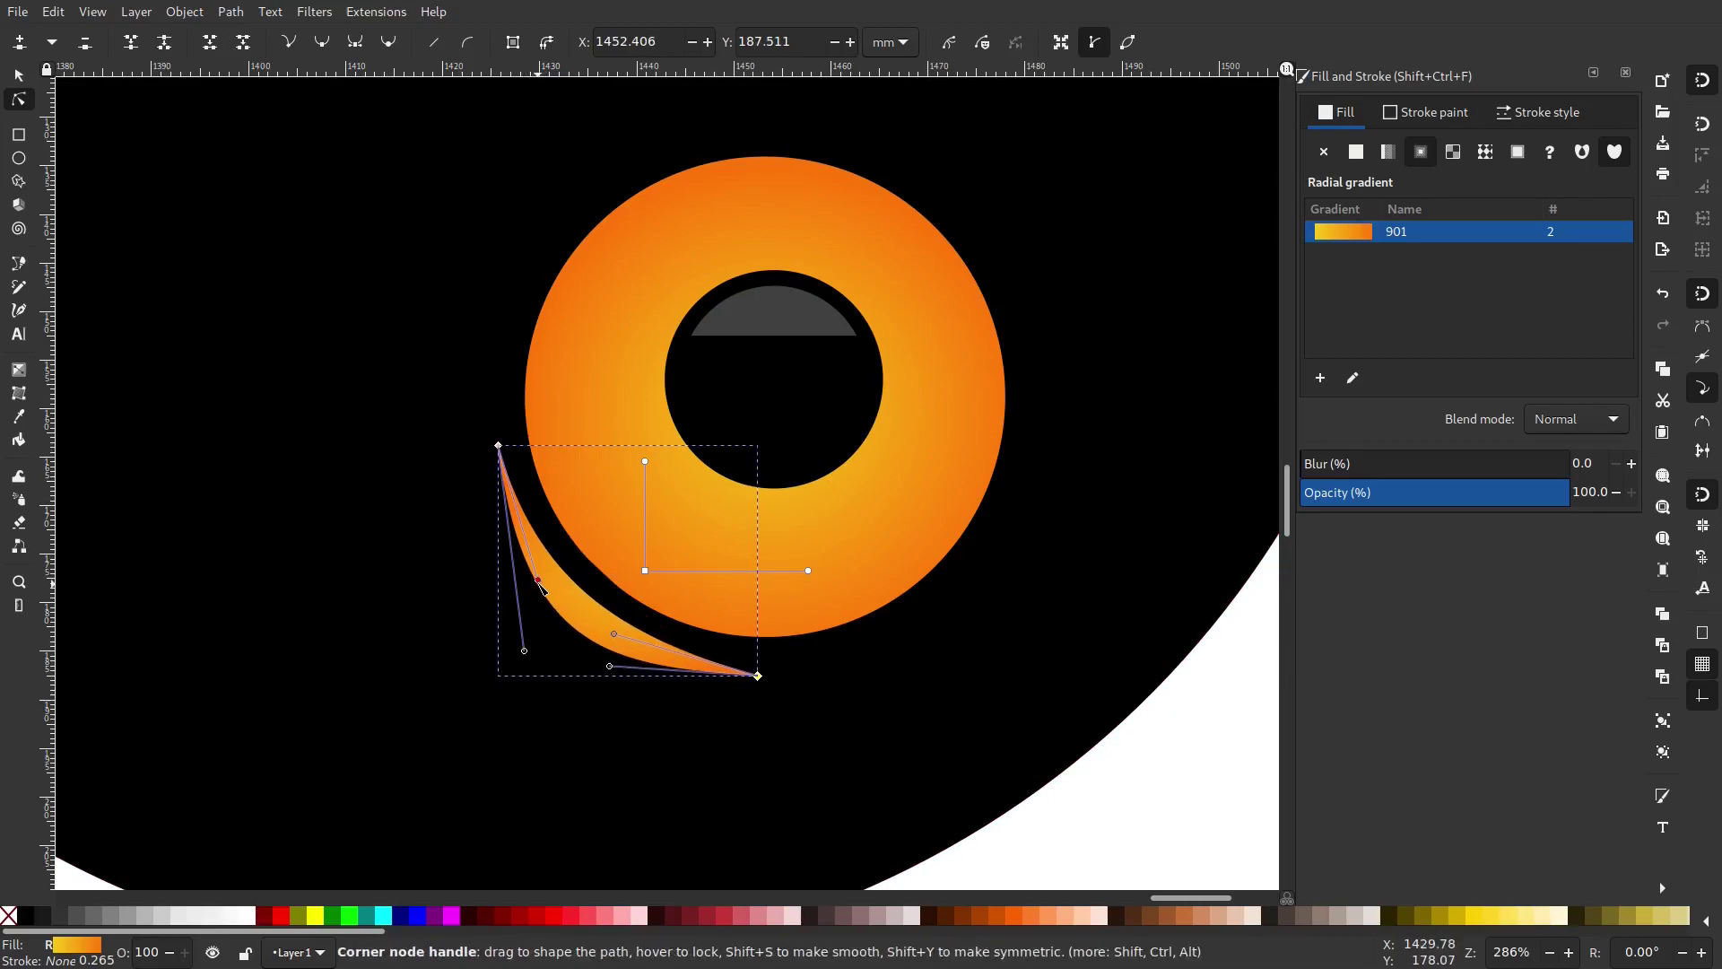
Adjust the crescent's curve handles to form a slim arc following the iris, about 27 by 24 mm overall.
{"action": "left_click_drag", "start_coordinate": [538, 581], "coordinate": [511, 571]}
{"action": "left_click_drag", "start_coordinate": [614, 633], "coordinate": [595, 695]}
{"action": "left_click", "coordinate": [611, 663]}
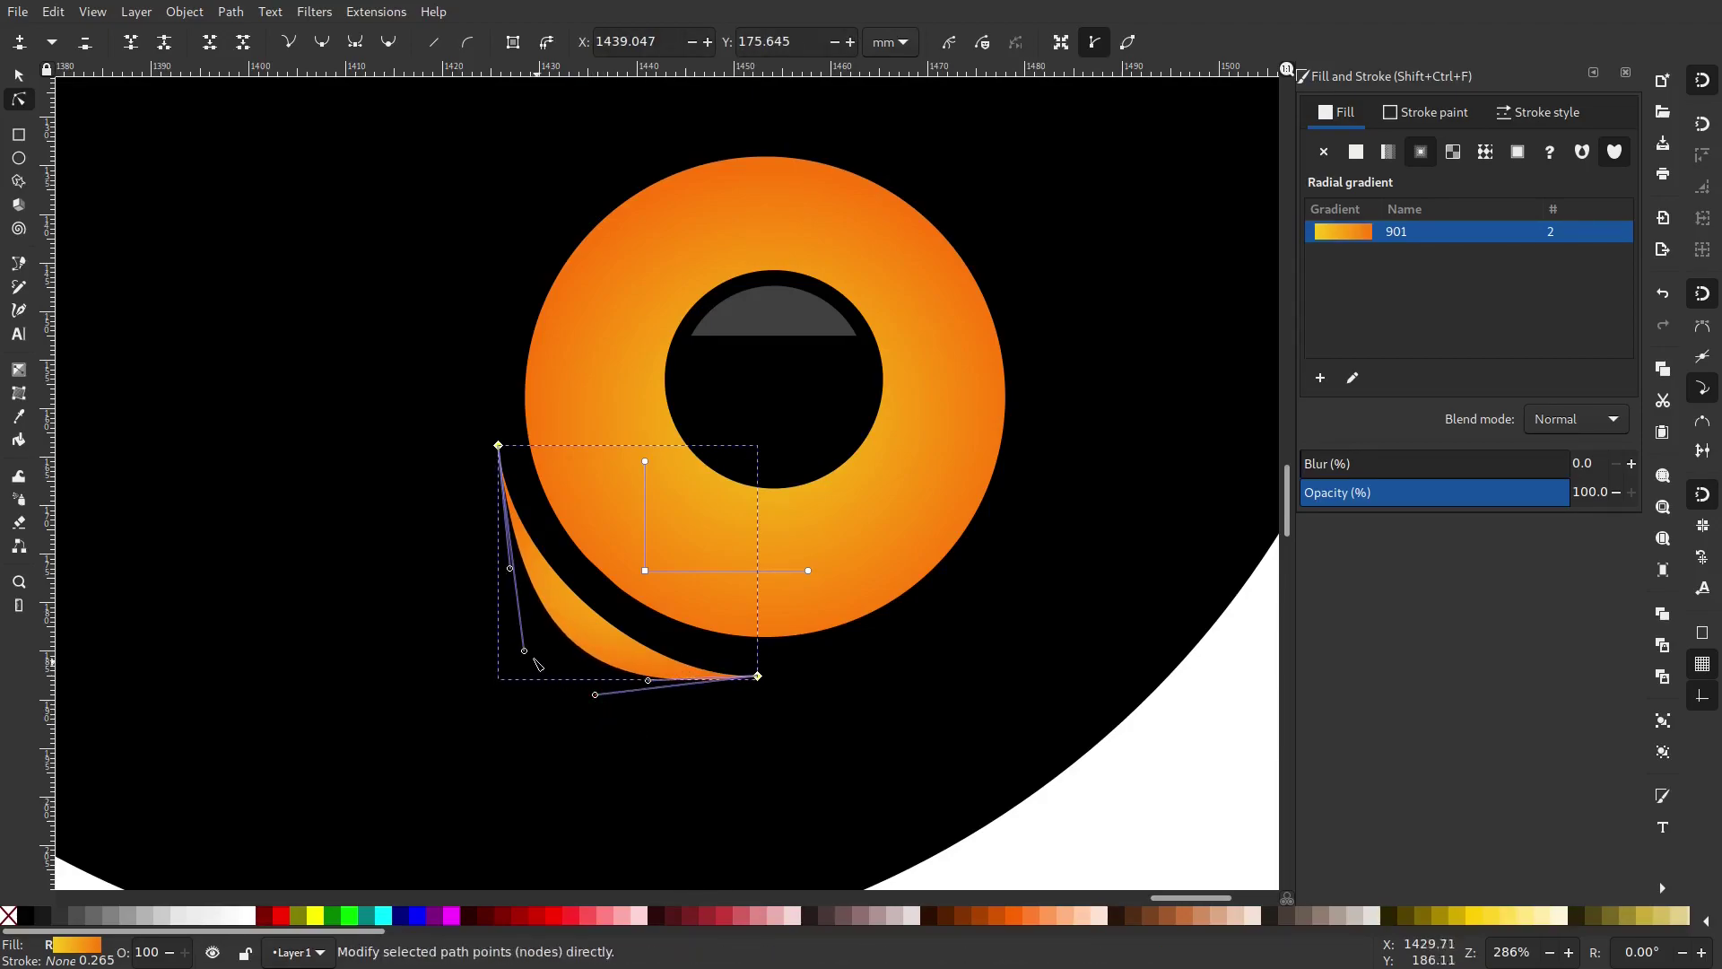
{"action": "left_click_drag", "start_coordinate": [526, 652], "coordinate": [489, 566]}
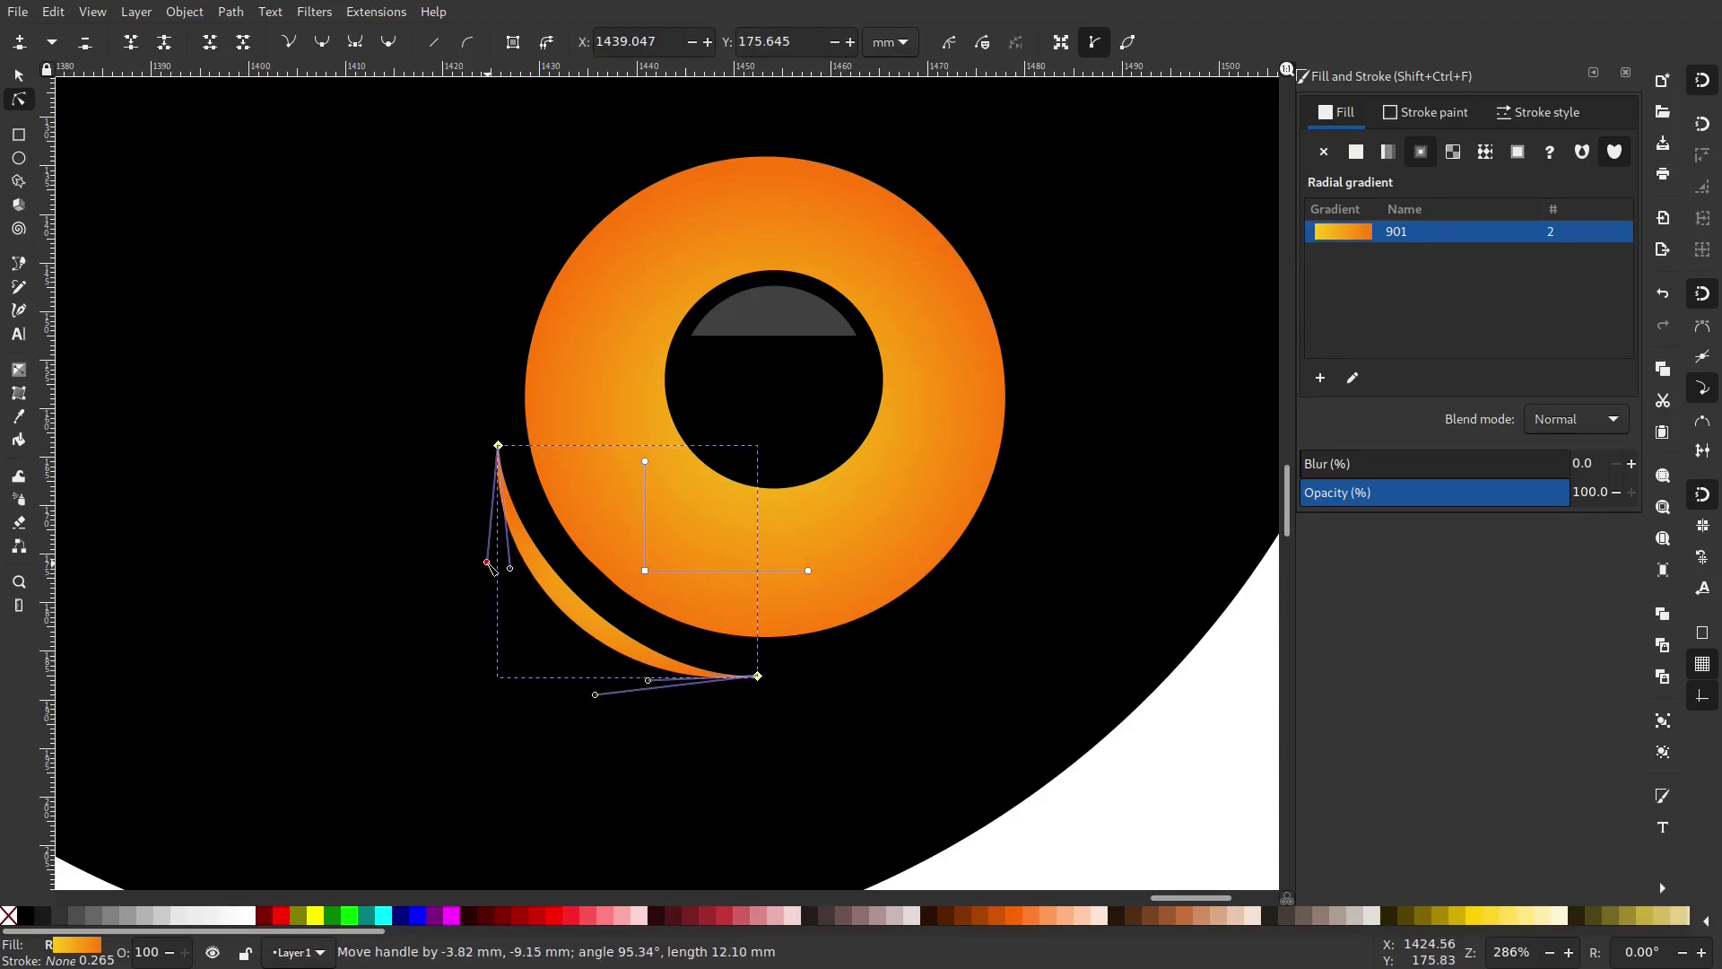
{"action": "left_click", "coordinate": [20, 79]}
{"action": "scroll", "coordinate": [458, 449], "scroll_direction": "down", "scroll_amount": 4}
{"action": "left_click", "coordinate": [843, 309]}
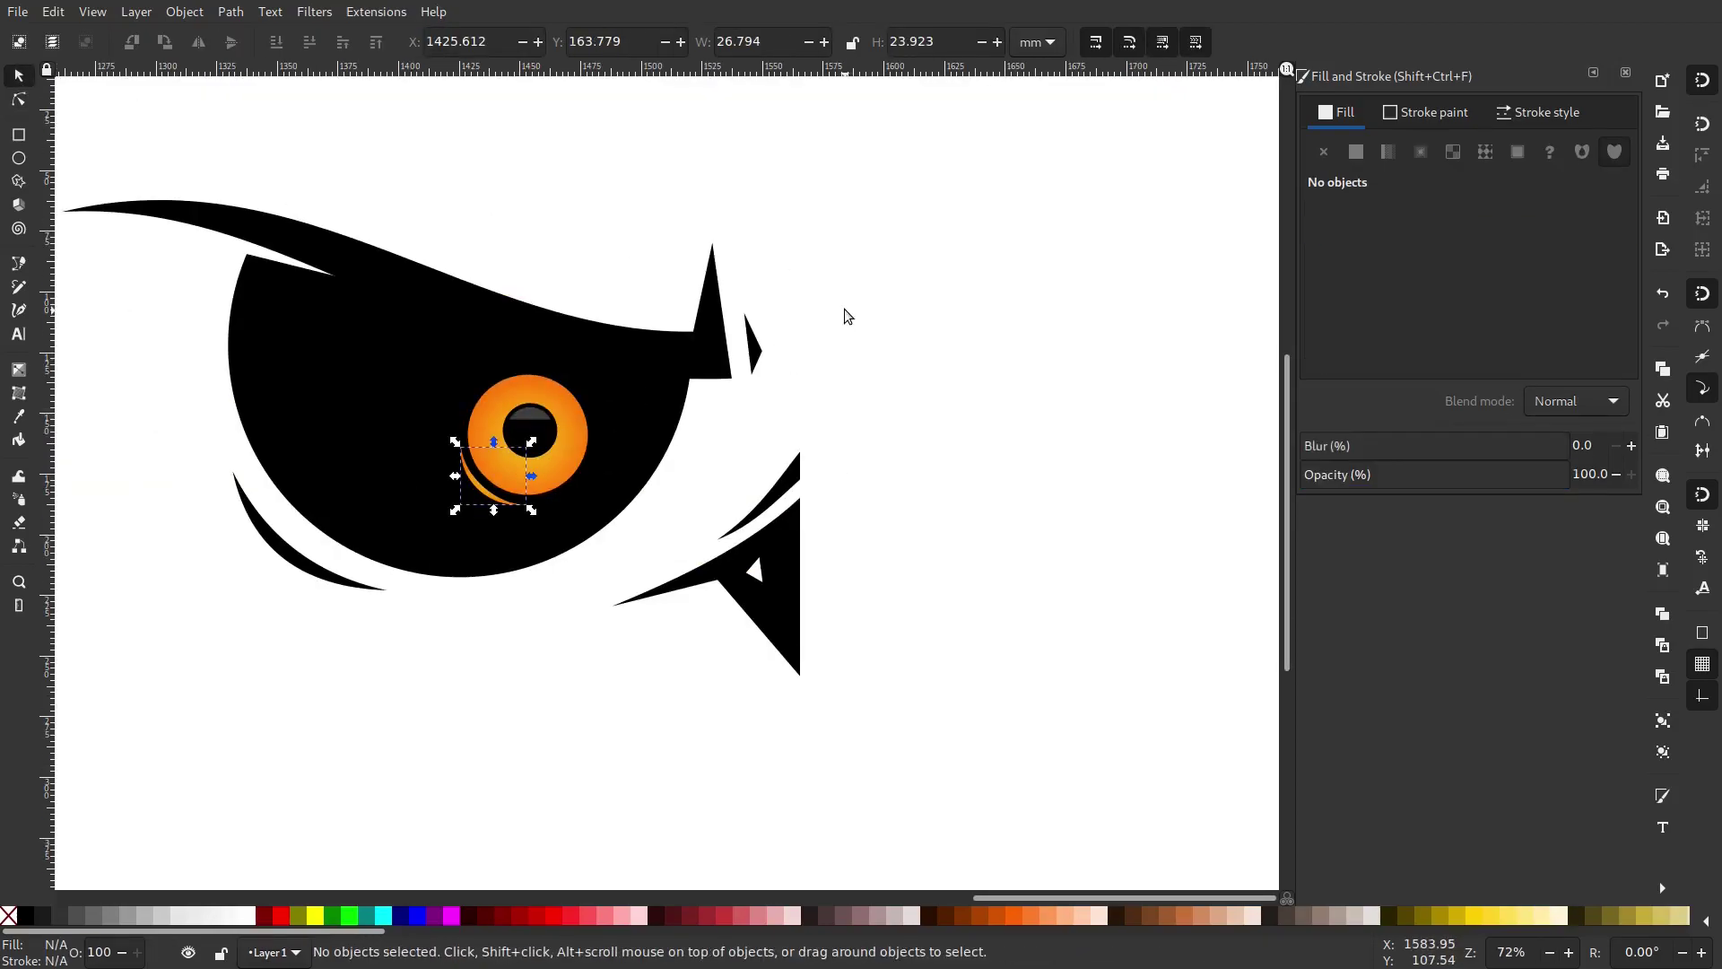
Nudge the orange crescent slightly away from the iris's lower-left edge to widen the gap.
{"action": "scroll", "coordinate": [679, 427], "scroll_direction": "down", "scroll_amount": 2}
{"action": "scroll", "coordinate": [681, 457], "scroll_direction": "up", "scroll_amount": 6}
{"action": "left_click_drag", "start_coordinate": [540, 525], "coordinate": [520, 523]}
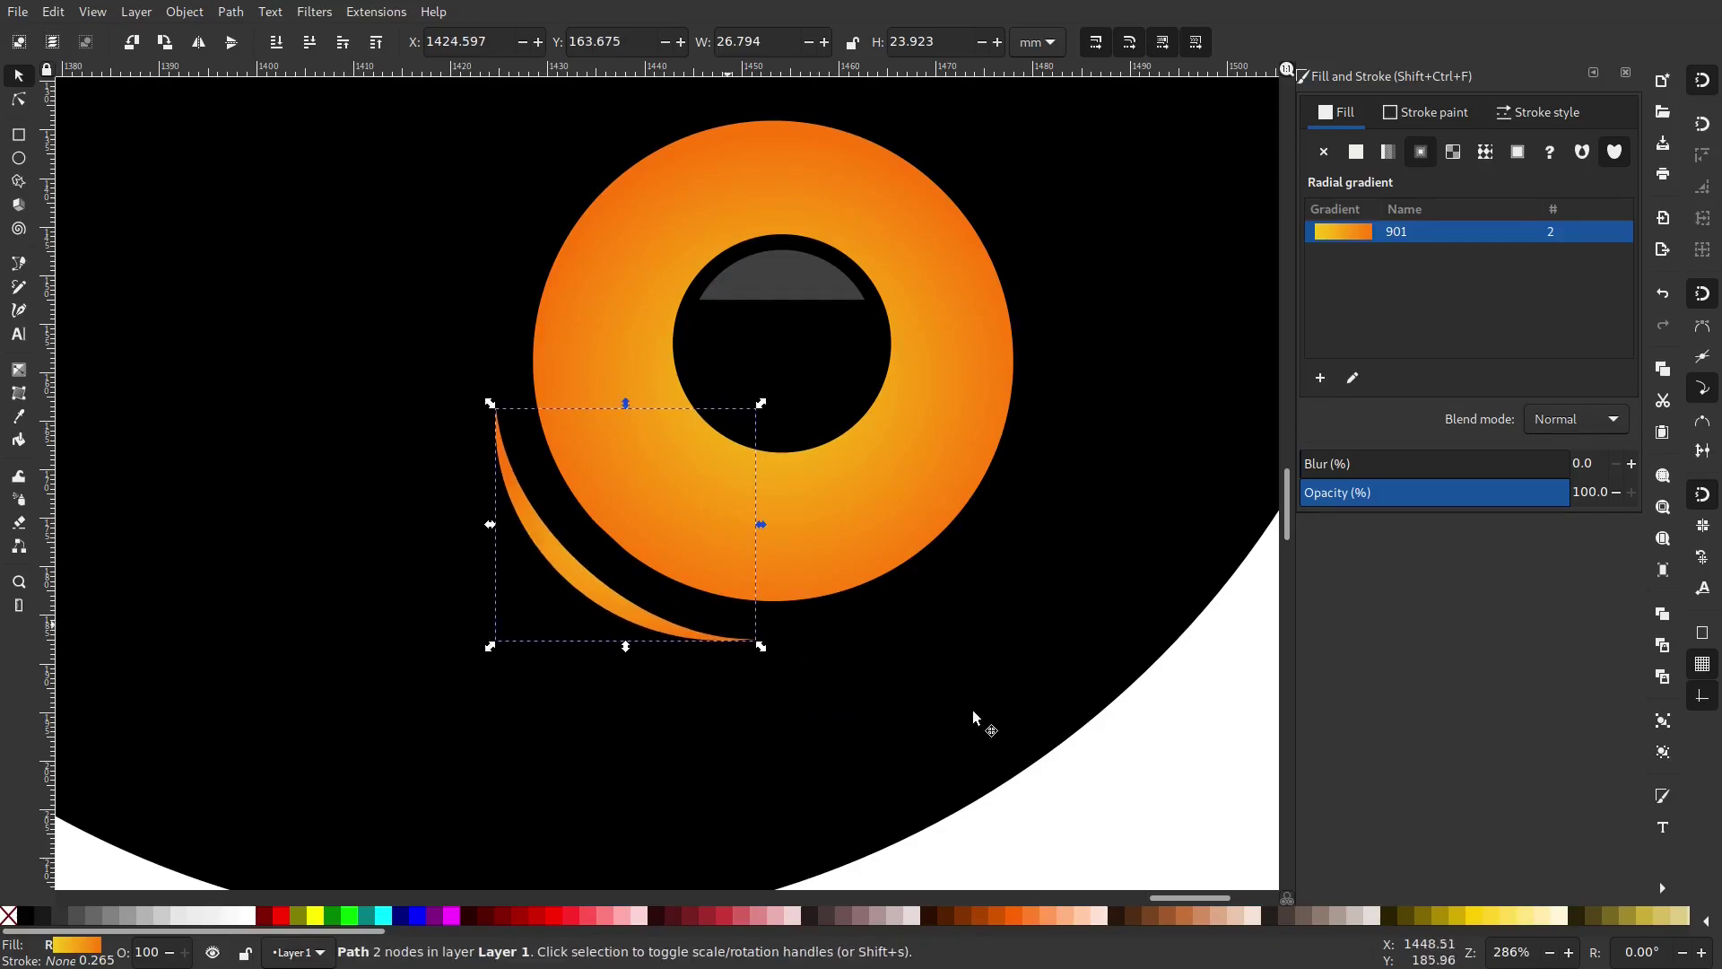
{"action": "key", "text": "Escape"}
{"action": "scroll", "coordinate": [884, 699], "scroll_direction": "down", "scroll_amount": 8}
{"action": "scroll", "coordinate": [793, 603], "scroll_direction": "up", "scroll_amount": 6}
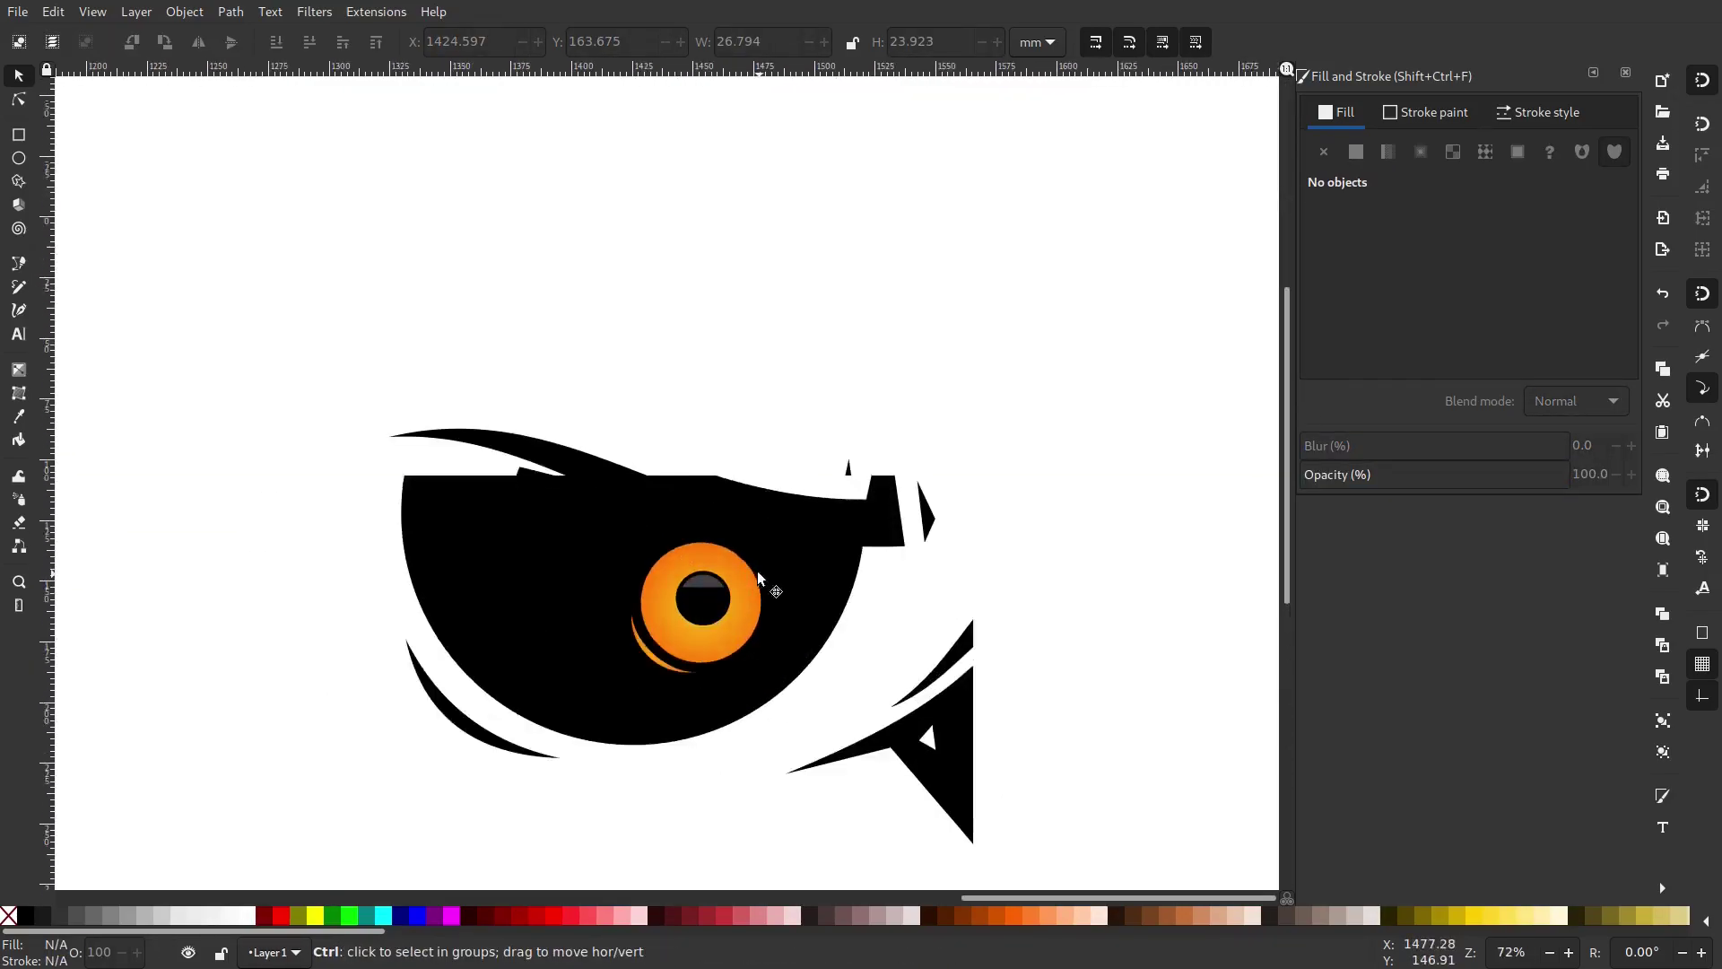
Rotate the orange crescent about a quarter turn and move it around the iris's upper-left edge.
{"action": "left_click", "coordinate": [492, 636]}
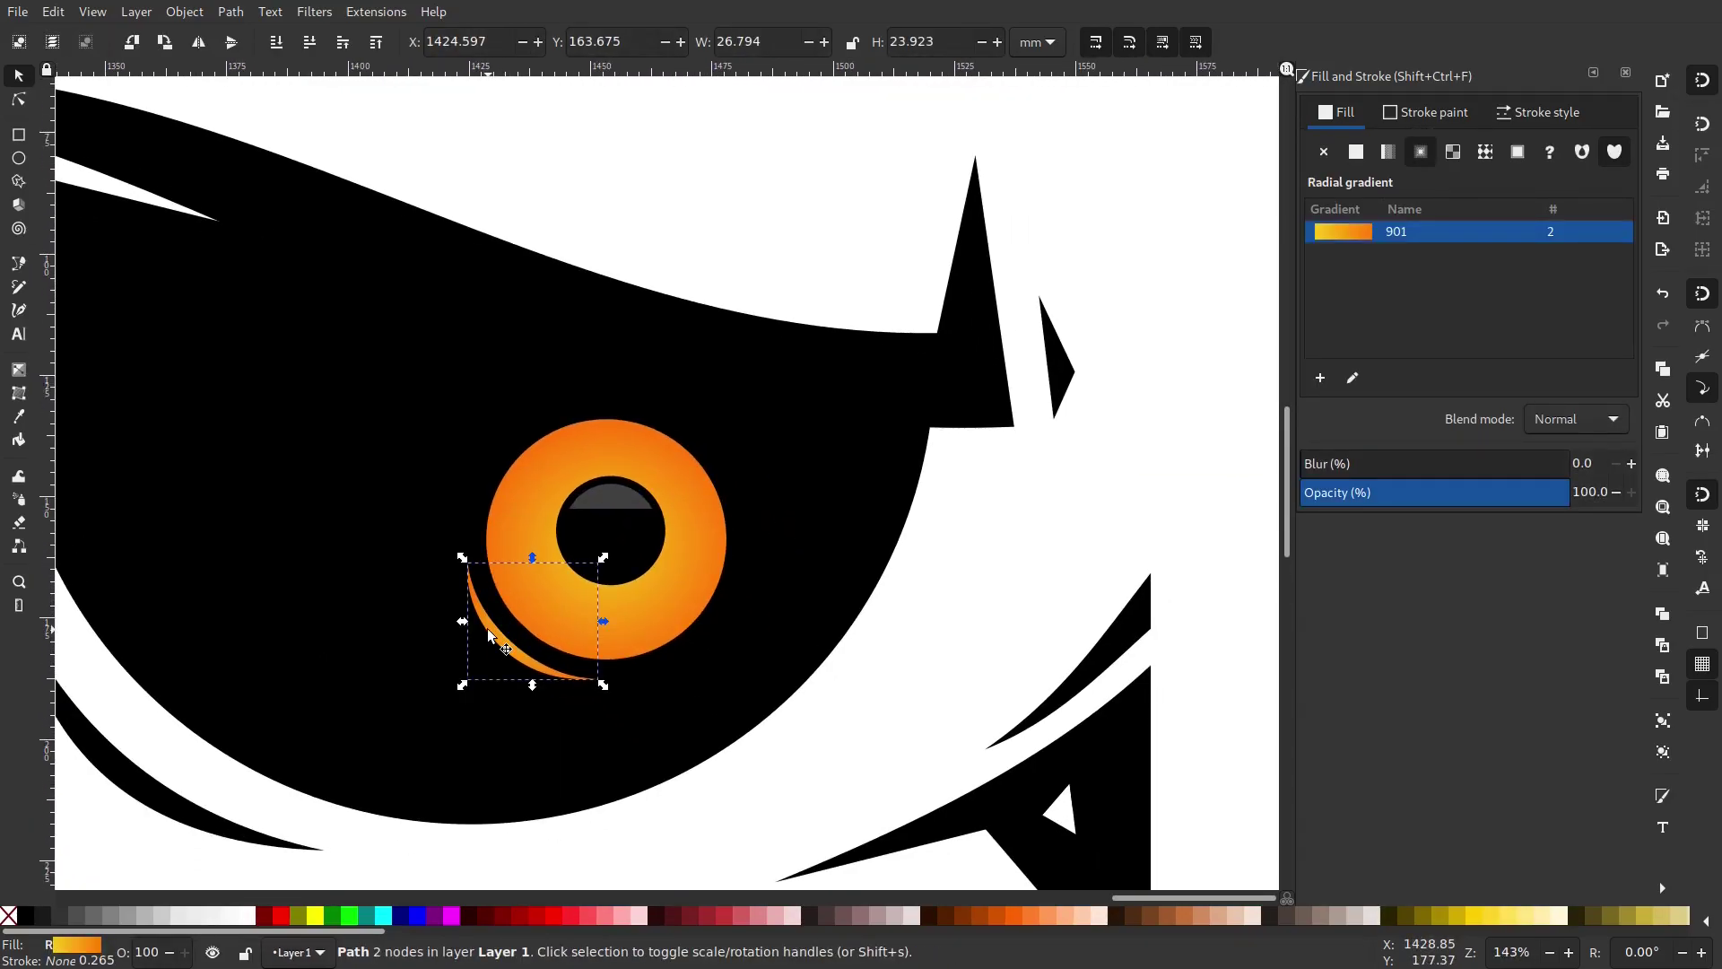
{"action": "left_click_drag", "start_coordinate": [462, 560], "coordinate": [610, 538]}
{"action": "left_click_drag", "start_coordinate": [527, 578], "coordinate": [541, 416]}
{"action": "left_click", "coordinate": [685, 170]}
{"action": "scroll", "coordinate": [832, 355], "scroll_direction": "down", "scroll_amount": 6, "text": "ctrl"}
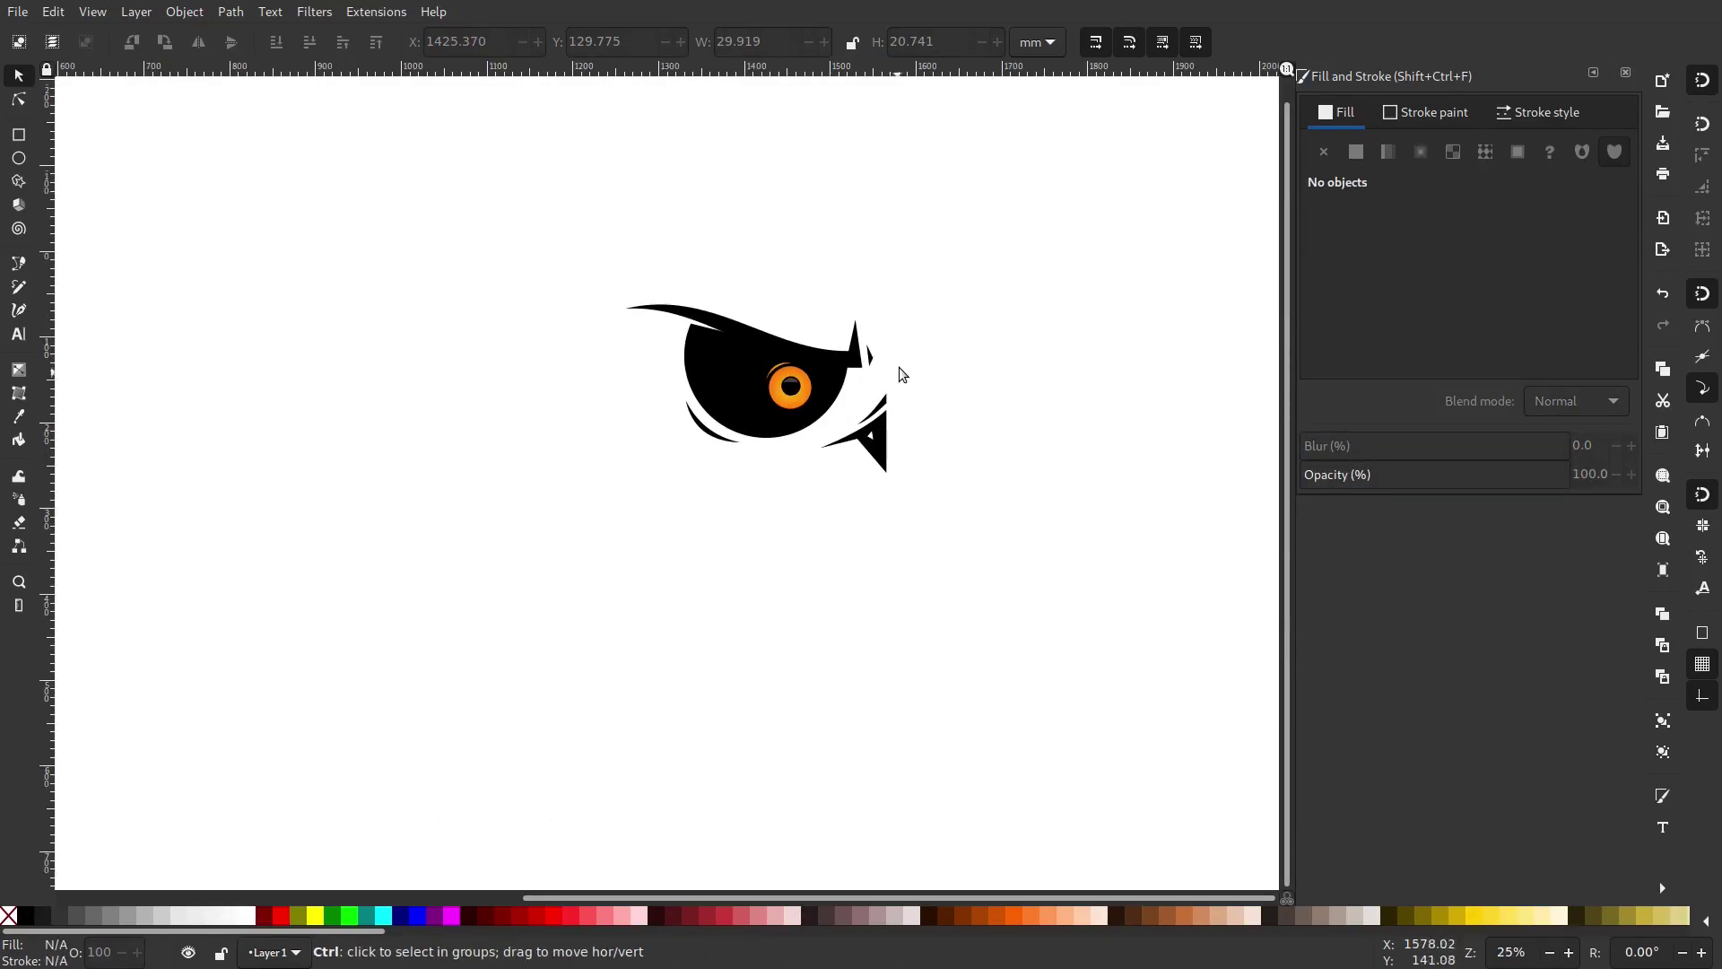
{"action": "scroll", "coordinate": [896, 369], "scroll_direction": "up", "scroll_amount": 5, "text": "ctrl"}
{"action": "scroll", "coordinate": [454, 395], "scroll_direction": "up", "scroll_amount": 1, "text": "ctrl"}
{"action": "right_click", "coordinate": [394, 347]}
{"action": "left_click", "coordinate": [421, 485]}
{"action": "left_click", "coordinate": [414, 355]}
{"action": "left_click", "coordinate": [438, 341]}
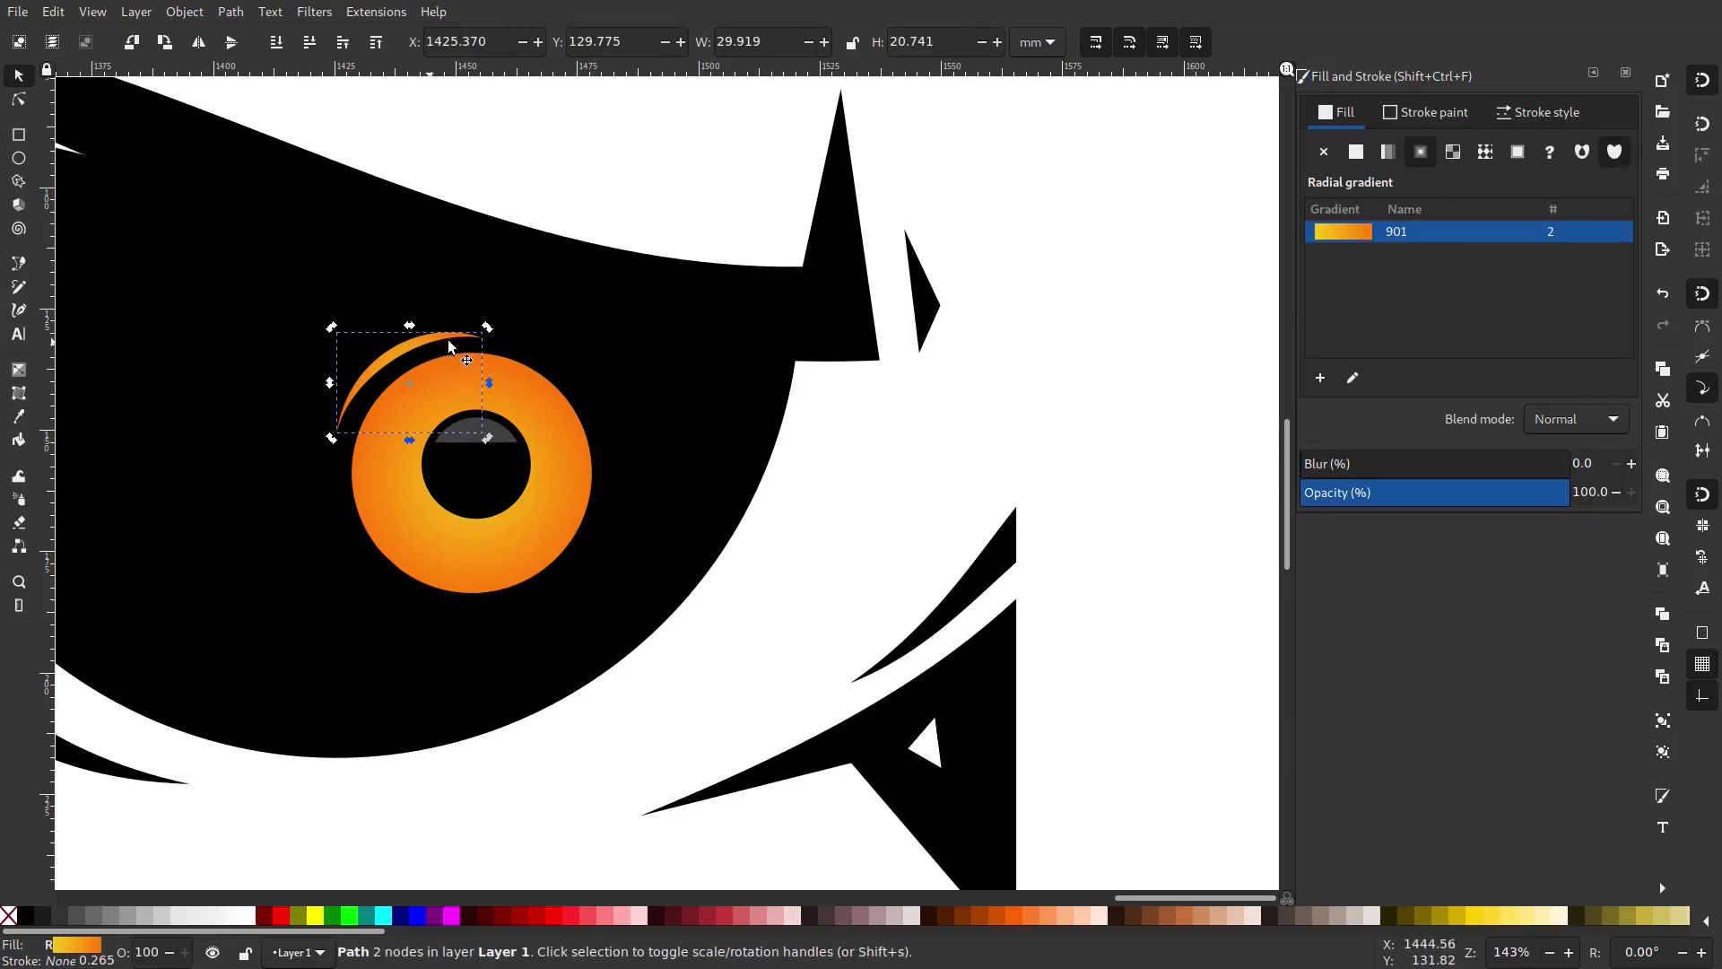
{"action": "left_click_drag", "start_coordinate": [489, 337], "coordinate": [461, 389]}
{"action": "key", "text": "ctrl+z"}
Duplicate the upper-left crescent and place the copy, rotated about half a turn, along the iris's lower-right edge.
{"action": "right_click", "coordinate": [406, 346]}
{"action": "left_click", "coordinate": [462, 481]}
{"action": "left_click_drag", "start_coordinate": [487, 327], "coordinate": [556, 596]}
{"action": "scroll", "coordinate": [567, 579], "scroll_direction": "up", "scroll_amount": 2}
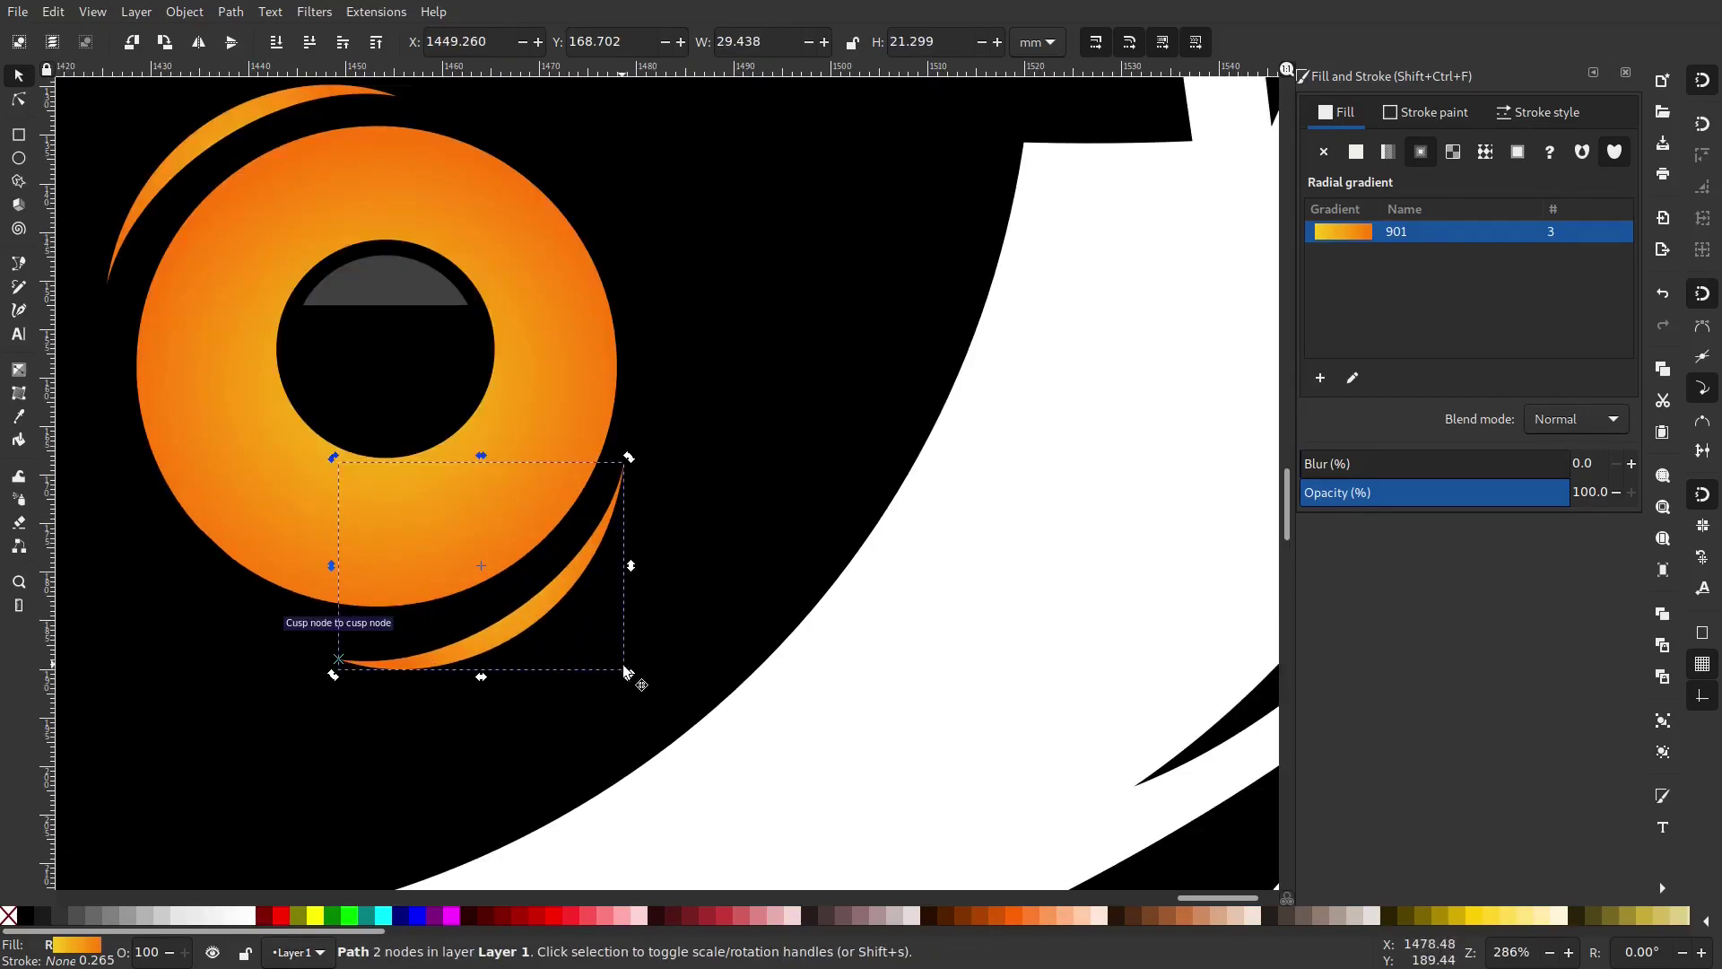
{"action": "left_click", "coordinate": [632, 673]}
{"action": "left_click", "coordinate": [556, 599]}
Shift the lower-right crescent slightly up and to the right so it sits evenly around the iris.
{"action": "left_click_drag", "start_coordinate": [654, 687], "coordinate": [770, 606]}
{"action": "left_click", "coordinate": [662, 552]}
{"action": "left_click_drag", "start_coordinate": [695, 535], "coordinate": [718, 507]}
{"action": "scroll", "coordinate": [751, 584], "scroll_direction": "up", "scroll_amount": 2}
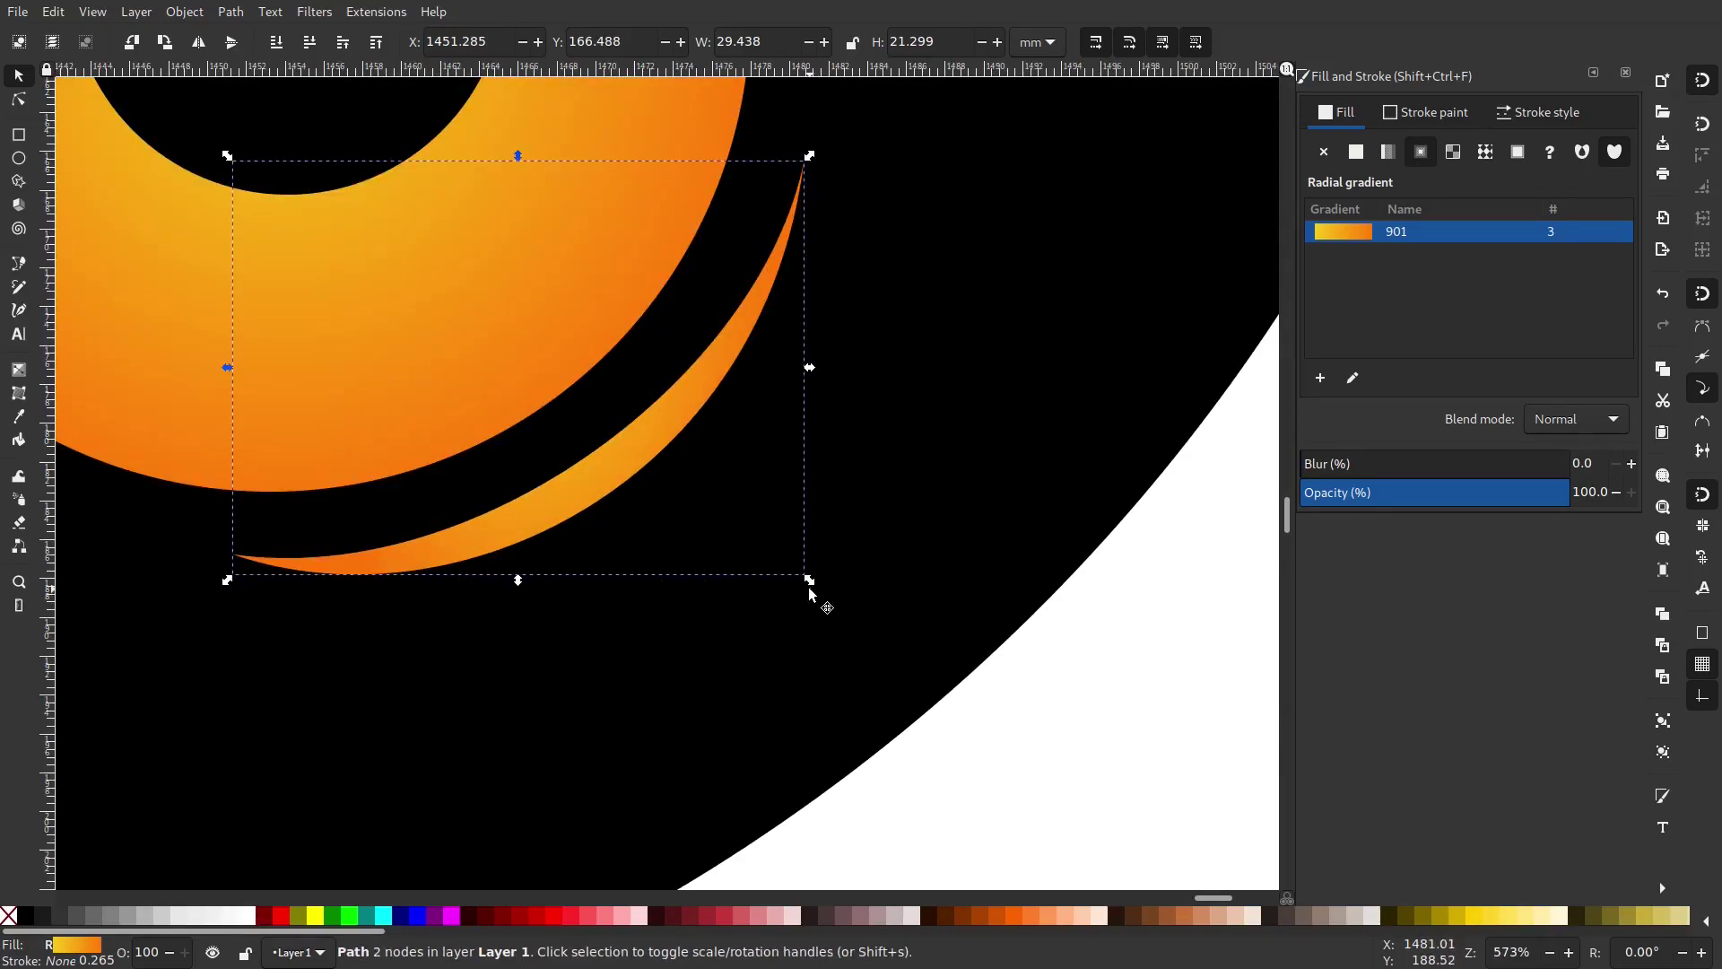
{"action": "scroll", "coordinate": [749, 472], "scroll_direction": "down", "scroll_amount": 5}
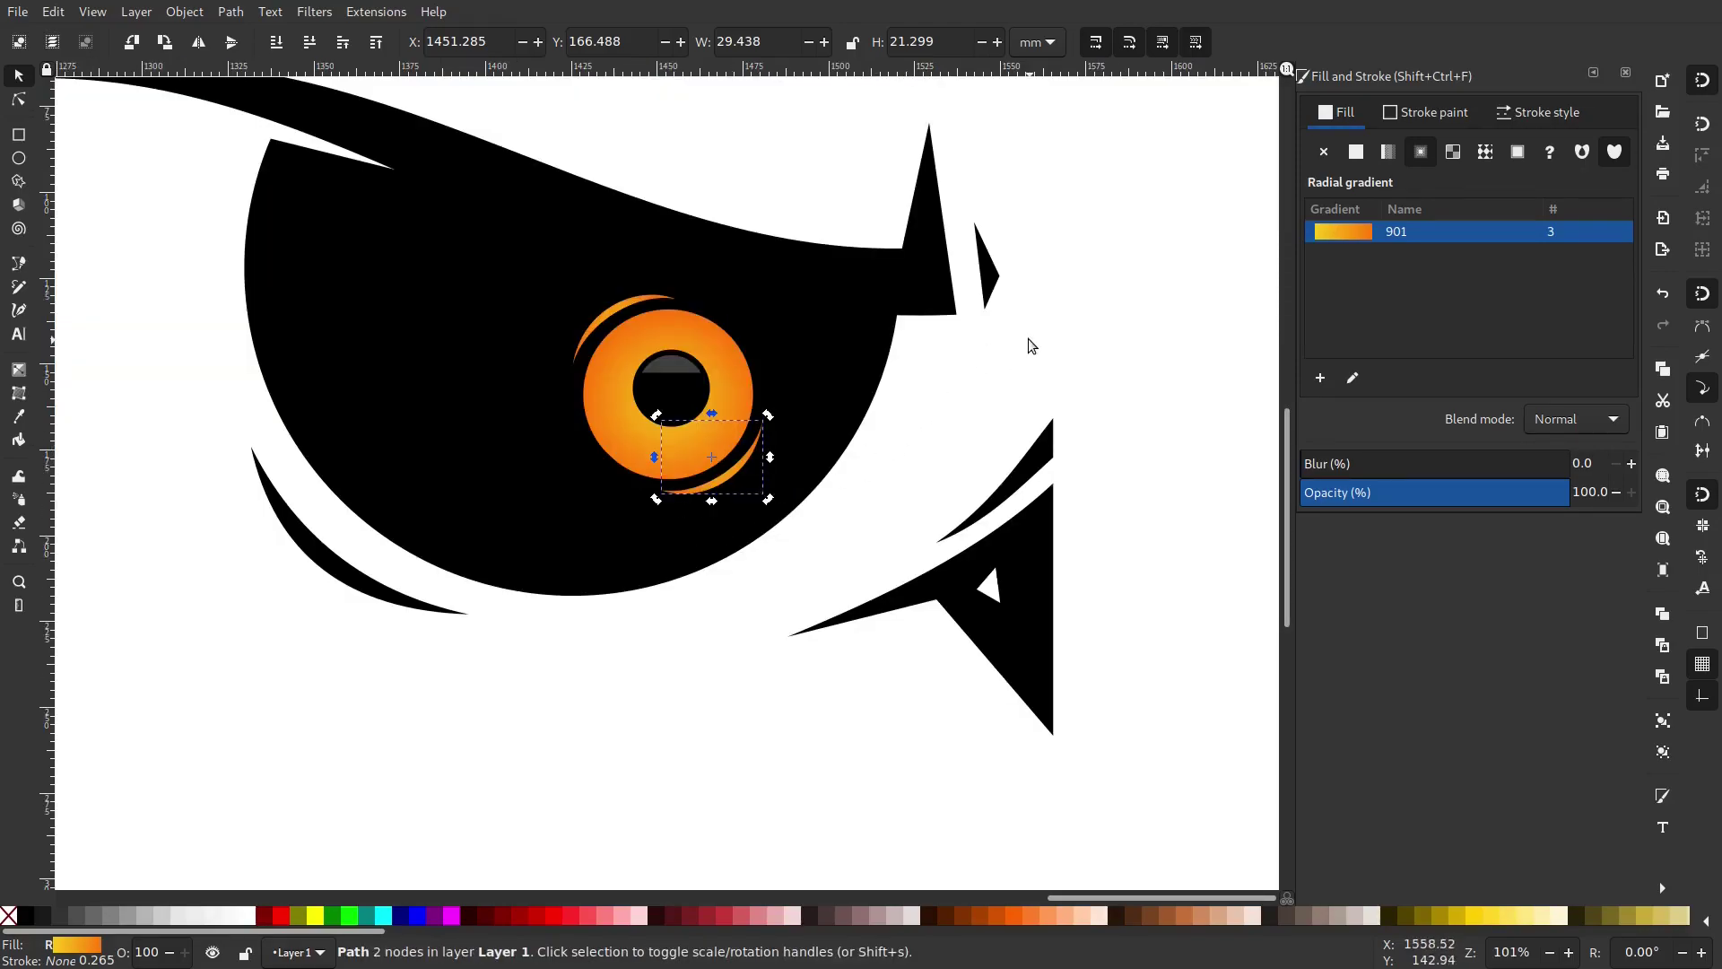
{"action": "left_click", "coordinate": [1029, 340]}
{"action": "scroll", "coordinate": [808, 453], "scroll_direction": "down", "scroll_amount": 2}
{"action": "scroll", "coordinate": [861, 446], "scroll_direction": "down", "scroll_amount": 2}
{"action": "scroll", "coordinate": [921, 462], "scroll_direction": "up", "scroll_amount": 2}
{"action": "left_click_drag", "start_coordinate": [969, 419], "coordinate": [845, 430]}
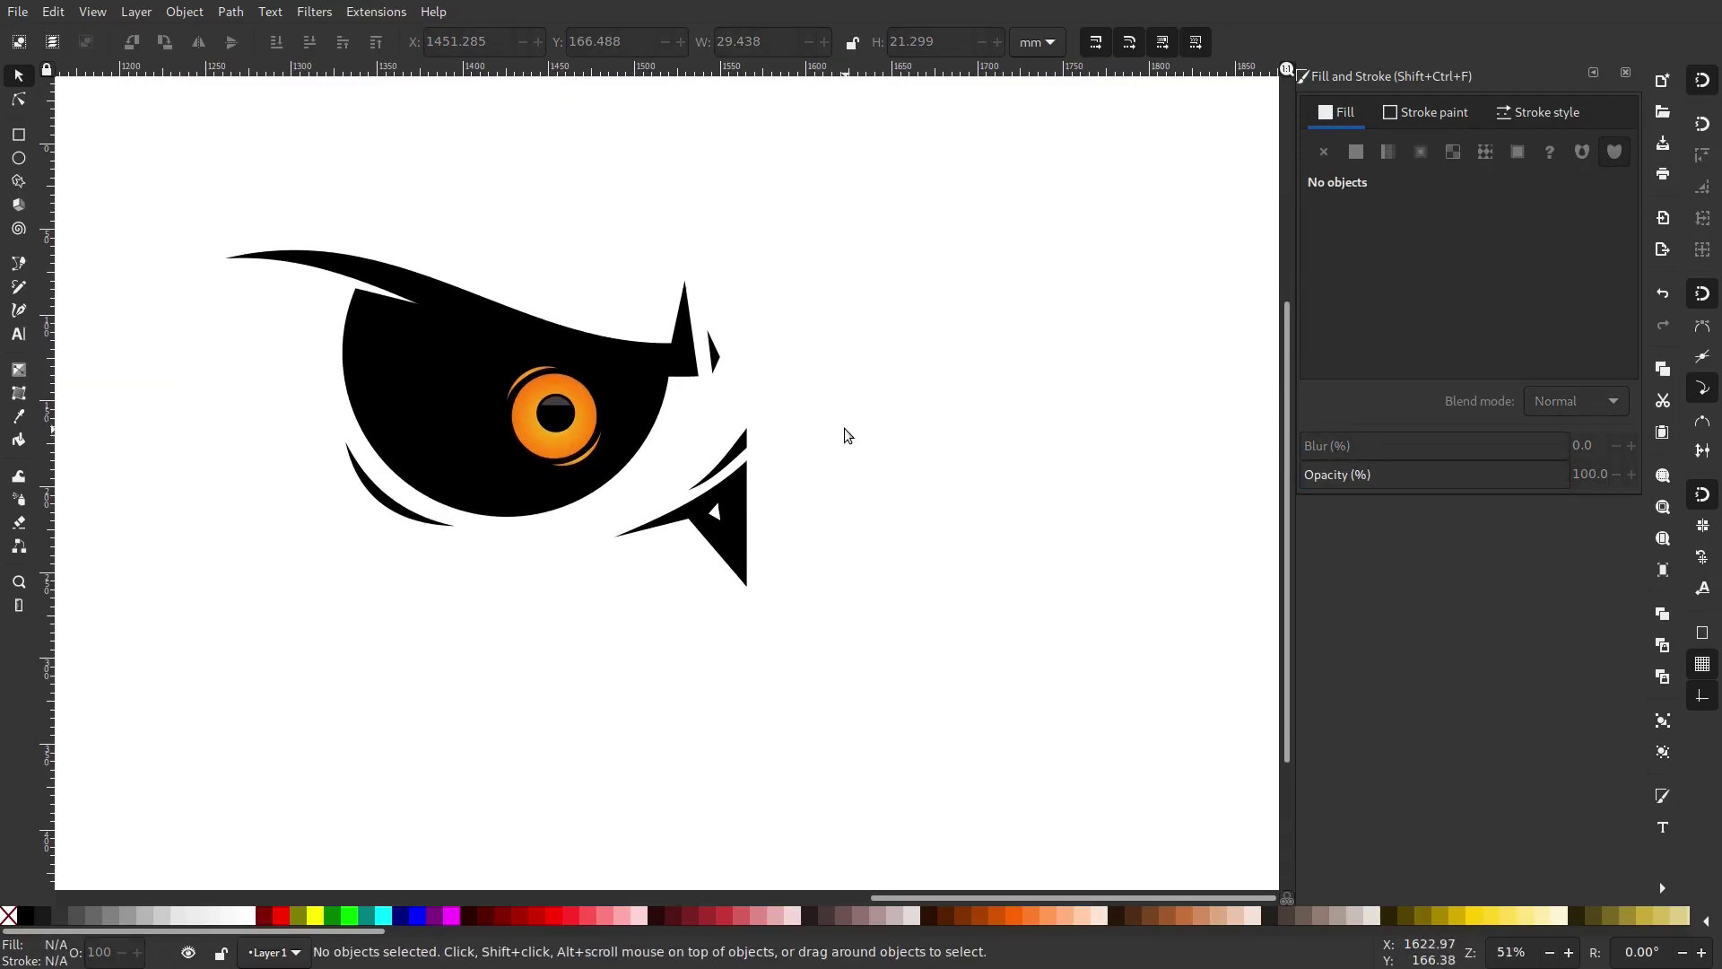
{"action": "scroll", "coordinate": [619, 489], "scroll_direction": "down", "scroll_amount": 2}
{"action": "scroll", "coordinate": [645, 453], "scroll_direction": "up", "scroll_amount": 5}
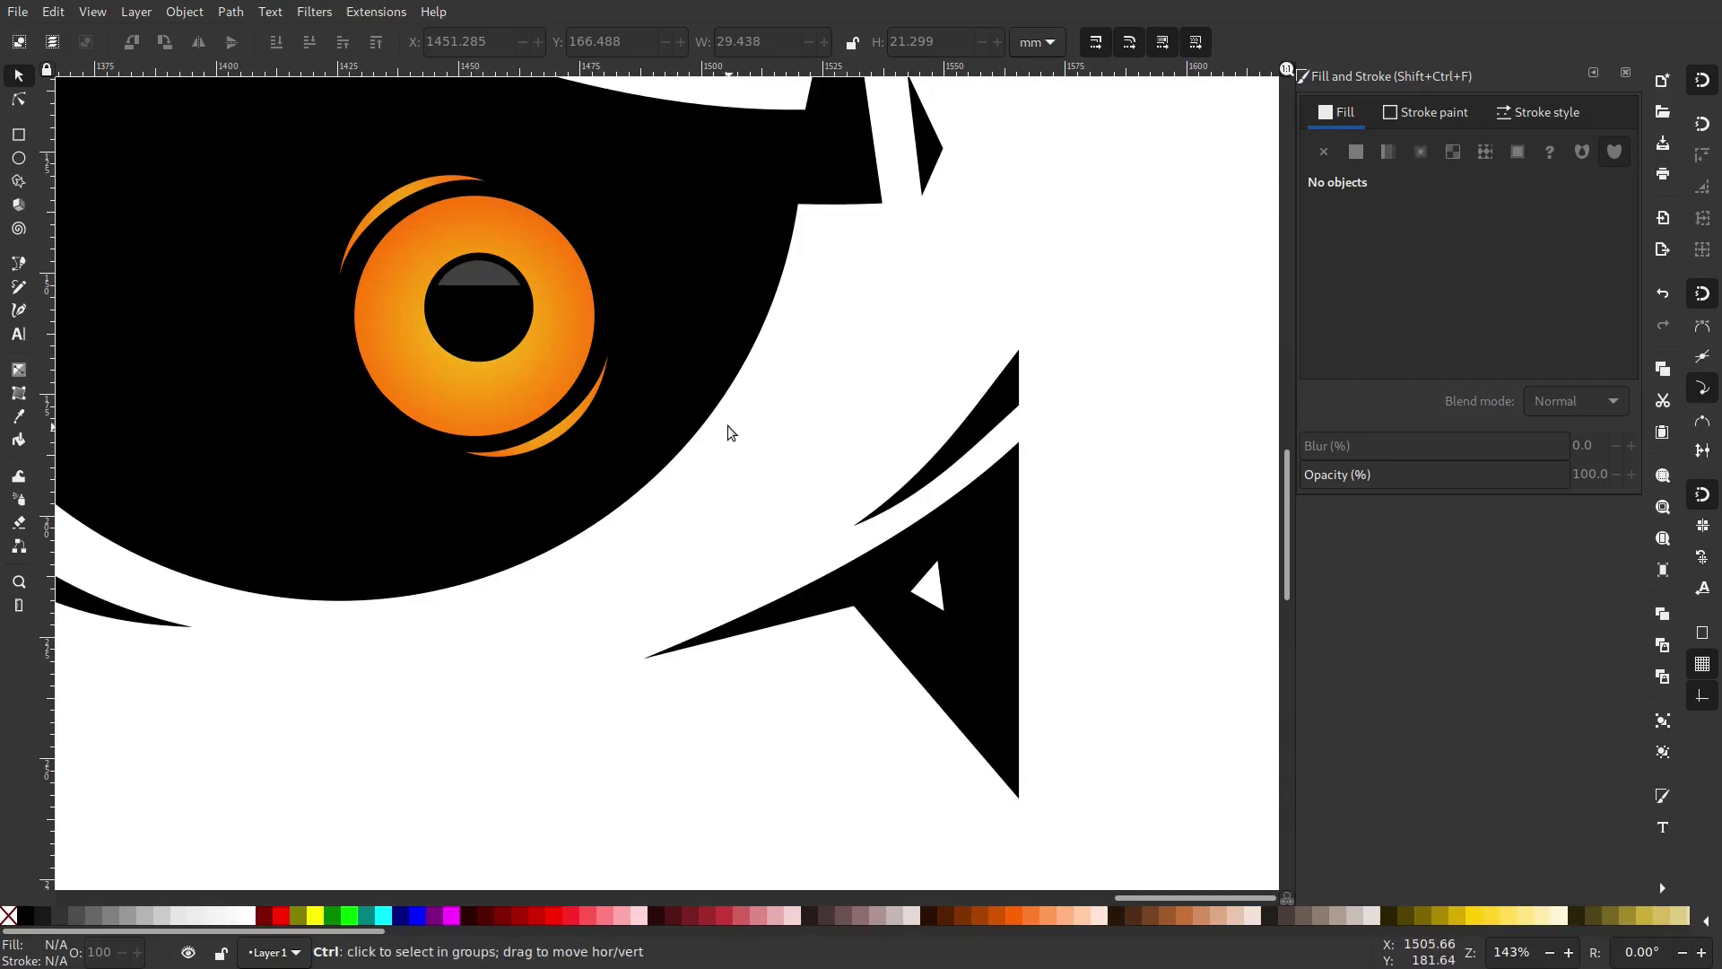
{"action": "scroll", "coordinate": [729, 425], "scroll_direction": "down", "scroll_amount": 2}
{"action": "scroll", "coordinate": [803, 520], "scroll_direction": "up", "scroll_amount": 3}
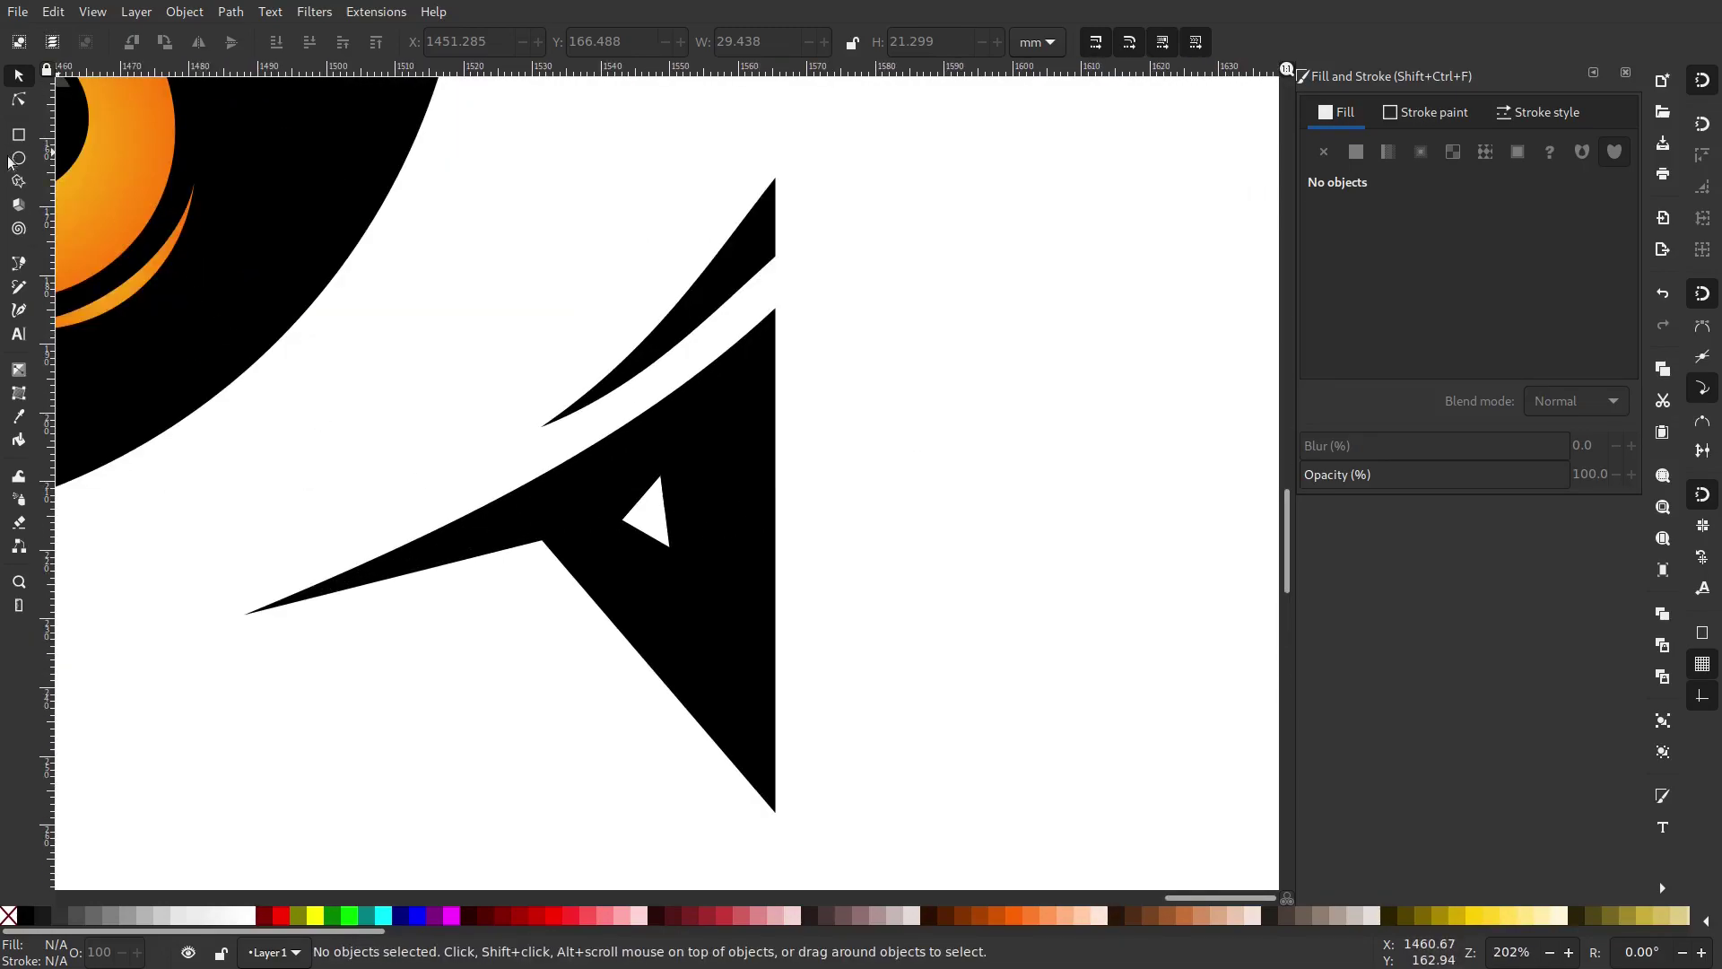
{"action": "left_click", "coordinate": [18, 264]}
{"action": "scroll", "coordinate": [511, 499], "scroll_direction": "up", "scroll_amount": 2}
{"action": "left_click", "coordinate": [541, 625]}
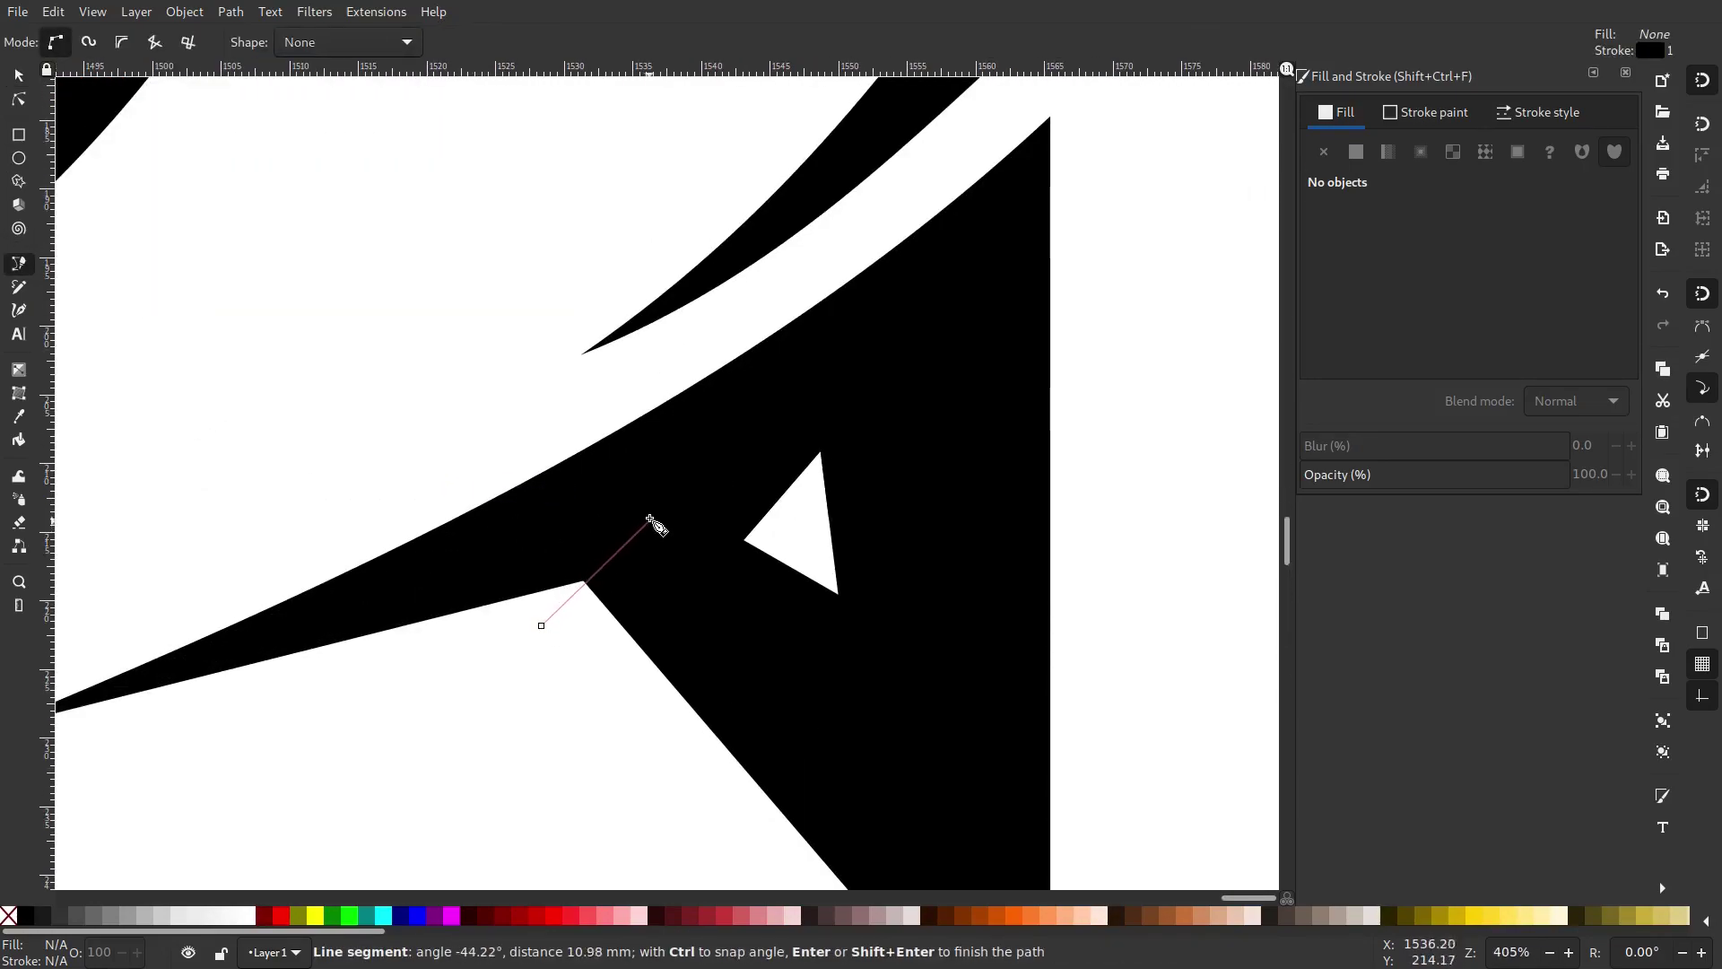
{"action": "left_click", "coordinate": [18, 181]}
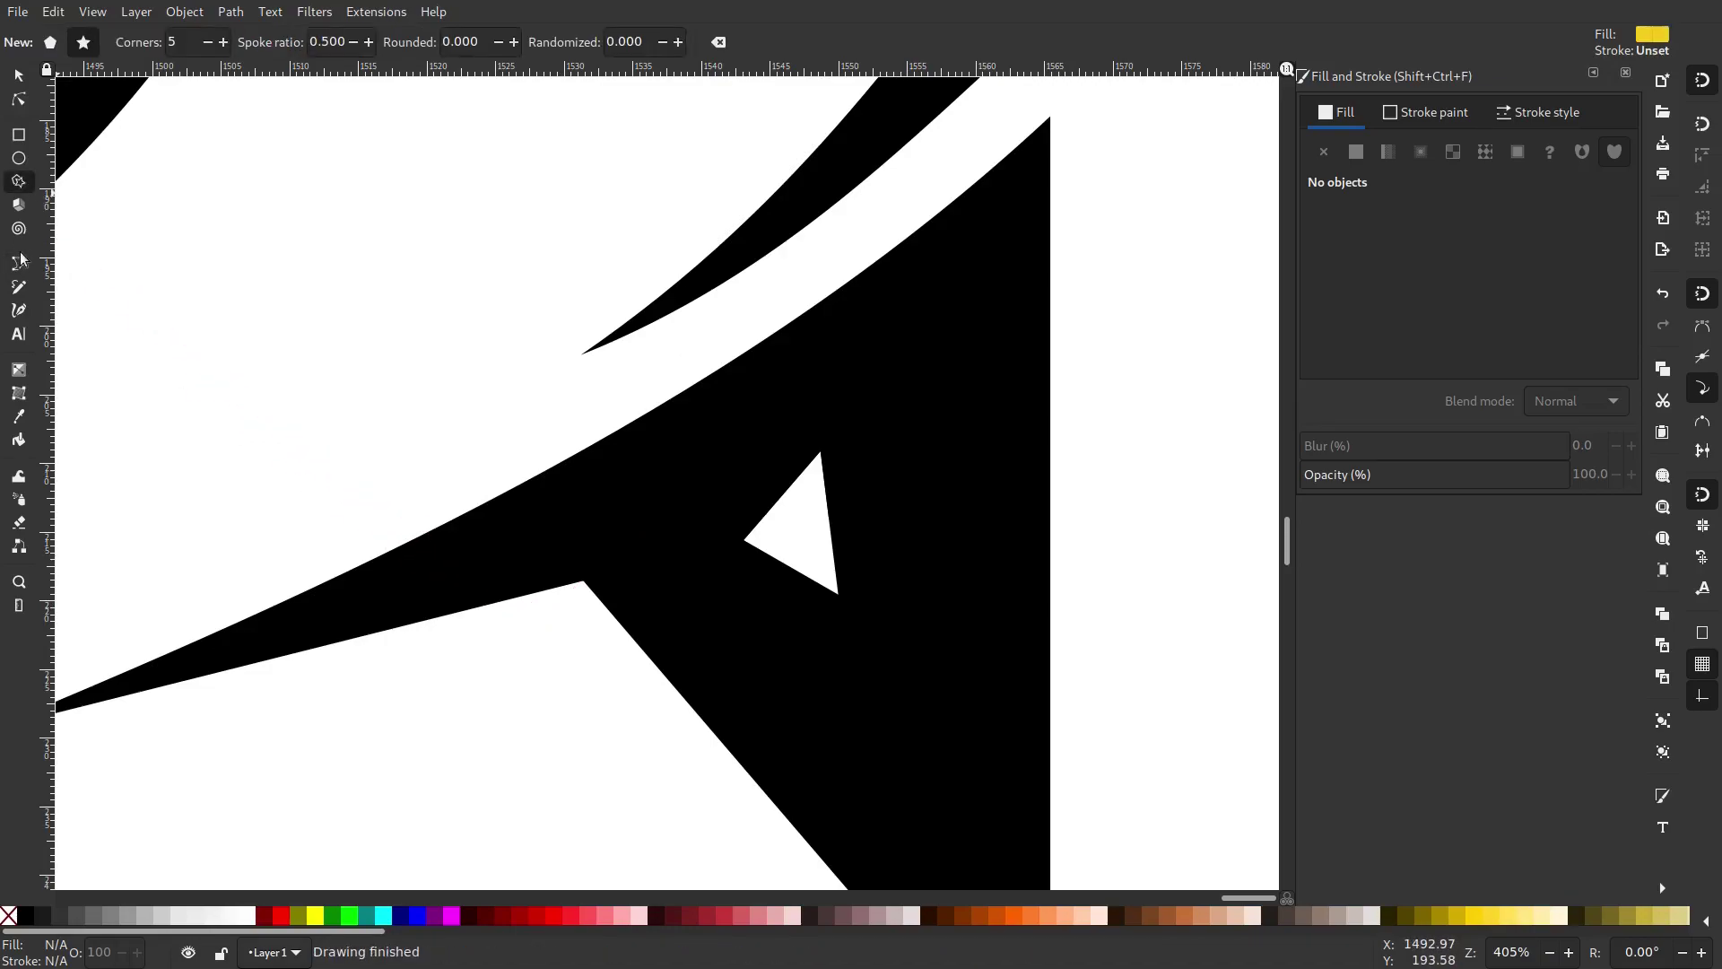
Draw a closed triangle about 10 by 8 mm over the inner corner beneath the beak's side spike.
{"action": "left_click", "coordinate": [19, 265]}
{"action": "left_click", "coordinate": [507, 619]}
{"action": "left_click", "coordinate": [638, 539]}
{"action": "left_click", "coordinate": [568, 646]}
{"action": "left_click", "coordinate": [507, 618]}
{"action": "left_click", "coordinate": [18, 77]}
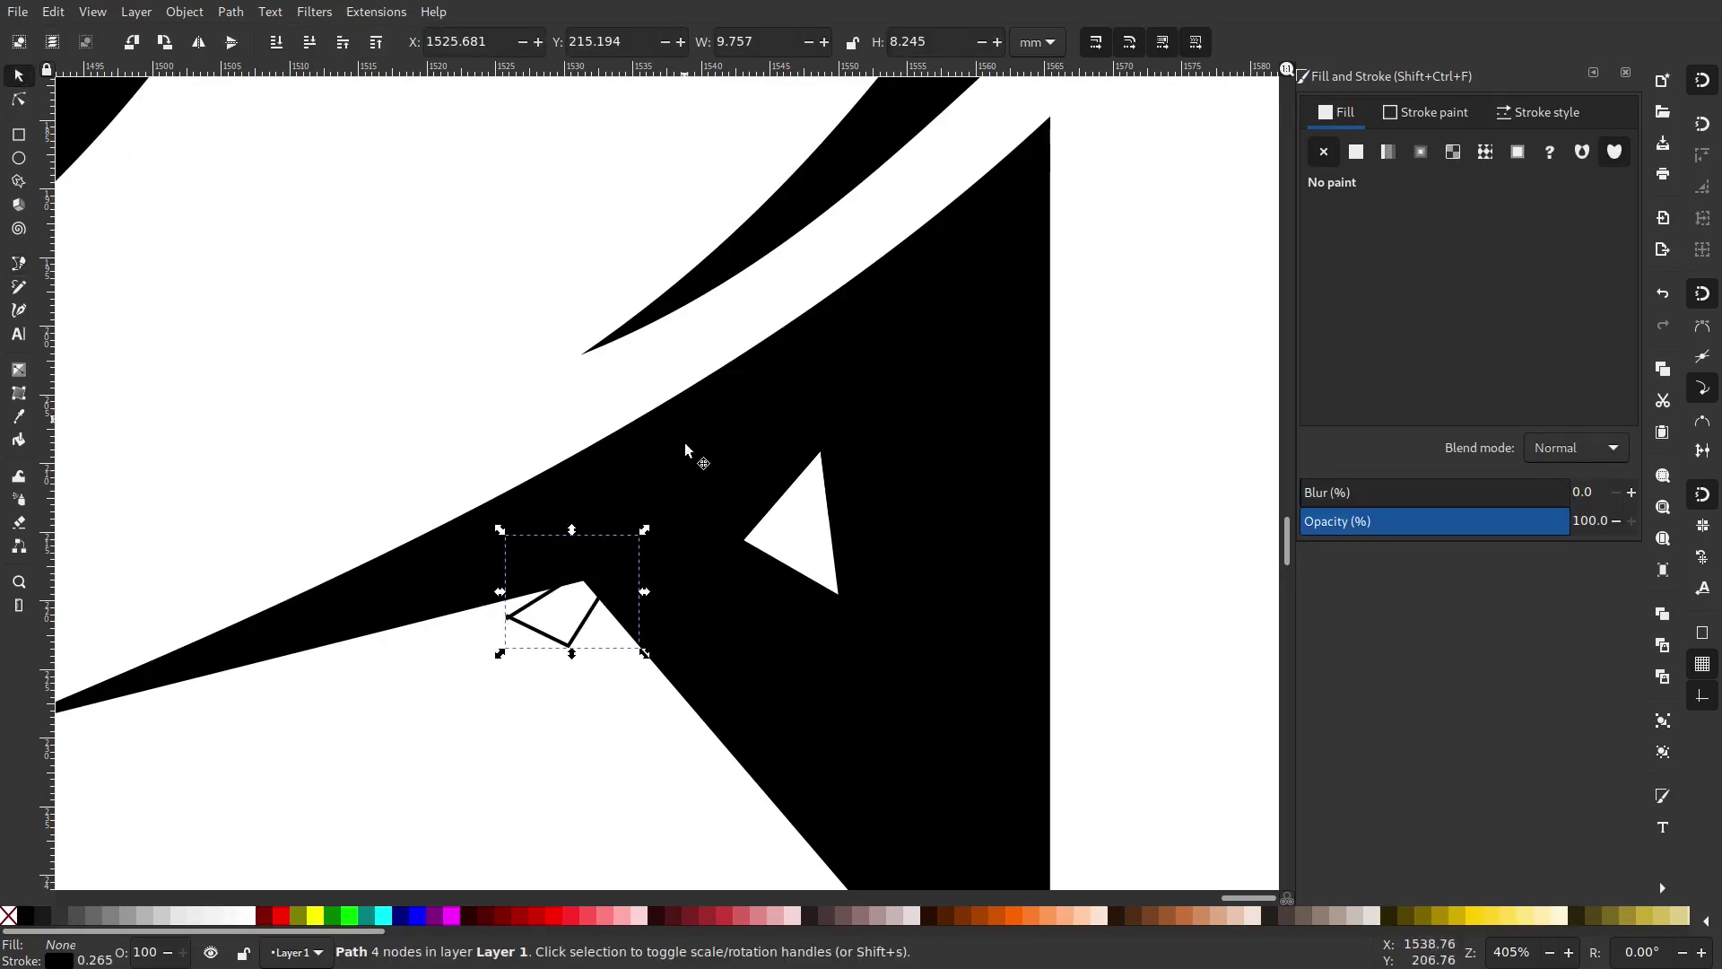
Duplicate the triangle and subtract the copy from the lower beak shape with a Difference operation.
{"action": "right_click", "coordinate": [588, 638]}
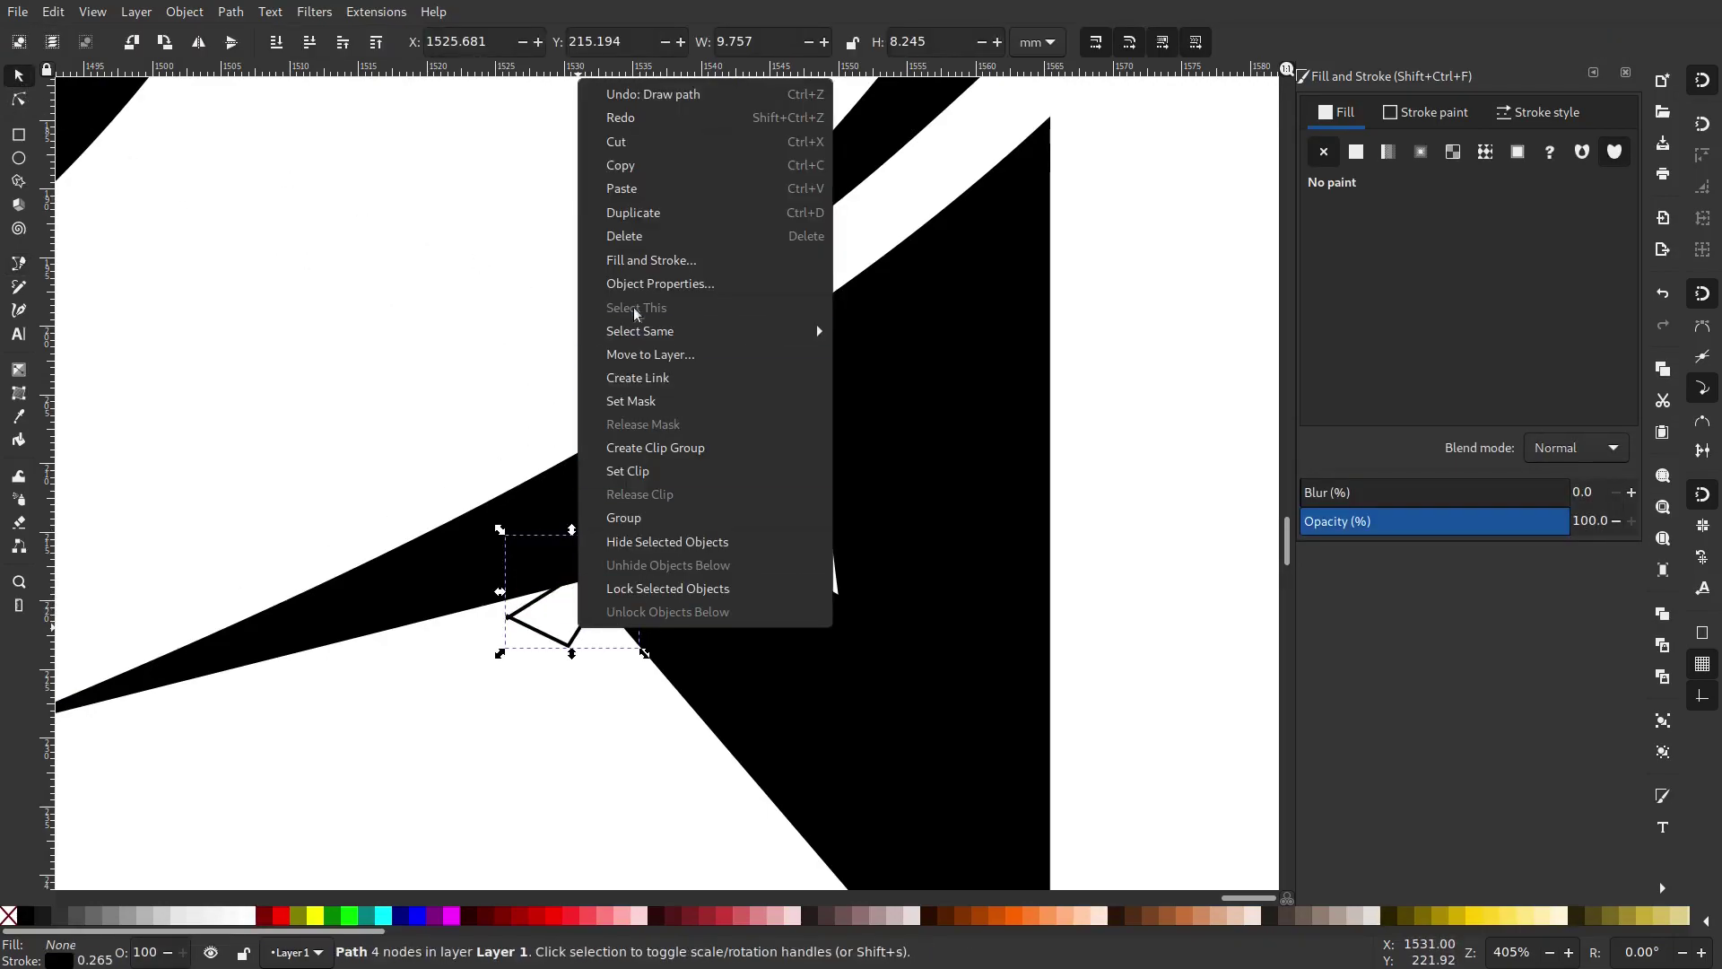
{"action": "left_click", "coordinate": [648, 221]}
{"action": "left_click", "coordinate": [722, 654], "text": "shift"}
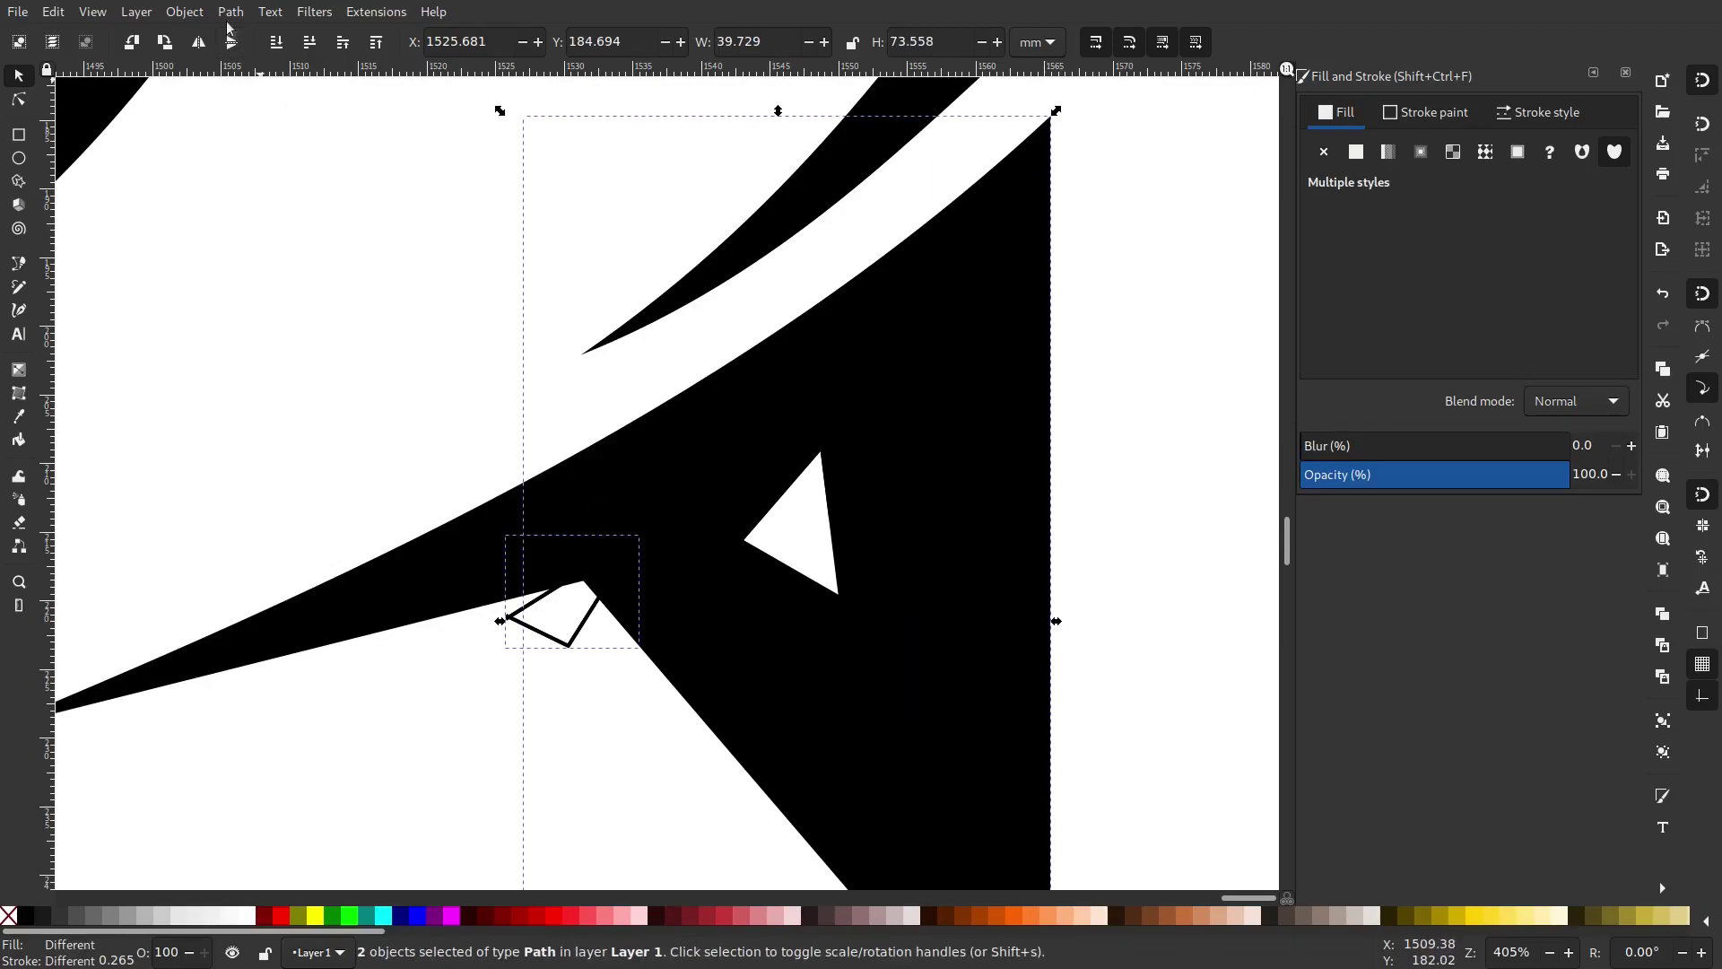
{"action": "left_click", "coordinate": [185, 11]}
{"action": "mouse_move", "coordinate": [230, 10]}
{"action": "left_click", "coordinate": [265, 128]}
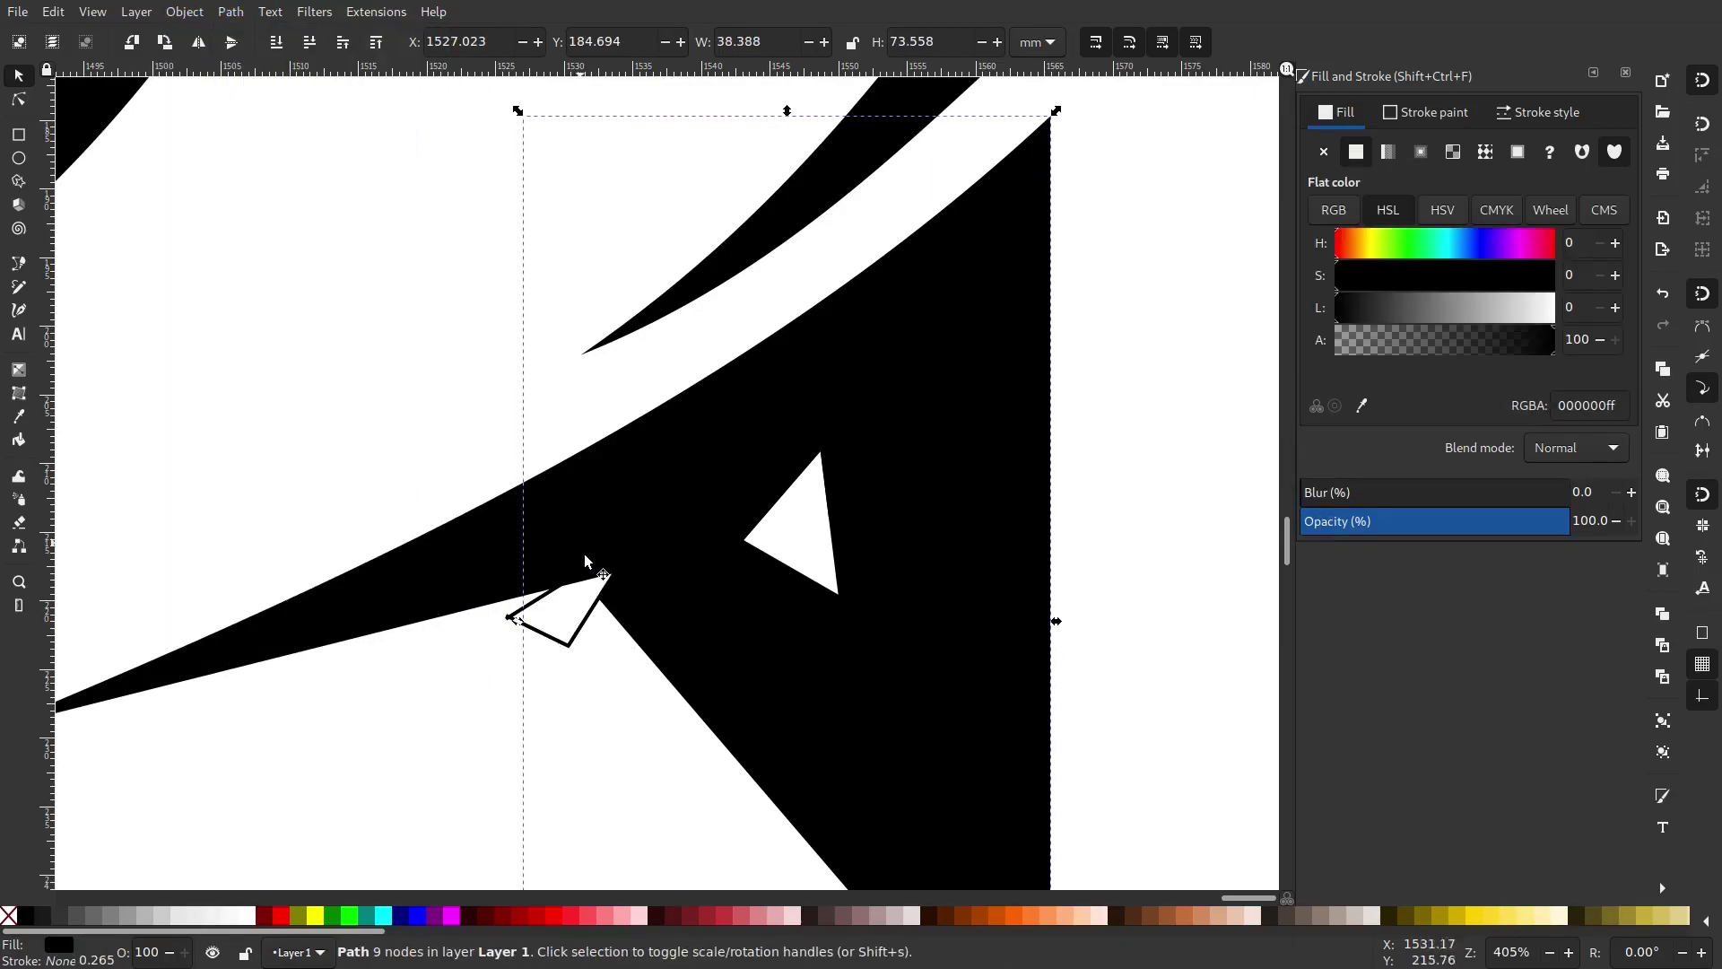
Subtract the remaining triangle from the spiked upper beak shape with a Difference operation, completing the notch.
{"action": "left_click", "coordinate": [574, 632]}
{"action": "left_click", "coordinate": [432, 568], "text": "shift"}
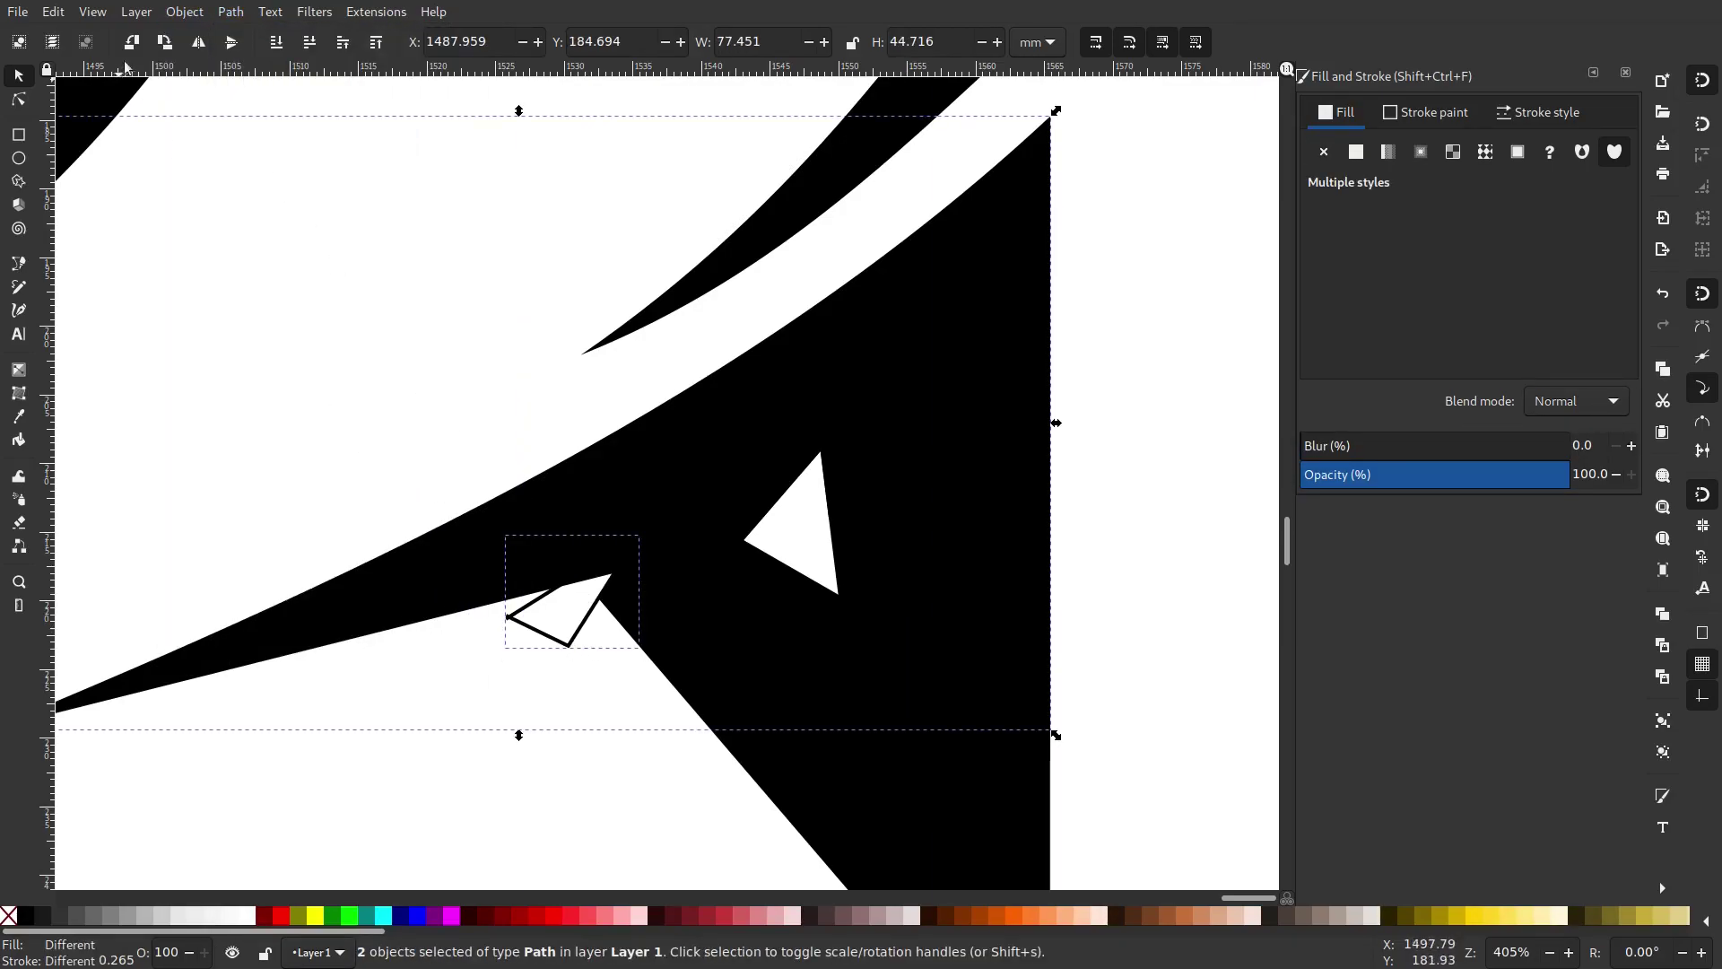
{"action": "left_click", "coordinate": [230, 11]}
{"action": "left_click", "coordinate": [265, 128]}
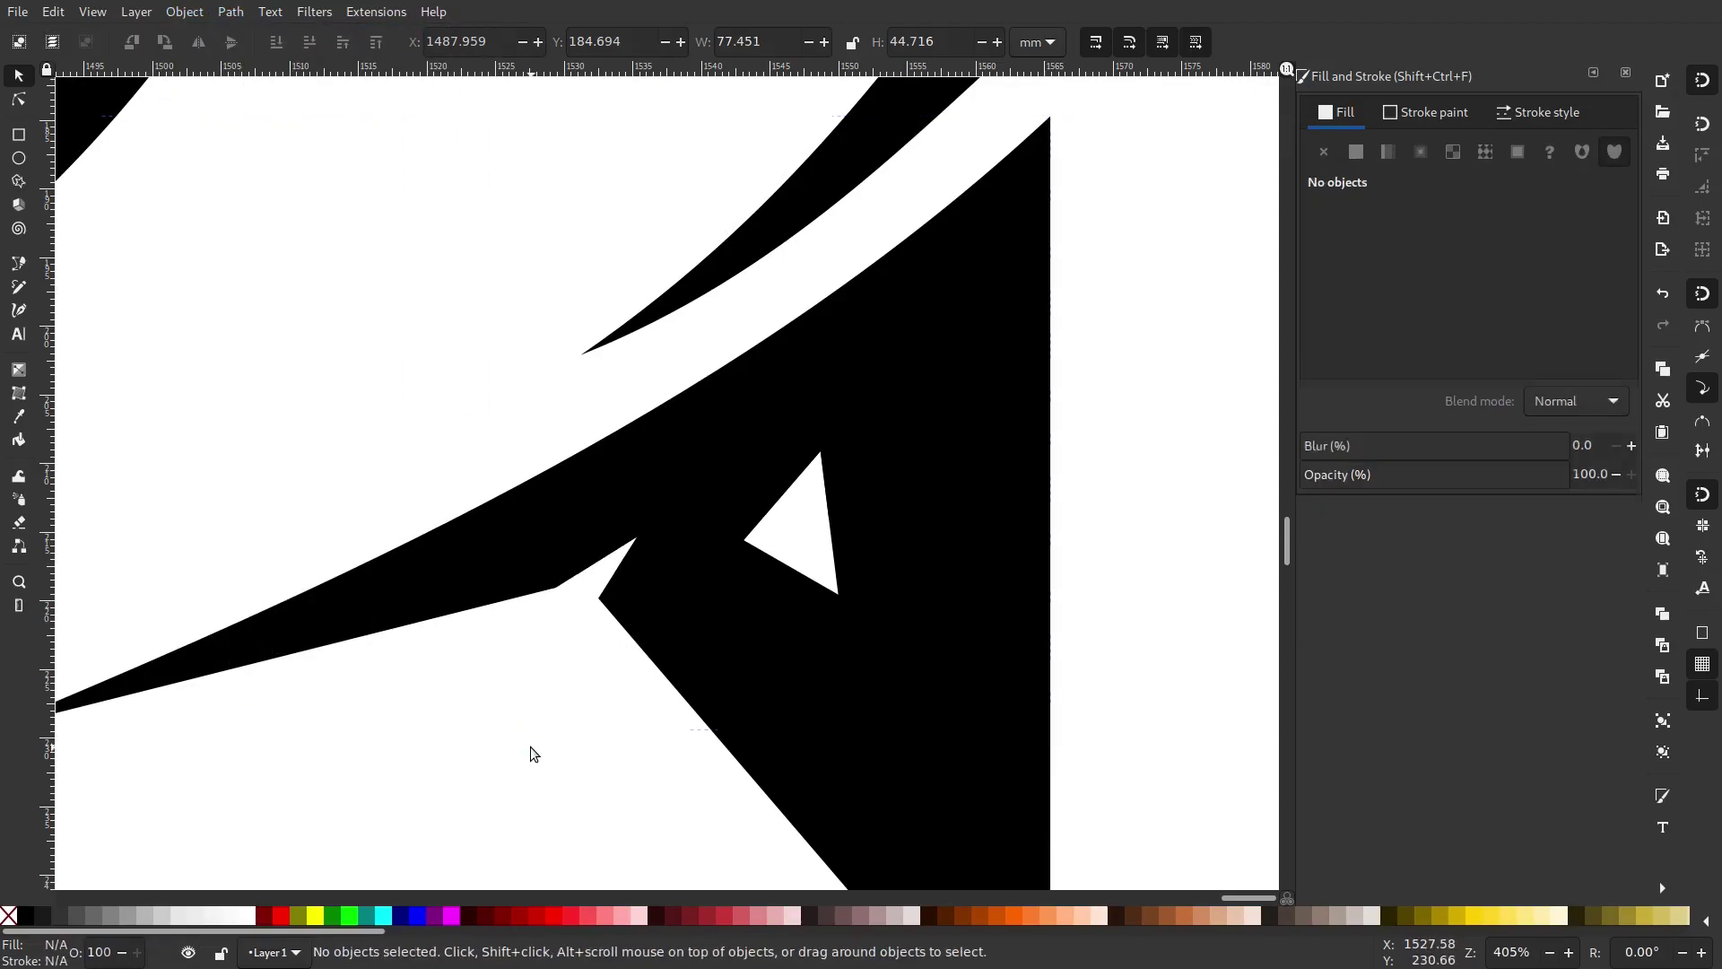
{"action": "scroll", "coordinate": [714, 702], "scroll_direction": "down", "scroll_amount": 3}
{"action": "scroll", "coordinate": [715, 711], "scroll_direction": "down", "scroll_amount": 4}
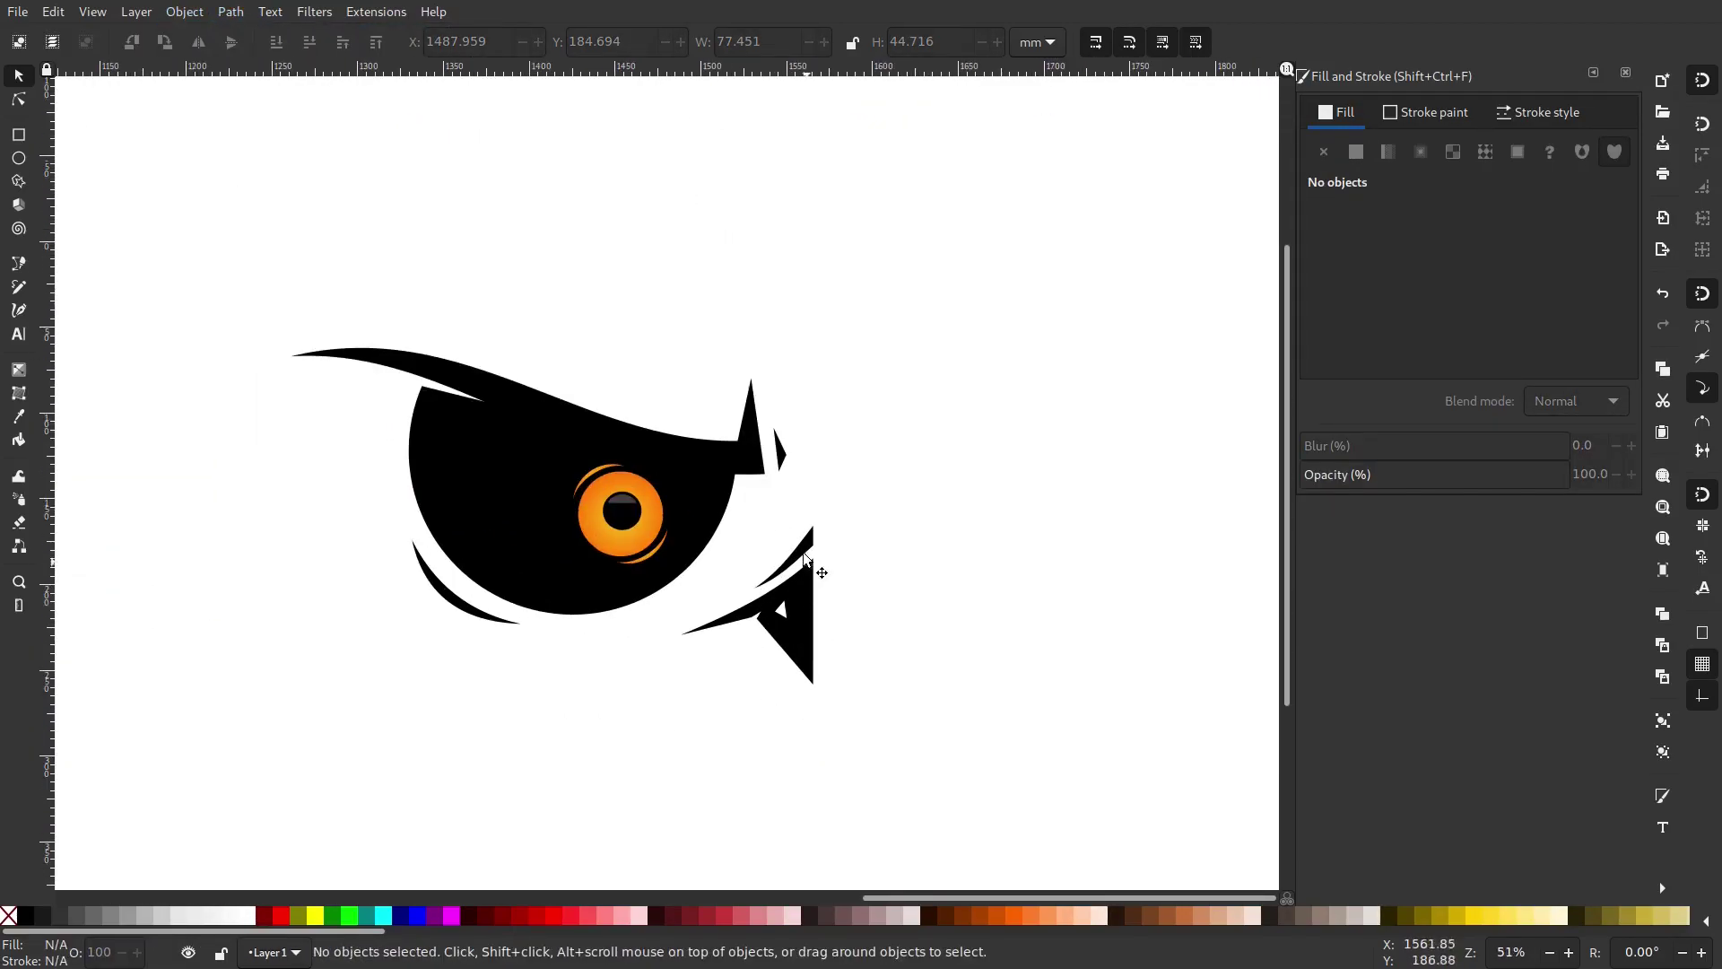
{"action": "scroll", "coordinate": [785, 538], "scroll_direction": "up", "scroll_amount": 2}
{"action": "left_click_drag", "start_coordinate": [974, 779], "coordinate": [50, 204]}
{"action": "scroll", "coordinate": [601, 494], "scroll_direction": "down", "scroll_amount": 2}
{"action": "scroll", "coordinate": [605, 462], "scroll_direction": "up", "scroll_amount": 1}
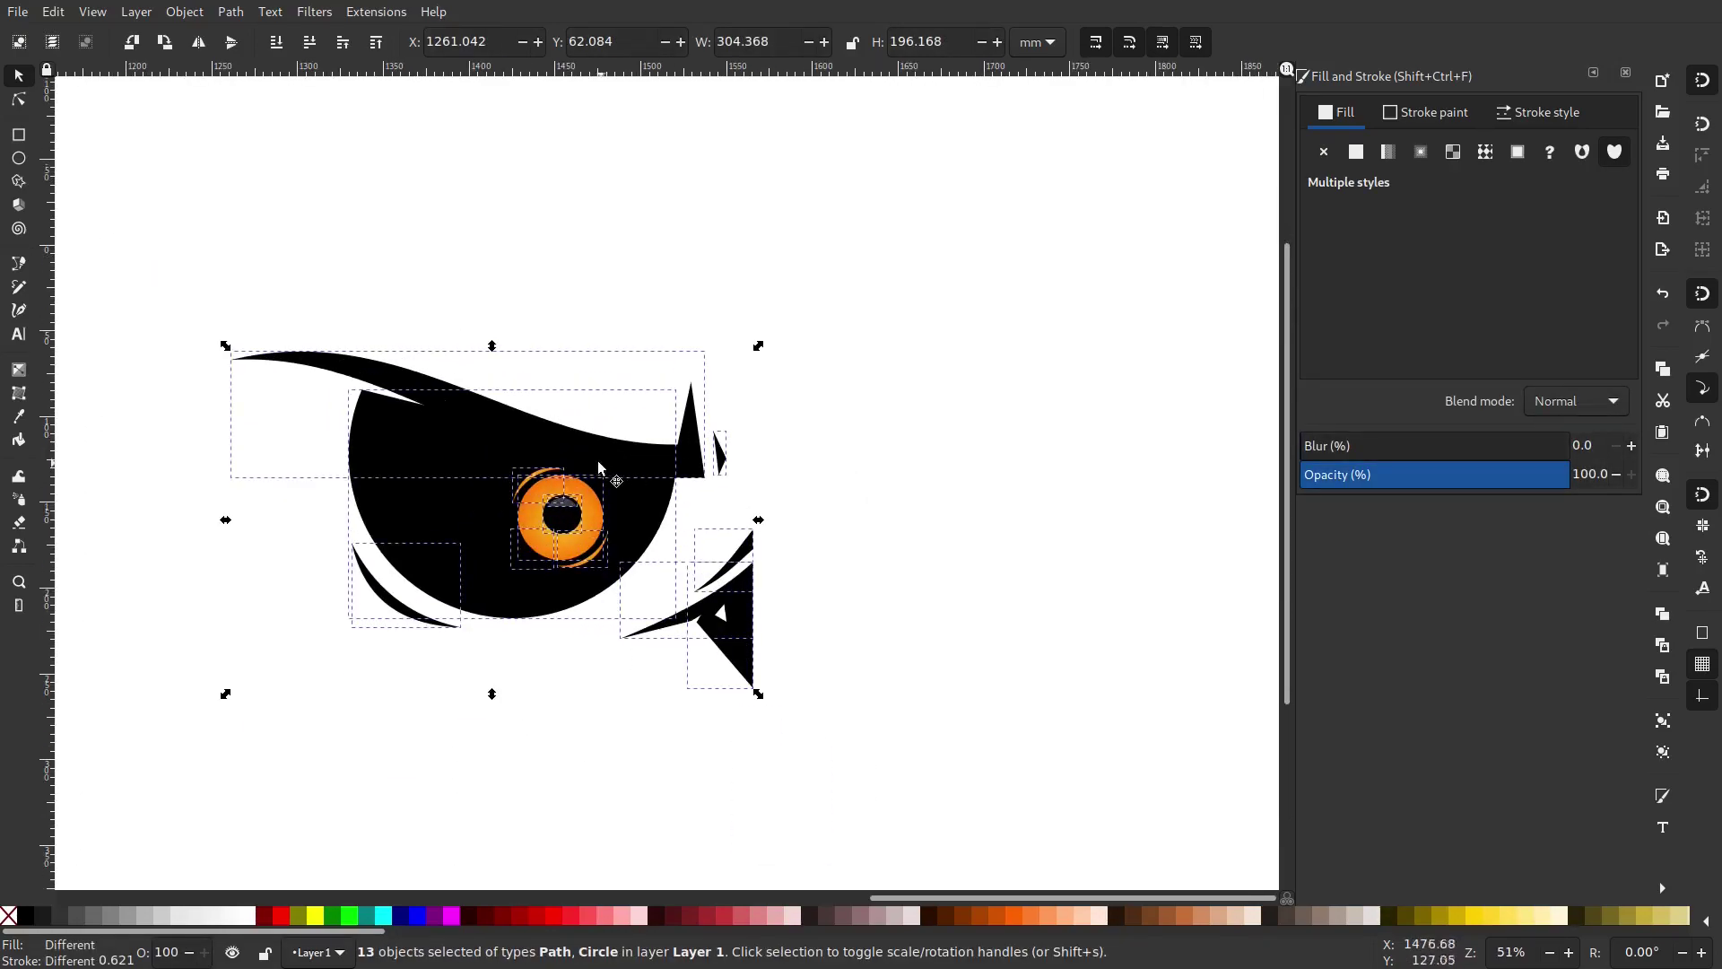
{"action": "left_click", "coordinate": [879, 443]}
{"action": "scroll", "coordinate": [764, 470], "scroll_direction": "down", "scroll_amount": 2}
{"action": "scroll", "coordinate": [764, 470], "scroll_direction": "up", "scroll_amount": 2}
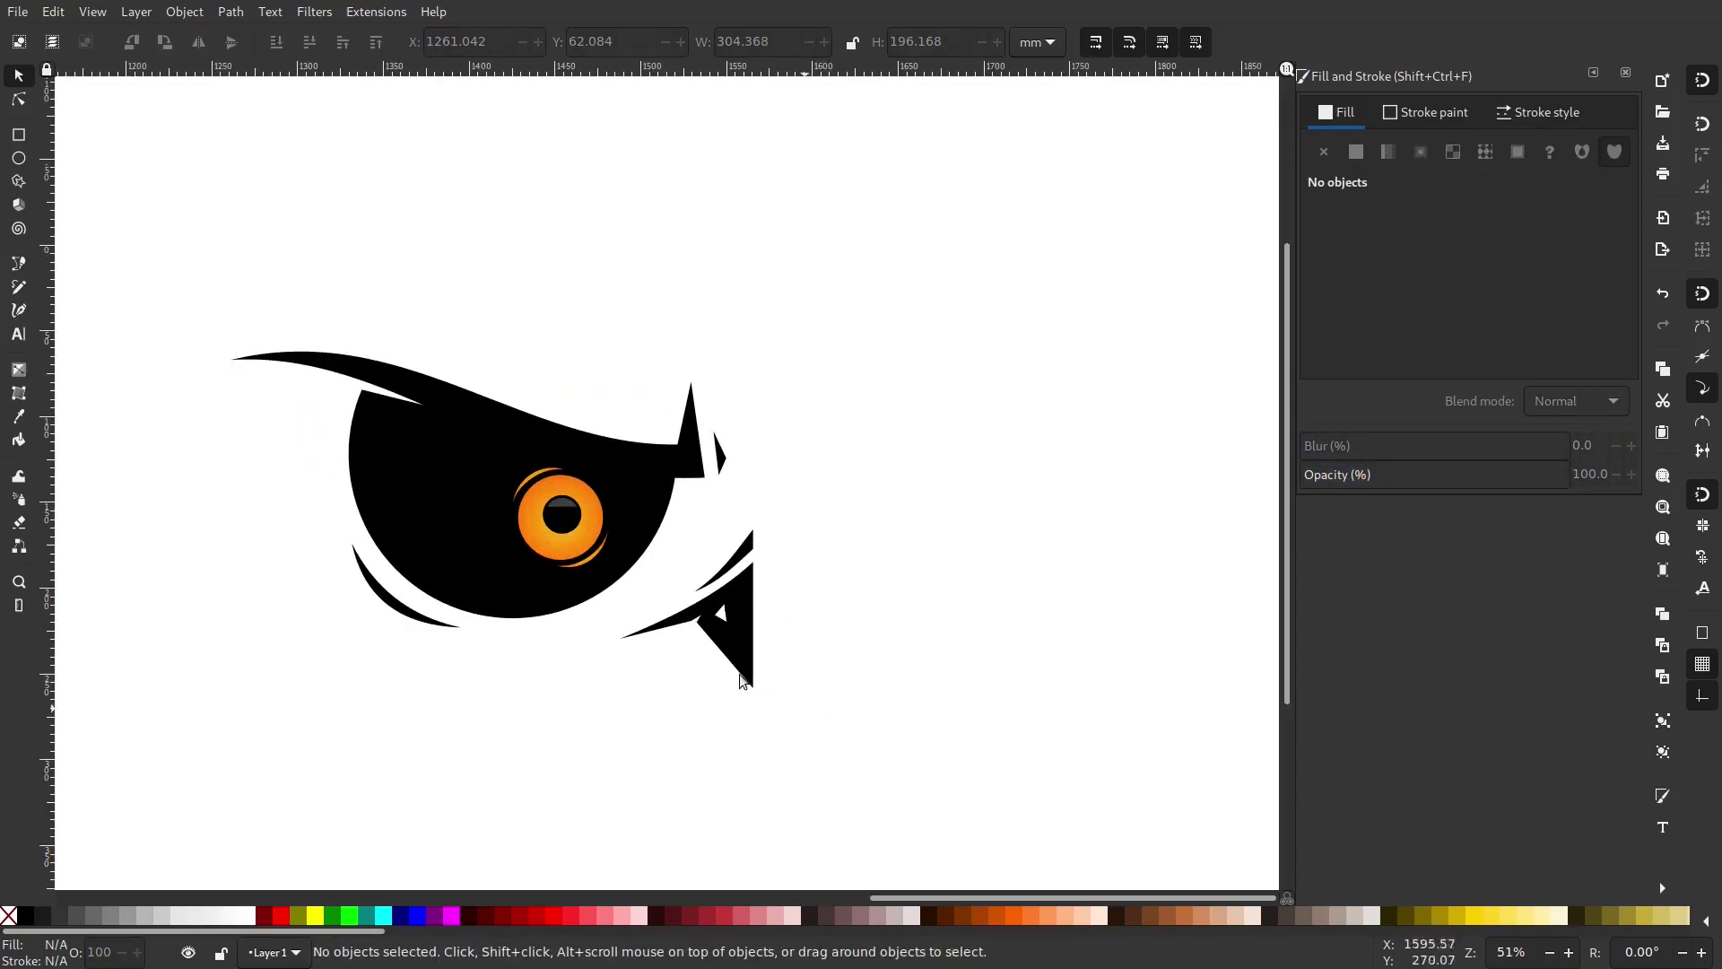
Duplicate all objects of the half owl face and flip the copy horizontally.
{"action": "left_click_drag", "start_coordinate": [798, 714], "coordinate": [186, 190]}
{"action": "right_click", "coordinate": [480, 540]}
{"action": "left_click", "coordinate": [572, 556]}
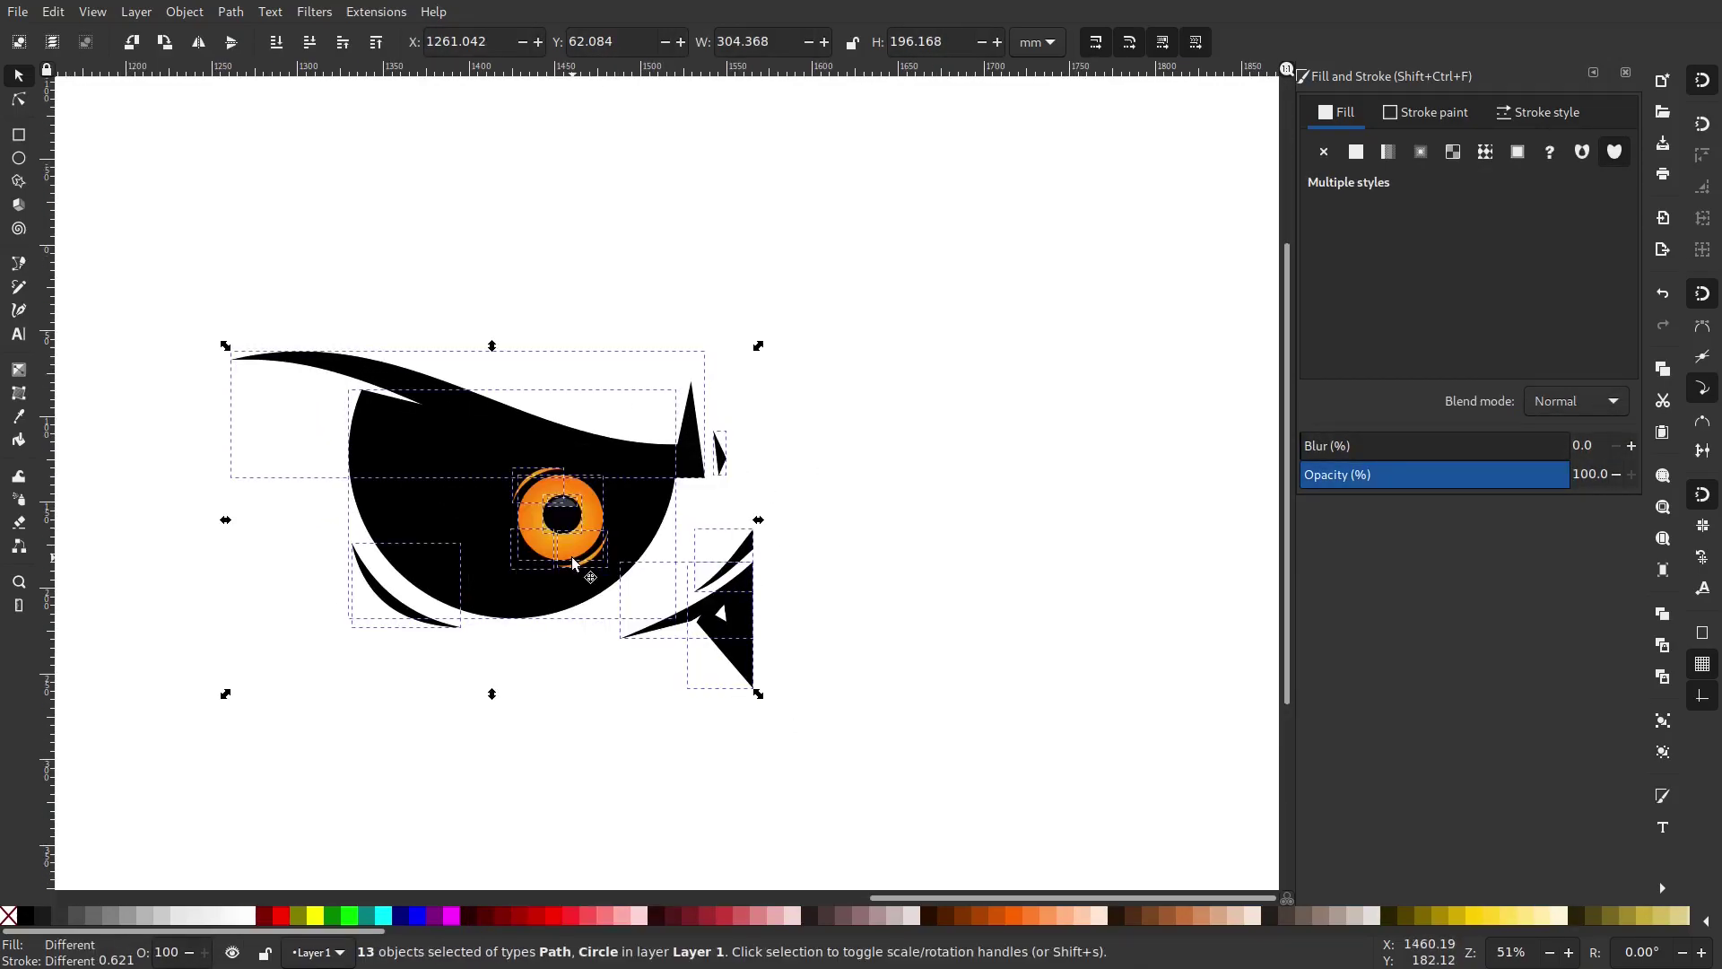
{"action": "left_click", "coordinate": [199, 42]}
Move the mirrored half to the right and snap it to the original so the beak halves meet.
{"action": "left_click_drag", "start_coordinate": [335, 538], "coordinate": [874, 552]}
{"action": "scroll", "coordinate": [775, 654], "scroll_direction": "up", "scroll_amount": 6}
{"action": "mouse_move", "coordinate": [766, 533]}
{"action": "left_mouse_down"}
{"action": "mouse_move", "coordinate": [788, 504]}
{"action": "mouse_move", "coordinate": [778, 531]}
{"action": "left_mouse_up"}
{"action": "scroll", "coordinate": [763, 508], "scroll_direction": "down", "scroll_amount": 6}
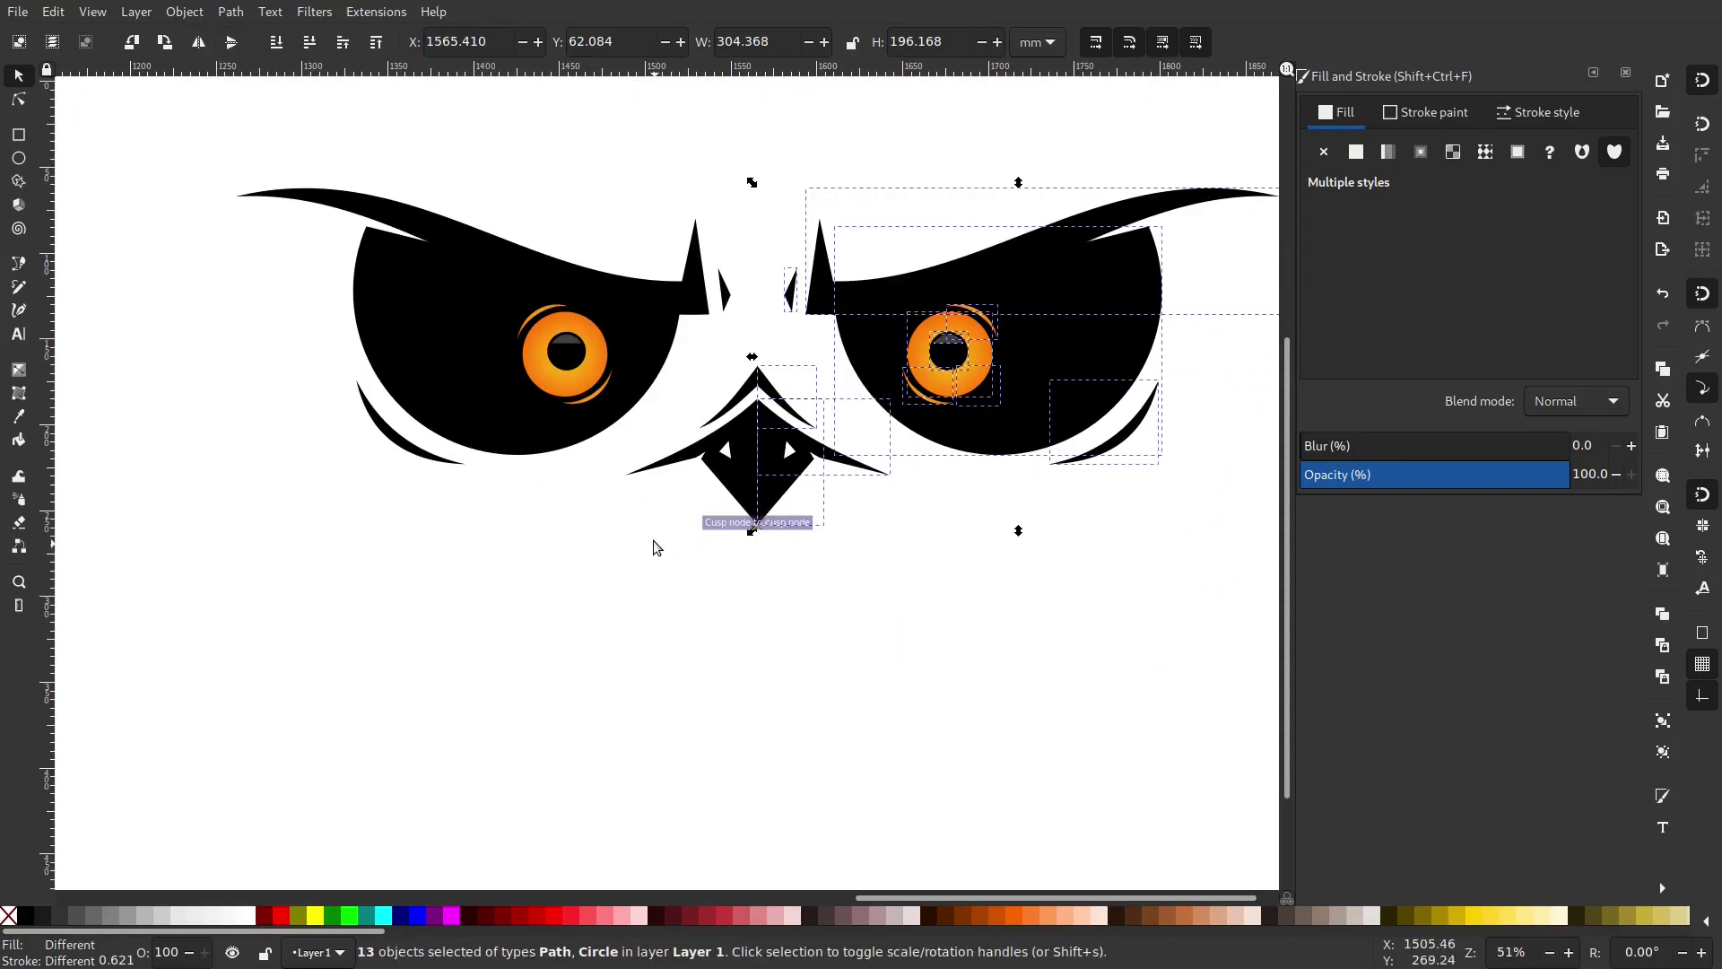
{"action": "left_click", "coordinate": [656, 549]}
Try recolouring the outer gradient stop of the mirrored half's iris to bright green, 72ff09ff.
{"action": "scroll", "coordinate": [746, 514], "scroll_direction": "down", "scroll_amount": 3}
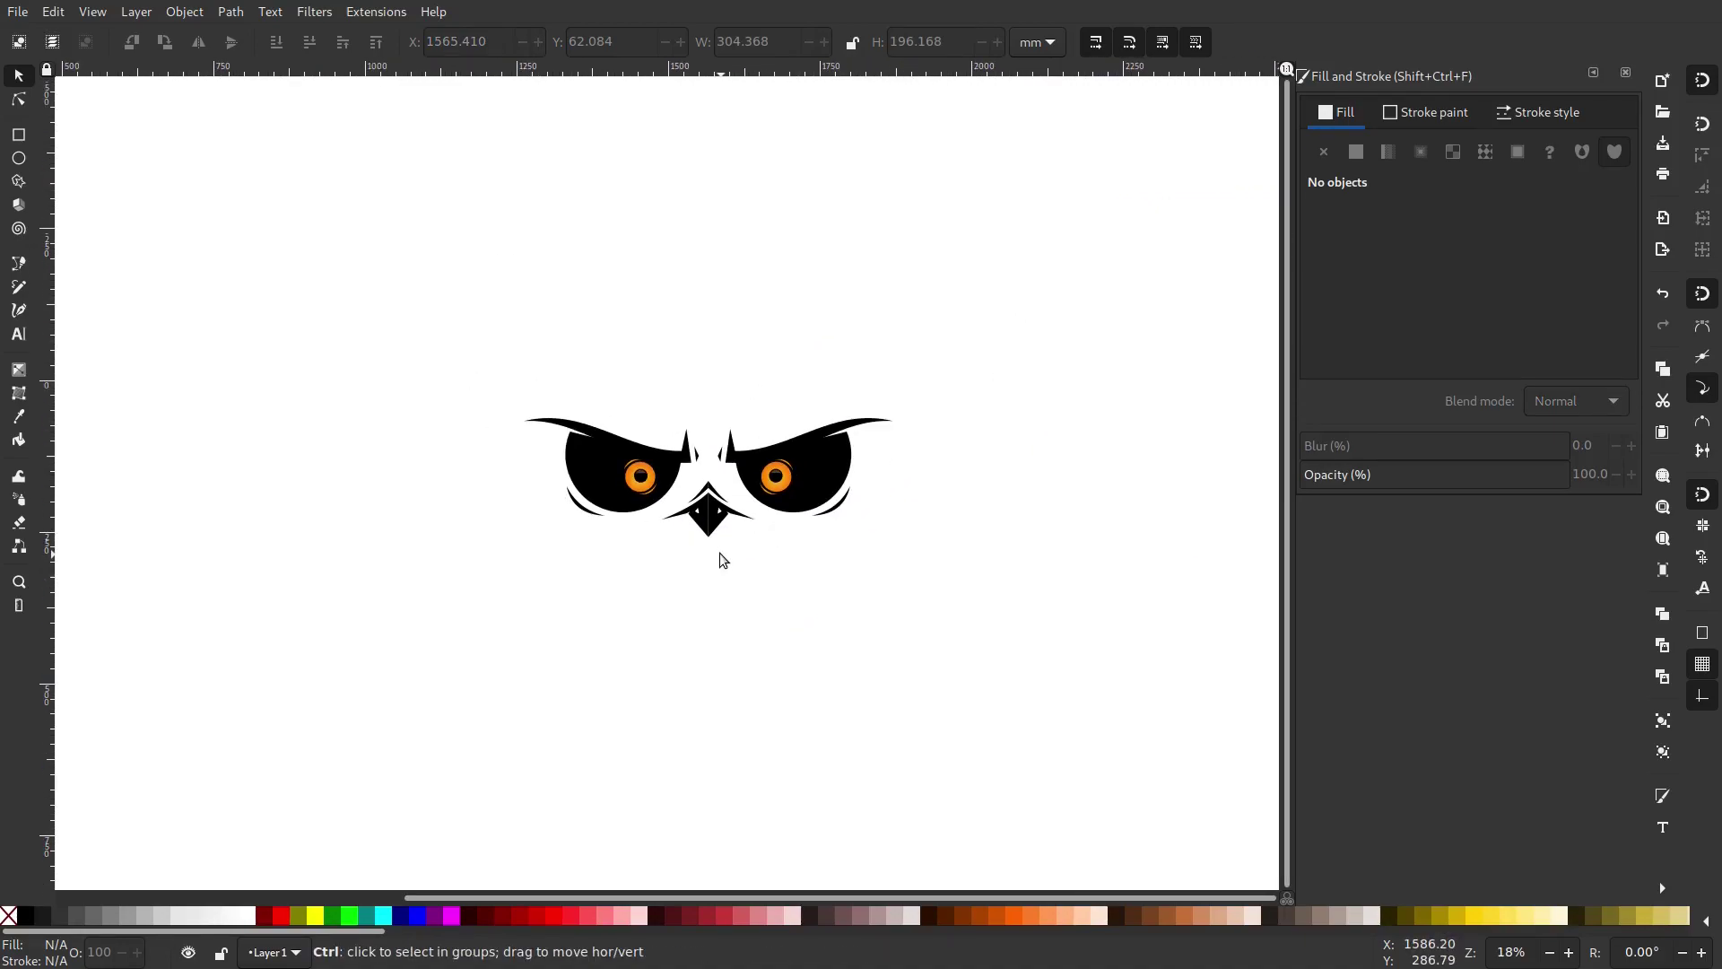
{"action": "scroll", "coordinate": [719, 552], "scroll_direction": "down", "scroll_amount": 1}
{"action": "scroll", "coordinate": [719, 553], "scroll_direction": "up", "scroll_amount": 5}
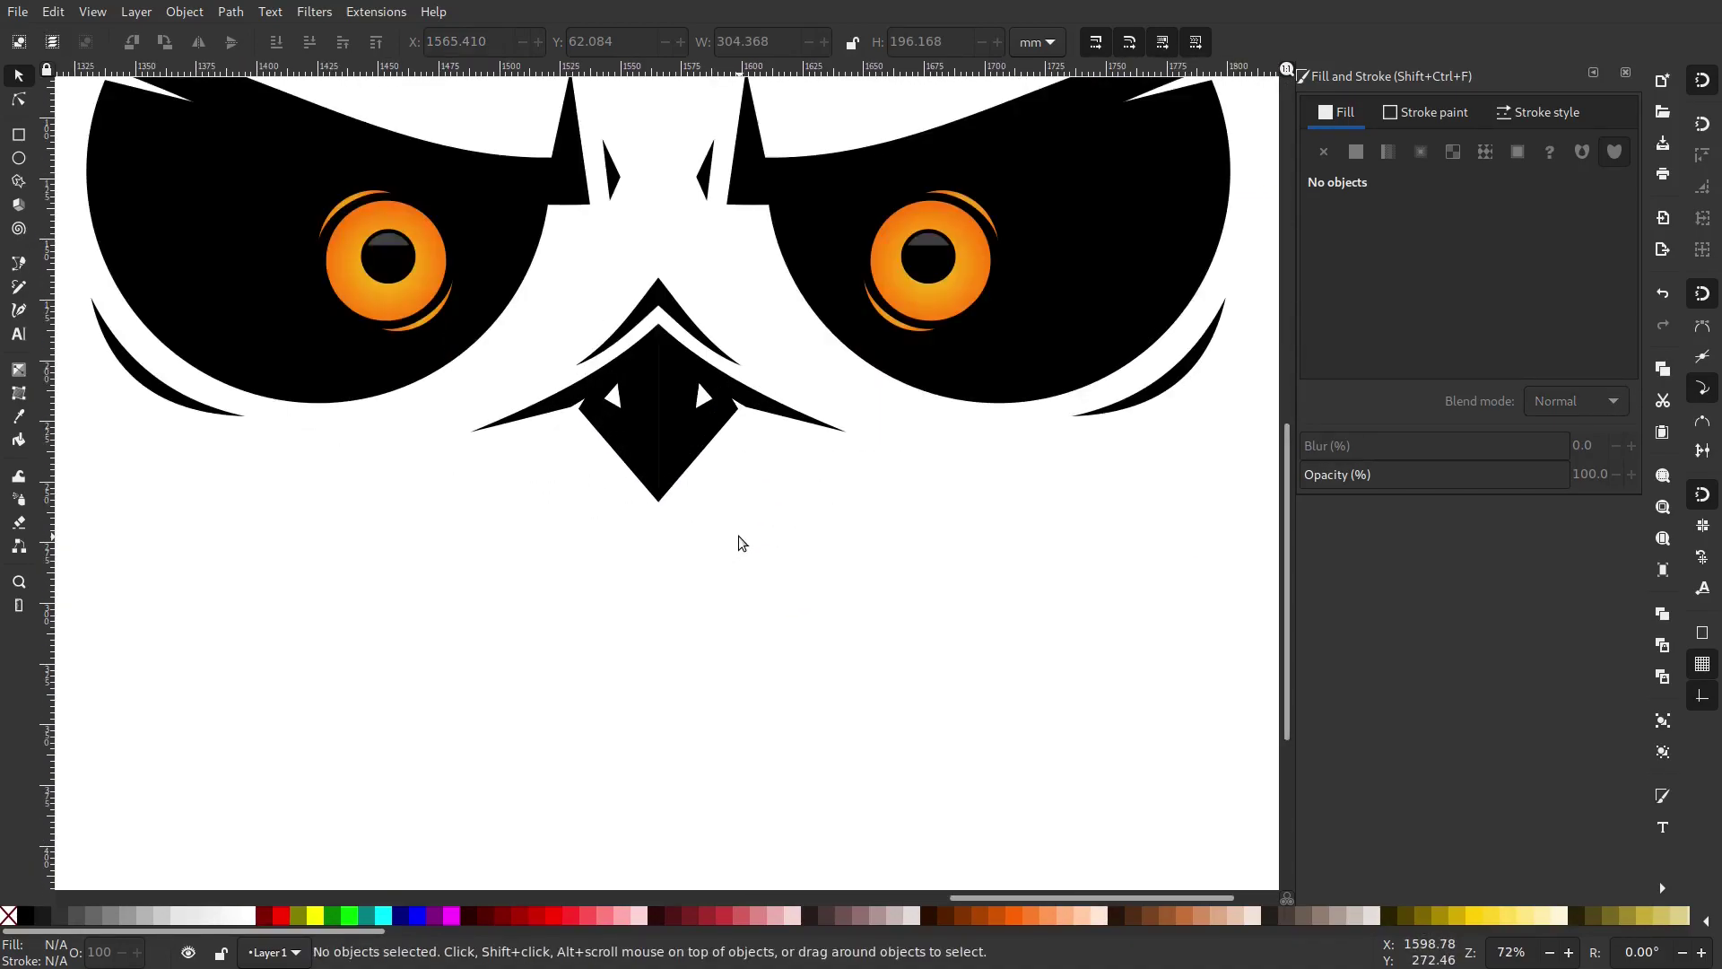
{"action": "scroll", "coordinate": [739, 542], "scroll_direction": "up", "scroll_amount": 5}
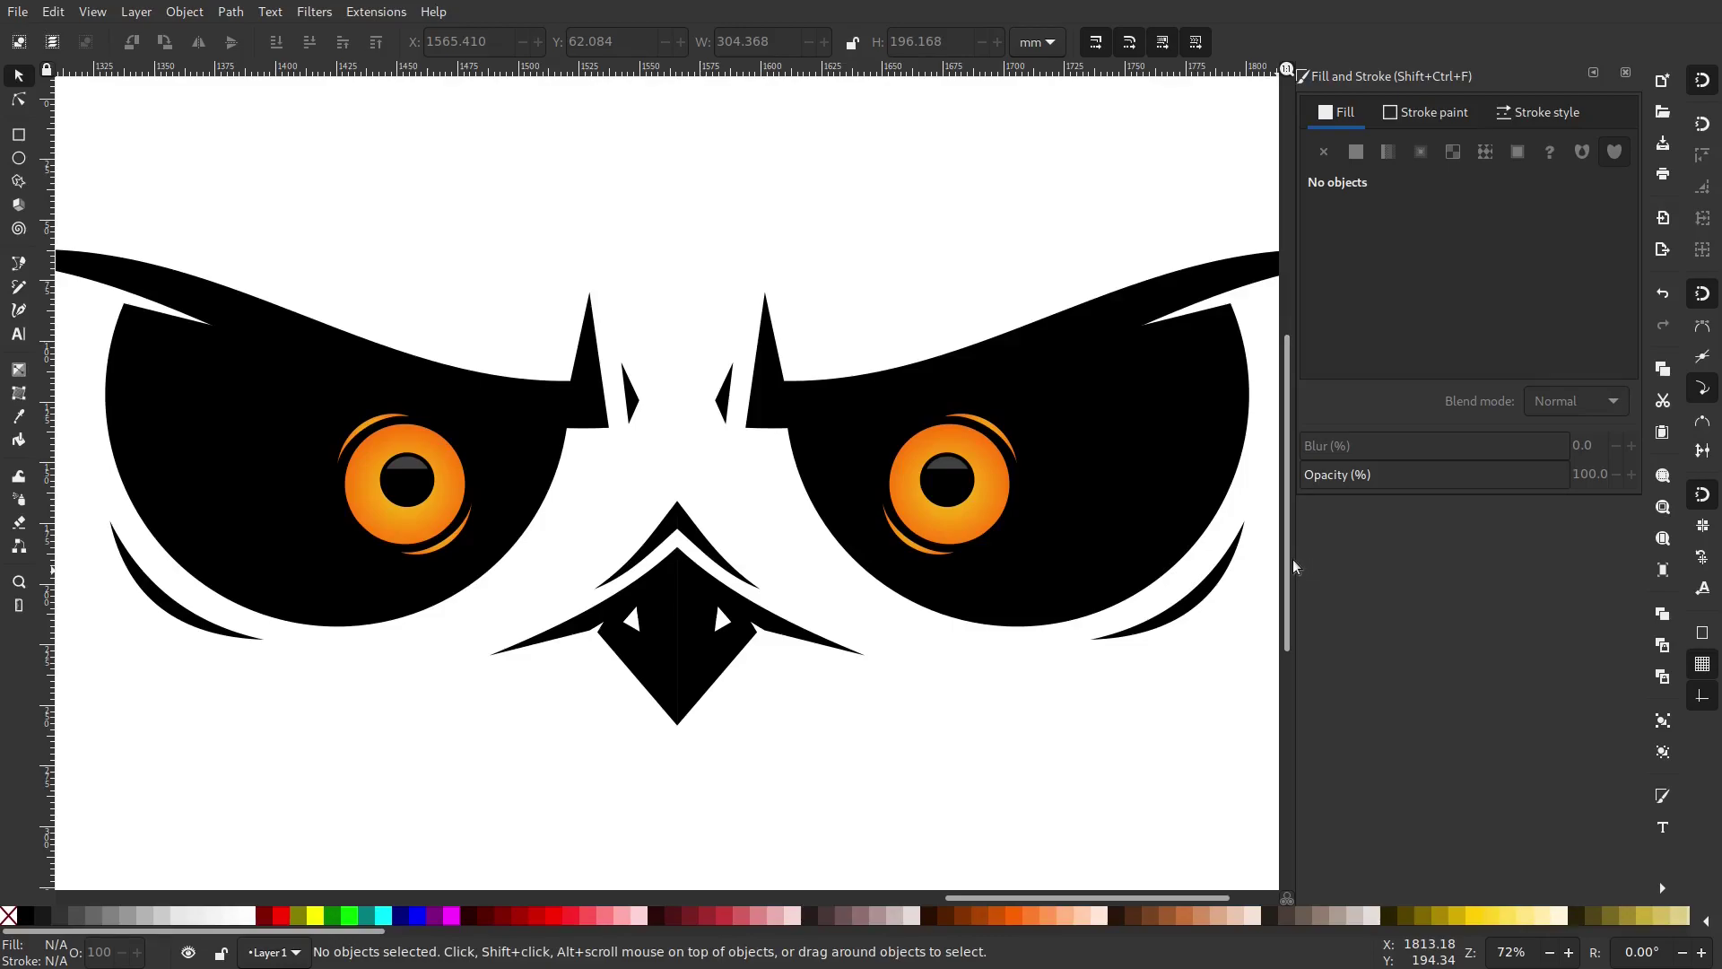
{"action": "left_click", "coordinate": [995, 524]}
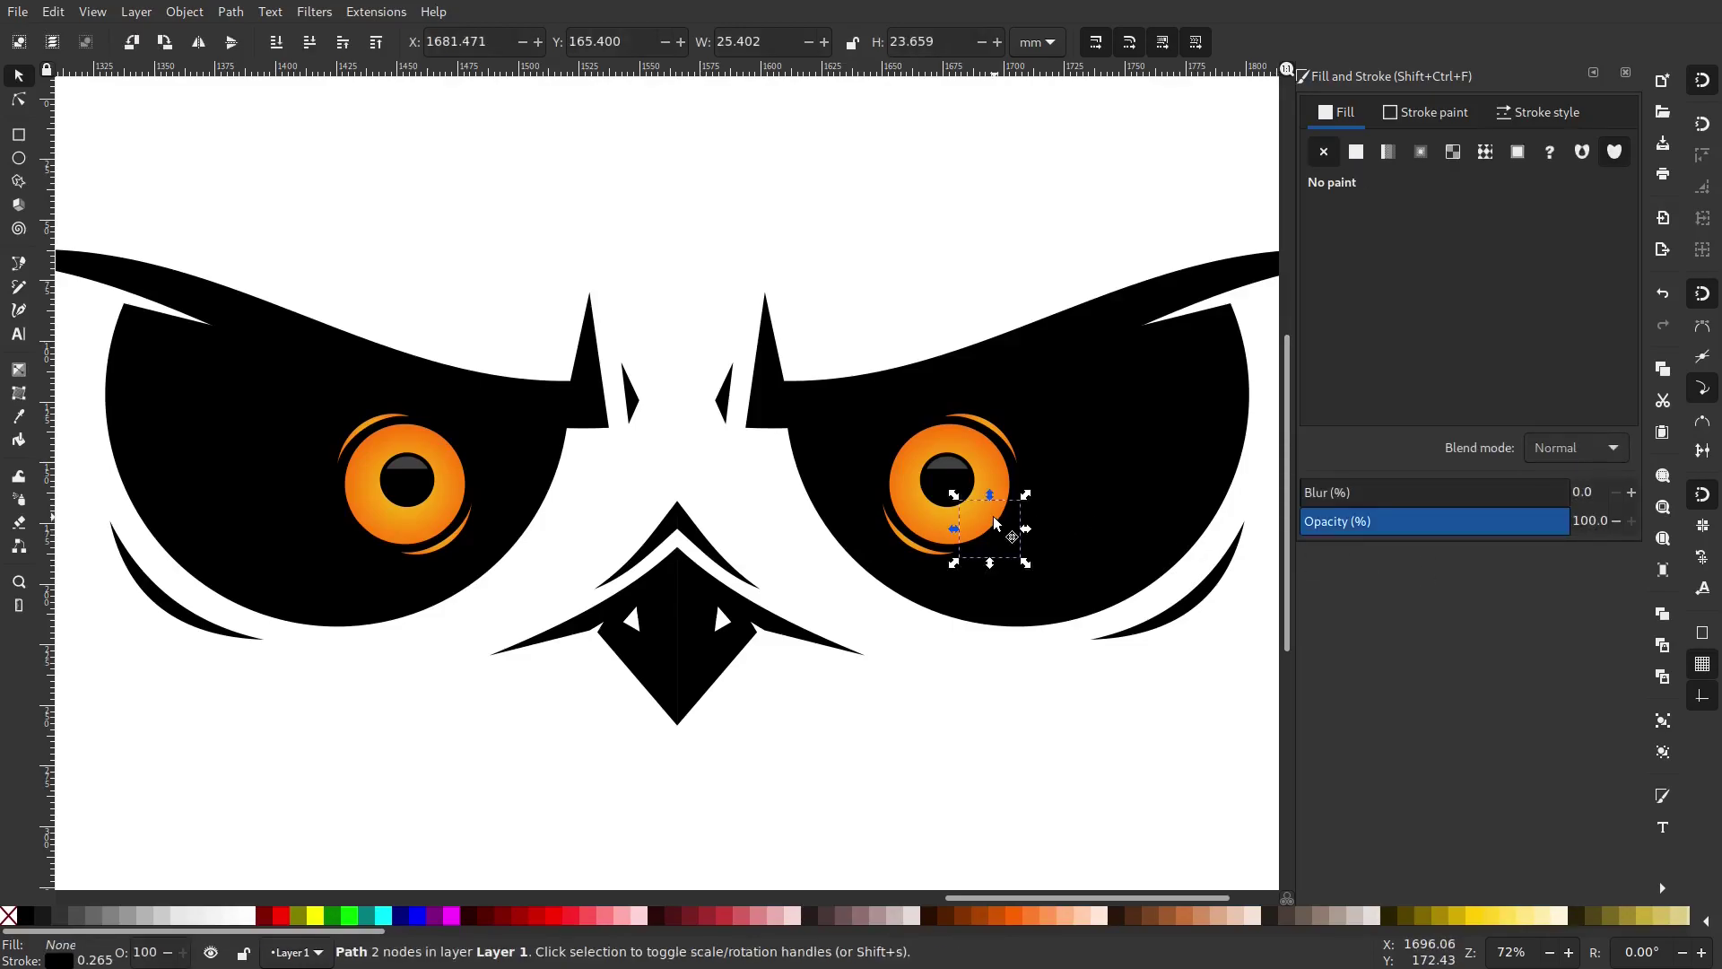
{"action": "left_click", "coordinate": [978, 463]}
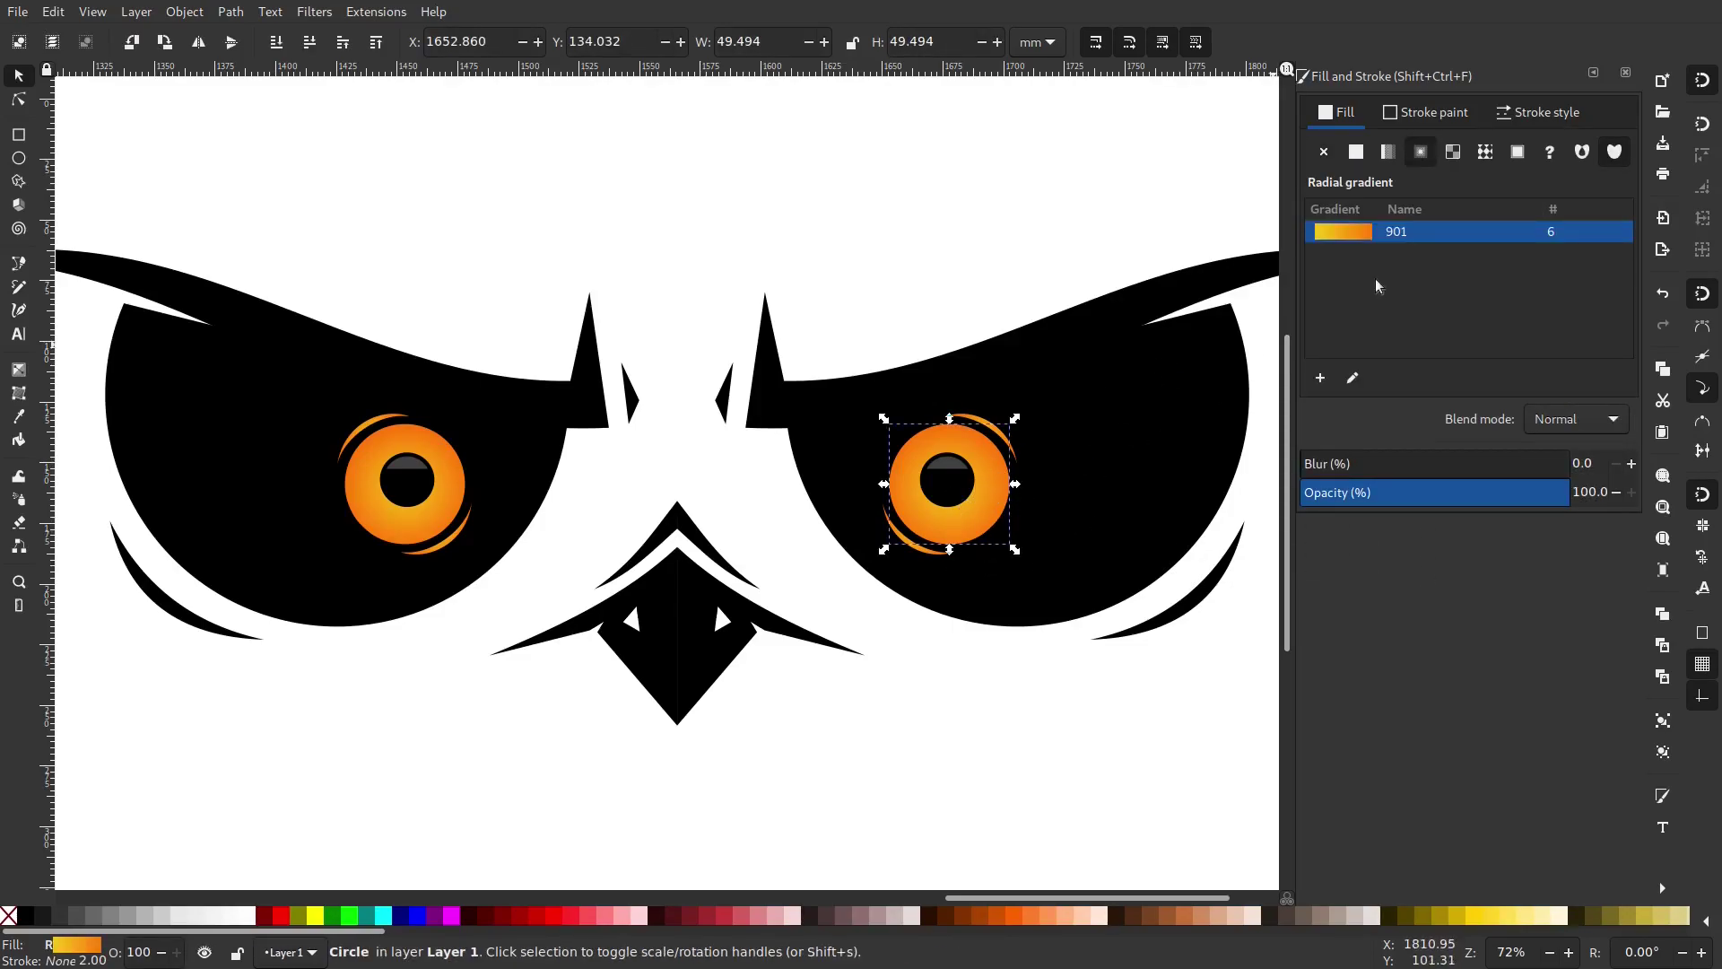
{"action": "left_click", "coordinate": [1352, 377]}
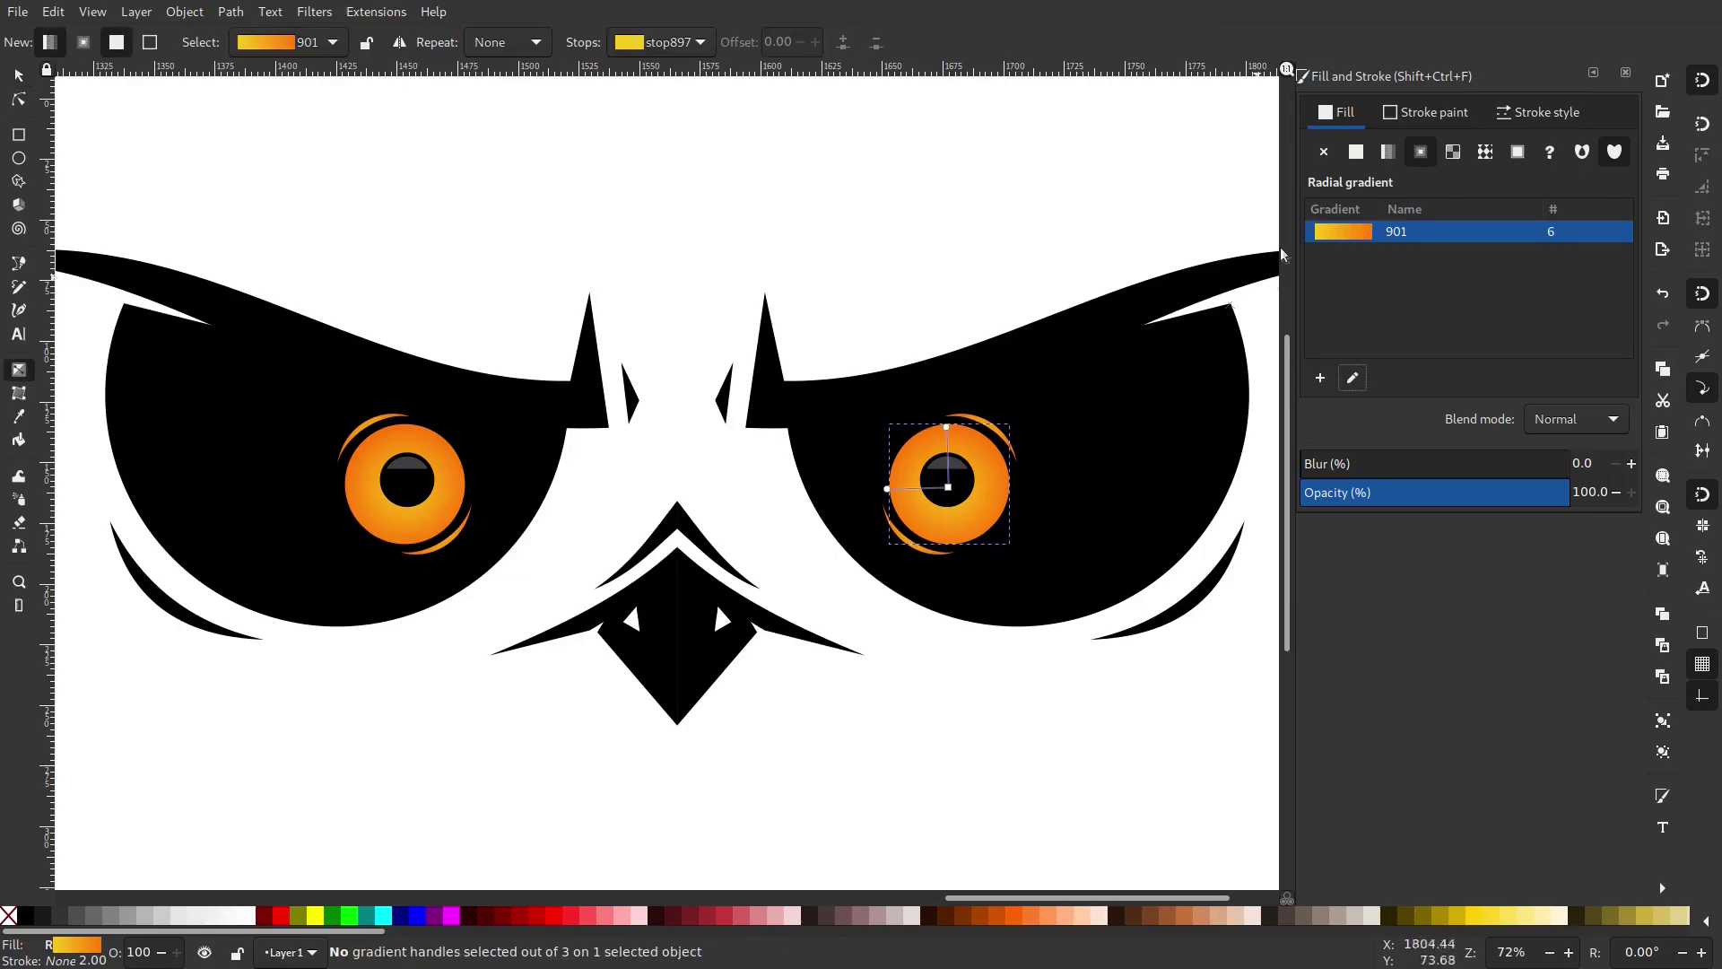
{"action": "left_click", "coordinate": [655, 52]}
{"action": "left_click", "coordinate": [664, 71]}
{"action": "mouse_move", "coordinate": [1405, 245]}
{"action": "left_mouse_down"}
{"action": "mouse_move", "coordinate": [1516, 253]}
{"action": "mouse_move", "coordinate": [1394, 259]}
{"action": "left_mouse_up"}
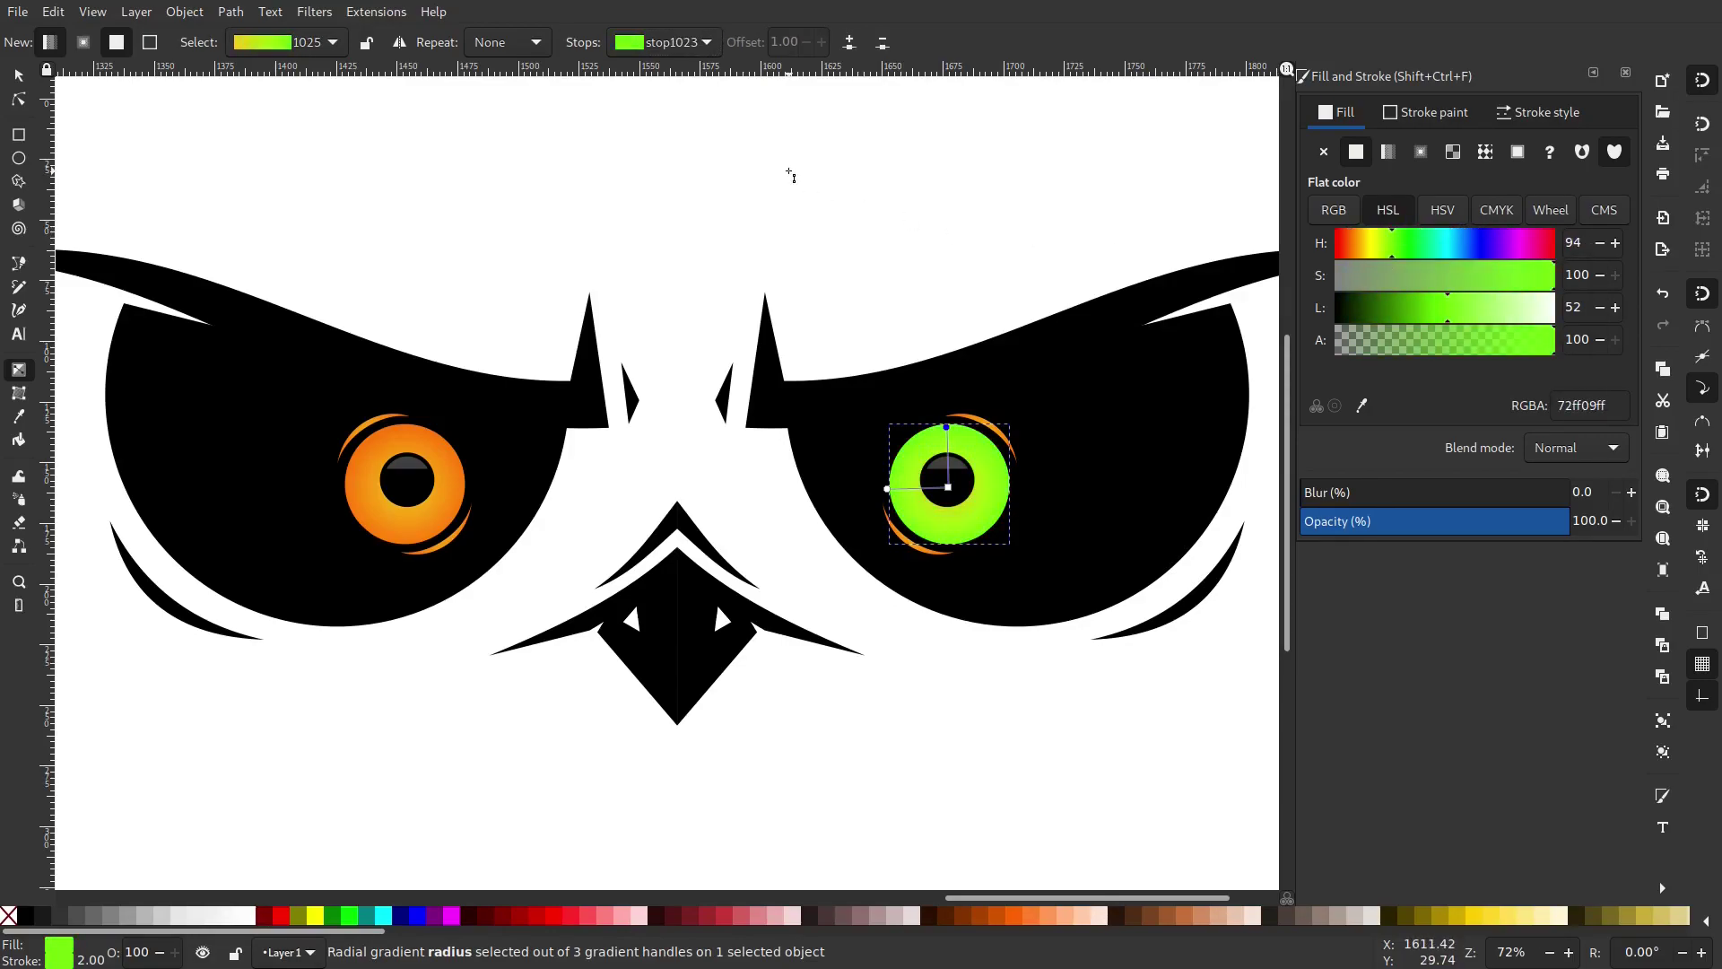
{"action": "key", "text": "ctrl+z"}
{"action": "left_click", "coordinate": [17, 77]}
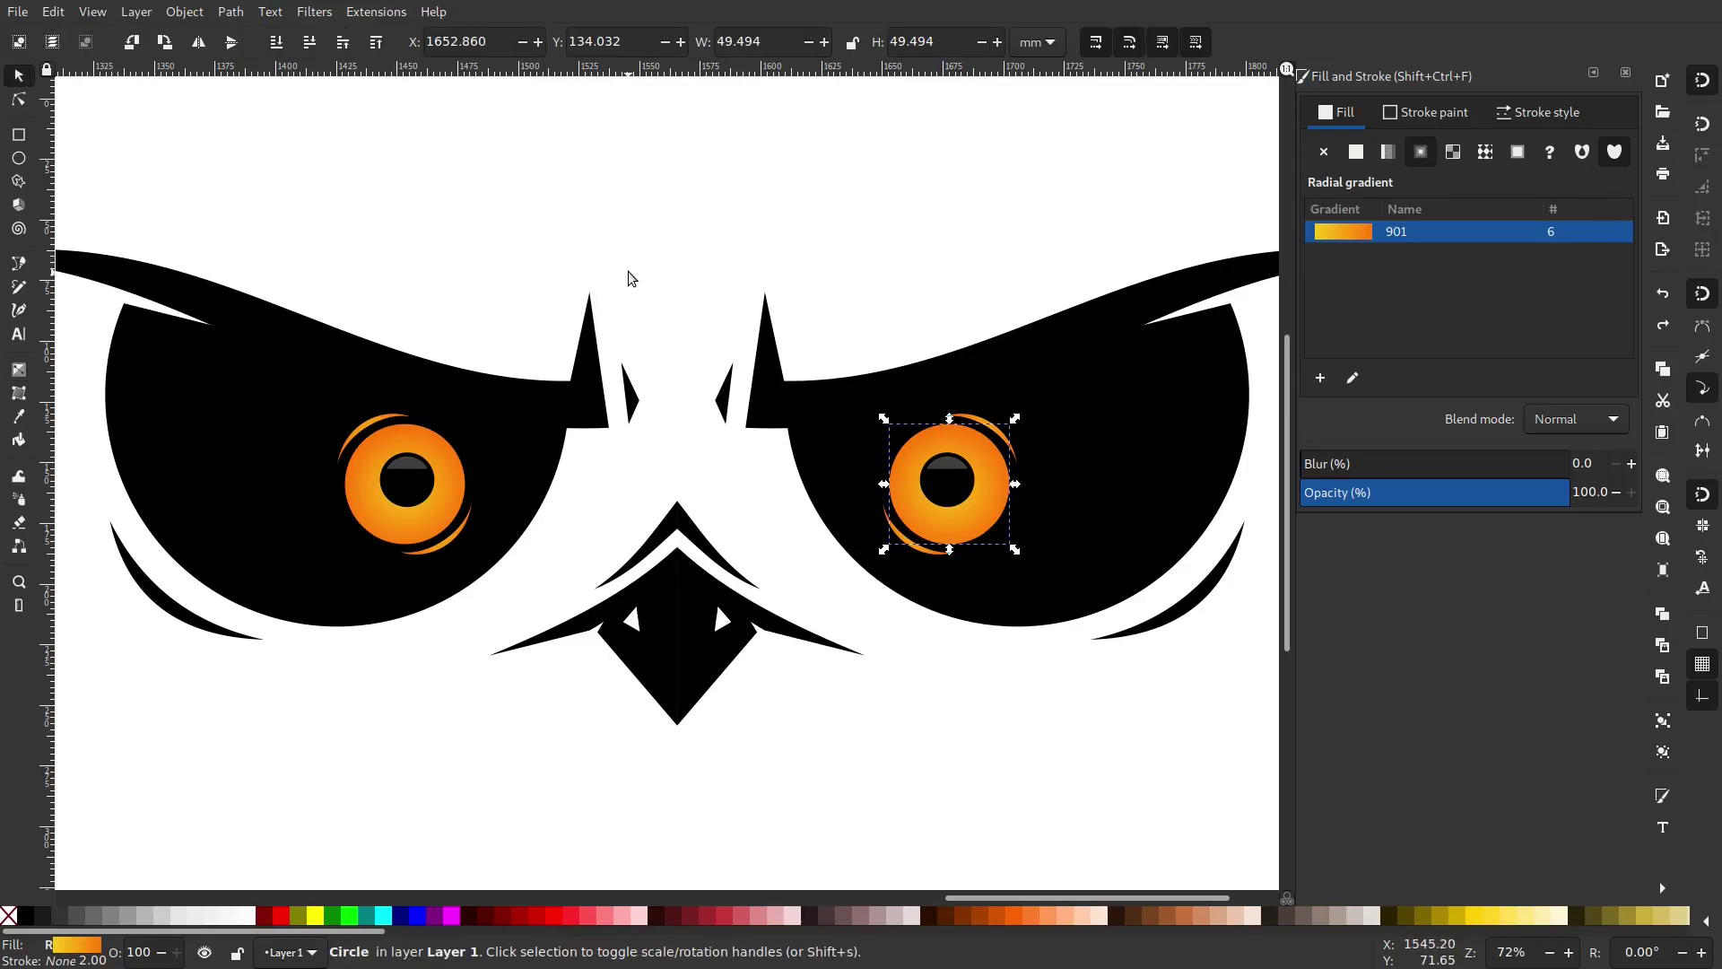
{"action": "left_click", "coordinate": [669, 235]}
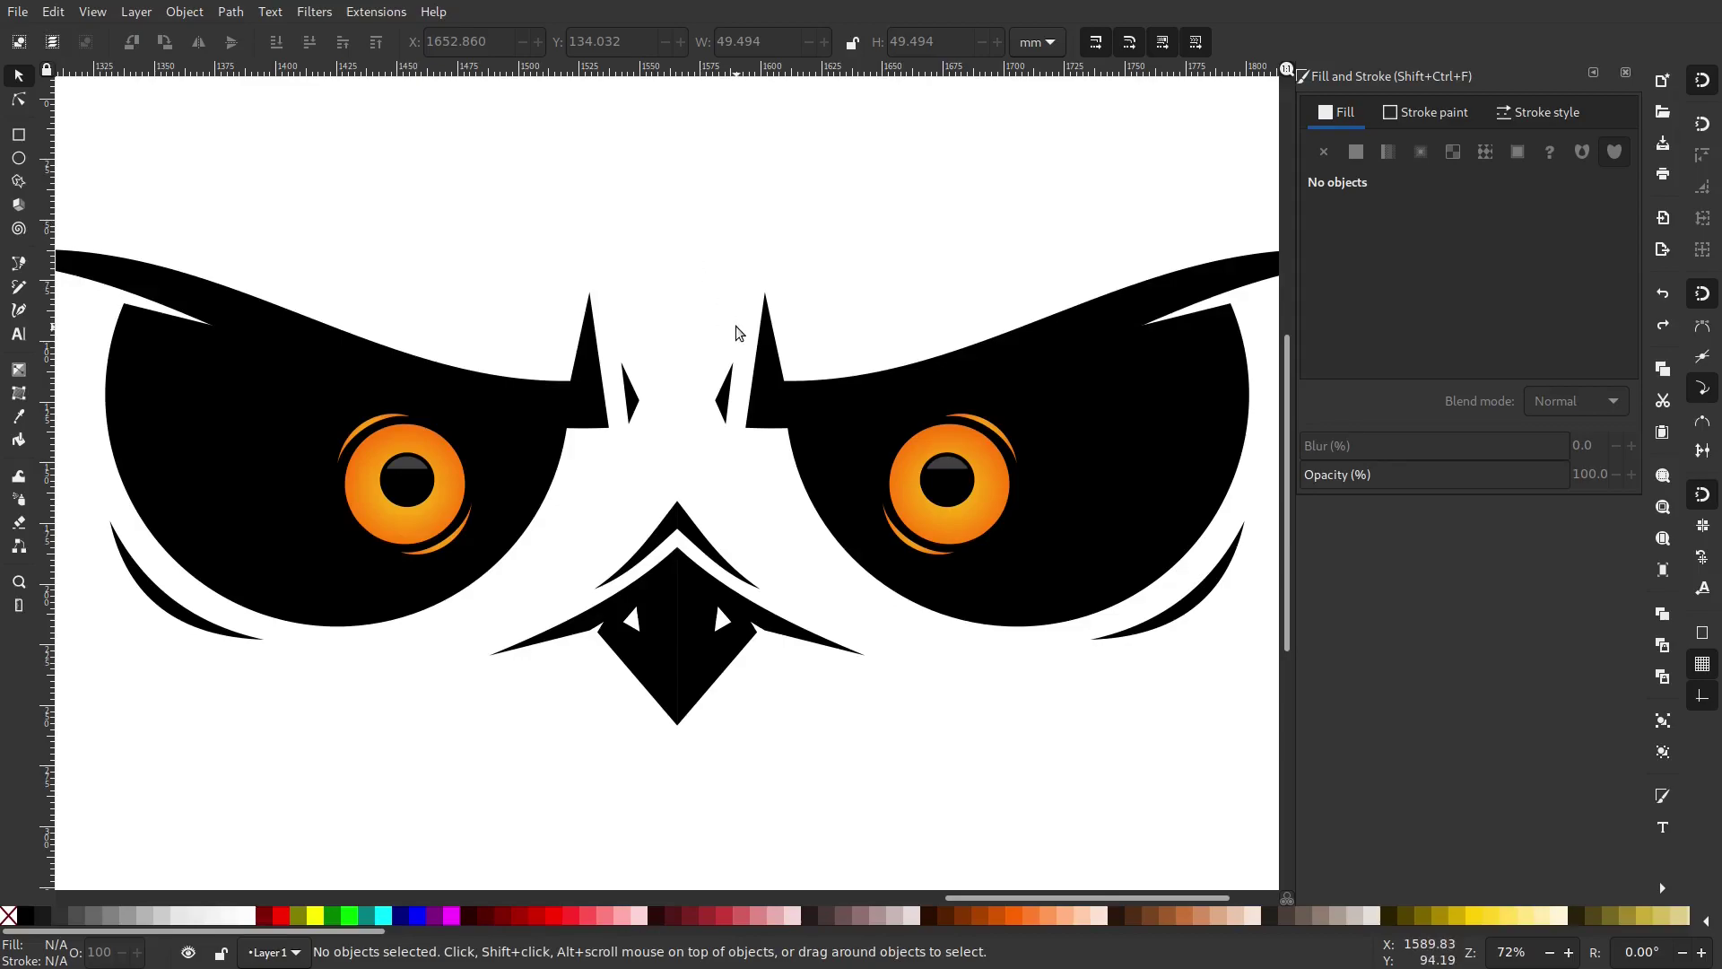
Try merging all objects of the owl face into one path with Union.
{"action": "scroll", "coordinate": [765, 327], "scroll_direction": "down", "scroll_amount": 4}
{"action": "left_click_drag", "start_coordinate": [982, 477], "coordinate": [446, 211]}
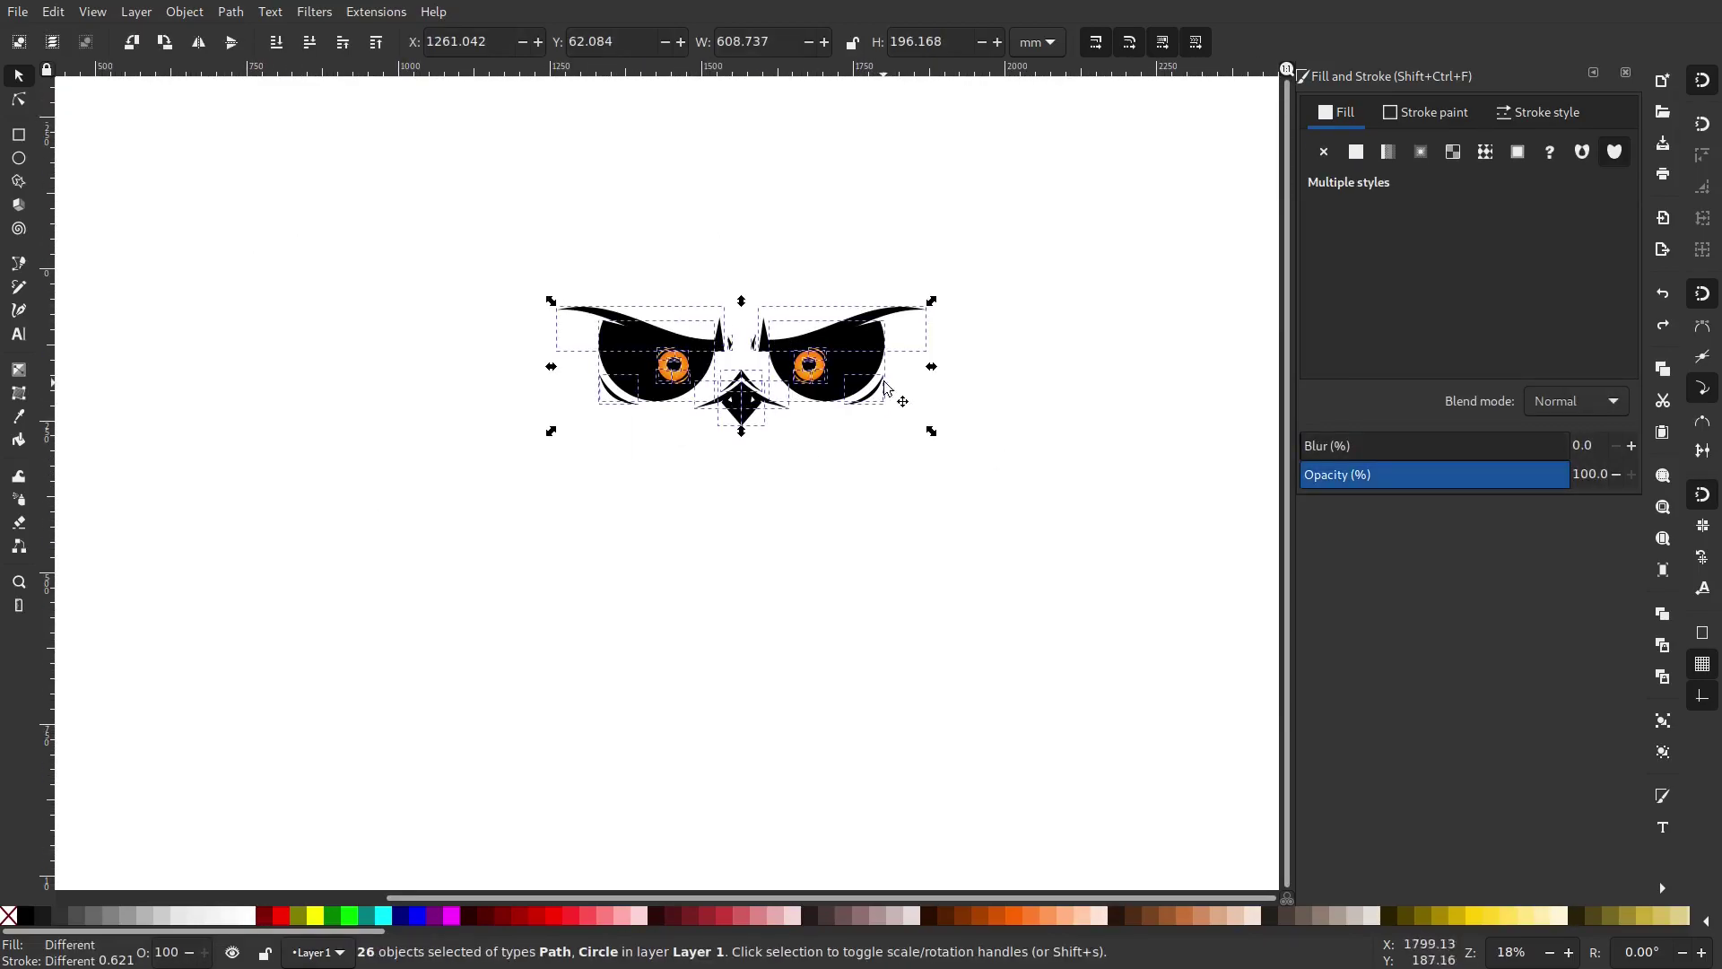
{"action": "left_click_drag", "start_coordinate": [882, 384], "coordinate": [806, 435]}
{"action": "left_click", "coordinate": [231, 14]}
{"action": "left_click", "coordinate": [235, 18]}
{"action": "left_click", "coordinate": [235, 18]}
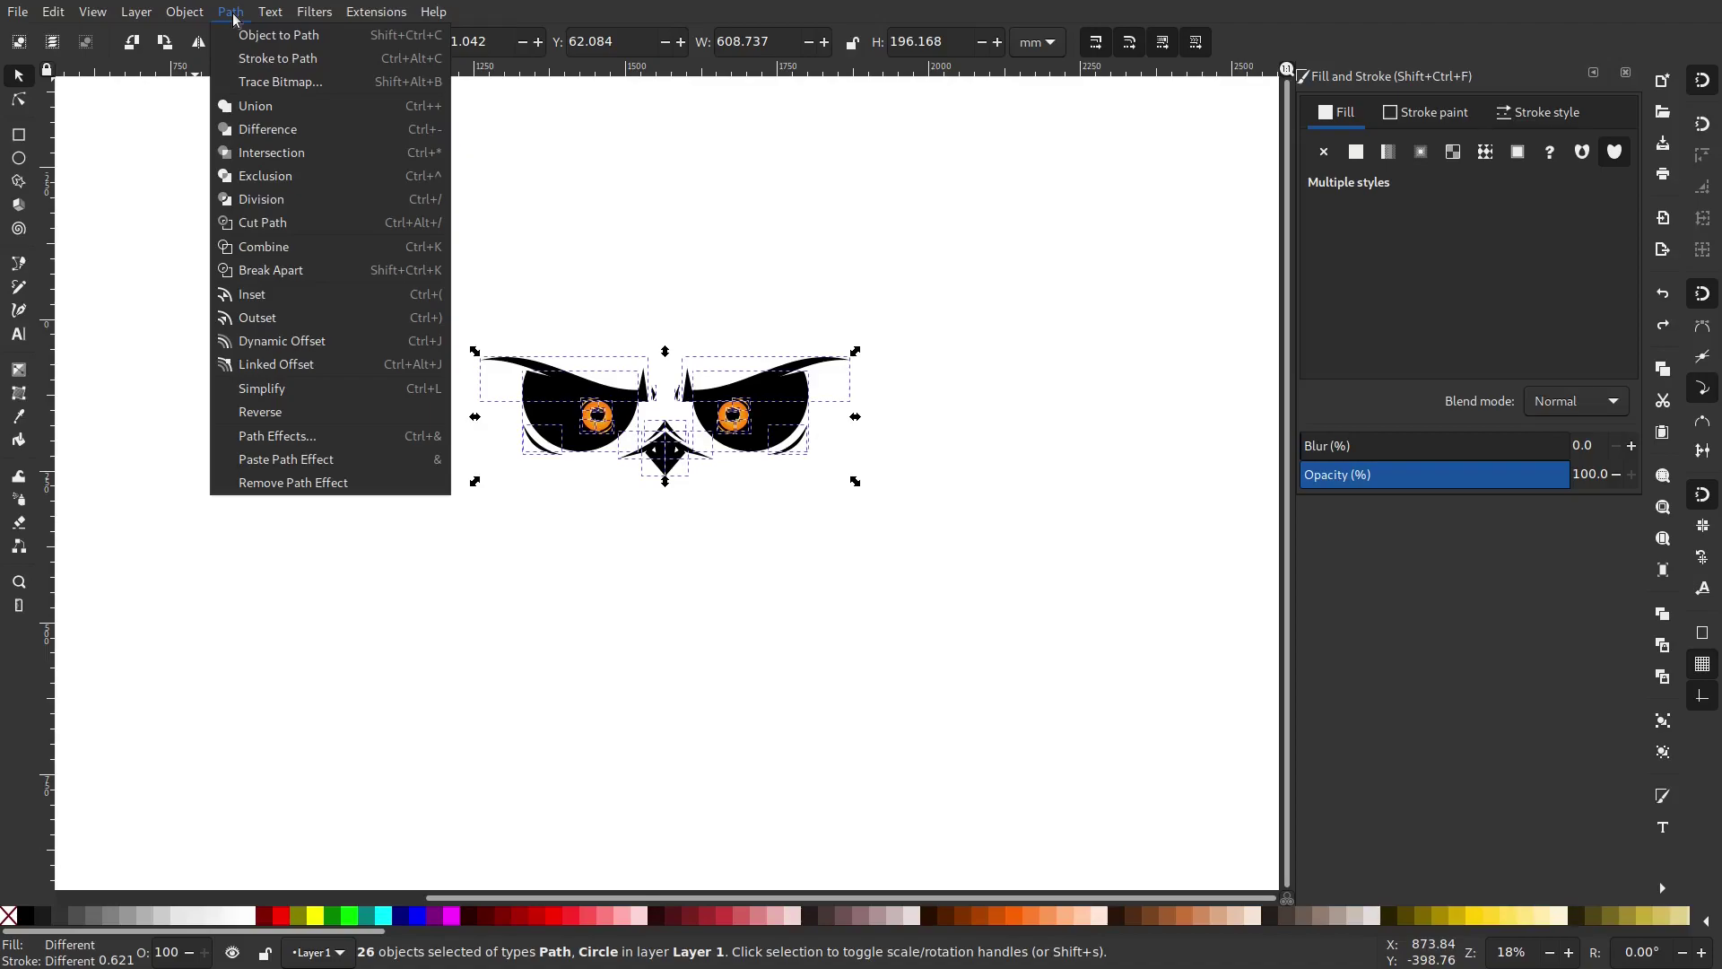
{"action": "left_click", "coordinate": [260, 105]}
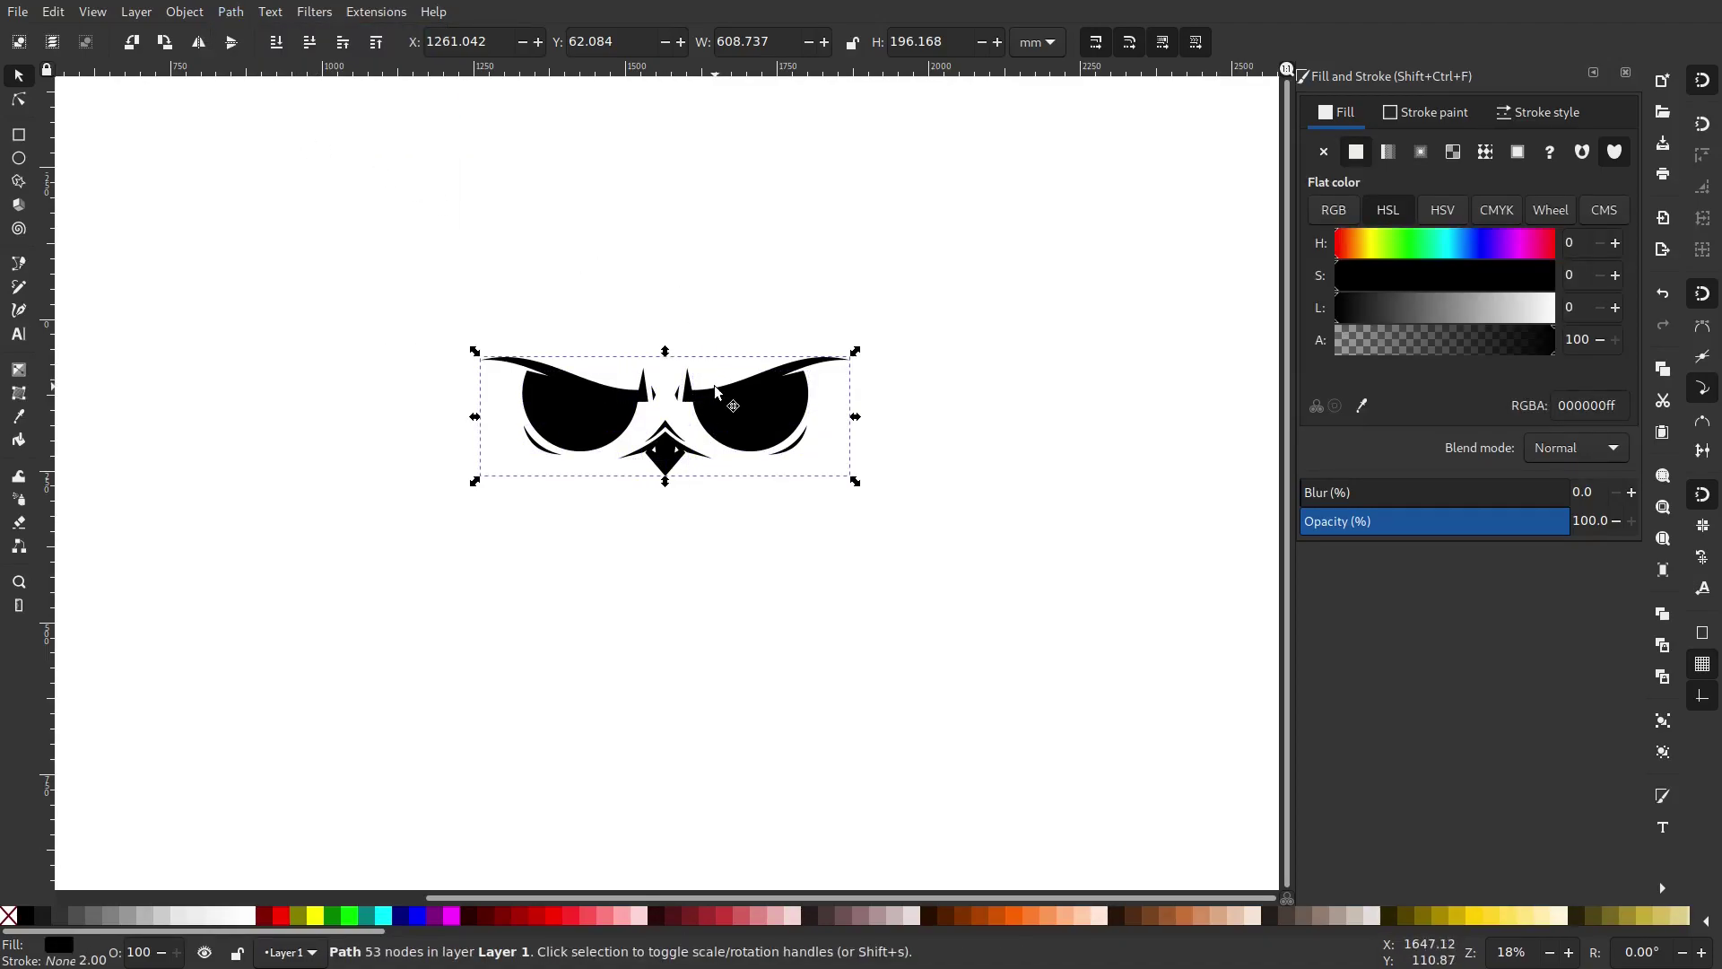
{"action": "key", "text": "ctrl+z"}
Turn all the owl face objects into a clip group and move it up and to the right.
{"action": "left_click_drag", "start_coordinate": [911, 557], "coordinate": [457, 340]}
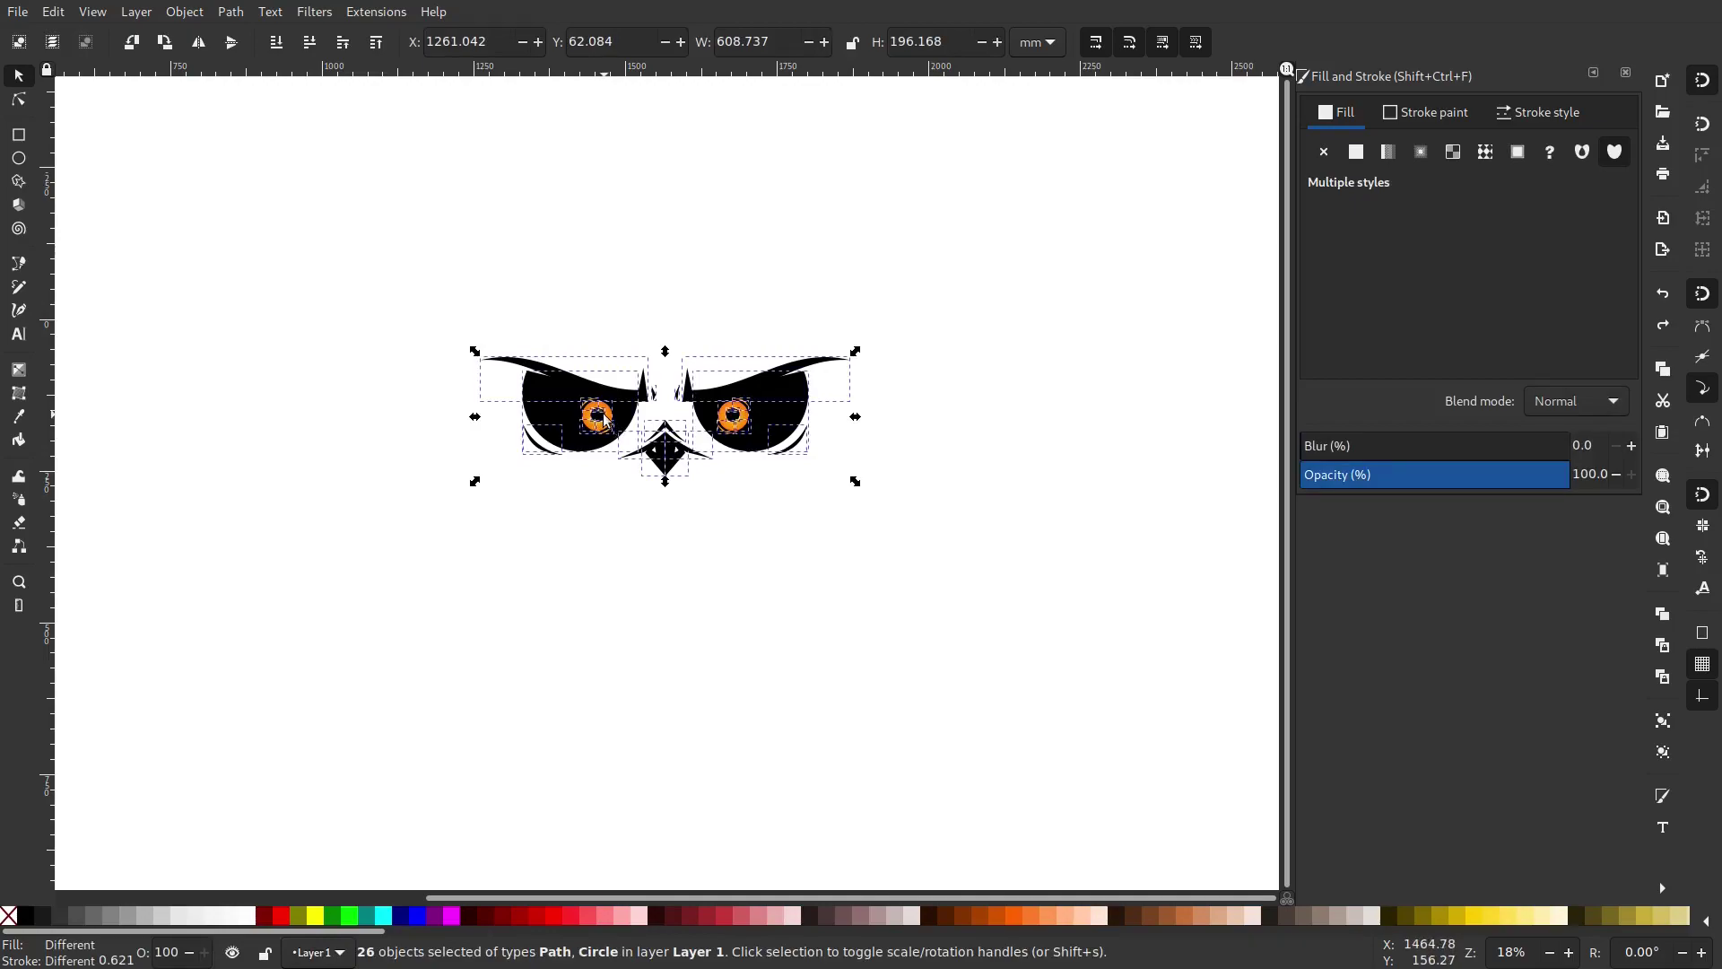
{"action": "right_click", "coordinate": [635, 431]}
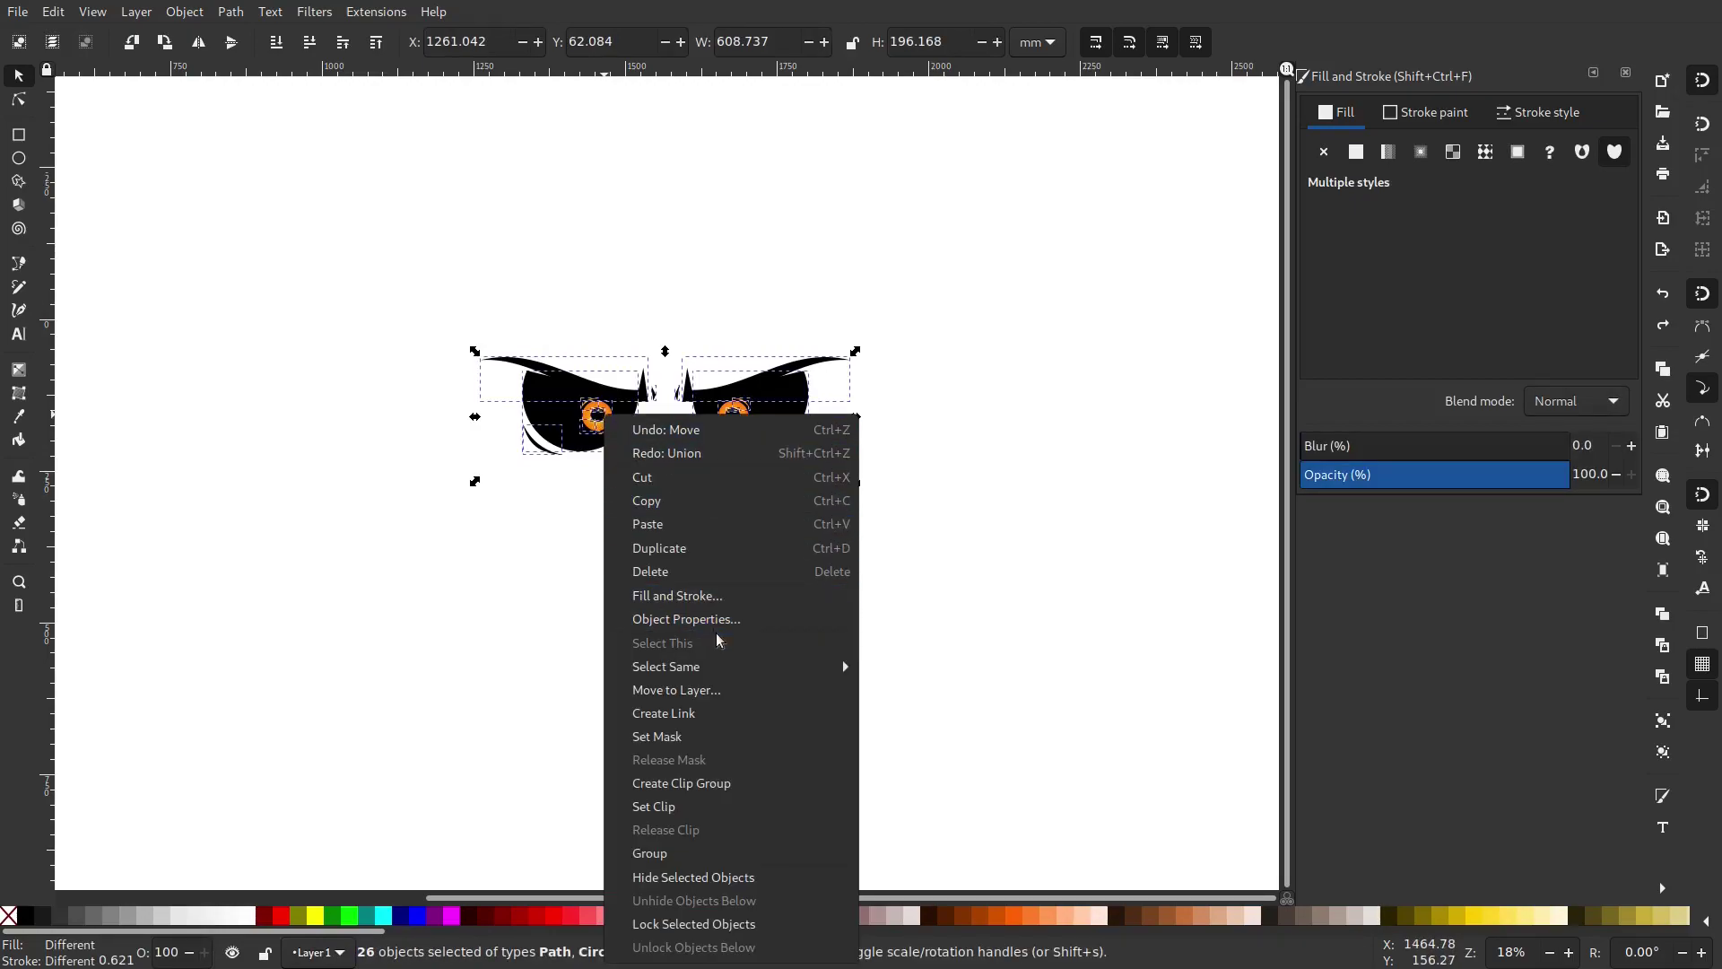
{"action": "left_click", "coordinate": [716, 782]}
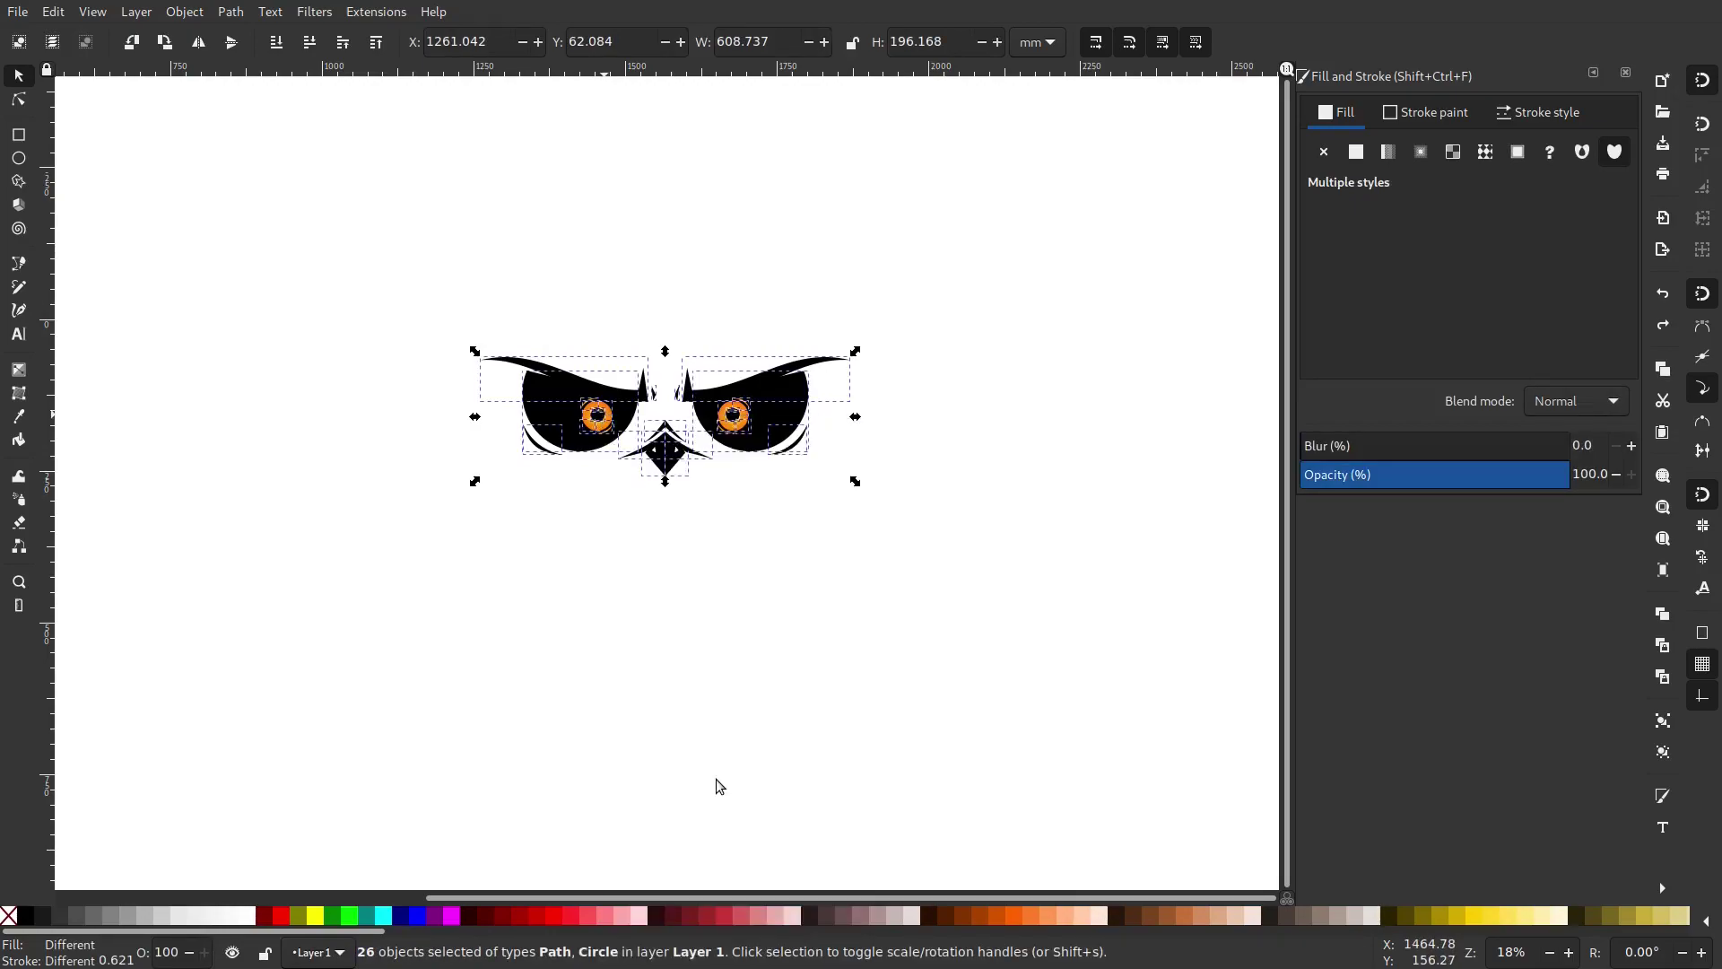
{"action": "mouse_move", "coordinate": [757, 417]}
{"action": "left_mouse_down"}
{"action": "mouse_move", "coordinate": [788, 398]}
{"action": "mouse_move", "coordinate": [759, 380]}
{"action": "mouse_move", "coordinate": [750, 397]}
{"action": "left_mouse_up"}
{"action": "right_click", "coordinate": [750, 397]}
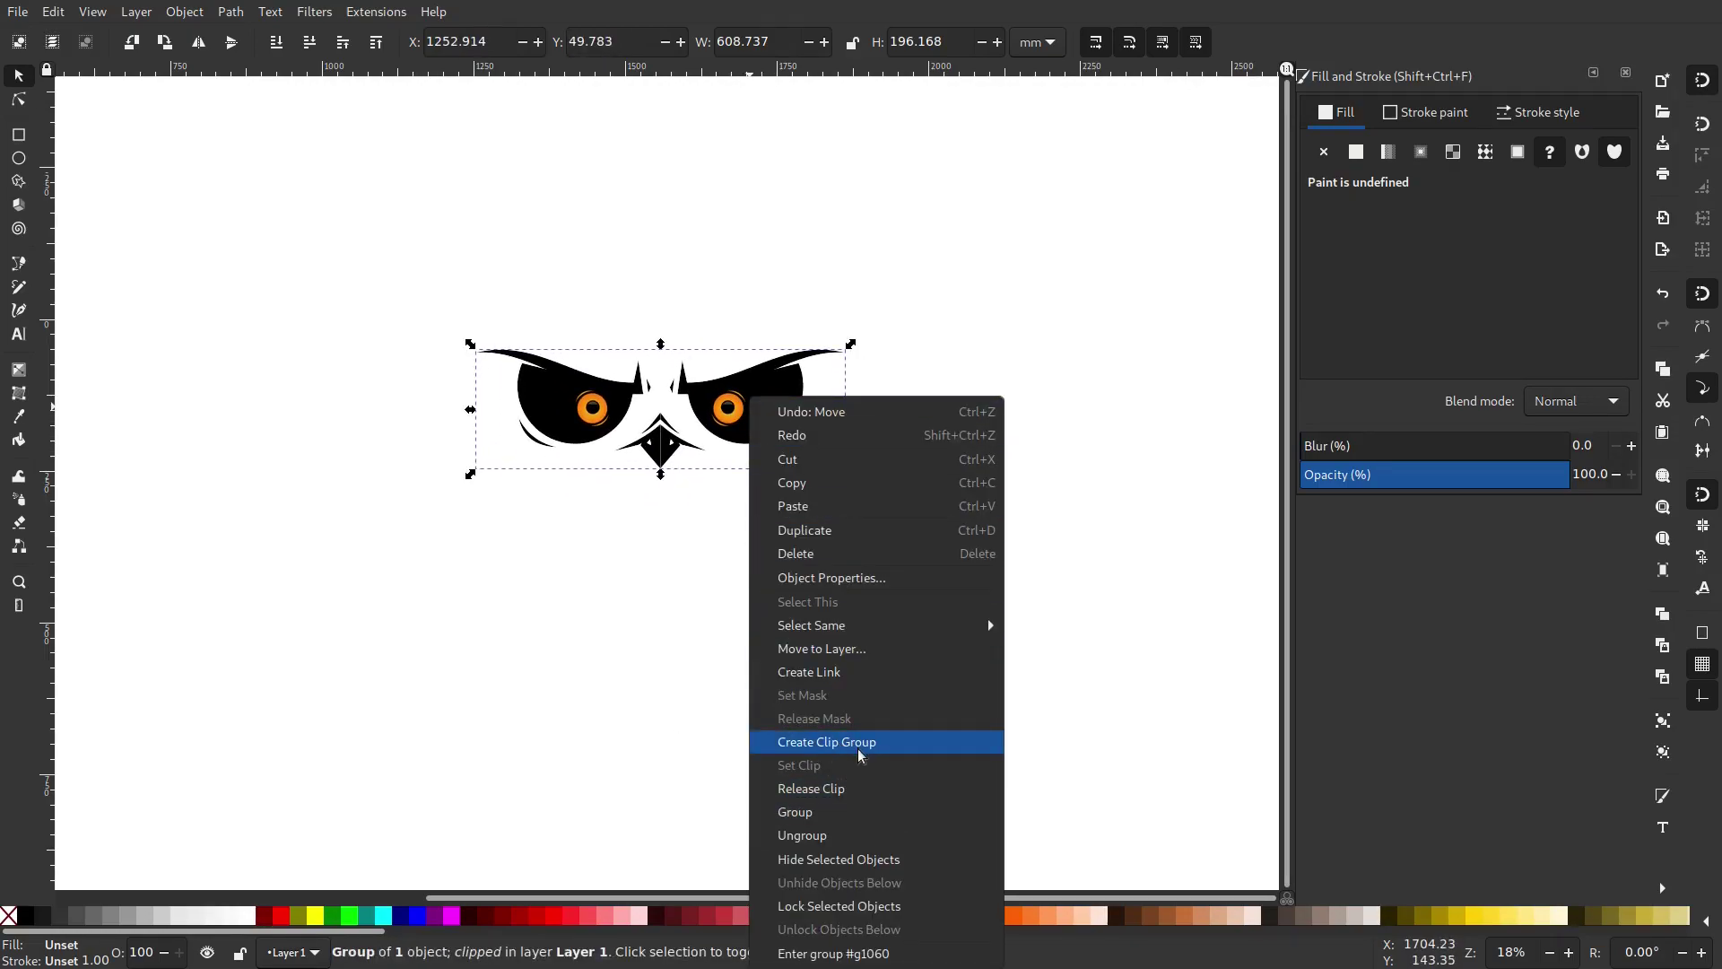
{"action": "left_click", "coordinate": [651, 687]}
{"action": "left_click_drag", "start_coordinate": [757, 392], "coordinate": [849, 338]}
Try releasing the clip of the owl face clip group and moving the artwork.
{"action": "left_click", "coordinate": [890, 474]}
{"action": "left_click", "coordinate": [845, 376]}
{"action": "right_click", "coordinate": [844, 376]}
{"action": "left_click", "coordinate": [888, 769]}
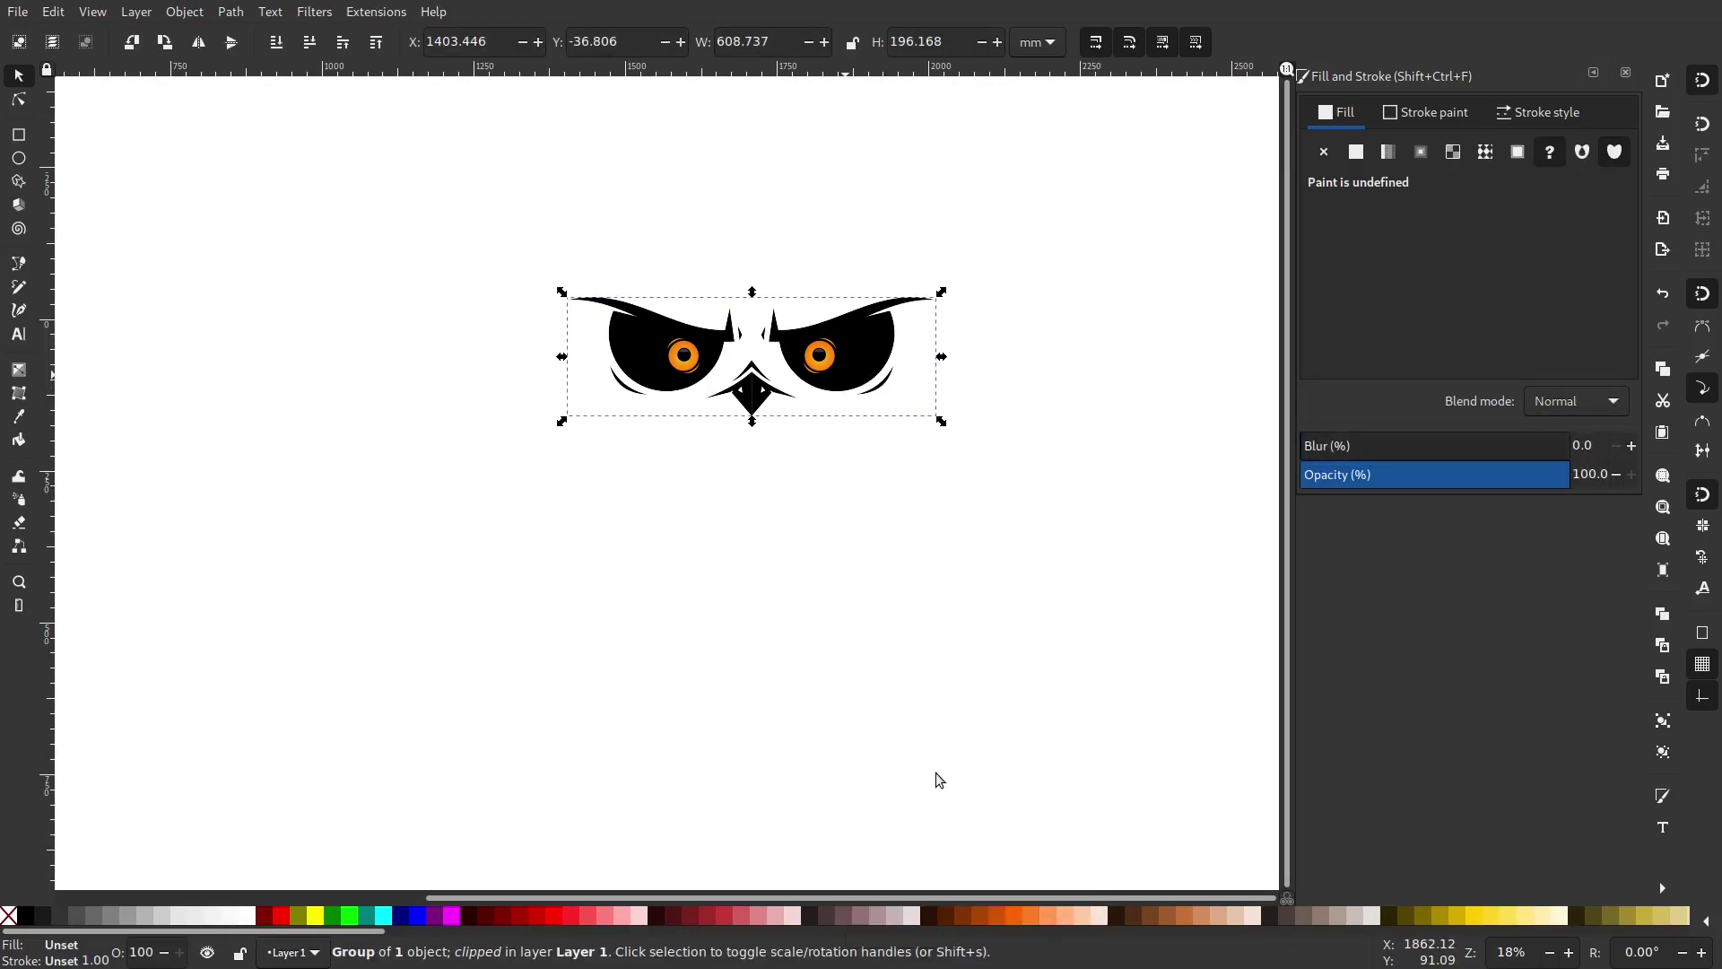
{"action": "left_click_drag", "start_coordinate": [821, 369], "coordinate": [777, 461]}
{"action": "key", "text": "ctrl+z"}
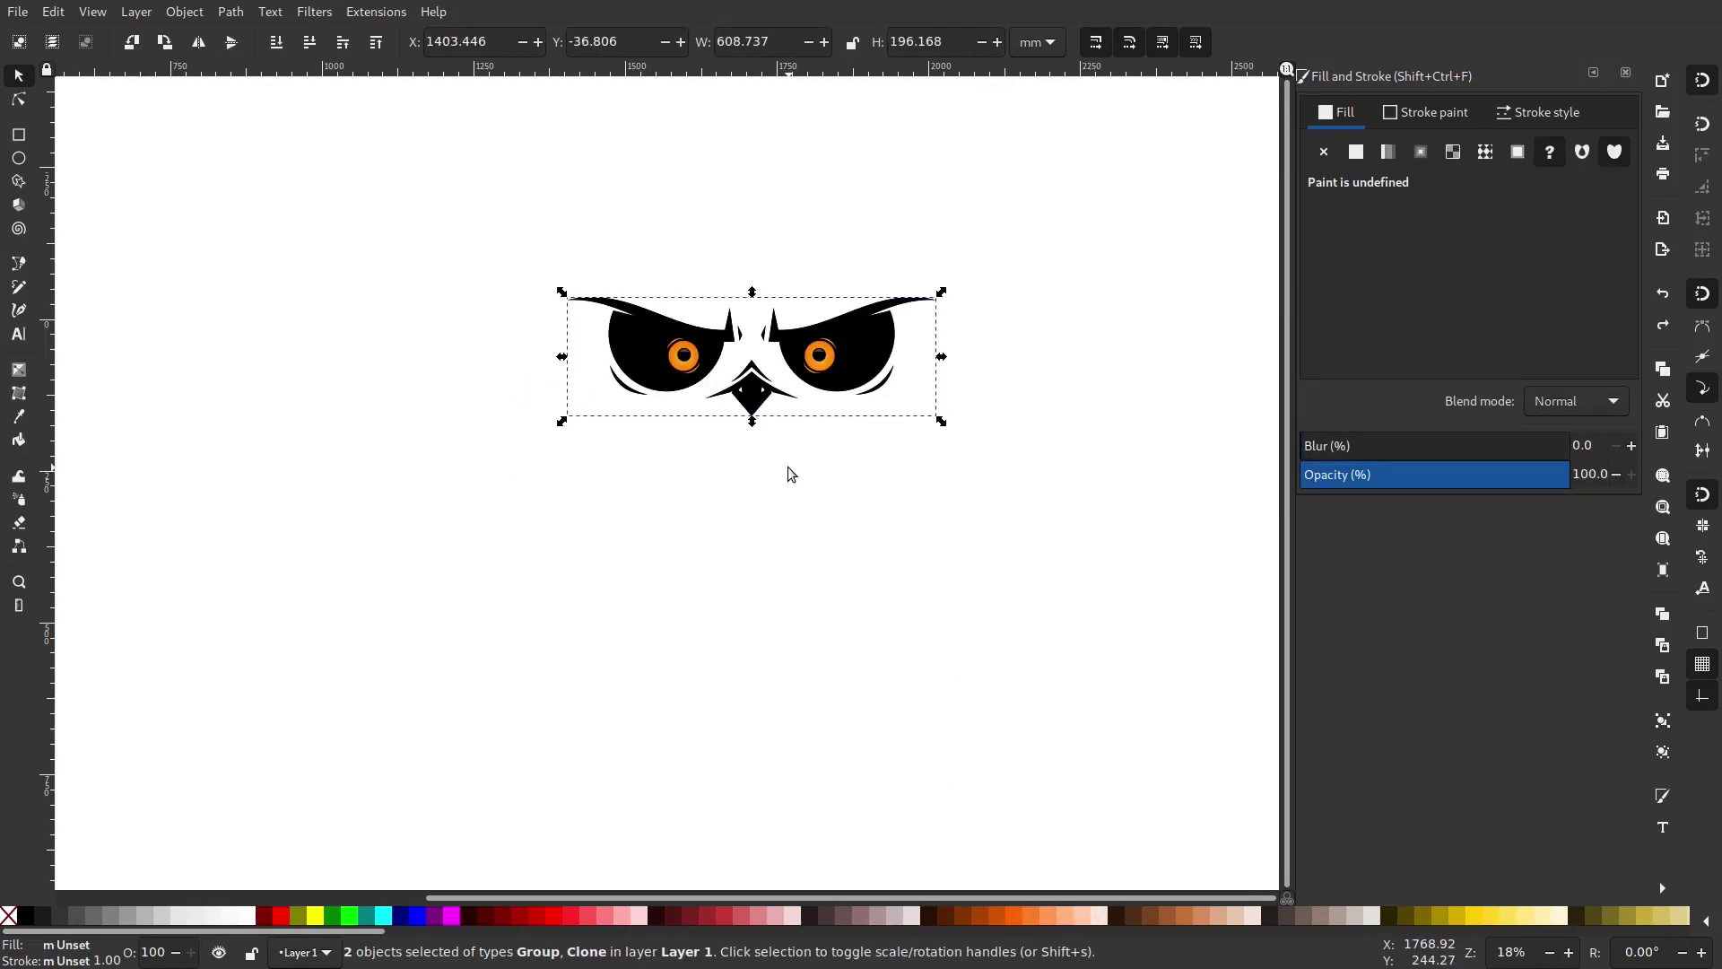
Try ungrouping the owl face clip group and moving the ungrouped artwork.
{"action": "right_click", "coordinate": [822, 342]}
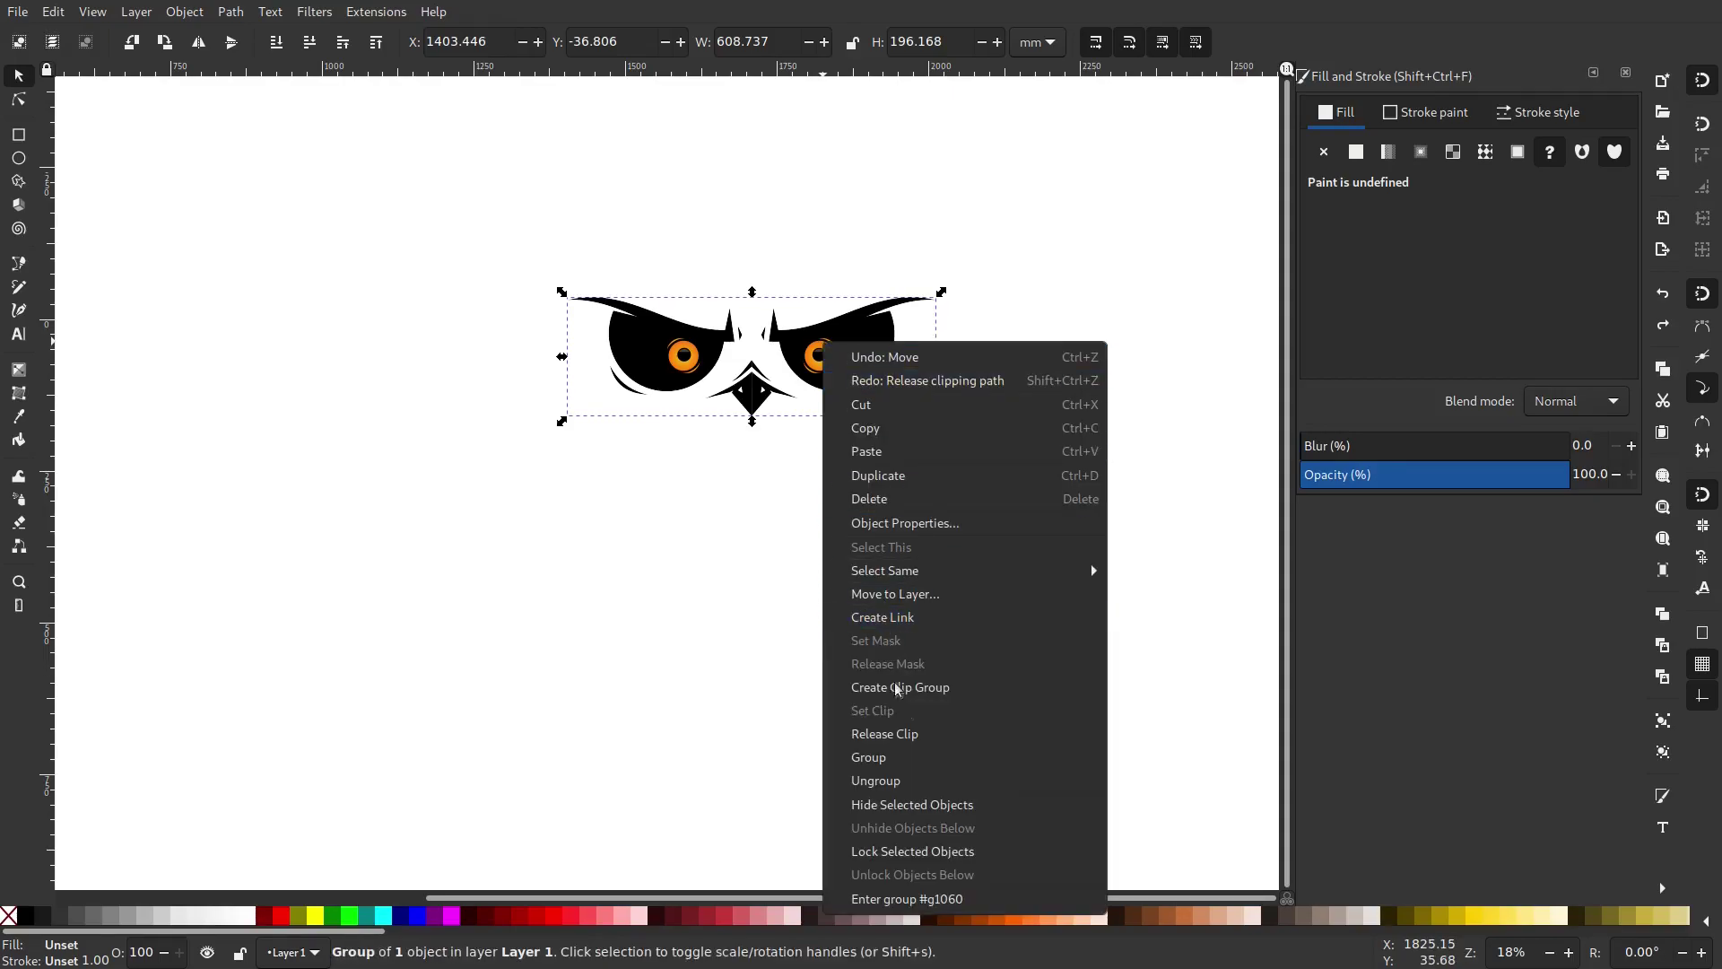
{"action": "left_click", "coordinate": [915, 772]}
{"action": "scroll", "coordinate": [828, 307], "scroll_direction": "up", "scroll_amount": 3}
{"action": "scroll", "coordinate": [824, 359], "scroll_direction": "up", "scroll_amount": 2}
{"action": "left_click", "coordinate": [834, 384]}
{"action": "left_click", "coordinate": [841, 525]}
{"action": "left_click_drag", "start_coordinate": [839, 515], "coordinate": [815, 416]}
{"action": "key", "text": "ctrl+z"}
{"action": "key", "text": "ctrl+z"}
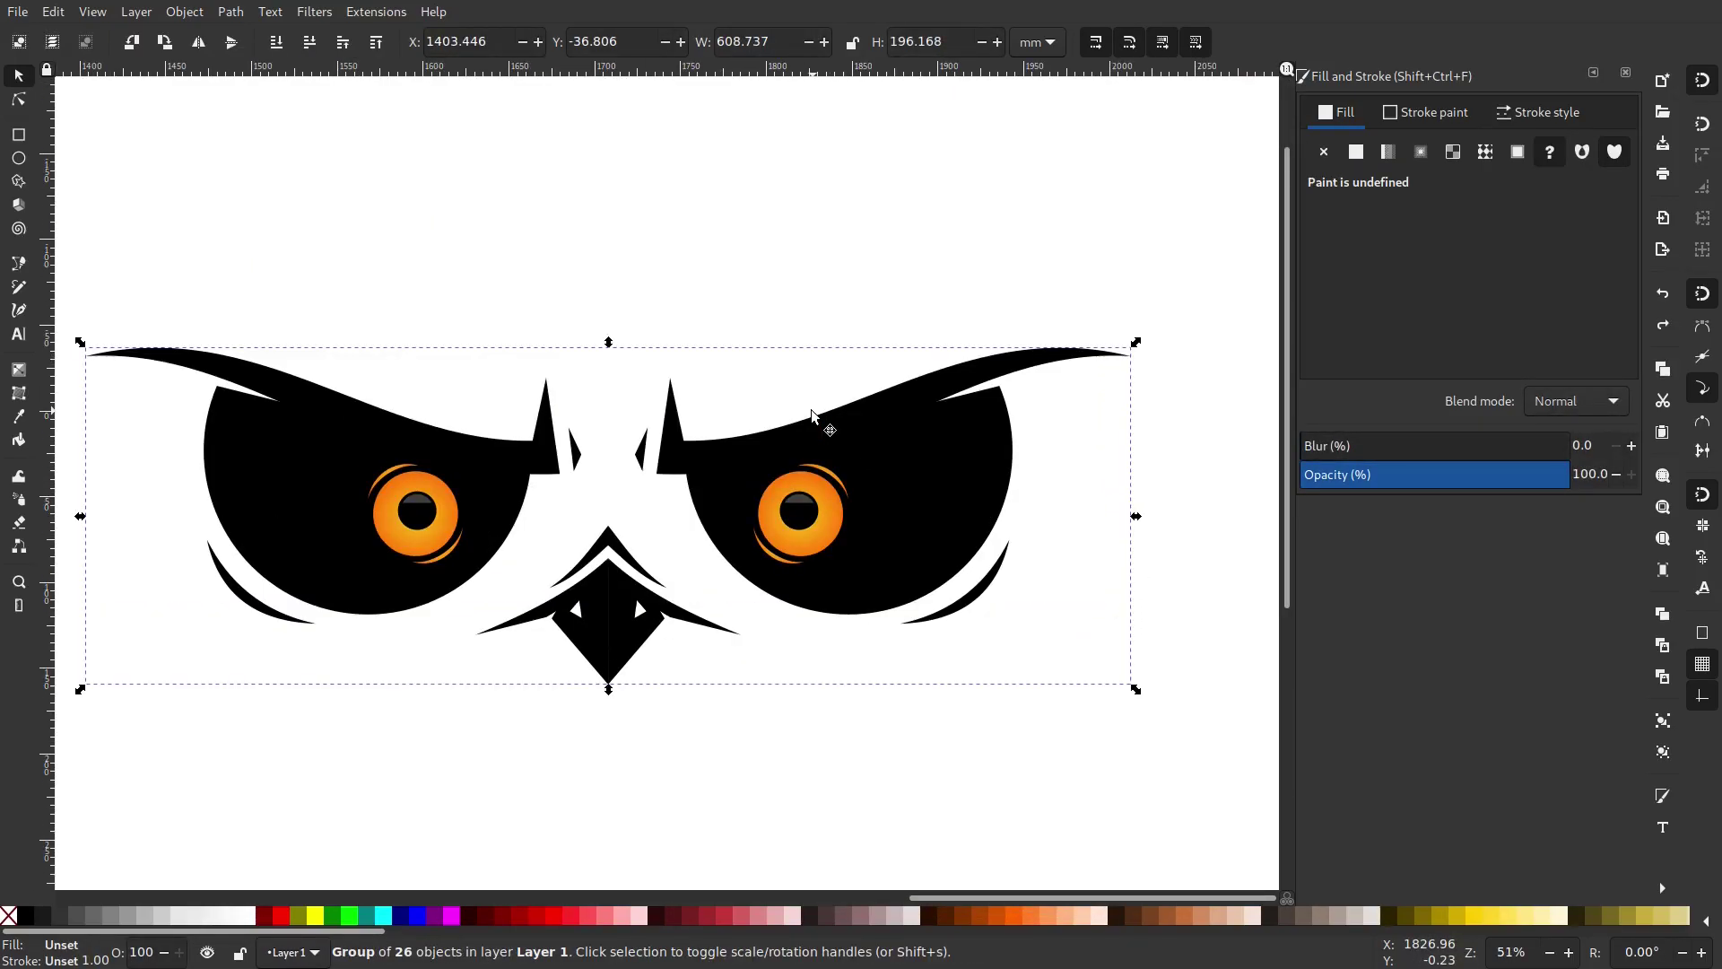
Release the clip again and move the freed group and its clone upward.
{"action": "right_click", "coordinate": [810, 470]}
{"action": "right_click", "coordinate": [745, 566]}
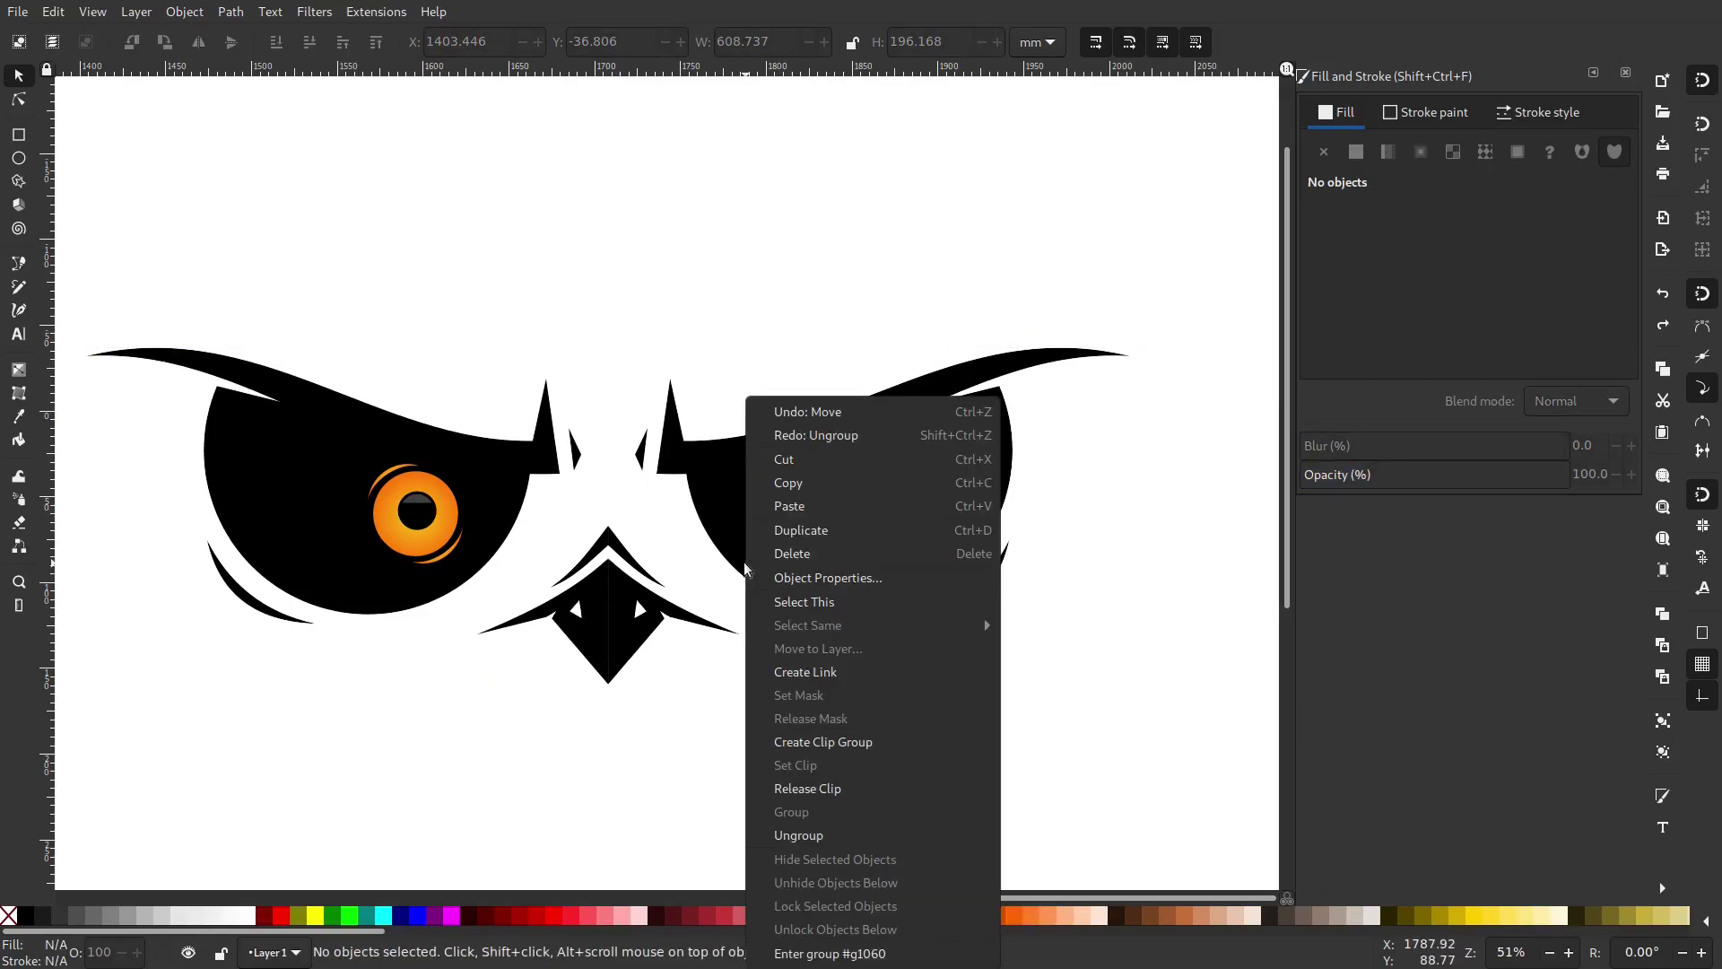
{"action": "left_click", "coordinate": [724, 518]}
{"action": "left_click", "coordinate": [846, 485]}
{"action": "right_click", "coordinate": [851, 489]}
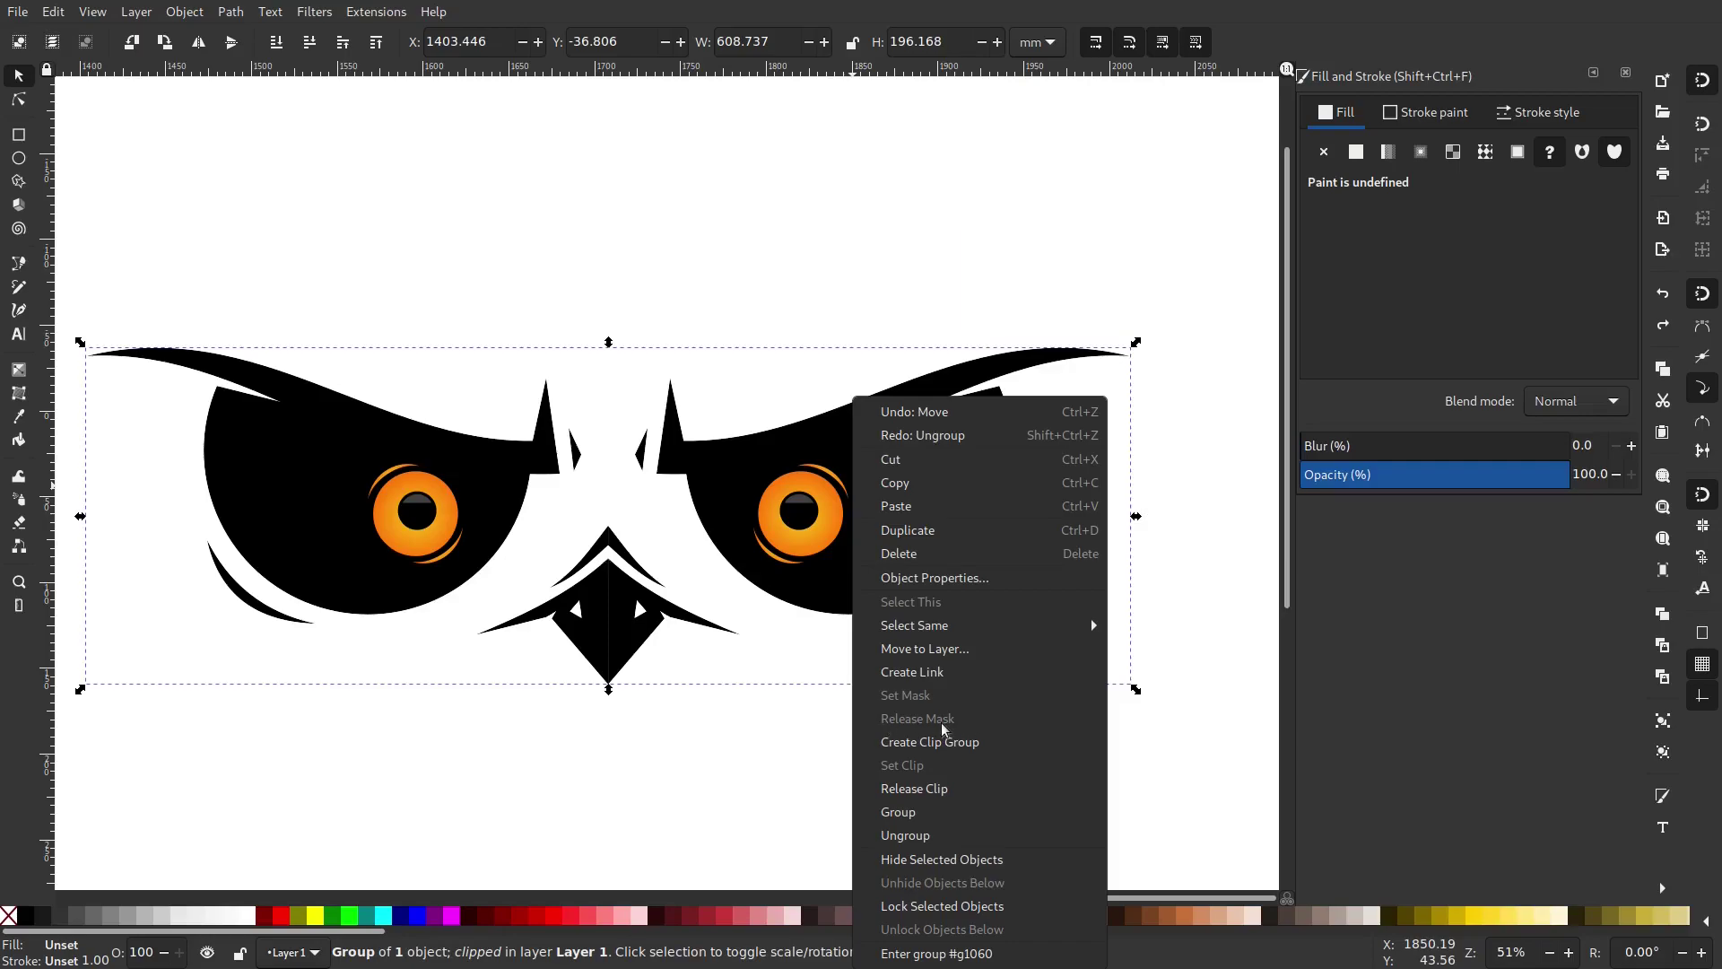
{"action": "left_click", "coordinate": [951, 788]}
{"action": "left_click_drag", "start_coordinate": [806, 486], "coordinate": [808, 419]}
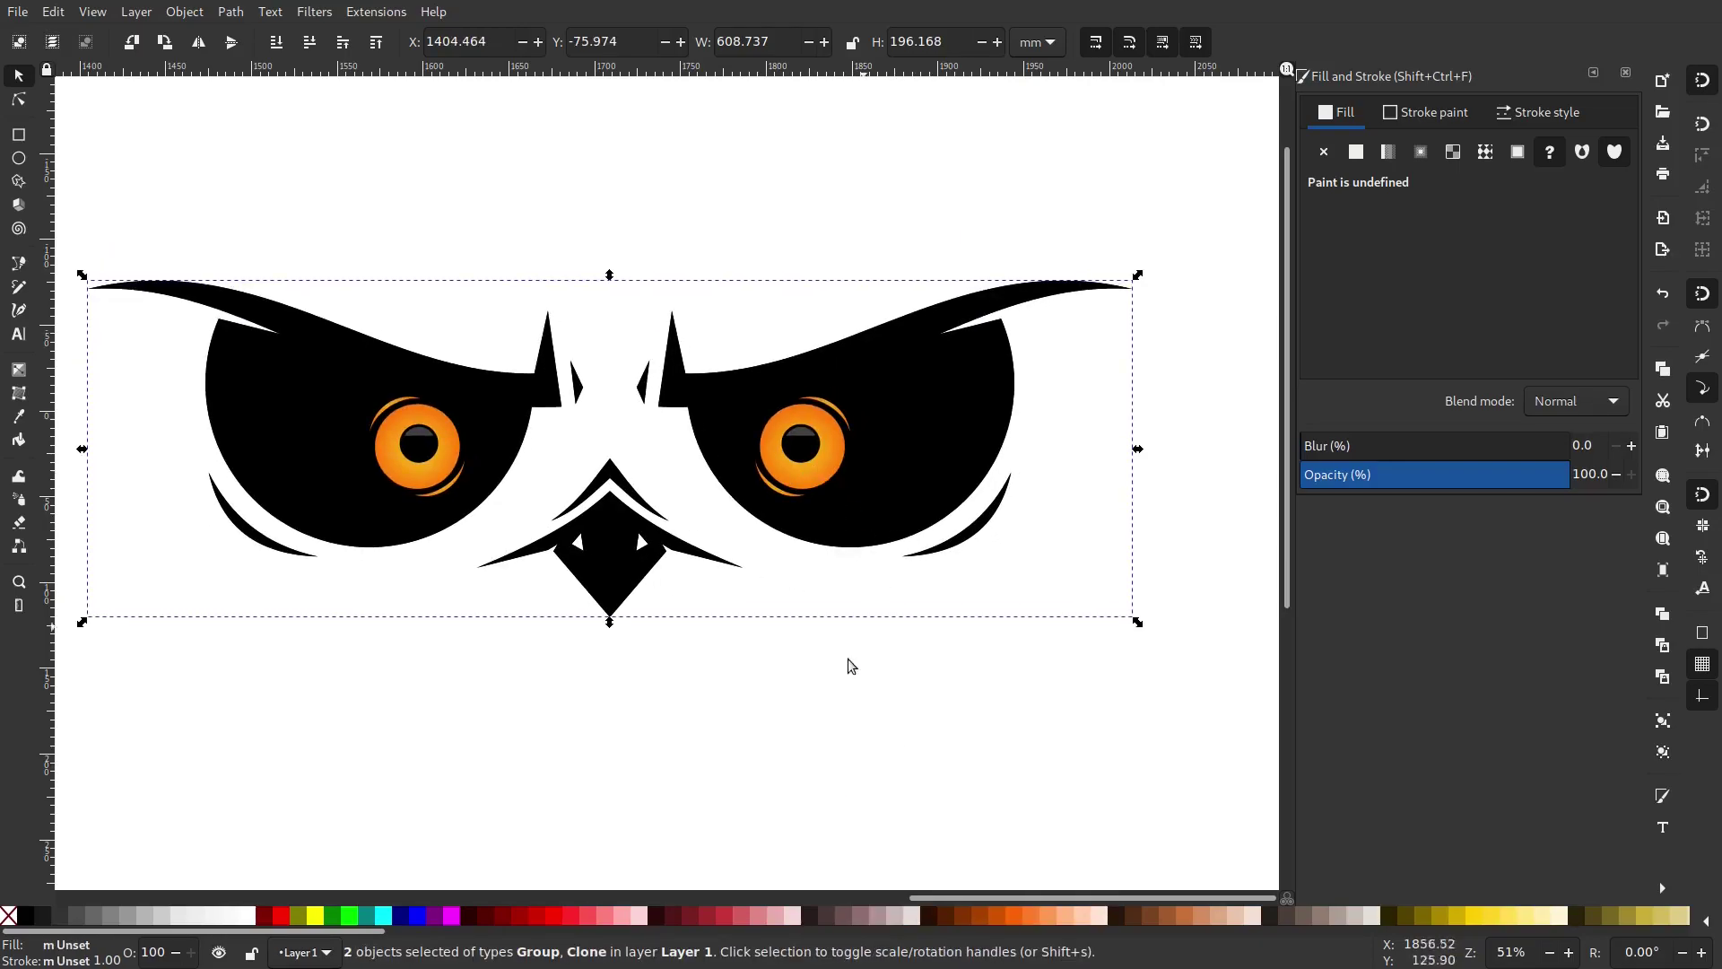
Undo the clip release, the moves and the clip group, and select the mirrored half's iris to check it.
{"action": "left_click", "coordinate": [858, 640]}
{"action": "scroll", "coordinate": [820, 496], "scroll_direction": "up", "scroll_amount": 2}
{"action": "scroll", "coordinate": [827, 511], "scroll_direction": "up", "scroll_amount": 5}
{"action": "scroll", "coordinate": [858, 564], "scroll_direction": "down", "scroll_amount": 5}
{"action": "scroll", "coordinate": [827, 497], "scroll_direction": "up", "scroll_amount": 5}
{"action": "scroll", "coordinate": [821, 495], "scroll_direction": "down", "scroll_amount": 5}
{"action": "left_click_drag", "start_coordinate": [840, 502], "coordinate": [836, 550]}
{"action": "key", "text": "ctrl+z"}
{"action": "key", "text": "ctrl+z"}
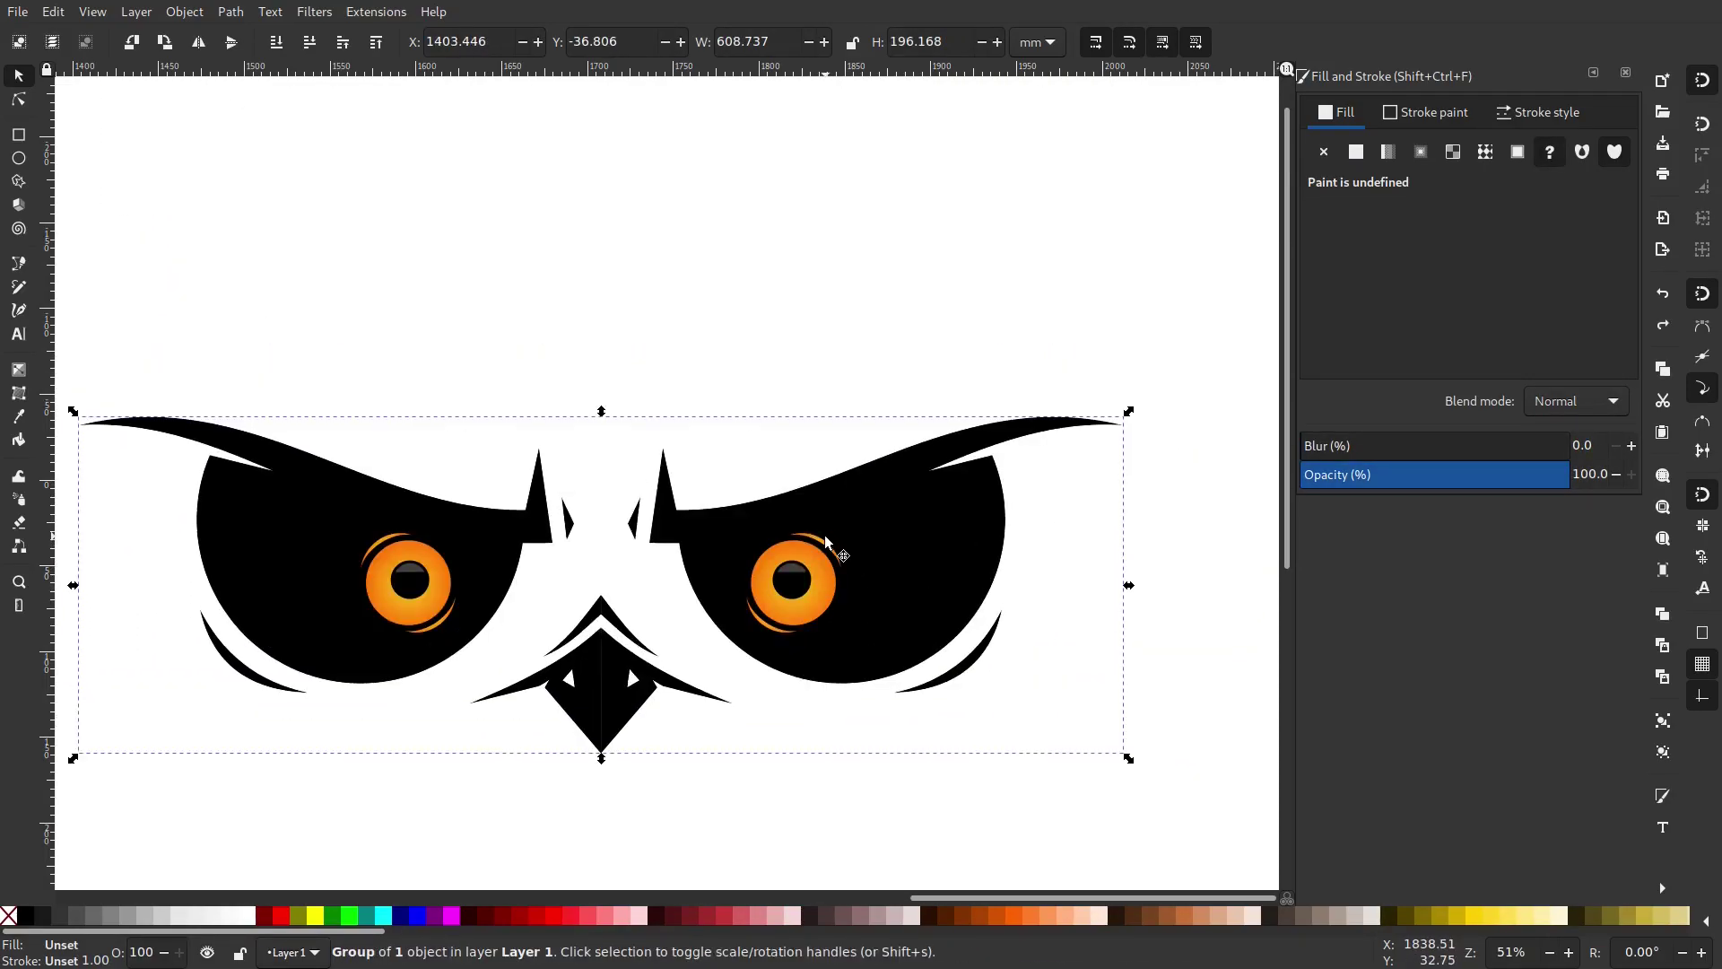
{"action": "left_click", "coordinate": [815, 529]}
{"action": "left_click_drag", "start_coordinate": [690, 662], "coordinate": [866, 440]}
{"action": "left_click", "coordinate": [758, 528]}
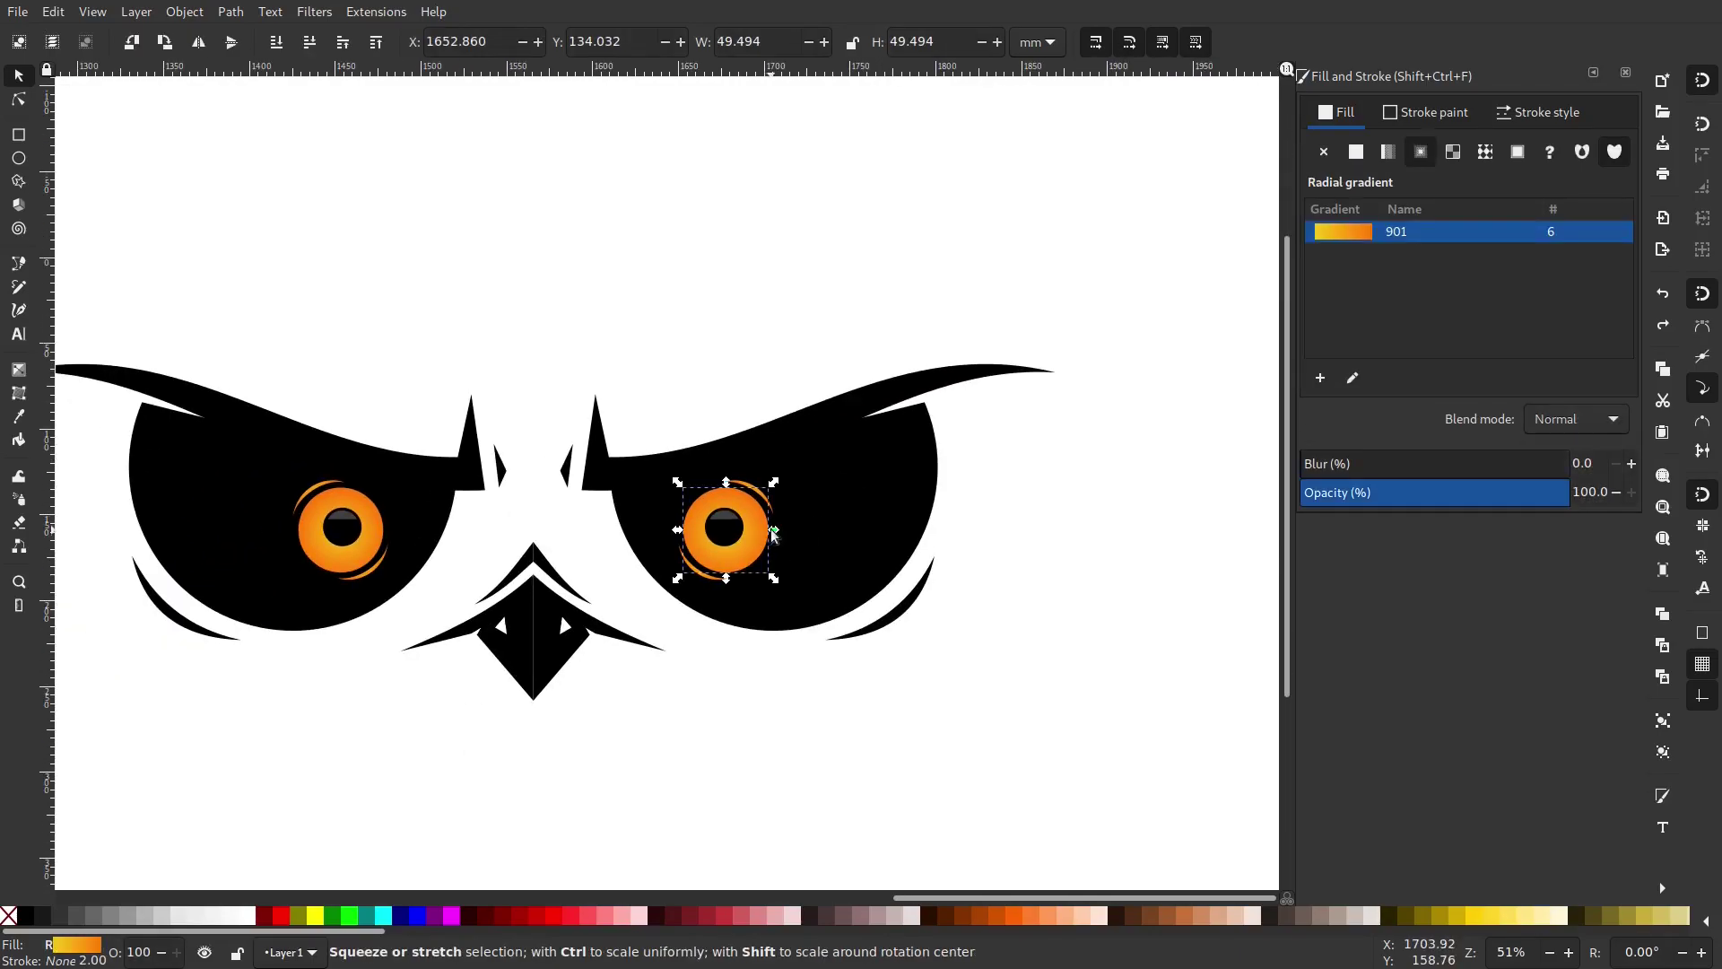
Select all objects of the owl face and combine them into one ordinary group.
{"action": "scroll", "coordinate": [773, 538], "scroll_direction": "down", "scroll_amount": 1}
{"action": "left_click_drag", "start_coordinate": [800, 579], "coordinate": [905, 544]}
{"action": "left_click_drag", "start_coordinate": [1064, 708], "coordinate": [248, 221]}
{"action": "key", "text": "ctrl+a"}
{"action": "right_click", "coordinate": [801, 535]}
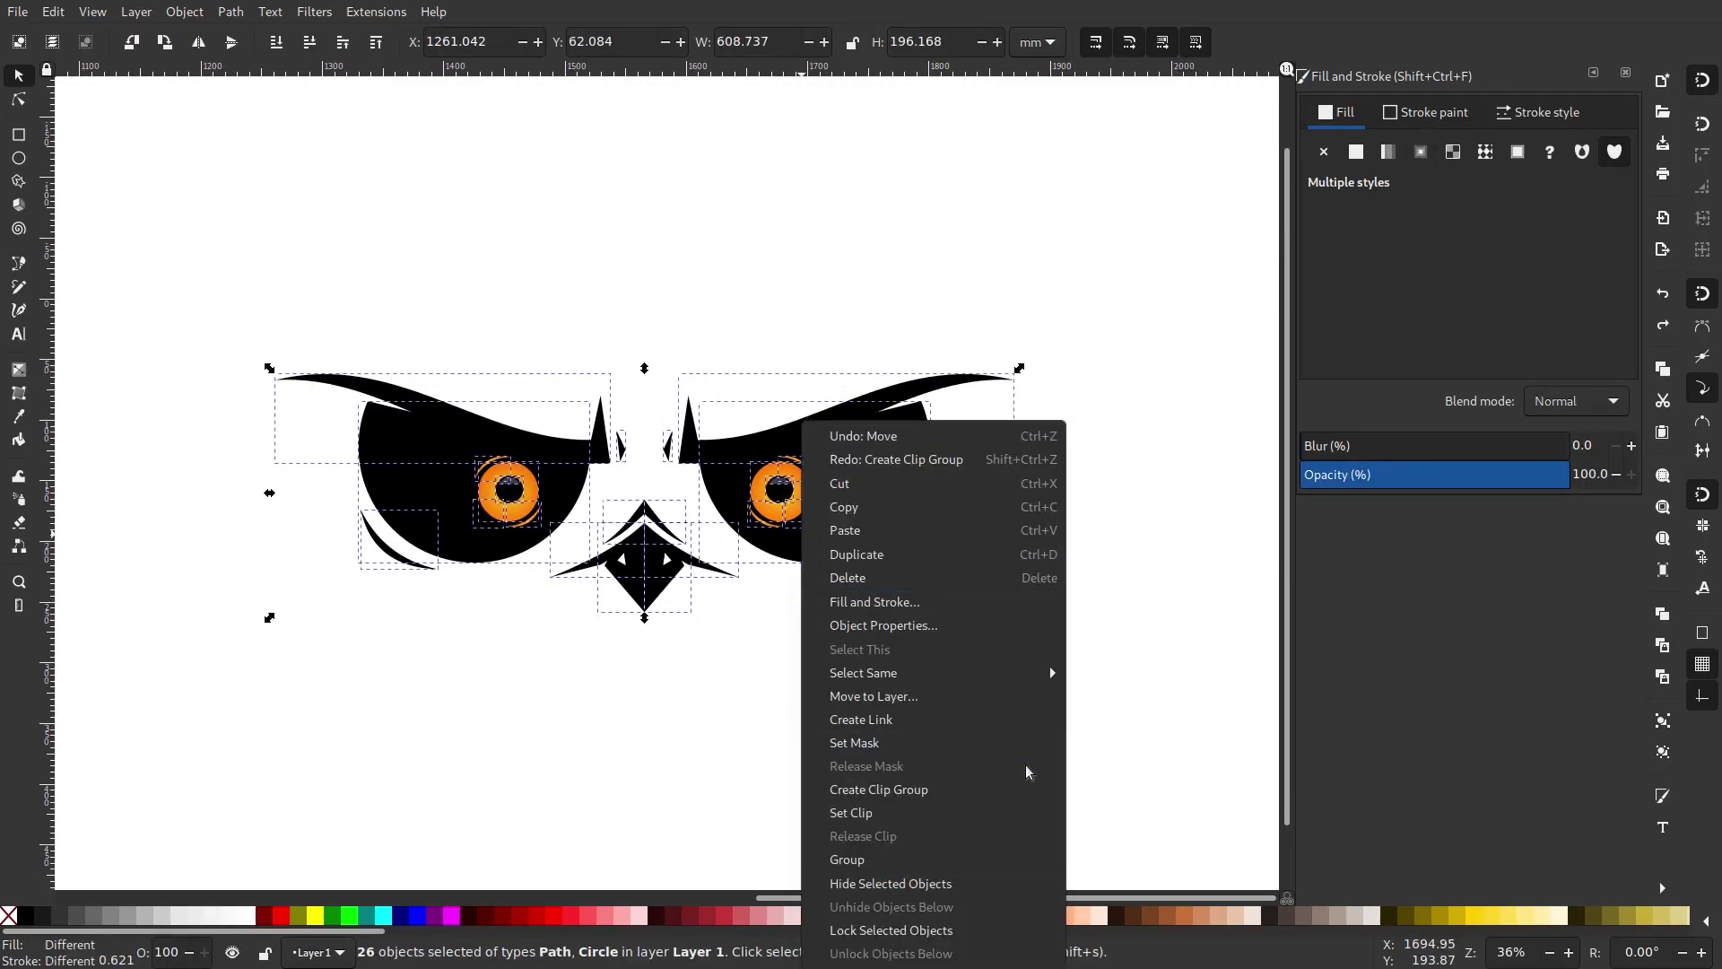
{"action": "left_click", "coordinate": [911, 859]}
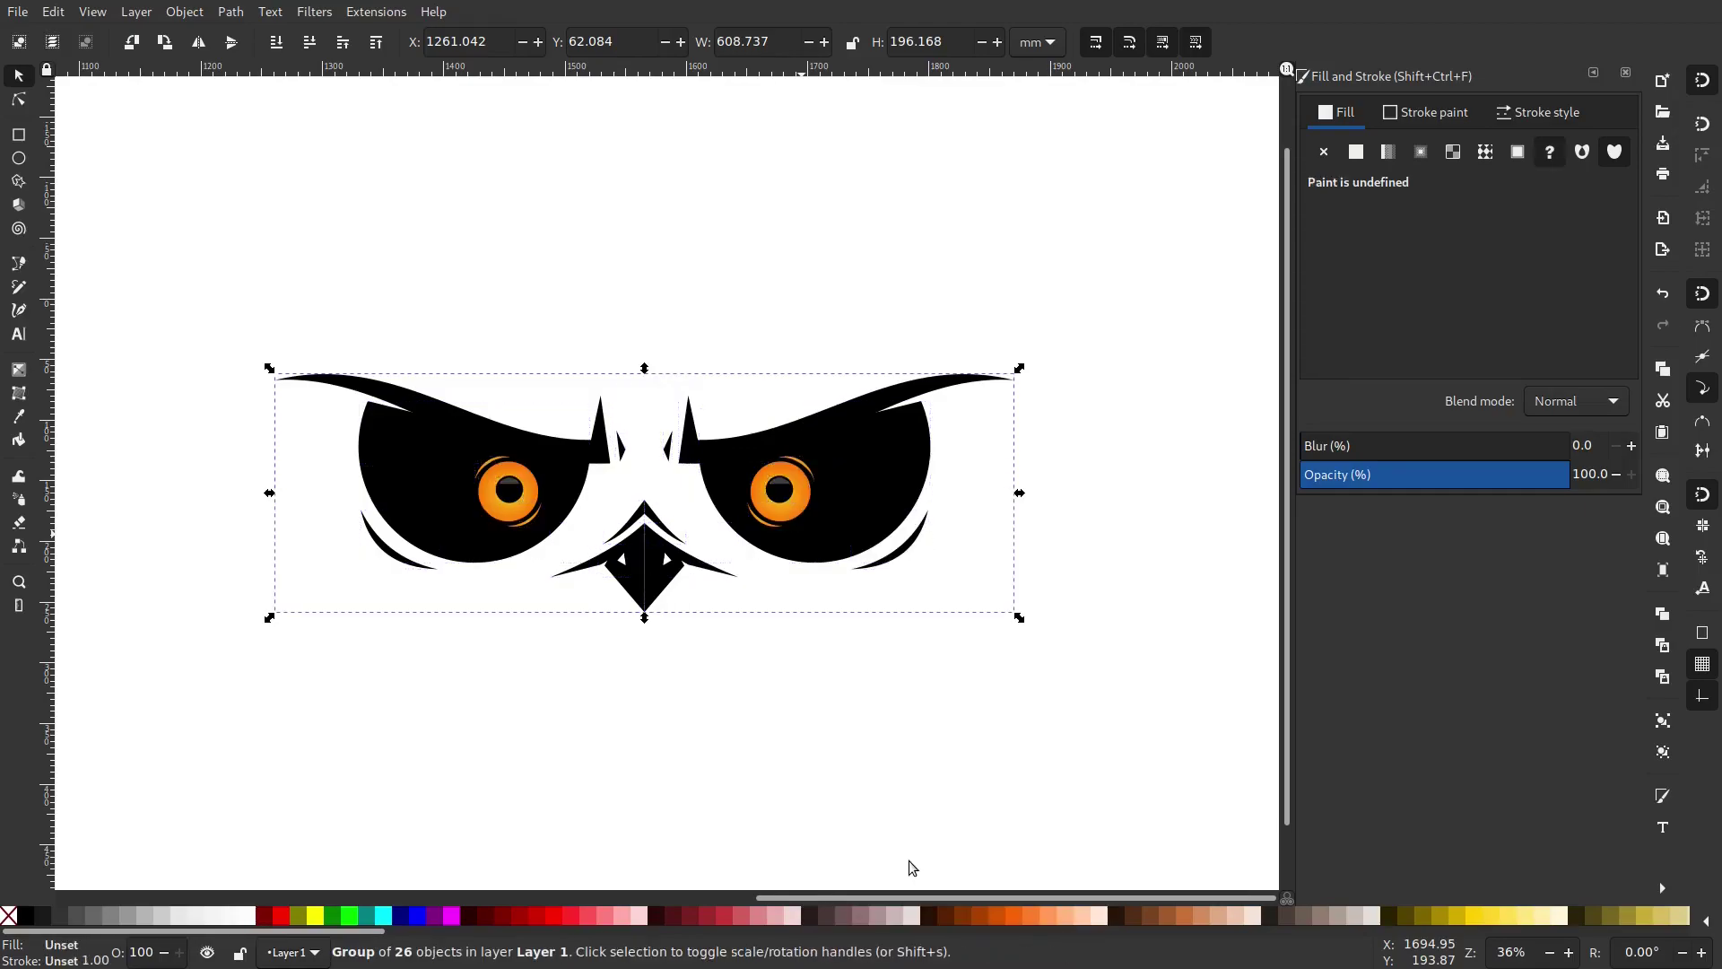
Ungroup the owl face, reselect all its objects and regroup them, going through this cycle twice.
{"action": "right_click", "coordinate": [805, 535]}
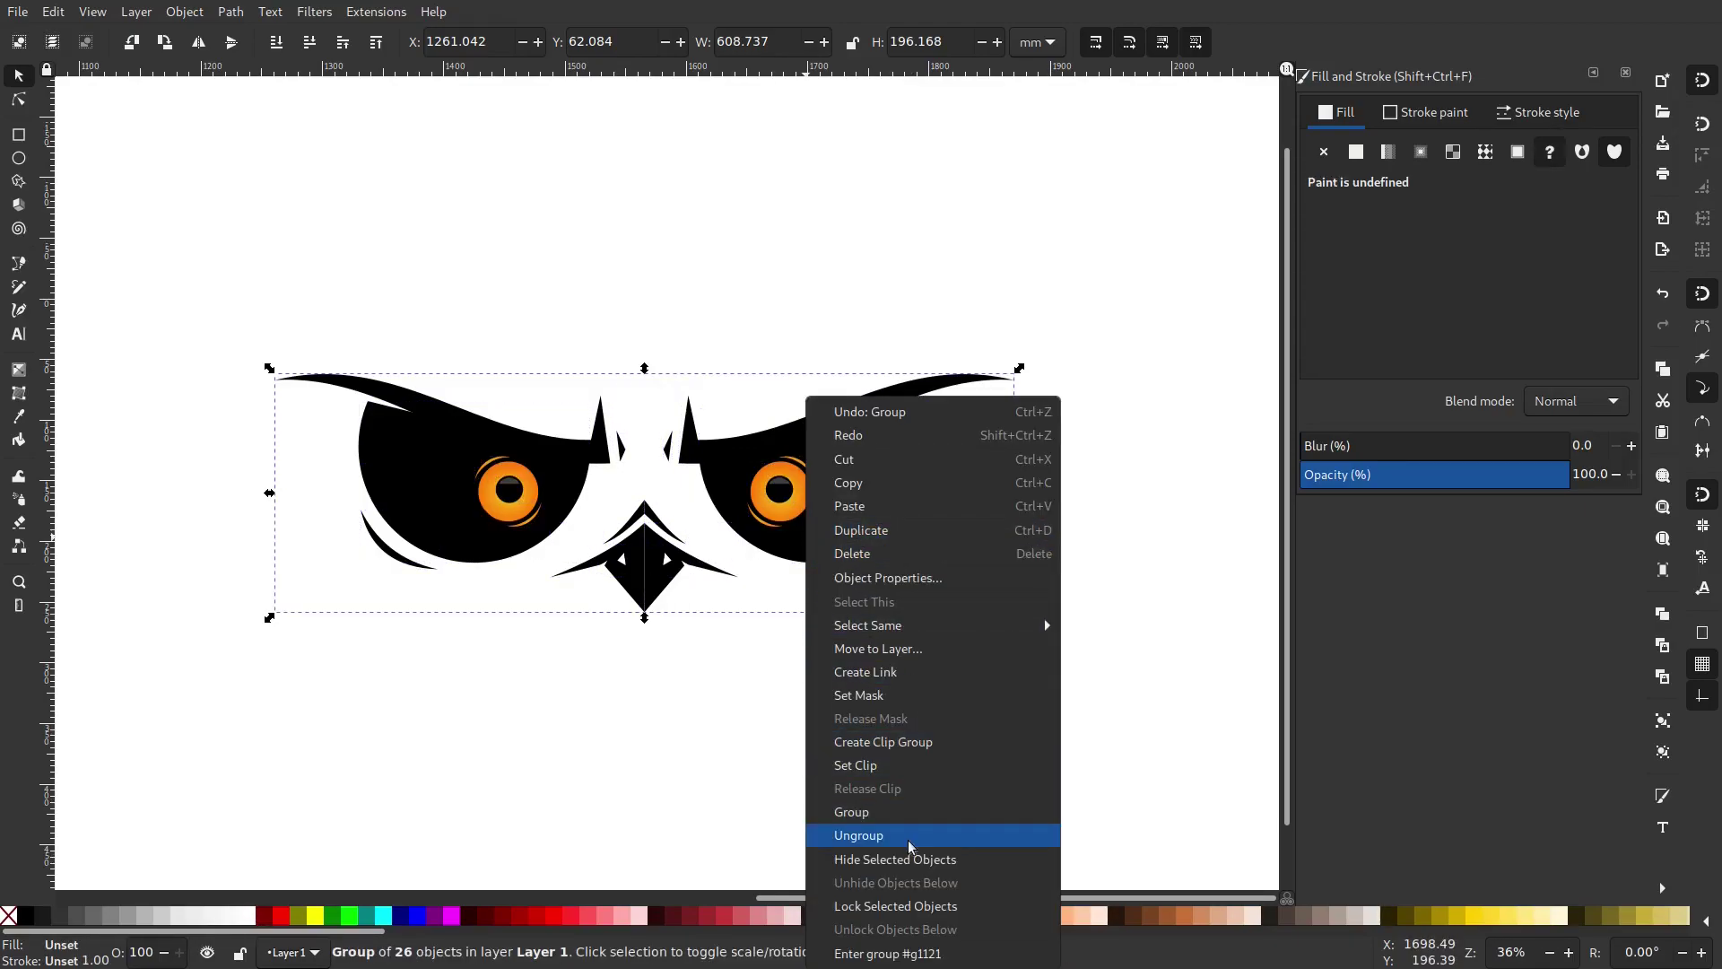
{"action": "left_click", "coordinate": [907, 839]}
{"action": "left_click_drag", "start_coordinate": [1115, 796], "coordinate": [161, 301]}
{"action": "right_click", "coordinate": [803, 532]}
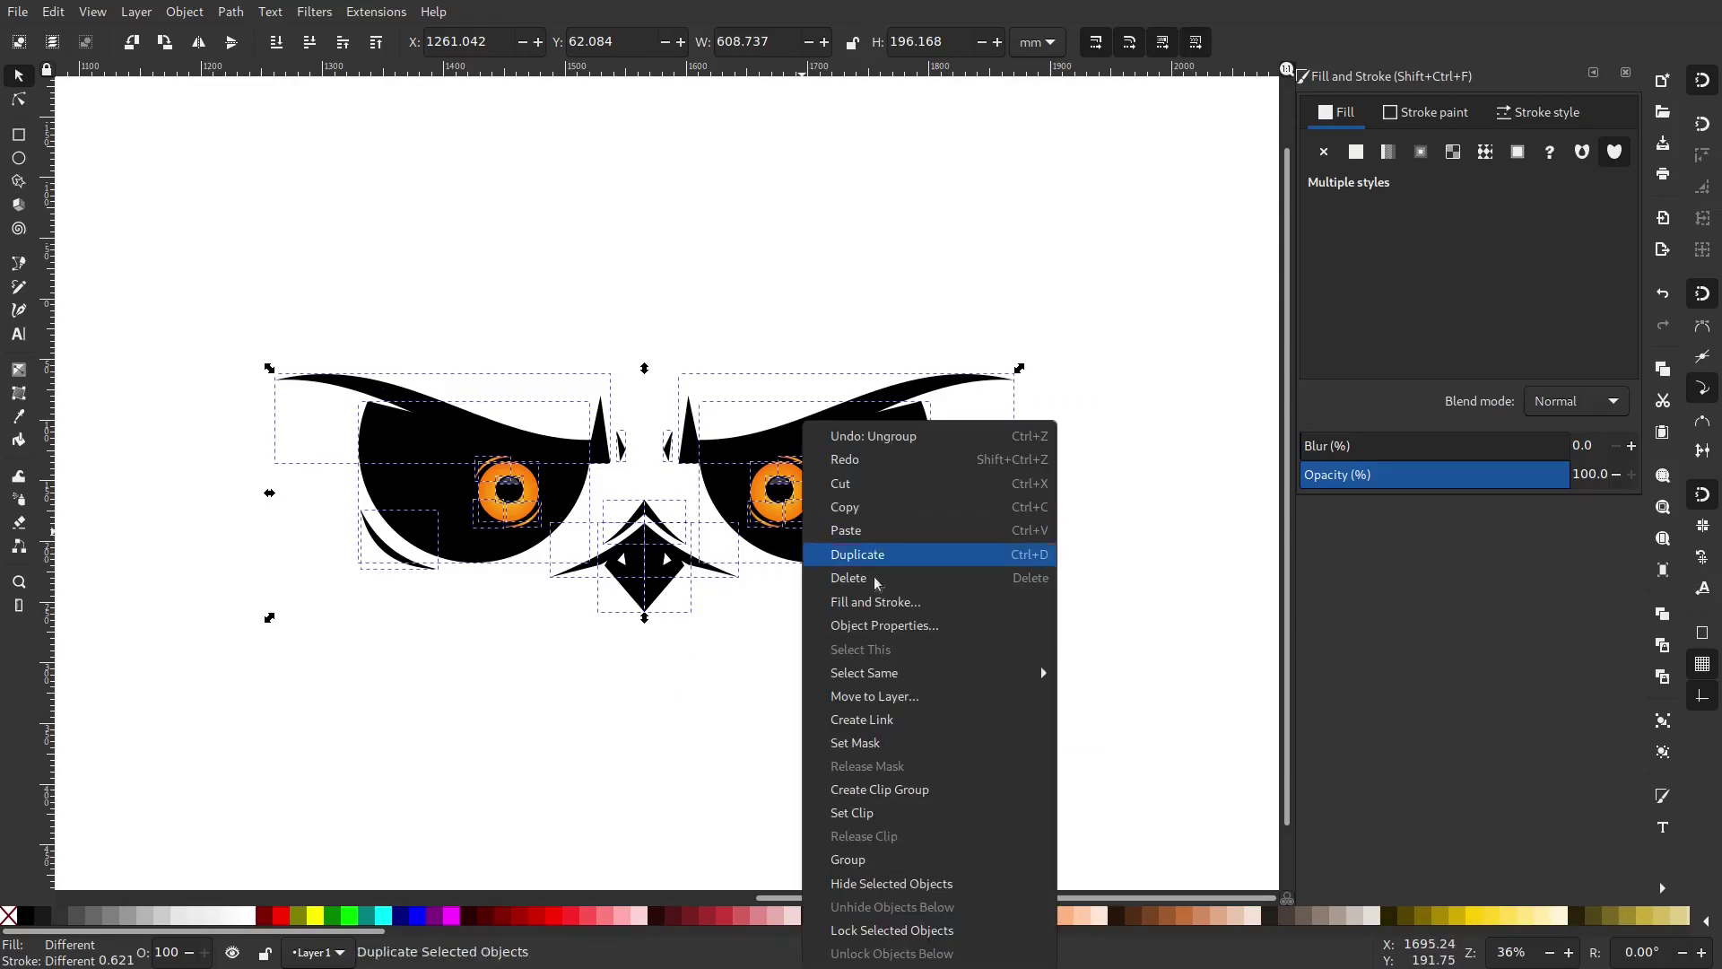
{"action": "left_click", "coordinate": [910, 861]}
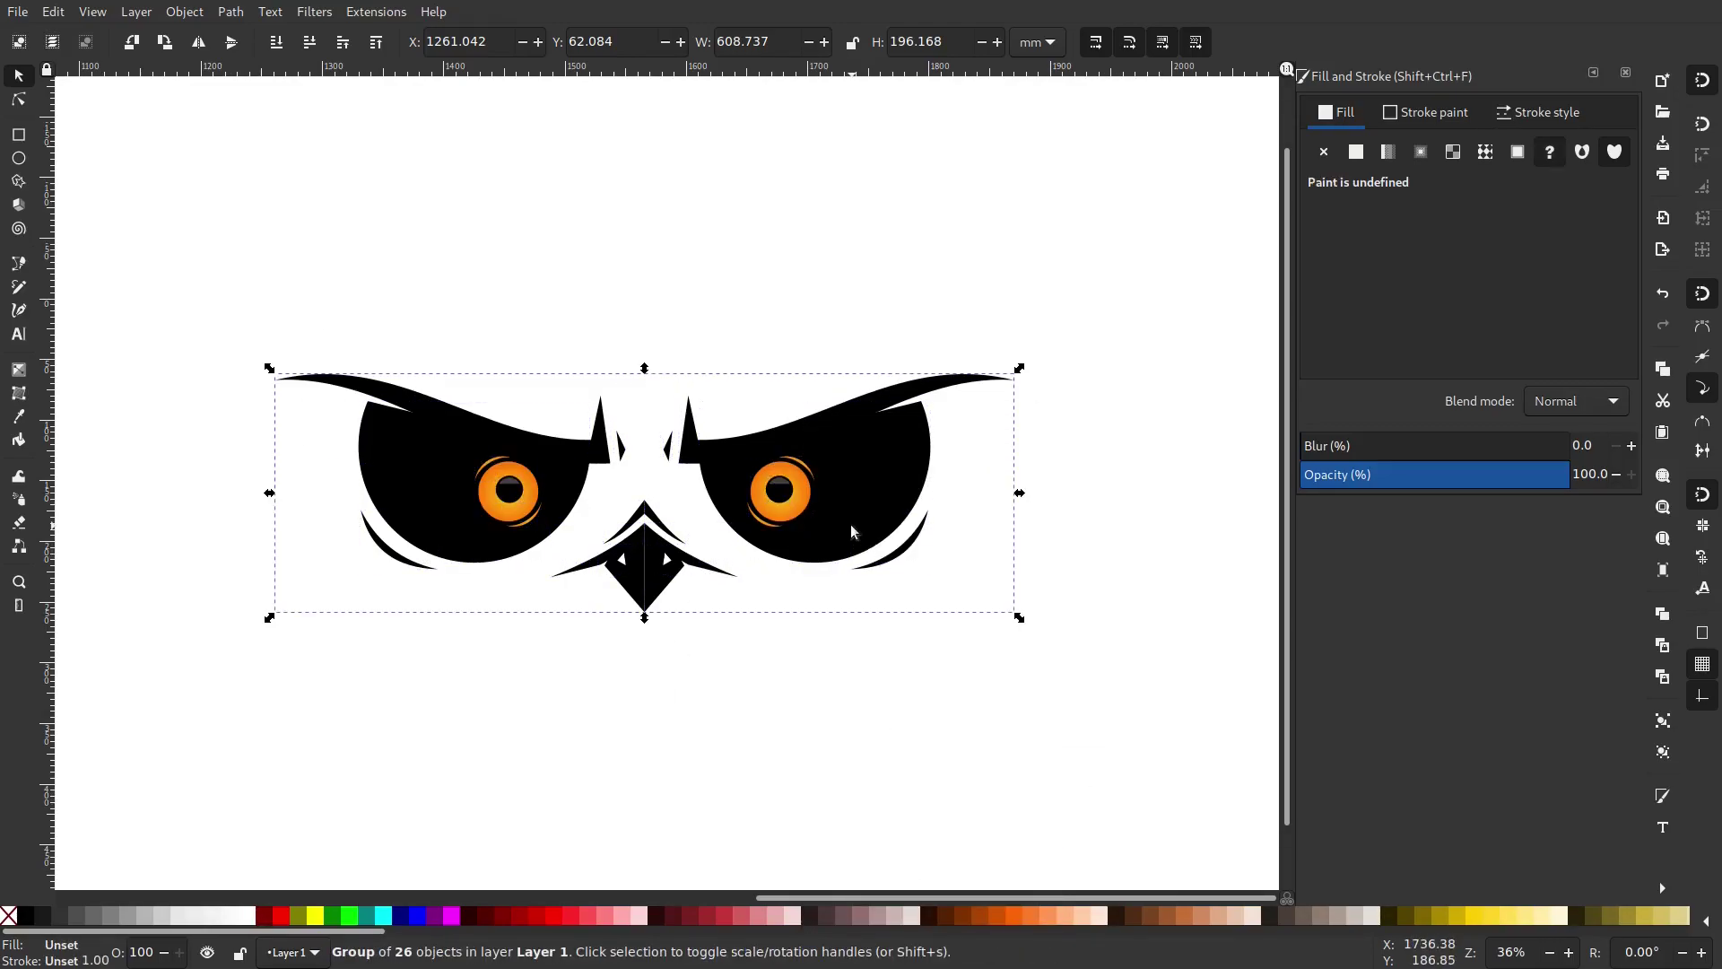
{"action": "right_click", "coordinate": [851, 532]}
{"action": "left_click", "coordinate": [919, 840]}
{"action": "key", "text": "Escape"}
{"action": "left_click_drag", "start_coordinate": [1031, 736], "coordinate": [177, 261]}
{"action": "left_click_drag", "start_coordinate": [1117, 783], "coordinate": [129, 121]}
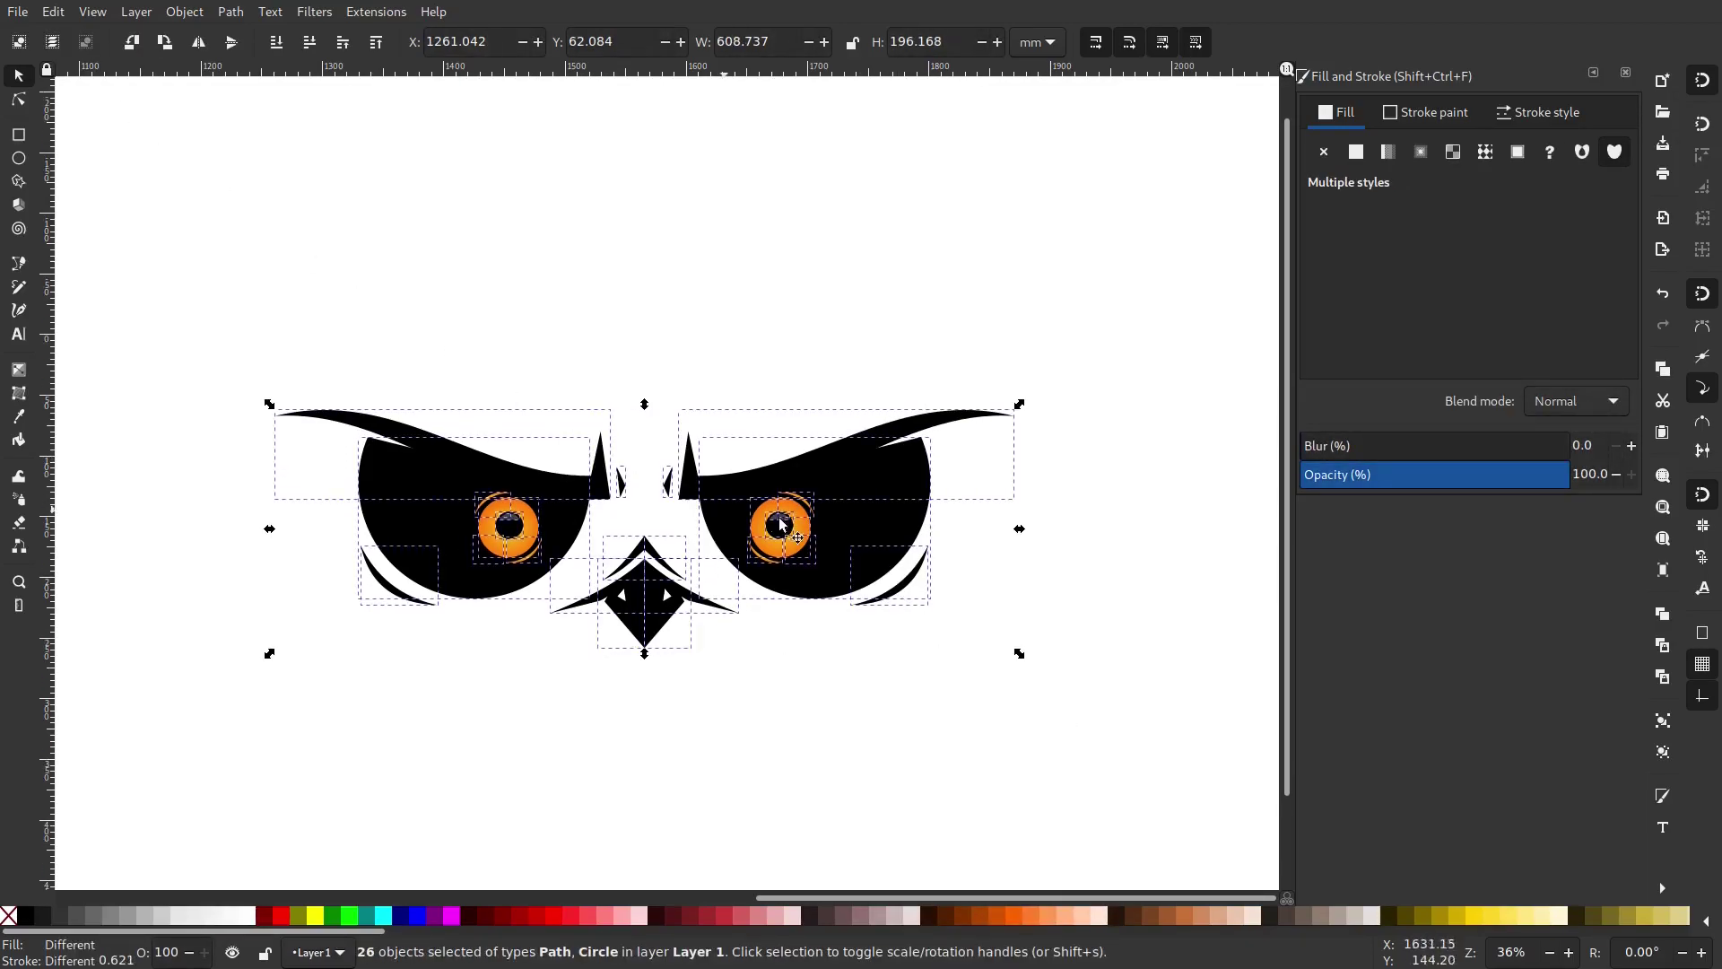
{"action": "right_click", "coordinate": [768, 524]}
{"action": "left_click", "coordinate": [912, 856]}
{"action": "key", "text": "Escape"}
Move the grouped owl face and scale it up proportionally to about 878 × 283 mm.
{"action": "left_click_drag", "start_coordinate": [843, 453], "coordinate": [837, 562]}
{"action": "scroll", "coordinate": [836, 549], "scroll_direction": "down", "scroll_amount": 2}
{"action": "scroll", "coordinate": [878, 569], "scroll_direction": "up", "scroll_amount": 3}
{"action": "scroll", "coordinate": [692, 439], "scroll_direction": "down", "scroll_amount": 1}
{"action": "left_click_drag", "start_coordinate": [1023, 552], "coordinate": [1188, 666]}
{"action": "scroll", "coordinate": [835, 588], "scroll_direction": "down", "scroll_amount": 2}
{"action": "left_click_drag", "start_coordinate": [836, 588], "coordinate": [752, 518]}
{"action": "left_click", "coordinate": [761, 574]}
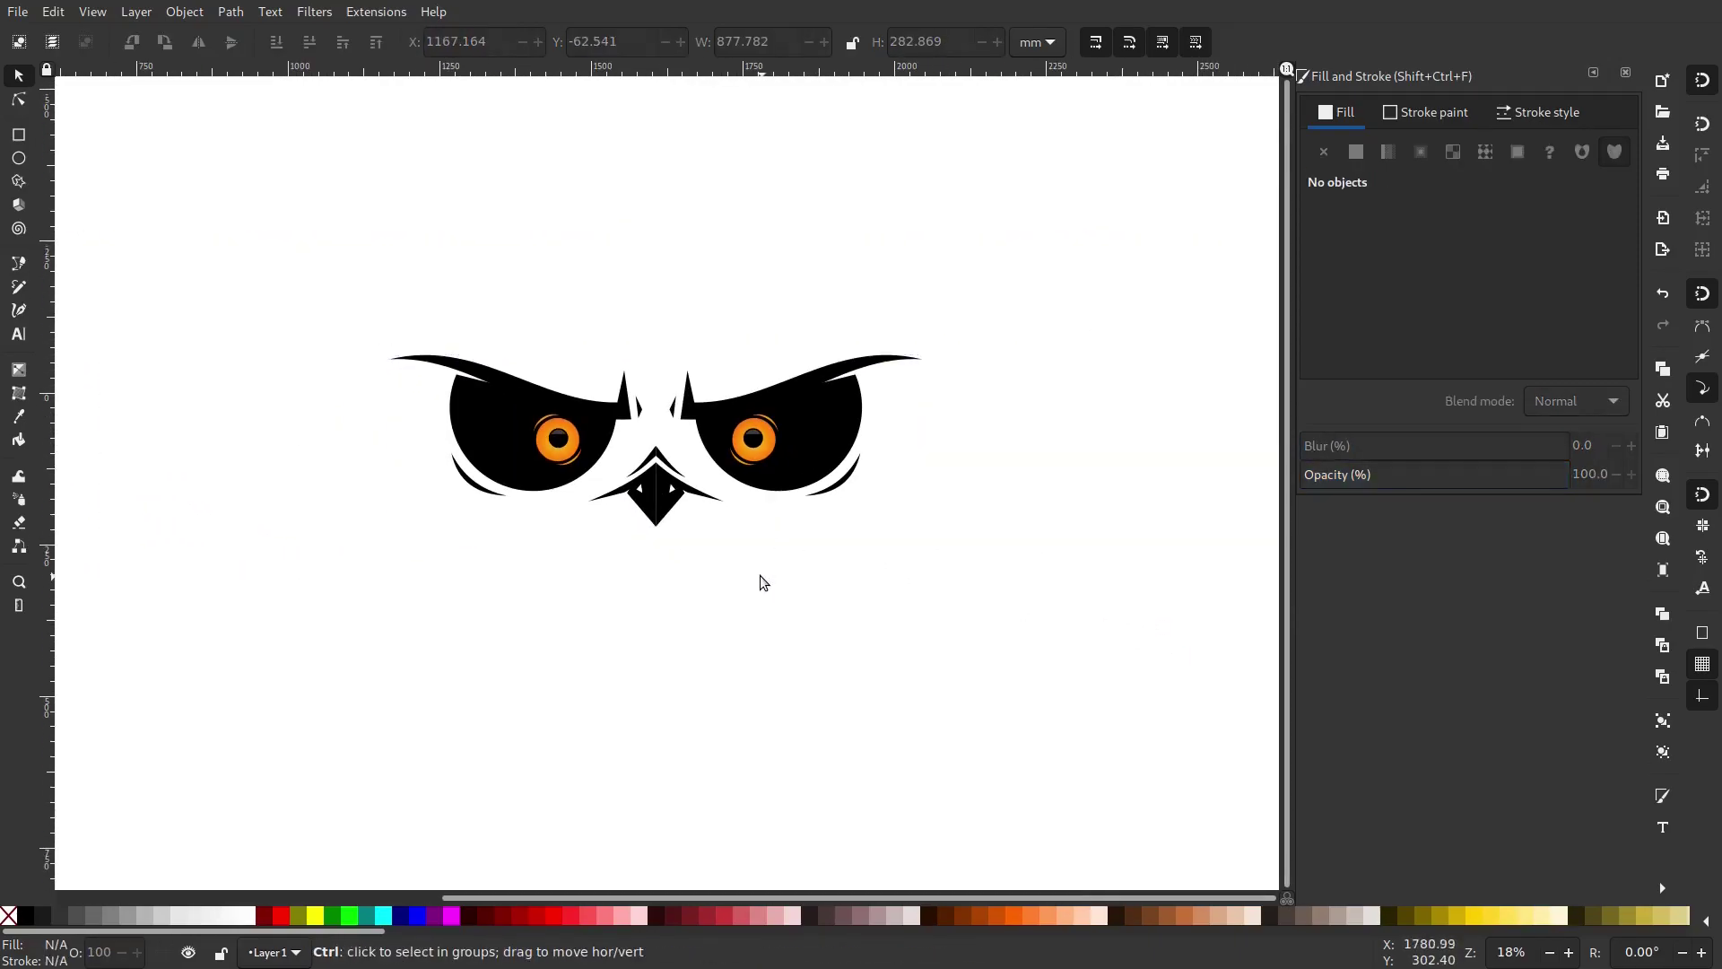
Scale the owl face group down proportionally about its centre to about 222 × 71 mm.
{"action": "scroll", "coordinate": [761, 581], "scroll_direction": "down", "scroll_amount": 3}
{"action": "scroll", "coordinate": [778, 610], "scroll_direction": "down", "scroll_amount": 1}
{"action": "scroll", "coordinate": [775, 601], "scroll_direction": "up", "scroll_amount": 3}
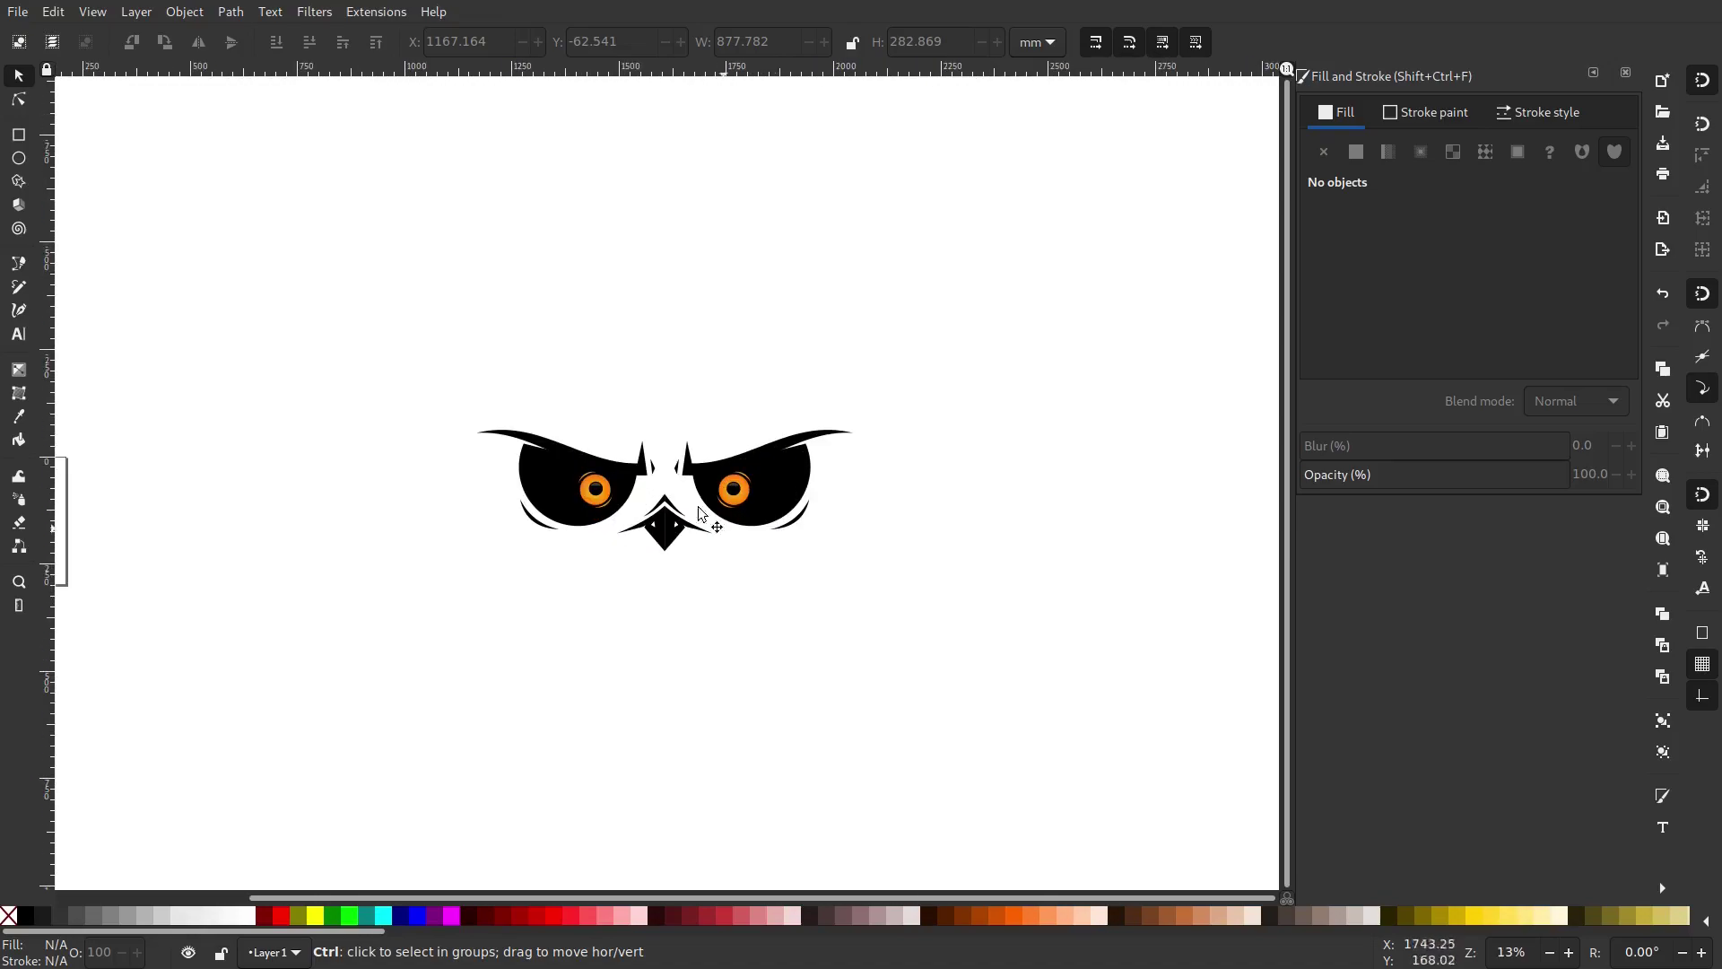
{"action": "scroll", "coordinate": [655, 462], "scroll_direction": "up", "scroll_amount": 3}
{"action": "scroll", "coordinate": [670, 543], "scroll_direction": "down", "scroll_amount": 1, "text": "ctrl"}
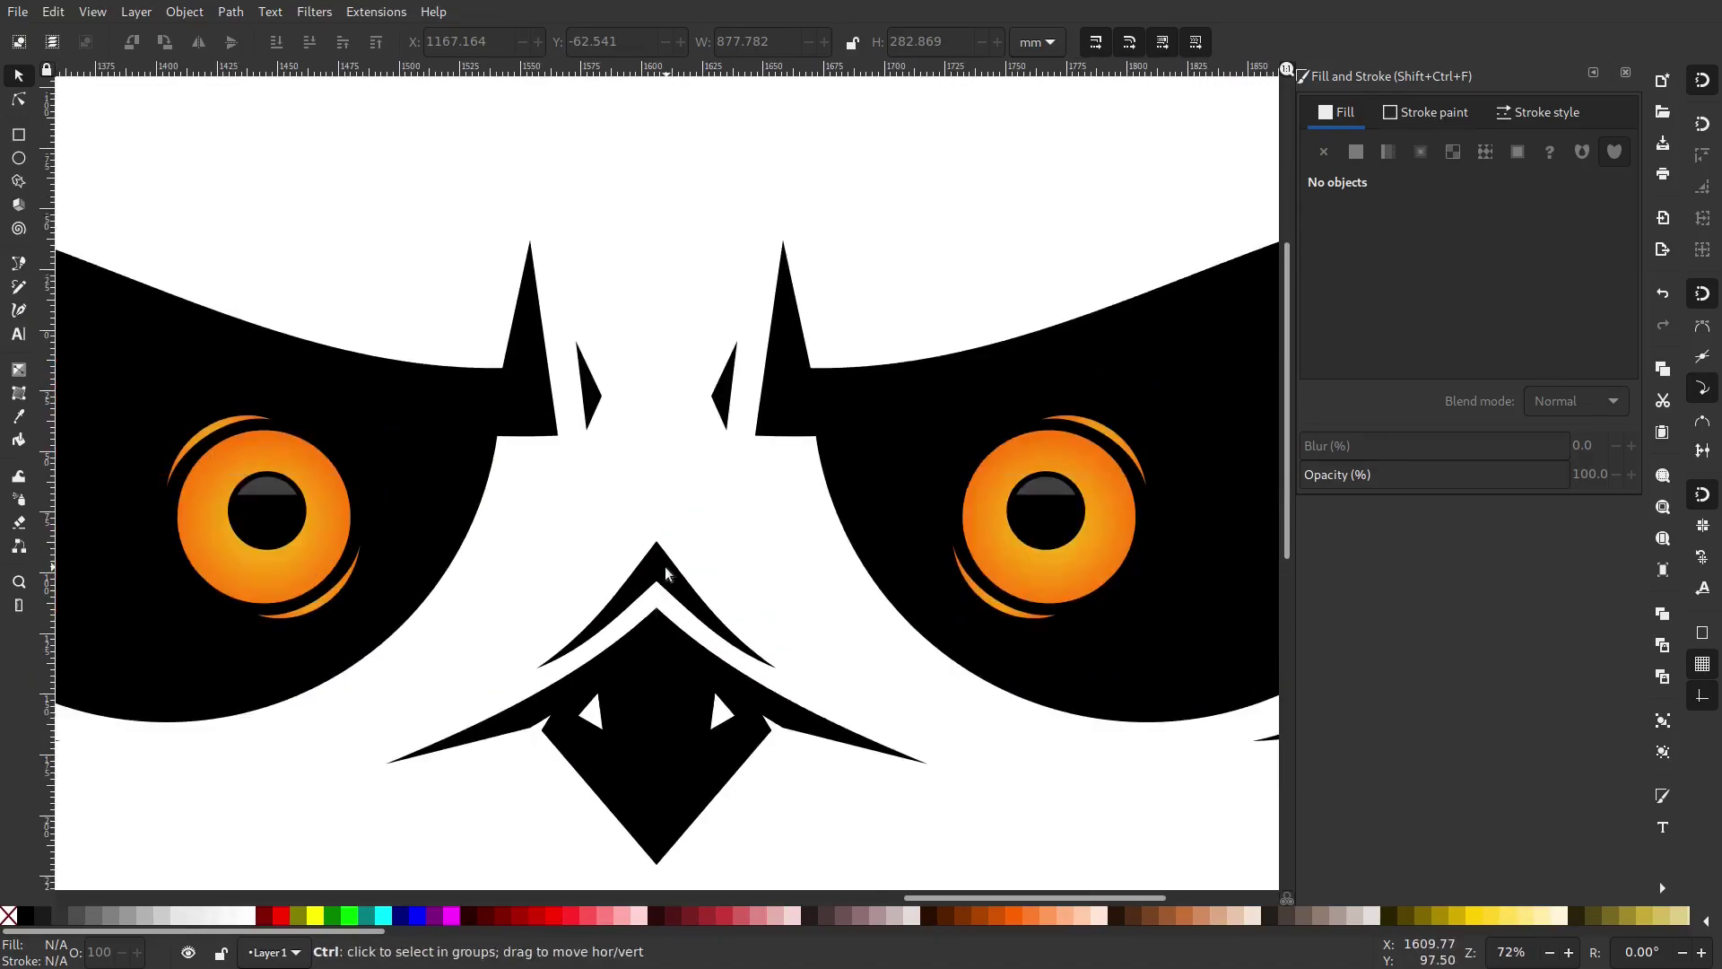
{"action": "scroll", "coordinate": [681, 565], "scroll_direction": "down", "scroll_amount": 1}
{"action": "left_click", "coordinate": [1041, 635]}
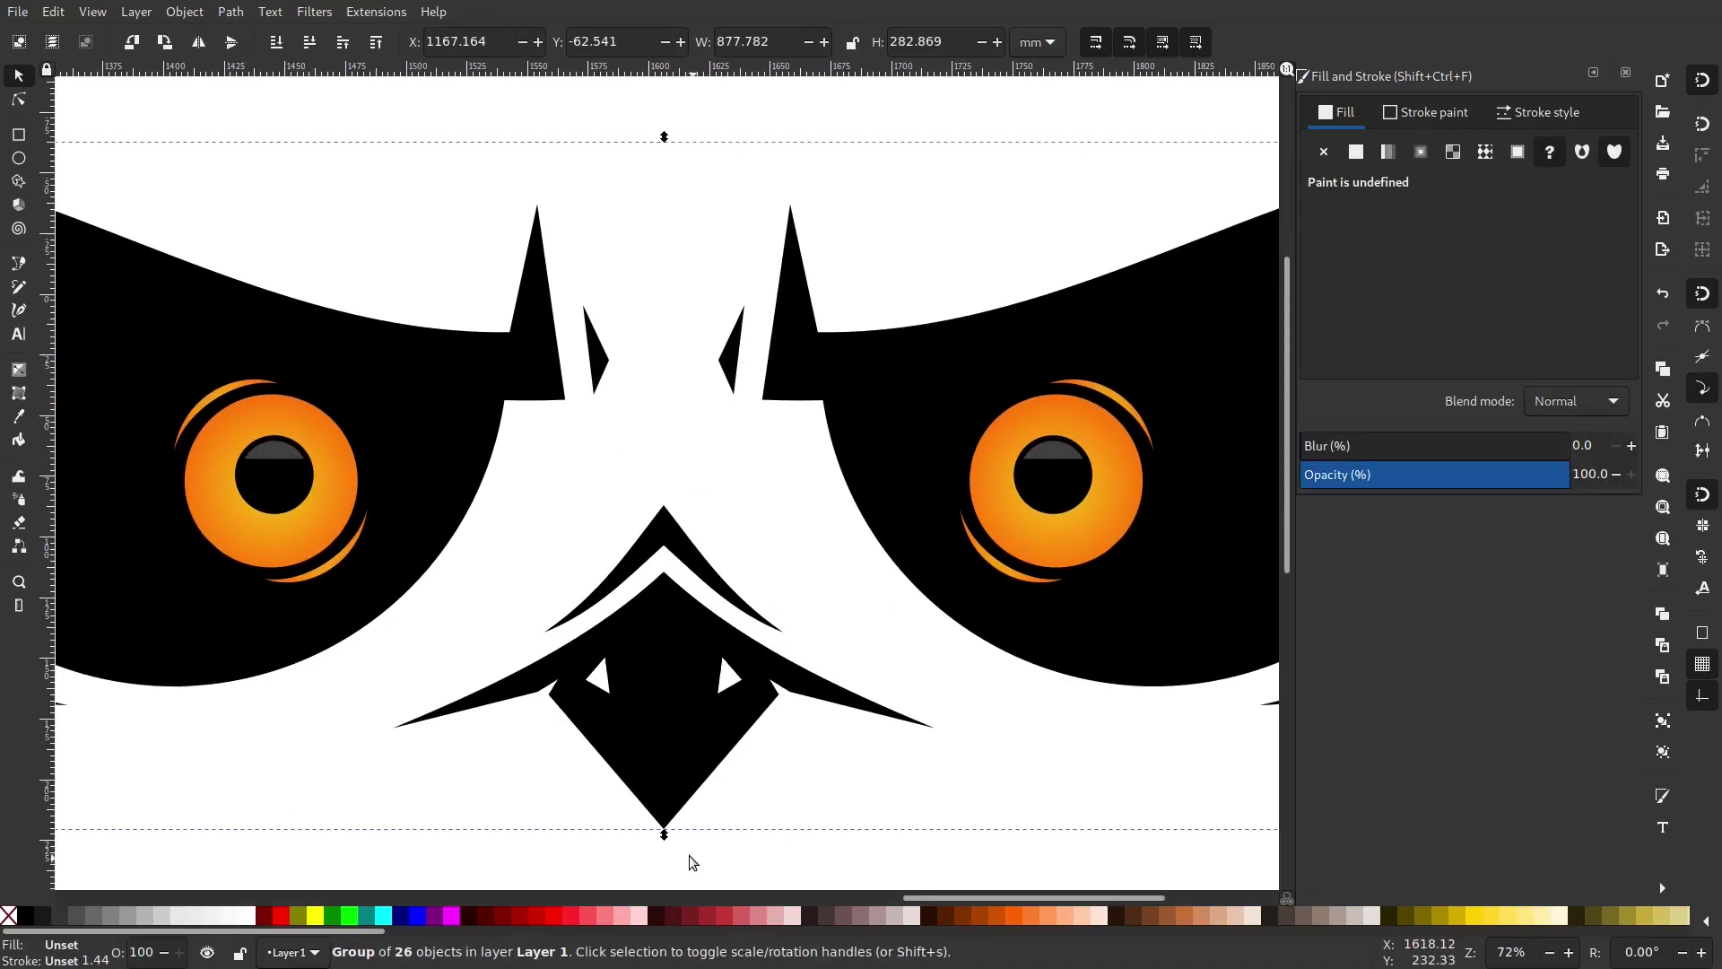
{"action": "left_click_drag", "start_coordinate": [667, 840], "coordinate": [670, 579]}
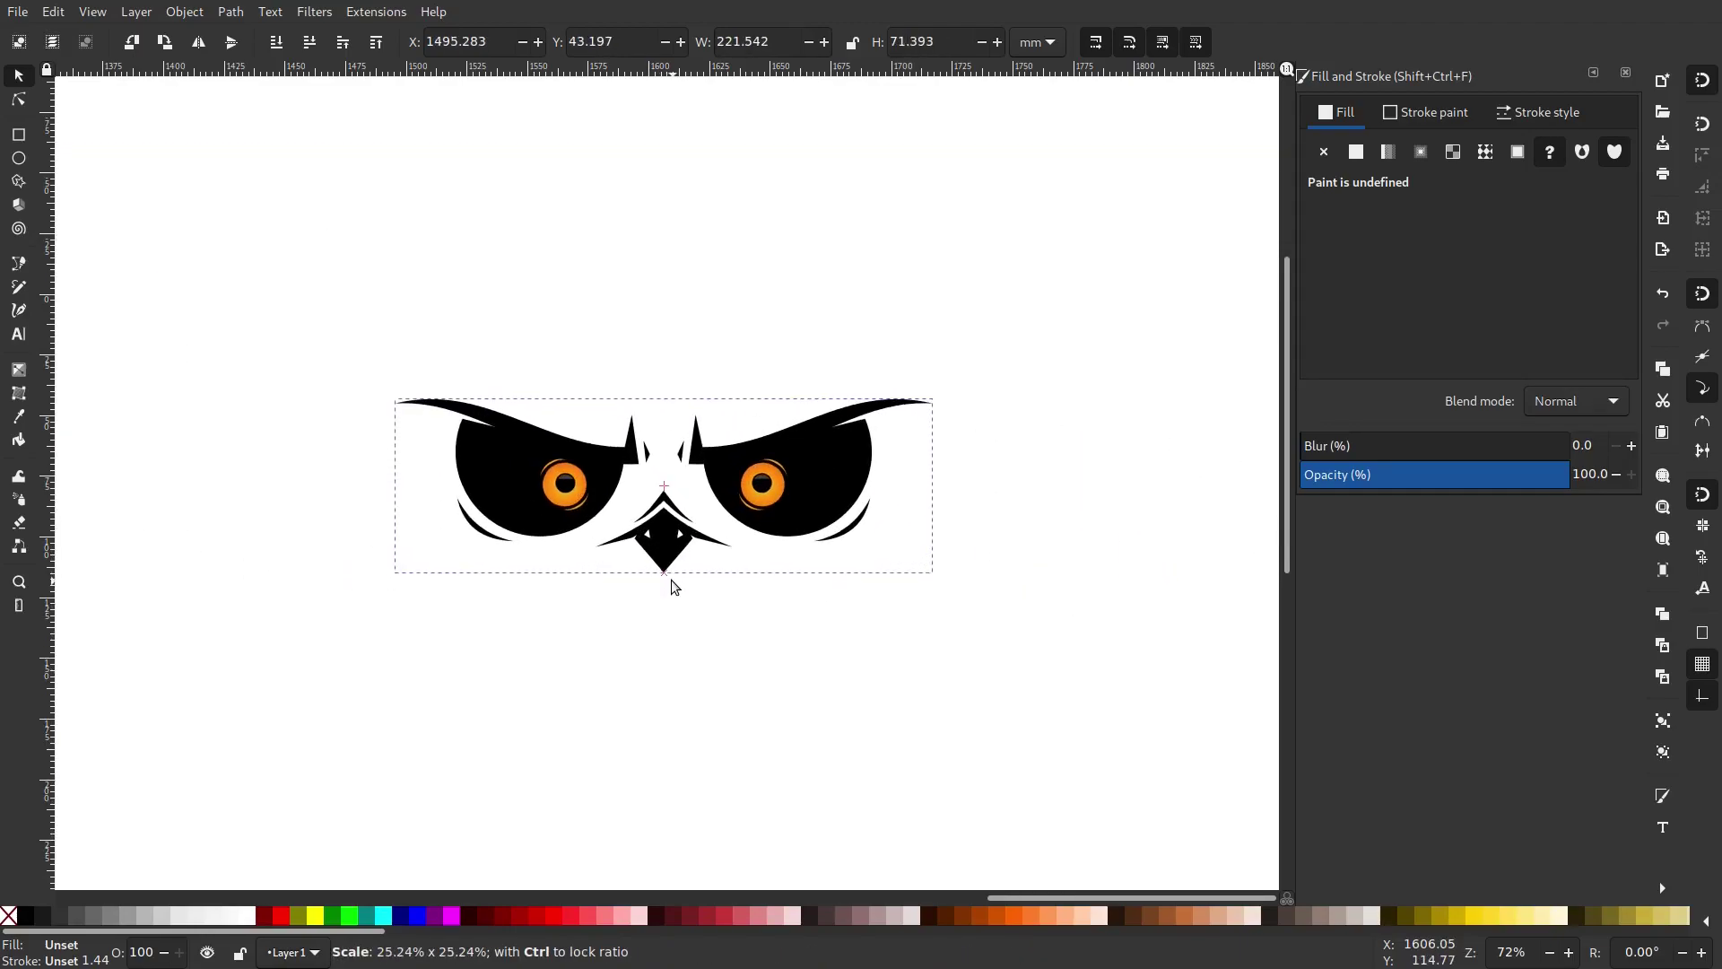
{"action": "left_click", "coordinate": [683, 607]}
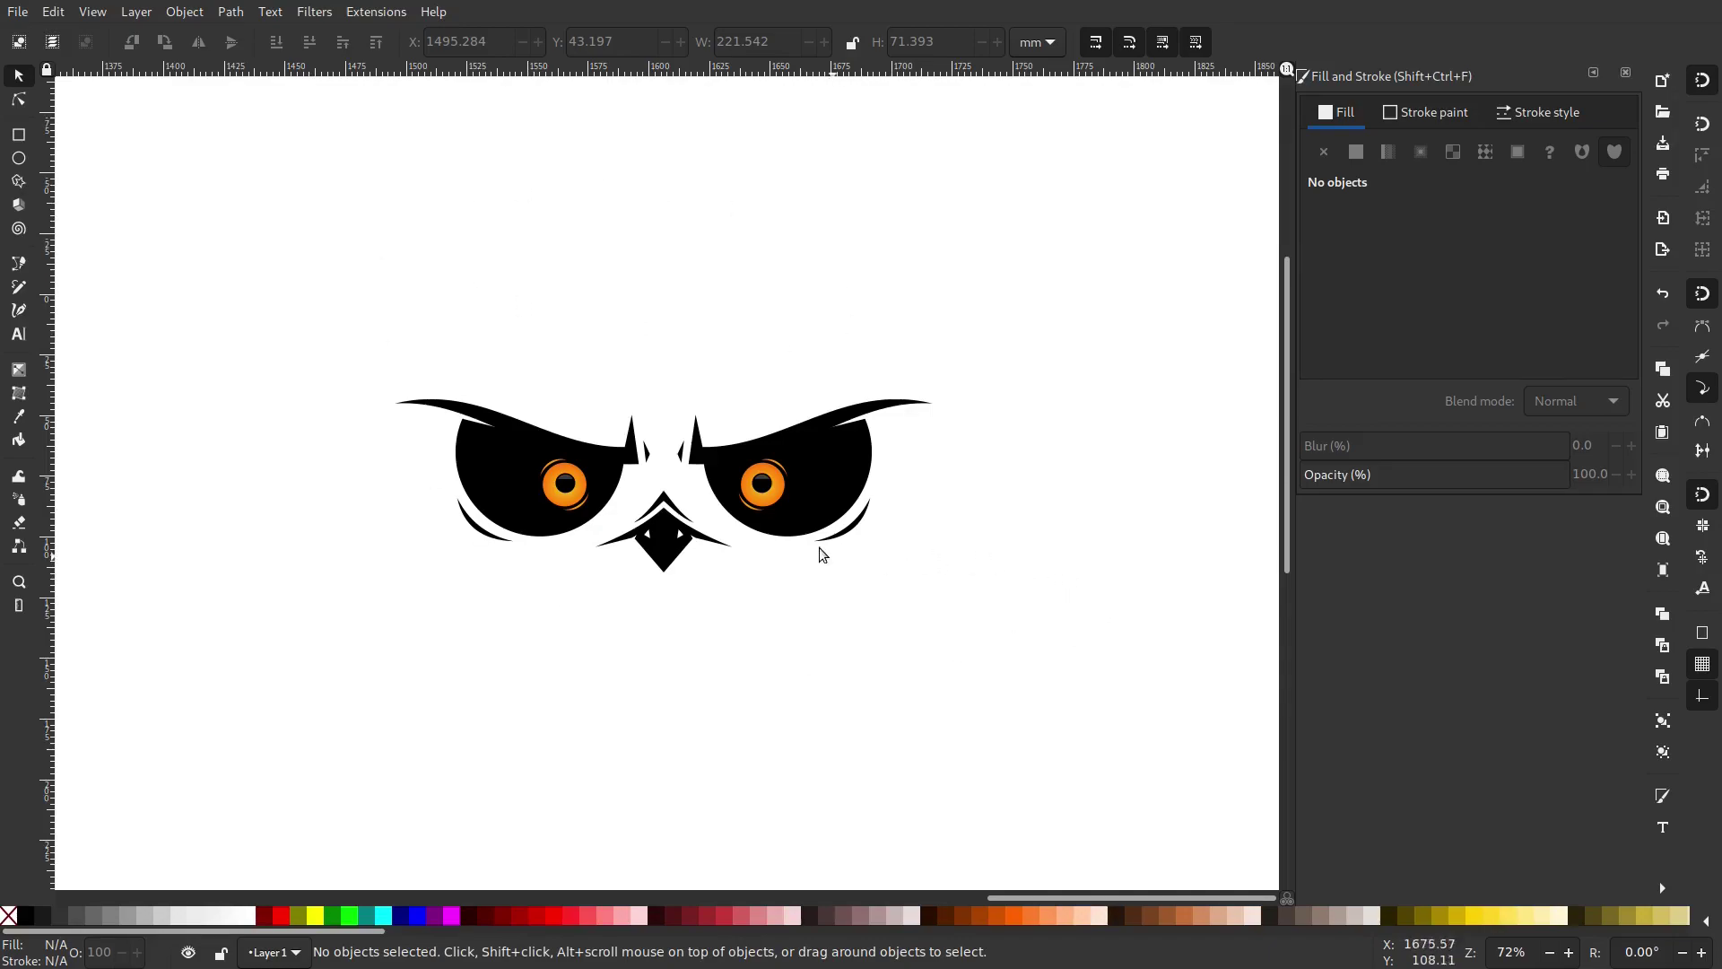
Enlarge the owl face group proportionally about its centre to roughly twice its size and deselect it.
{"action": "left_click", "coordinate": [755, 516]}
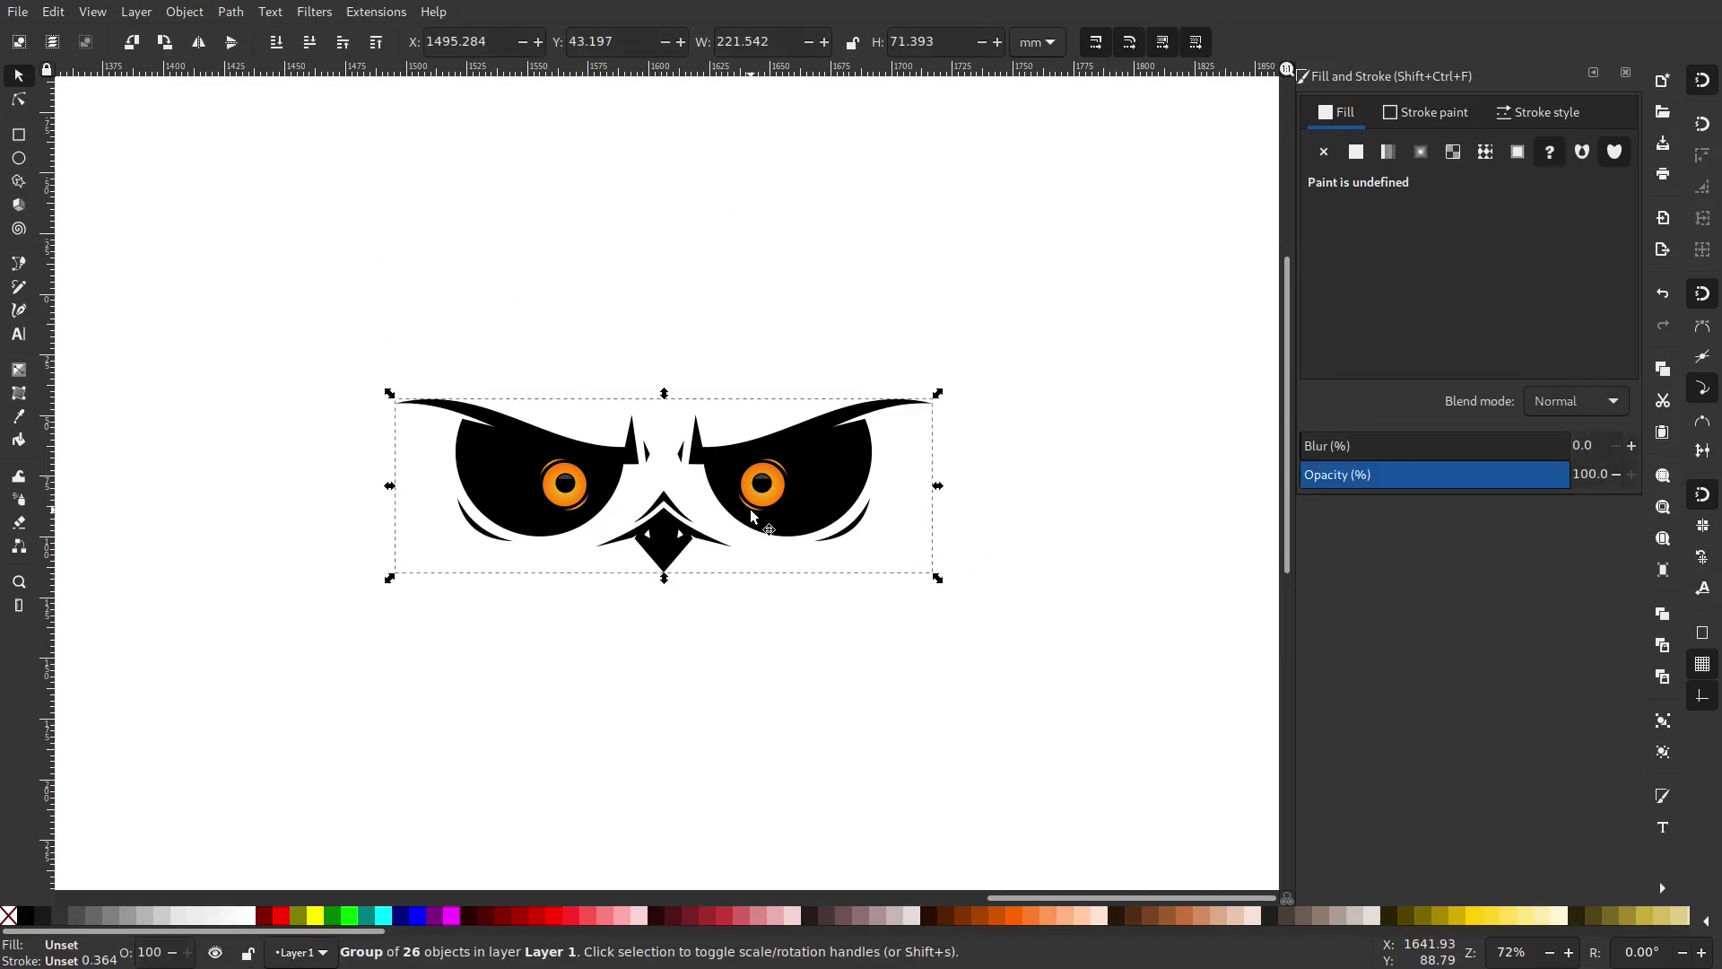
{"action": "left_click", "coordinate": [1012, 488]}
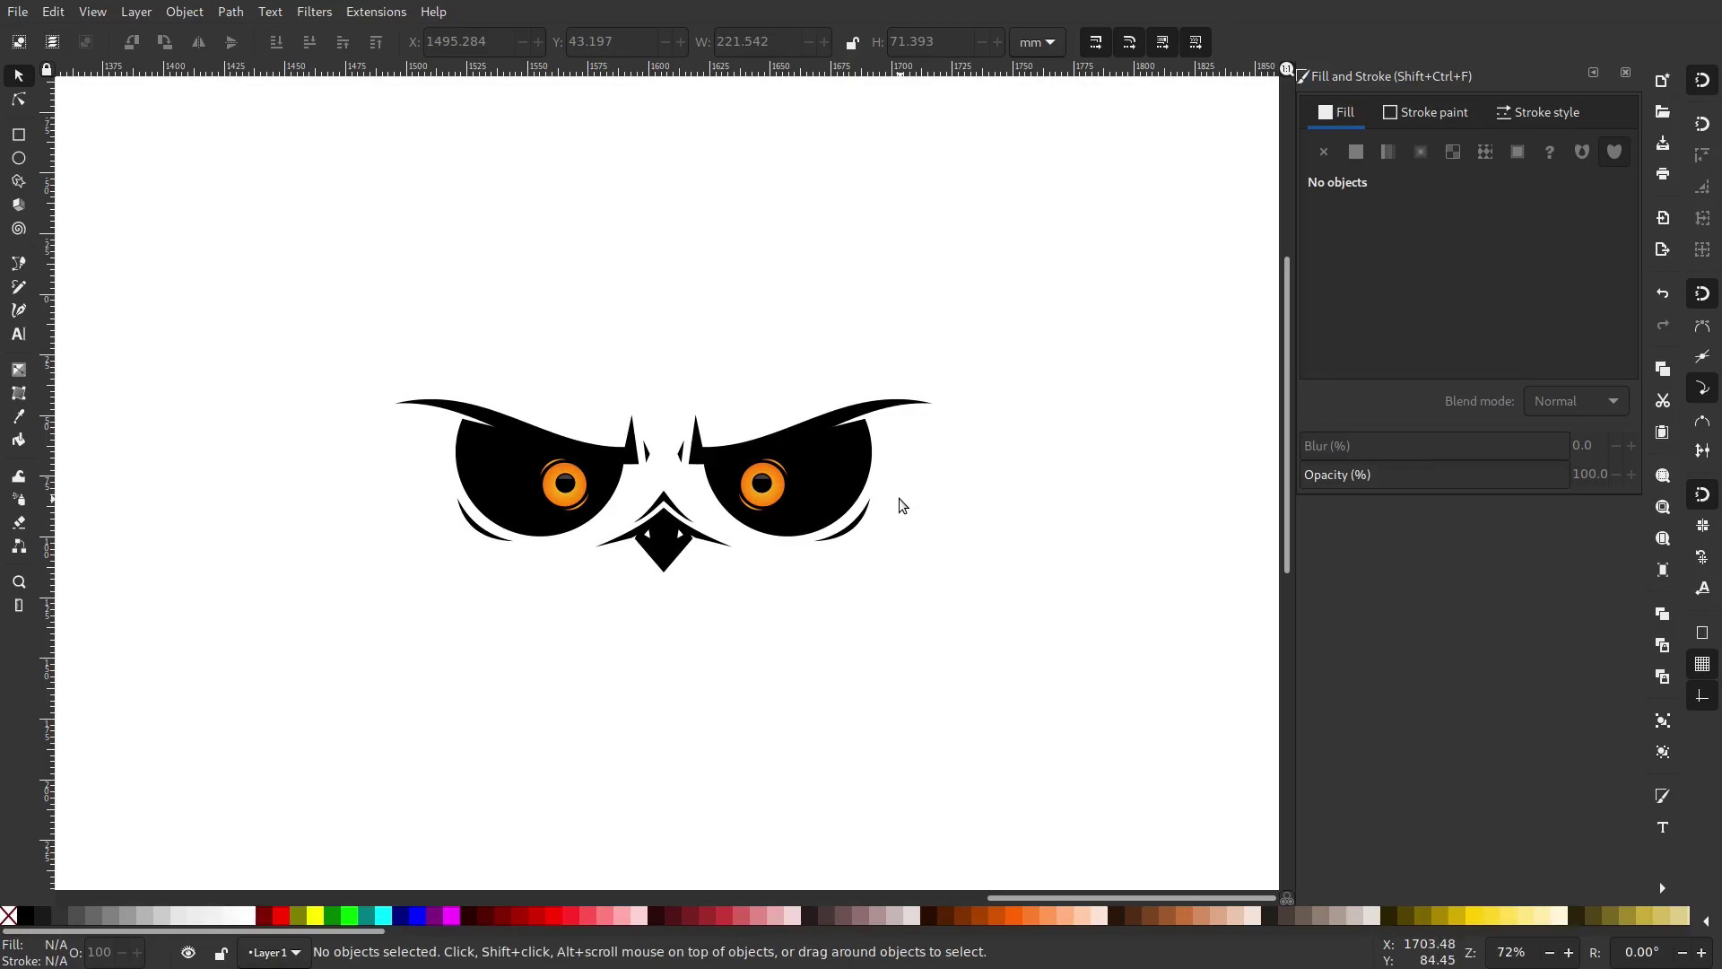
{"action": "left_click", "coordinate": [874, 502]}
{"action": "left_click_drag", "start_coordinate": [938, 584], "coordinate": [1224, 797]}
{"action": "left_click", "coordinate": [1251, 830]}
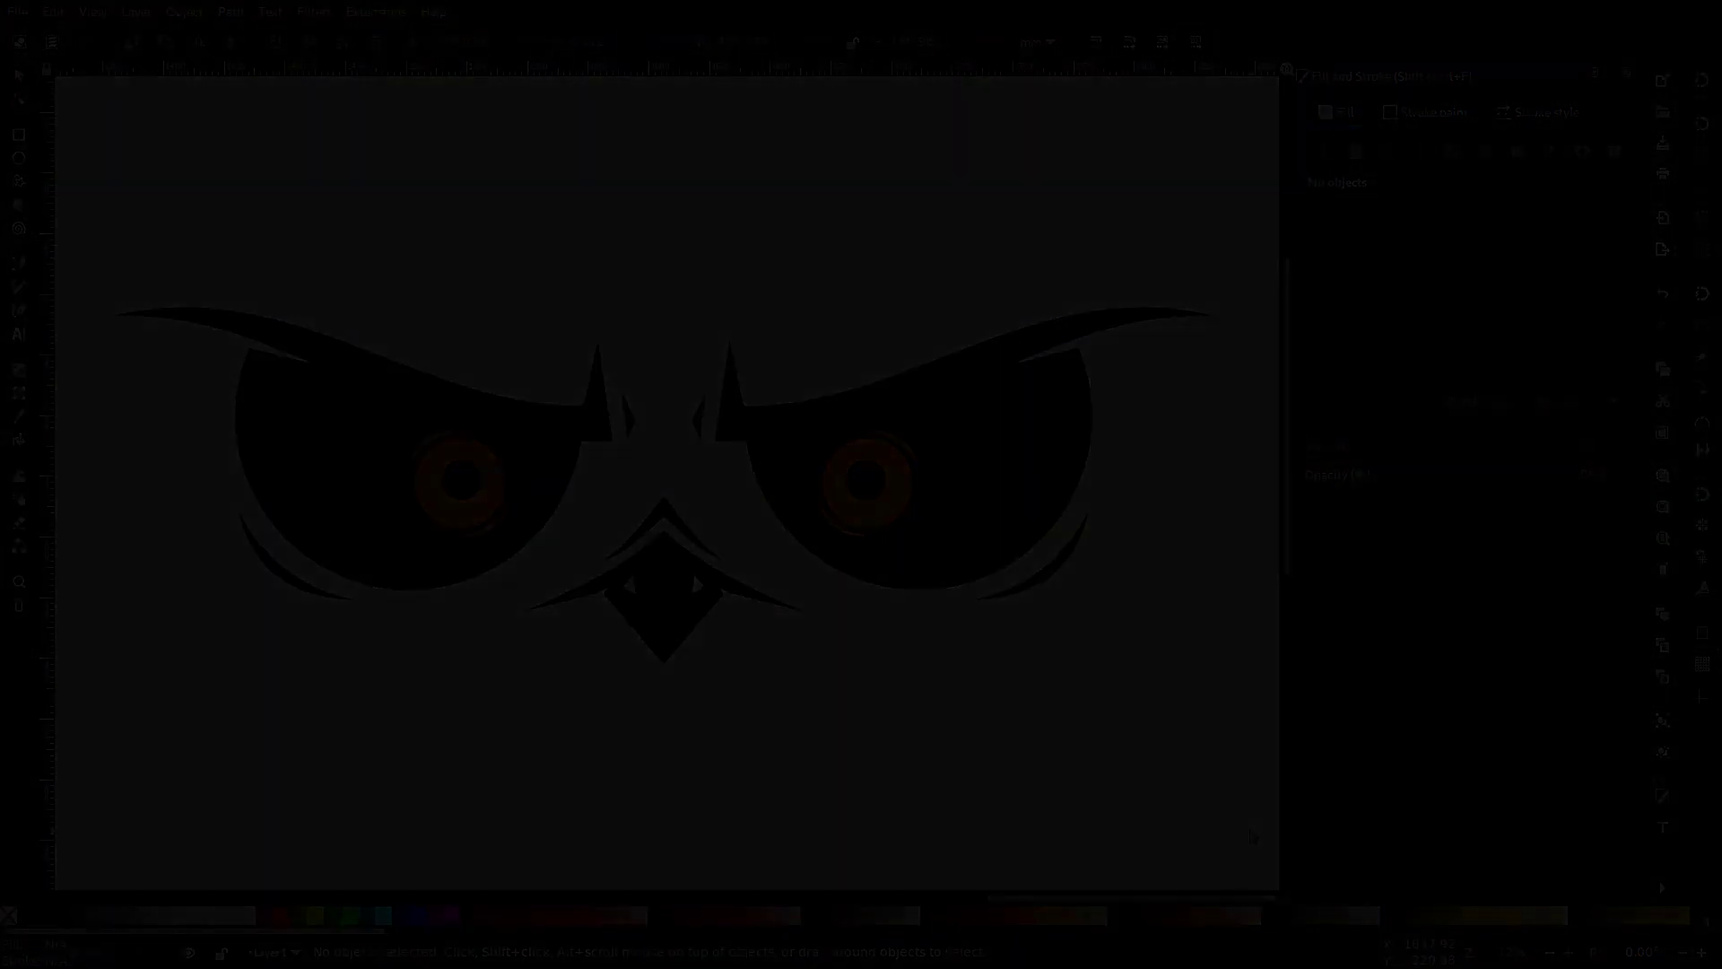